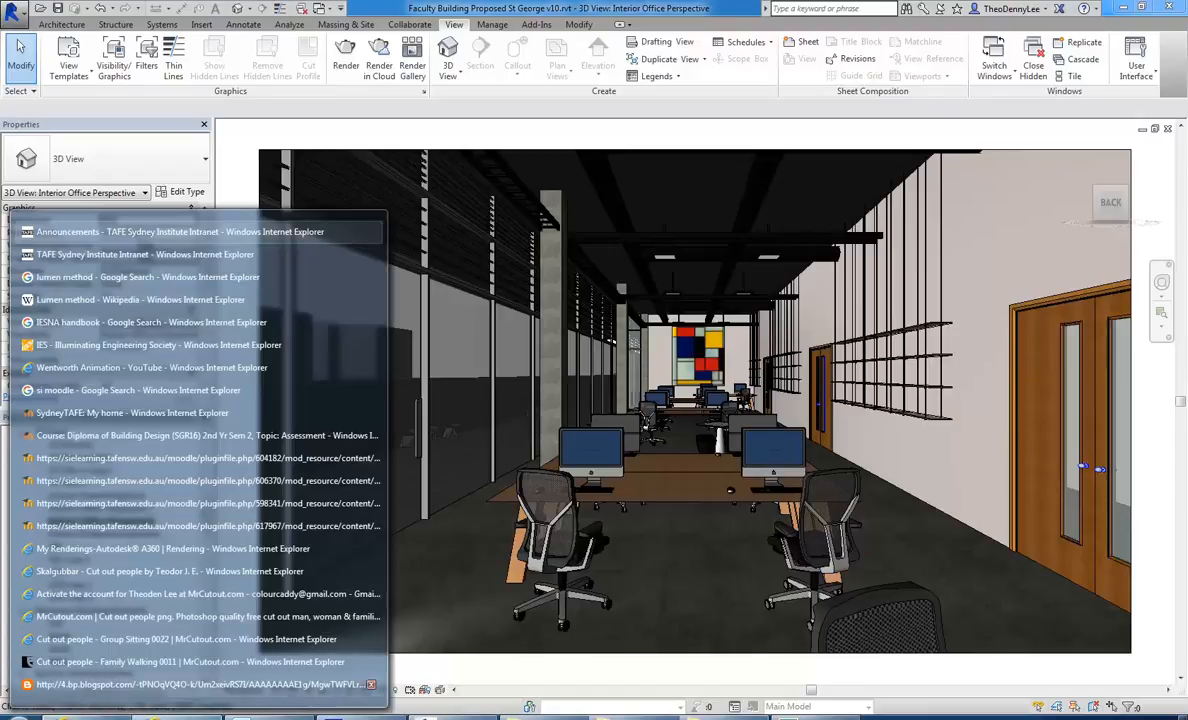
- Switch to Internet Explorer and bring up the My Renderings page of Autodesk A360 Rendering
{"action": "left_click", "coordinate": [200, 232]}
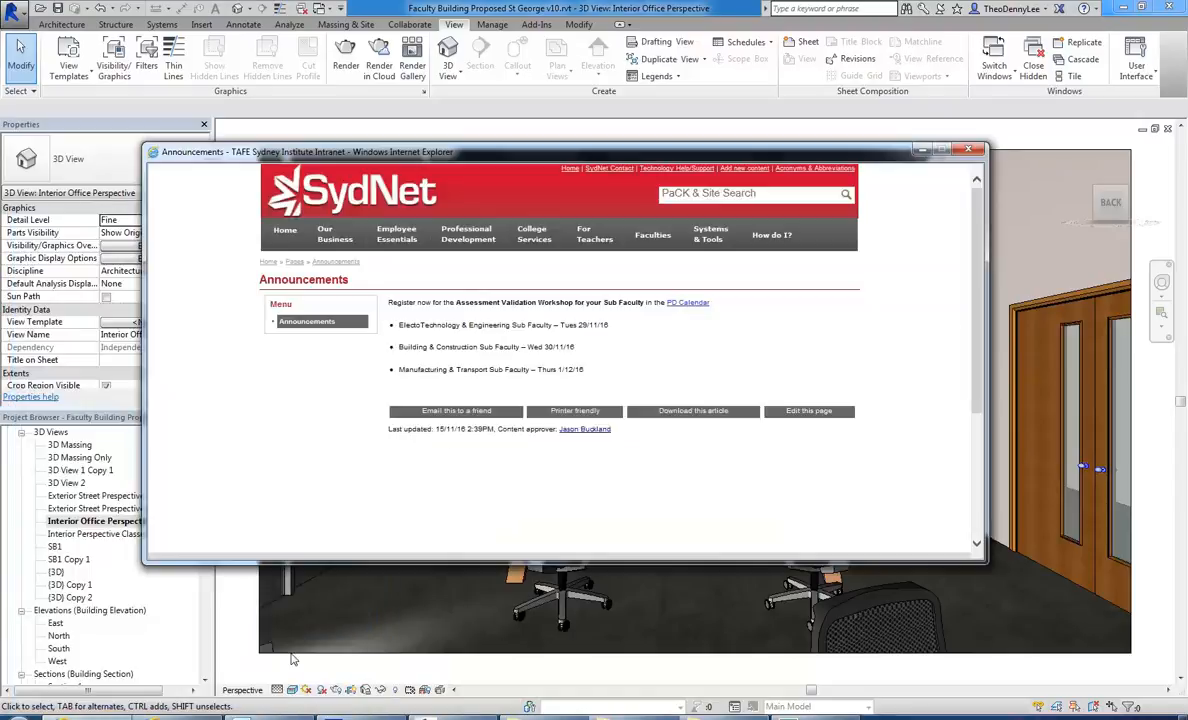
{"action": "left_click", "coordinate": [180, 716]}
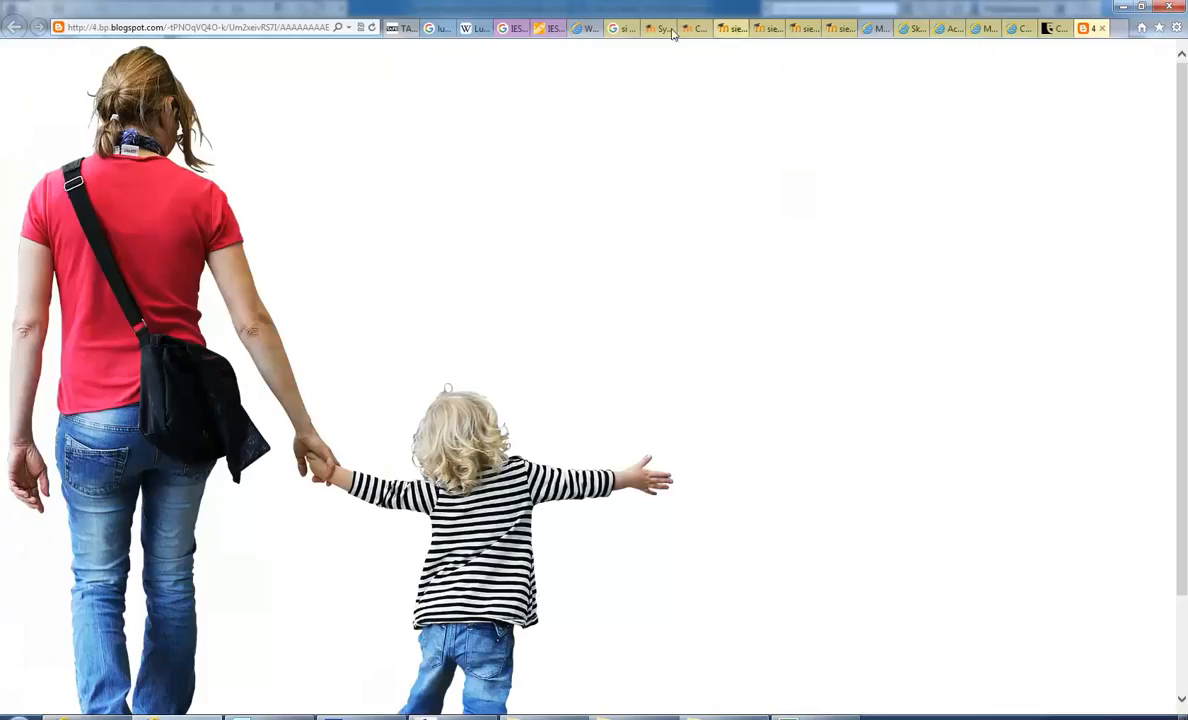
{"action": "left_click", "coordinate": [548, 28]}
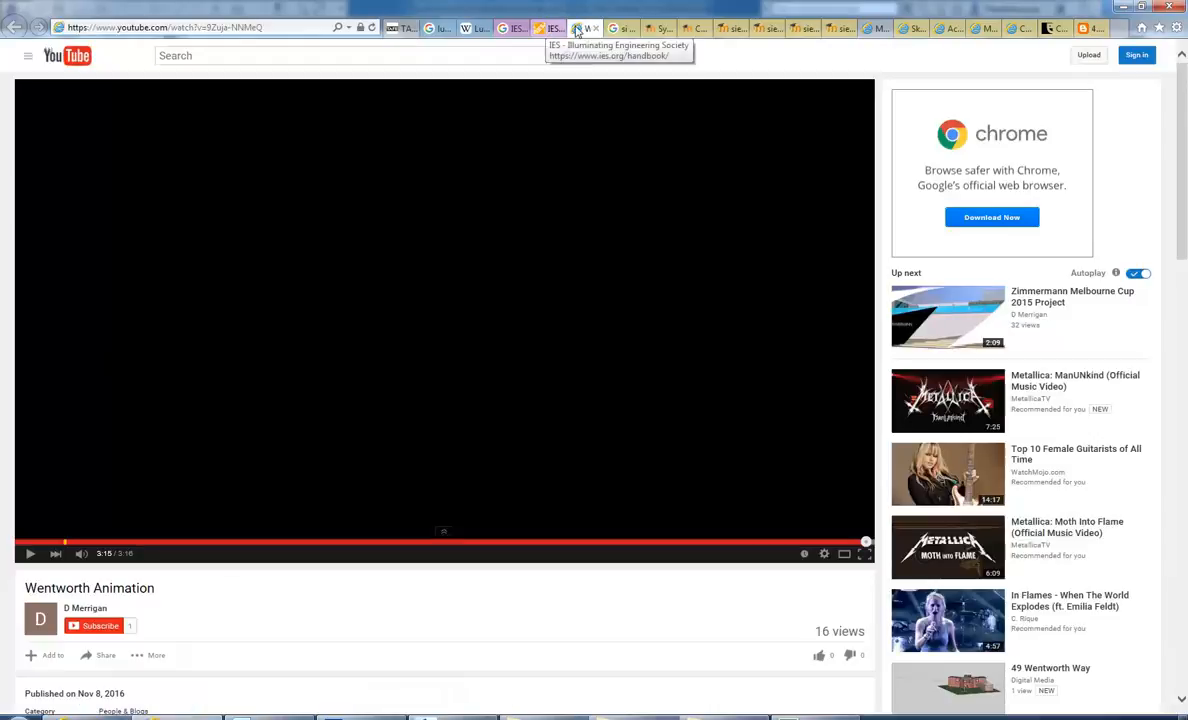
{"action": "left_click", "coordinate": [866, 29]}
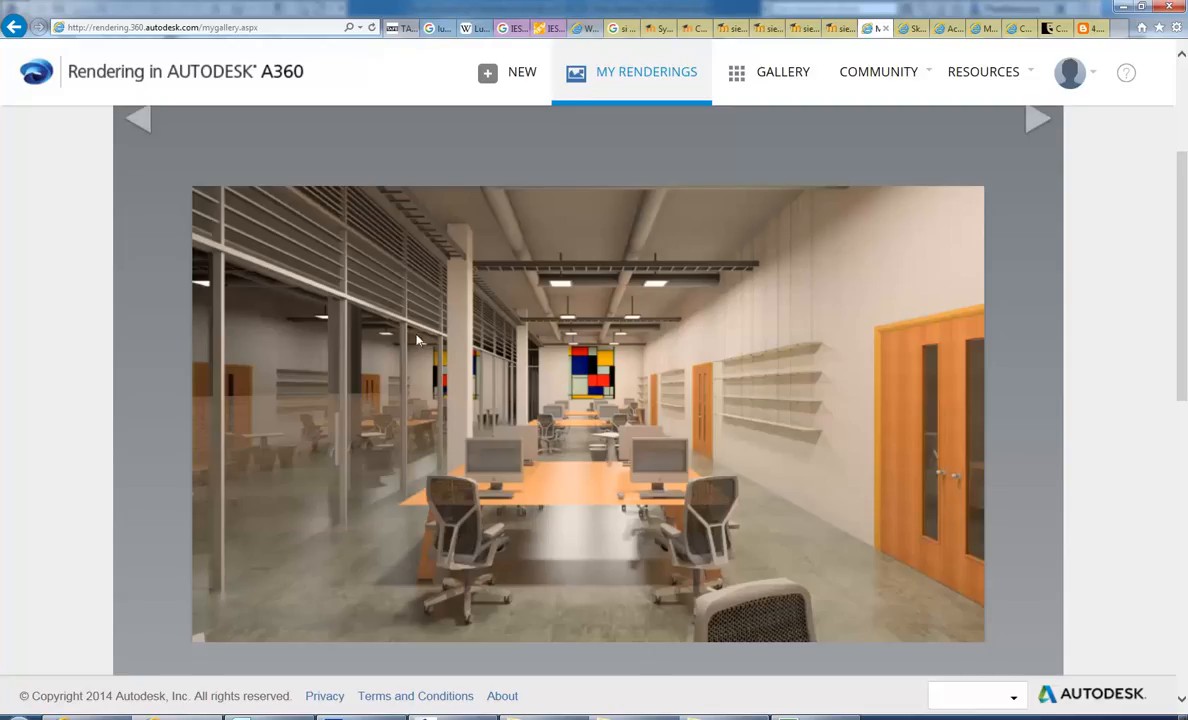
- Request the download of the Interior Office Perspective rendering from the Faculty Building project's gallery
{"action": "scroll", "coordinate": [421, 335], "scroll_direction": "up", "scroll_amount": 3}
{"action": "scroll", "coordinate": [418, 312], "scroll_direction": "down", "scroll_amount": 3}
{"action": "scroll", "coordinate": [414, 355], "scroll_direction": "up", "scroll_amount": 1}
{"action": "scroll", "coordinate": [414, 355], "scroll_direction": "down", "scroll_amount": 1}
{"action": "scroll", "coordinate": [414, 355], "scroll_direction": "up", "scroll_amount": 1}
{"action": "scroll", "coordinate": [414, 355], "scroll_direction": "up", "scroll_amount": 2}
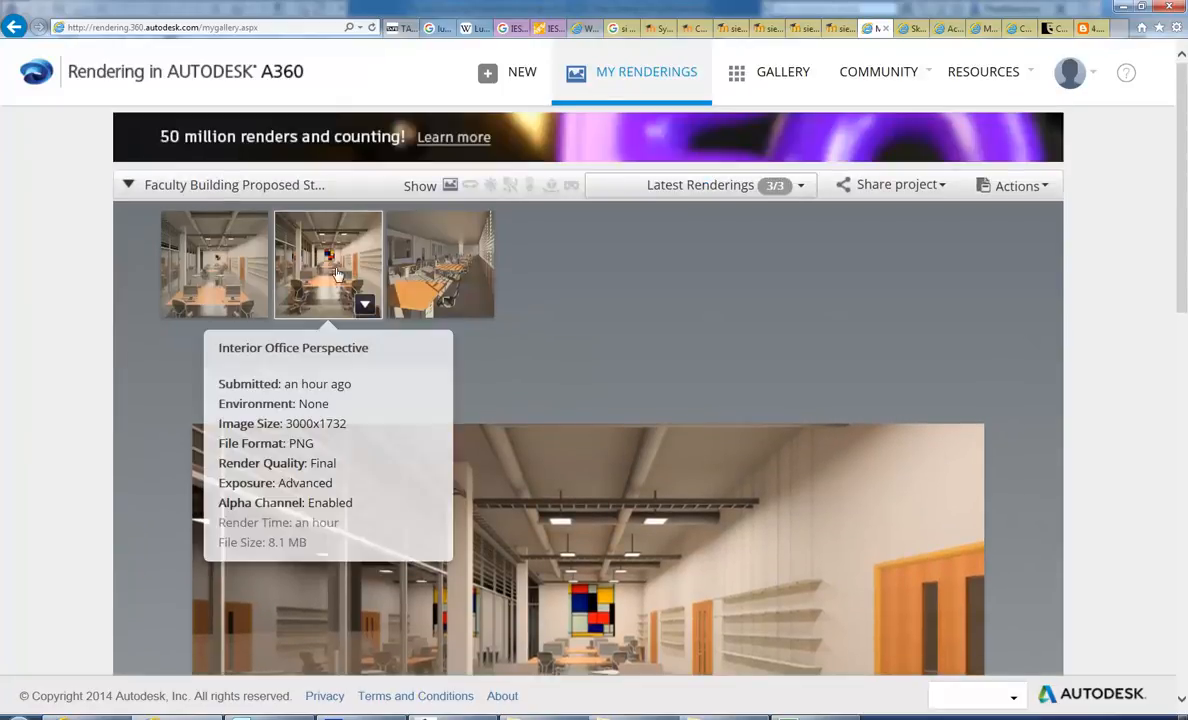
{"action": "left_click", "coordinate": [366, 306]}
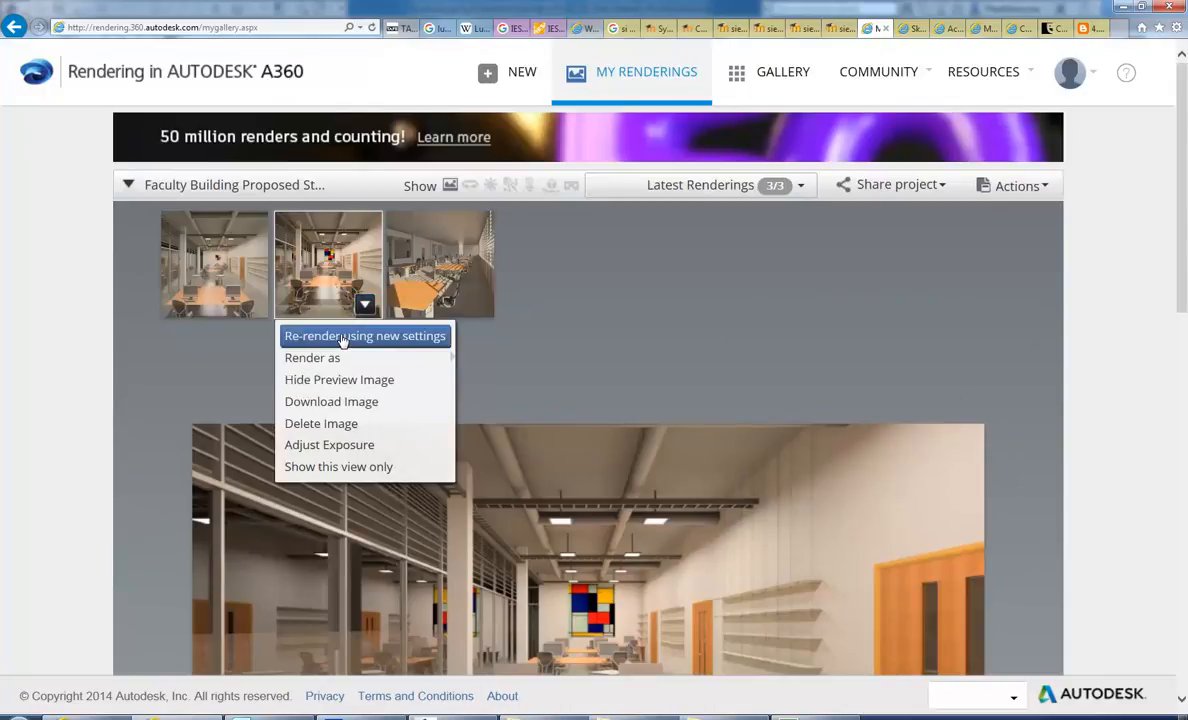
{"action": "left_click", "coordinate": [345, 403]}
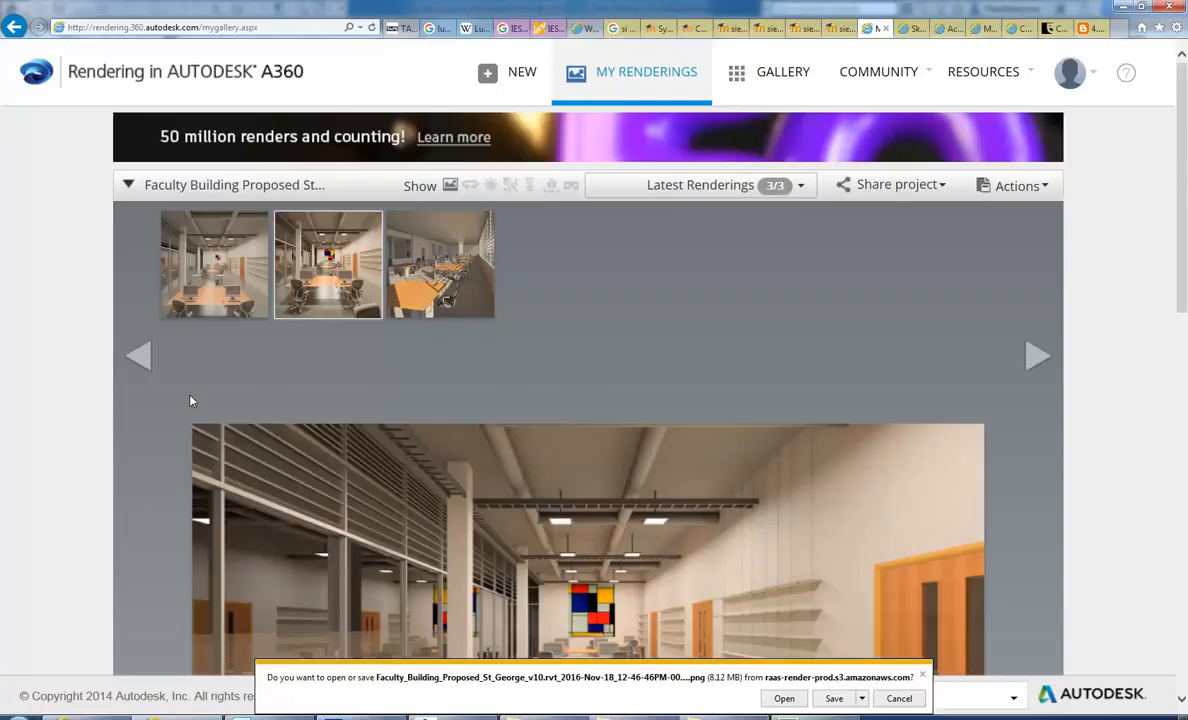
- Save the downloaded rendering as a PNG in the 2016\AD BDes folder on the U: drive, keeping the suggested file name
{"action": "left_click", "coordinate": [862, 698]}
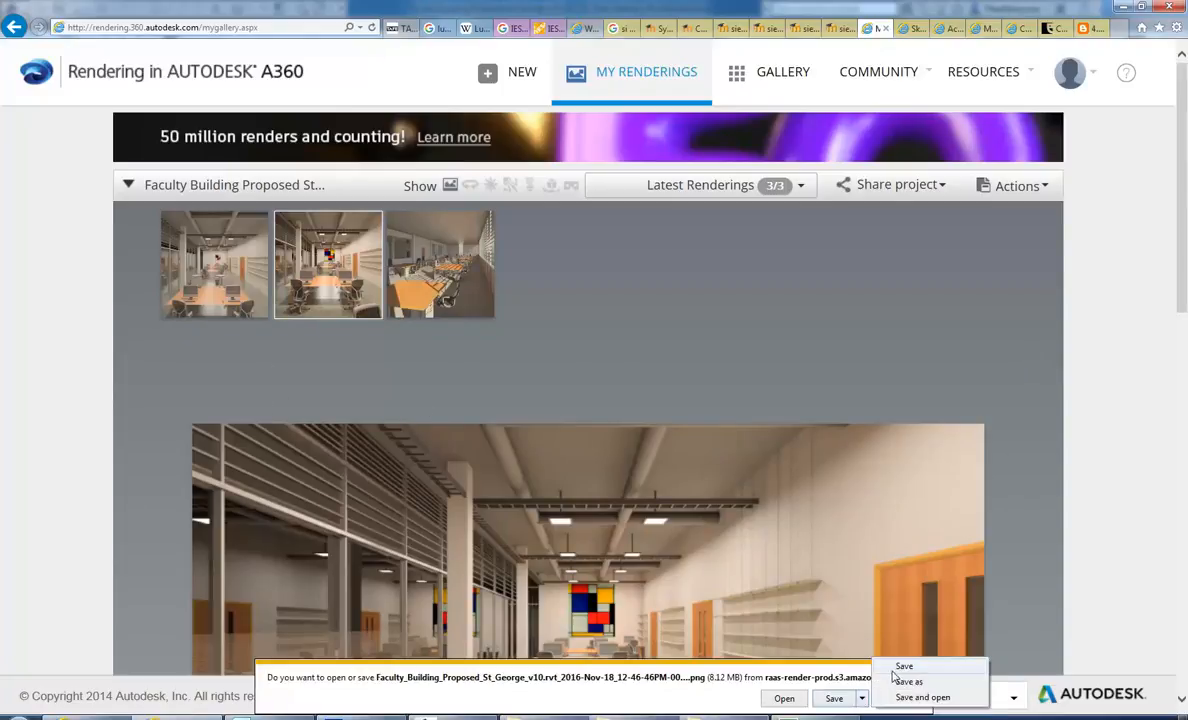
{"action": "left_click", "coordinate": [898, 682]}
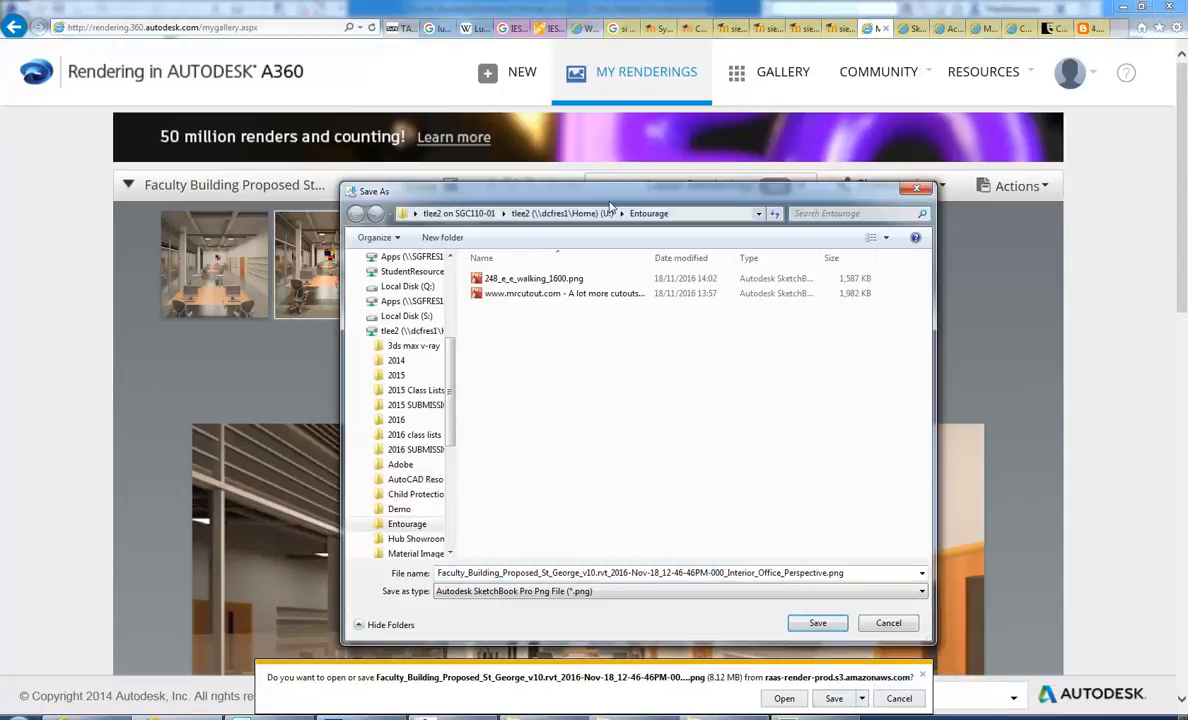
{"action": "left_click", "coordinate": [568, 212]}
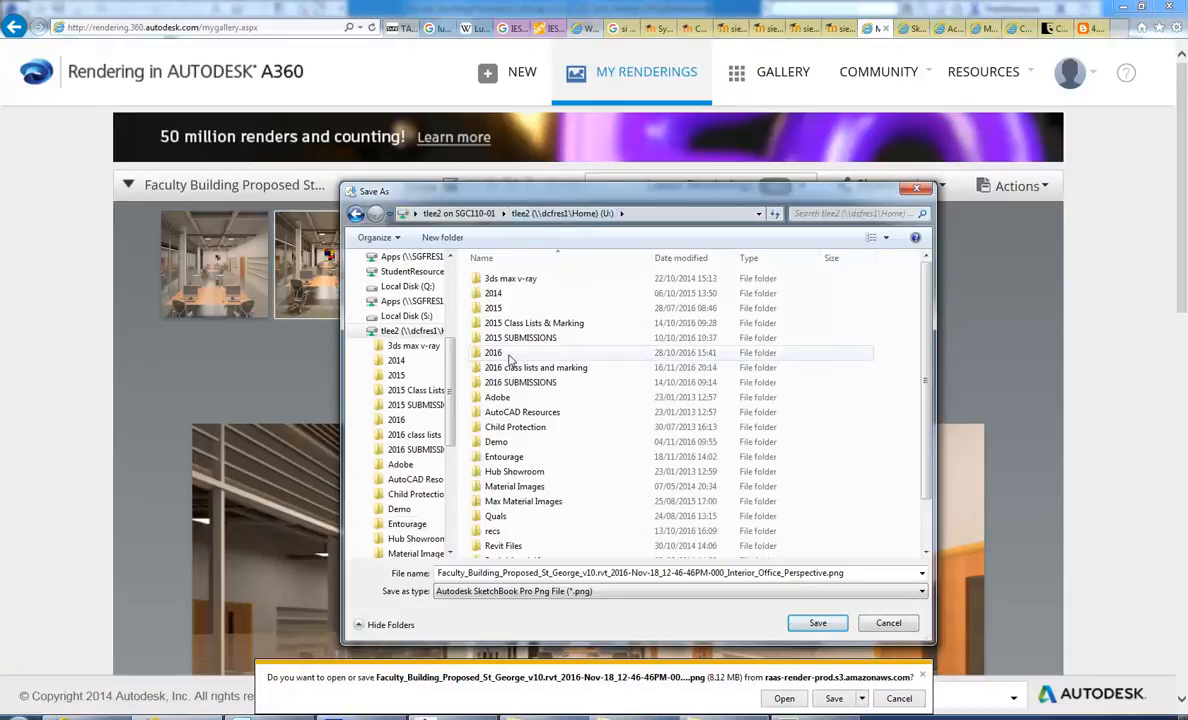
{"action": "left_click_drag", "start_coordinate": [810, 201], "coordinate": [711, 158]}
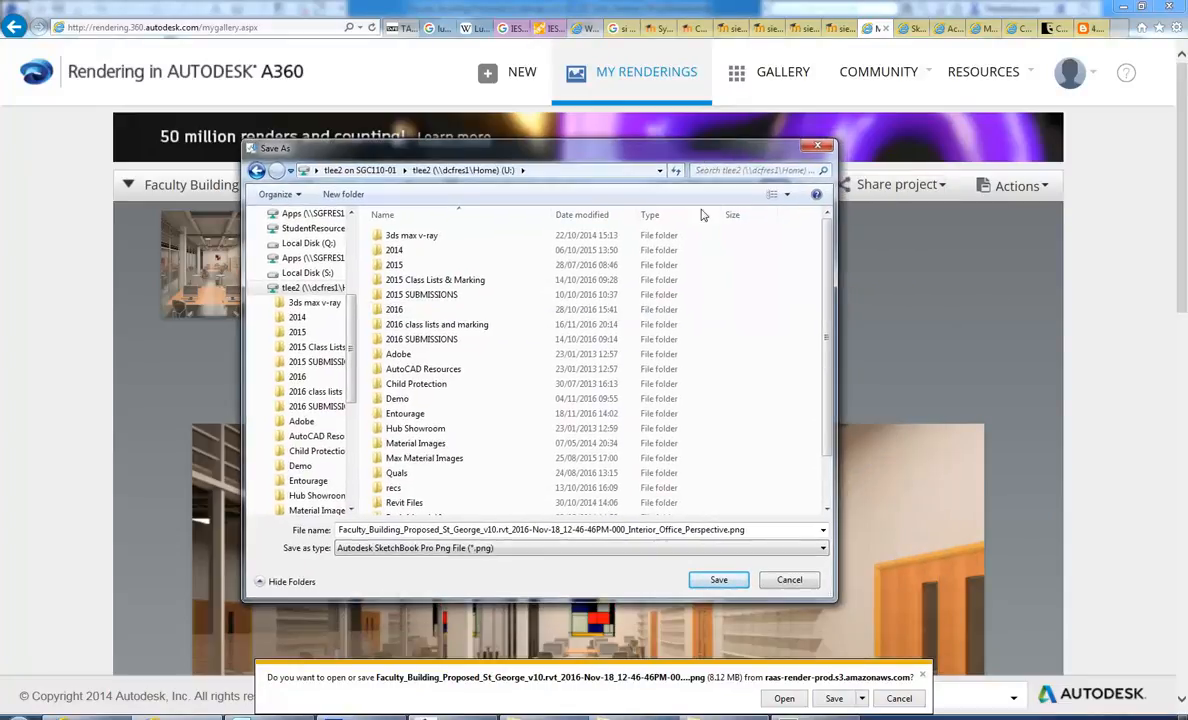
{"action": "left_click", "coordinate": [392, 312]}
{"action": "double_click", "coordinate": [392, 312]}
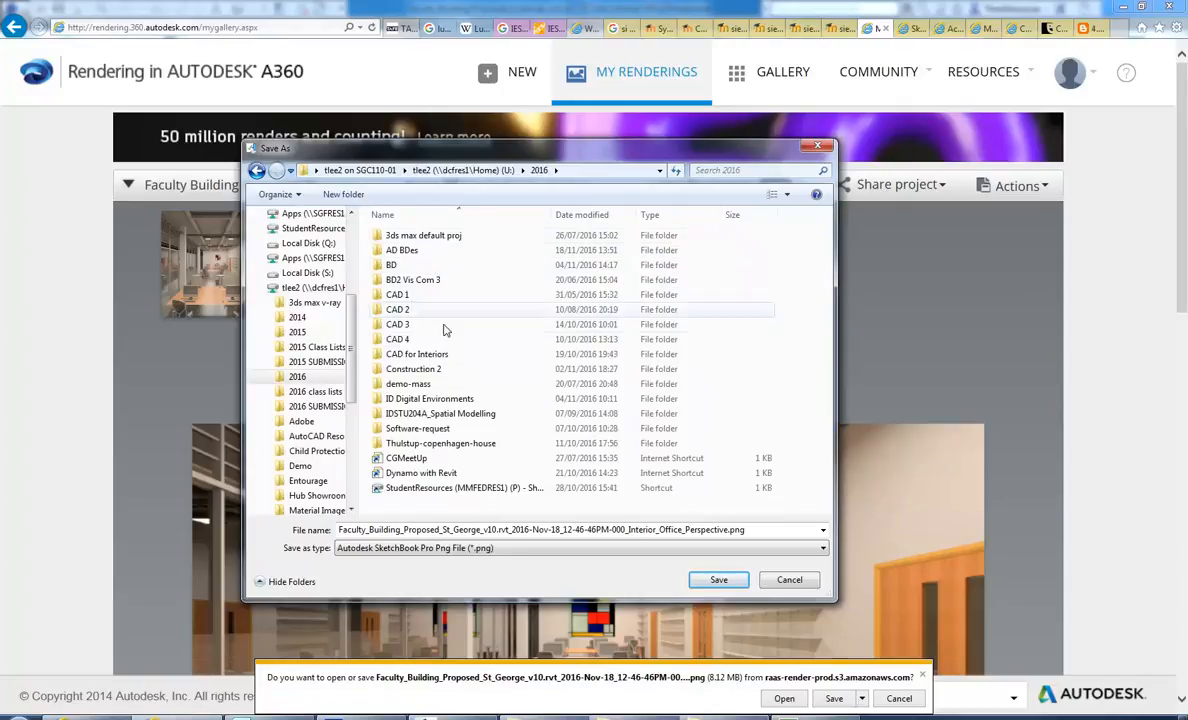
{"action": "double_click", "coordinate": [394, 250]}
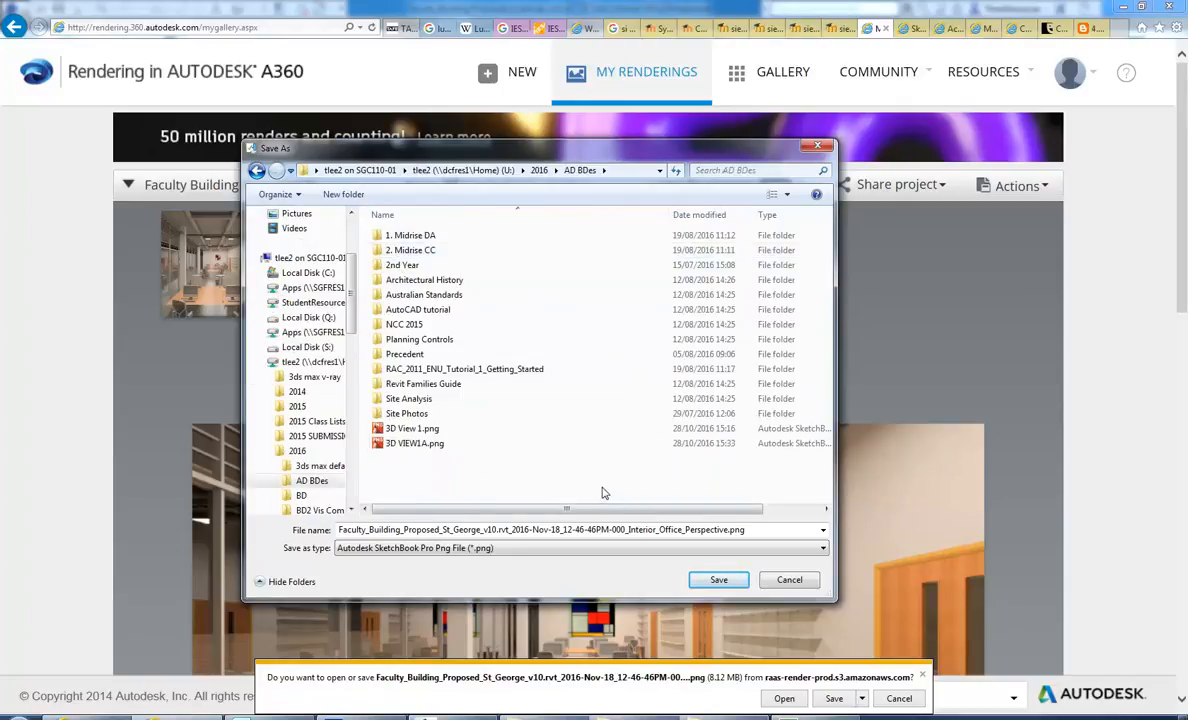
{"action": "left_click", "coordinate": [716, 580]}
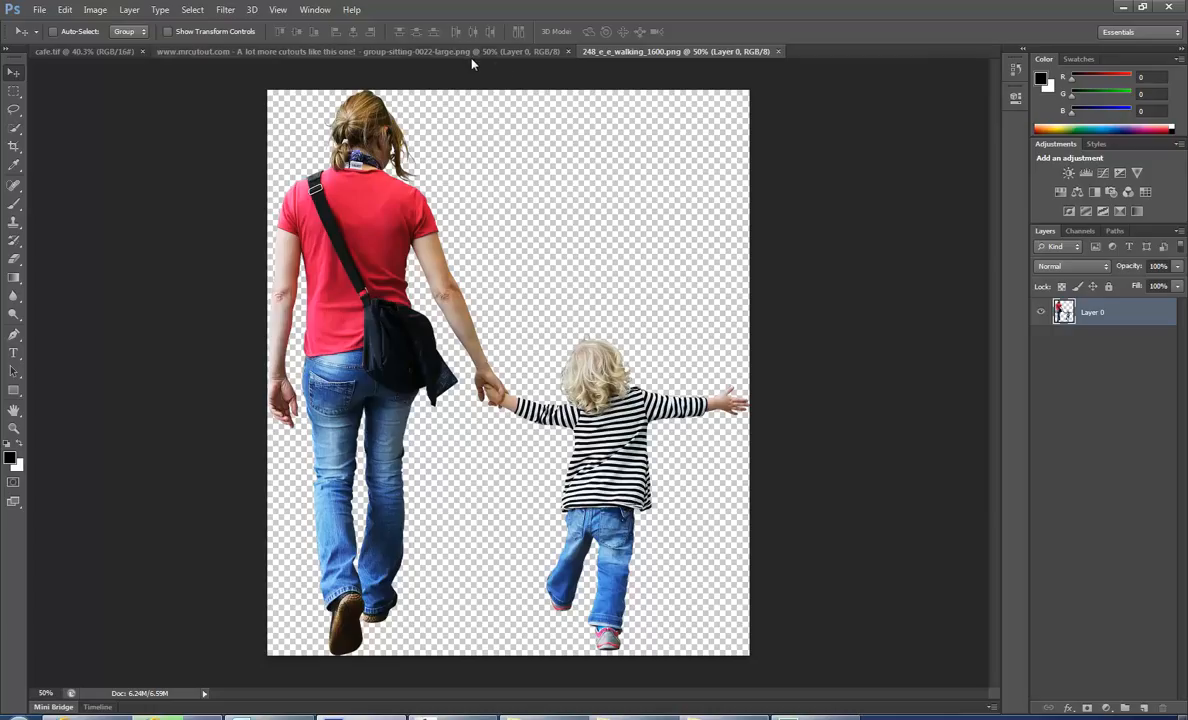
- Switch to Photoshop and review the open people cutout images and the cafe.tif rendering
{"action": "left_click", "coordinate": [448, 53]}
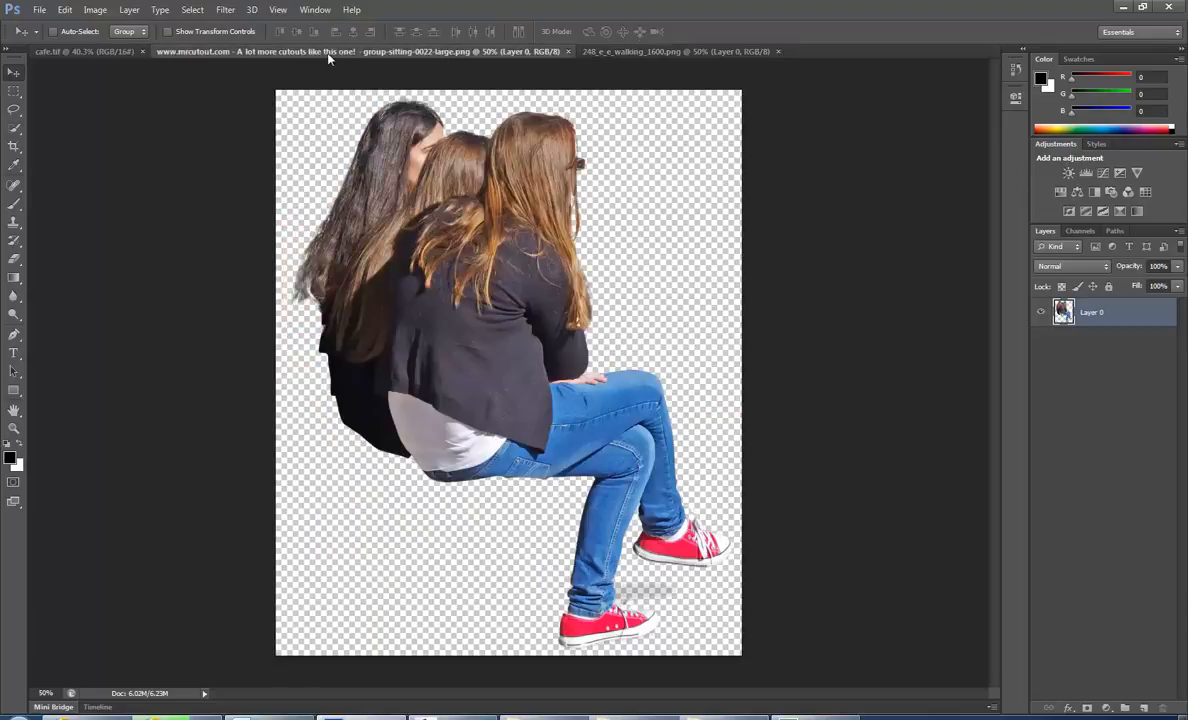
{"action": "left_click", "coordinate": [593, 48]}
{"action": "left_click", "coordinate": [384, 43]}
{"action": "left_click", "coordinate": [62, 50]}
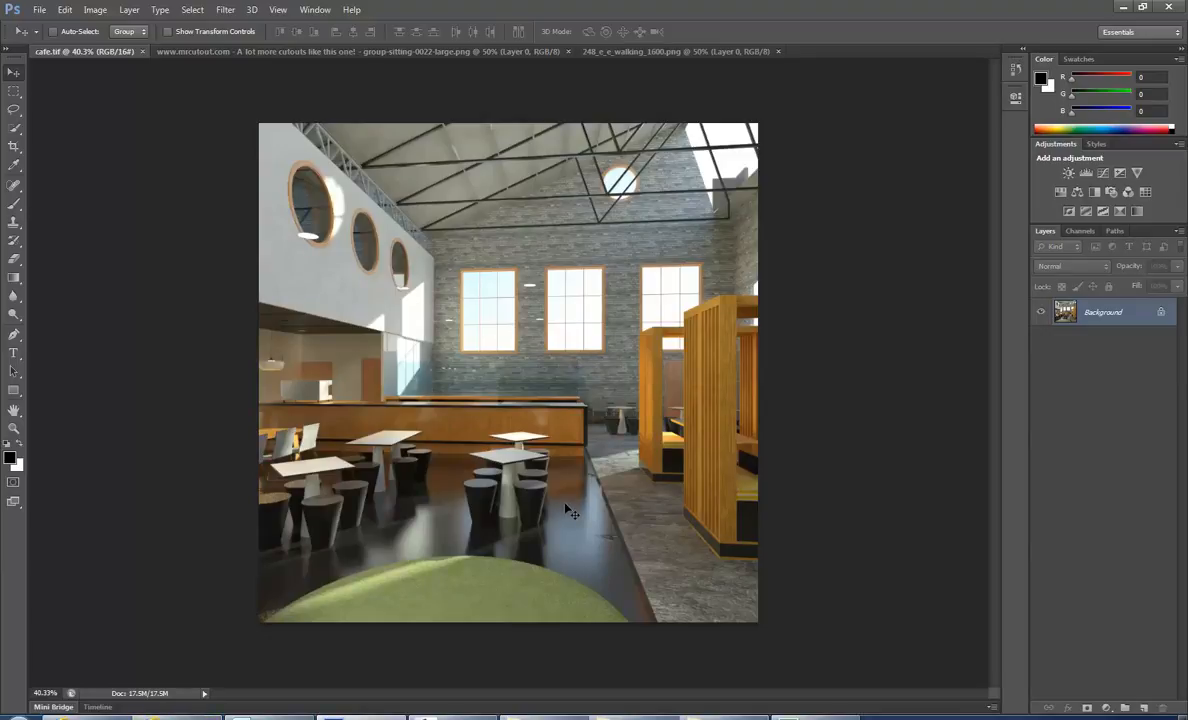
- Open the newly saved Interior Office Perspective PNG from the 2016\AD BDes folder on the U: drive
{"action": "left_click", "coordinate": [41, 11]}
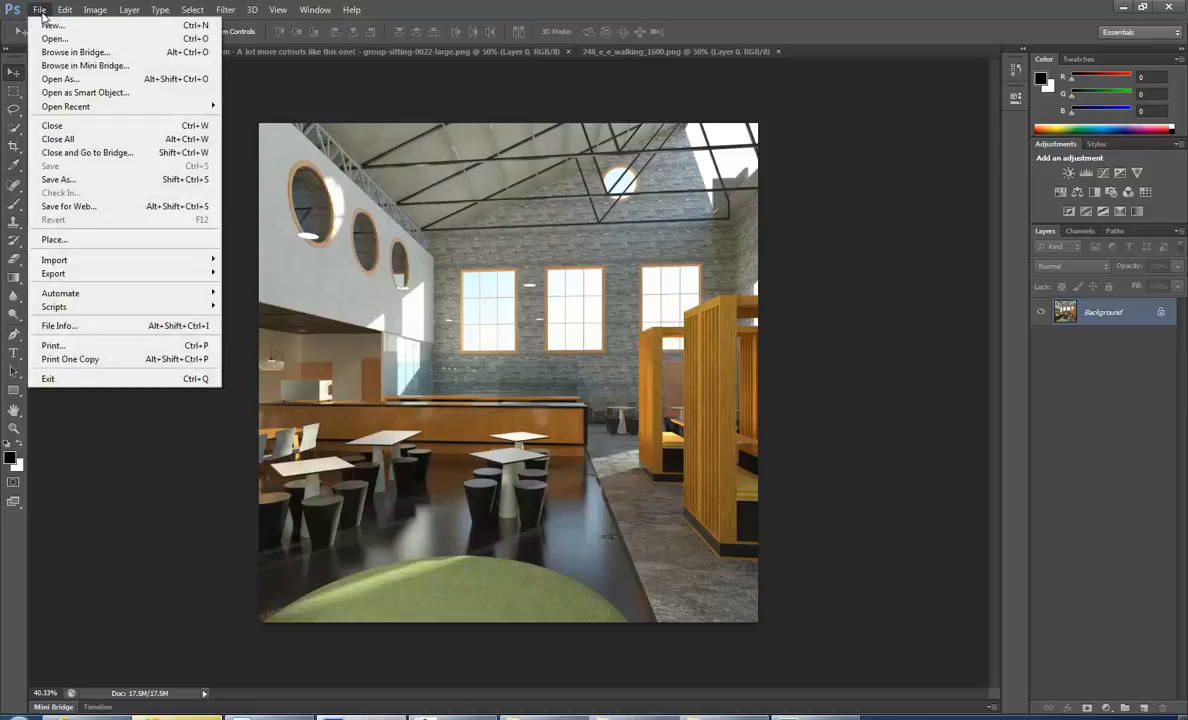
{"action": "left_click", "coordinate": [52, 38]}
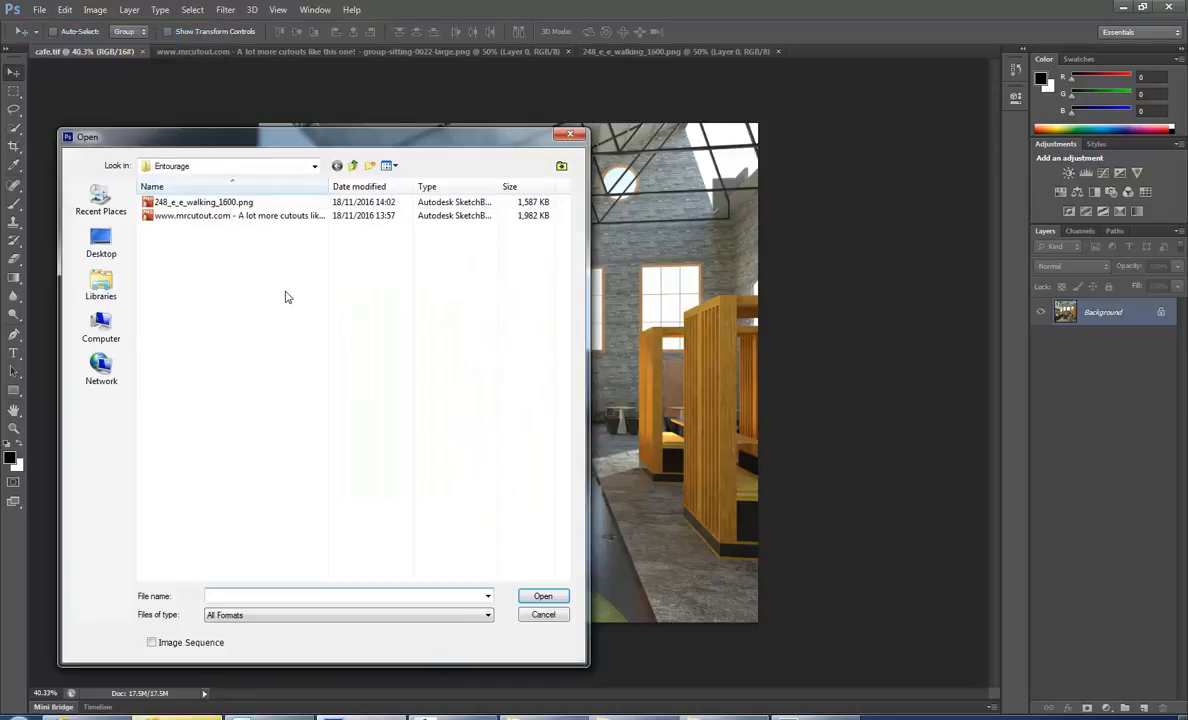
{"action": "left_click", "coordinate": [352, 165]}
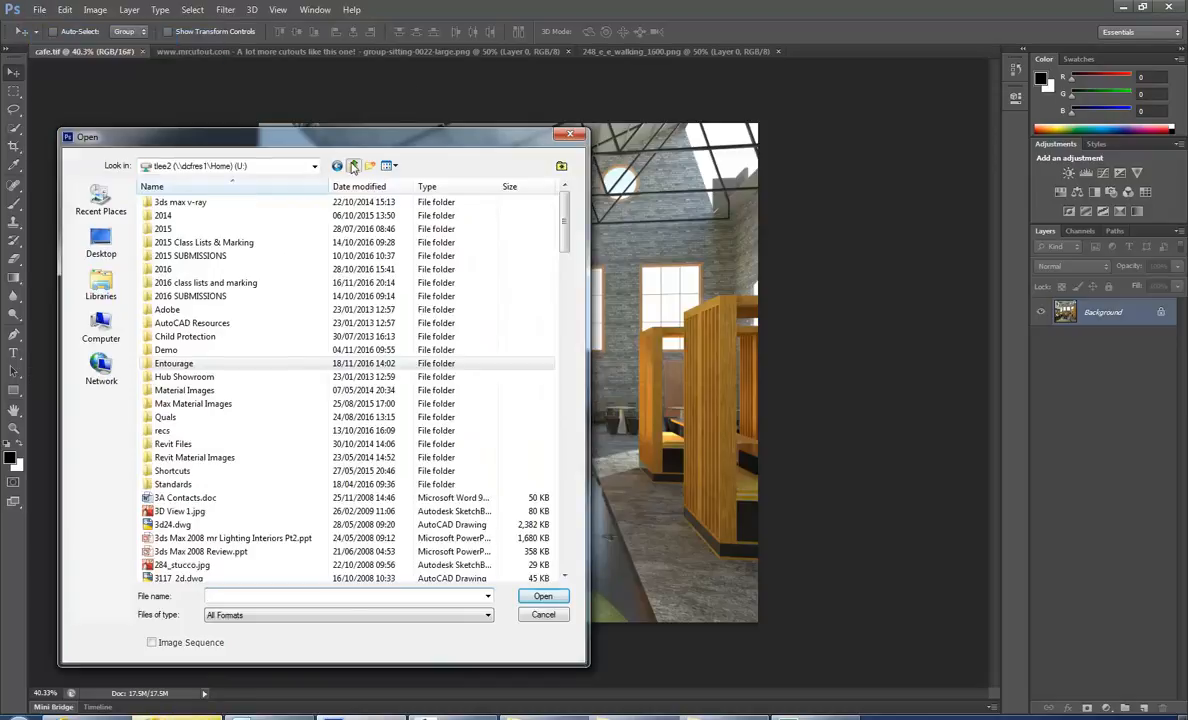
{"action": "double_click", "coordinate": [160, 270]}
{"action": "double_click", "coordinate": [178, 213]}
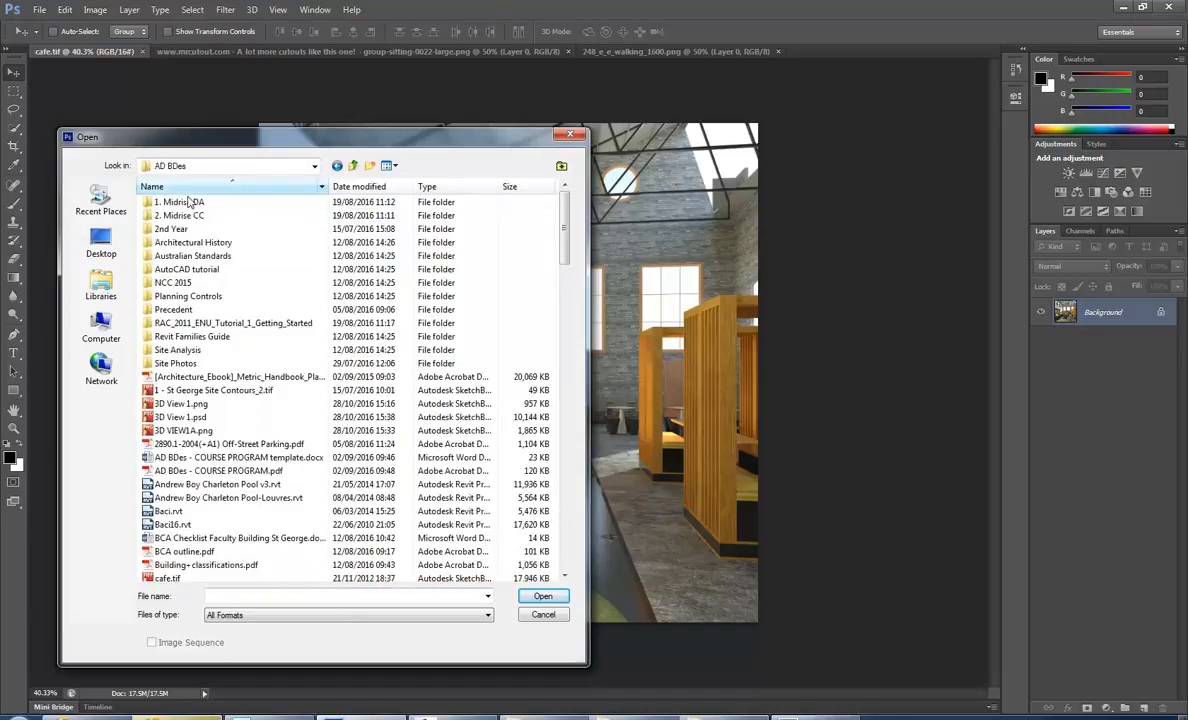
{"action": "left_click", "coordinate": [352, 186]}
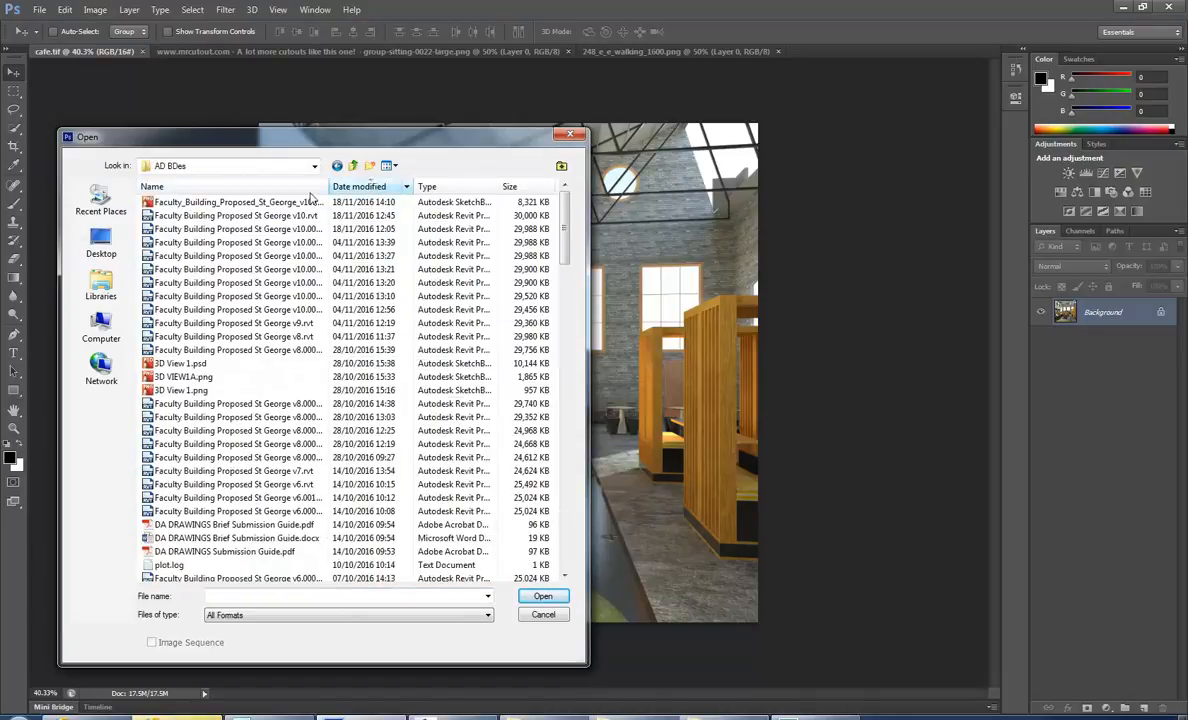
{"action": "left_click", "coordinate": [192, 207]}
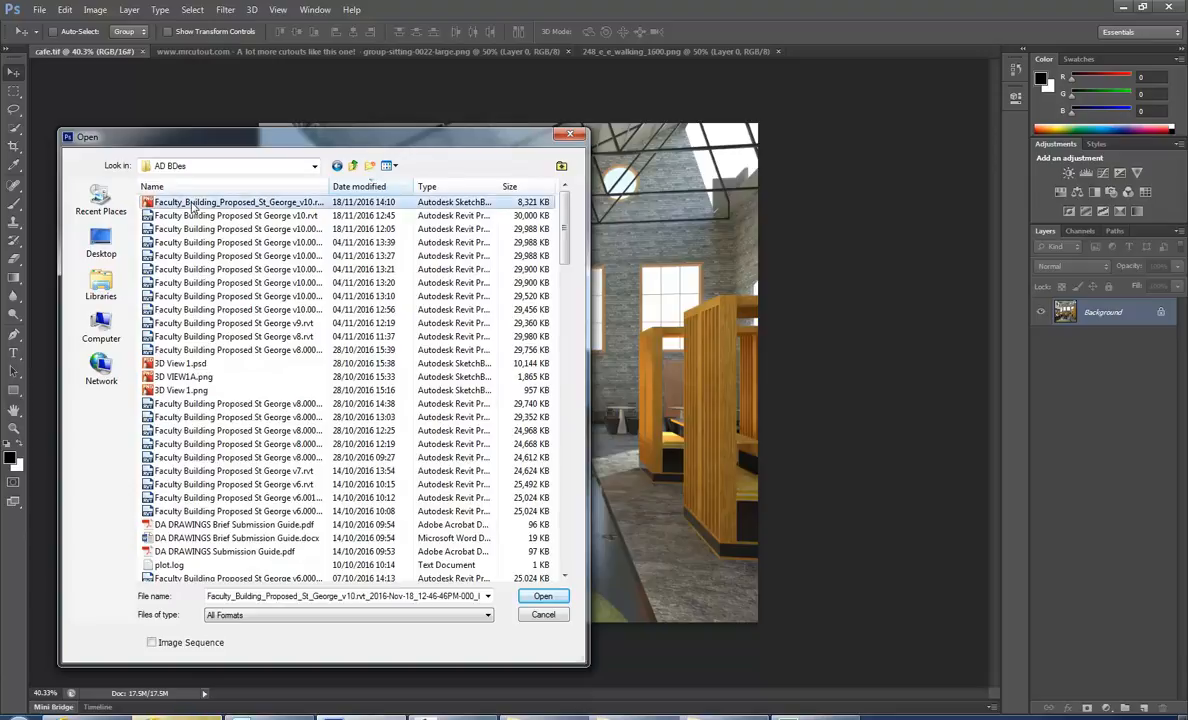
{"action": "left_click", "coordinate": [543, 596]}
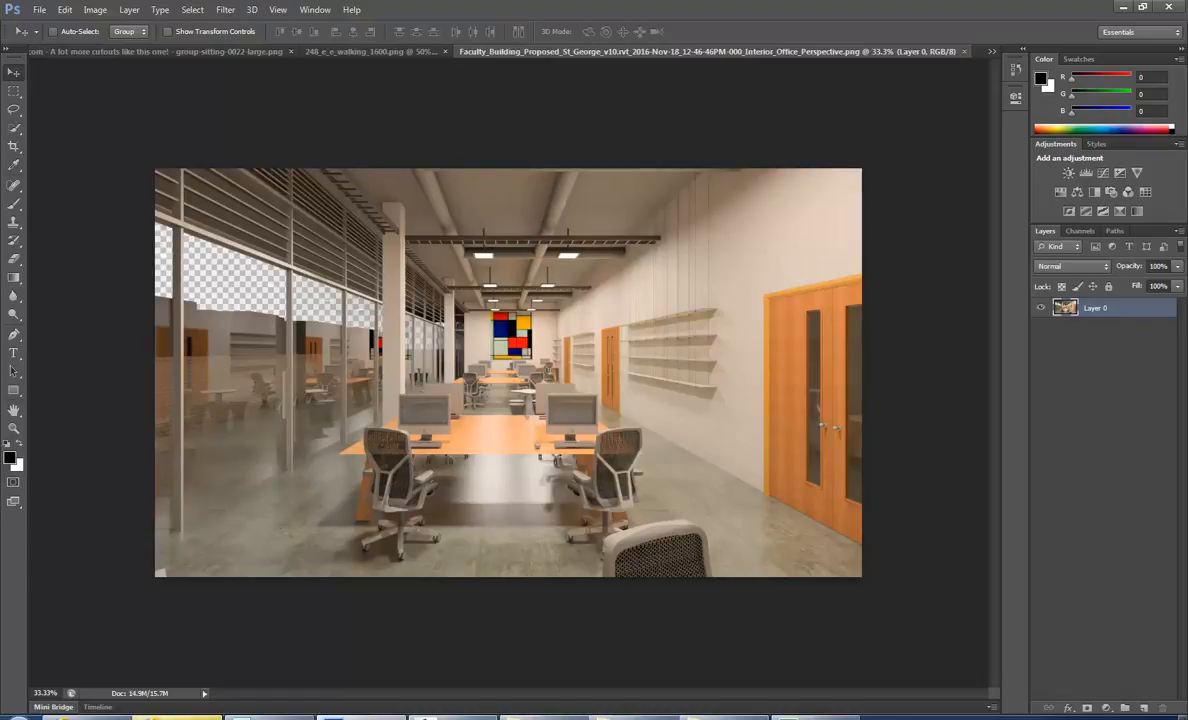
- Switch to Revit and examine the Render in Cloud settings for the Interior Office Perspective, including the Alpha (Transparency Background) option
{"action": "left_click", "coordinate": [178, 717]}
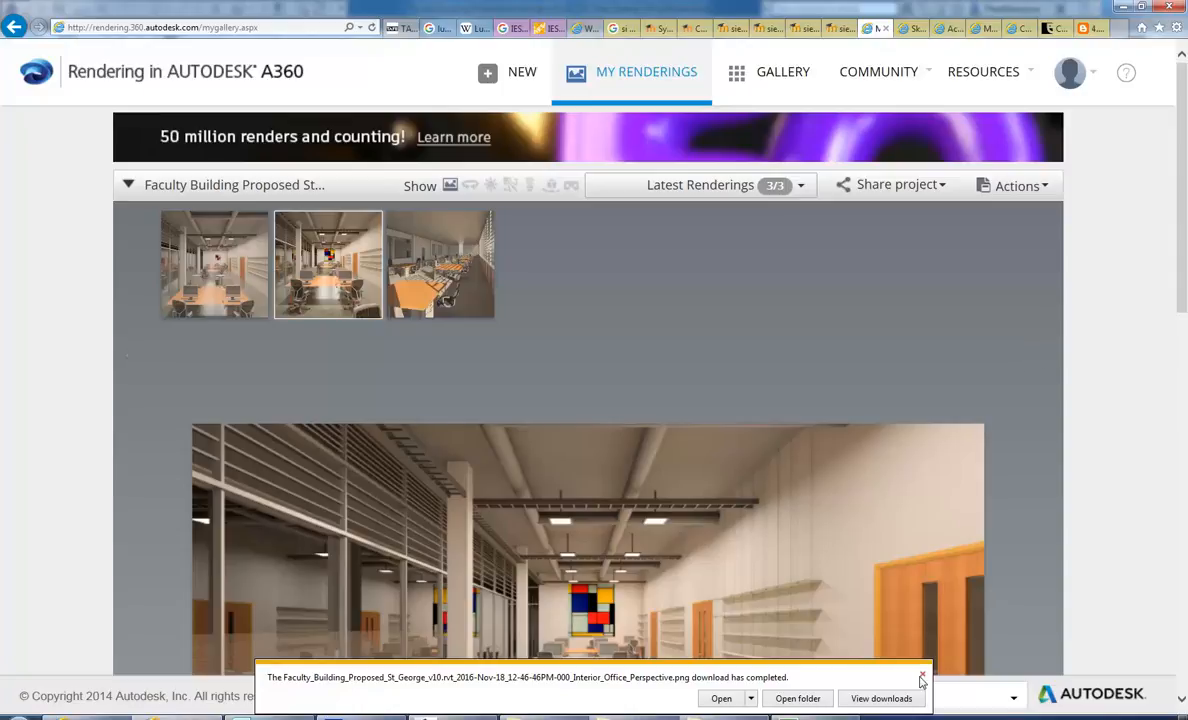
{"action": "left_click", "coordinate": [430, 717]}
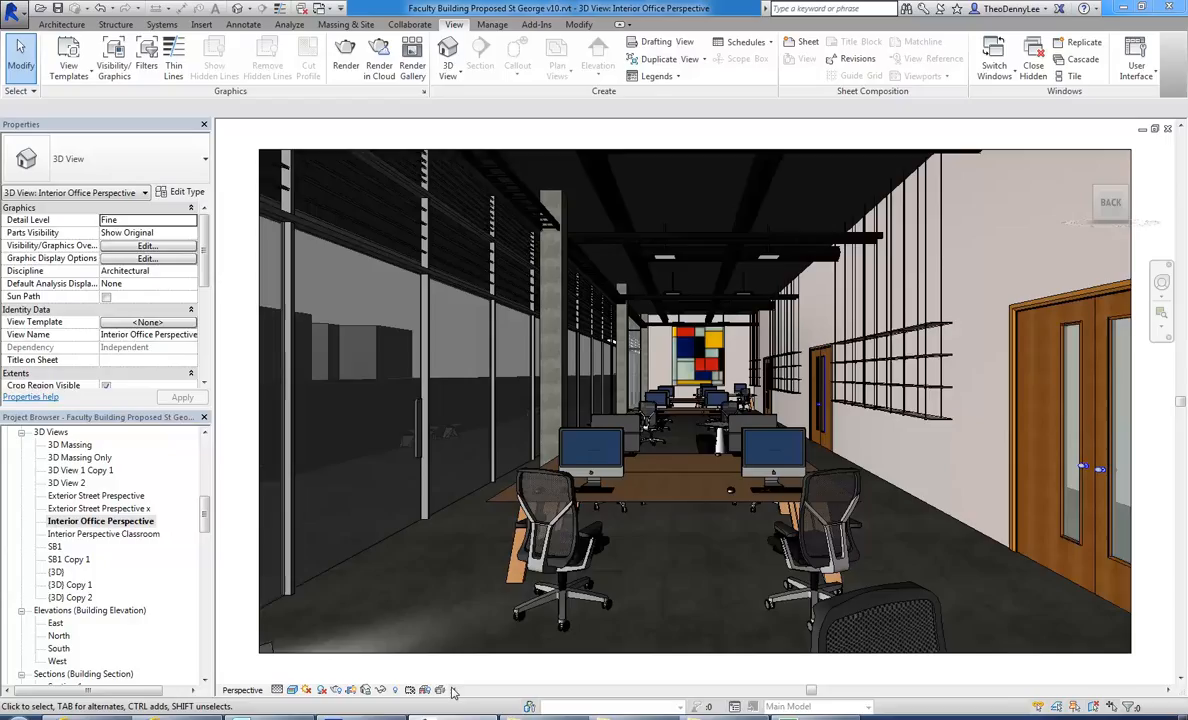
{"action": "left_click", "coordinate": [379, 60]}
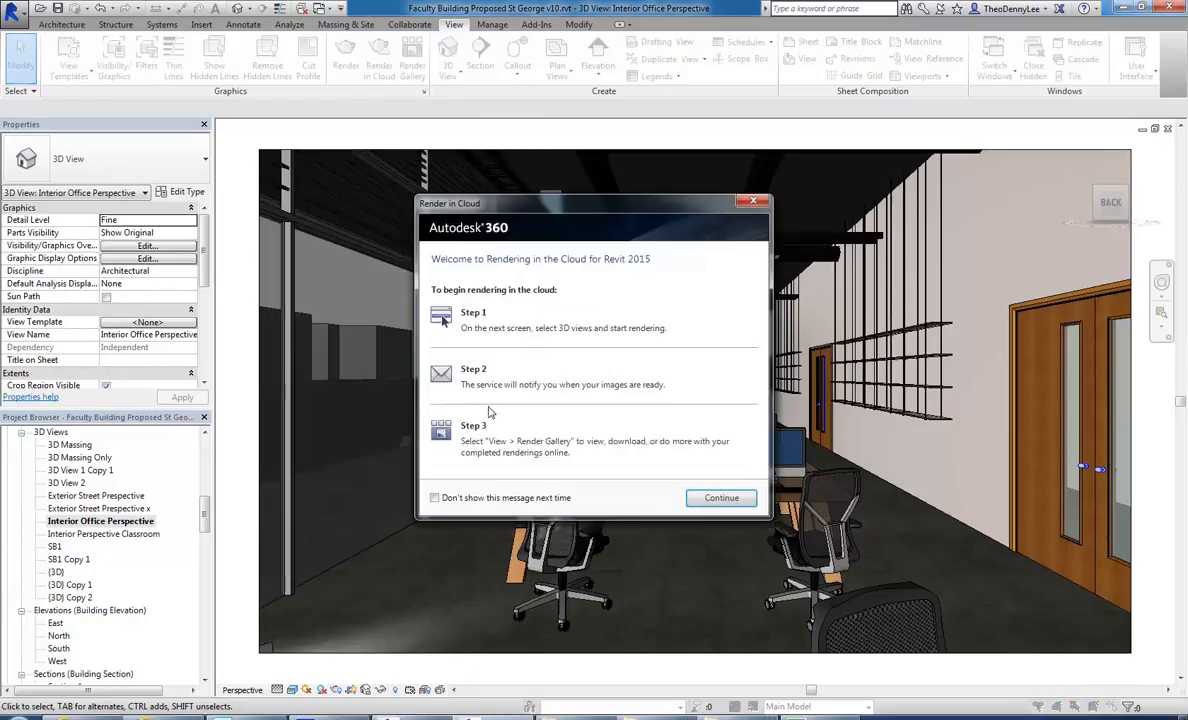
{"action": "left_click", "coordinate": [716, 497]}
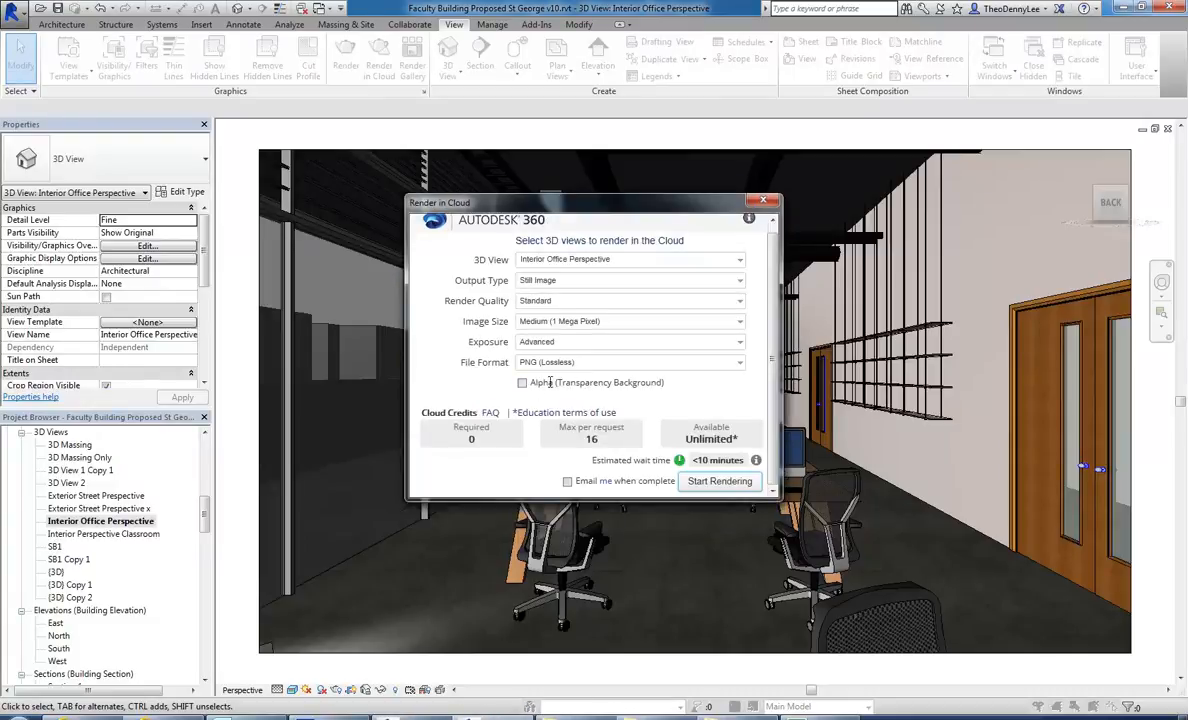
{"action": "left_click", "coordinate": [763, 201]}
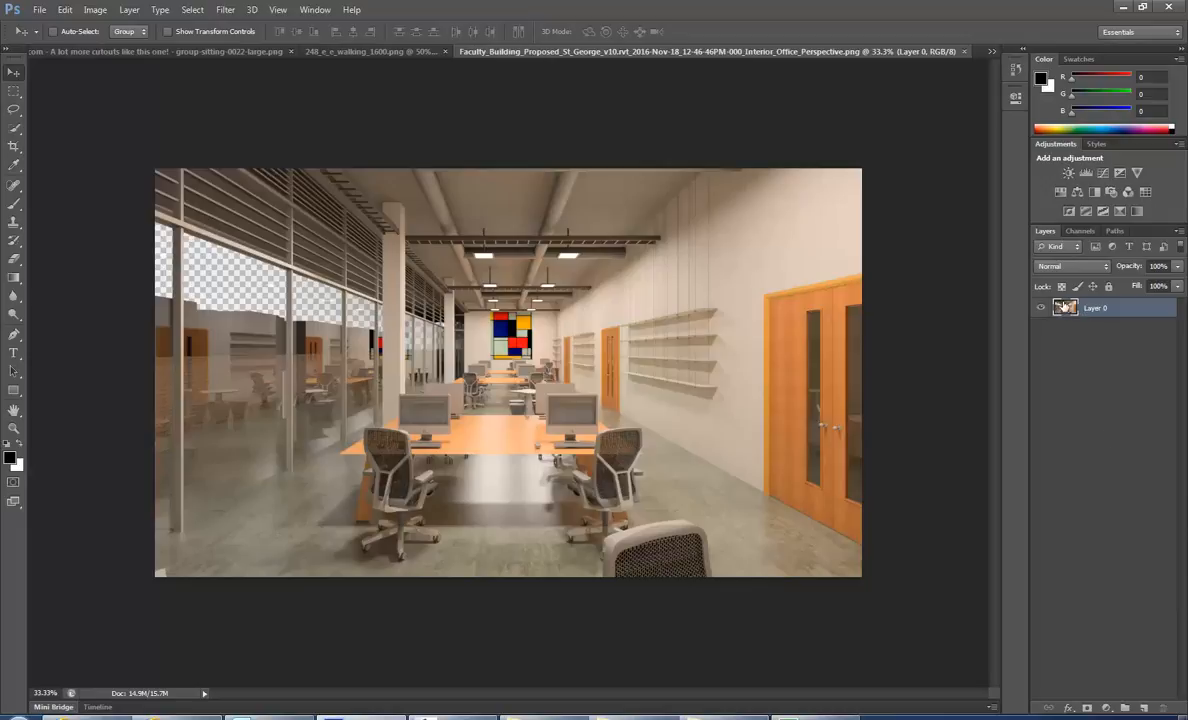
- In Photoshop, duplicate the rendering's Layer 0 and hide the original layer beneath the copy
{"action": "left_click_drag", "start_coordinate": [1065, 308], "coordinate": [1143, 709]}
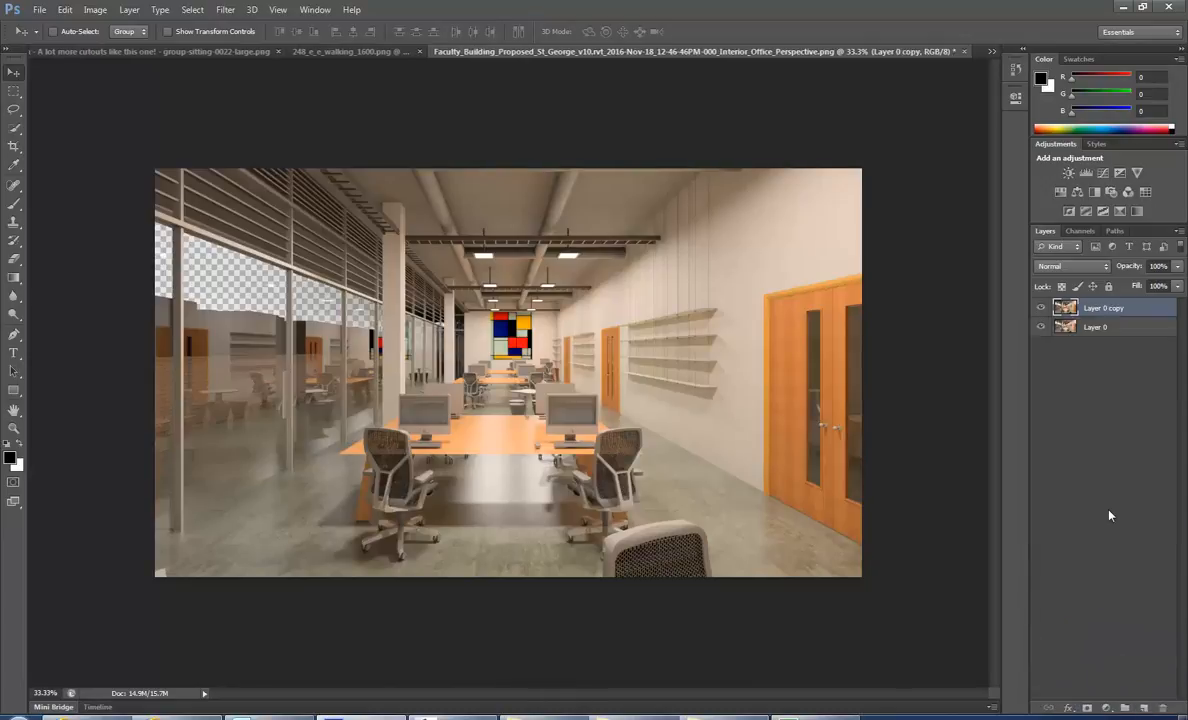
{"action": "left_click", "coordinate": [1069, 329]}
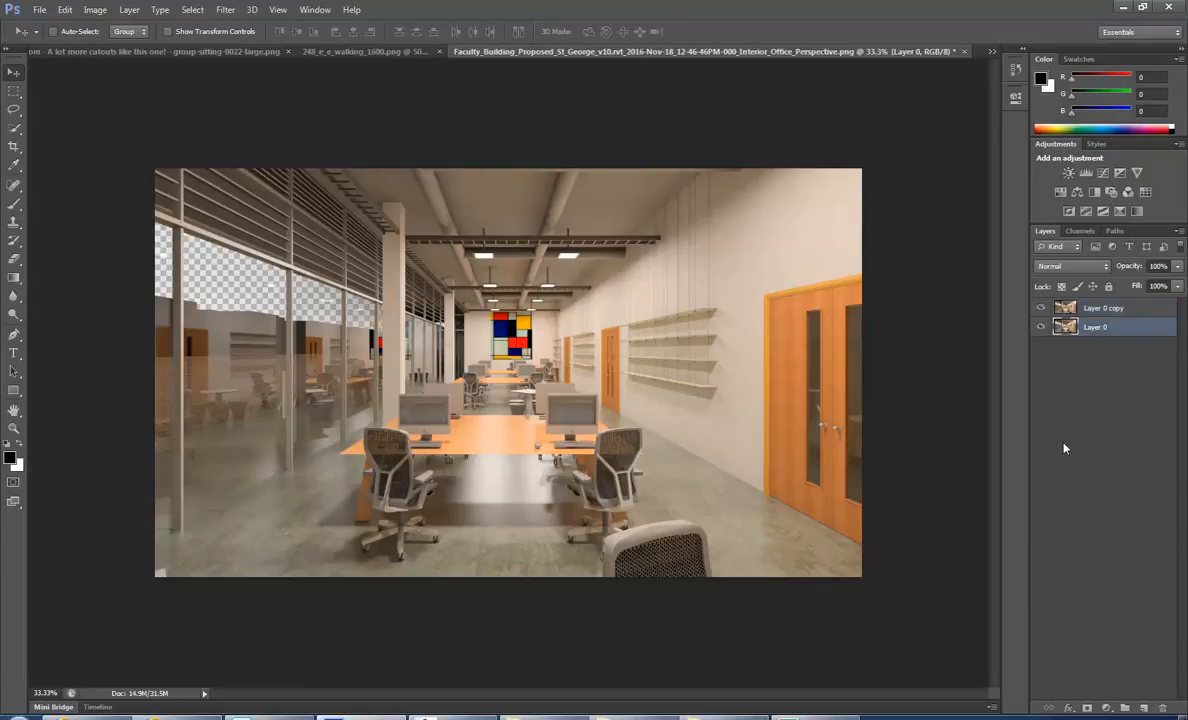
{"action": "left_click", "coordinate": [1042, 328]}
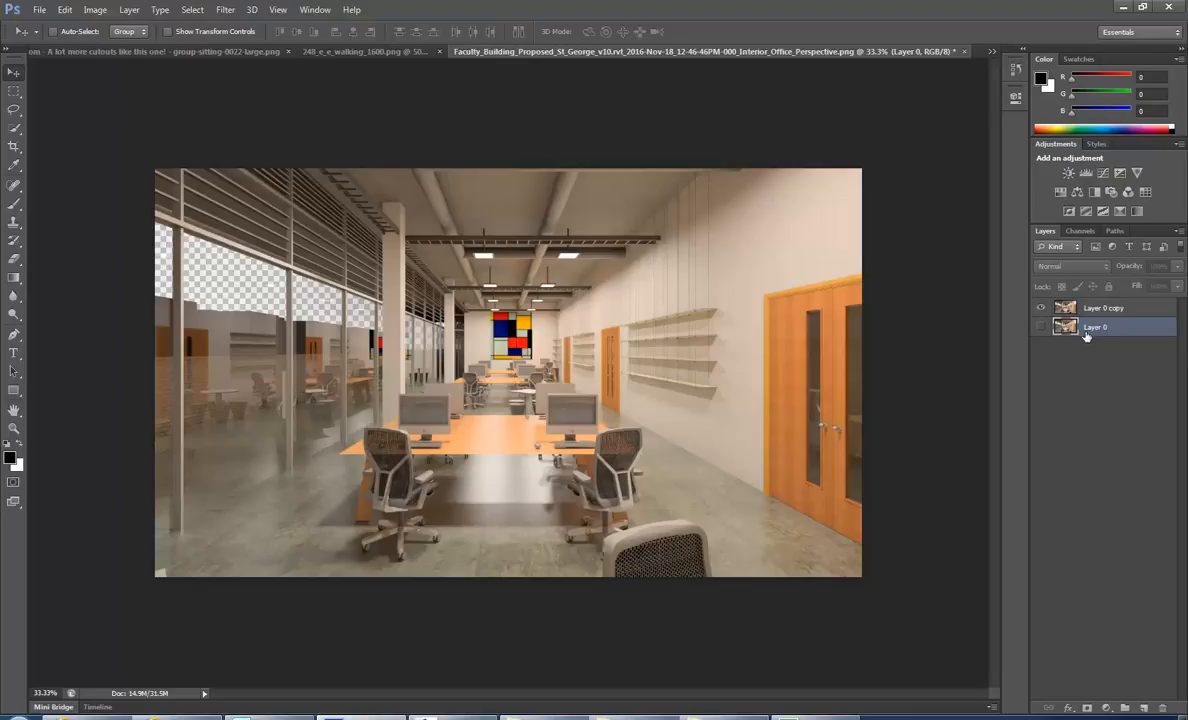
- Start opening a file and browse to -- ARCHITECTURAL DRAFTING\2nd Year FT Sem 2\Material Images on the StudentResources (P:) drive
{"action": "left_click", "coordinate": [39, 10]}
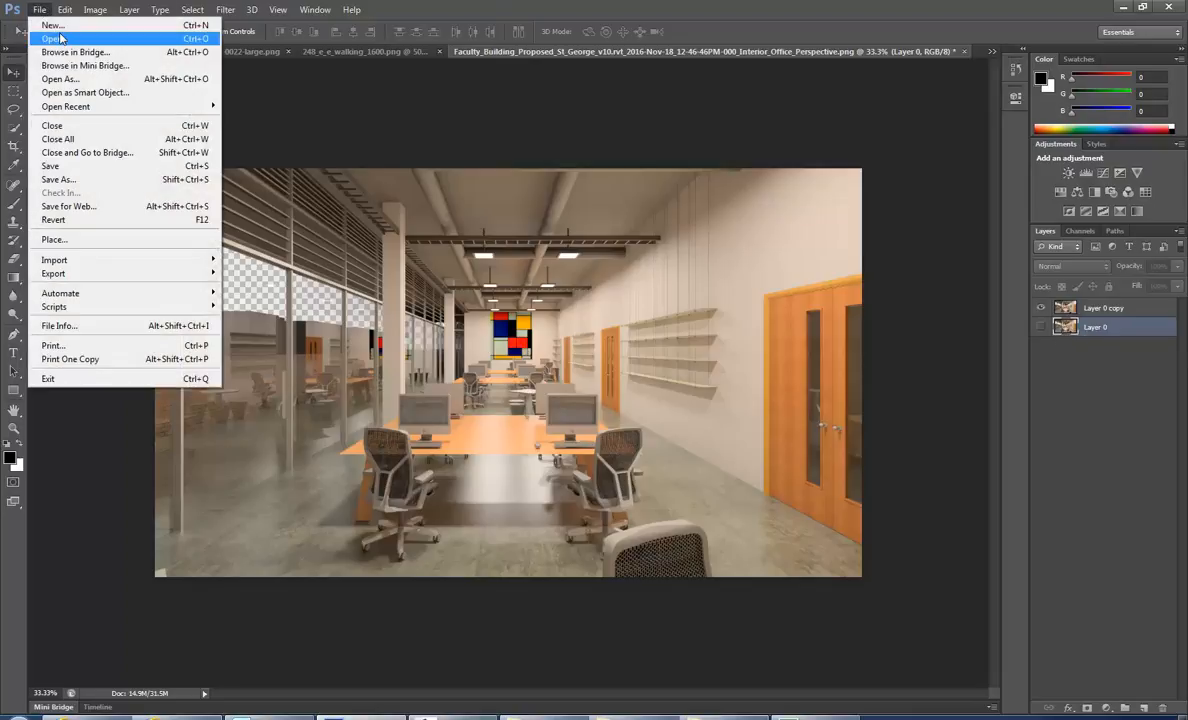
{"action": "left_click", "coordinate": [60, 38]}
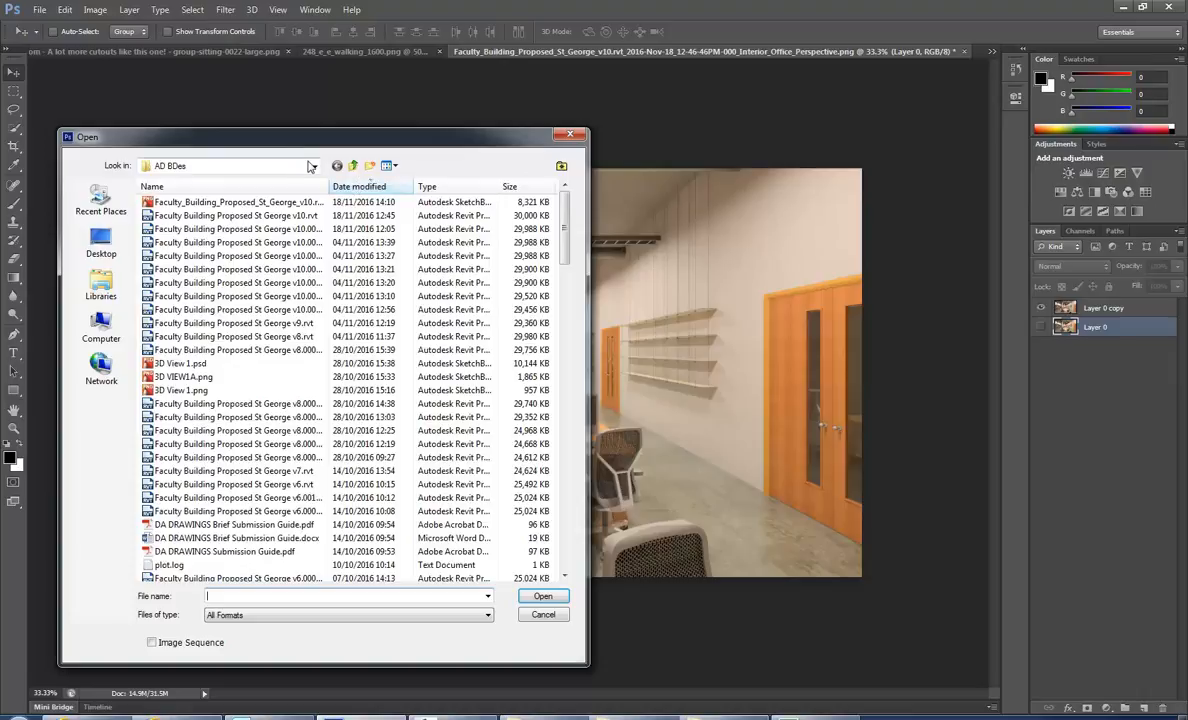
{"action": "left_click", "coordinate": [311, 165]}
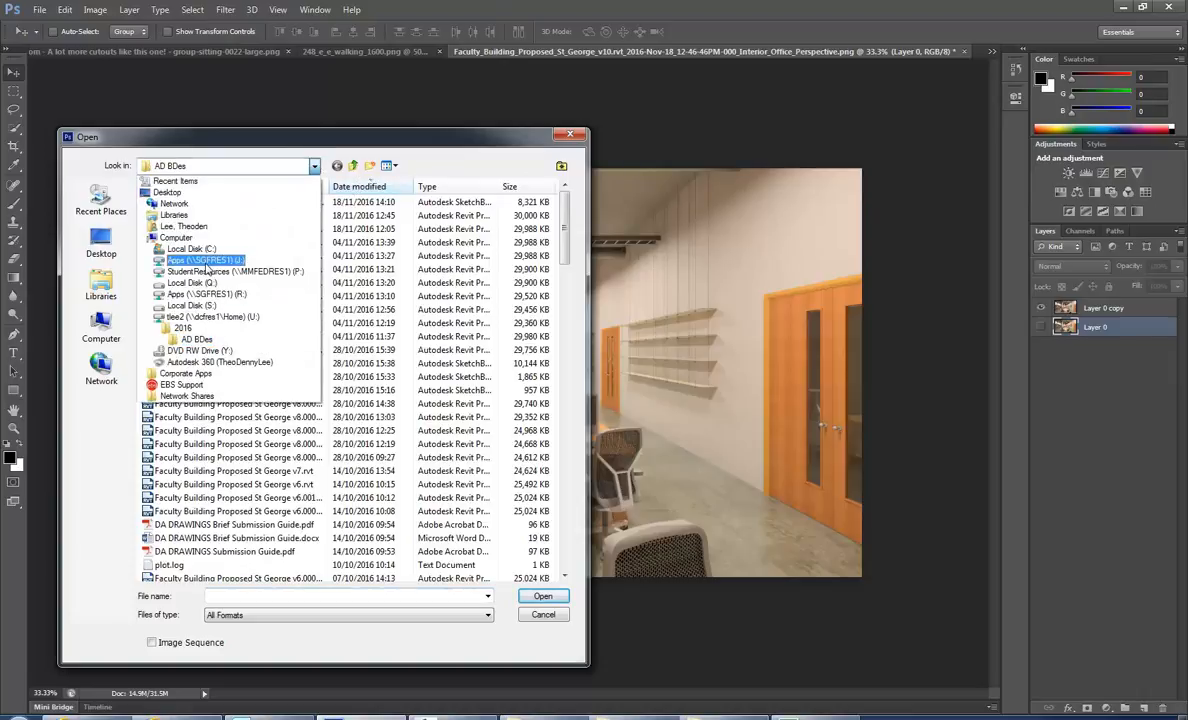
{"action": "left_click", "coordinate": [215, 250]}
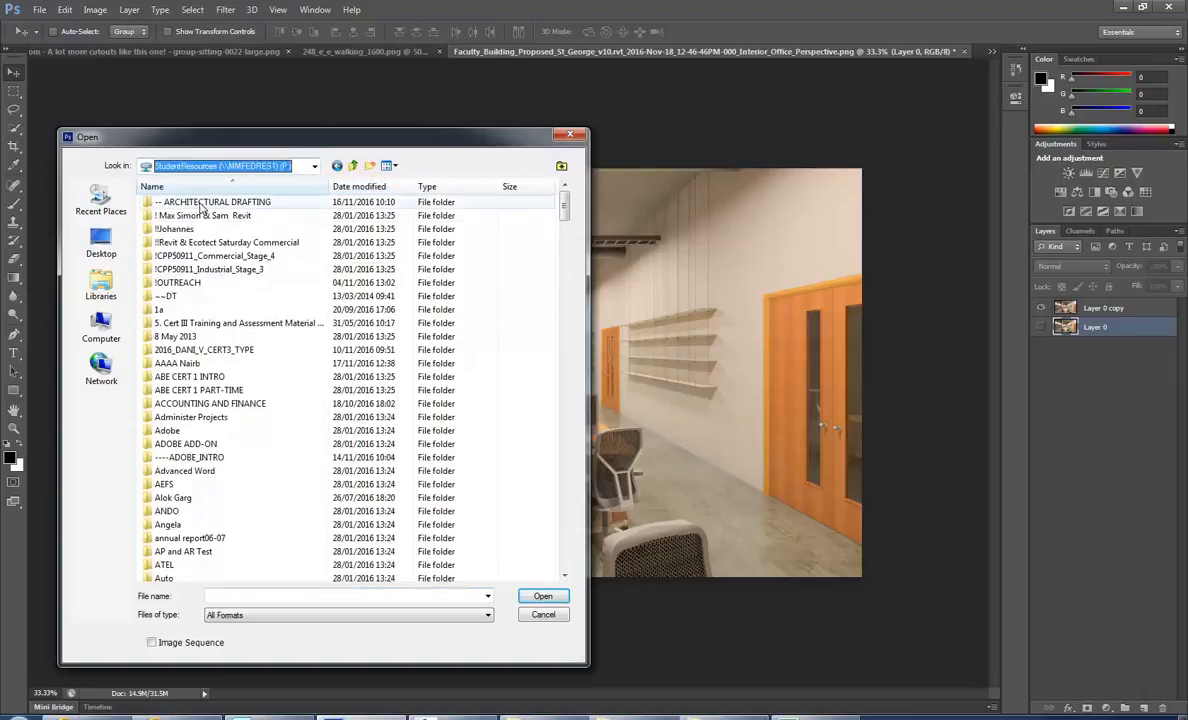
{"action": "double_click", "coordinate": [198, 203]}
{"action": "left_click_drag", "start_coordinate": [306, 134], "coordinate": [410, 44]}
{"action": "left_click_drag", "start_coordinate": [684, 572], "coordinate": [888, 588]}
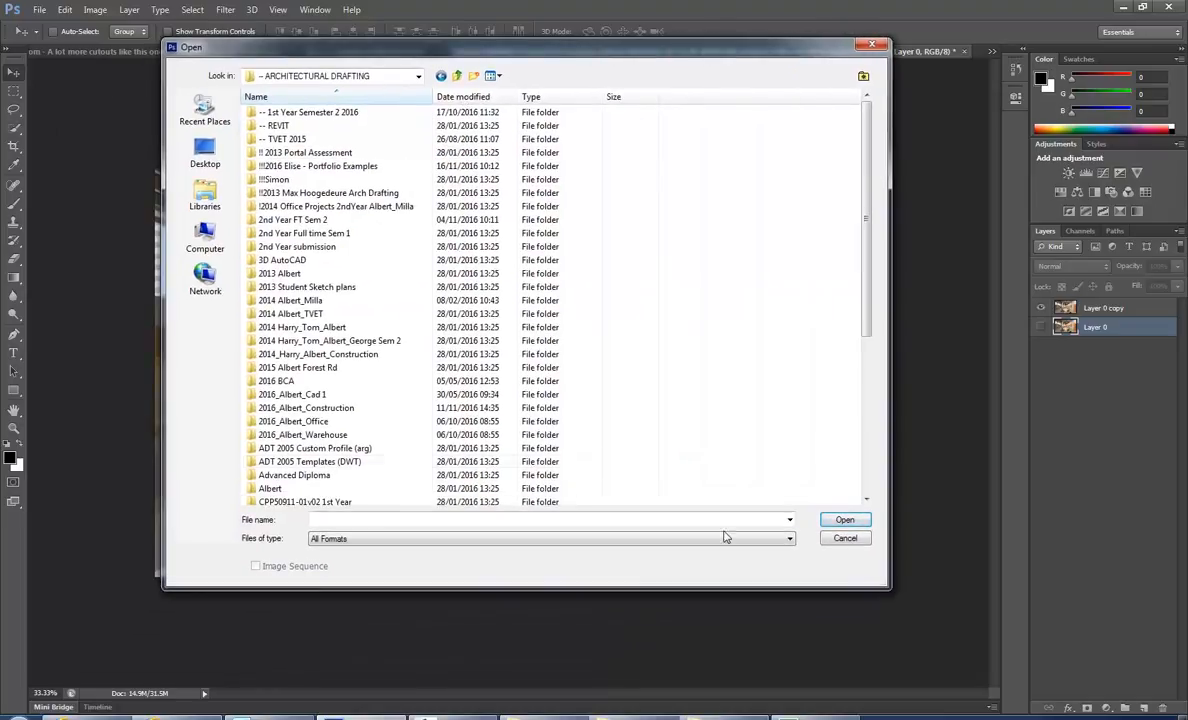
{"action": "left_click", "coordinate": [290, 313]}
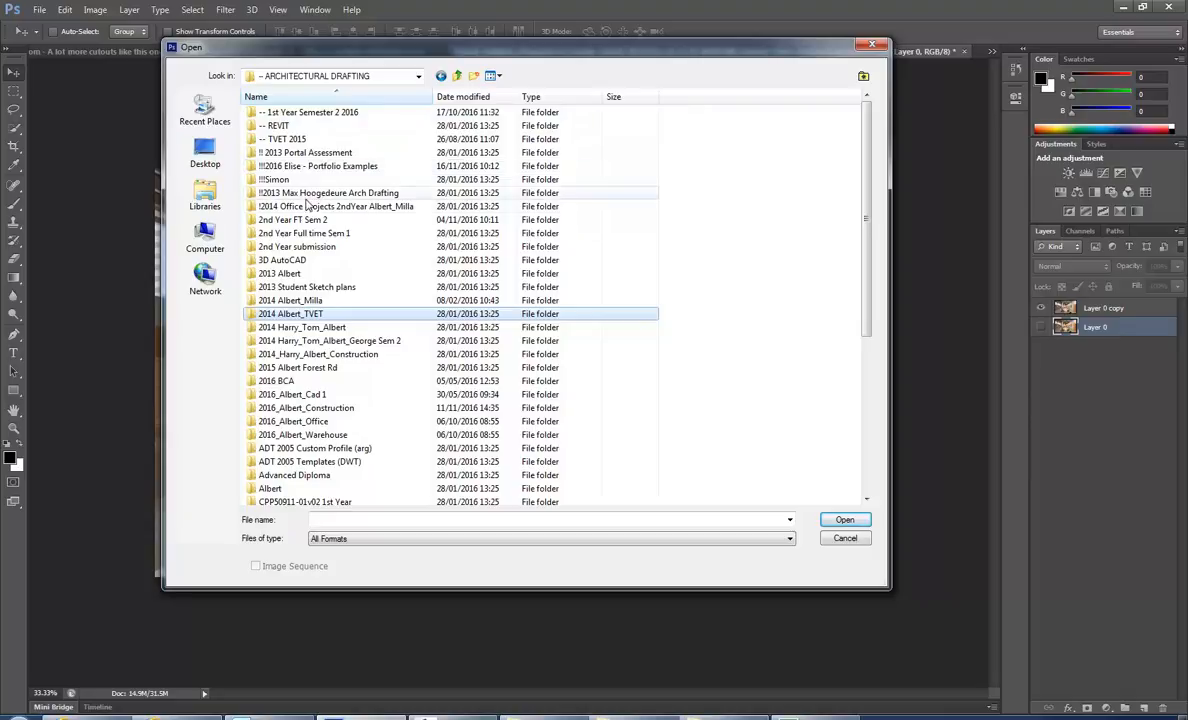
{"action": "double_click", "coordinate": [290, 220]}
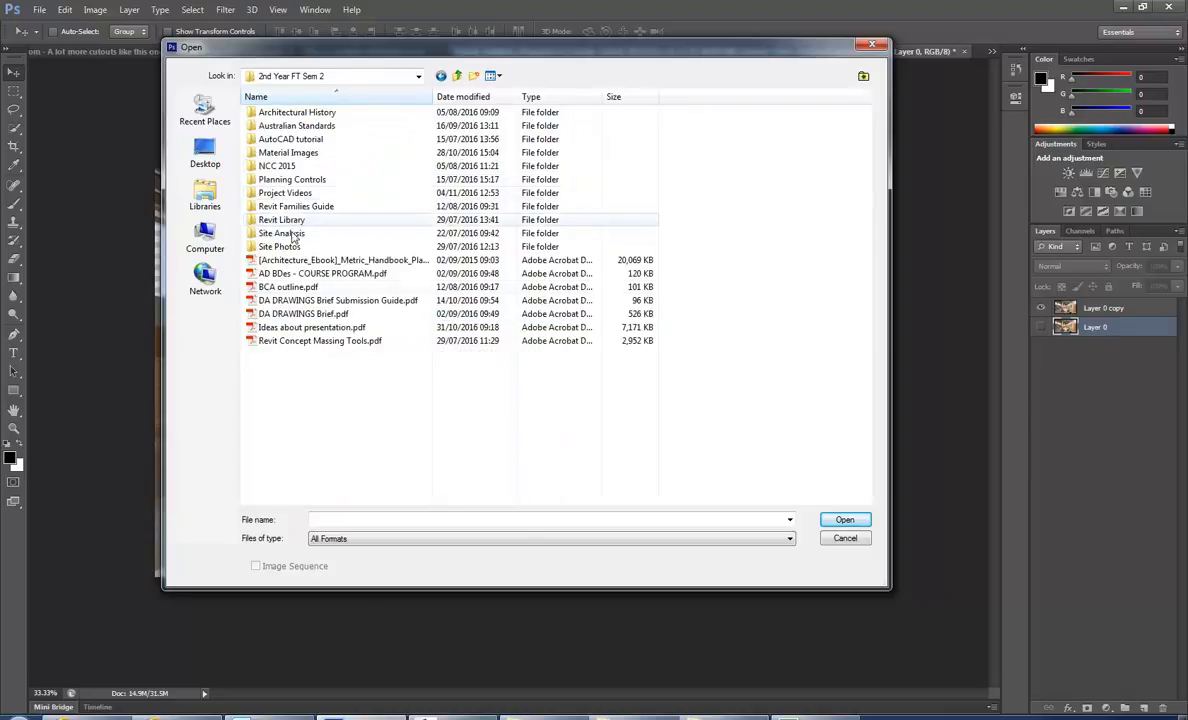
{"action": "double_click", "coordinate": [287, 152]}
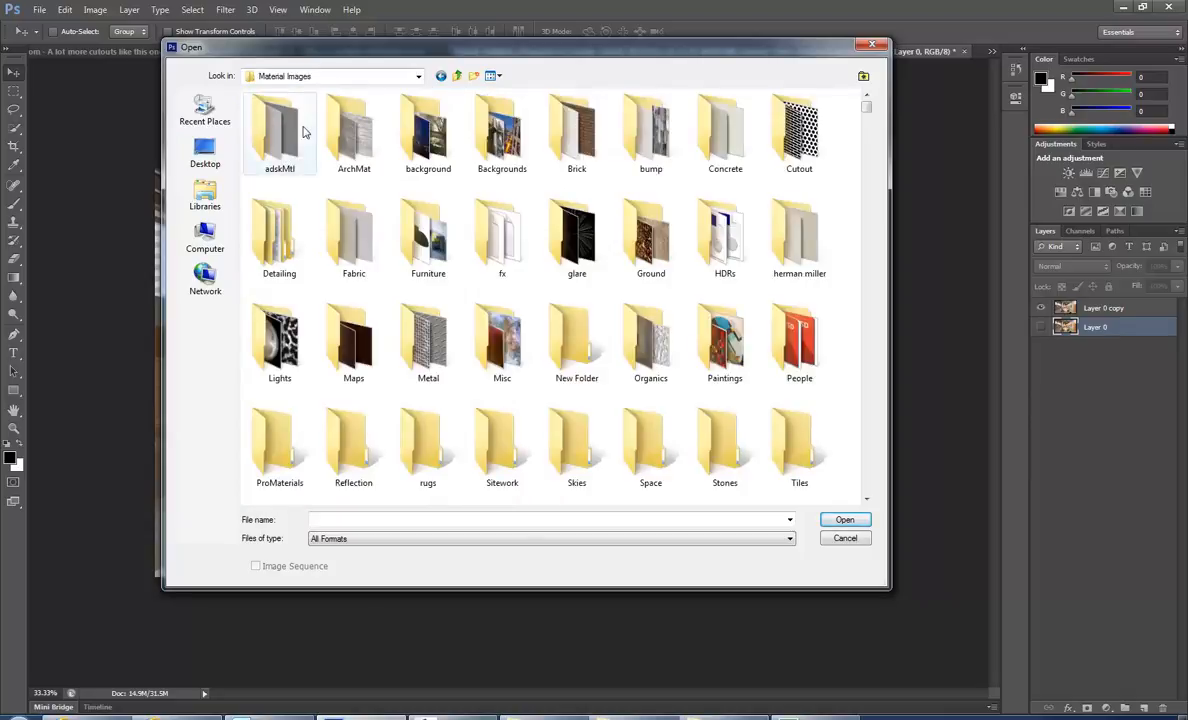
- Show the Backgrounds folder's images as large icons and open LAKEDUSK.JPG
{"action": "left_click", "coordinate": [480, 137]}
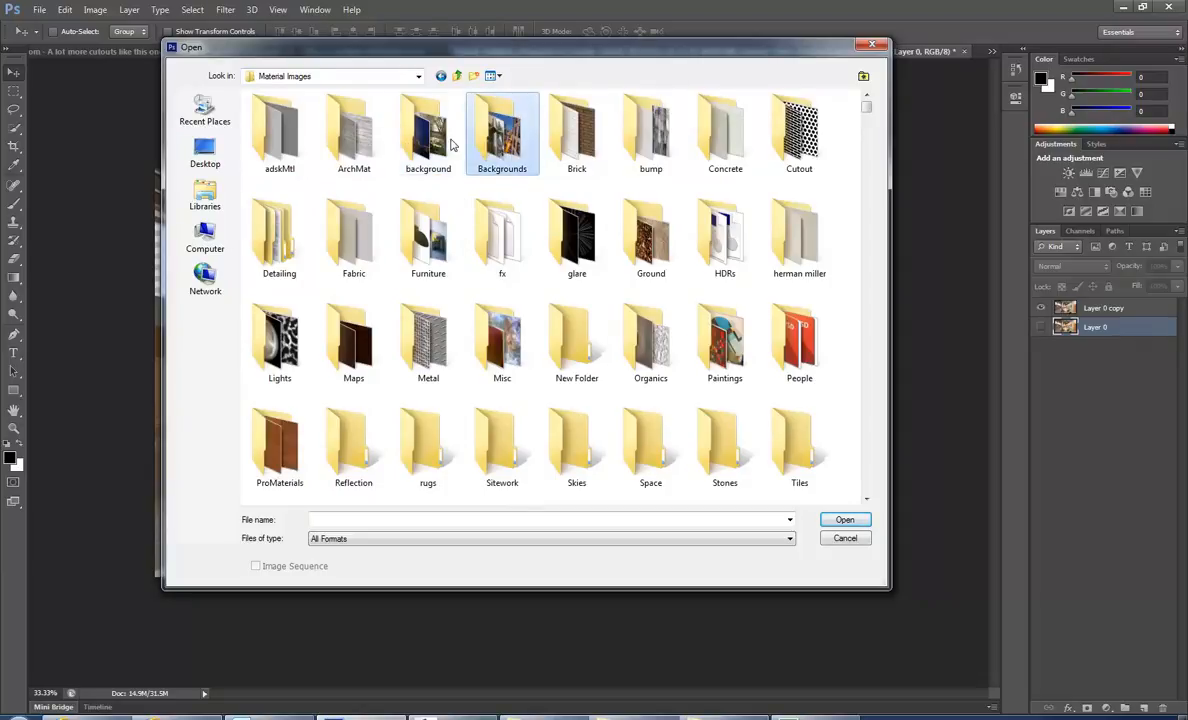
{"action": "double_click", "coordinate": [470, 135]}
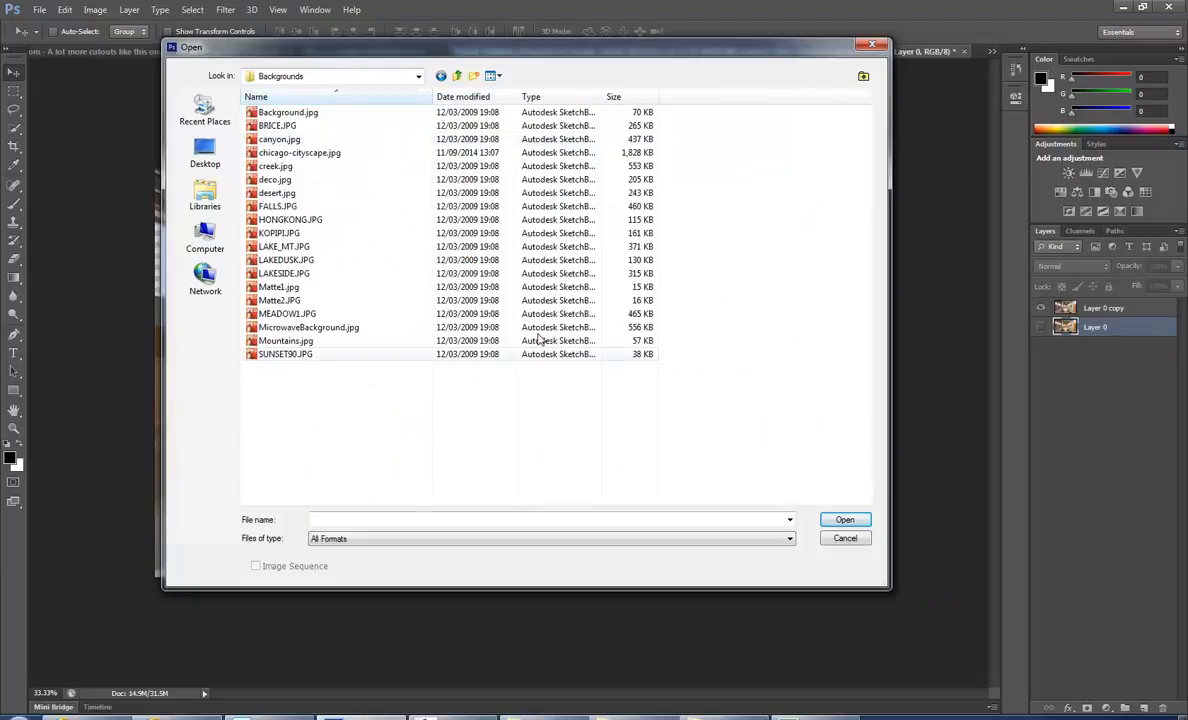
{"action": "left_click", "coordinate": [499, 79]}
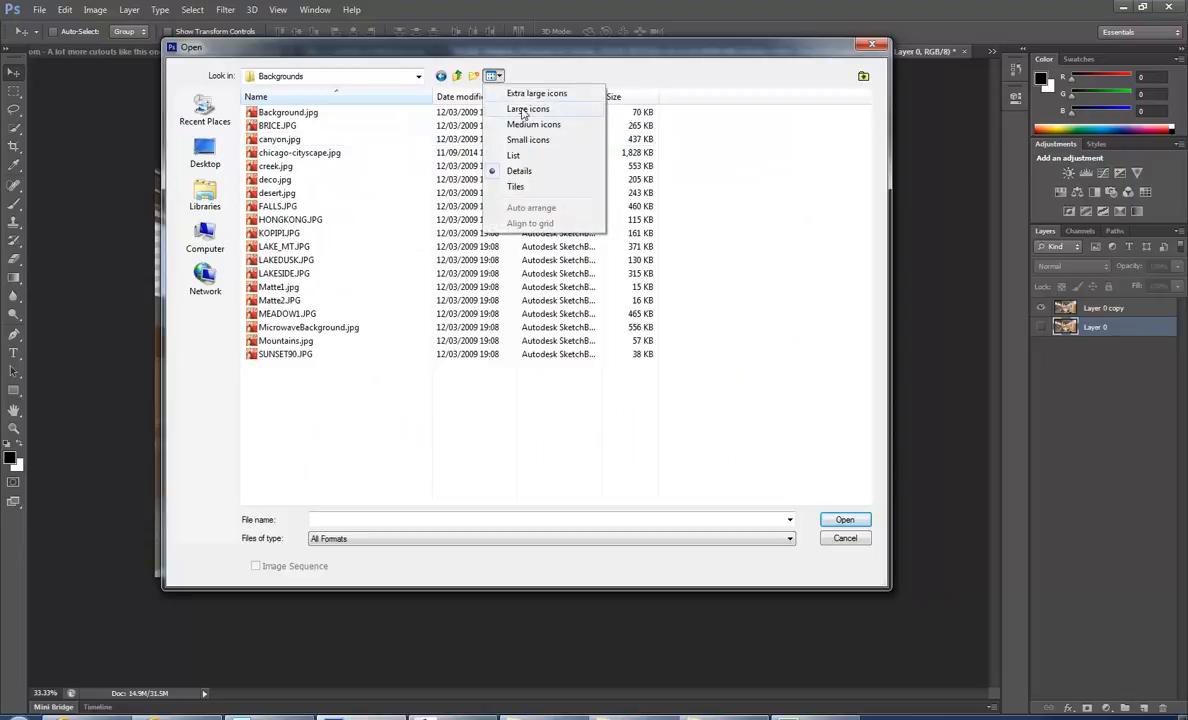
{"action": "left_click", "coordinate": [488, 104]}
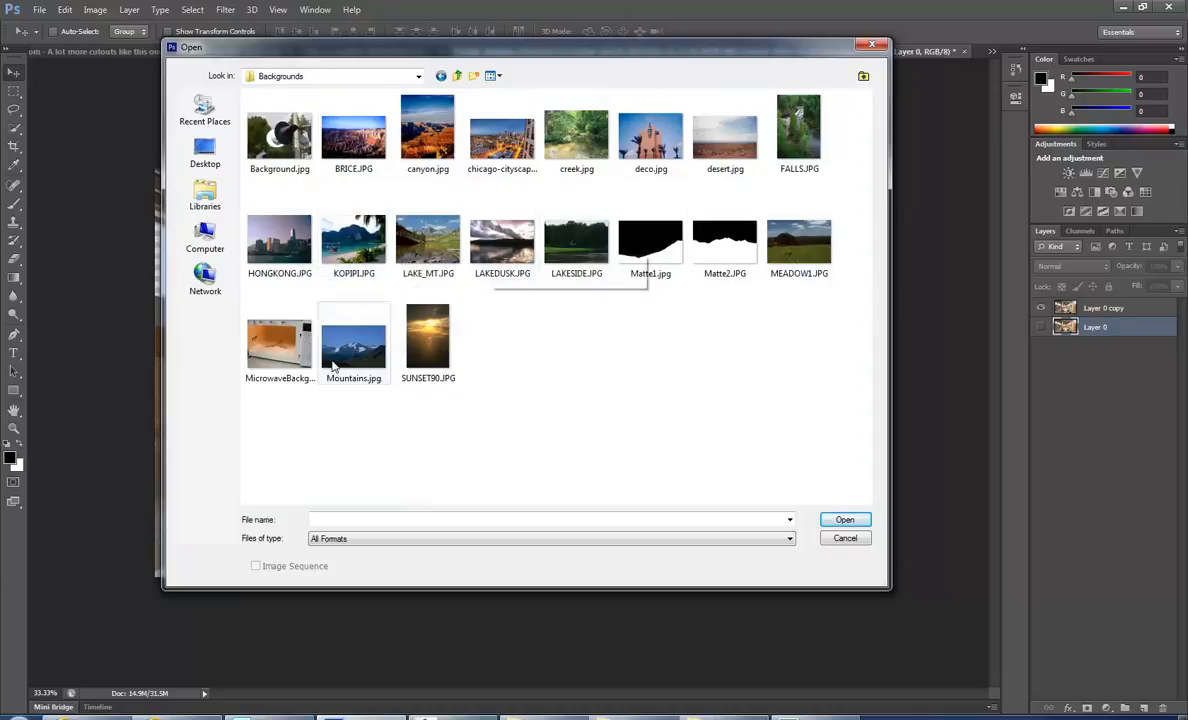
{"action": "left_click", "coordinate": [500, 132]}
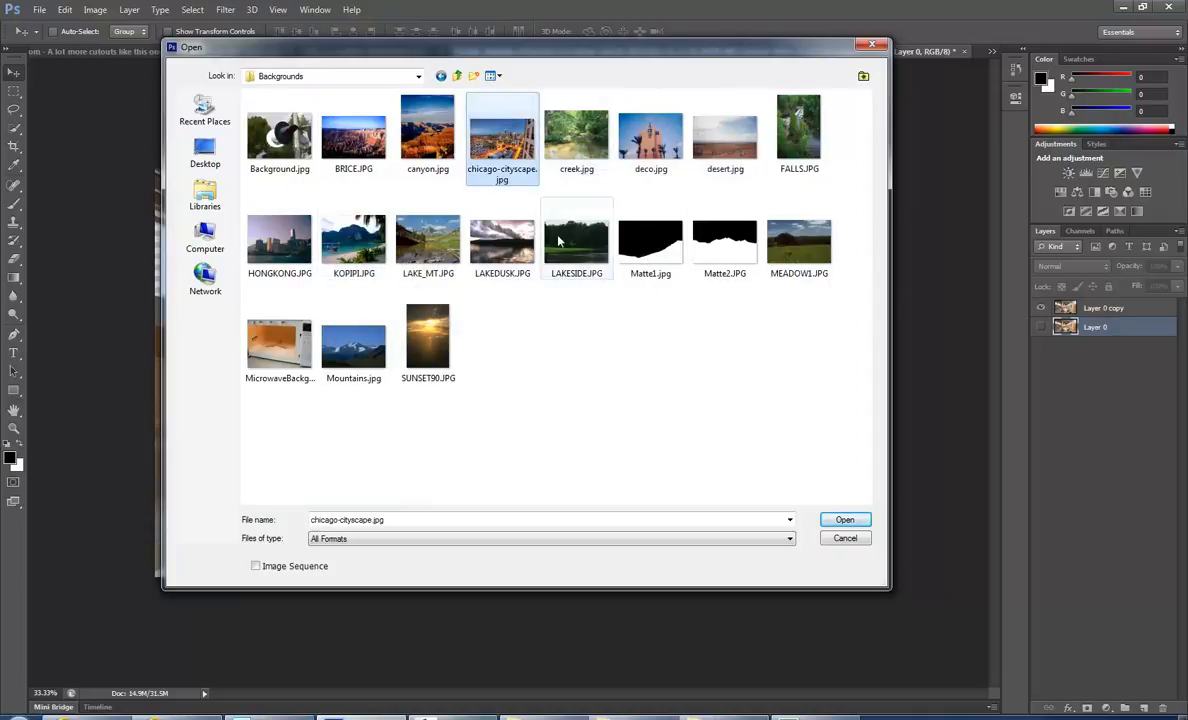
{"action": "left_click", "coordinate": [468, 240]}
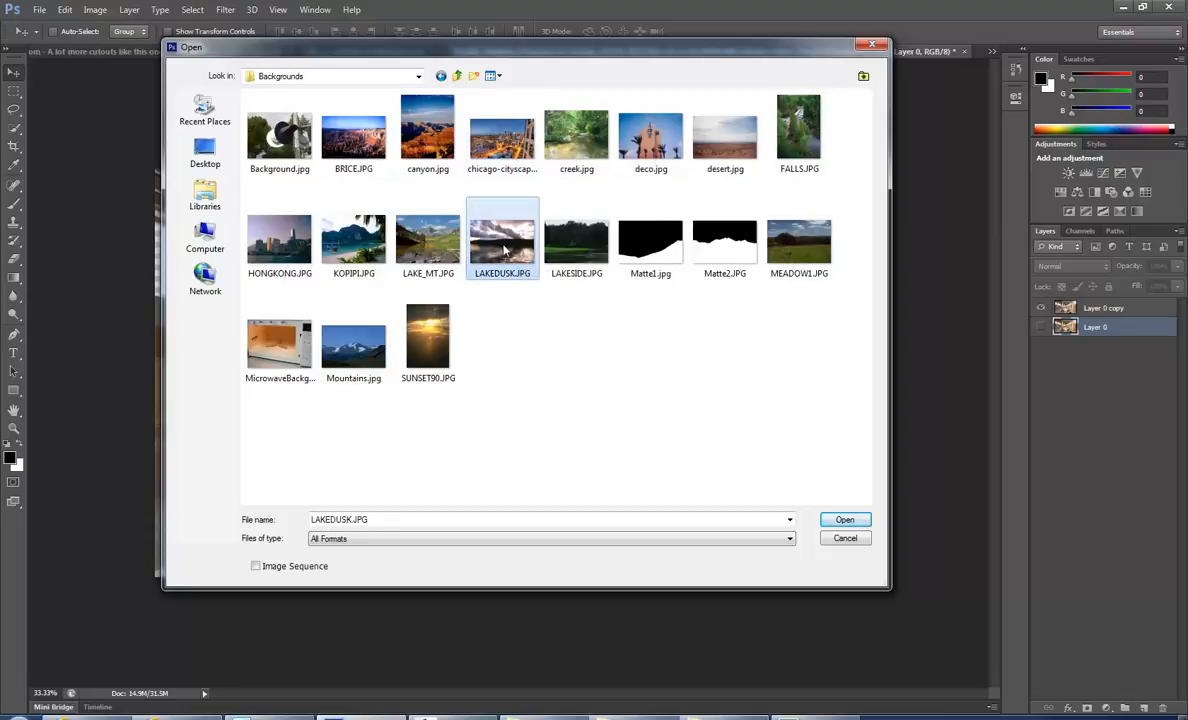
{"action": "double_click", "coordinate": [502, 245]}
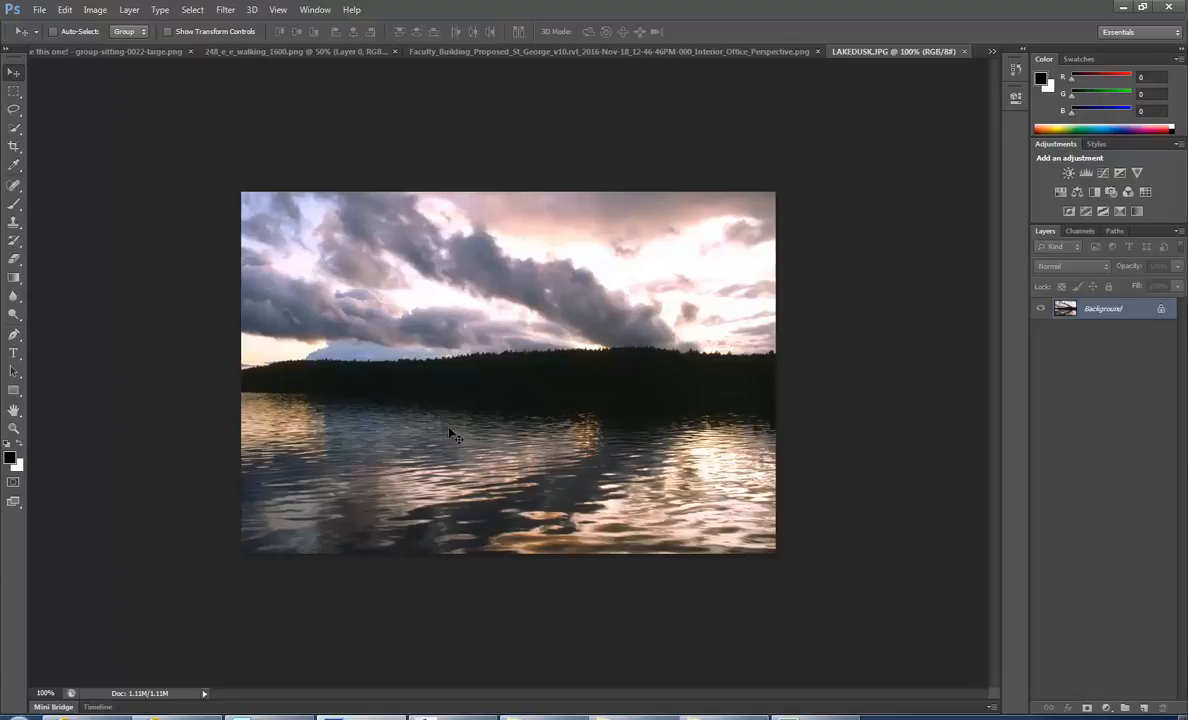
- Copy the whole lake image and paste it into the Interior Office Perspective document beneath Layer 0 copy
{"action": "key", "text": "ctrl+a"}
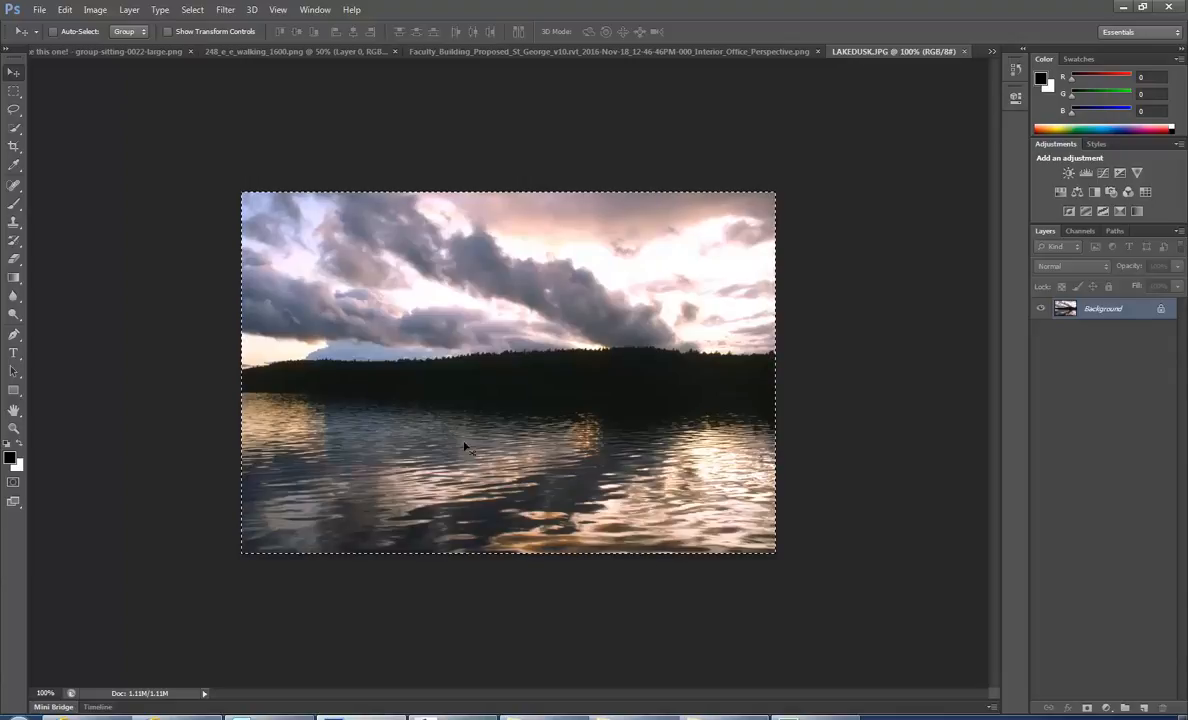
{"action": "left_click", "coordinate": [563, 52]}
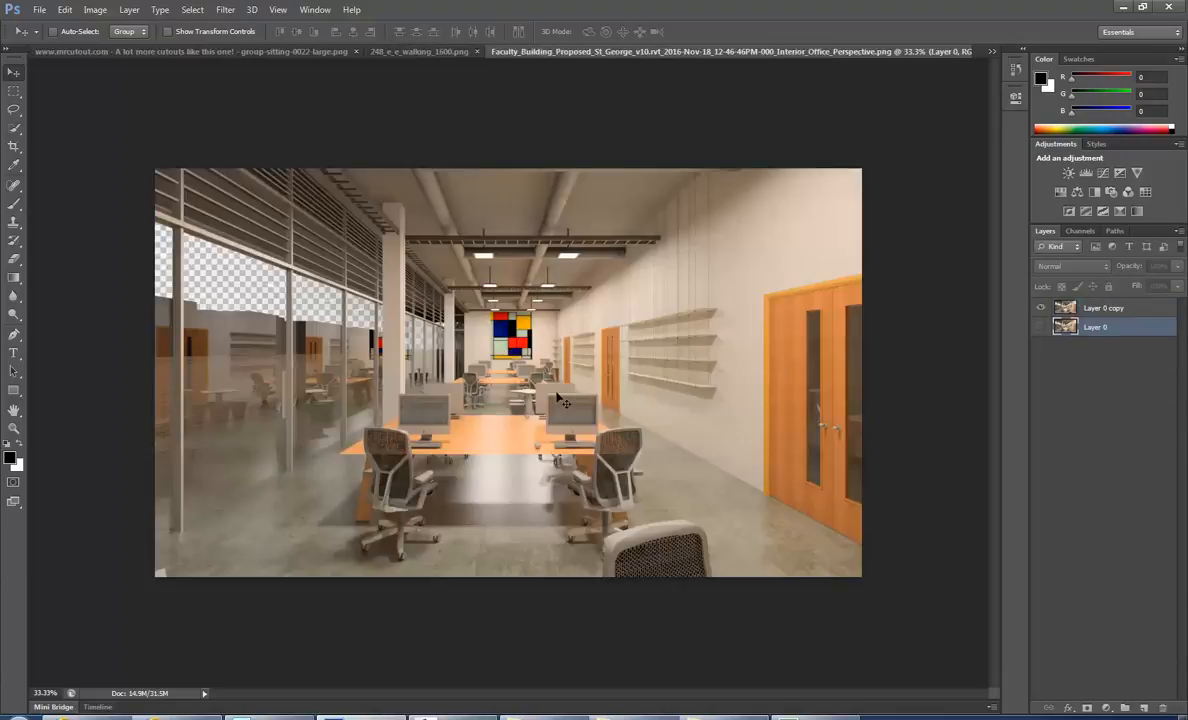
{"action": "key", "text": "ctrl+v"}
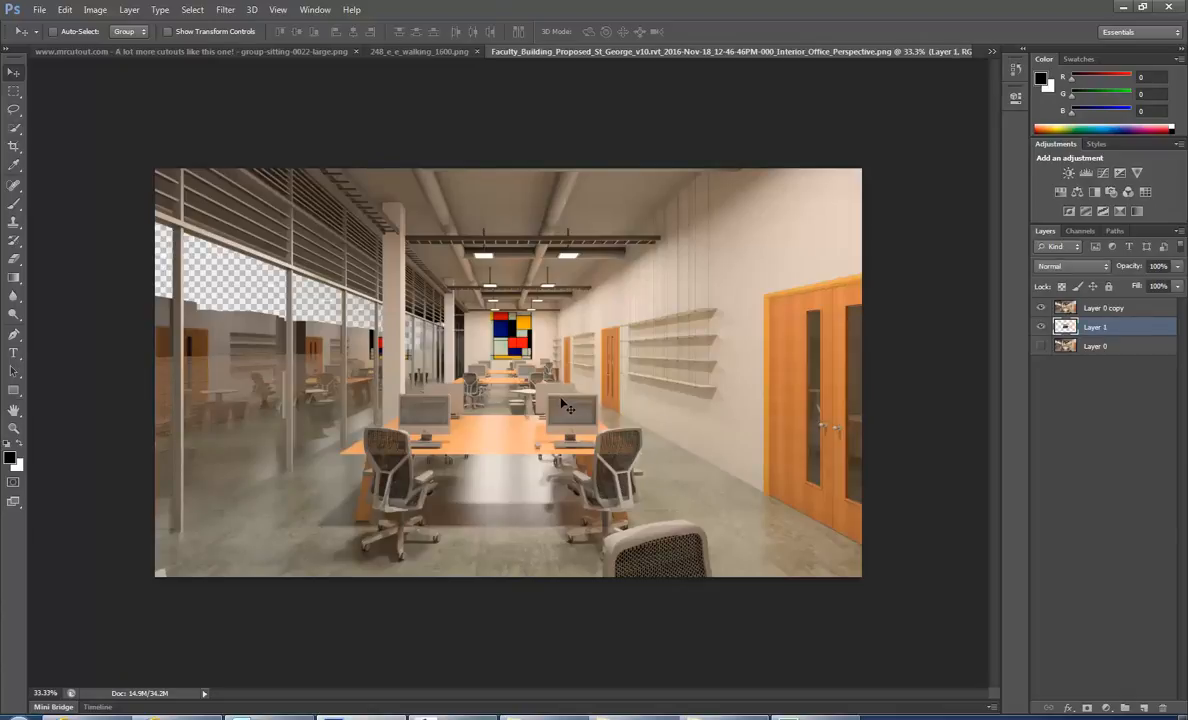
- Scale the pasted lake layer to about 407% and position it so the sky fills the transparent window areas
{"action": "key", "text": "ctrl+t"}
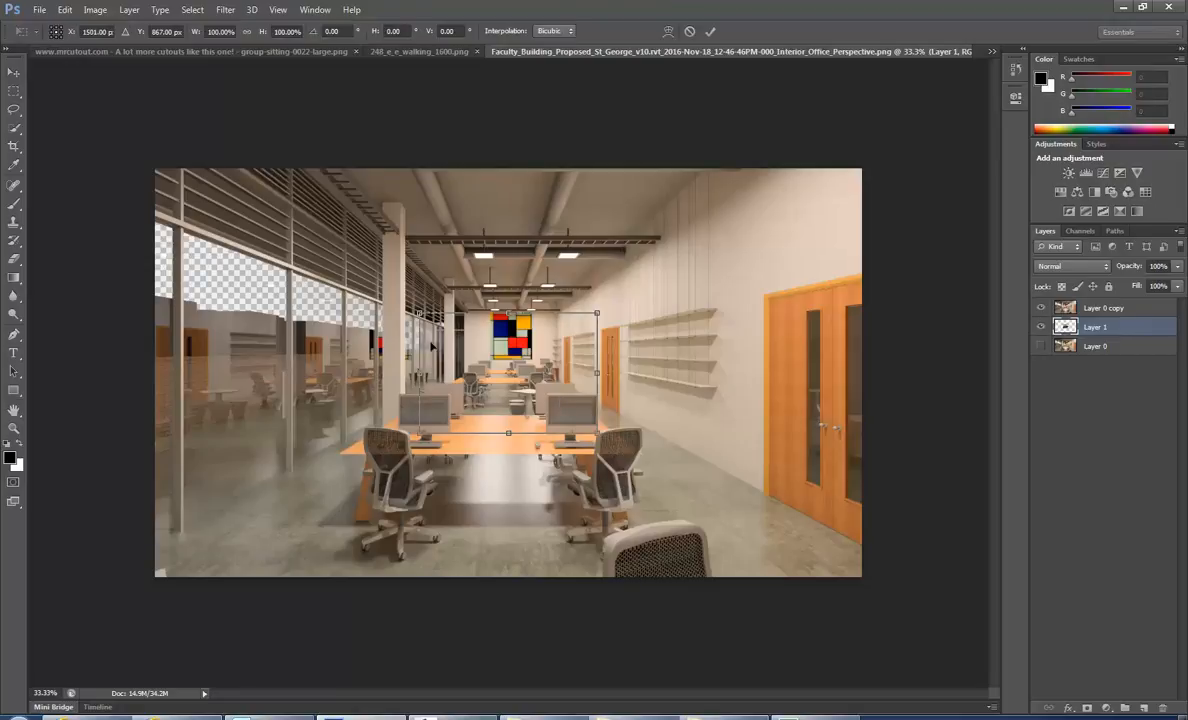
{"action": "left_click_drag", "start_coordinate": [418, 313], "coordinate": [245, 195]}
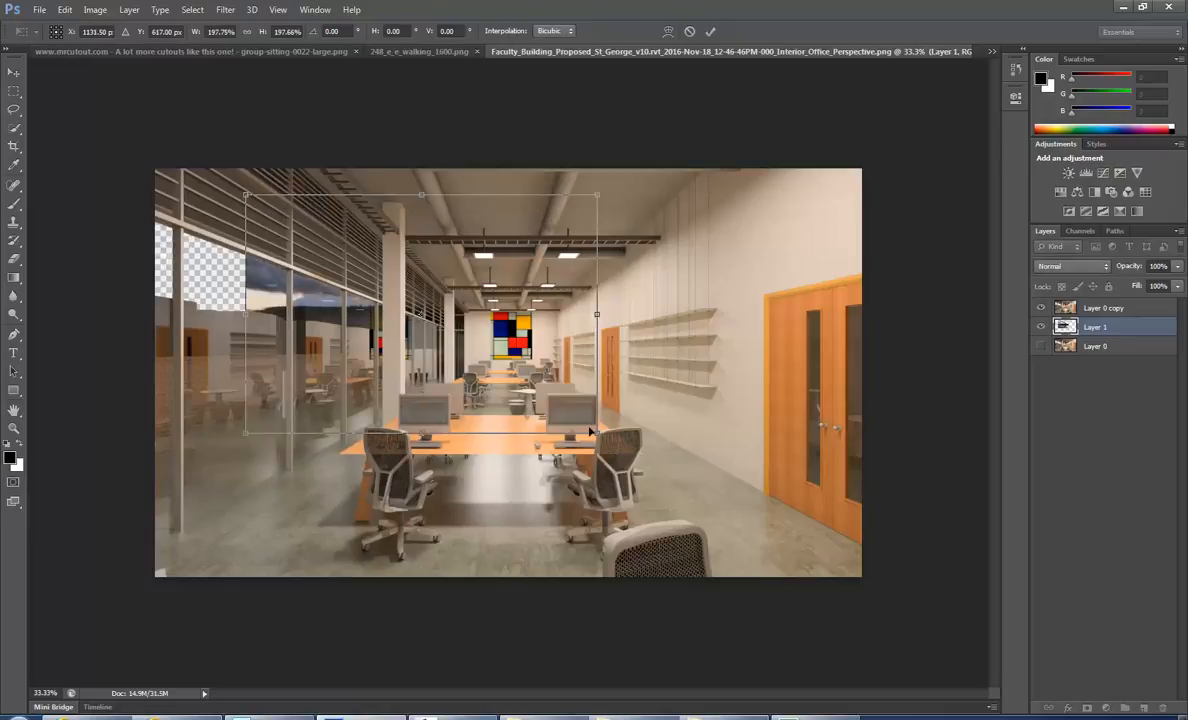
{"action": "left_click_drag", "start_coordinate": [693, 490], "coordinate": [700, 496]}
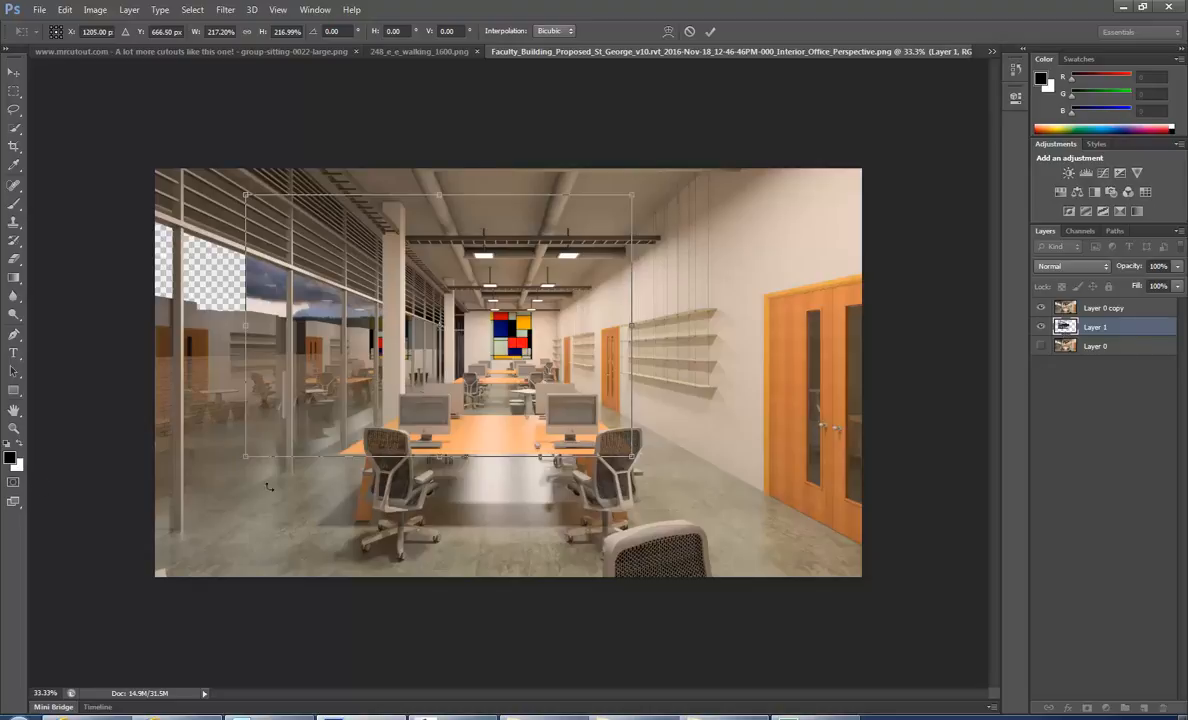
{"action": "left_click_drag", "start_coordinate": [246, 456], "coordinate": [162, 513]}
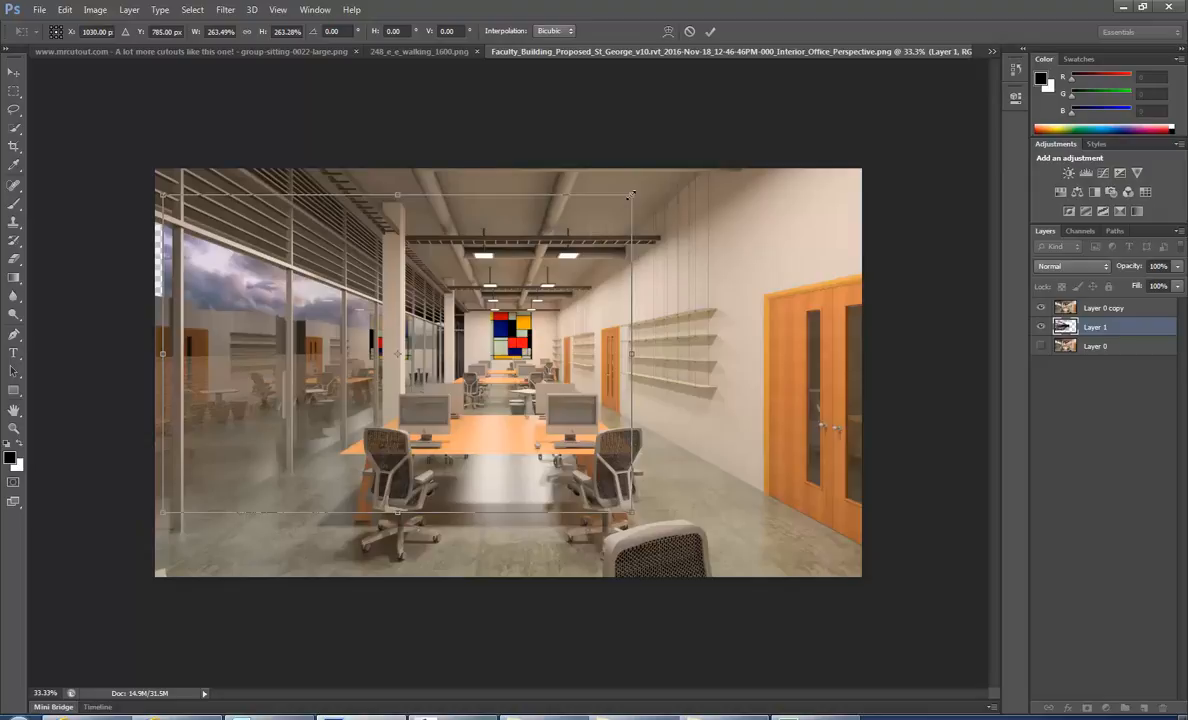
{"action": "left_click_drag", "start_coordinate": [631, 195], "coordinate": [698, 150]}
{"action": "left_click_drag", "start_coordinate": [697, 513], "coordinate": [950, 618]}
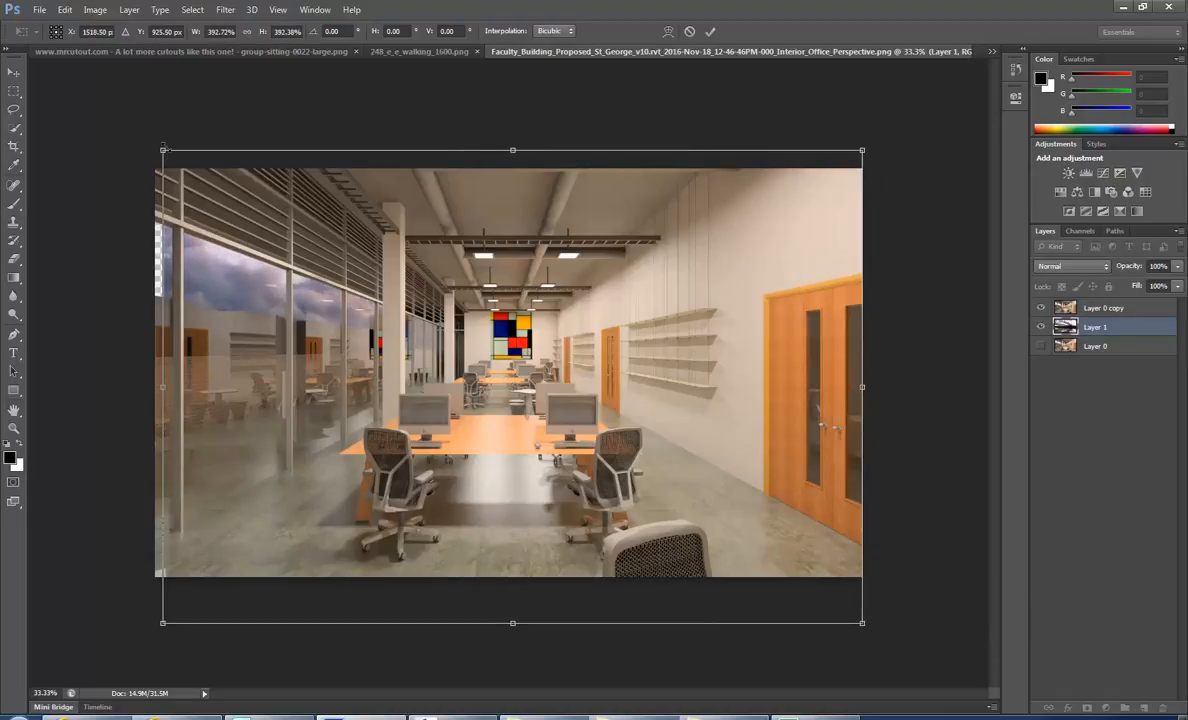
{"action": "left_click_drag", "start_coordinate": [163, 150], "coordinate": [136, 131]}
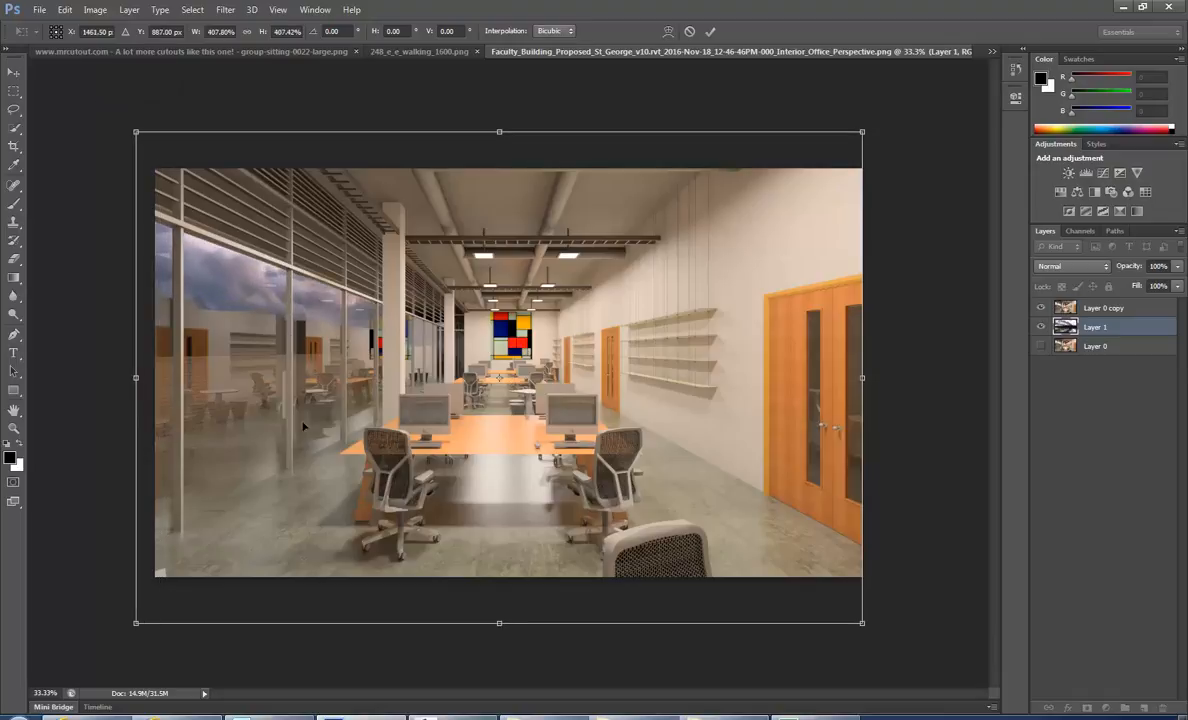
{"action": "left_click_drag", "start_coordinate": [246, 296], "coordinate": [238, 261]}
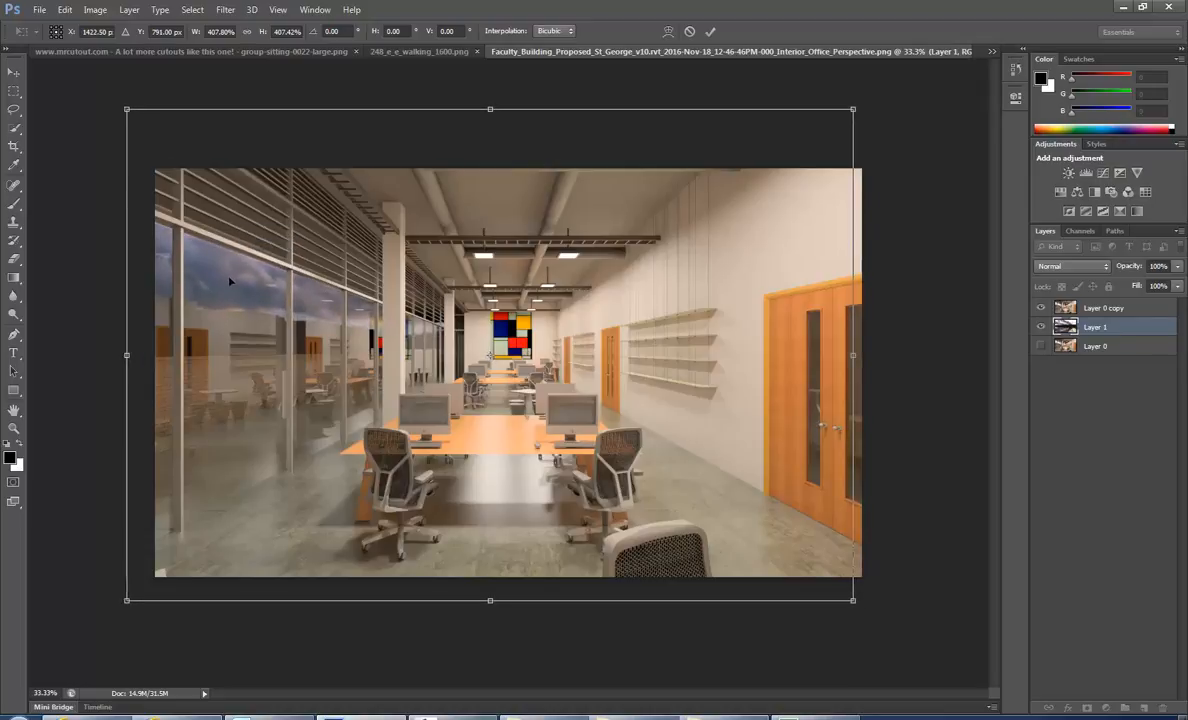
- Switch to Revit, examine the background style options in the Rendering settings including Image, and return to Photoshop
{"action": "left_click", "coordinate": [434, 717]}
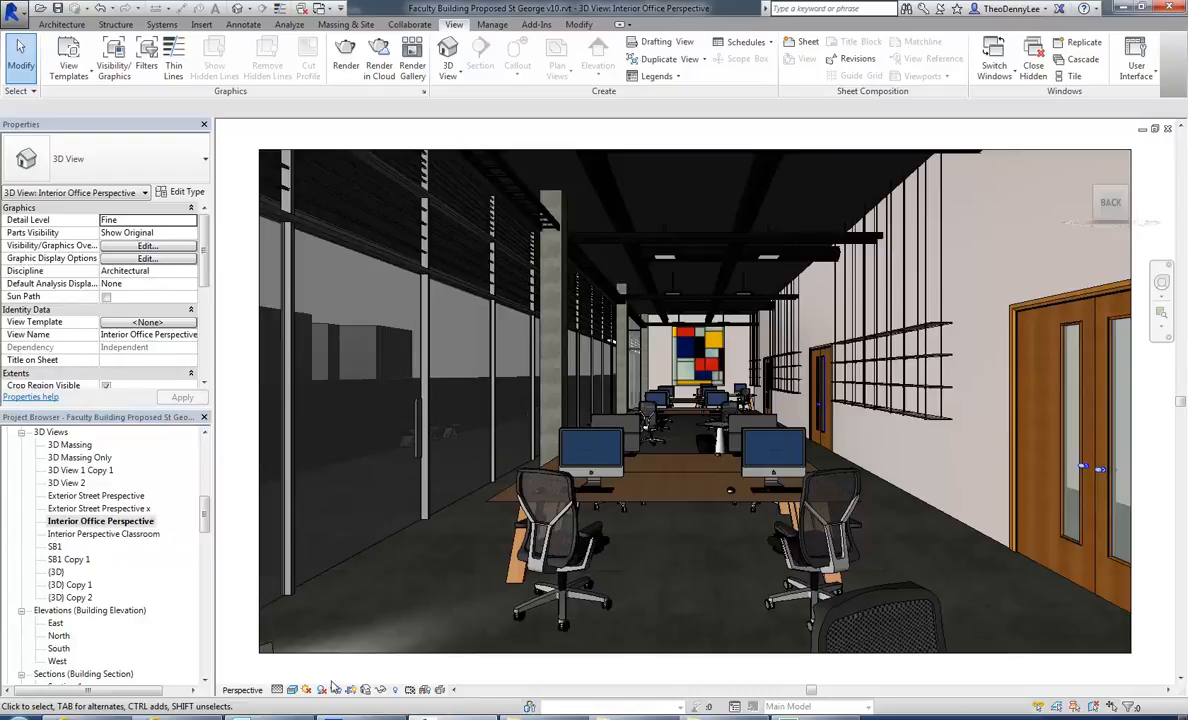
{"action": "key", "text": "r"}
{"action": "key", "text": "r"}
{"action": "left_click", "coordinate": [128, 283]}
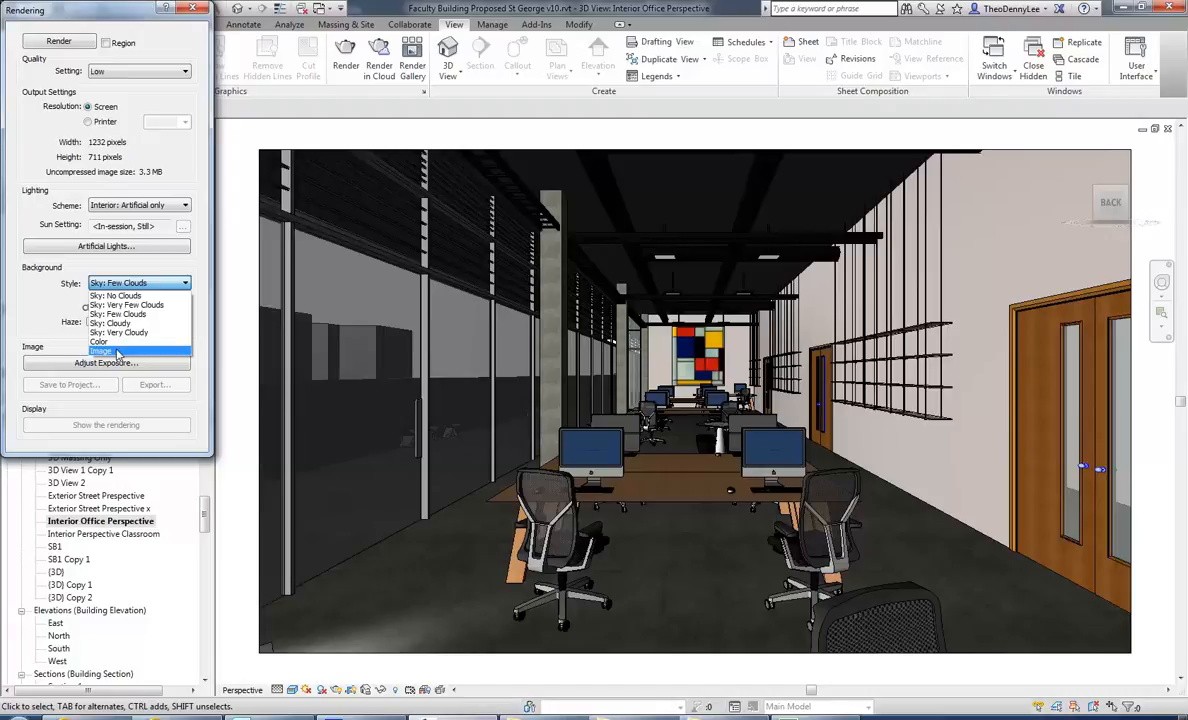
{"action": "left_click", "coordinate": [181, 14]}
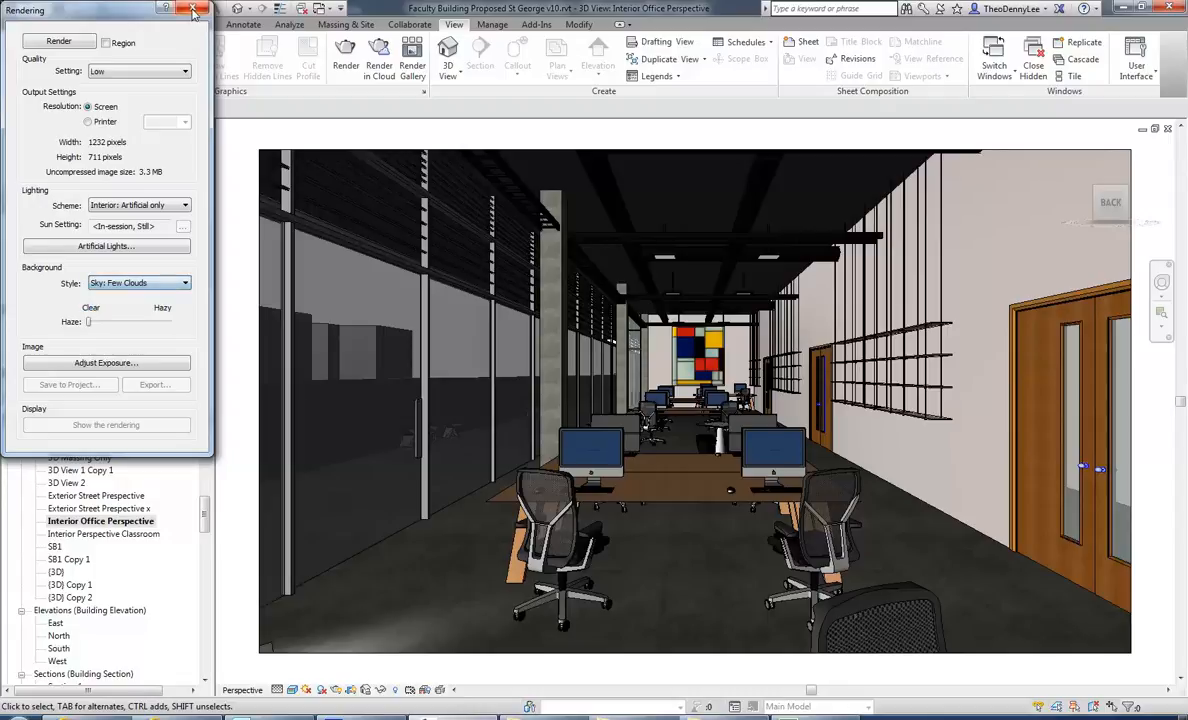
{"action": "left_click", "coordinate": [193, 9]}
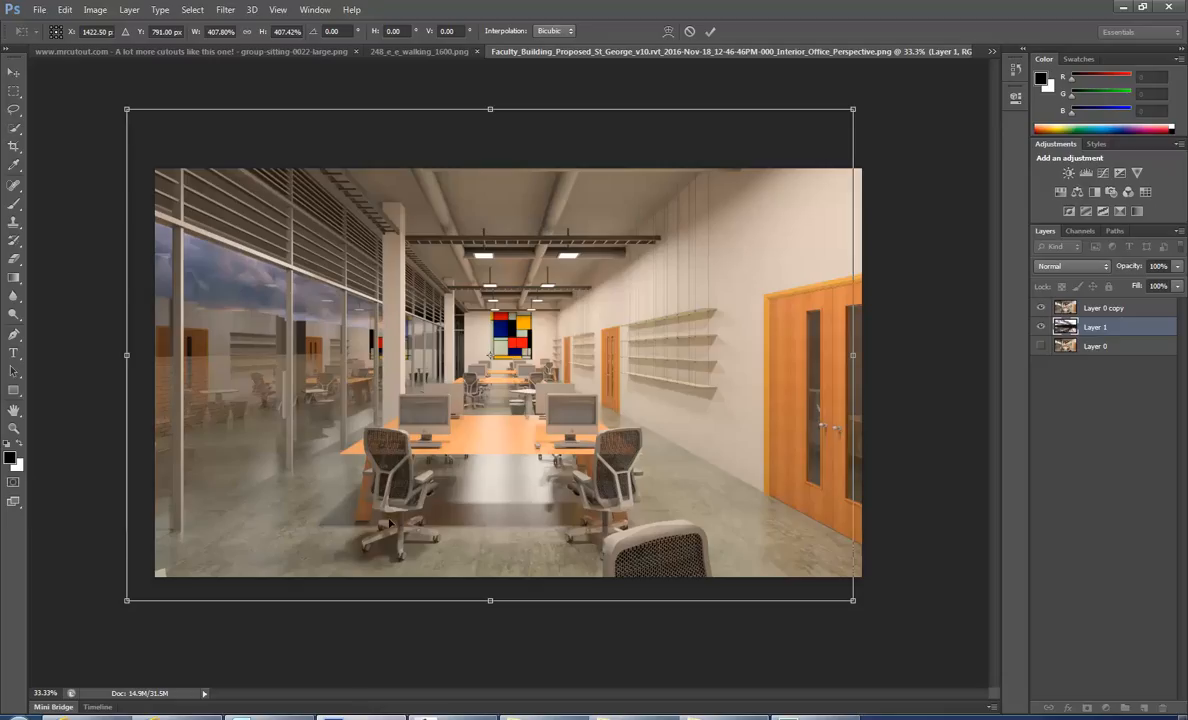
- Set the lake layer's brightness to -67 and shift the layer slightly upward behind the windows
{"action": "key", "text": "Return"}
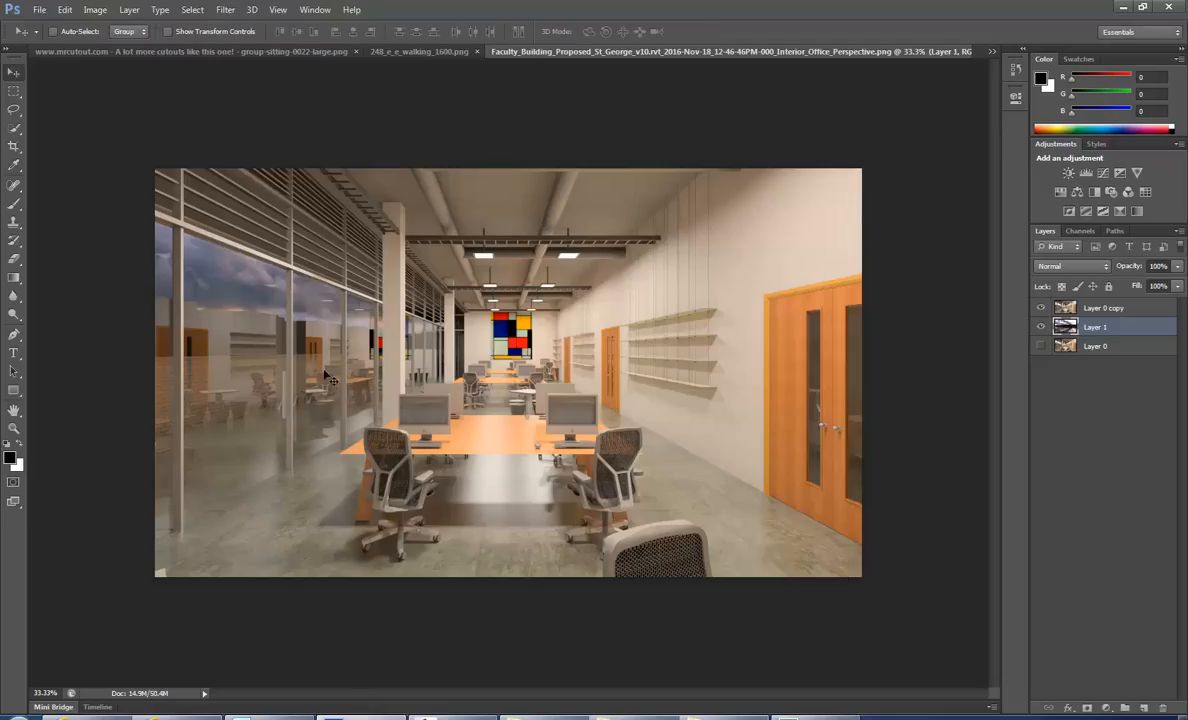
{"action": "left_click", "coordinate": [99, 10]}
{"action": "mouse_move", "coordinate": [117, 46]}
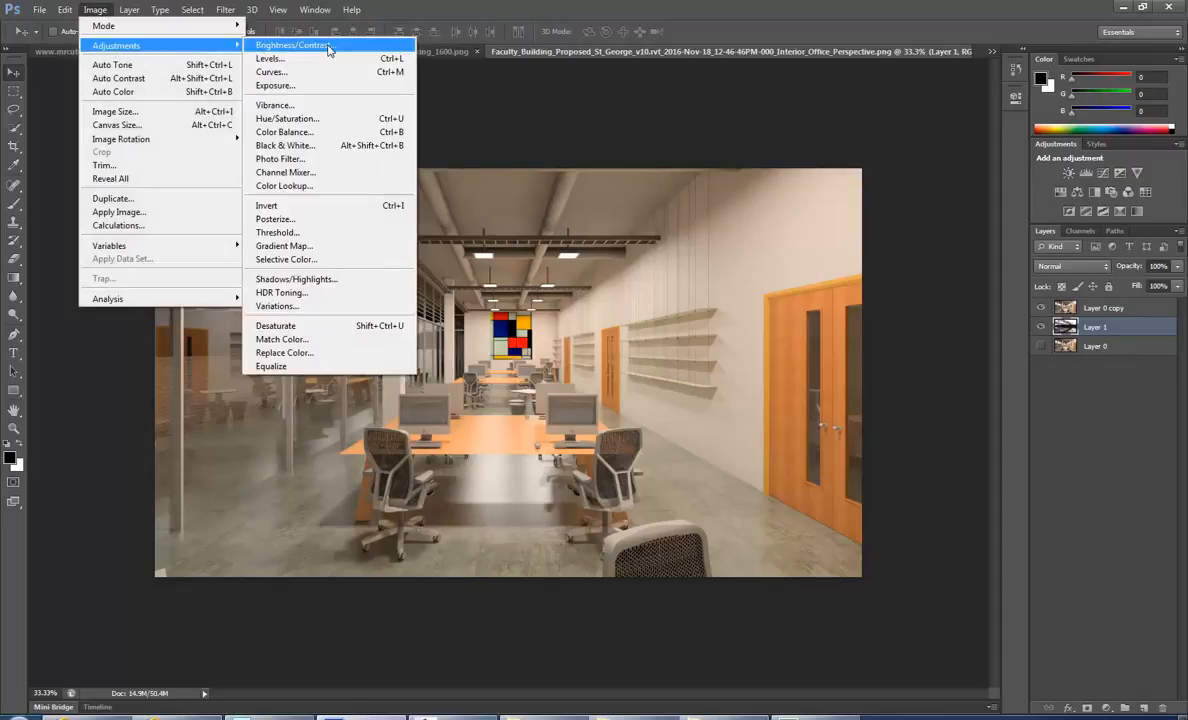
{"action": "left_click", "coordinate": [329, 50]}
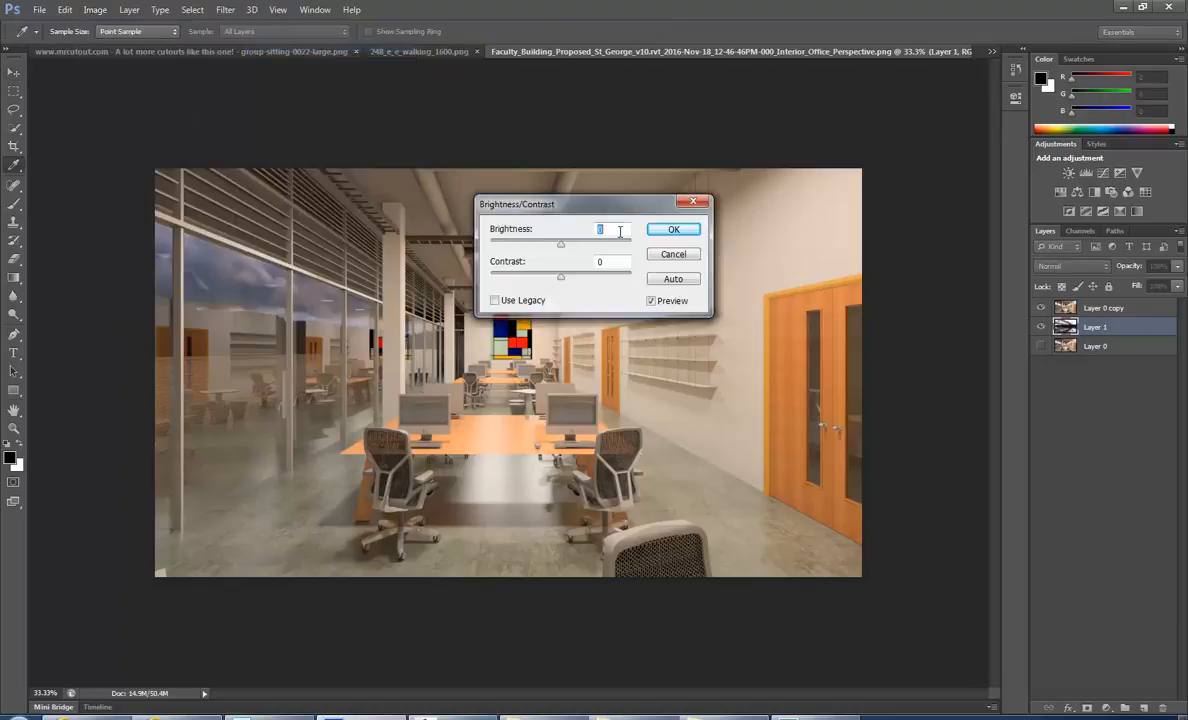
{"action": "left_click_drag", "start_coordinate": [566, 245], "coordinate": [529, 248]}
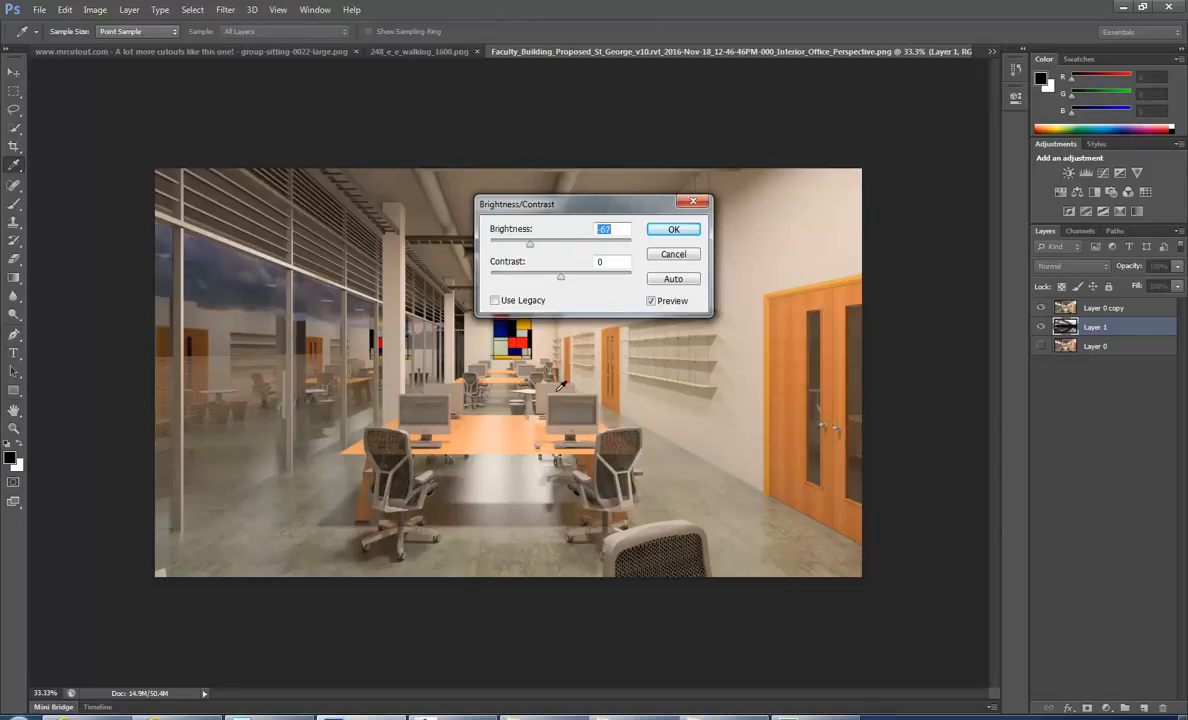
{"action": "left_click_drag", "start_coordinate": [555, 204], "coordinate": [635, 146]}
{"action": "left_click", "coordinate": [753, 172]}
{"action": "key", "text": "v"}
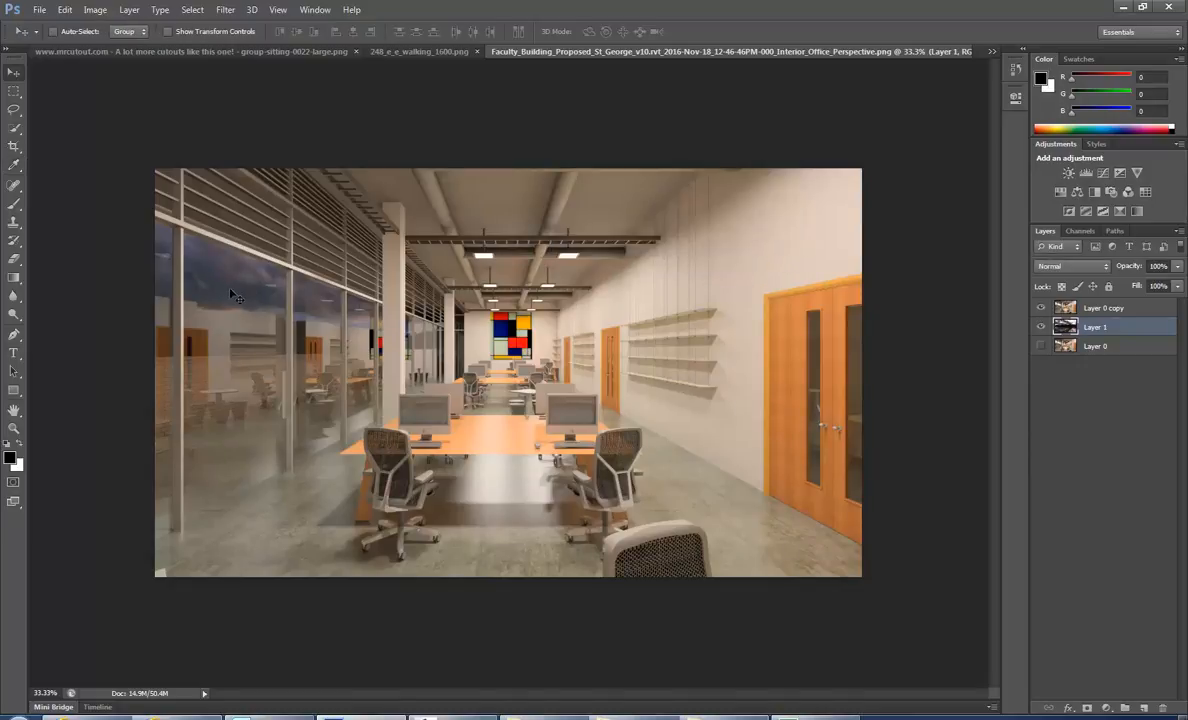
{"action": "mouse_move", "coordinate": [230, 294]}
{"action": "left_mouse_down"}
{"action": "mouse_move", "coordinate": [230, 270]}
{"action": "mouse_move", "coordinate": [241, 291]}
{"action": "mouse_move", "coordinate": [240, 280]}
{"action": "left_mouse_up"}
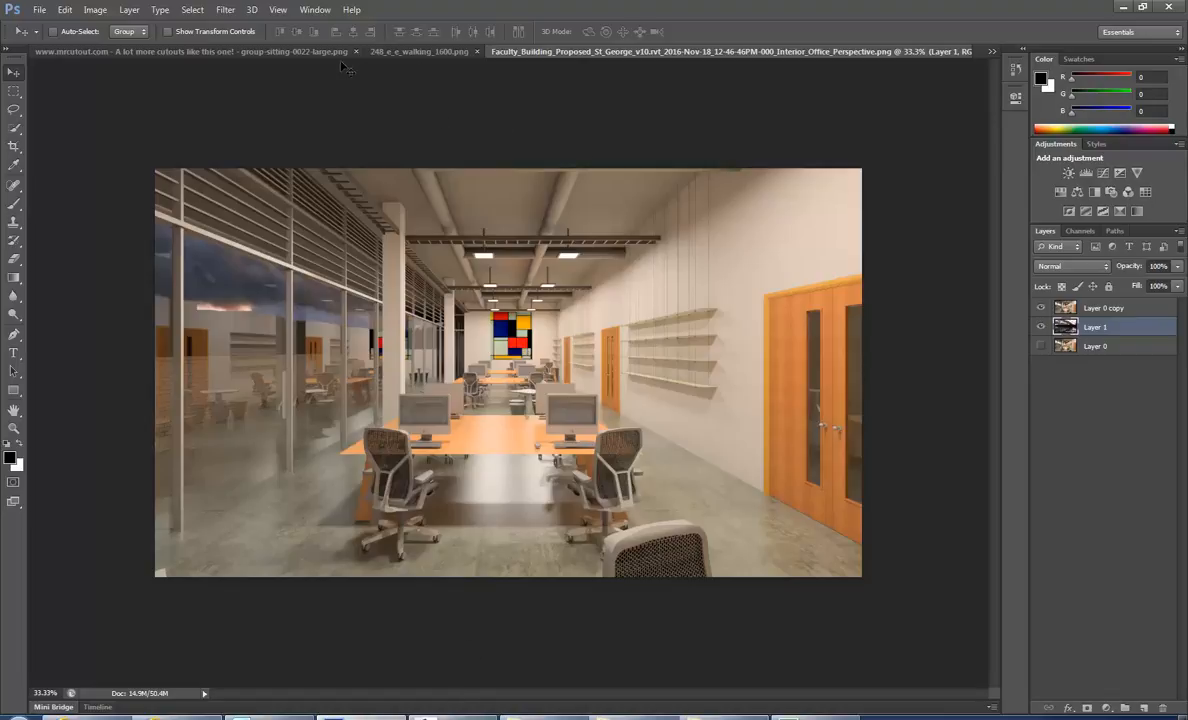
- Look through the people cutouts, bring up cafe.tif, duplicate its Background layer and hide the original
{"action": "left_click", "coordinate": [385, 52]}
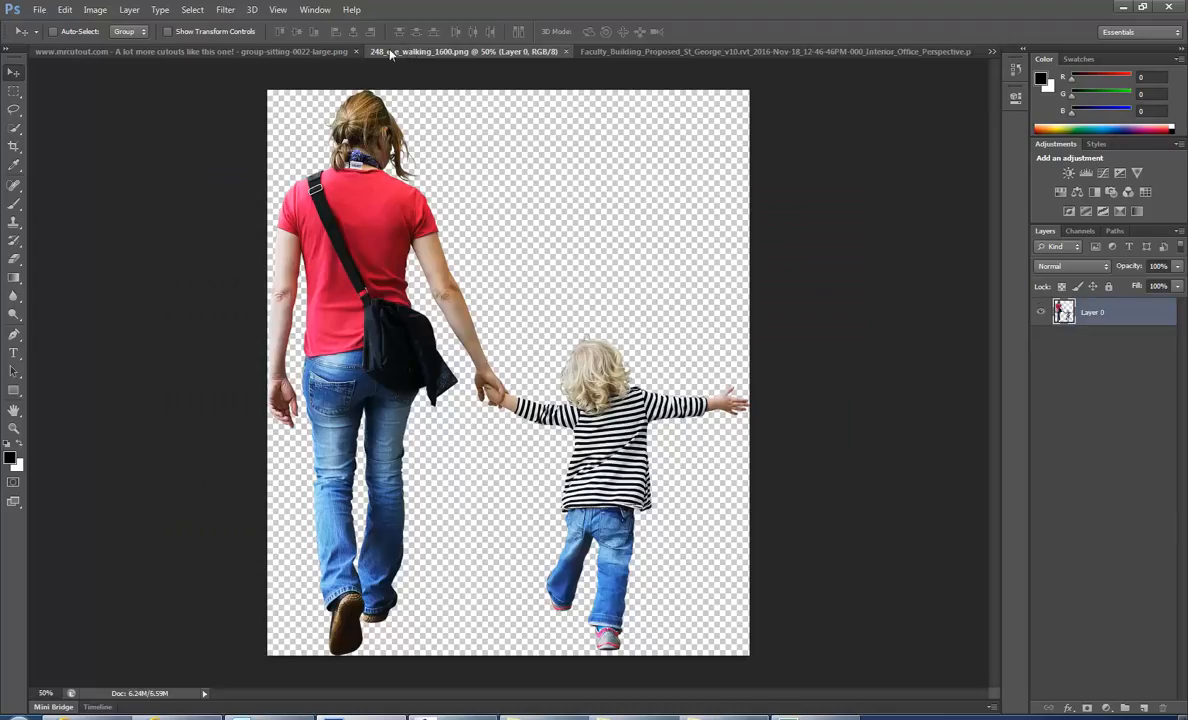
{"action": "left_click", "coordinate": [176, 53]}
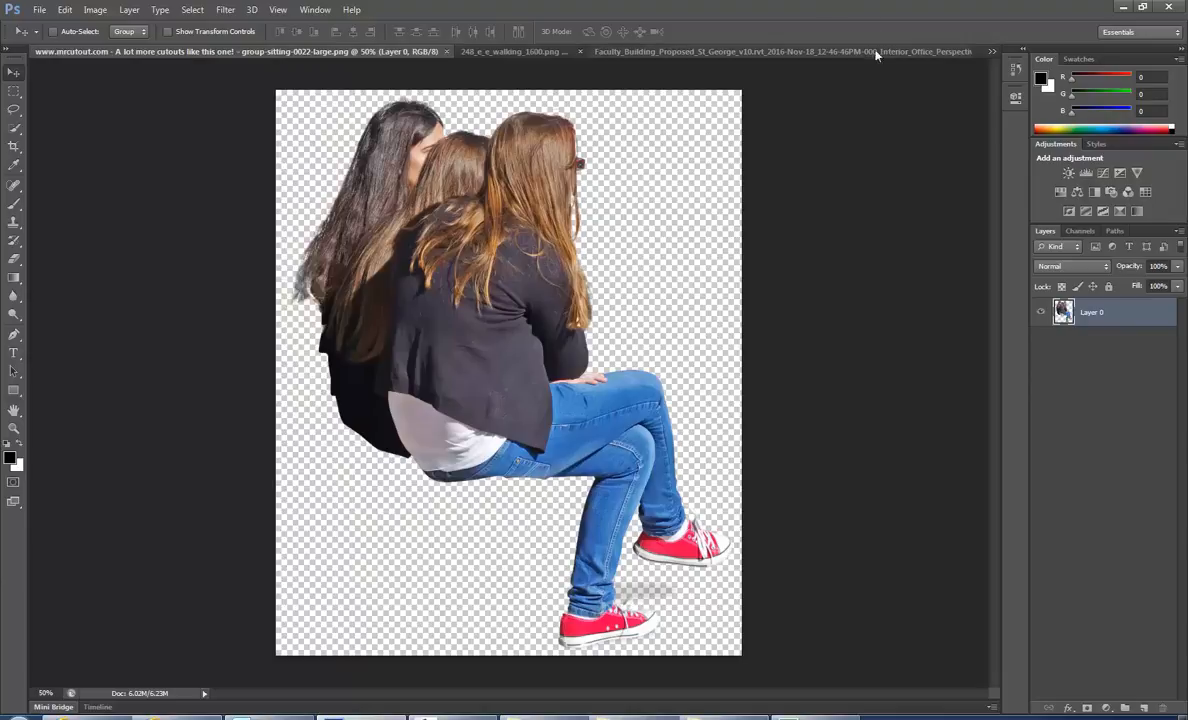
{"action": "left_click", "coordinate": [992, 51]}
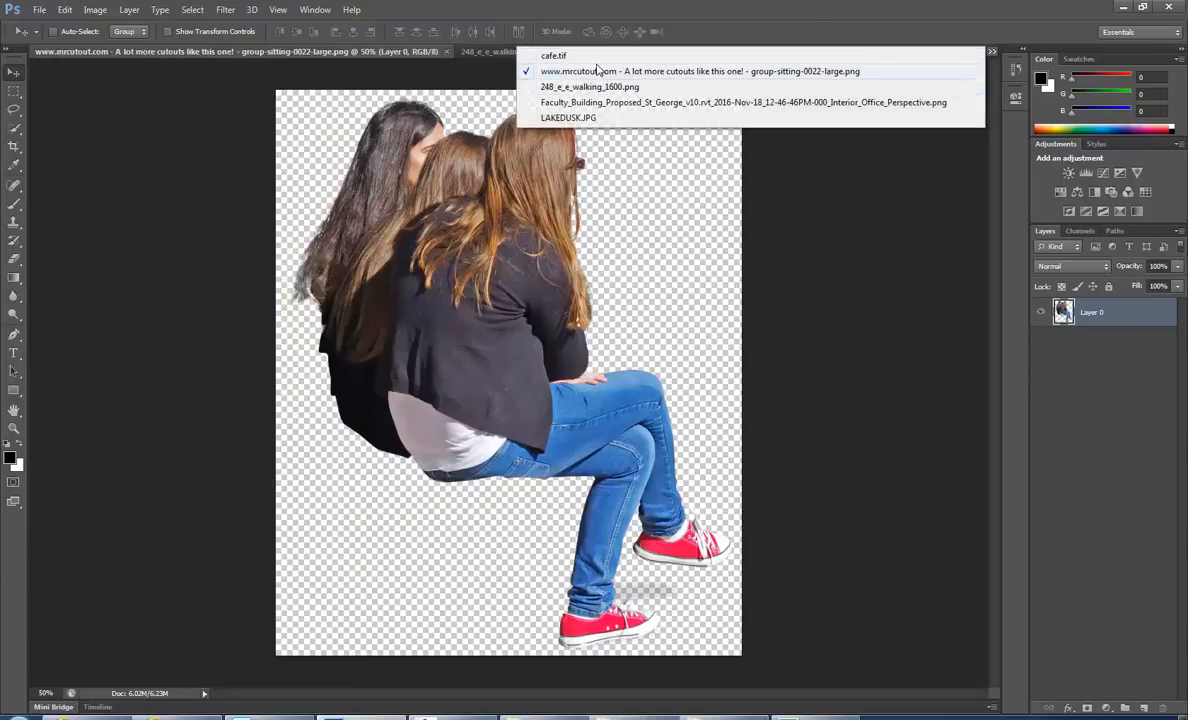
{"action": "left_click", "coordinate": [556, 55]}
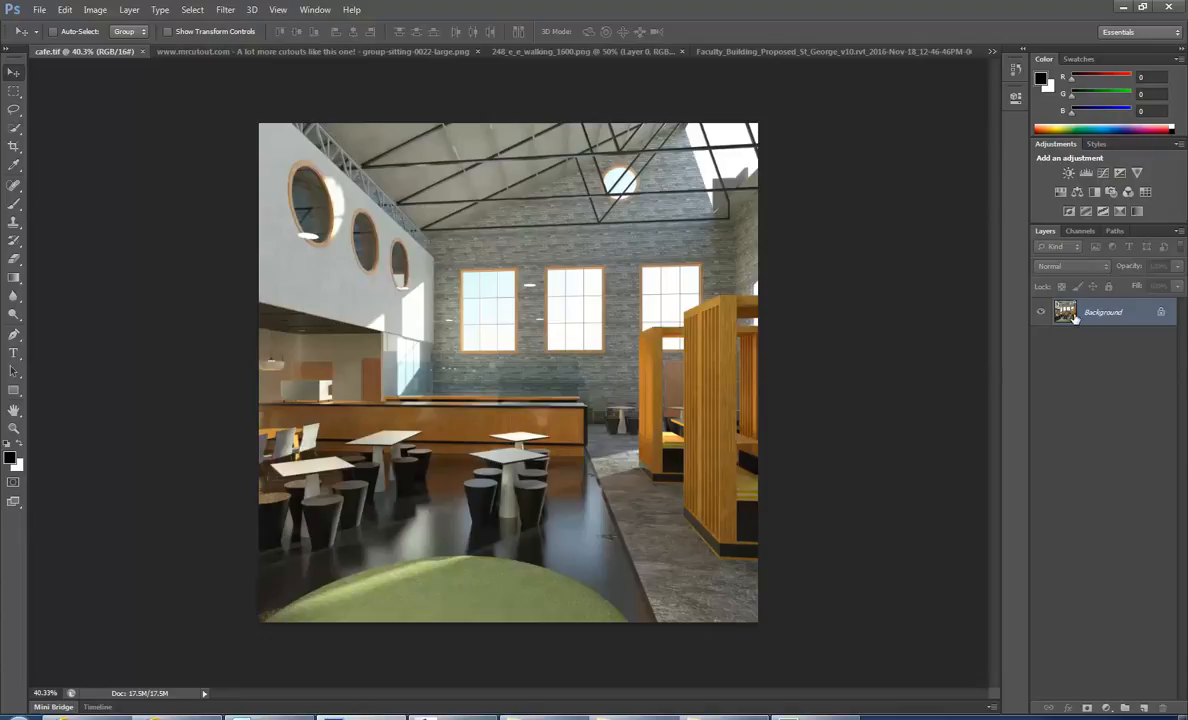
{"action": "left_click_drag", "start_coordinate": [1067, 315], "coordinate": [1143, 707]}
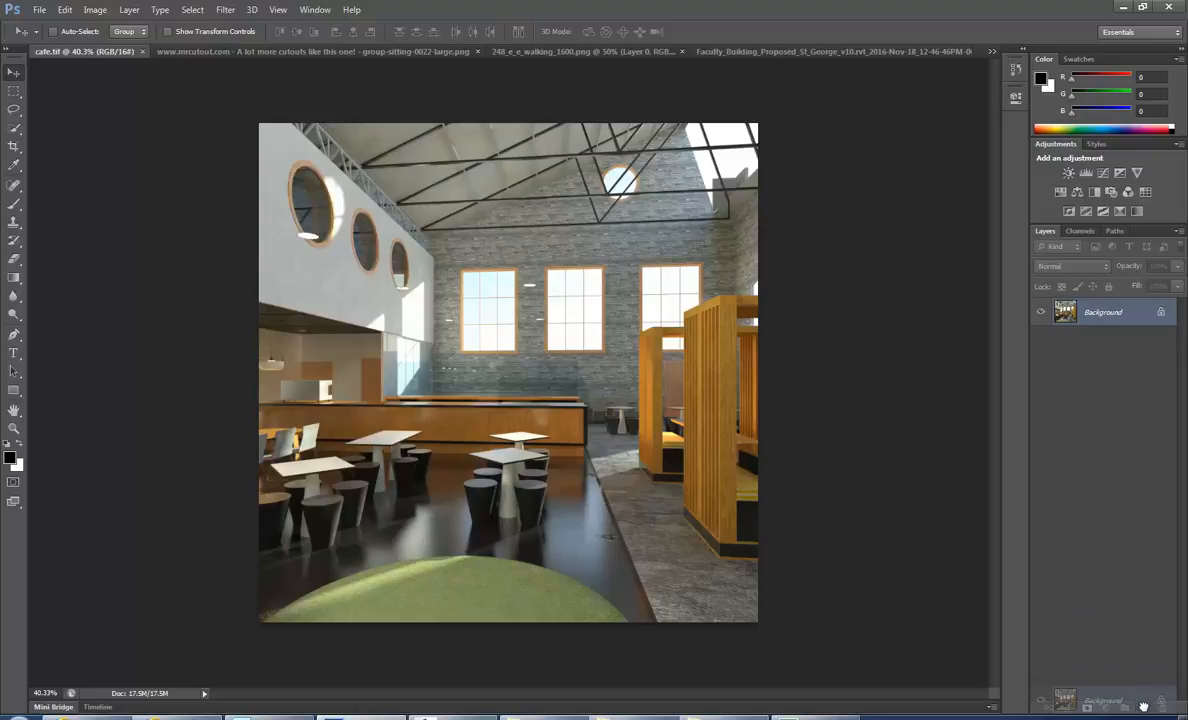
{"action": "mouse_move", "coordinate": [1143, 707]}
{"action": "left_mouse_down"}
{"action": "mouse_move", "coordinate": [1090, 648]}
{"action": "mouse_move", "coordinate": [1040, 292]}
{"action": "mouse_move", "coordinate": [1045, 495]}
{"action": "mouse_move", "coordinate": [1142, 674]}
{"action": "mouse_move", "coordinate": [1143, 707]}
{"action": "left_mouse_up"}
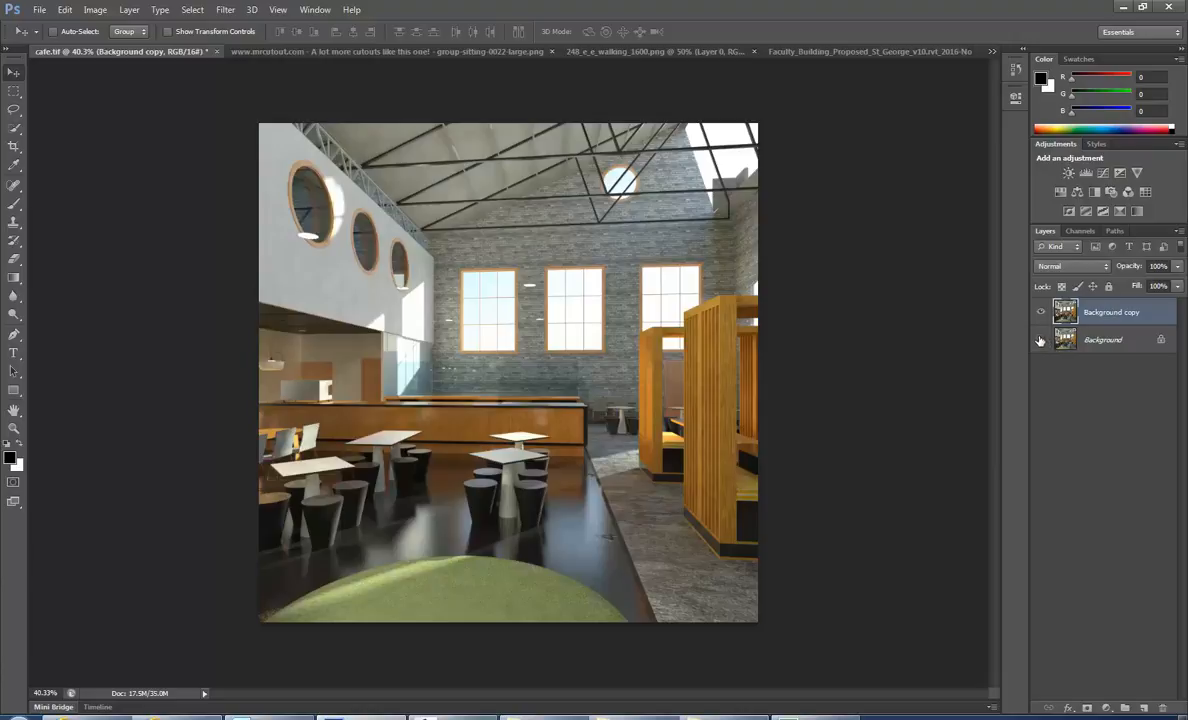
{"action": "left_click", "coordinate": [1070, 341]}
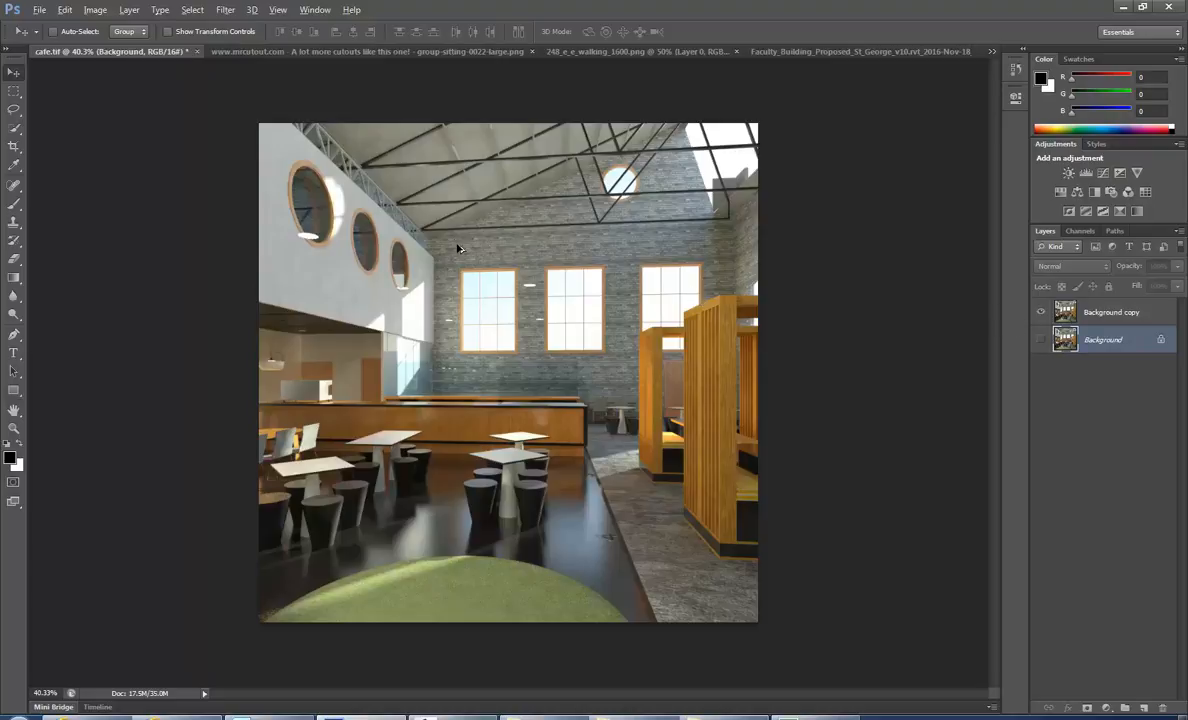
- Select all nine glass panes of the first rectangular window on the brick wall with the Magic Wand at tolerance 32
{"action": "scroll", "coordinate": [455, 243], "scroll_direction": "up", "scroll_amount": 5}
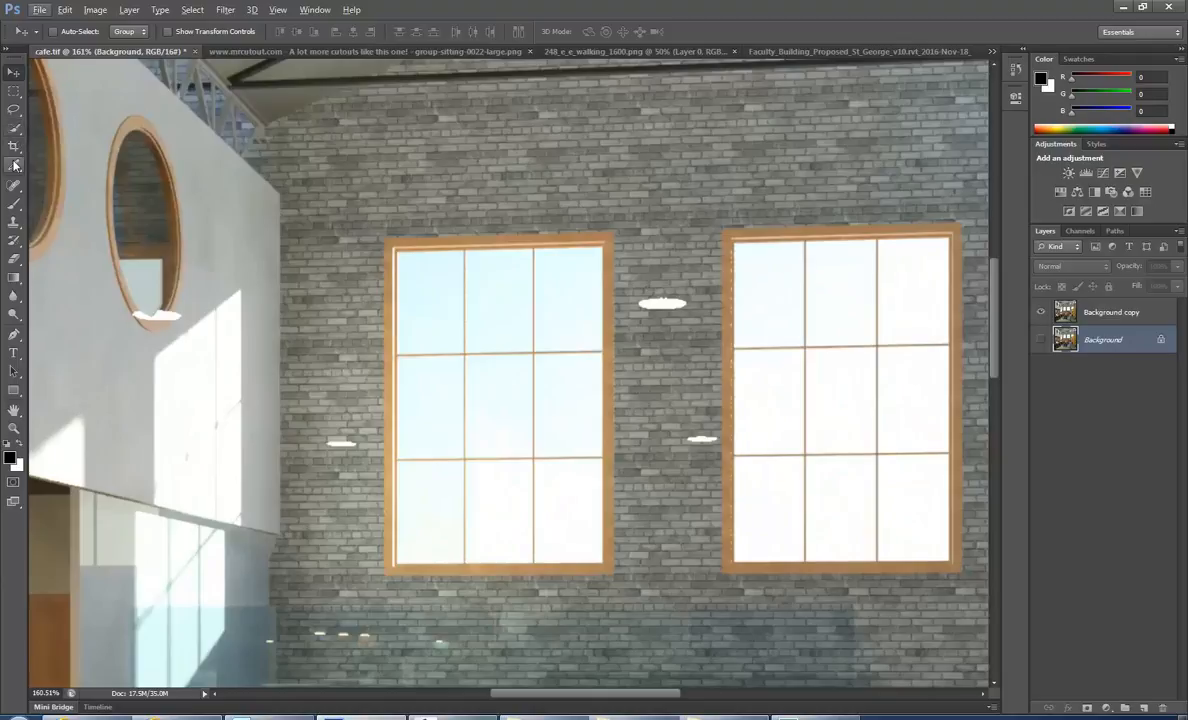
{"action": "left_click", "coordinate": [14, 127]}
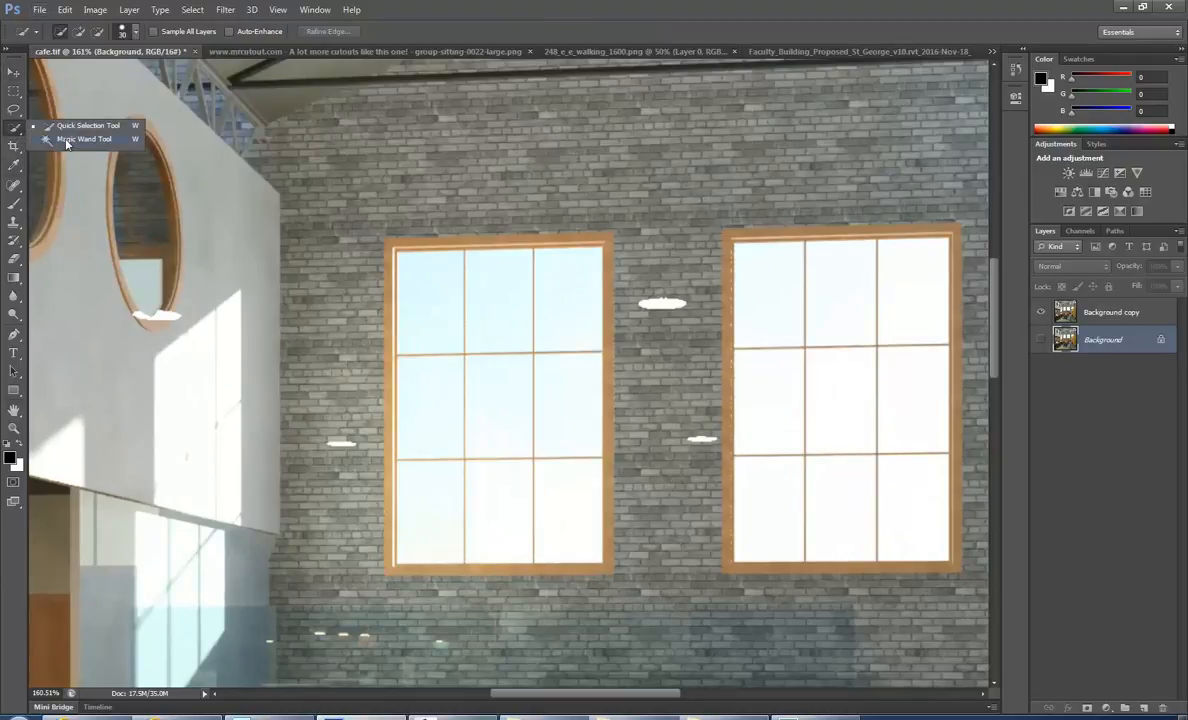
{"action": "left_click", "coordinate": [66, 140]}
{"action": "left_click", "coordinate": [436, 299]}
{"action": "left_click", "coordinate": [492, 302], "text": "shift"}
{"action": "left_click", "coordinate": [562, 312], "text": "shift"}
{"action": "left_click", "coordinate": [554, 424], "text": "shift"}
{"action": "left_click", "coordinate": [502, 422], "text": "shift"}
{"action": "left_click", "coordinate": [440, 424], "text": "shift"}
{"action": "left_click", "coordinate": [441, 496], "text": "shift"}
{"action": "left_click", "coordinate": [502, 510], "text": "shift"}
{"action": "left_click", "coordinate": [543, 512], "text": "shift"}
- Add the nine panes of the middle rectangular window to the selection, subtracting the wrongly included window frame
{"action": "left_click", "coordinate": [742, 495], "text": "shift"}
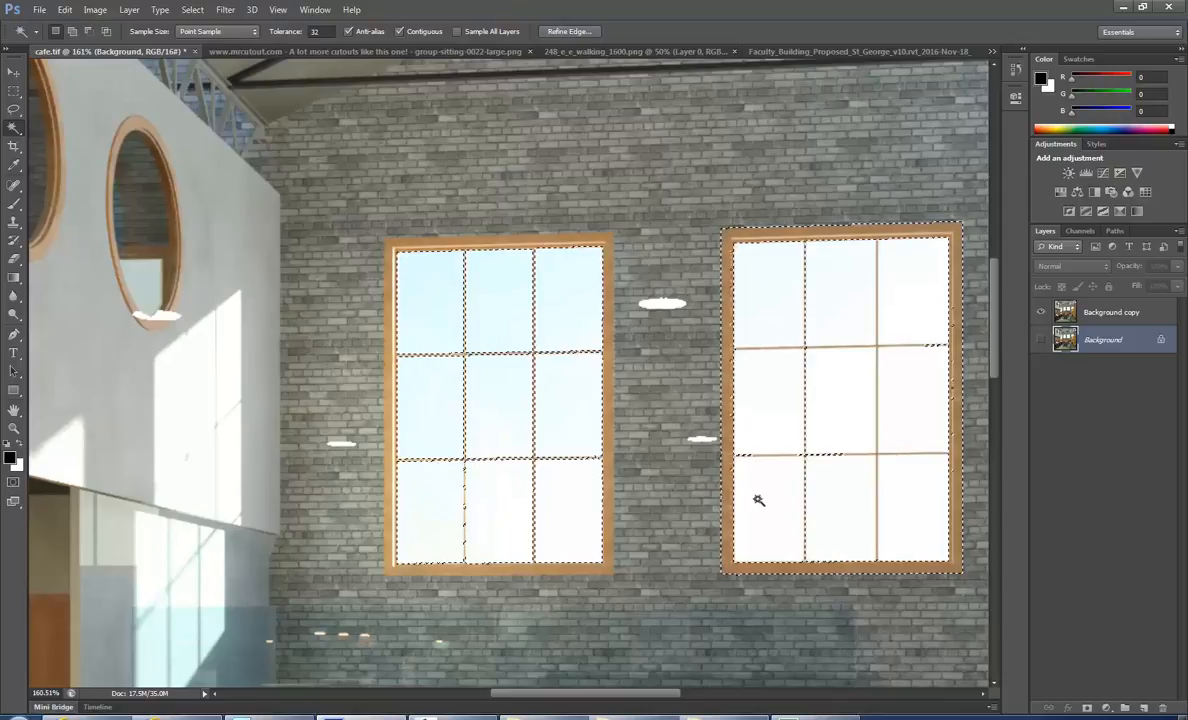
{"action": "left_click", "coordinate": [795, 522], "text": "alt"}
{"action": "left_click", "coordinate": [779, 514], "text": "shift"}
{"action": "left_click", "coordinate": [839, 517], "text": "shift"}
{"action": "left_click", "coordinate": [917, 520], "text": "shift"}
{"action": "left_click", "coordinate": [922, 413], "text": "shift"}
{"action": "left_click", "coordinate": [845, 401], "text": "shift"}
{"action": "left_click", "coordinate": [770, 410], "text": "shift"}
{"action": "left_click", "coordinate": [782, 315], "text": "shift"}
{"action": "left_click", "coordinate": [843, 309], "text": "shift"}
{"action": "left_click", "coordinate": [902, 307], "text": "shift"}
- Add the third rectangular window's panes to the selection, including the glass seen through the wooden booth
{"action": "scroll", "coordinate": [652, 300], "scroll_direction": "down", "scroll_amount": 5}
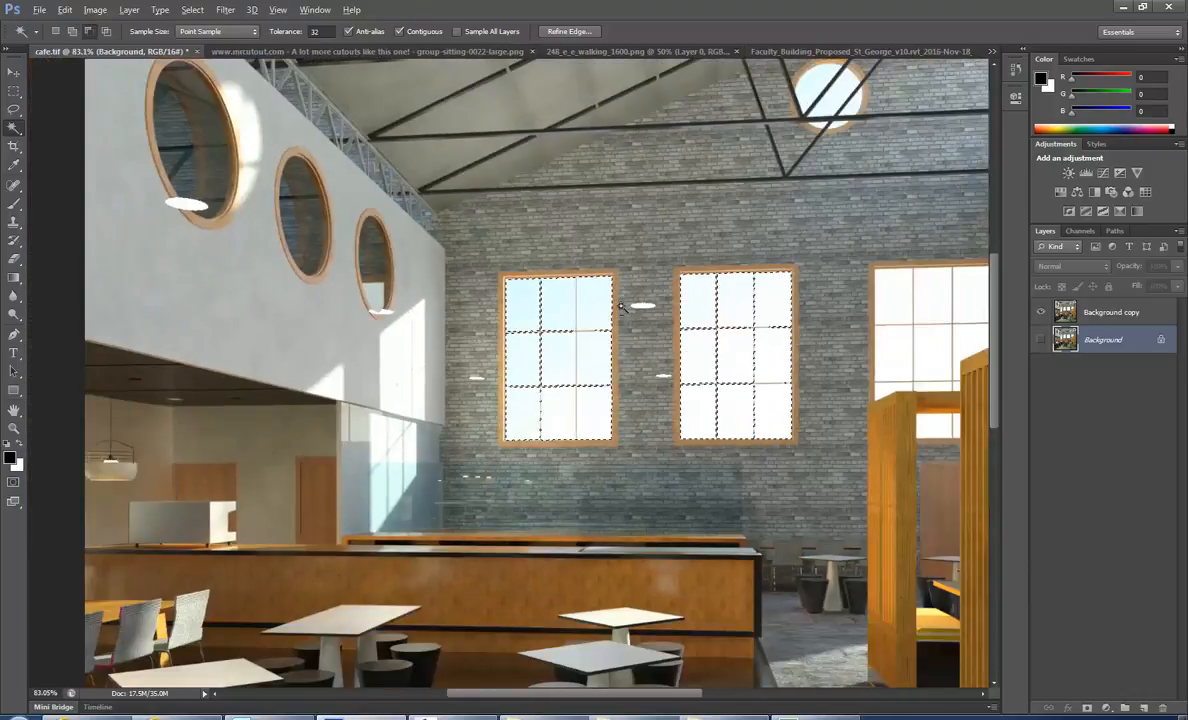
{"action": "scroll", "coordinate": [785, 295], "scroll_direction": "up", "scroll_amount": 5}
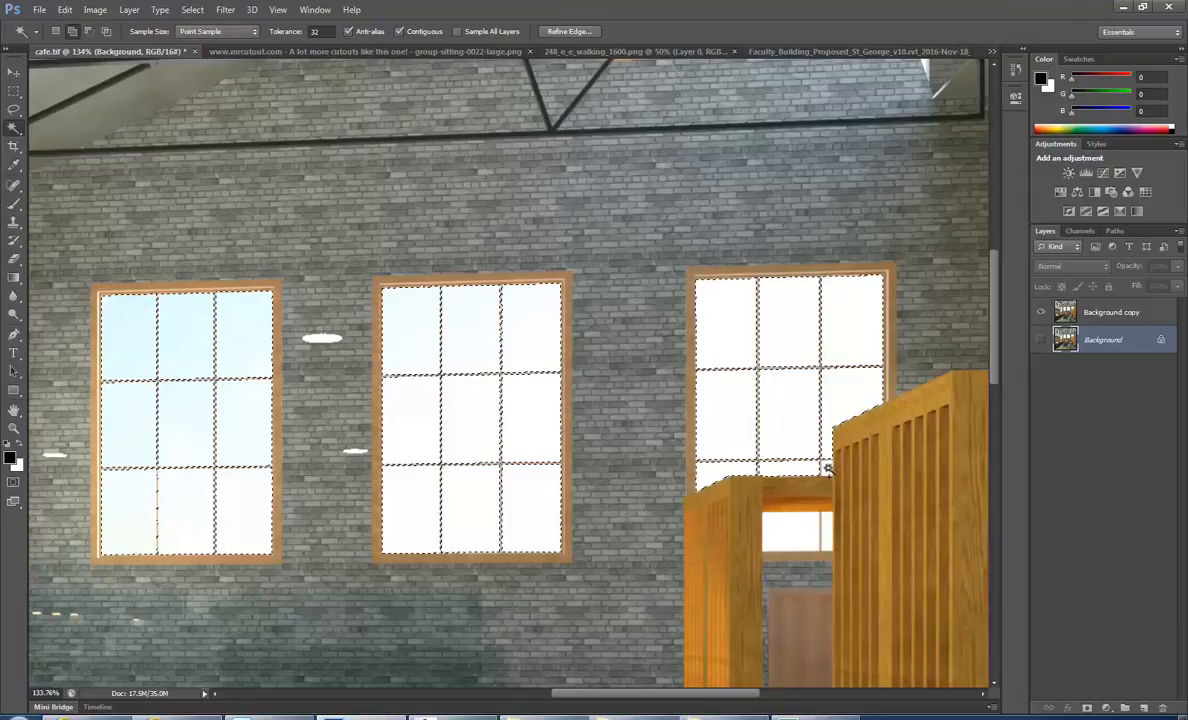
{"action": "left_click", "coordinate": [827, 530], "text": "shift"}
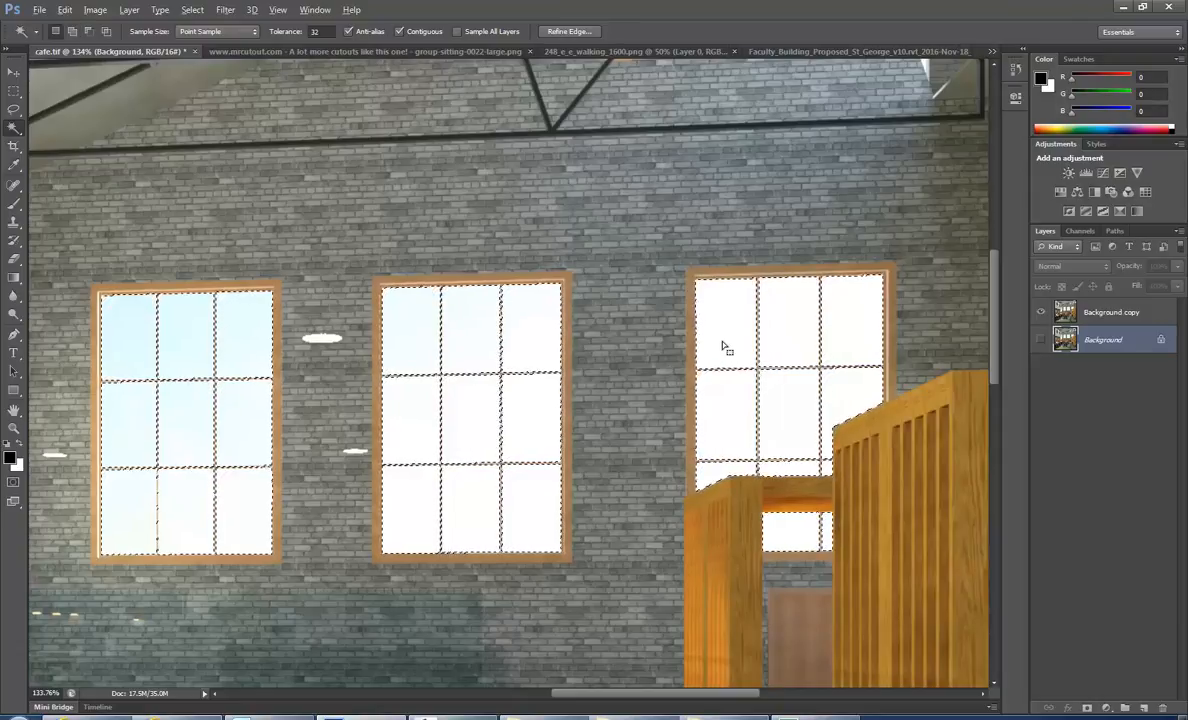
- Add all glass segments of the round gable window between the roof trusses to the selection
{"action": "scroll", "coordinate": [721, 344], "scroll_direction": "down", "scroll_amount": 4}
{"action": "scroll", "coordinate": [680, 188], "scroll_direction": "up", "scroll_amount": 5}
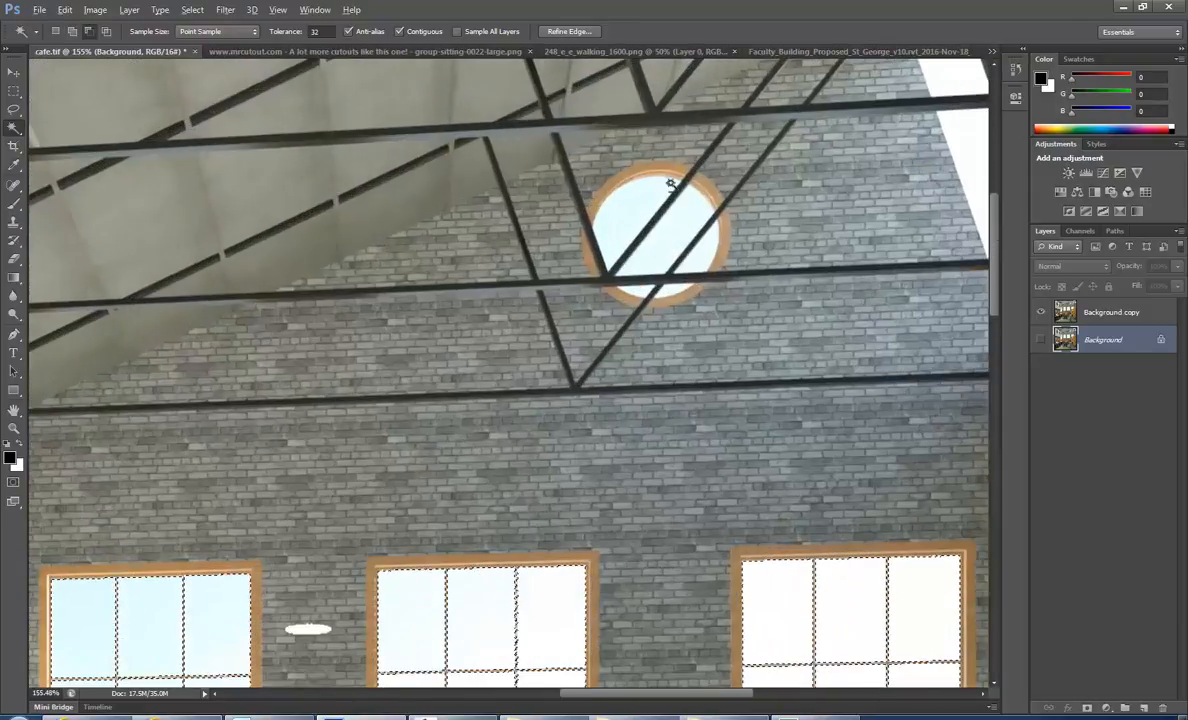
{"action": "left_click", "coordinate": [673, 234], "text": "shift"}
{"action": "left_click", "coordinate": [706, 253], "text": "shift"}
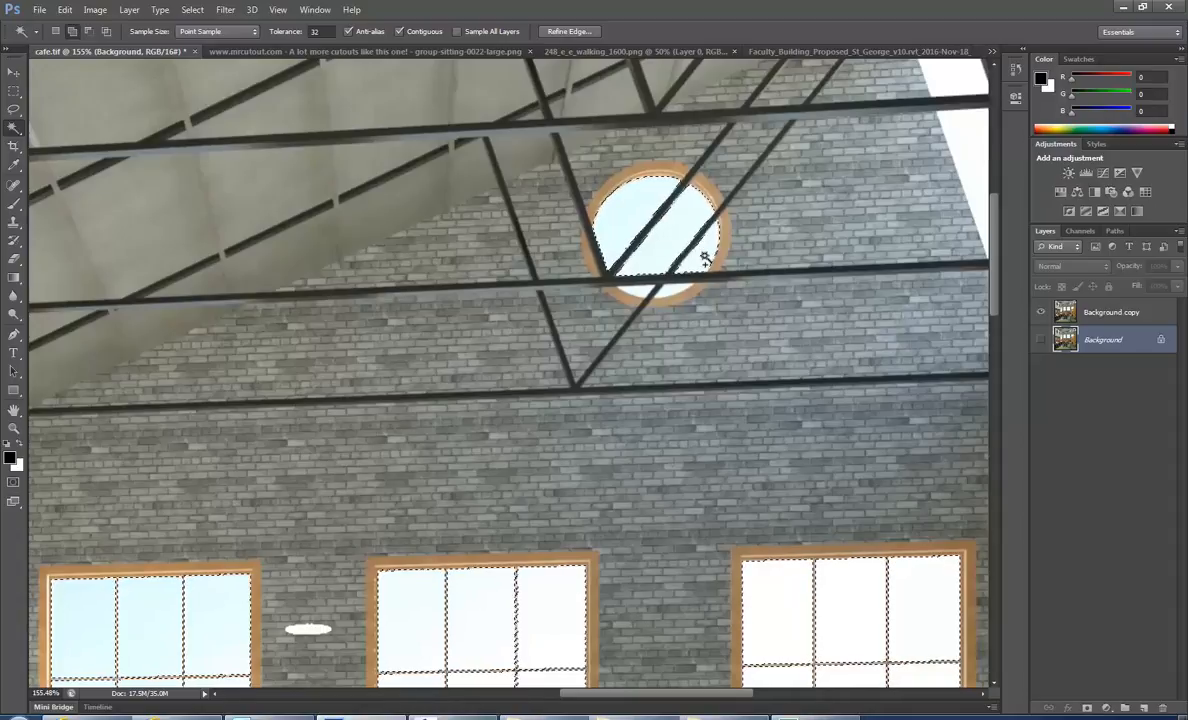
{"action": "left_click", "coordinate": [669, 293], "text": "shift"}
{"action": "left_click", "coordinate": [640, 290], "text": "shift"}
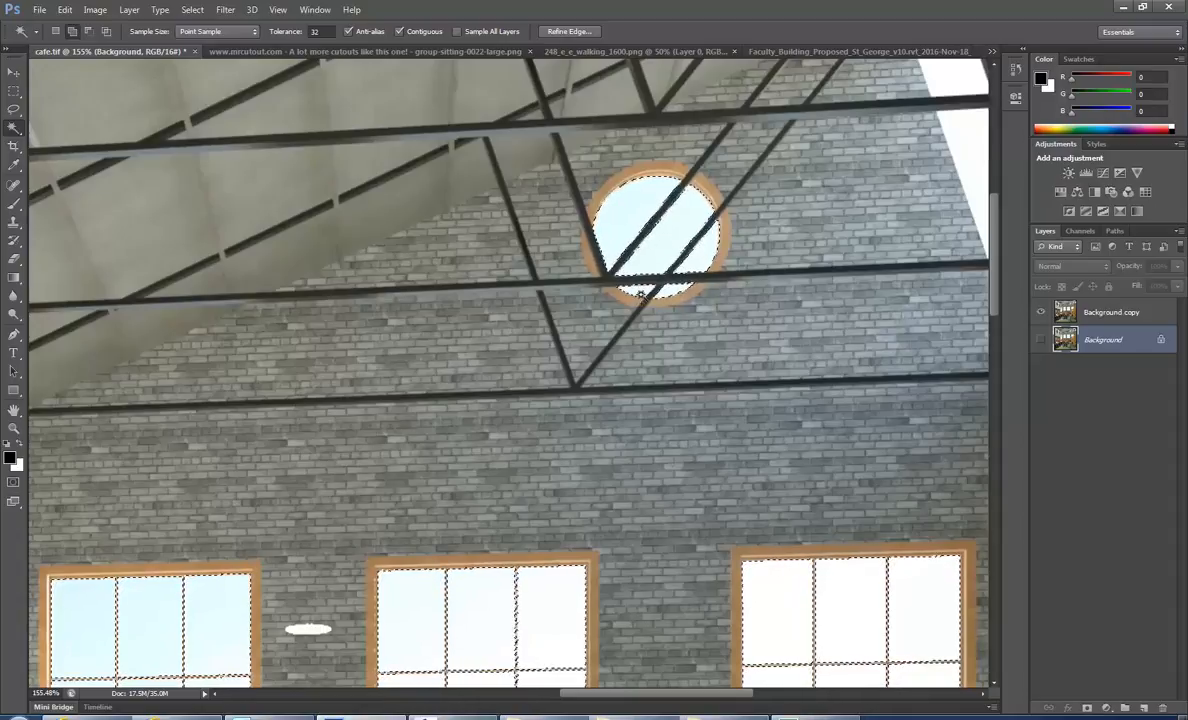
{"action": "scroll", "coordinate": [697, 268], "scroll_direction": "down", "scroll_amount": 5}
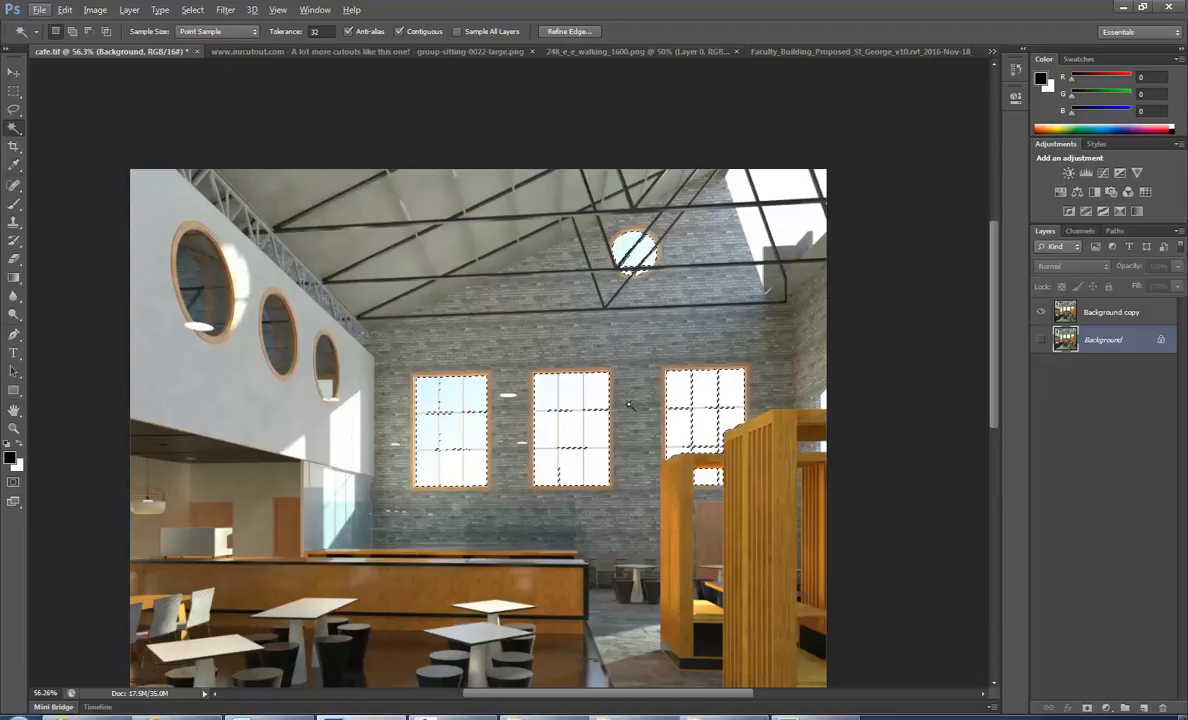
{"action": "left_click", "coordinate": [70, 10]}
{"action": "left_click", "coordinate": [78, 27]}
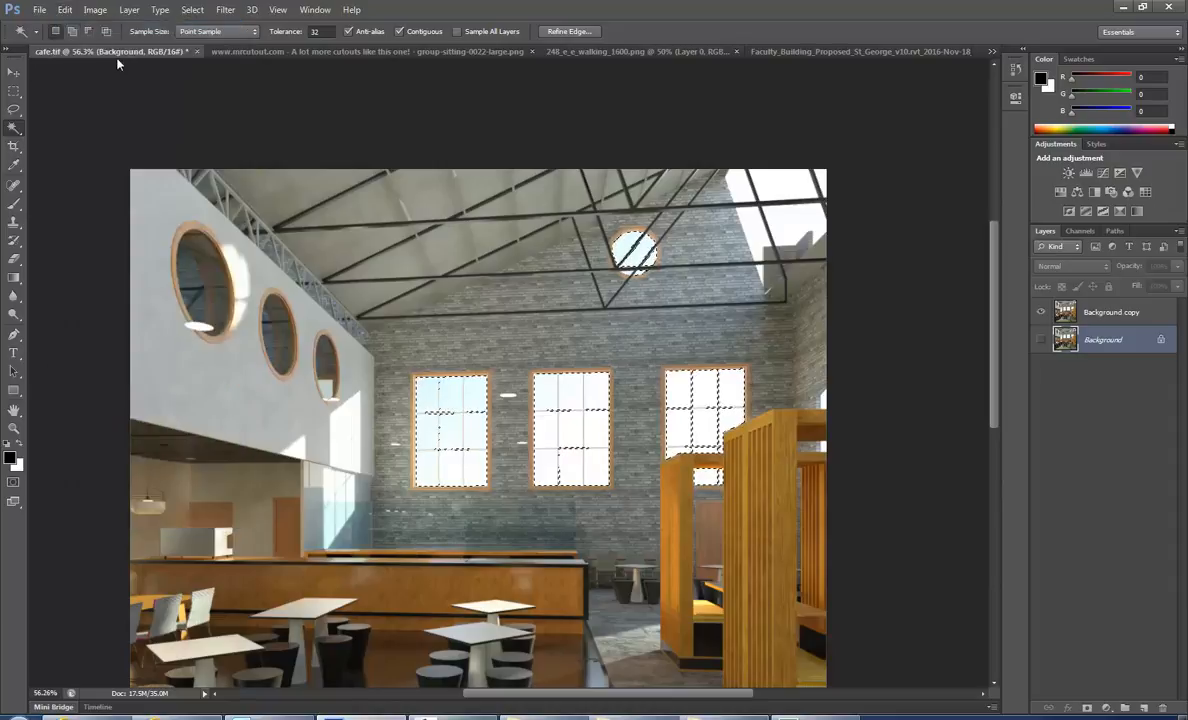
{"action": "left_click", "coordinate": [64, 10]}
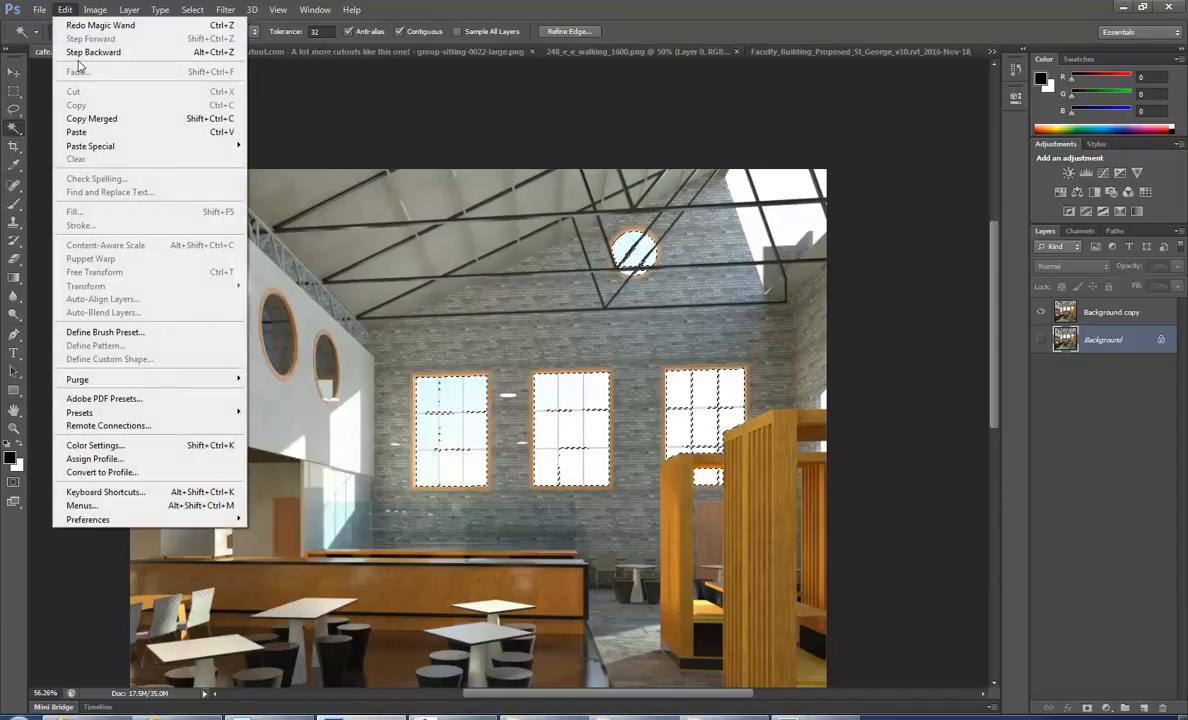
{"action": "left_click", "coordinate": [85, 25]}
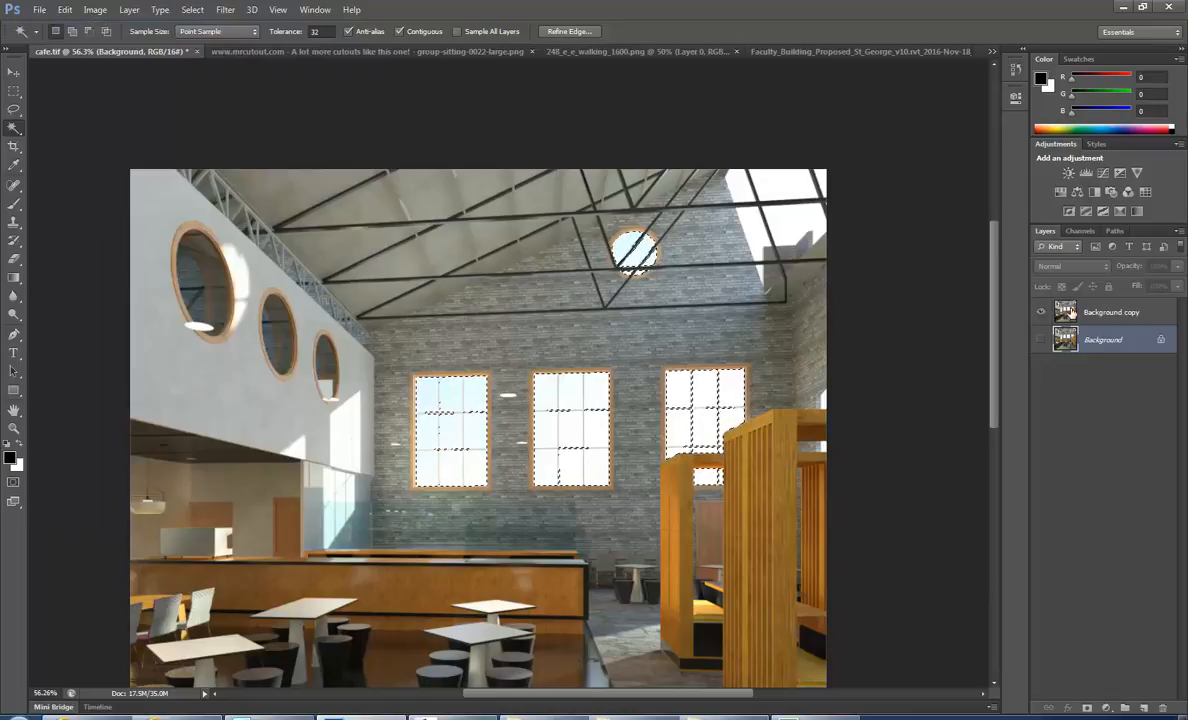
- Delete the selected window glass from the Background copy layer and inspect the cut edges around the mullions
{"action": "left_click", "coordinate": [1068, 312]}
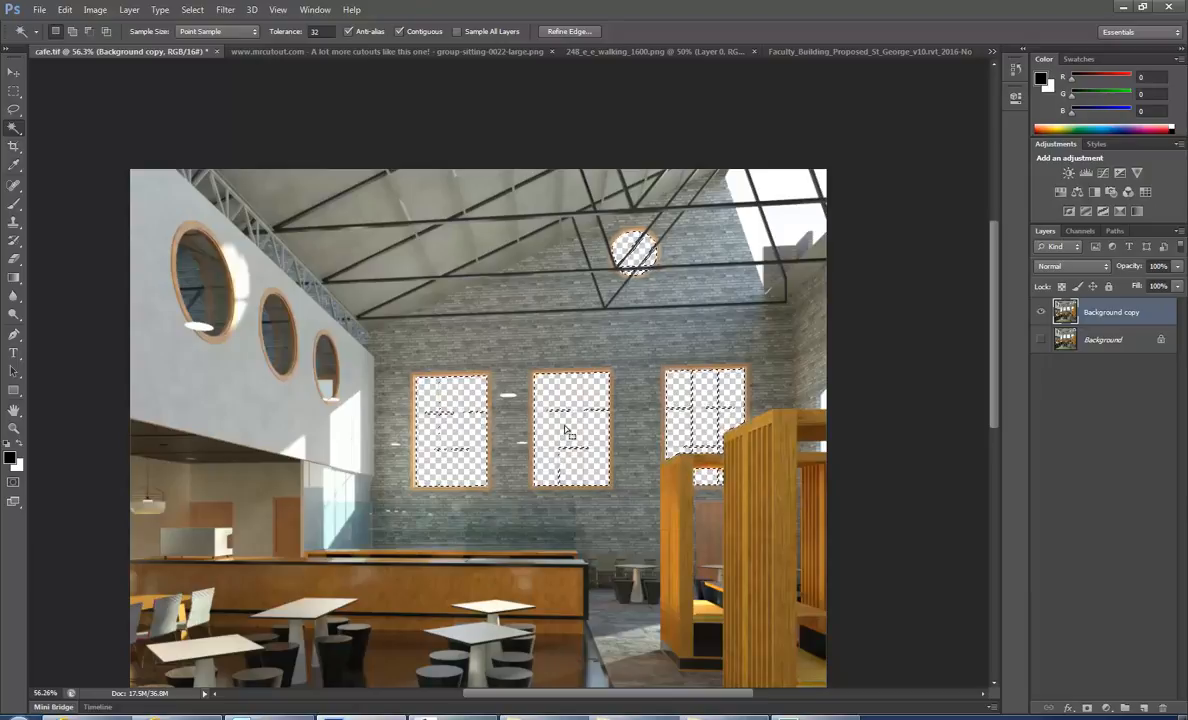
{"action": "scroll", "coordinate": [555, 428], "scroll_direction": "up", "scroll_amount": 8}
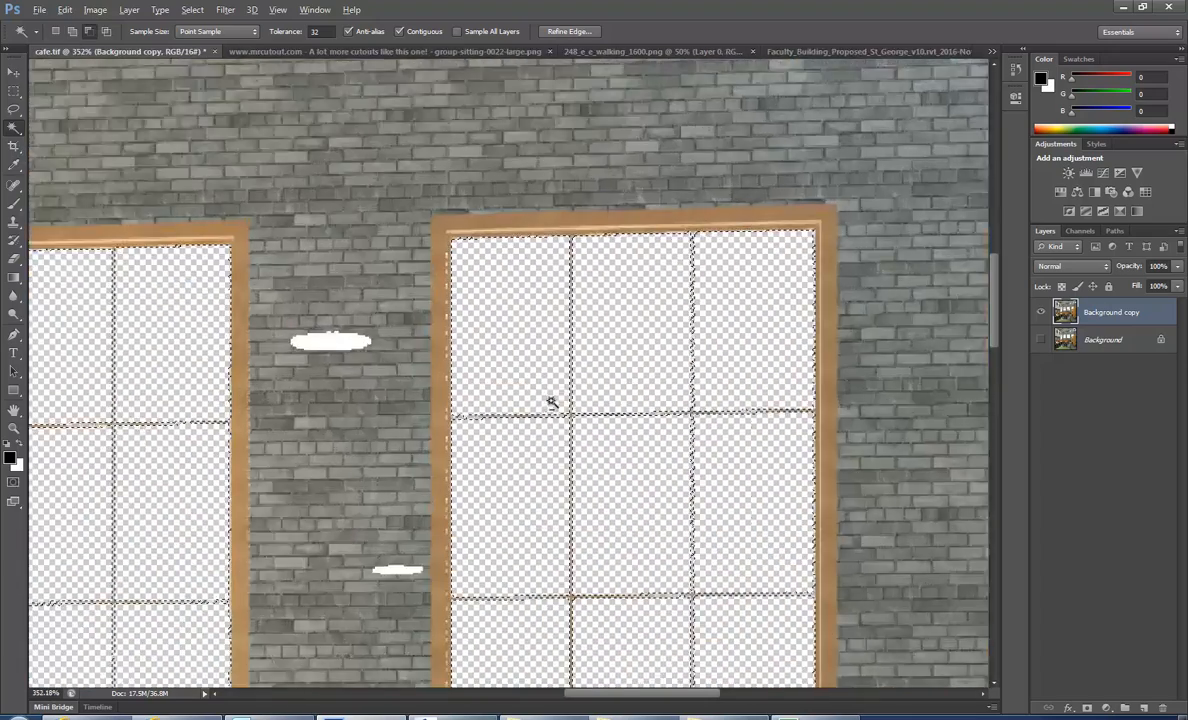
{"action": "scroll", "coordinate": [565, 407], "scroll_direction": "up", "scroll_amount": 3}
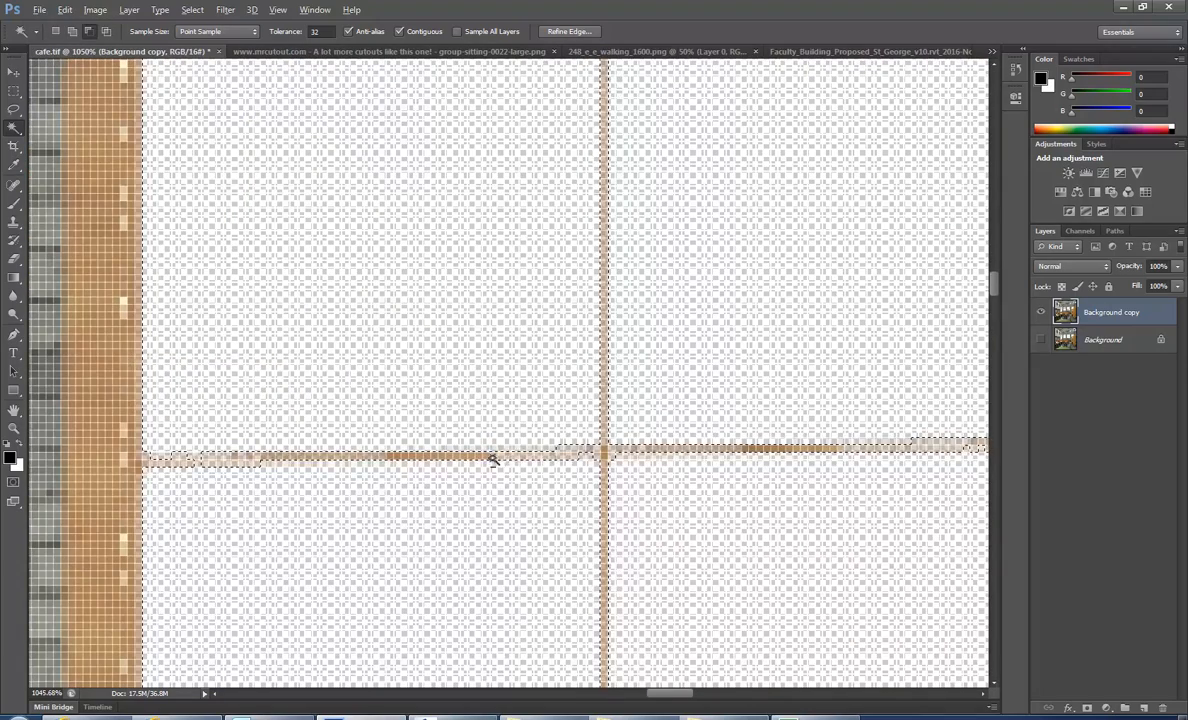
{"action": "scroll", "coordinate": [521, 373], "scroll_direction": "down", "scroll_amount": 5}
{"action": "scroll", "coordinate": [521, 373], "scroll_direction": "down", "scroll_amount": 8}
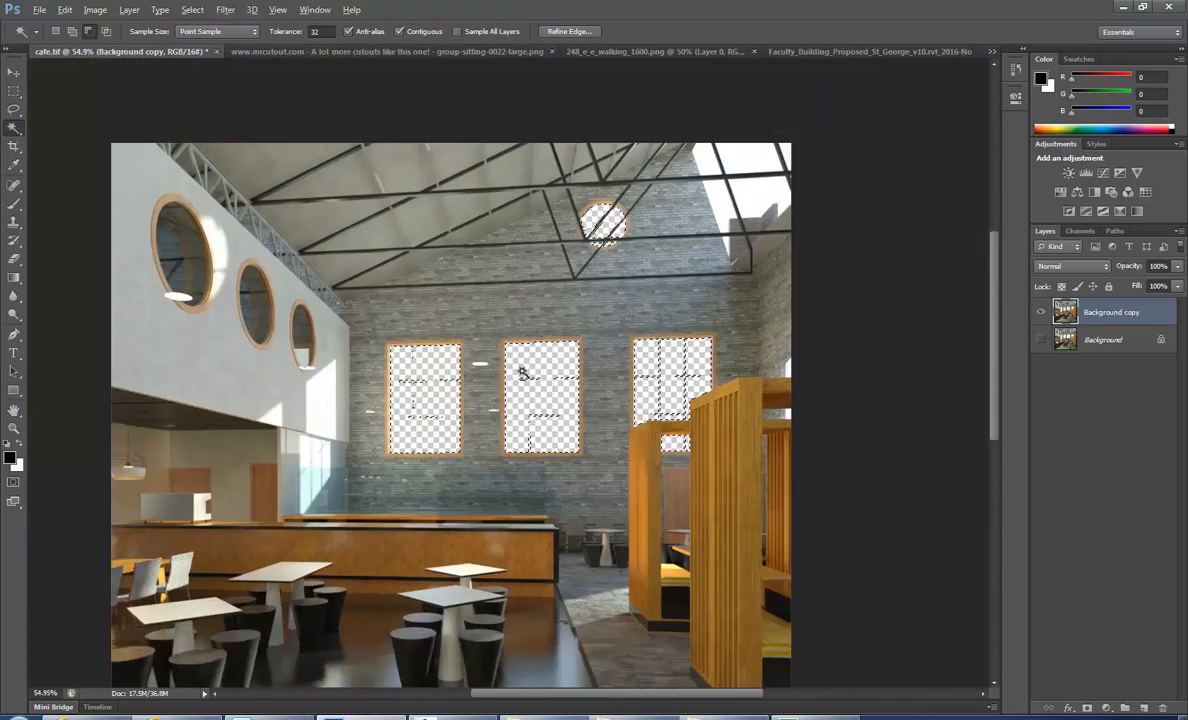
{"action": "scroll", "coordinate": [521, 373], "scroll_direction": "up", "scroll_amount": 1}
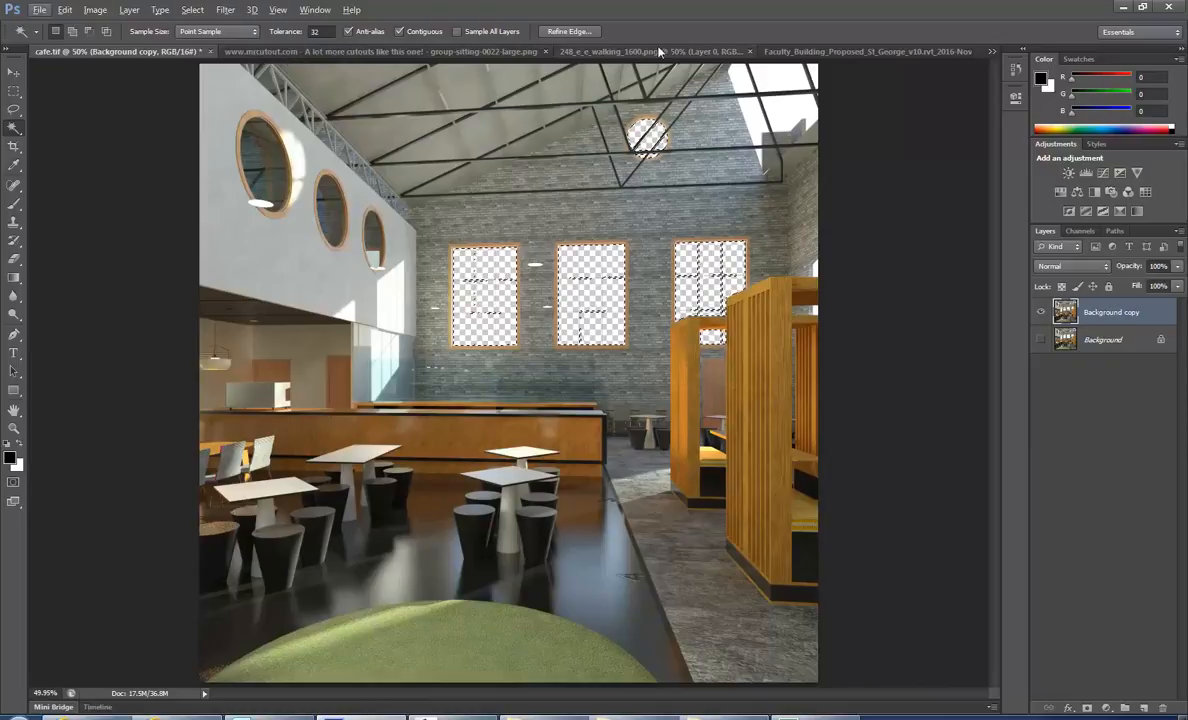
- Paste the lake image between the Background and Background copy layers and move it down over the seating area
{"action": "left_click", "coordinate": [1071, 342]}
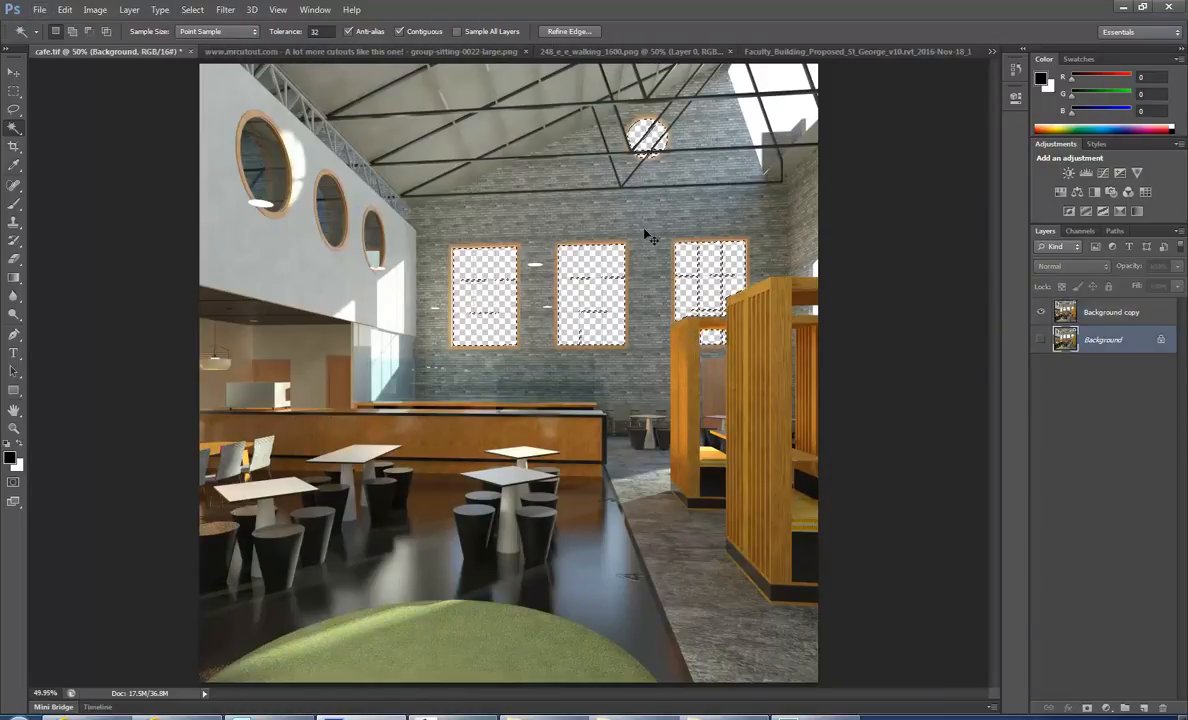
{"action": "key", "text": "ctrl+alt+shift+v"}
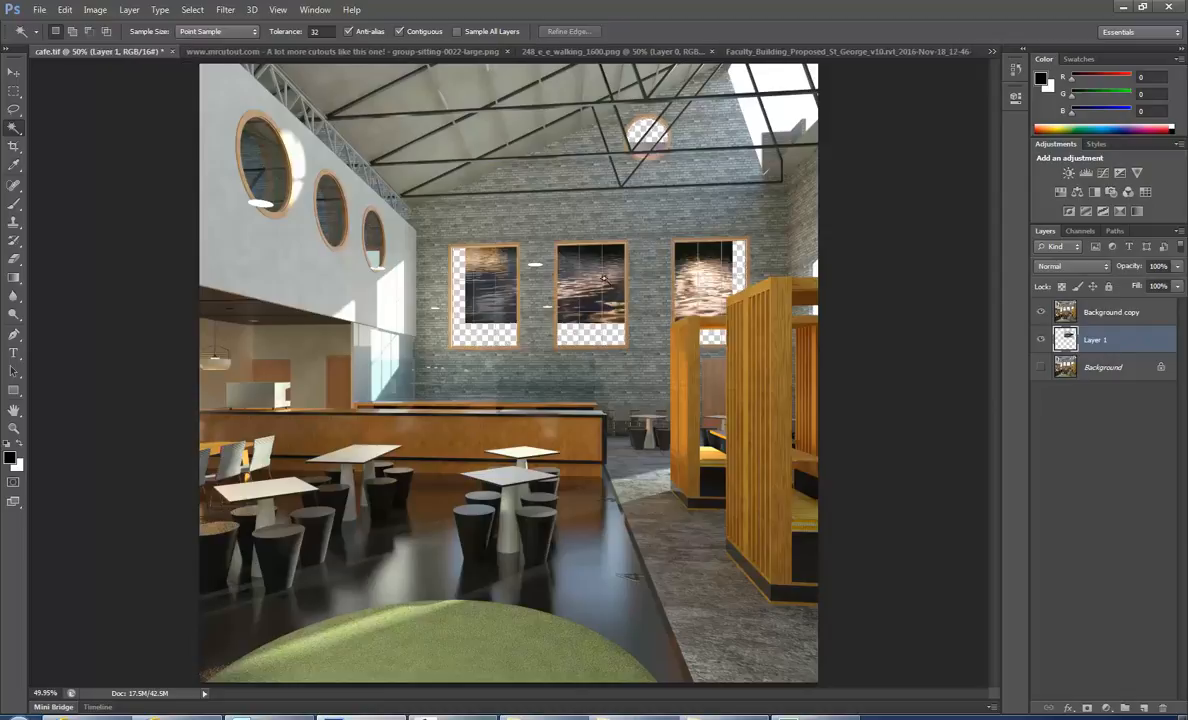
{"action": "key", "text": "v"}
{"action": "left_click_drag", "start_coordinate": [585, 313], "coordinate": [433, 500]}
- Scale the pasted lake layer to about 322% and position it so its cloudy sky fills all the window openings
{"action": "key", "text": "ctrl+t"}
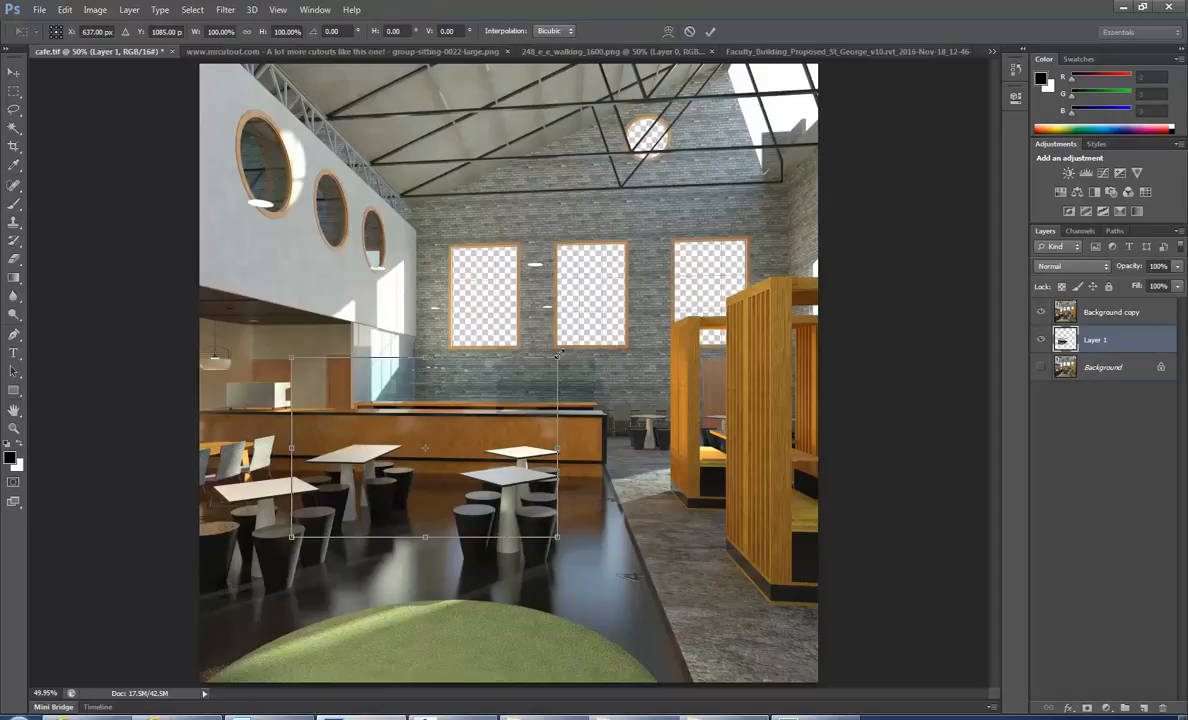
{"action": "left_click_drag", "start_coordinate": [557, 354], "coordinate": [834, 170]}
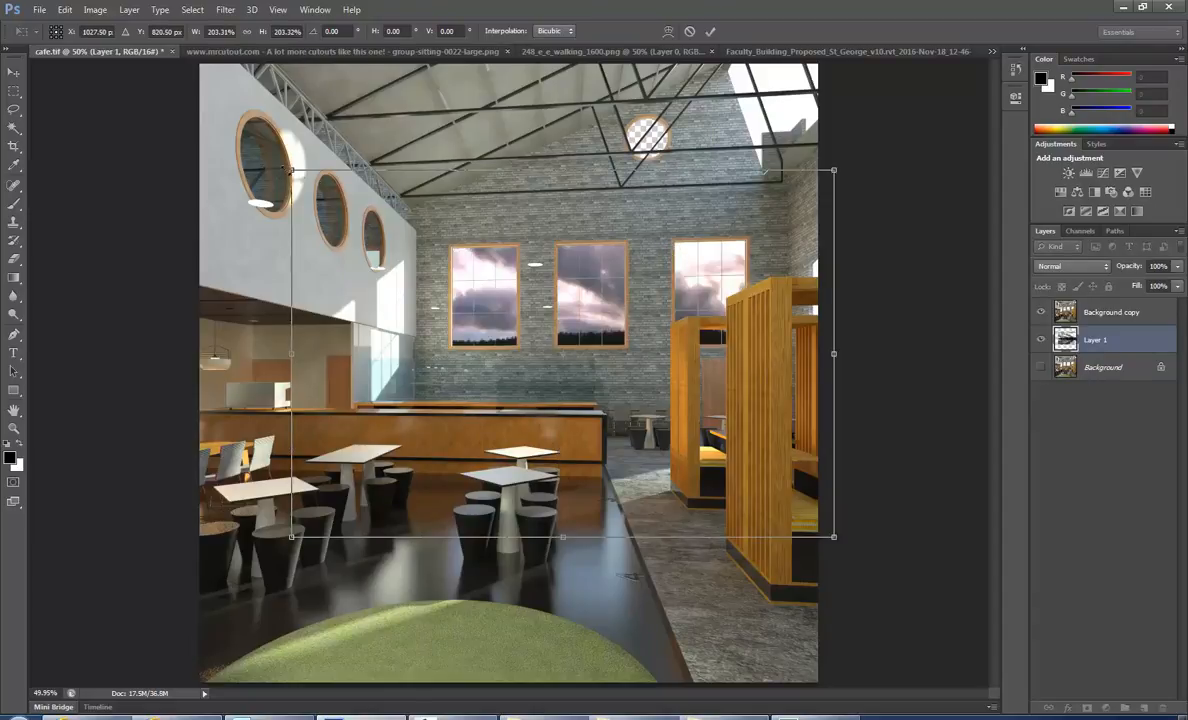
{"action": "left_click_drag", "start_coordinate": [291, 170], "coordinate": [225, 125]}
{"action": "left_click_drag", "start_coordinate": [161, 36], "coordinate": [198, 105]}
{"action": "left_click_drag", "start_coordinate": [834, 106], "coordinate": [905, 44]}
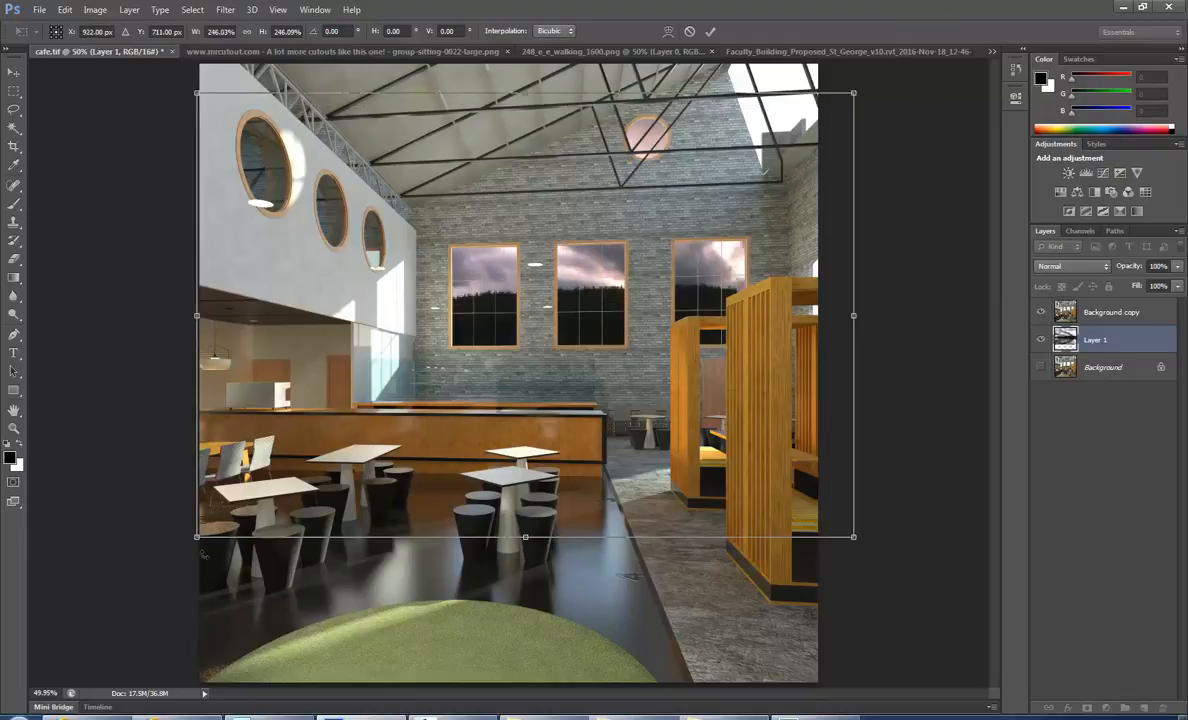
{"action": "left_click_drag", "start_coordinate": [196, 537], "coordinate": [105, 598]}
{"action": "left_click_drag", "start_coordinate": [853, 599], "coordinate": [964, 673]}
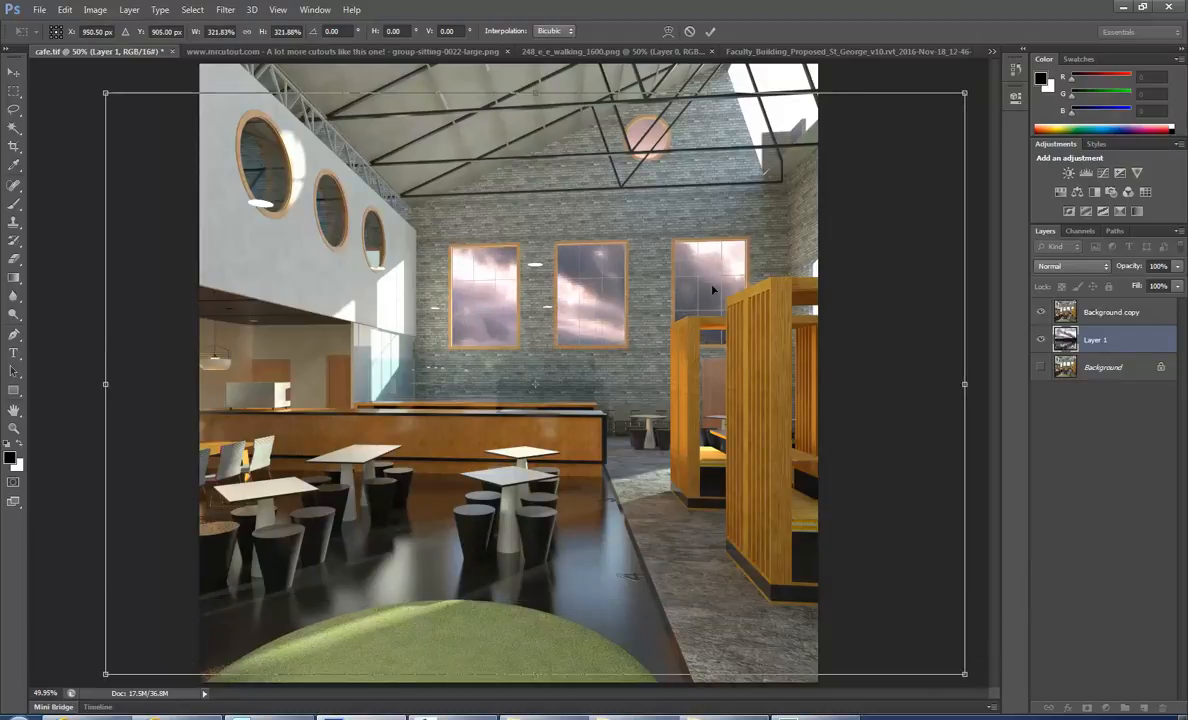
{"action": "left_click_drag", "start_coordinate": [712, 263], "coordinate": [702, 258]}
{"action": "key", "text": "Return"}
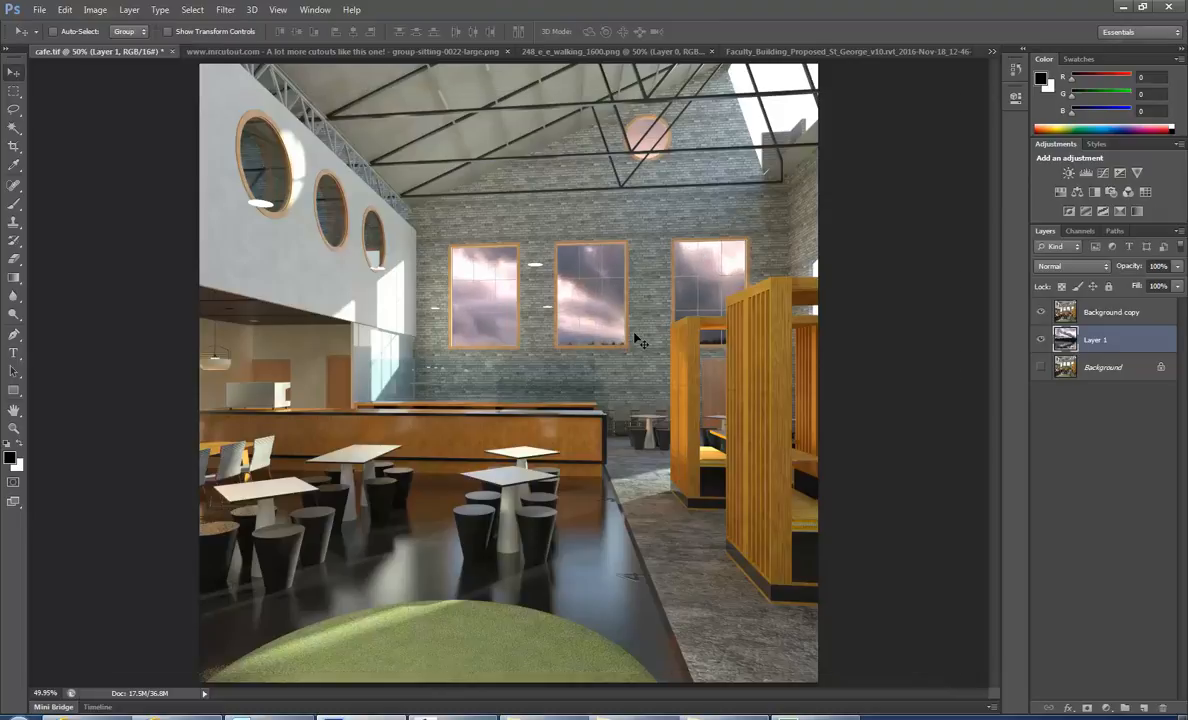
{"action": "mouse_move", "coordinate": [586, 297]}
{"action": "left_mouse_down"}
{"action": "mouse_move", "coordinate": [610, 302]}
{"action": "mouse_move", "coordinate": [574, 287]}
{"action": "left_mouse_up"}
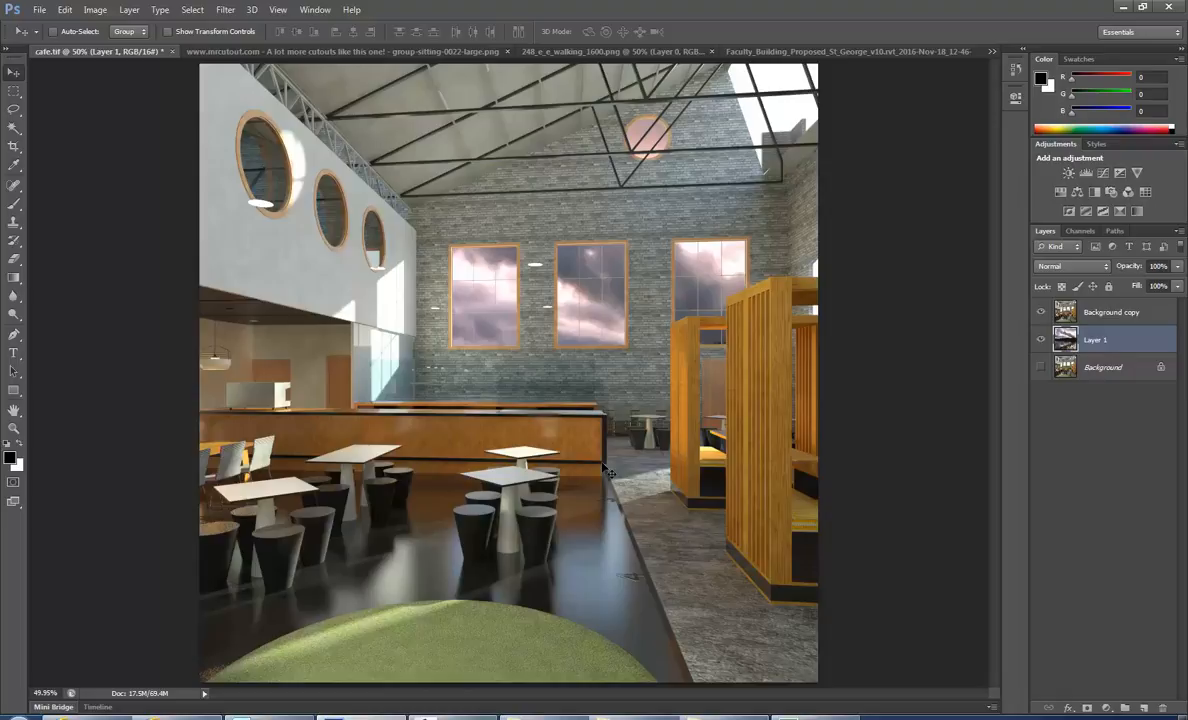
- Copy the woman-and-child cutout from 248_e_e_walking_1600.png and paste it above the Background copy layer in cafe.tif
{"action": "left_click", "coordinate": [1085, 312]}
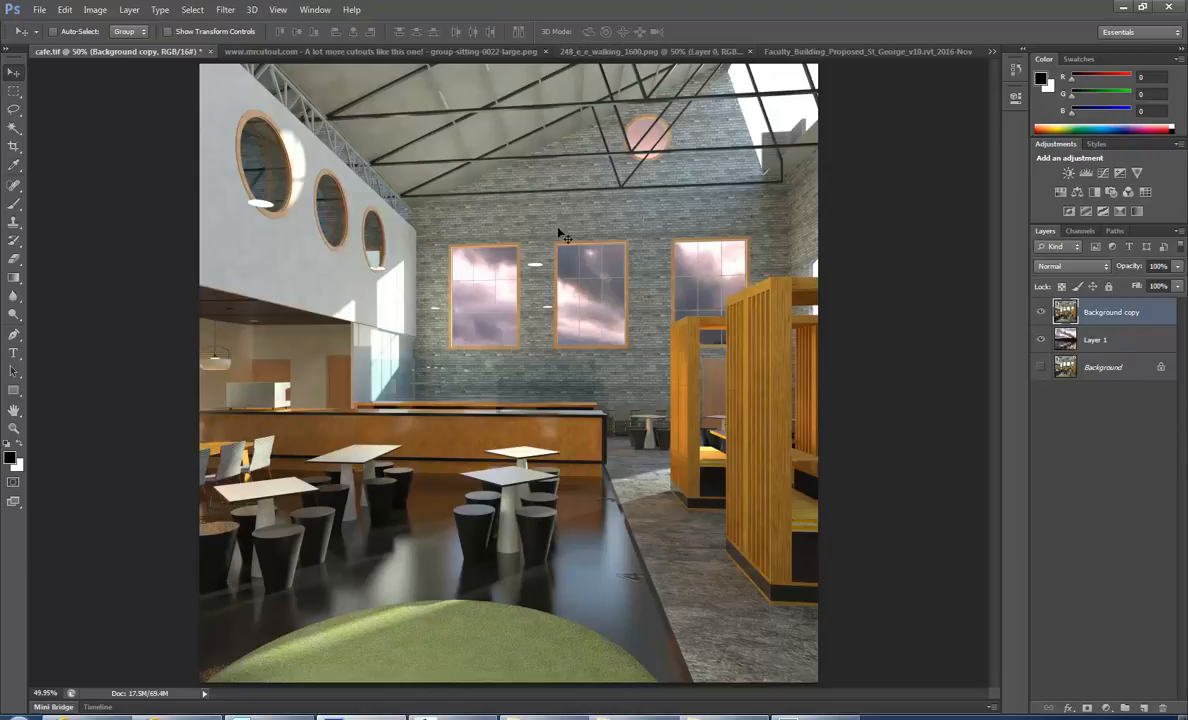
{"action": "key", "text": "ctrl+Tab"}
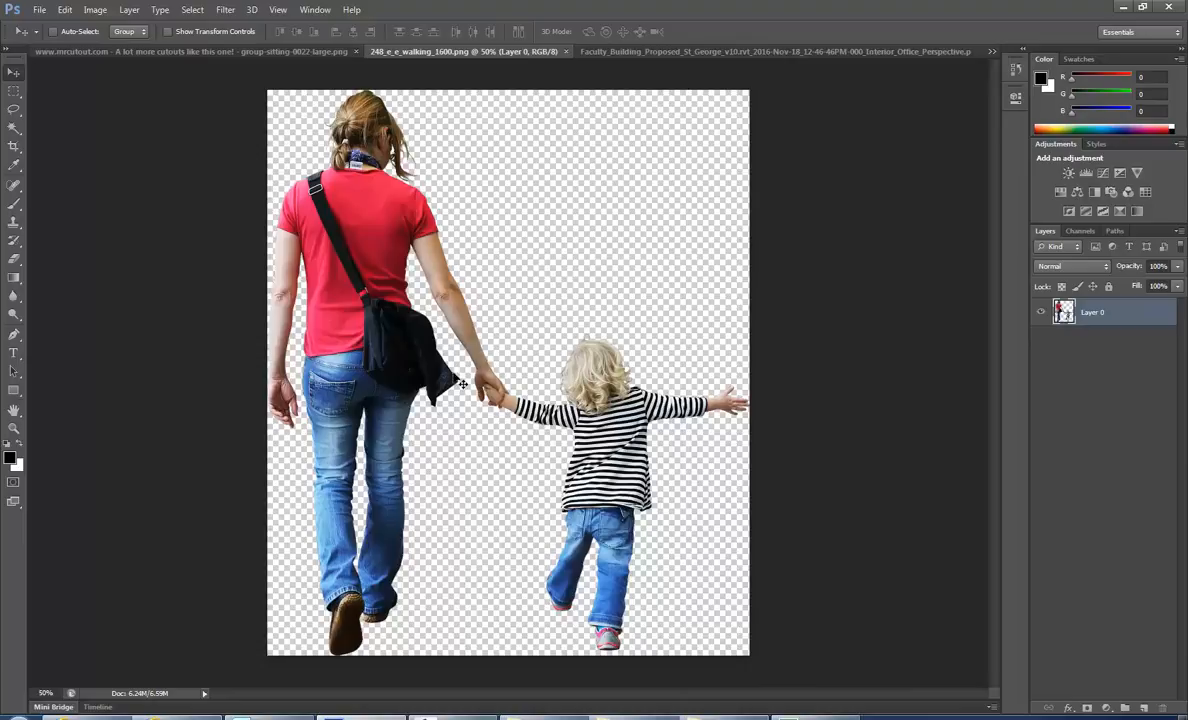
{"action": "key", "text": "ctrl+a"}
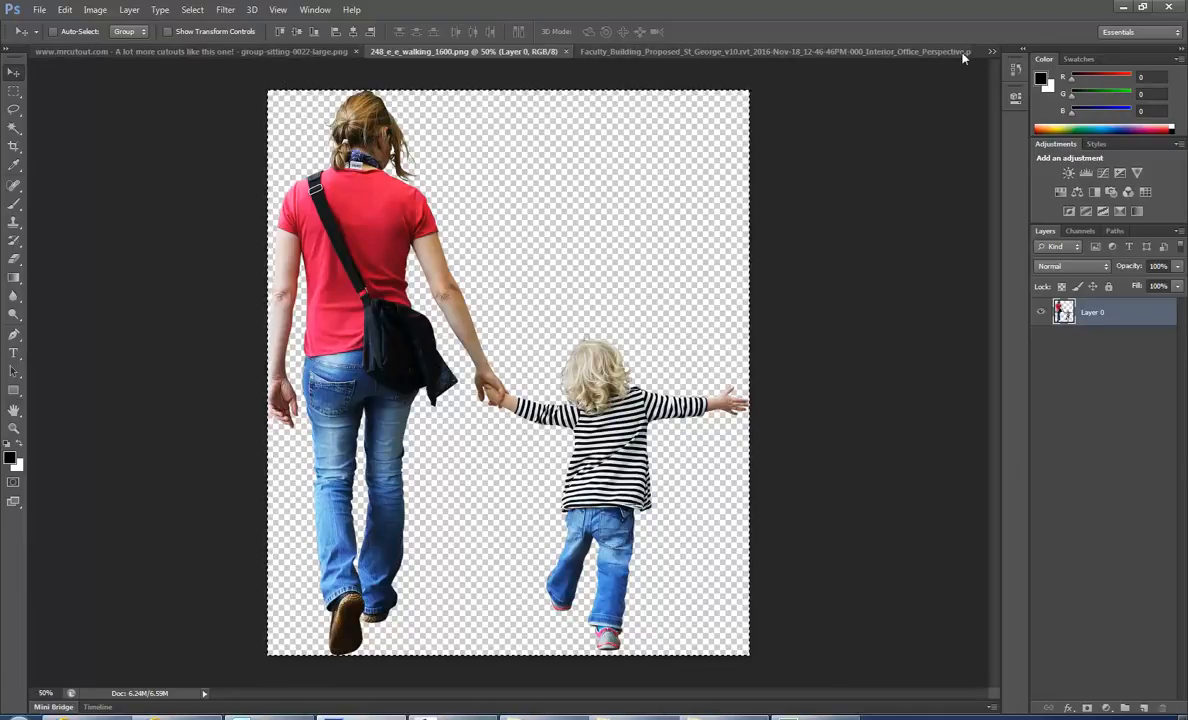
{"action": "left_click", "coordinate": [991, 51]}
{"action": "left_click", "coordinate": [711, 56]}
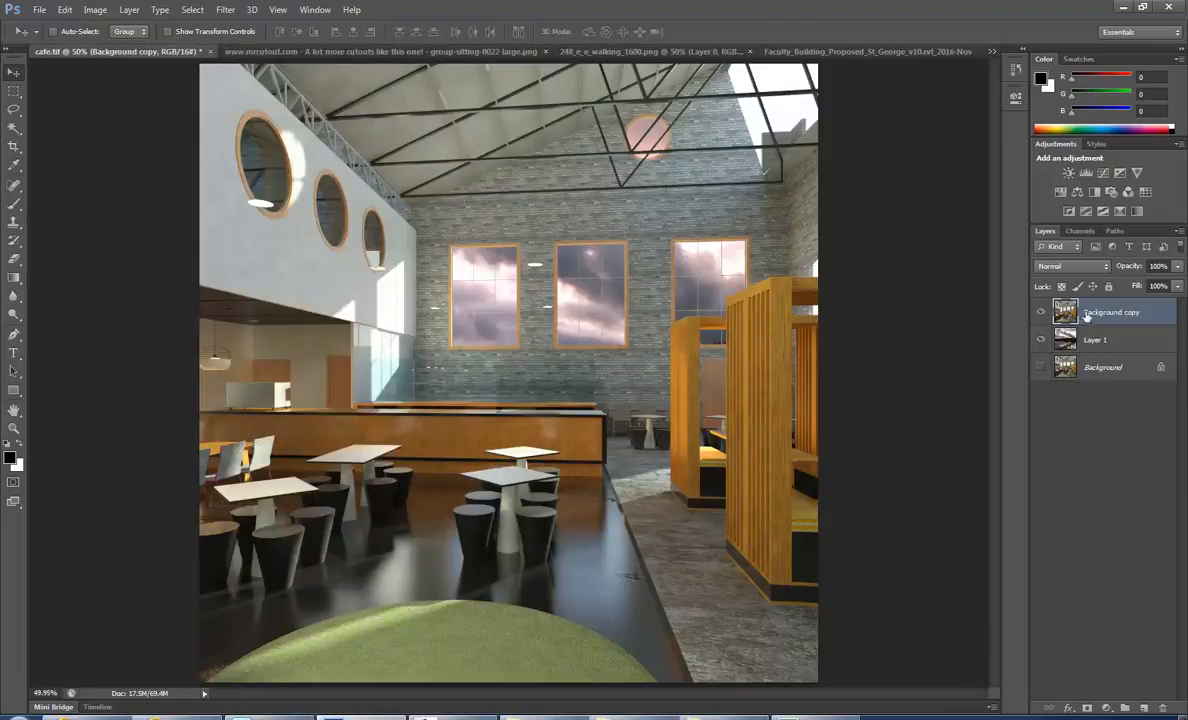
{"action": "left_click", "coordinate": [1066, 341]}
{"action": "left_click", "coordinate": [1065, 313]}
{"action": "key", "text": "ctrl+v"}
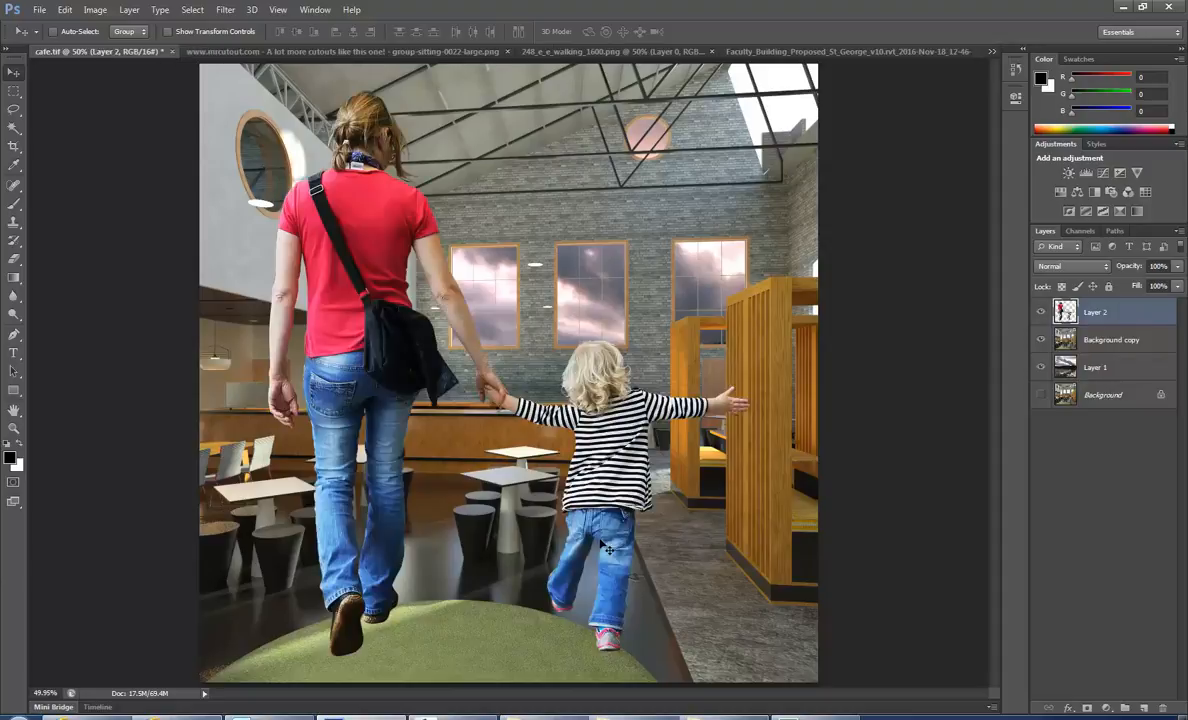
- Scale the woman-and-child cutout to about 54.5% and move it so both figures walk on the round green rug
{"action": "key", "text": "ctrl+t"}
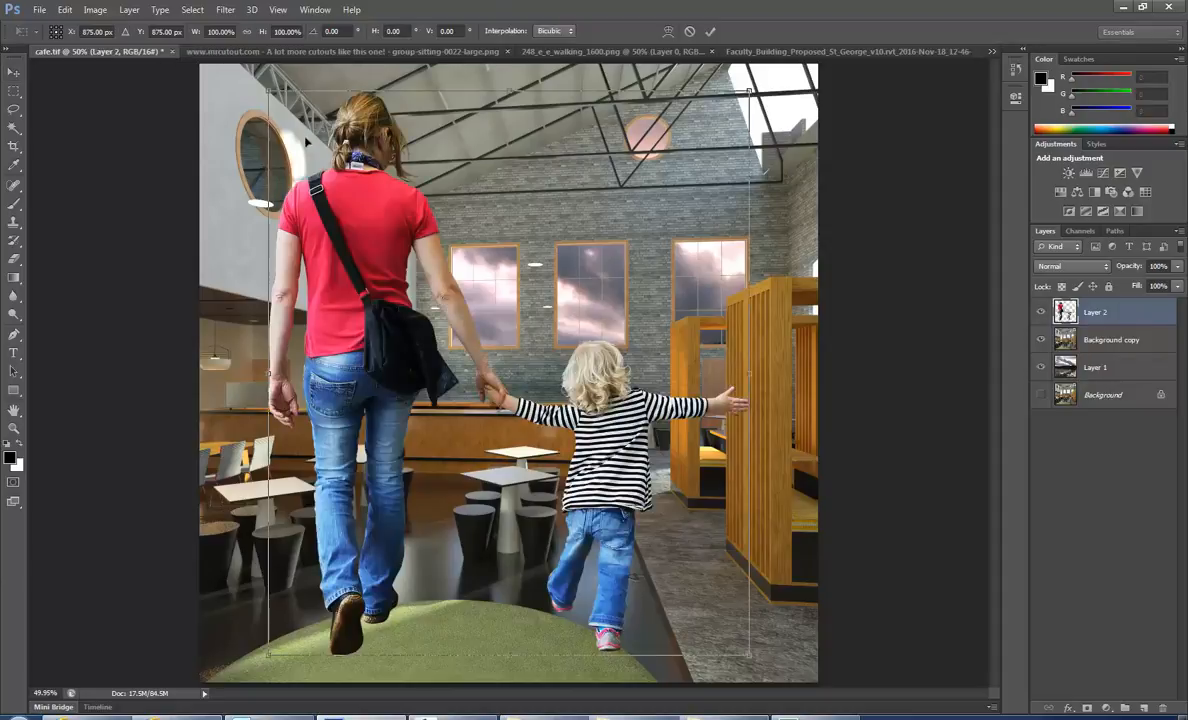
{"action": "left_click_drag", "start_coordinate": [268, 90], "coordinate": [481, 343]}
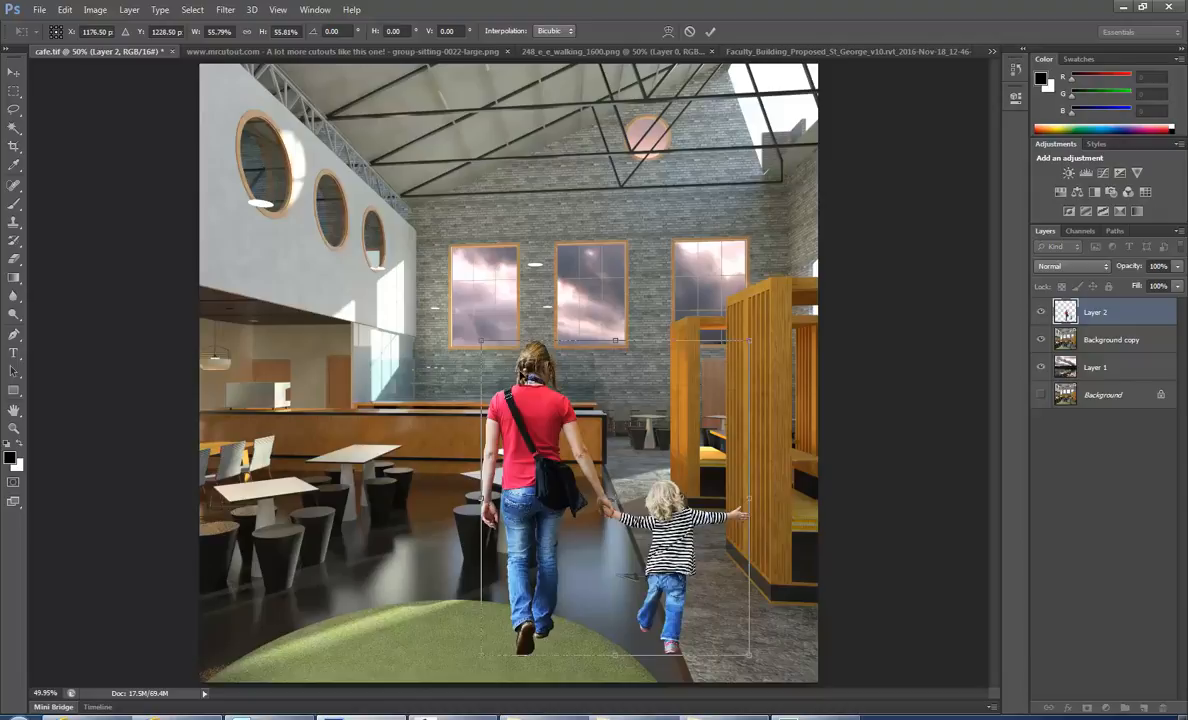
{"action": "left_click_drag", "start_coordinate": [748, 340], "coordinate": [742, 349]}
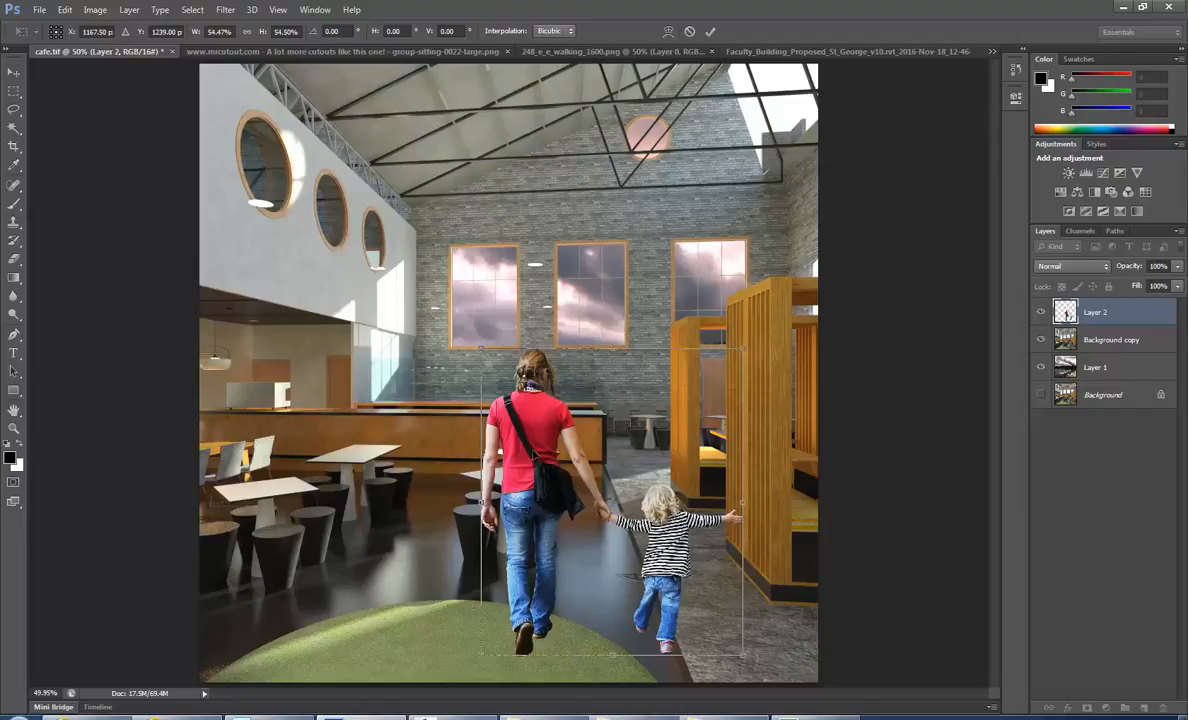
{"action": "key", "text": "Return"}
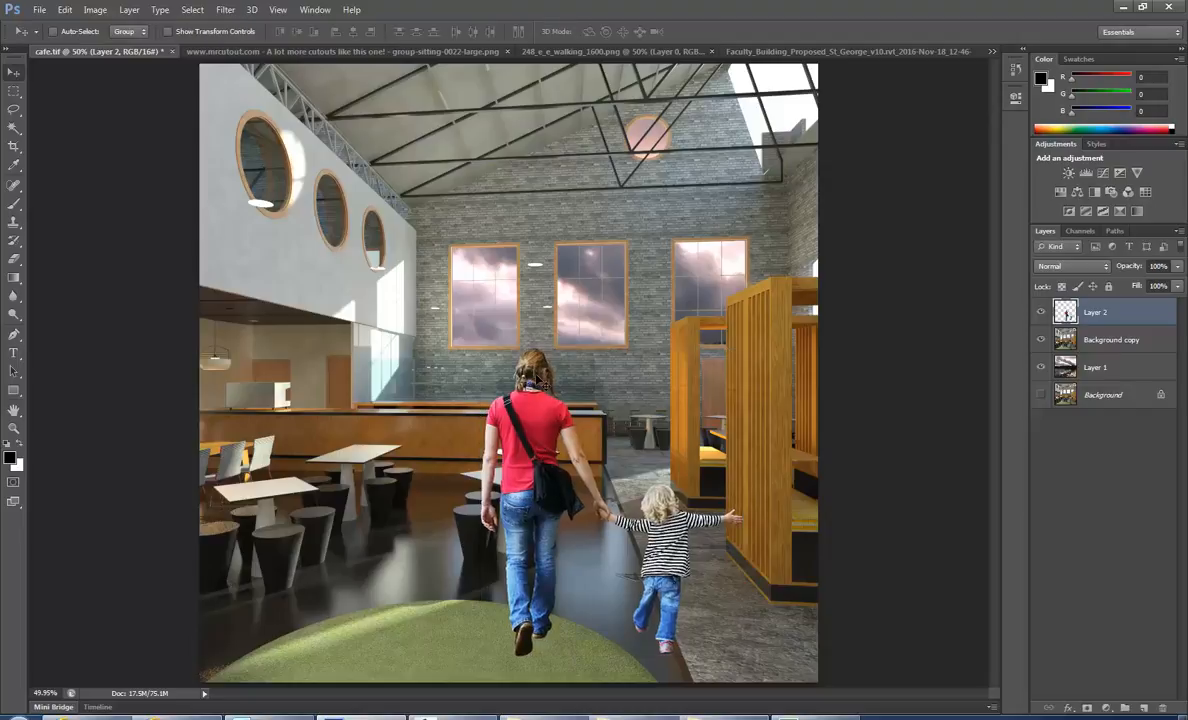
{"action": "left_click_drag", "start_coordinate": [538, 442], "coordinate": [420, 437]}
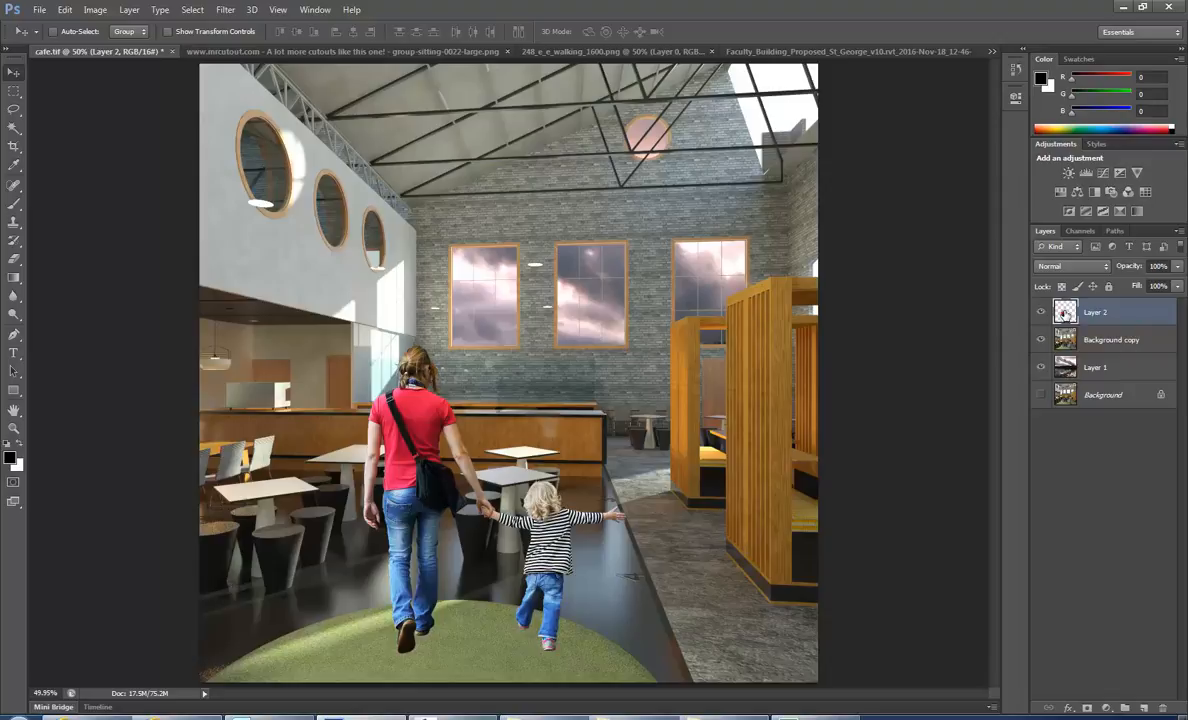
- Select the pixels of the woman-and-child layer and add a new empty layer above it
{"action": "right_click", "coordinate": [1065, 314]}
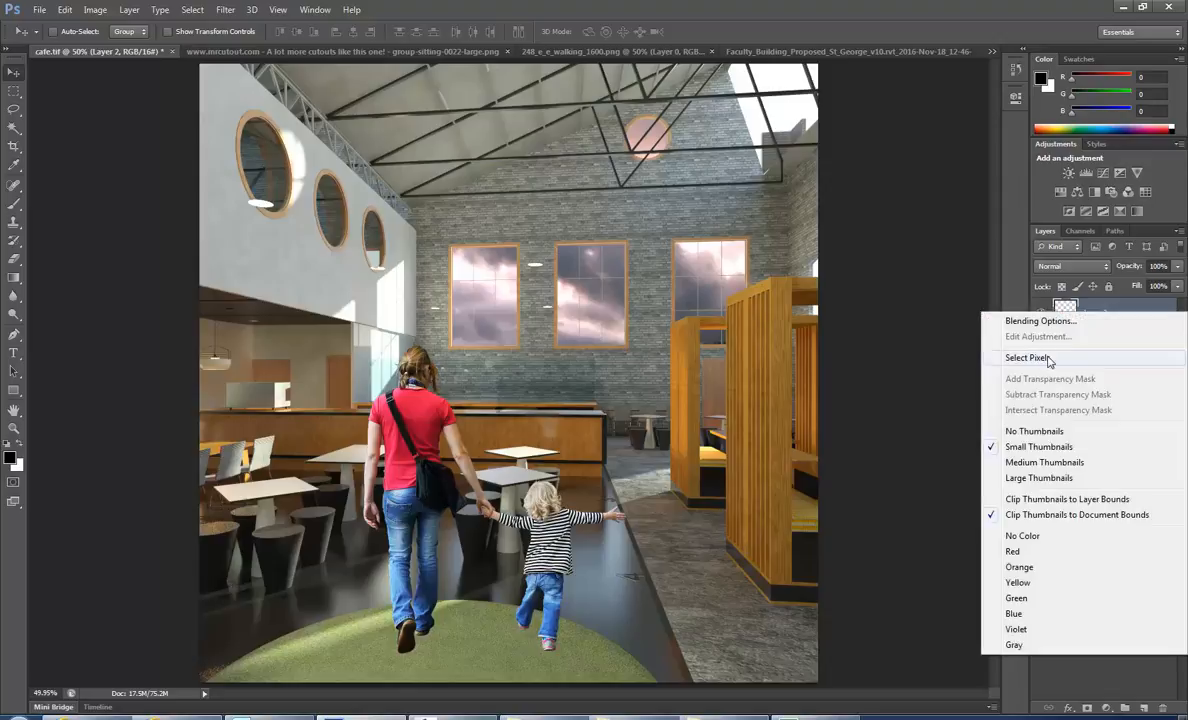
{"action": "left_click", "coordinate": [1046, 358]}
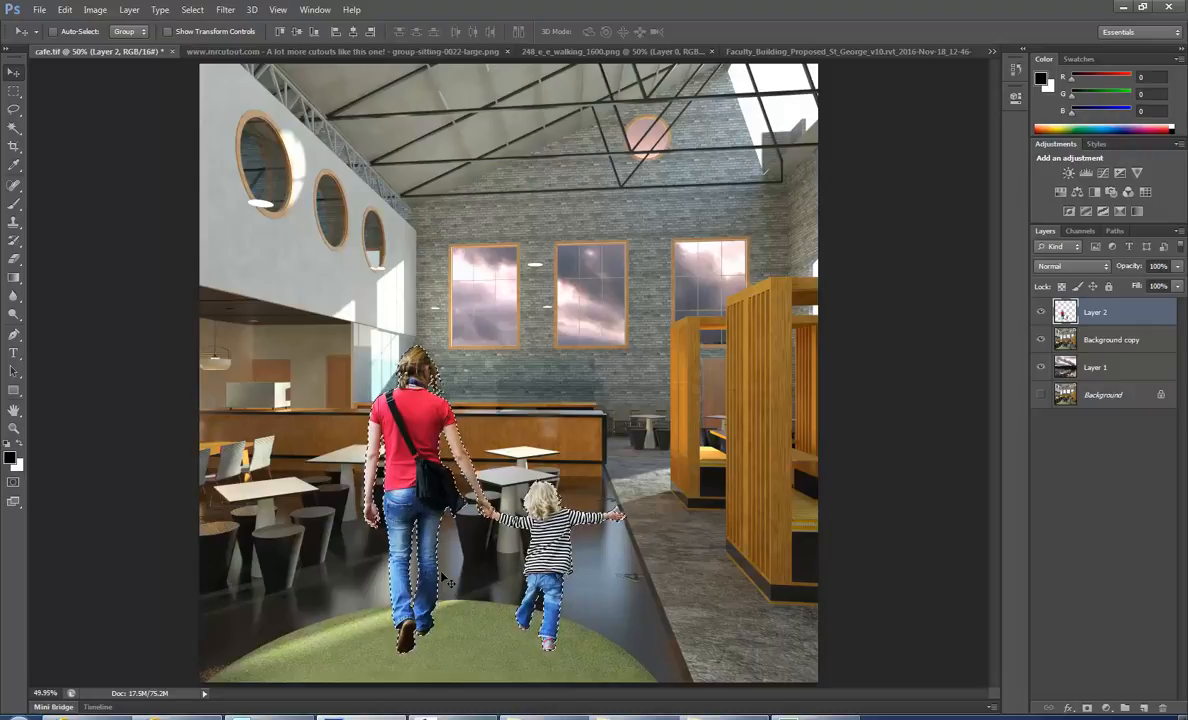
{"action": "left_click", "coordinate": [1145, 708]}
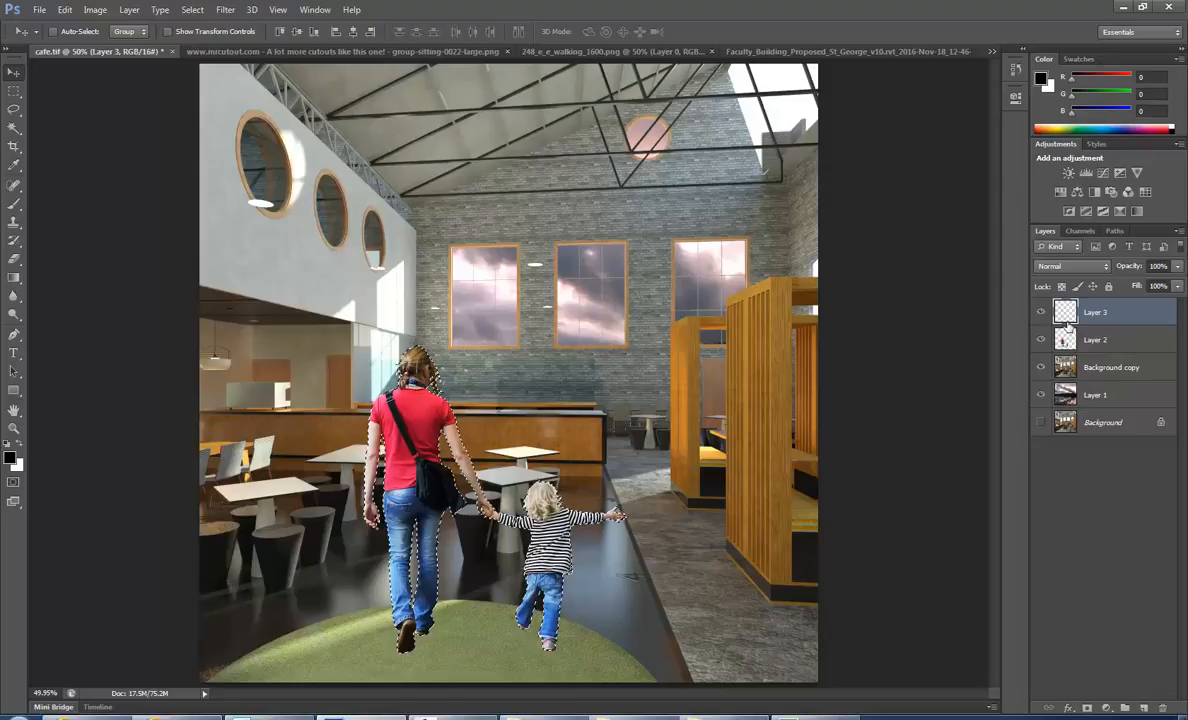
- Fill the selected figure outlines with black in Normal mode at 100% opacity on the new layer
{"action": "left_click", "coordinate": [64, 10]}
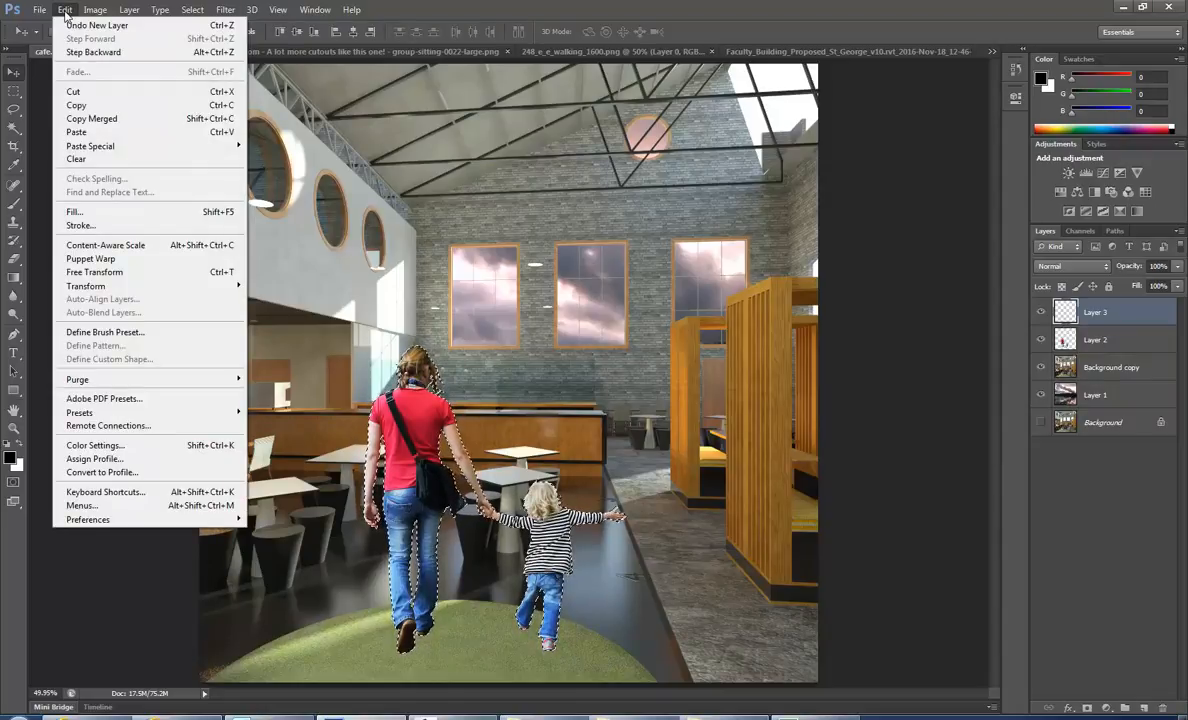
{"action": "left_click", "coordinate": [100, 213]}
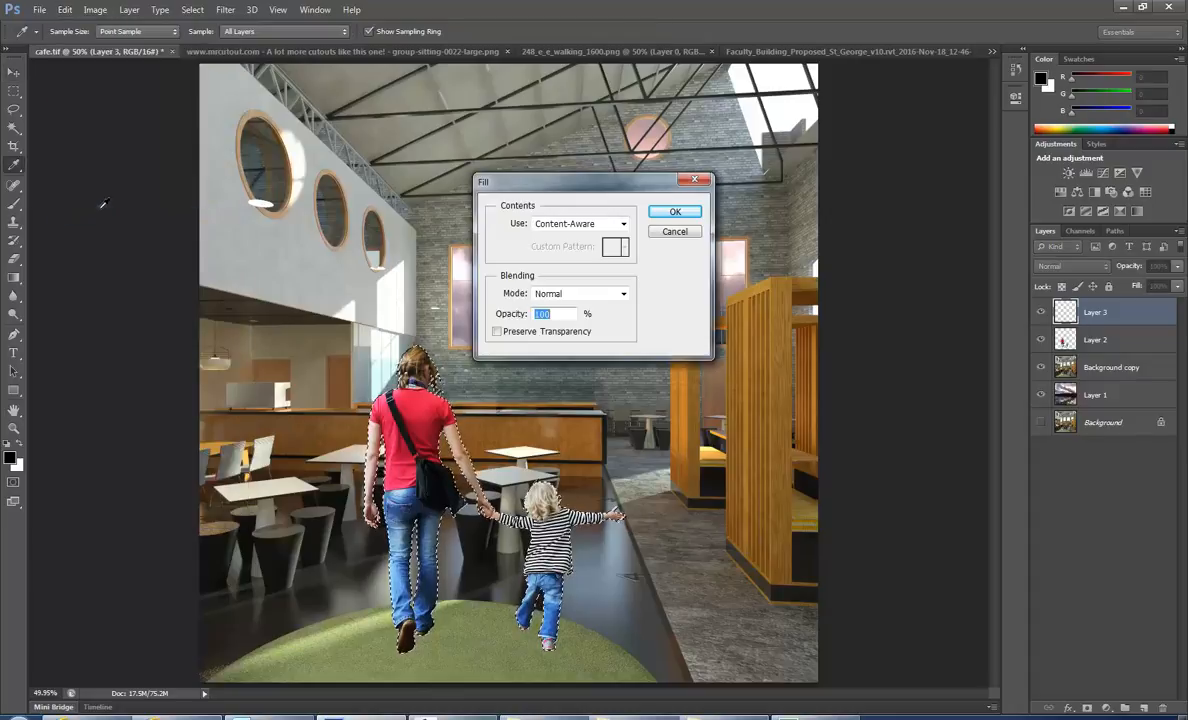
{"action": "left_click", "coordinate": [620, 224]}
{"action": "left_click", "coordinate": [545, 328]}
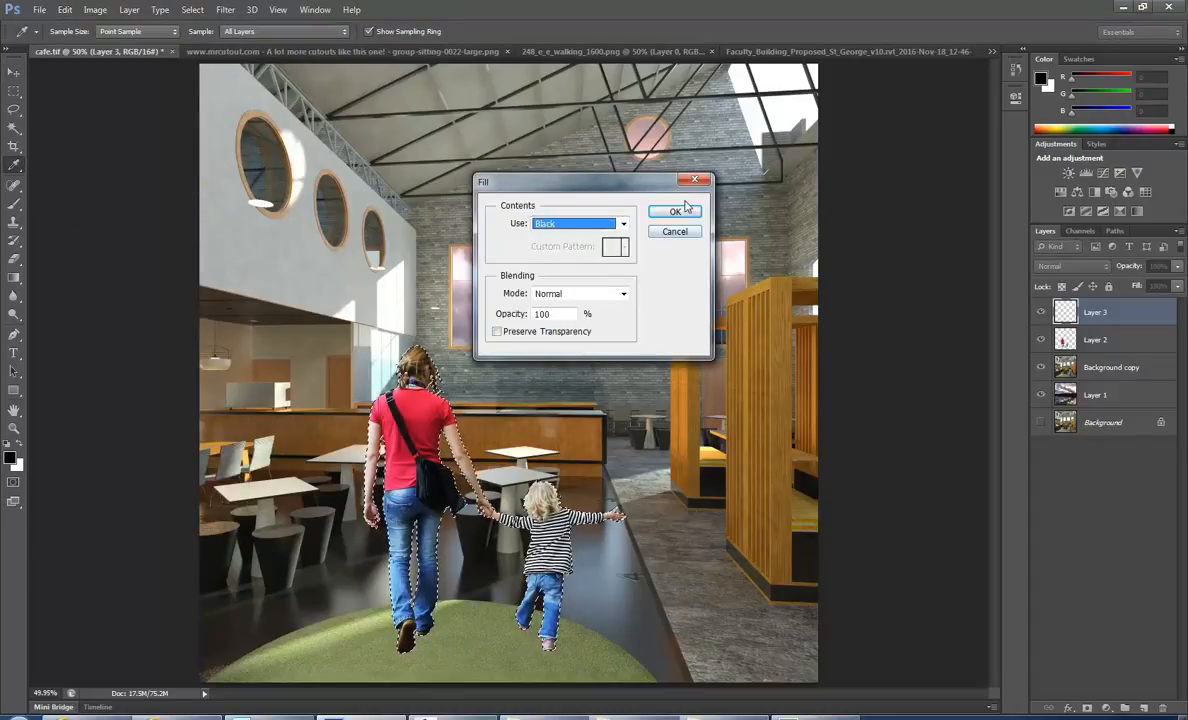
{"action": "left_click", "coordinate": [688, 217]}
{"action": "key", "text": "v"}
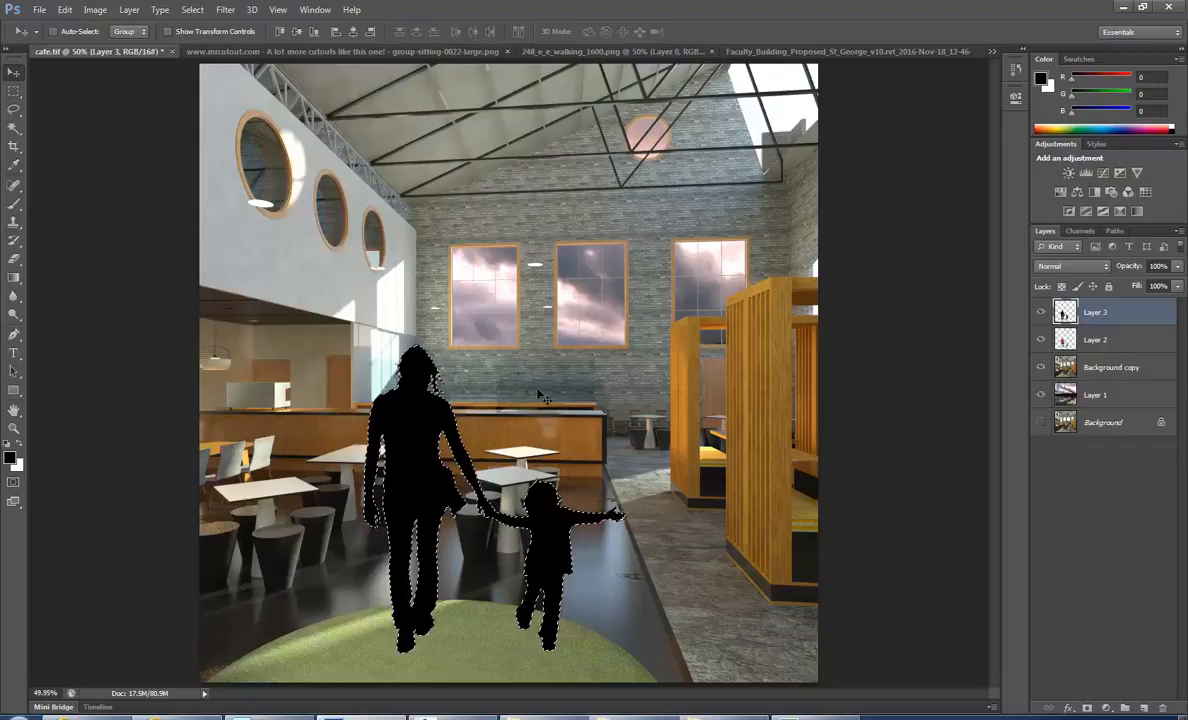
- Flip the black silhouette downward to about -84.5% height and position it so its feet meet those of the figures
{"action": "key", "text": "ctrl+t"}
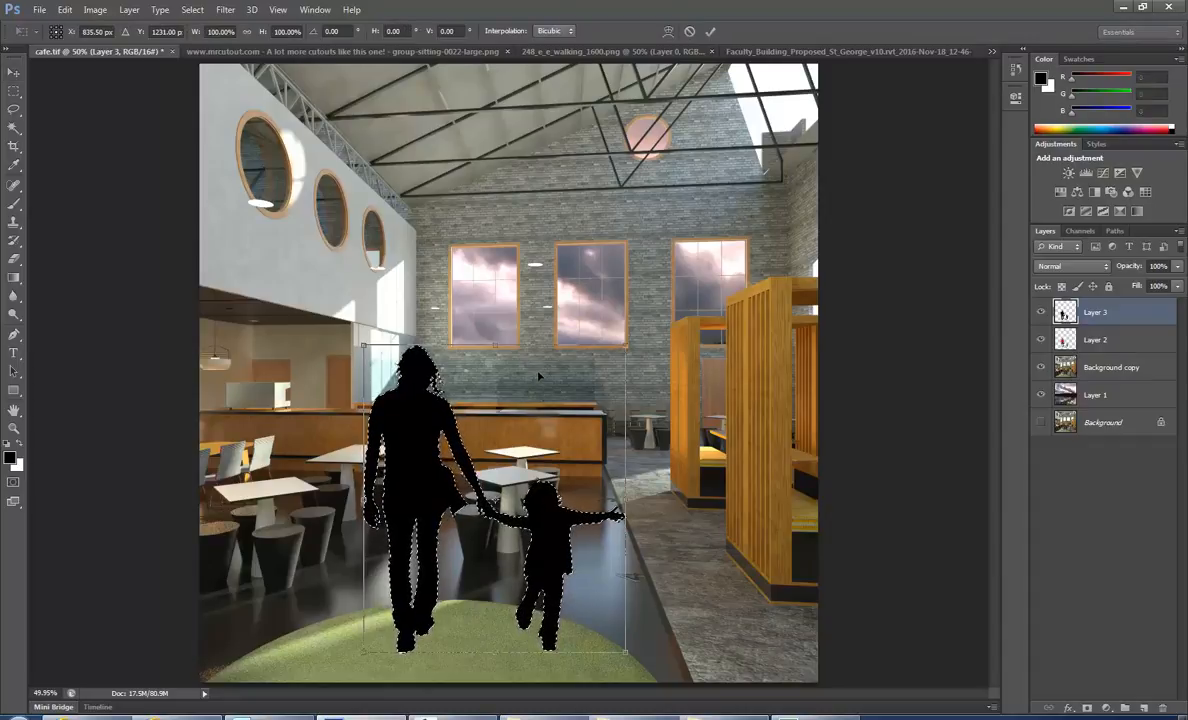
{"action": "left_click_drag", "start_coordinate": [493, 344], "coordinate": [525, 663]}
{"action": "key", "text": "Return"}
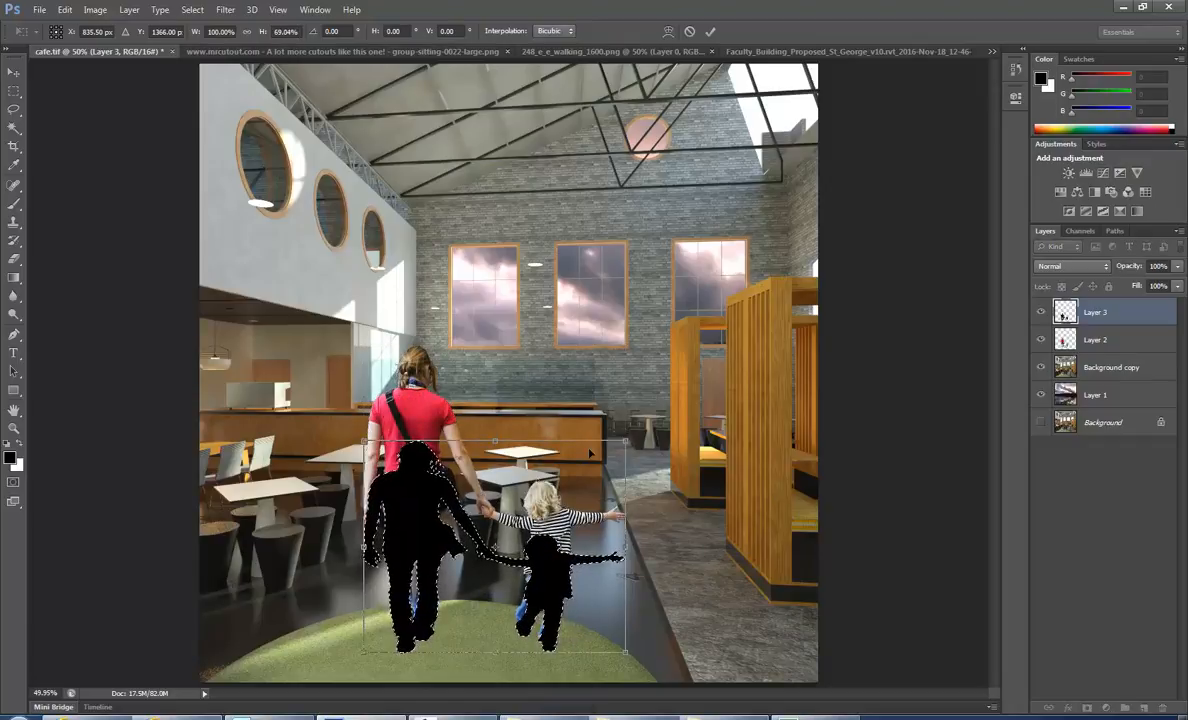
{"action": "key", "text": "ctrl+minus"}
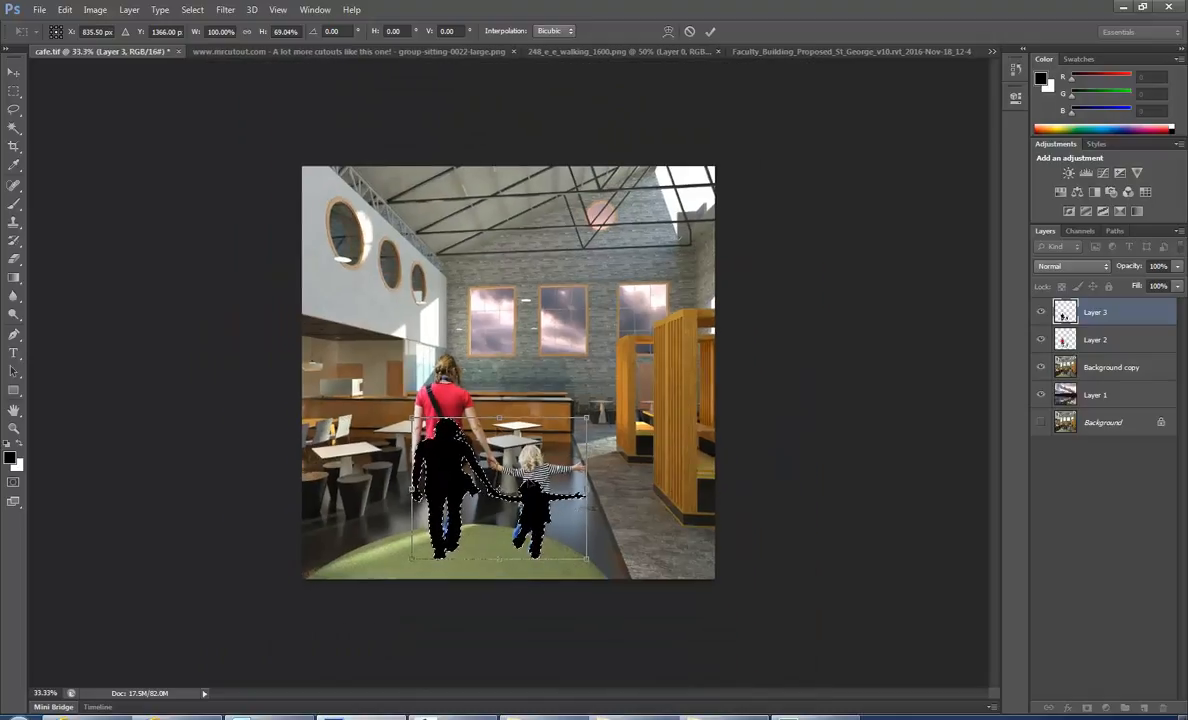
{"action": "left_click_drag", "start_coordinate": [498, 415], "coordinate": [498, 665]}
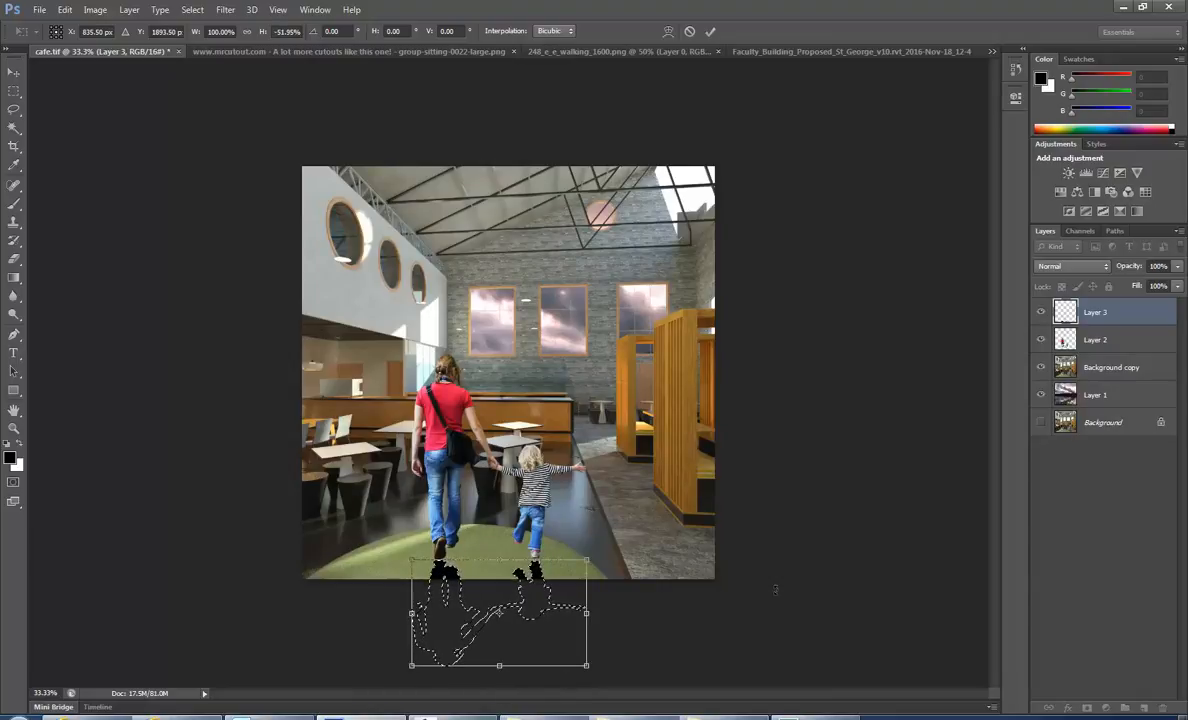
{"action": "key", "text": "ctrl+minus"}
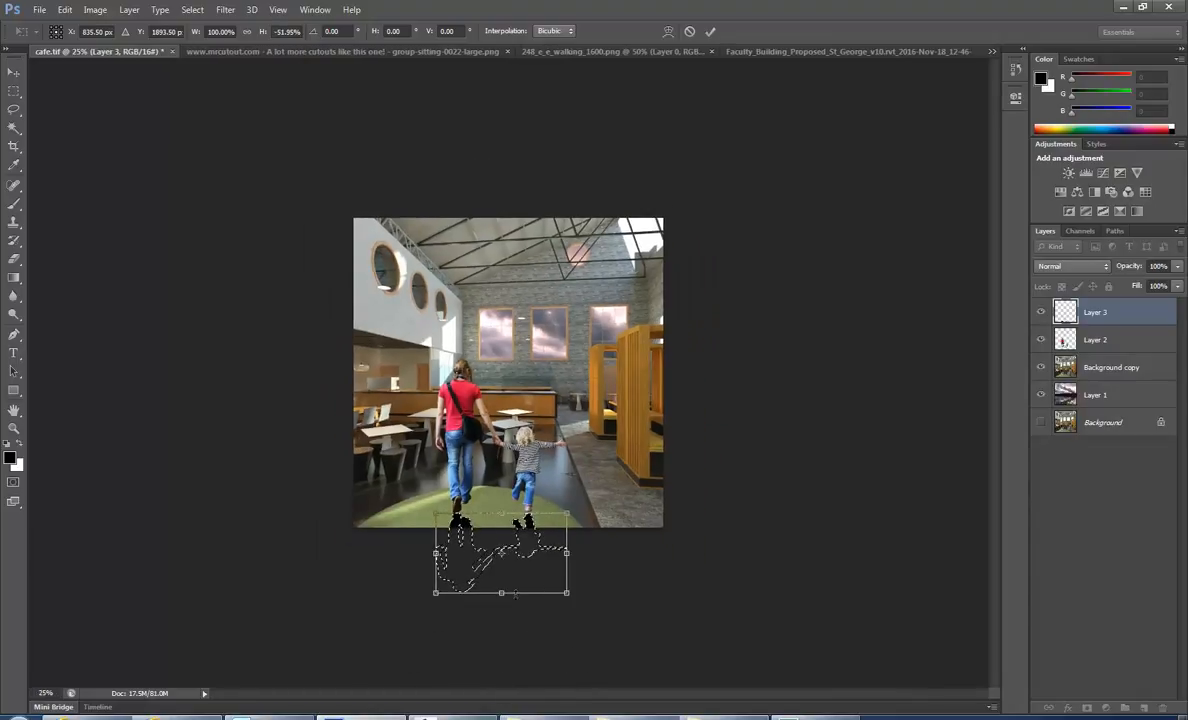
{"action": "left_click_drag", "start_coordinate": [501, 594], "coordinate": [501, 634]}
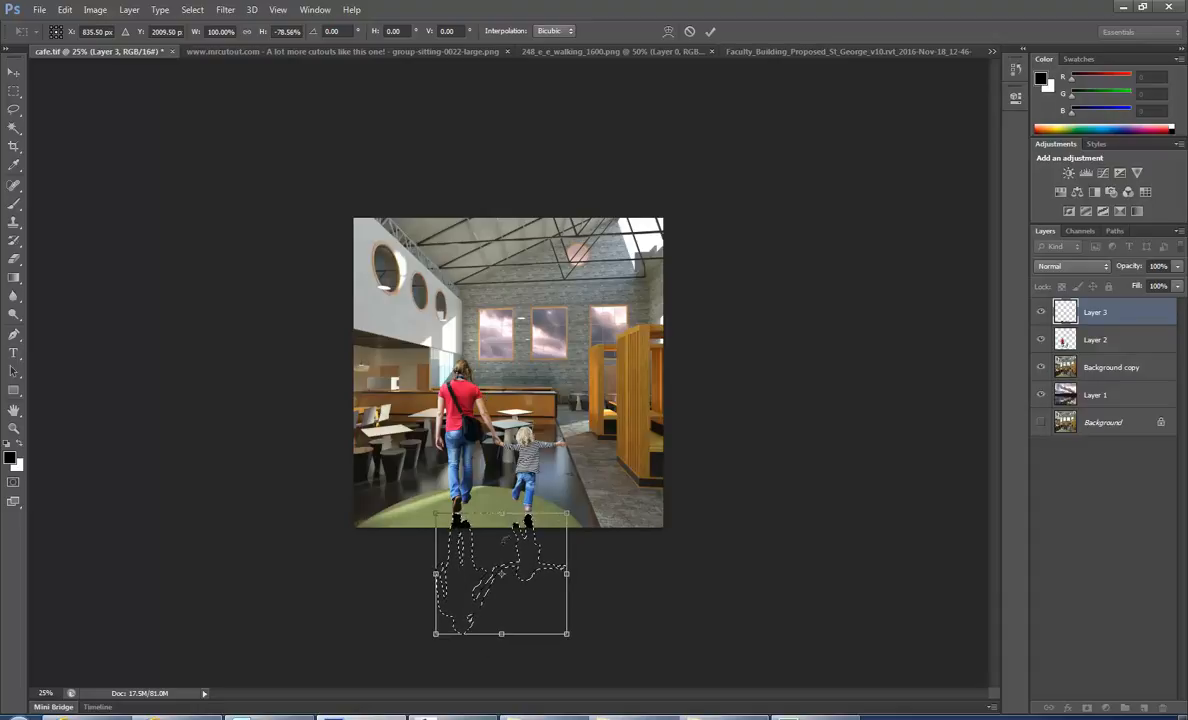
{"action": "left_click_drag", "start_coordinate": [501, 634], "coordinate": [501, 642]}
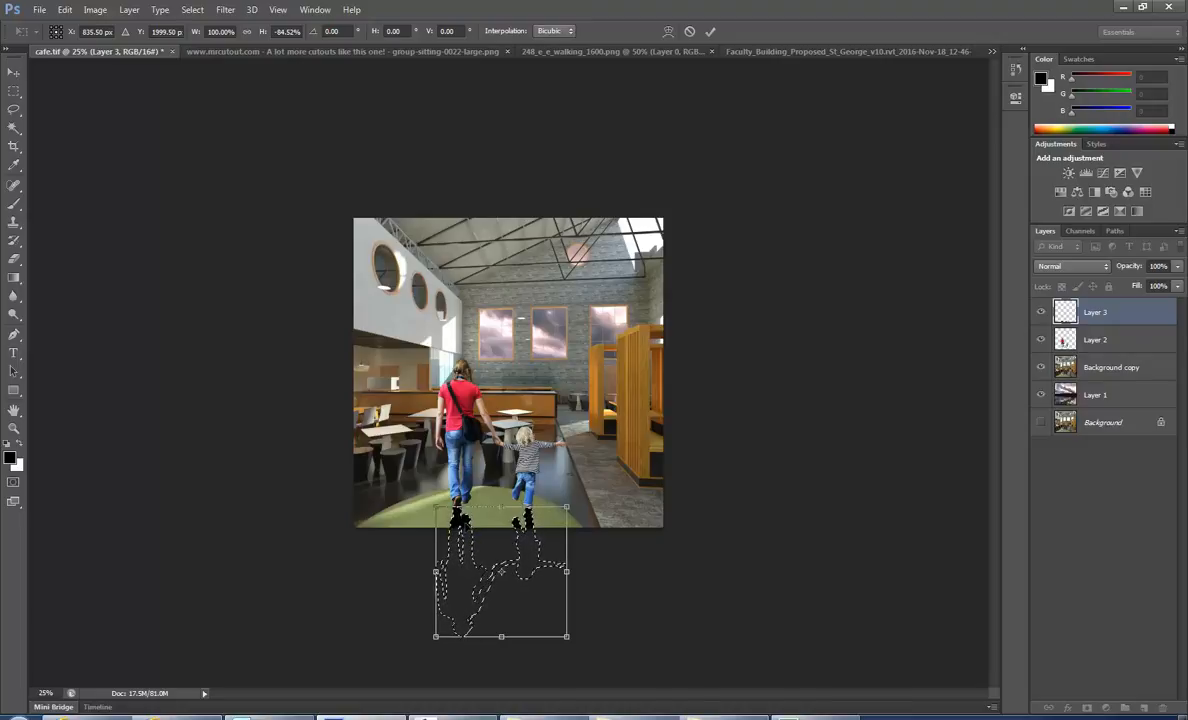
{"action": "left_click_drag", "start_coordinate": [497, 568], "coordinate": [500, 571]}
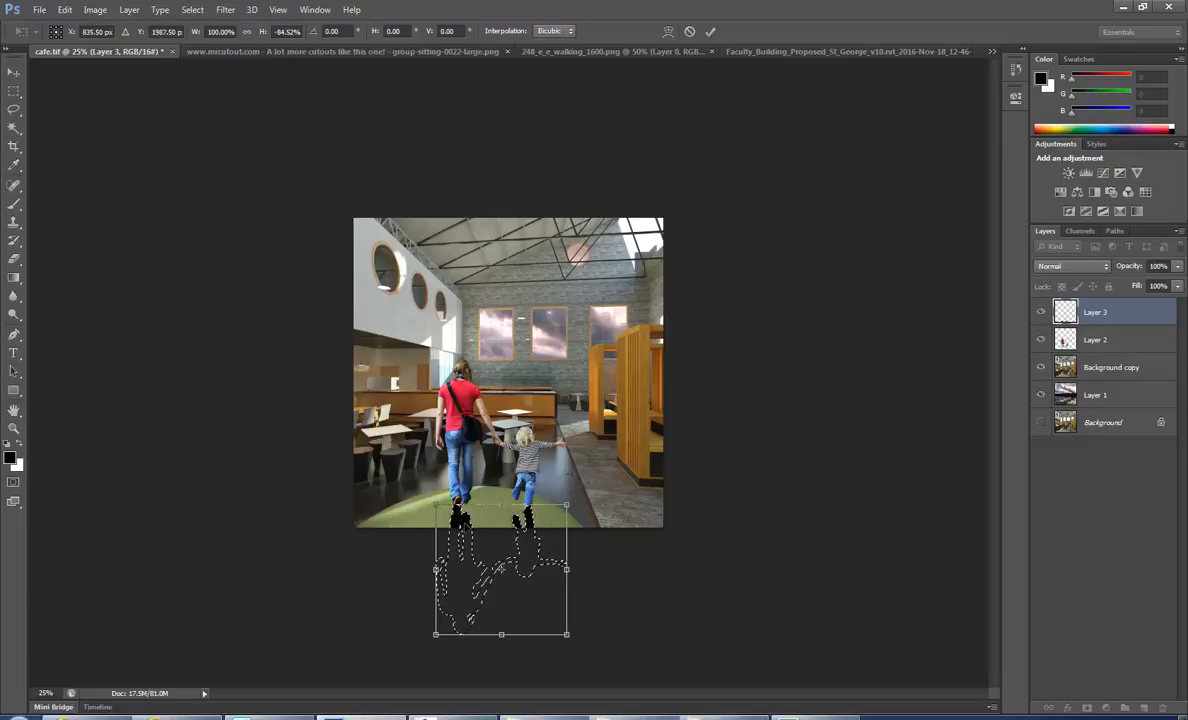
{"action": "key", "text": "Return"}
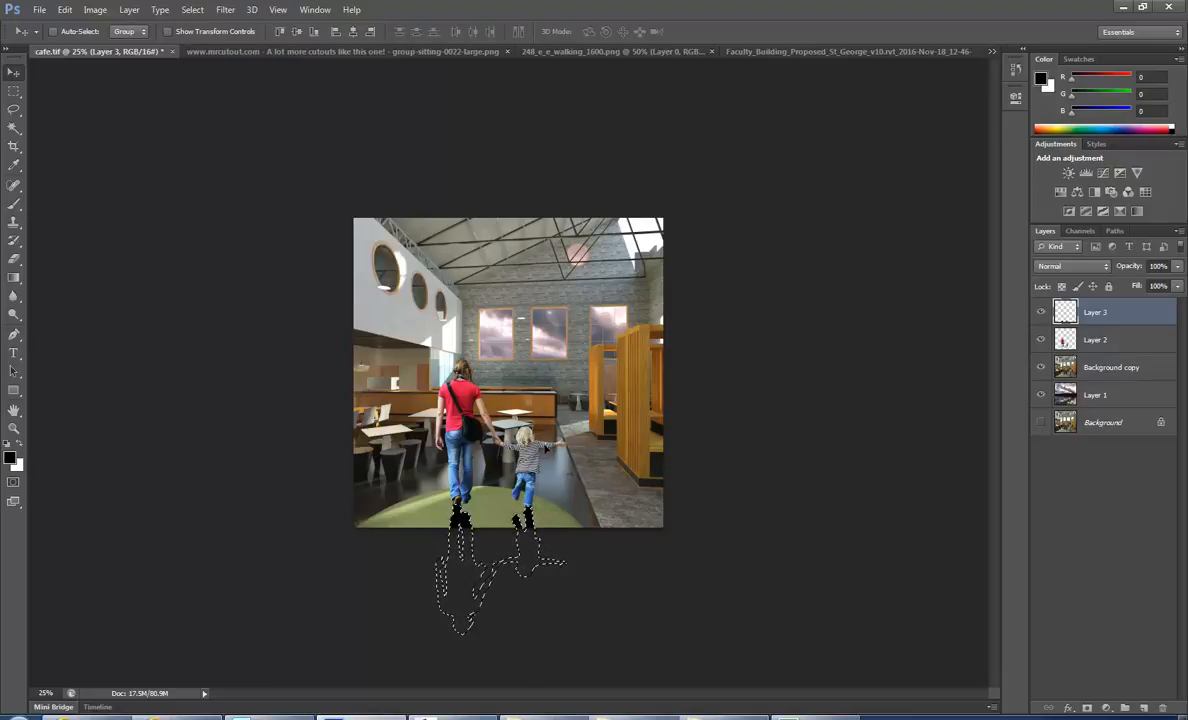
- Skew the flipped silhouette horizontally by about -63.75° to form a slanted shadow, and nudge it into line with the feet
{"action": "left_click", "coordinate": [64, 9]}
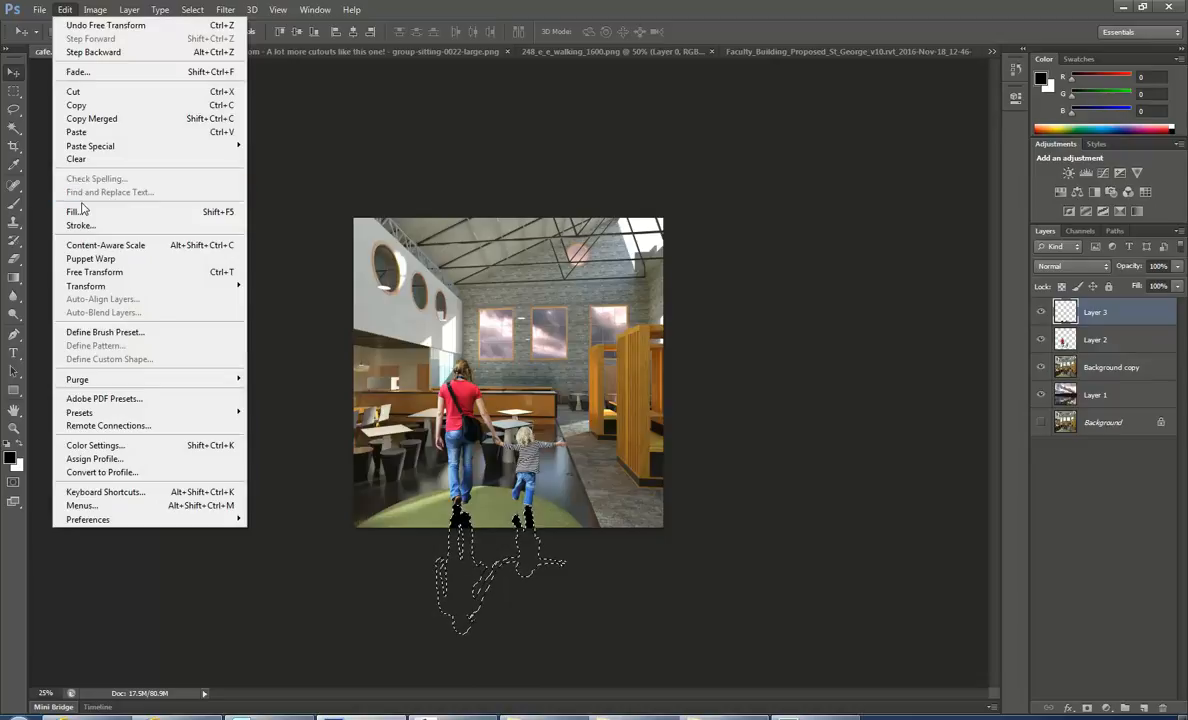
{"action": "mouse_move", "coordinate": [95, 288]}
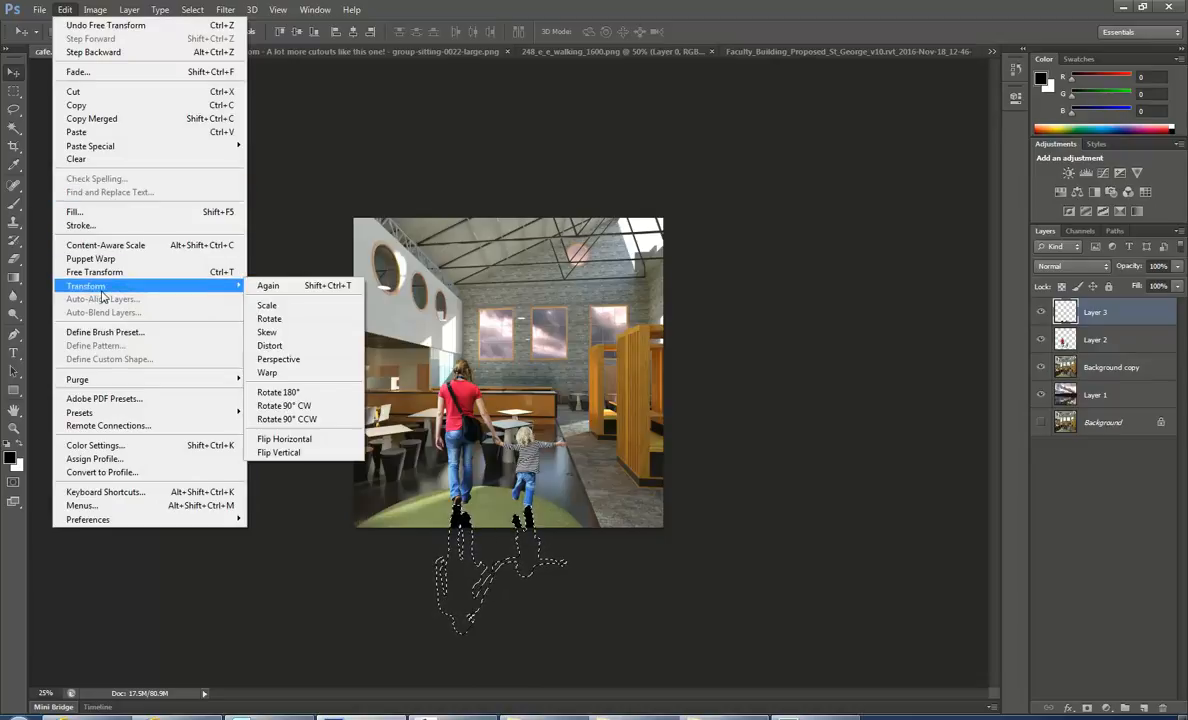
{"action": "left_click", "coordinate": [284, 333]}
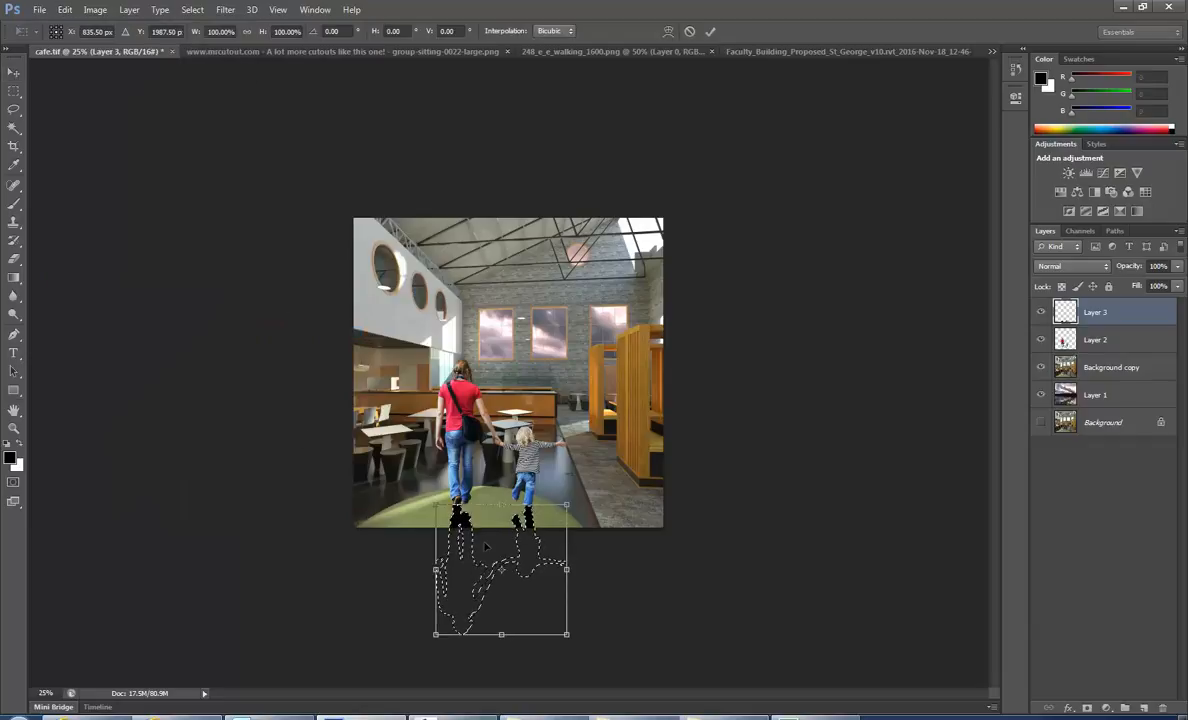
{"action": "left_click_drag", "start_coordinate": [498, 635], "coordinate": [158, 557]}
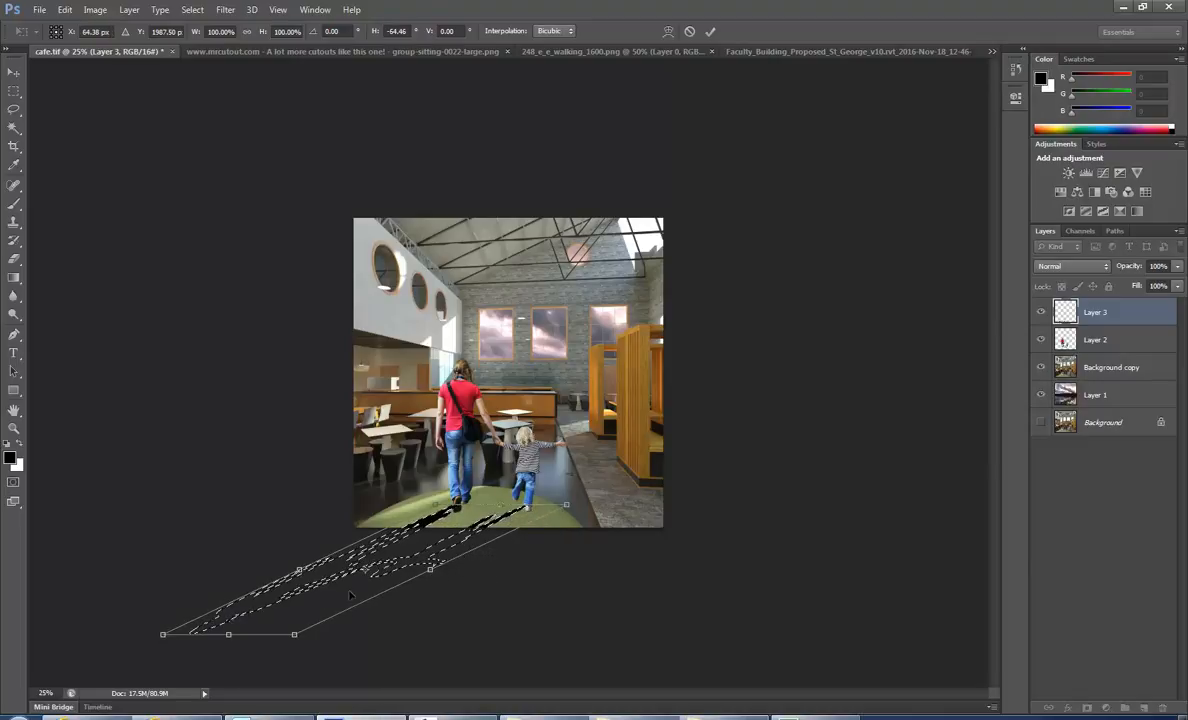
{"action": "left_click_drag", "start_coordinate": [229, 636], "coordinate": [238, 636]}
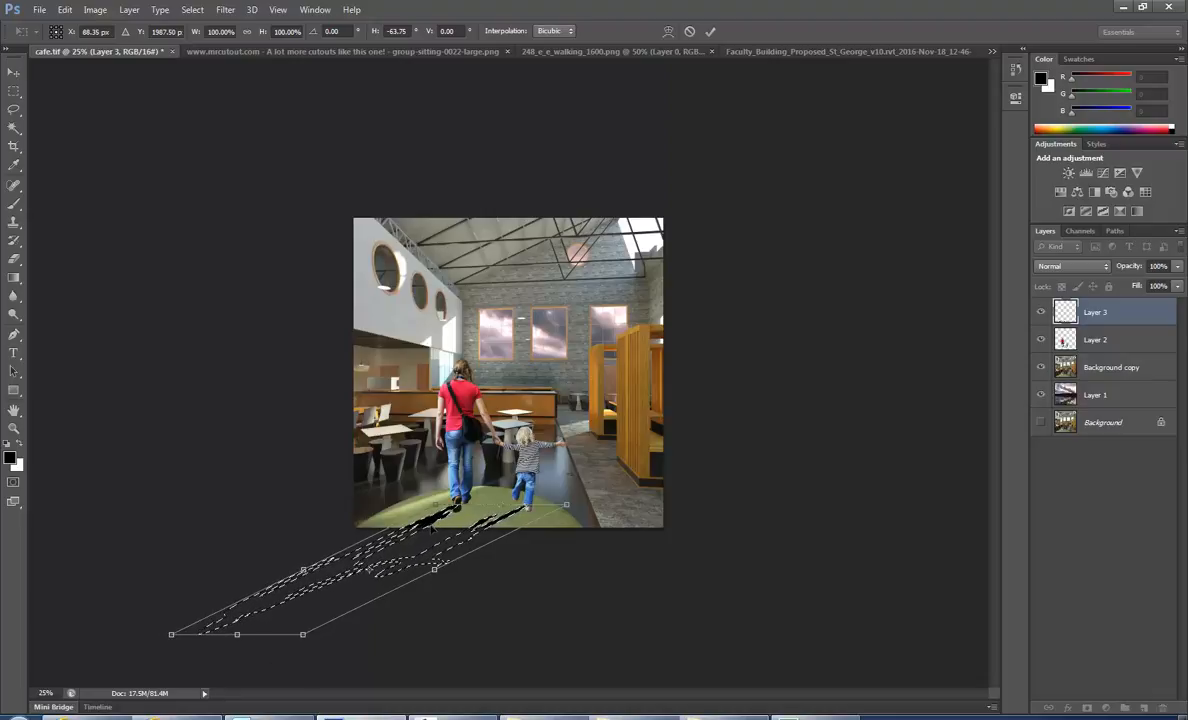
{"action": "key", "text": "Return"}
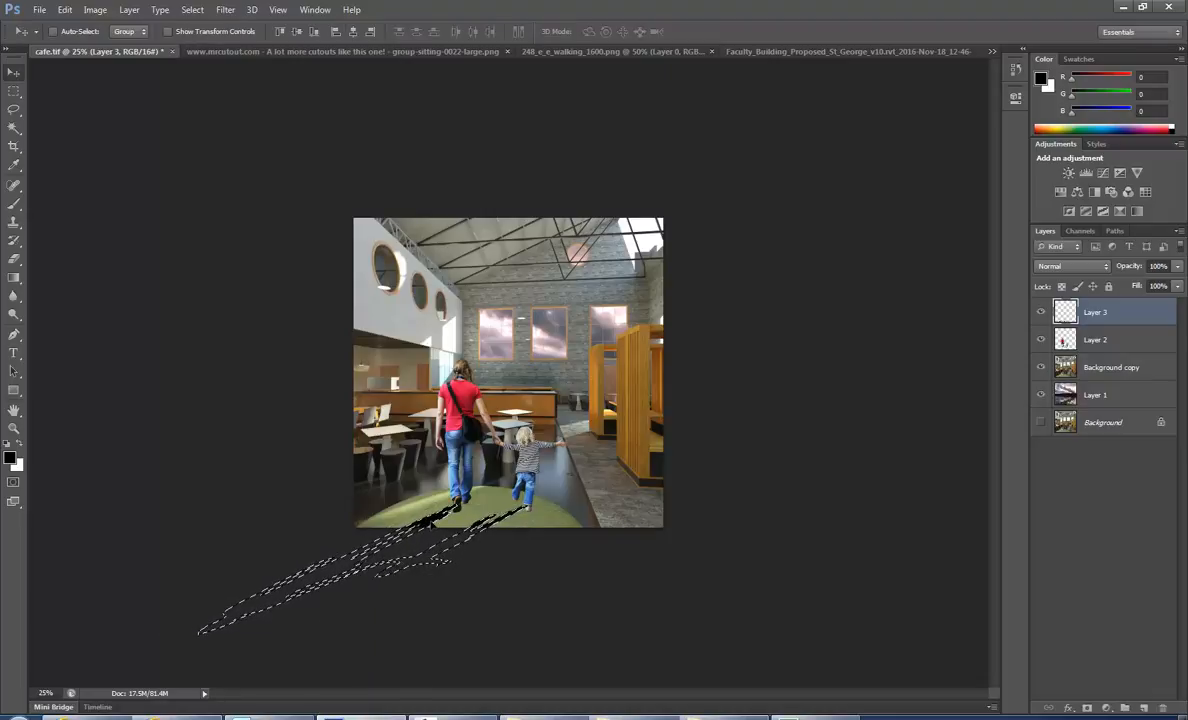
{"action": "left_click_drag", "start_coordinate": [429, 525], "coordinate": [433, 528]}
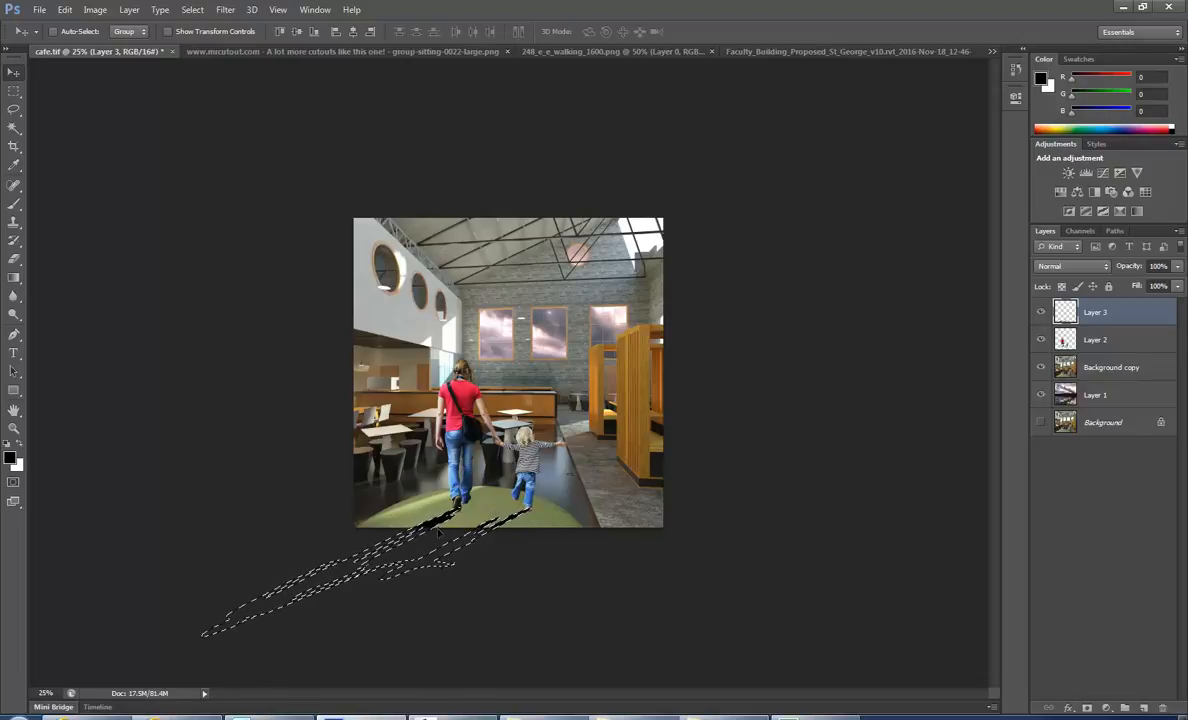
- Scale the slanted shadow down to about 83.6% width and 82.1% height with Free Transform
{"action": "left_click", "coordinate": [64, 9]}
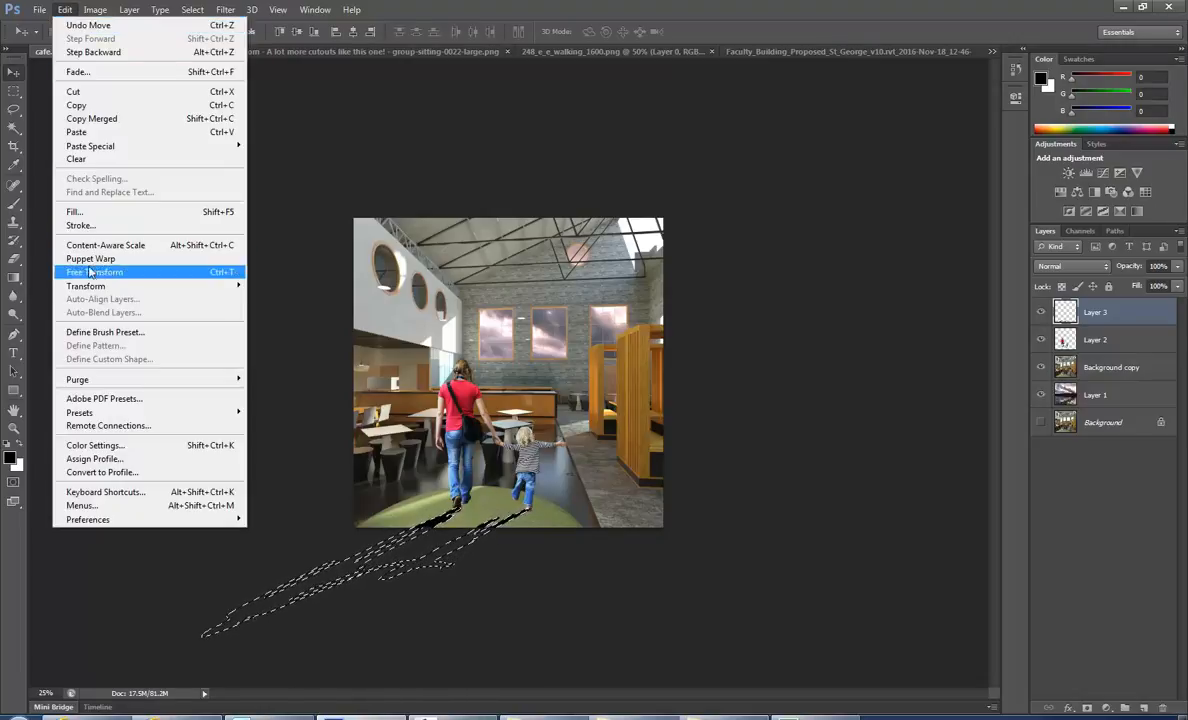
{"action": "mouse_move", "coordinate": [92, 285]}
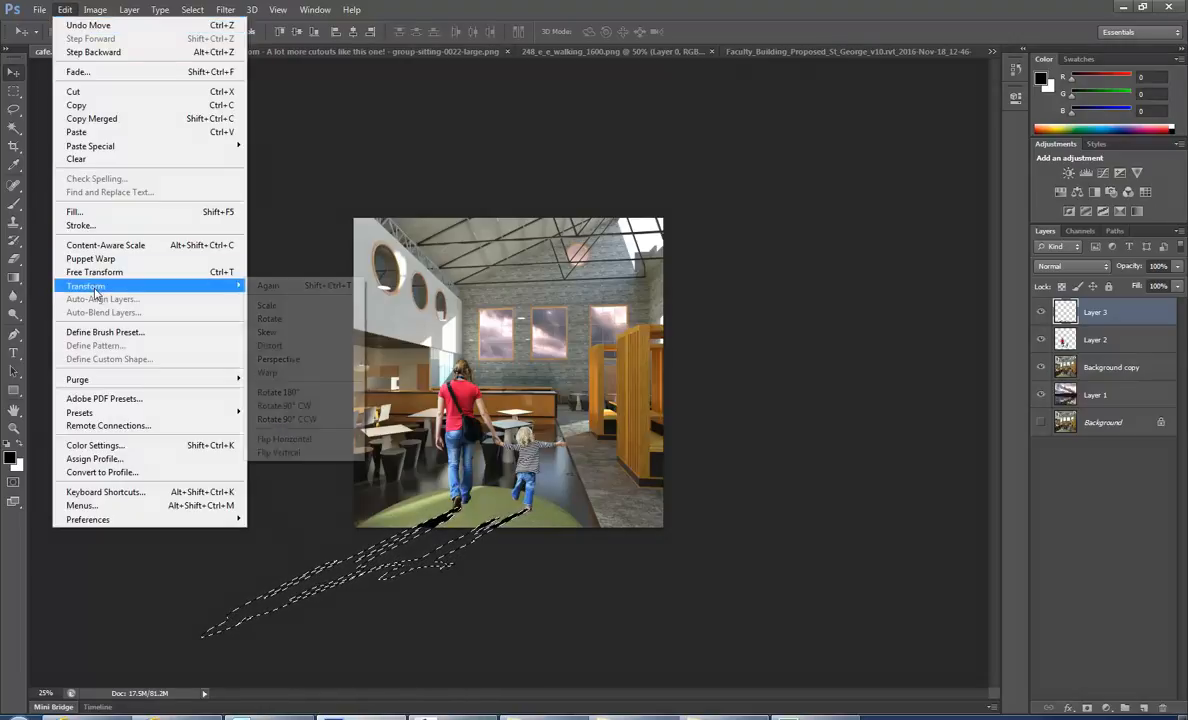
{"action": "left_click", "coordinate": [148, 273]}
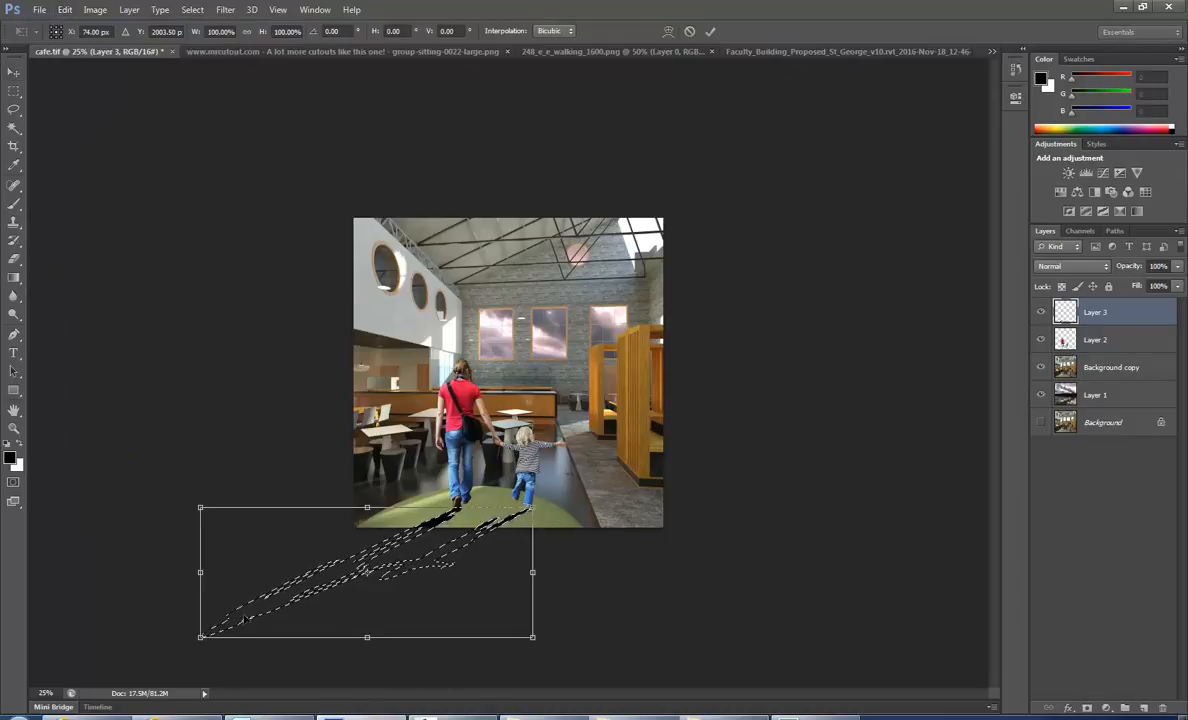
{"action": "left_click_drag", "start_coordinate": [200, 637], "coordinate": [242, 613]}
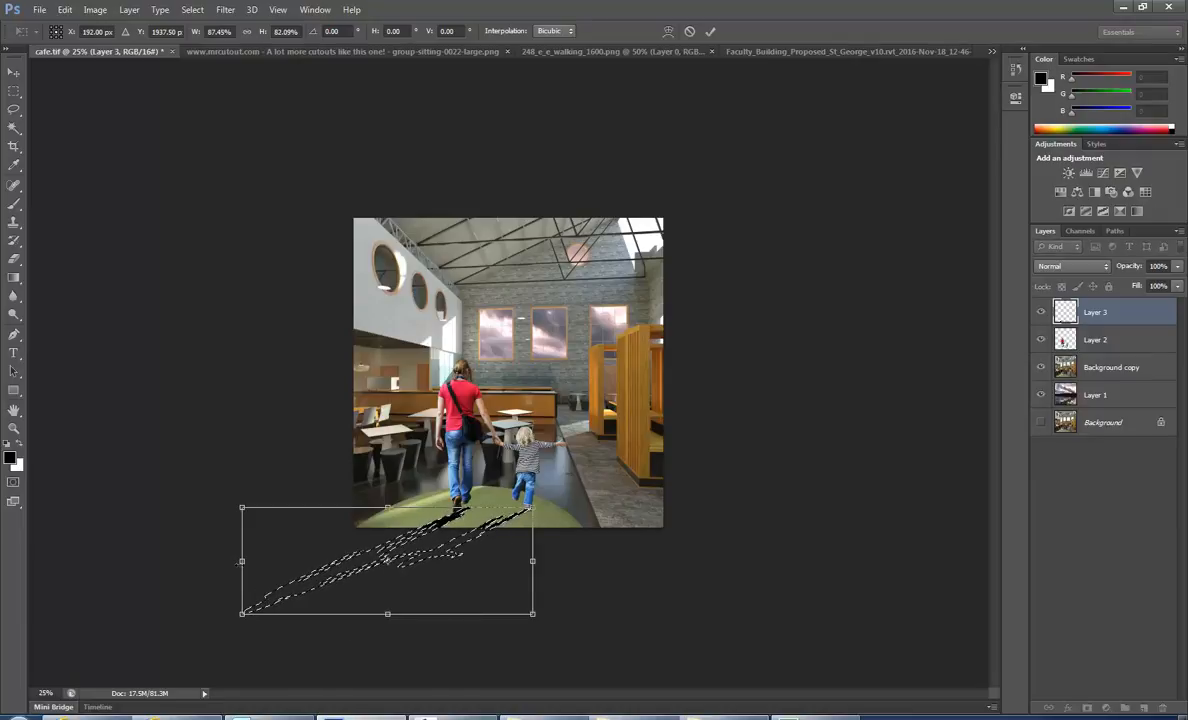
{"action": "left_click_drag", "start_coordinate": [242, 561], "coordinate": [255, 561]}
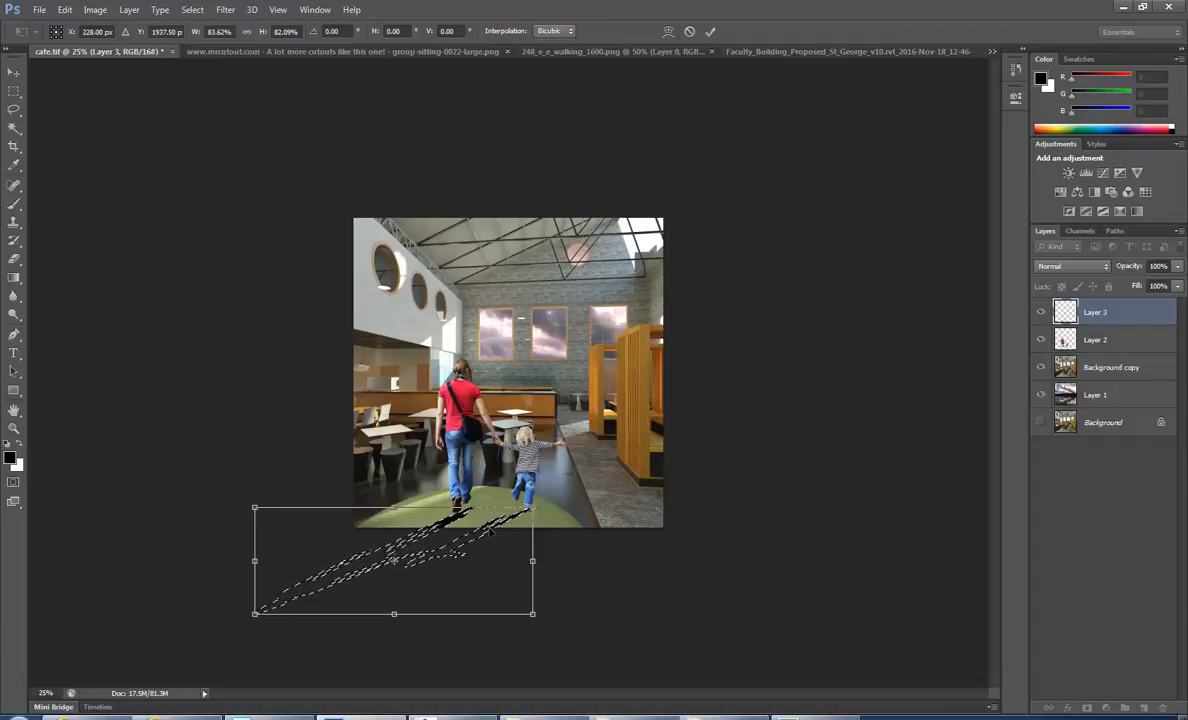
{"action": "key", "text": "Return"}
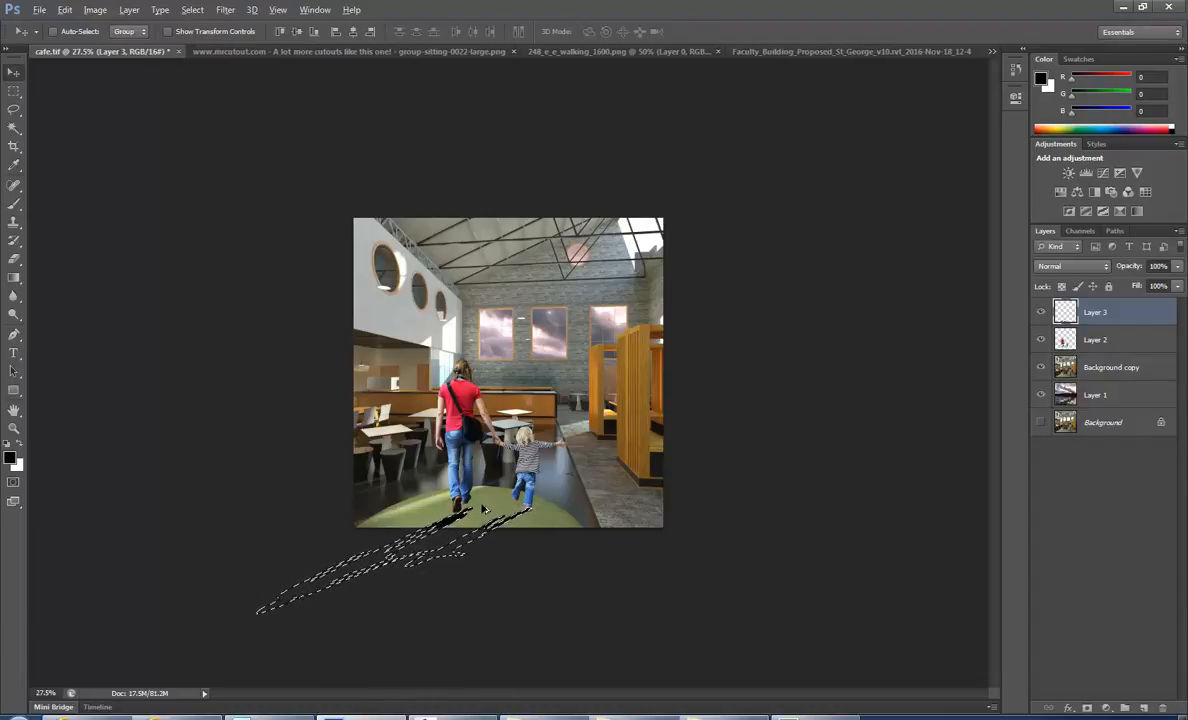
- Move the black shadow slightly so it meets the shoes of the woman and the child
{"action": "scroll", "coordinate": [483, 510], "scroll_direction": "up", "scroll_amount": 5}
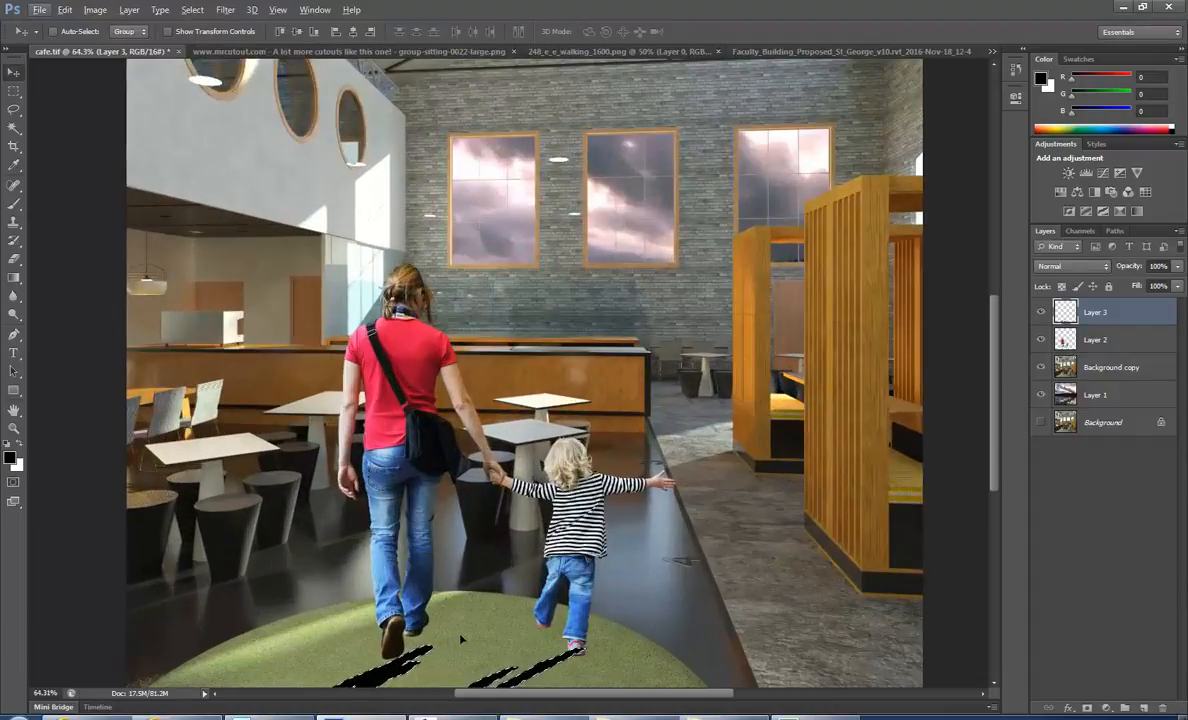
{"action": "scroll", "coordinate": [461, 640], "scroll_direction": "up", "scroll_amount": 4}
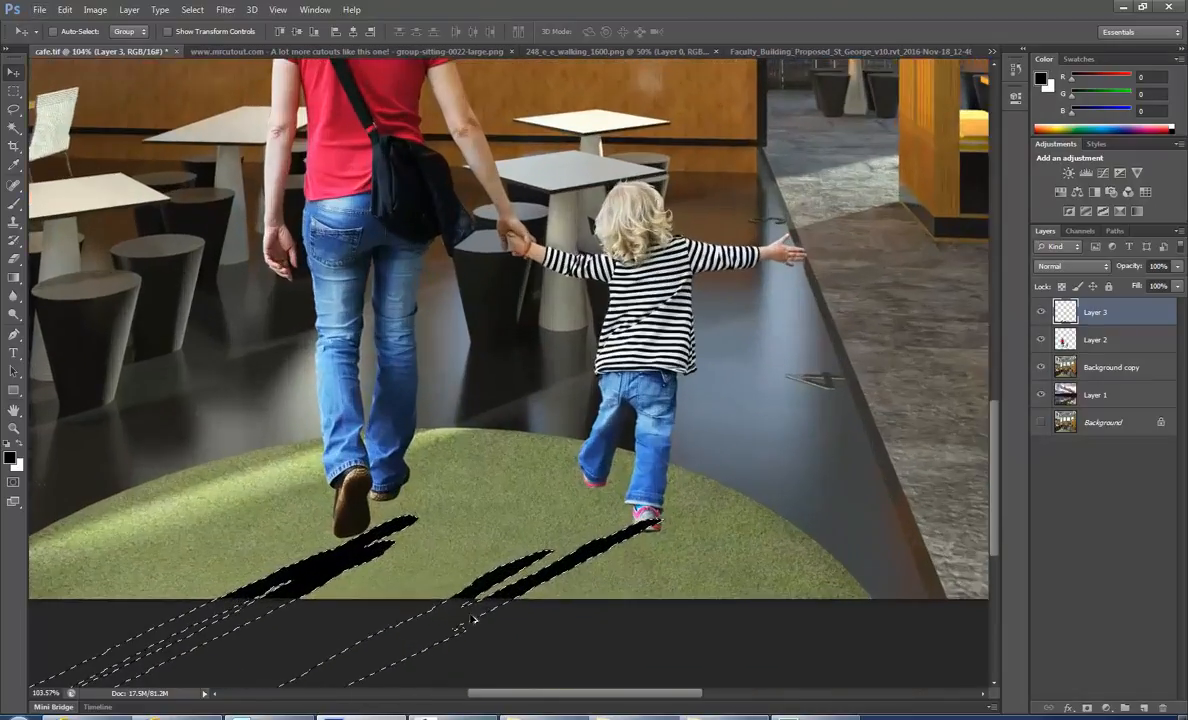
{"action": "mouse_move", "coordinate": [363, 551]}
{"action": "left_mouse_down"}
{"action": "mouse_move", "coordinate": [360, 505]}
{"action": "mouse_move", "coordinate": [351, 550]}
{"action": "mouse_move", "coordinate": [370, 528]}
{"action": "left_mouse_up"}
{"action": "left_click_drag", "start_coordinate": [577, 558], "coordinate": [626, 537]}
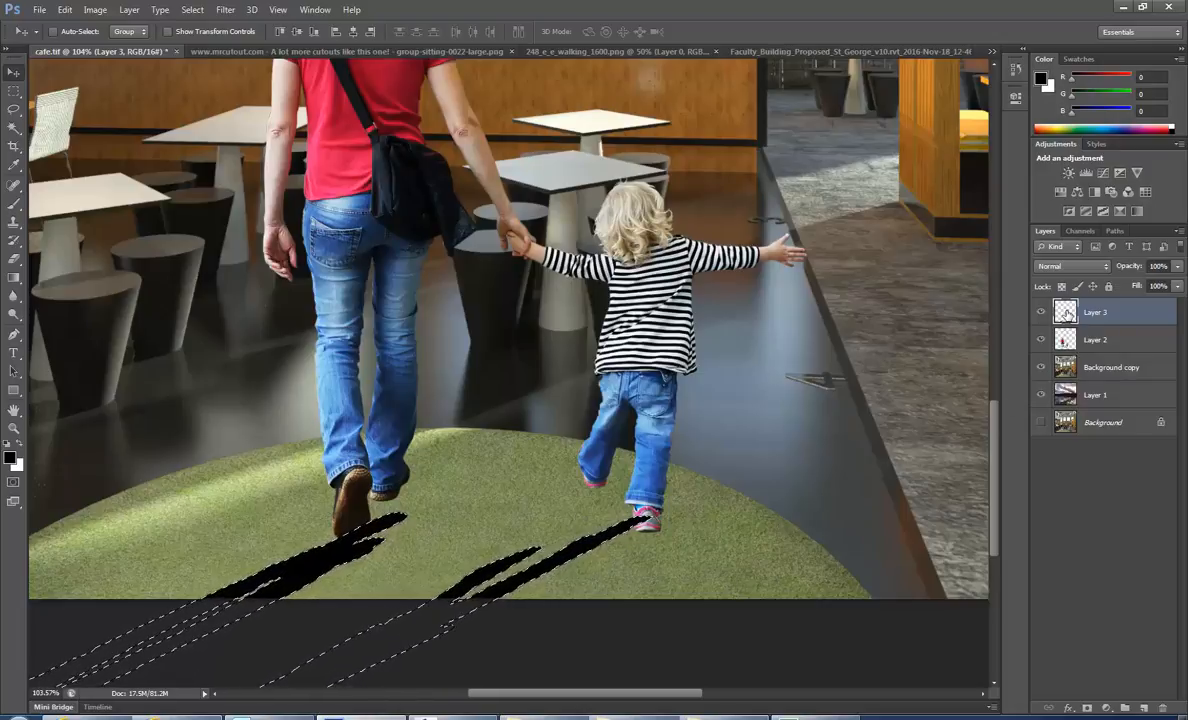
- Place shadow Layer 3 below figure Layer 2, nudge the shadow against the child's standing shoe, and deselect it
{"action": "left_click_drag", "start_coordinate": [1066, 313], "coordinate": [1064, 352]}
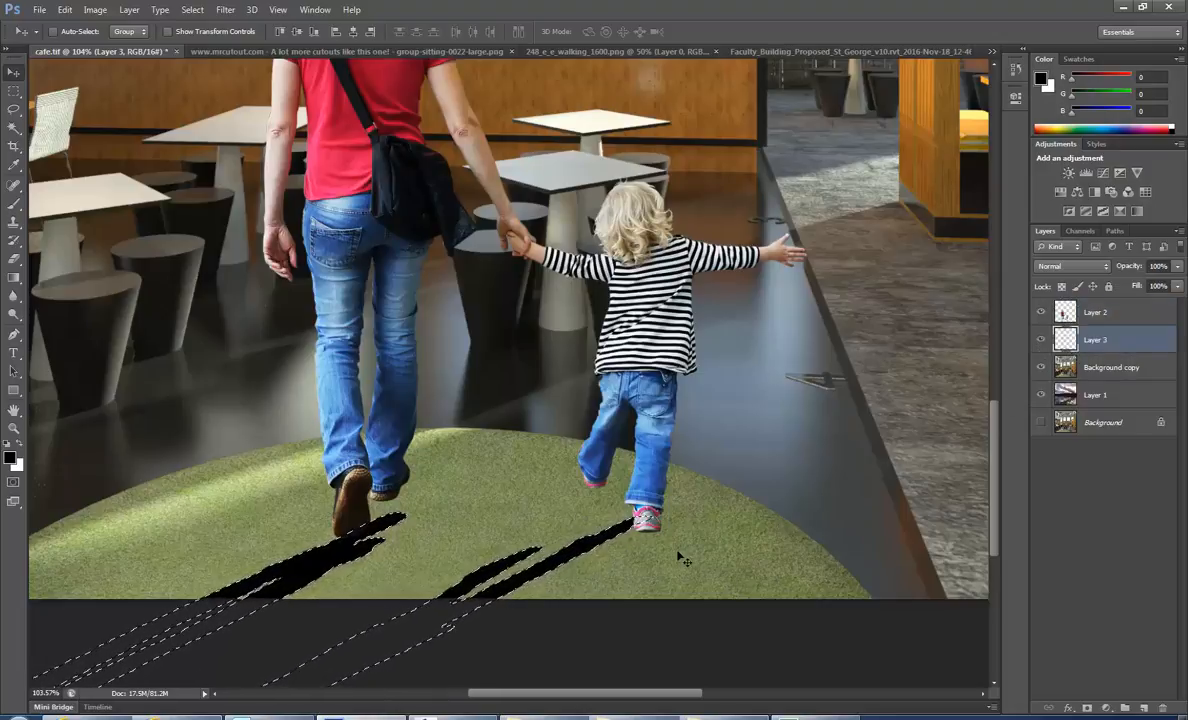
{"action": "left_click_drag", "start_coordinate": [617, 541], "coordinate": [614, 544]}
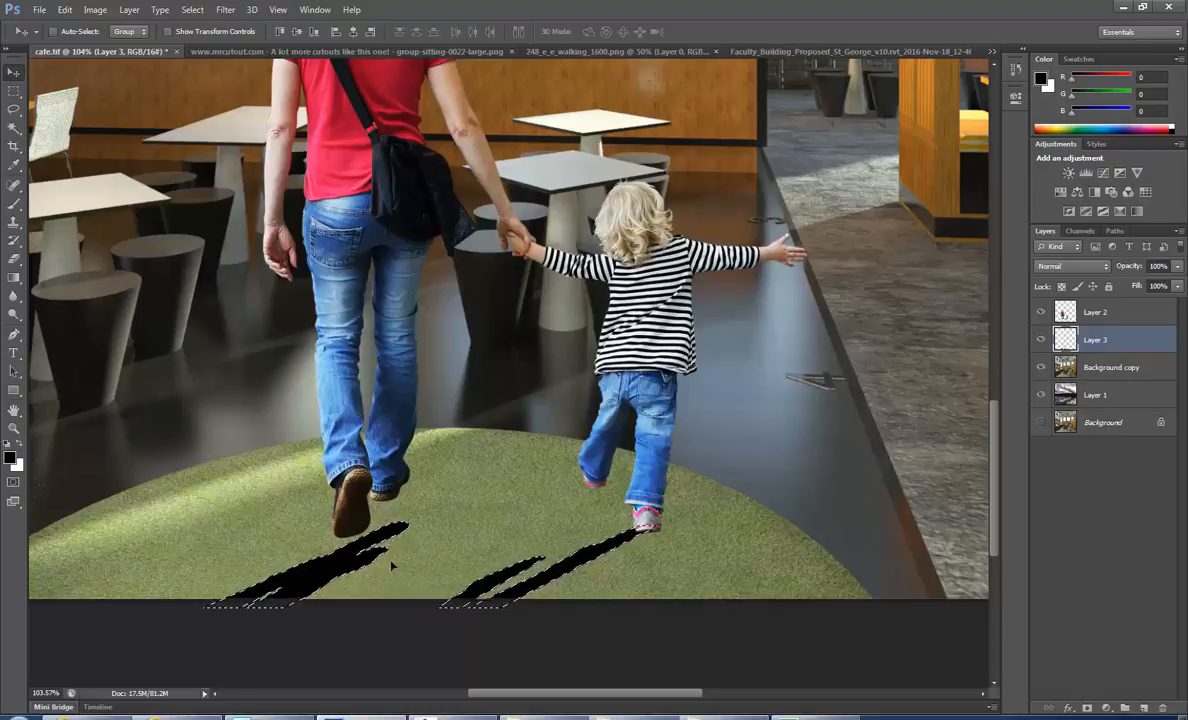
{"action": "scroll", "coordinate": [393, 594], "scroll_direction": "up", "scroll_amount": 3}
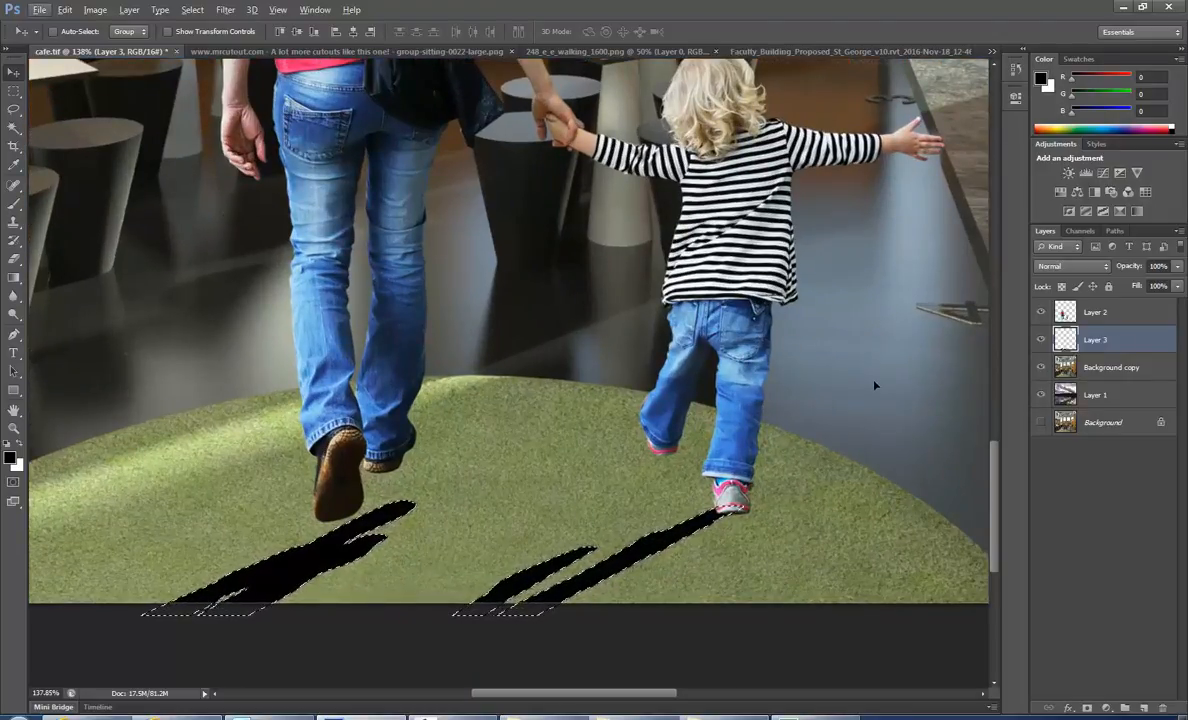
{"action": "key", "text": "ctrl+d"}
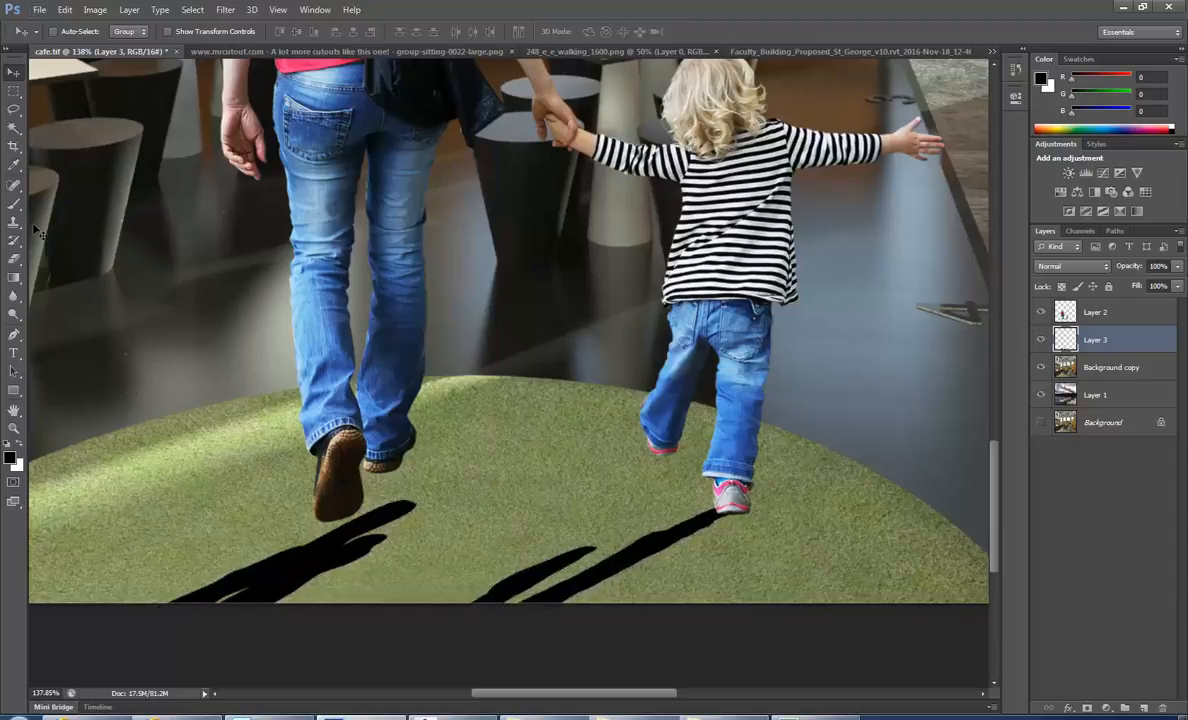
- With a hard 15 px black brush, thicken and extend the shadow of the child's raised leg
{"action": "left_click", "coordinate": [12, 206]}
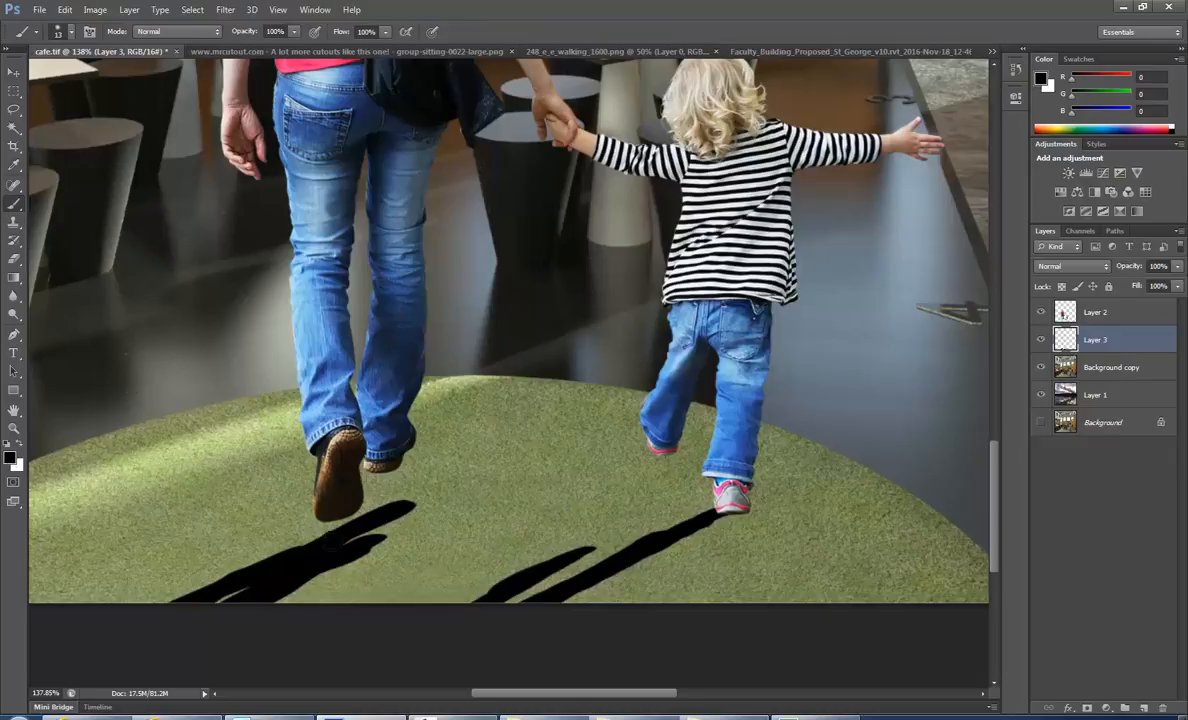
{"action": "right_click", "coordinate": [558, 571]}
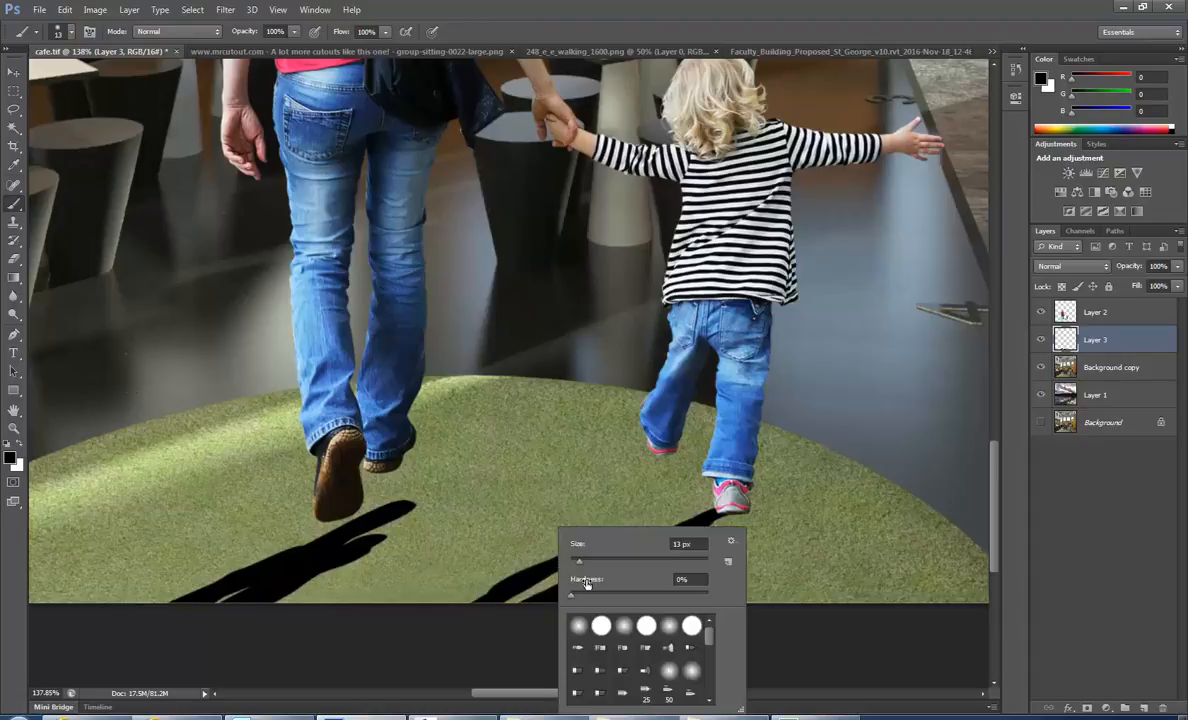
{"action": "left_click_drag", "start_coordinate": [572, 597], "coordinate": [708, 594]}
{"action": "left_click_drag", "start_coordinate": [580, 566], "coordinate": [583, 566]}
{"action": "left_click", "coordinate": [541, 575]}
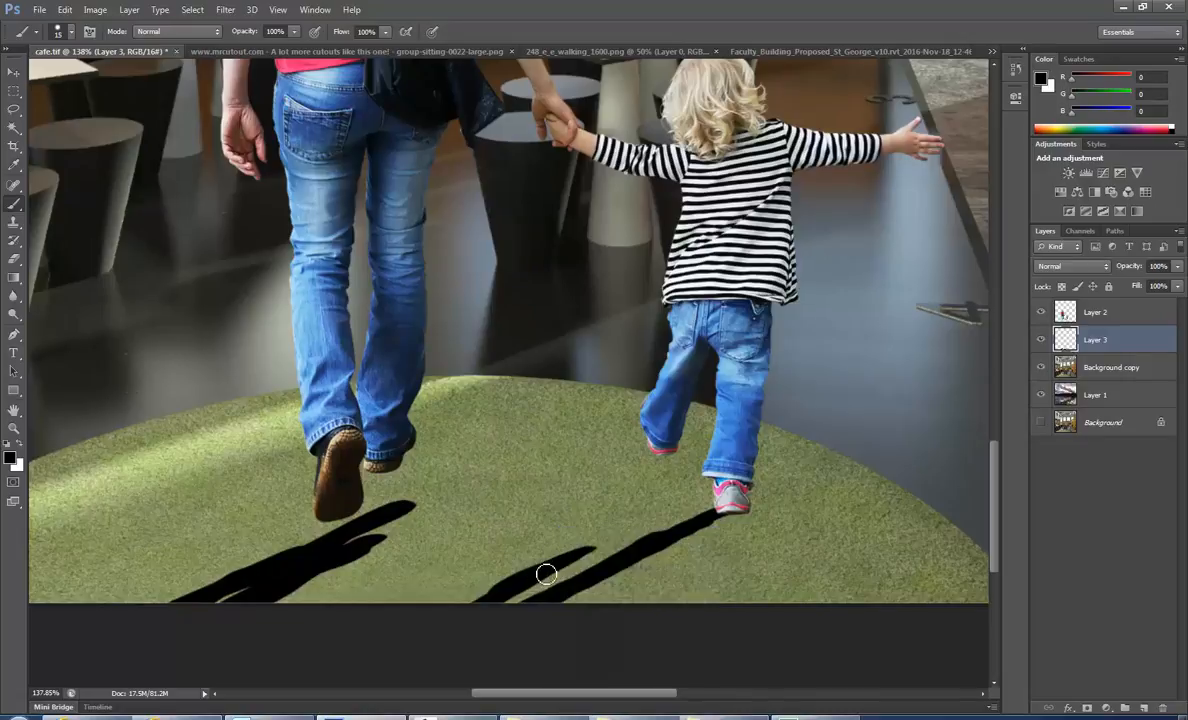
{"action": "mouse_move", "coordinate": [592, 547]}
{"action": "left_mouse_down"}
{"action": "mouse_move", "coordinate": [542, 572]}
{"action": "mouse_move", "coordinate": [593, 546]}
{"action": "mouse_move", "coordinate": [529, 574]}
{"action": "left_mouse_up"}
{"action": "scroll", "coordinate": [537, 576], "scroll_direction": "up", "scroll_amount": 1}
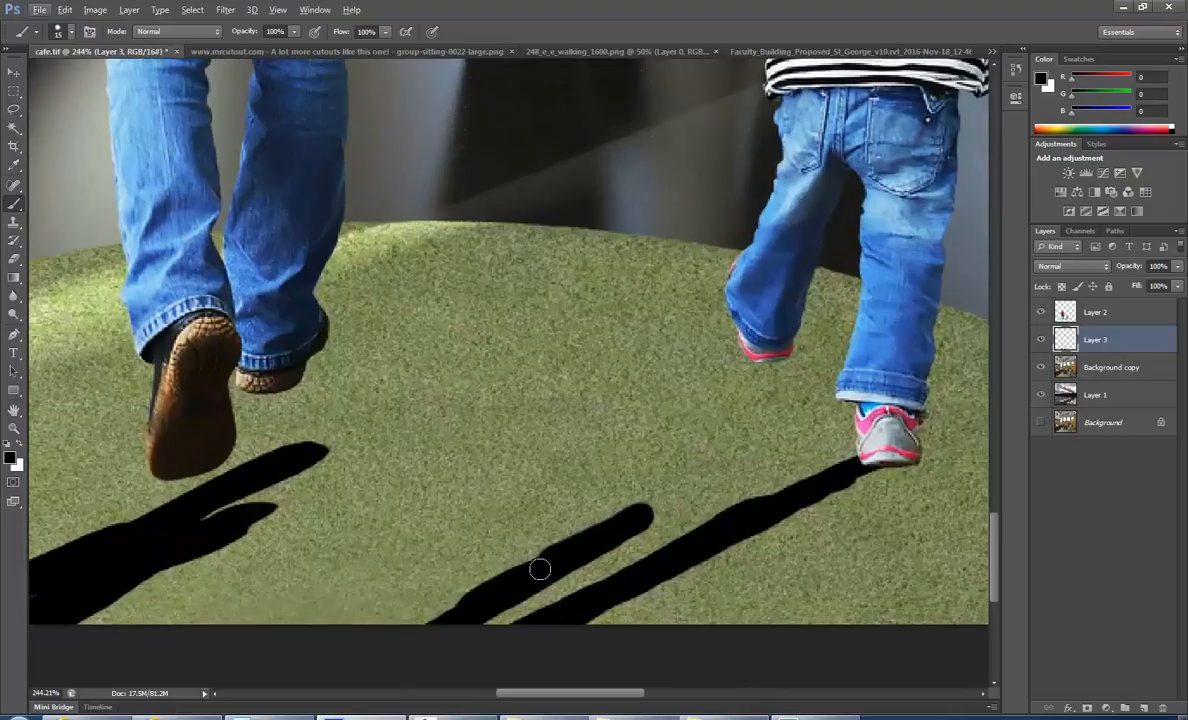
{"action": "mouse_move", "coordinate": [533, 562]}
{"action": "left_mouse_down"}
{"action": "mouse_move", "coordinate": [506, 582]}
{"action": "mouse_move", "coordinate": [626, 516]}
{"action": "mouse_move", "coordinate": [517, 568]}
{"action": "left_mouse_up"}
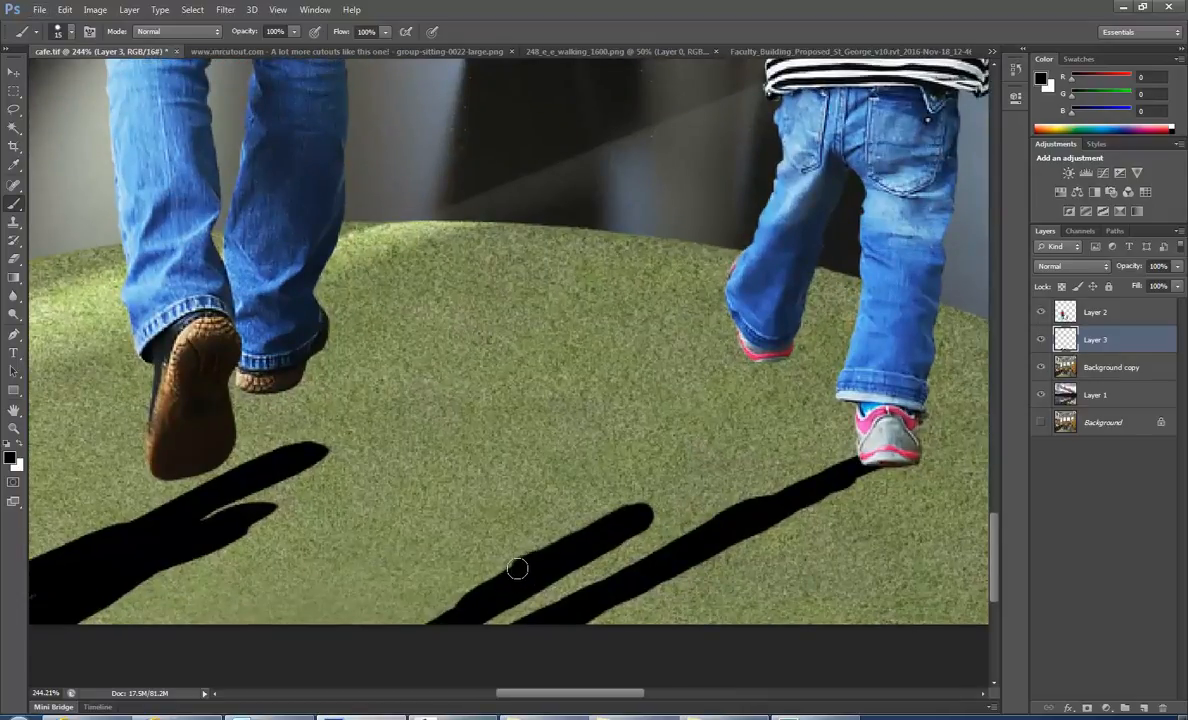
{"action": "mouse_move", "coordinate": [631, 517]}
{"action": "left_mouse_down"}
{"action": "mouse_move", "coordinate": [719, 456]}
{"action": "mouse_move", "coordinate": [628, 537]}
{"action": "mouse_move", "coordinate": [512, 589]}
{"action": "left_mouse_up"}
{"action": "scroll", "coordinate": [583, 498], "scroll_direction": "down", "scroll_amount": 4}
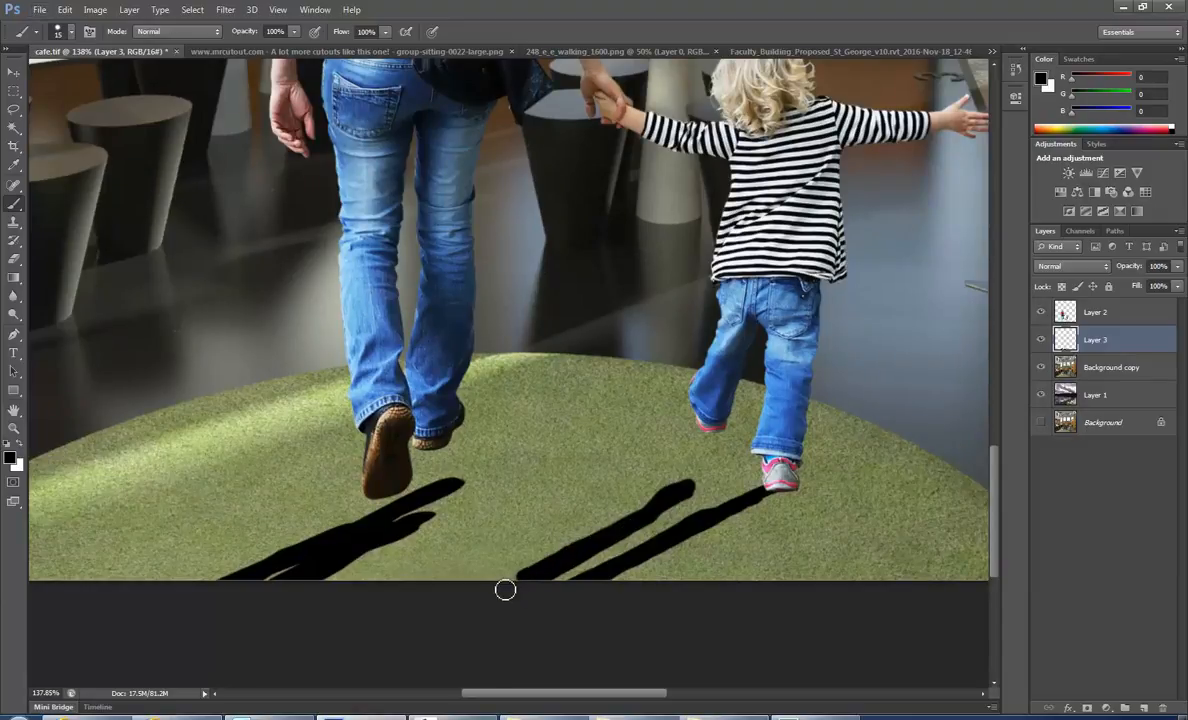
- Paint black beneath the woman's raised shoe and along the upper edge of her shadow to join it to the sole
{"action": "scroll", "coordinate": [299, 533], "scroll_direction": "up", "scroll_amount": 5}
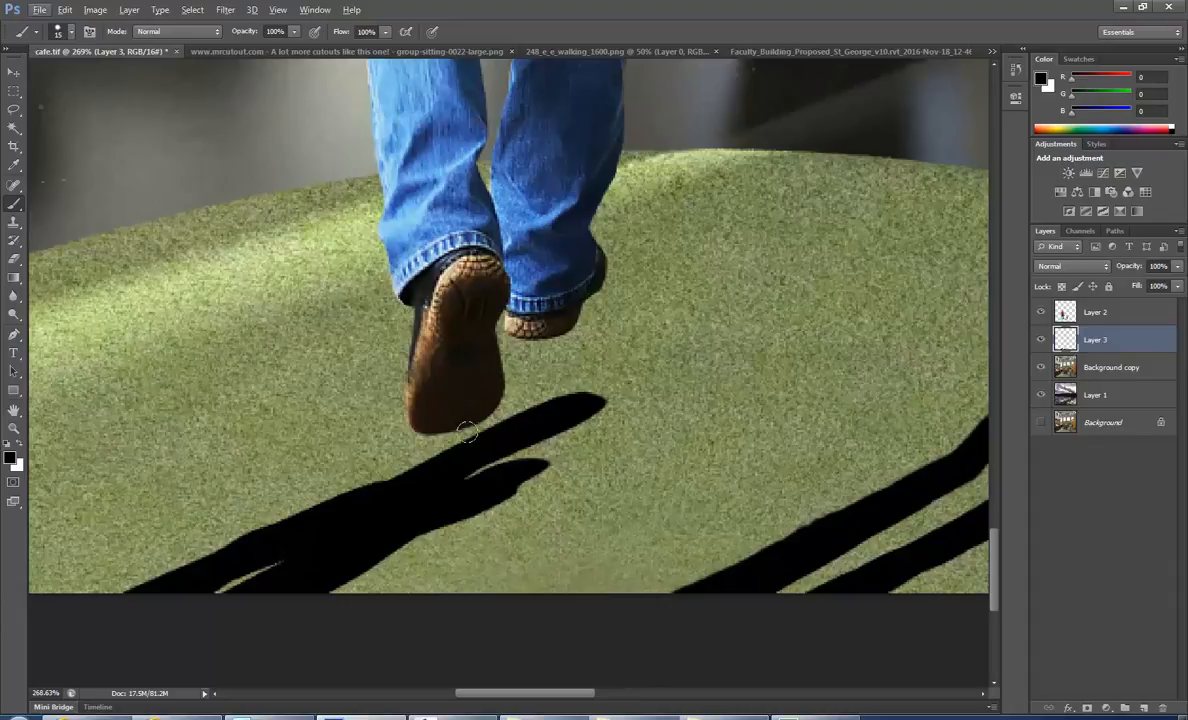
{"action": "left_click_drag", "start_coordinate": [464, 431], "coordinate": [431, 457]}
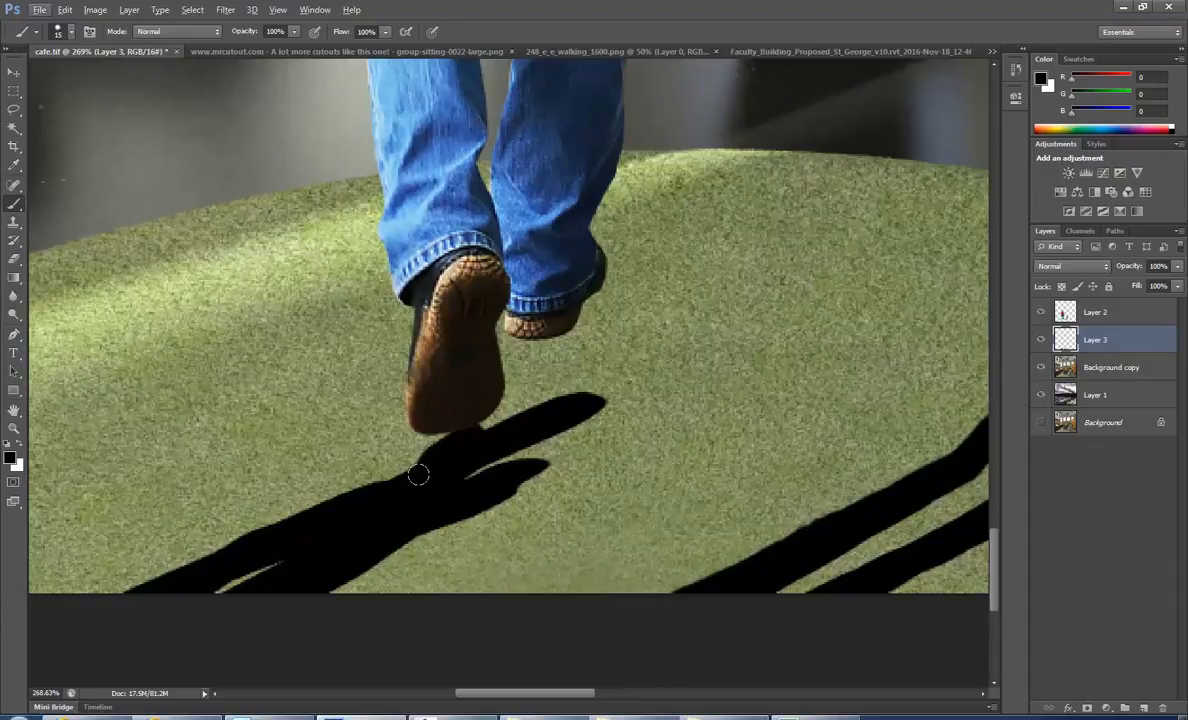
{"action": "left_click", "coordinate": [400, 477]}
{"action": "mouse_move", "coordinate": [460, 425]}
{"action": "left_mouse_down"}
{"action": "mouse_move", "coordinate": [330, 452]}
{"action": "mouse_move", "coordinate": [257, 530]}
{"action": "mouse_move", "coordinate": [85, 617]}
{"action": "mouse_move", "coordinate": [286, 511]}
{"action": "mouse_move", "coordinate": [348, 493]}
{"action": "left_mouse_up"}
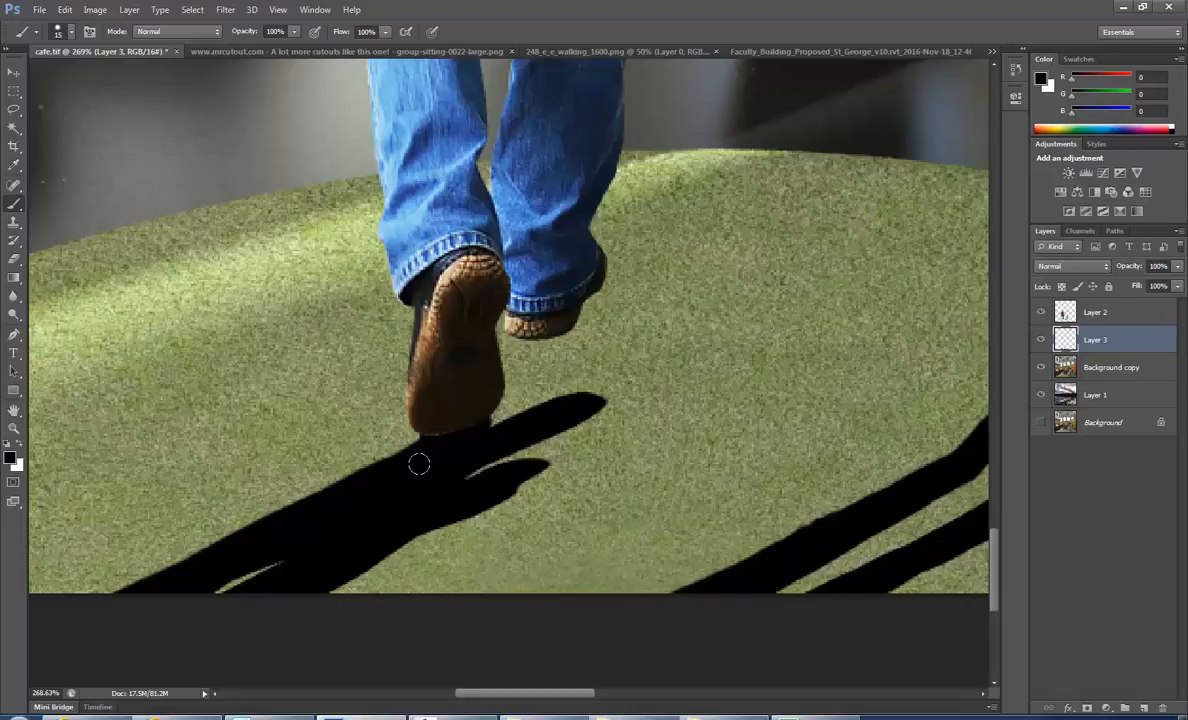
{"action": "scroll", "coordinate": [398, 480], "scroll_direction": "down", "scroll_amount": 3}
{"action": "key", "text": "alt"}
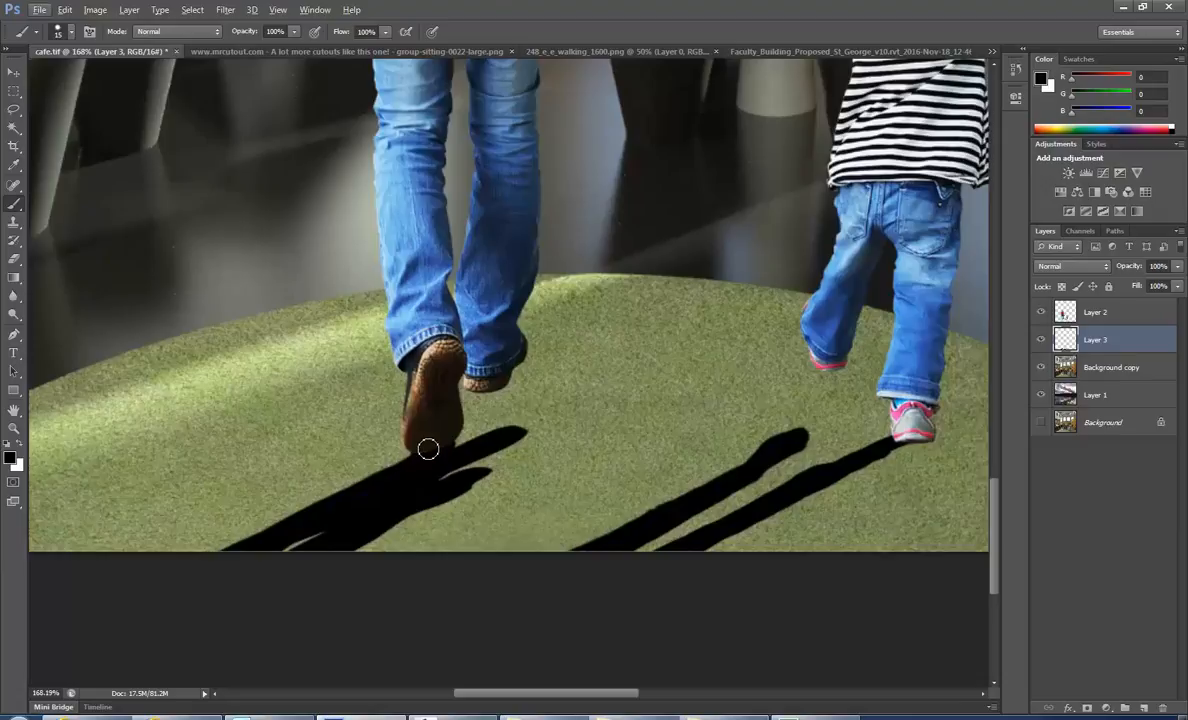
{"action": "mouse_move", "coordinate": [400, 462]}
{"action": "left_mouse_down"}
{"action": "mouse_move", "coordinate": [416, 459]}
{"action": "mouse_move", "coordinate": [268, 539]}
{"action": "left_mouse_up"}
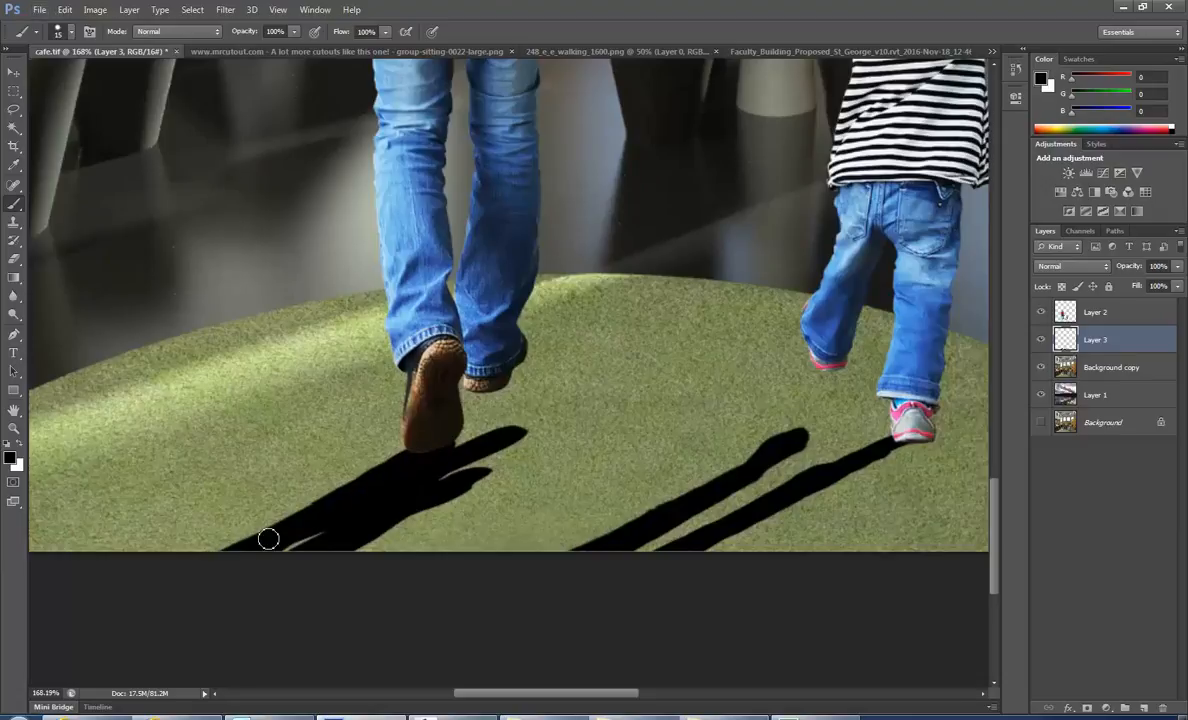
- Erase the extra foot shape and smooth the lower edge of the woman's shadow with a 13 px eraser
{"action": "left_click", "coordinate": [15, 260]}
{"action": "left_click_drag", "start_coordinate": [495, 472], "coordinate": [431, 526]}
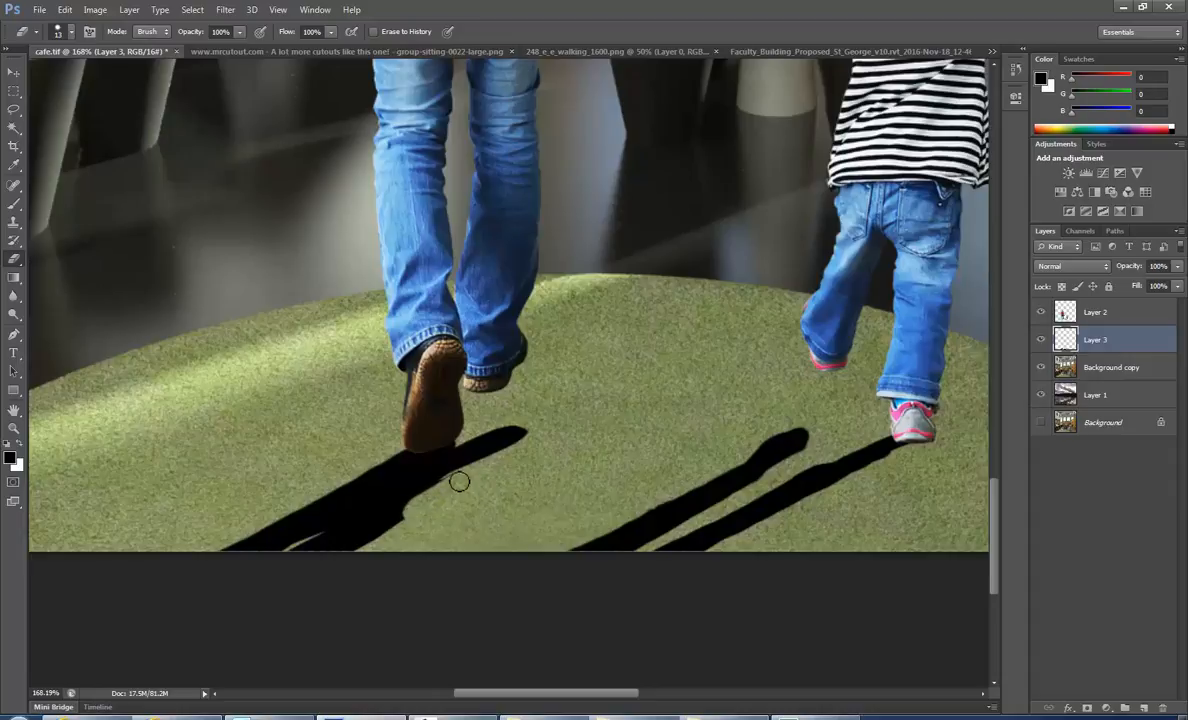
{"action": "left_click_drag", "start_coordinate": [401, 514], "coordinate": [395, 537]}
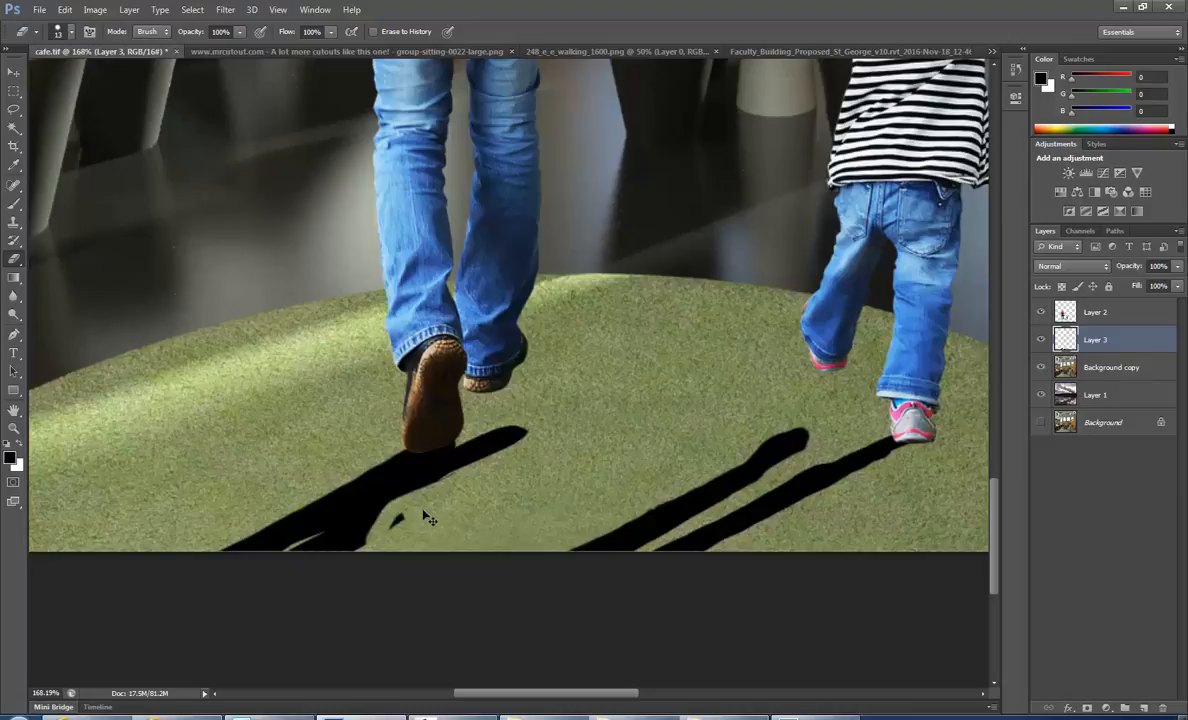
{"action": "key", "text": "ctrl+z"}
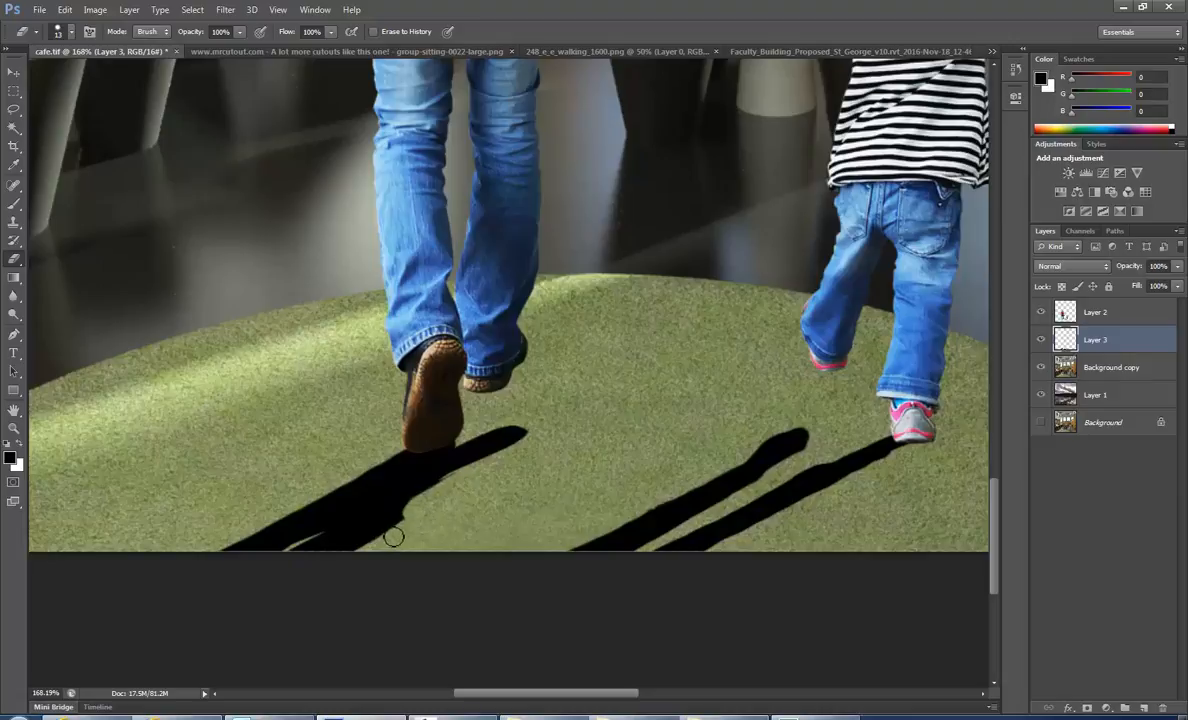
{"action": "left_click_drag", "start_coordinate": [402, 515], "coordinate": [361, 559]}
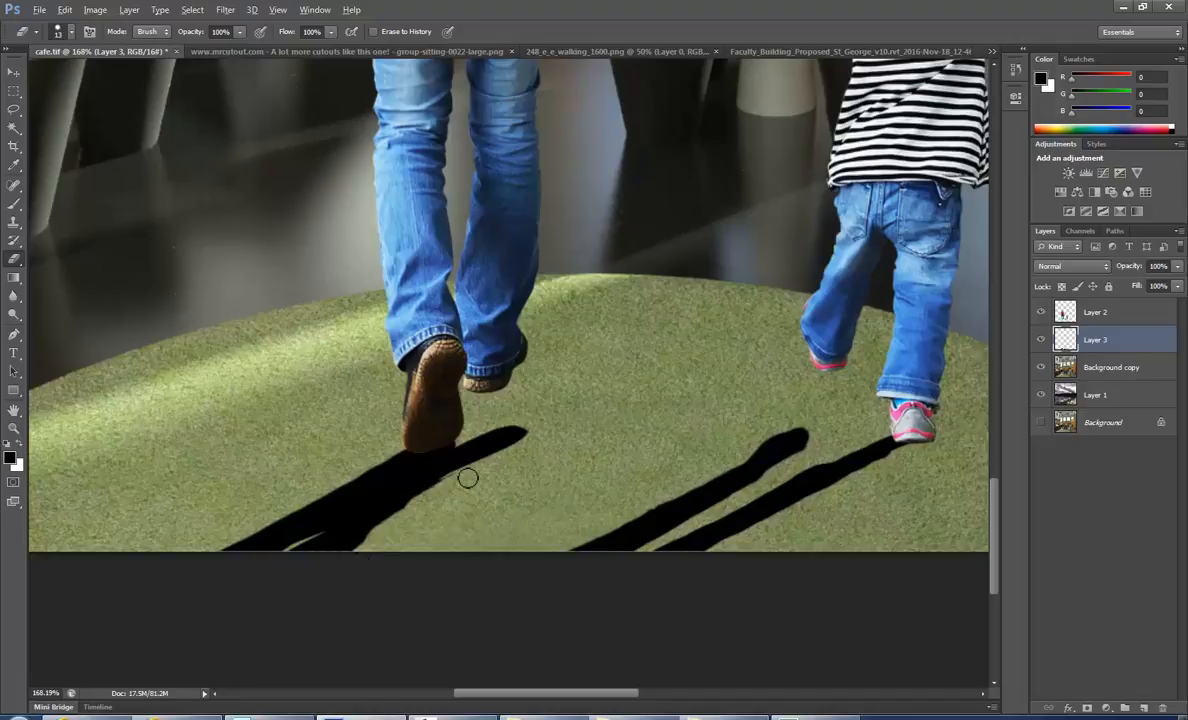
- Set the shadow layer's blend mode to Multiply and lower its opacity to 52%
{"action": "scroll", "coordinate": [470, 484], "scroll_direction": "down", "scroll_amount": 10}
{"action": "scroll", "coordinate": [477, 493], "scroll_direction": "down", "scroll_amount": 1}
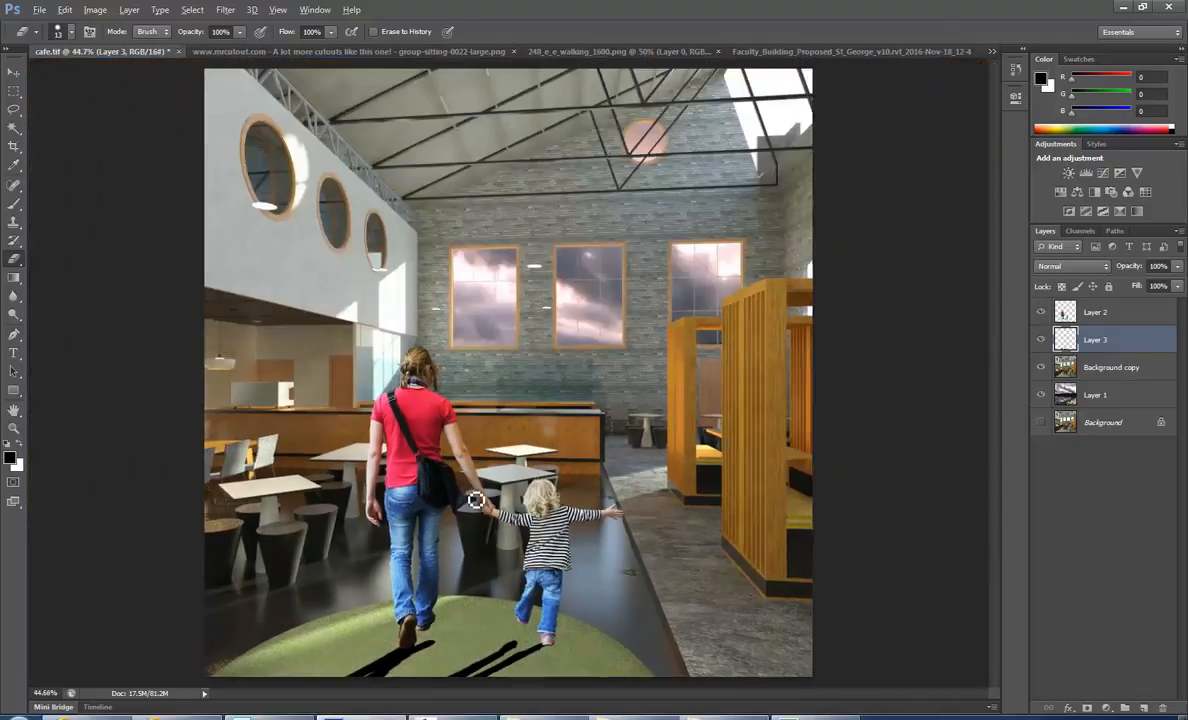
{"action": "scroll", "coordinate": [419, 672], "scroll_direction": "up", "scroll_amount": 8}
{"action": "scroll", "coordinate": [445, 630], "scroll_direction": "down", "scroll_amount": 2}
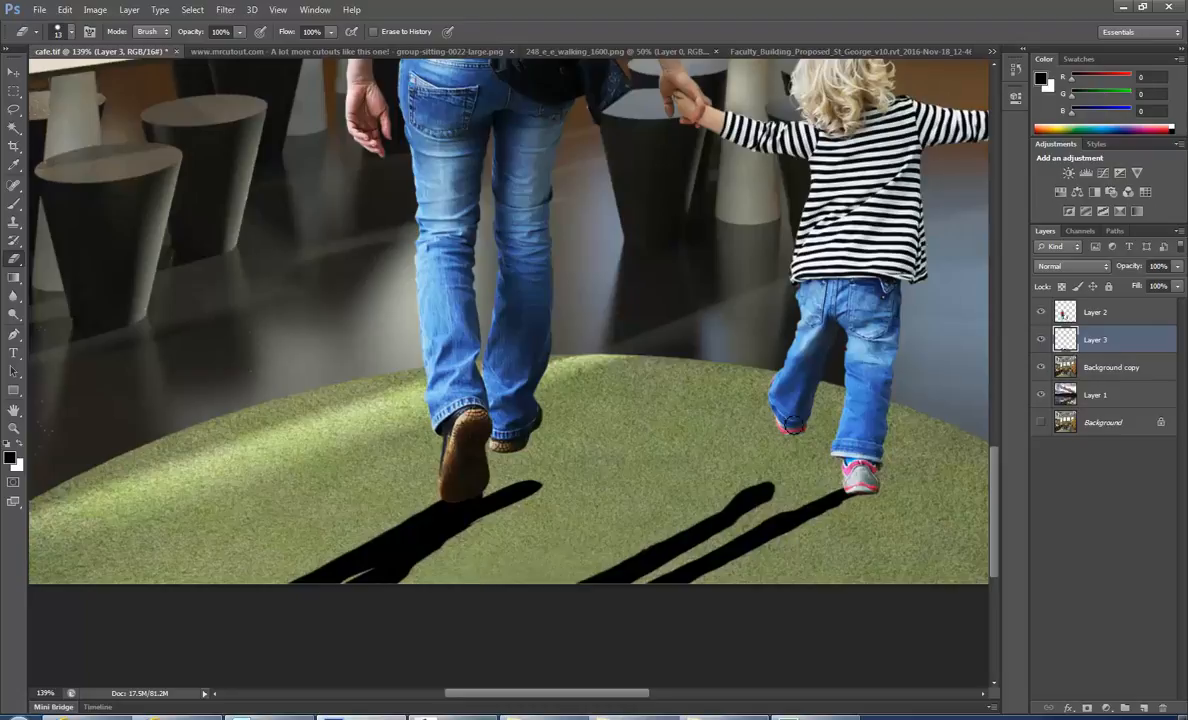
{"action": "left_click", "coordinate": [1106, 267]}
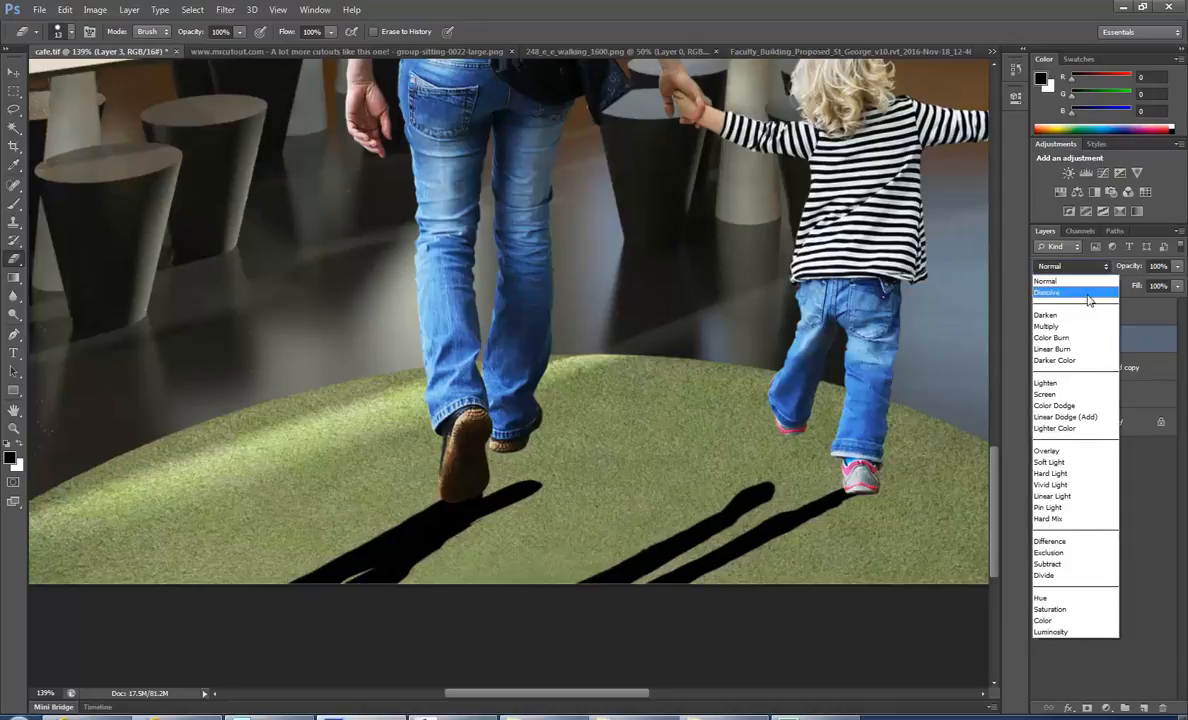
{"action": "left_click", "coordinate": [1058, 328]}
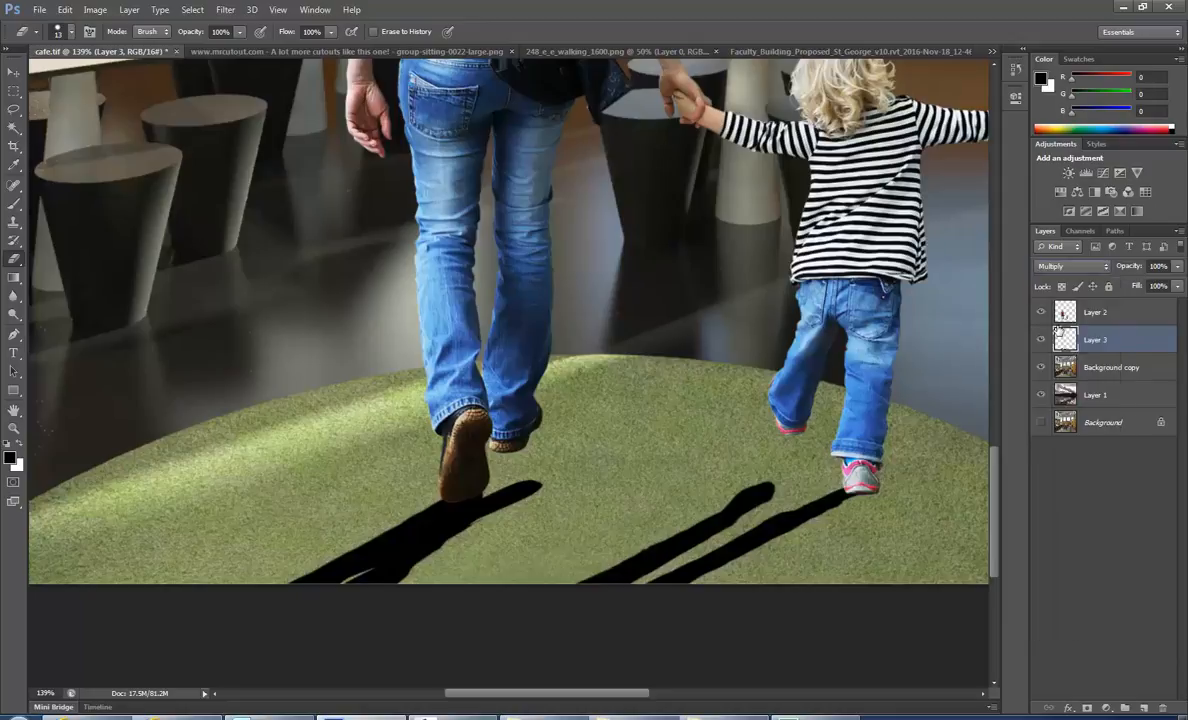
{"action": "left_click", "coordinate": [1176, 268]}
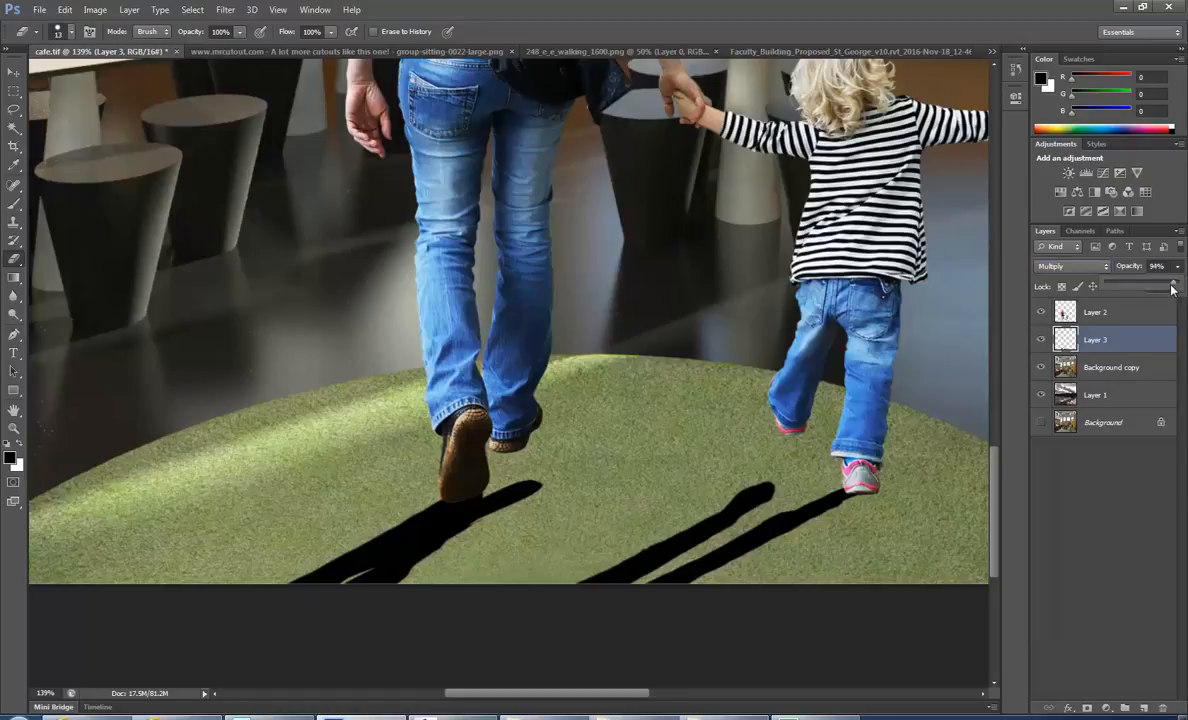
{"action": "left_click_drag", "start_coordinate": [1179, 287], "coordinate": [1159, 292]}
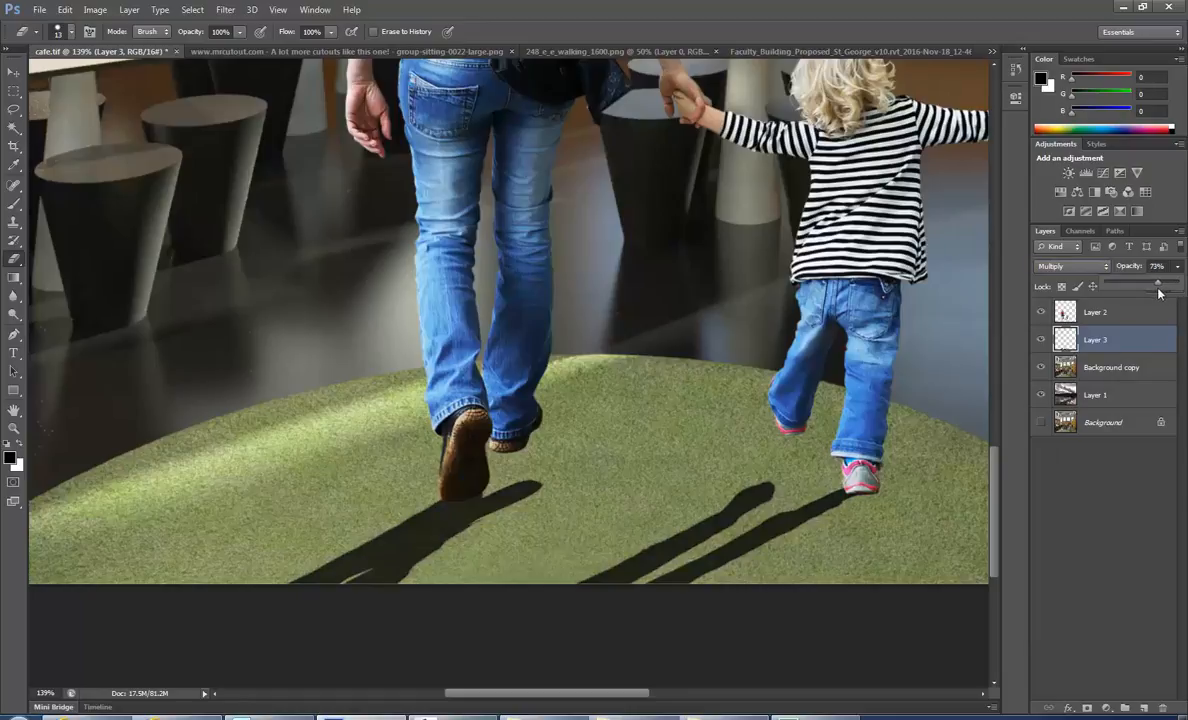
{"action": "left_click_drag", "start_coordinate": [1153, 292], "coordinate": [1151, 292]}
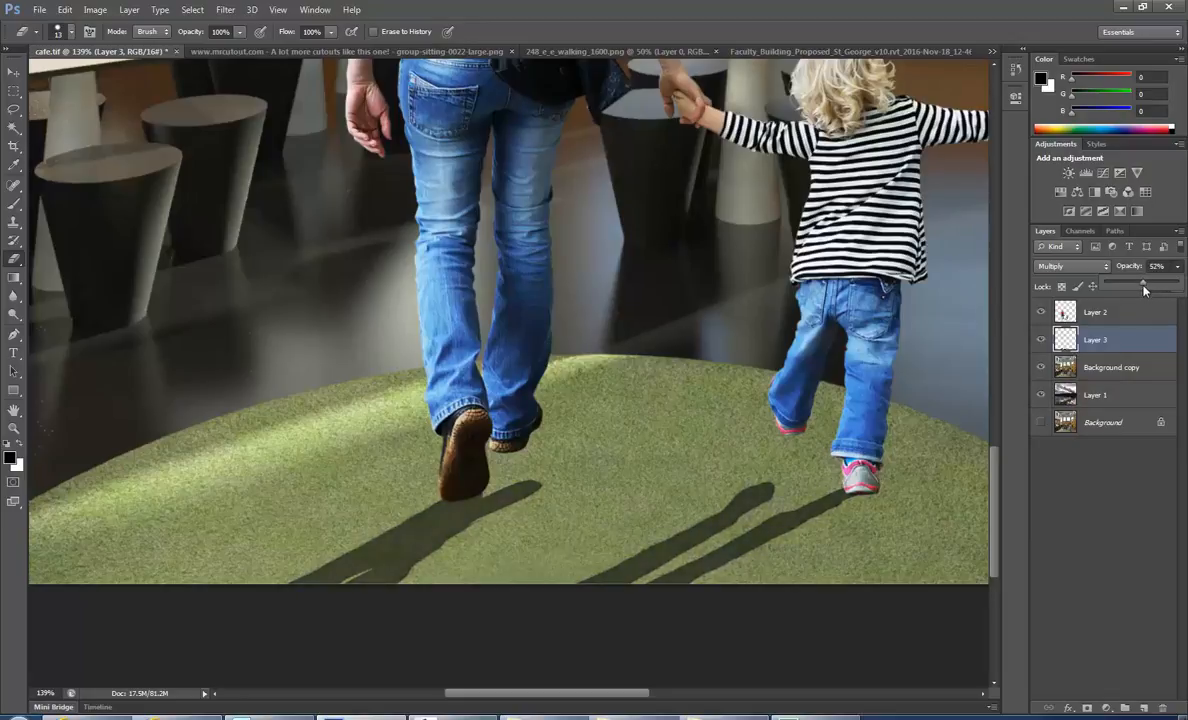
- Lower the cast shadow layer's opacity to 22%
{"action": "left_click_drag", "start_coordinate": [1137, 287], "coordinate": [1135, 287]}
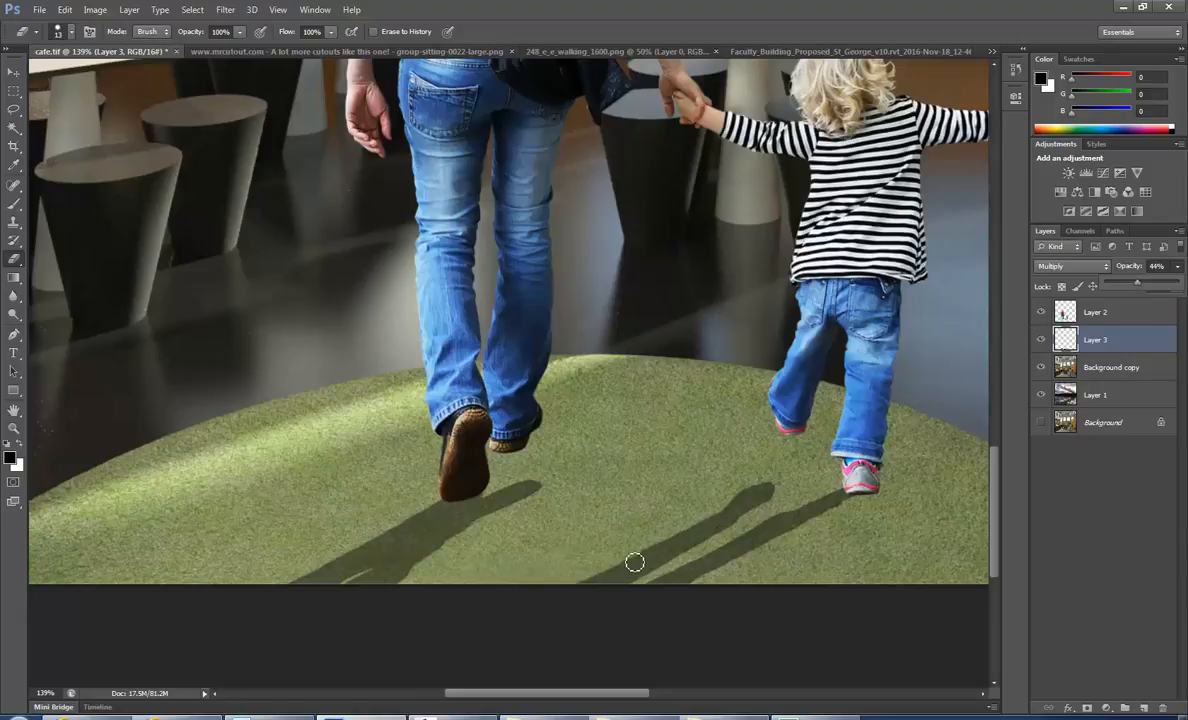
{"action": "scroll", "coordinate": [500, 496], "scroll_direction": "down", "scroll_amount": 5}
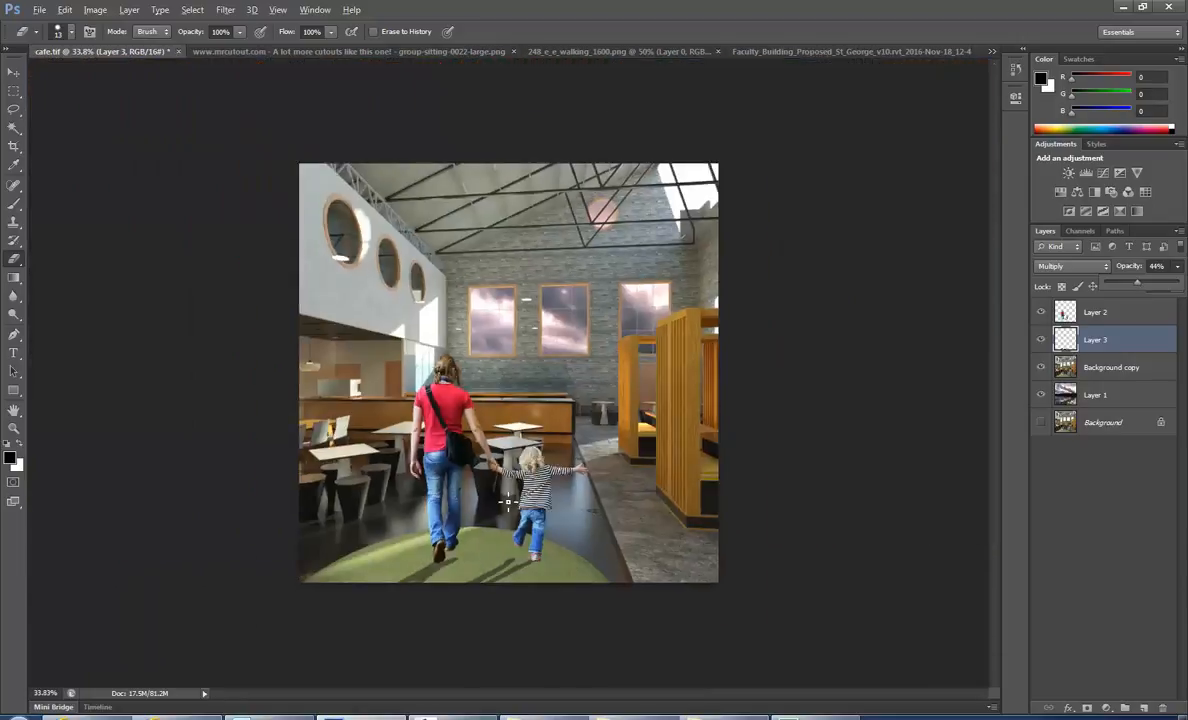
{"action": "key", "text": "alt"}
{"action": "left_click_drag", "start_coordinate": [1137, 288], "coordinate": [1120, 287]}
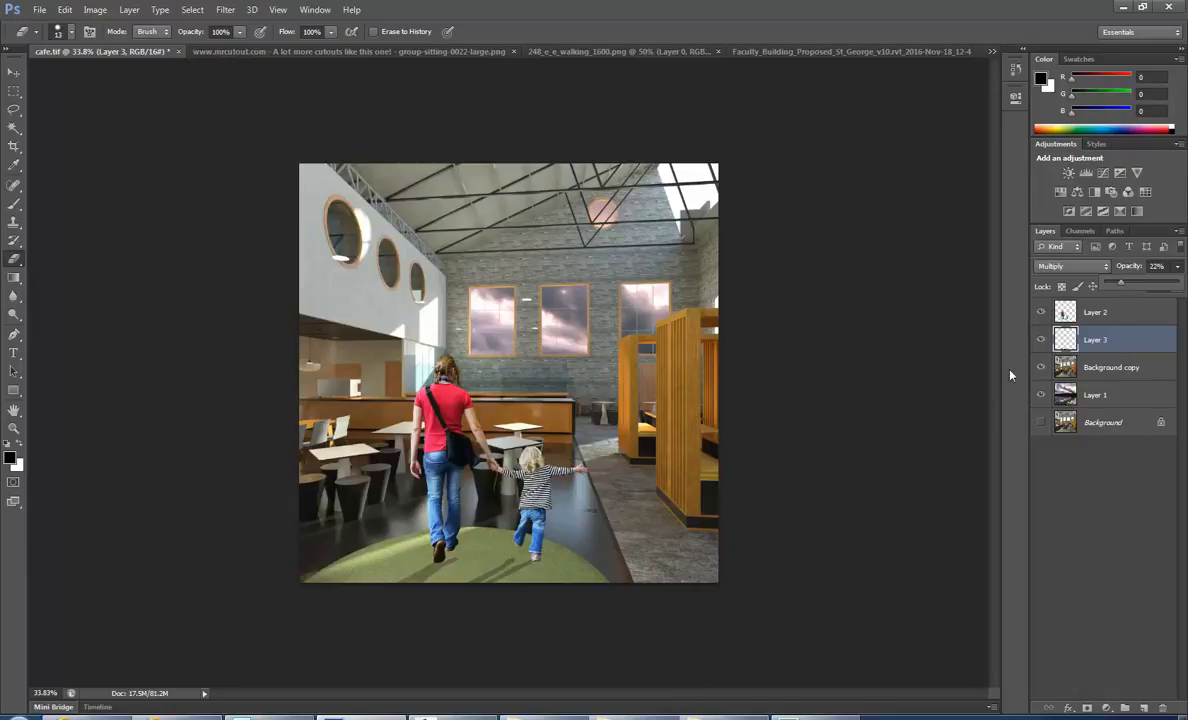
- On a new layer above the cast shadows, paint black beneath the child's and woman's shoes with a soft 32 px brush at 22% hardness
{"action": "scroll", "coordinate": [379, 606], "scroll_direction": "up", "scroll_amount": 5}
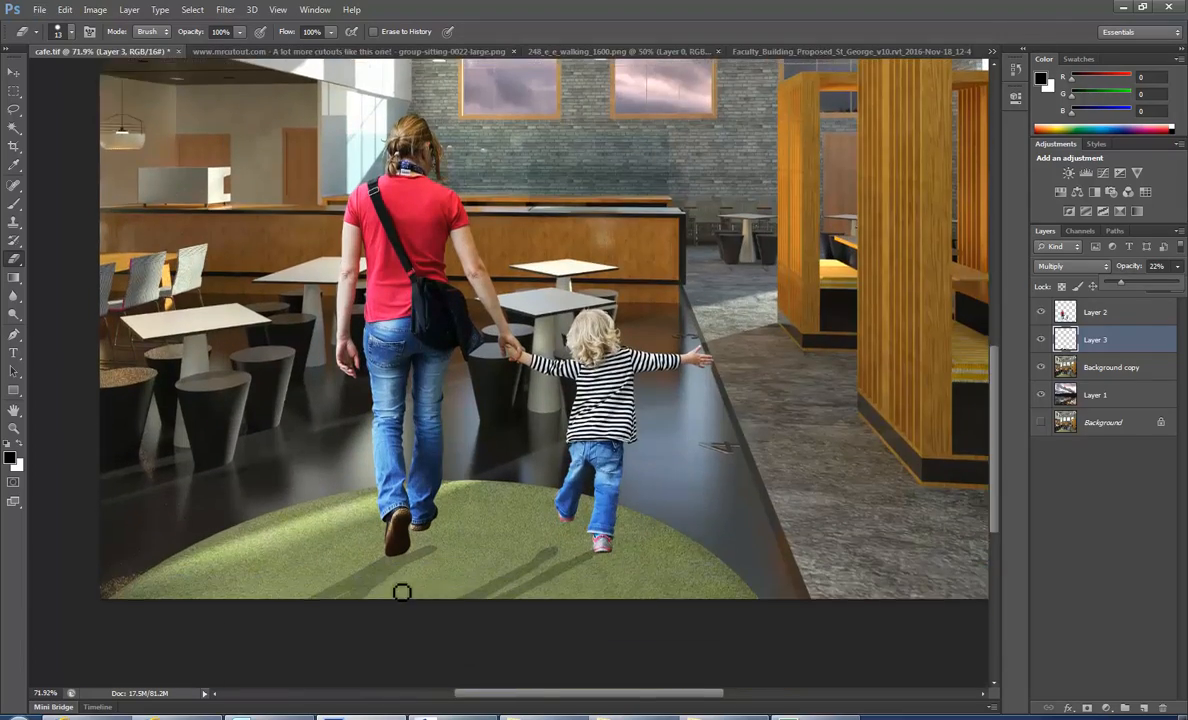
{"action": "scroll", "coordinate": [395, 590], "scroll_direction": "up", "scroll_amount": 4}
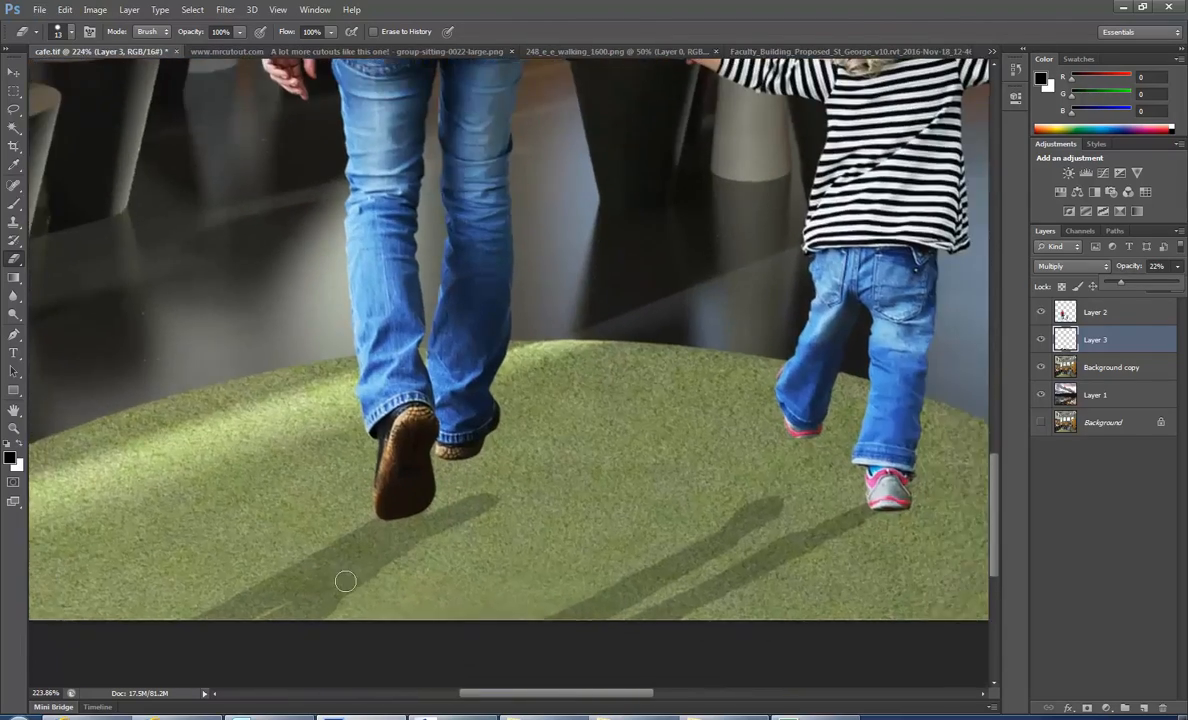
{"action": "scroll", "coordinate": [408, 451], "scroll_direction": "up", "scroll_amount": 1}
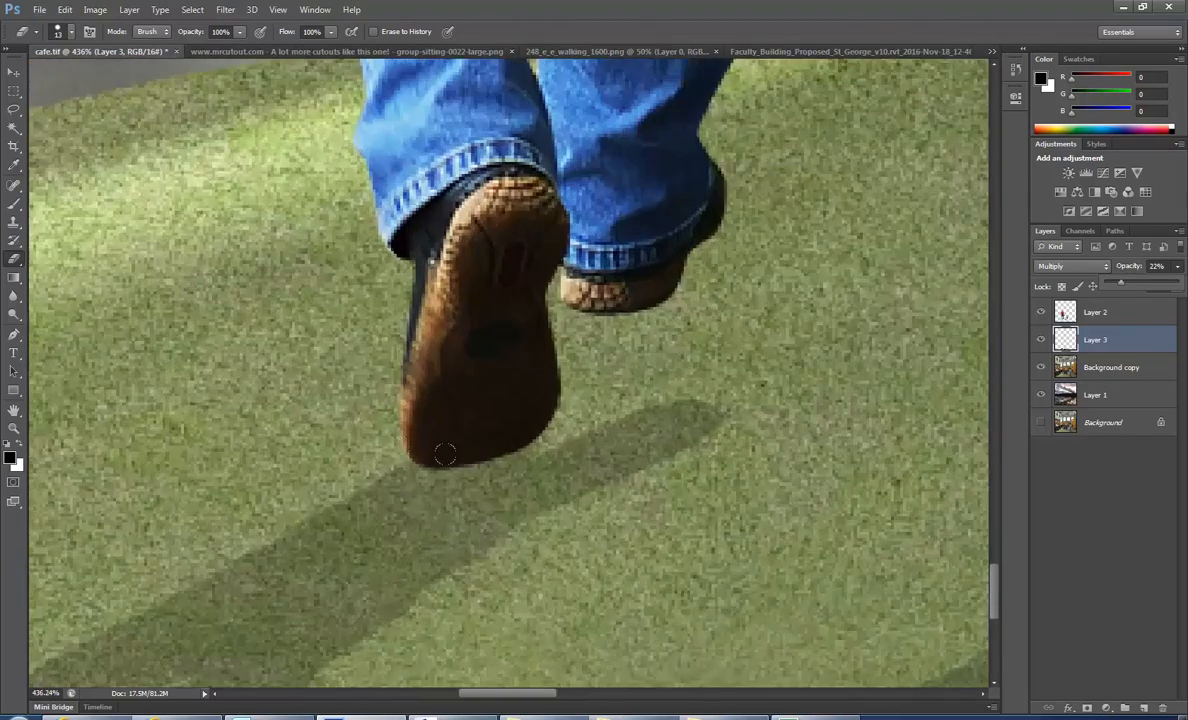
{"action": "scroll", "coordinate": [513, 415], "scroll_direction": "down", "scroll_amount": 5}
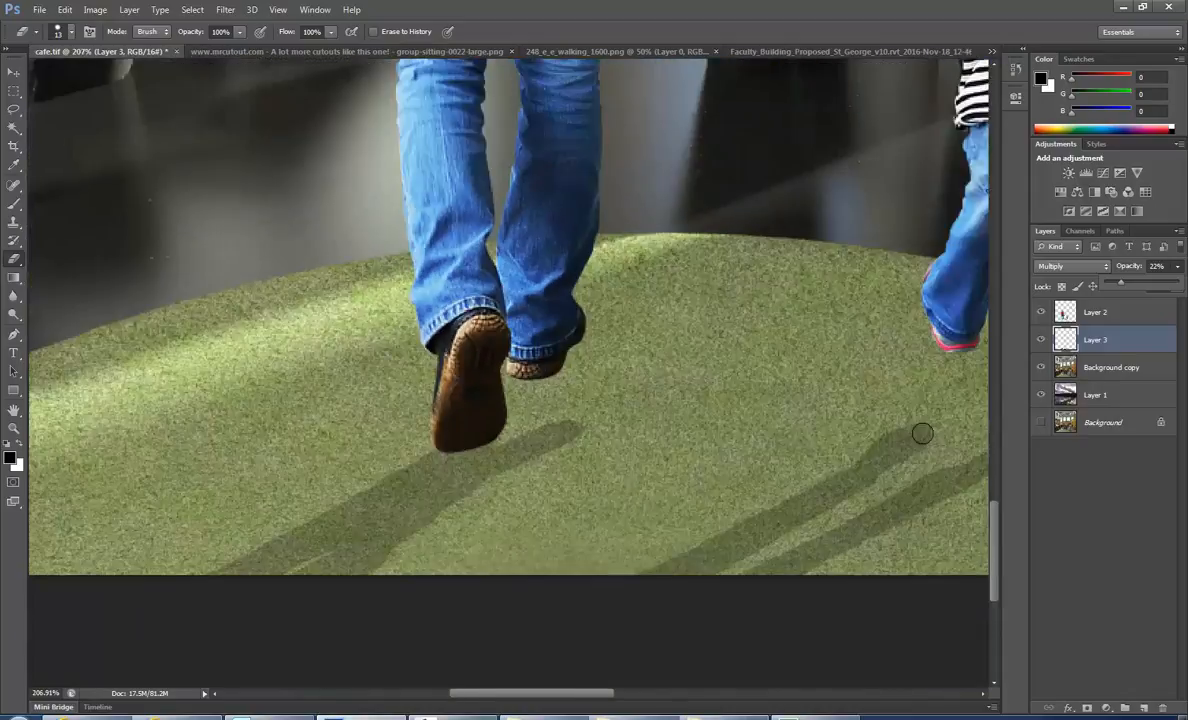
{"action": "scroll", "coordinate": [556, 444], "scroll_direction": "down", "scroll_amount": 3}
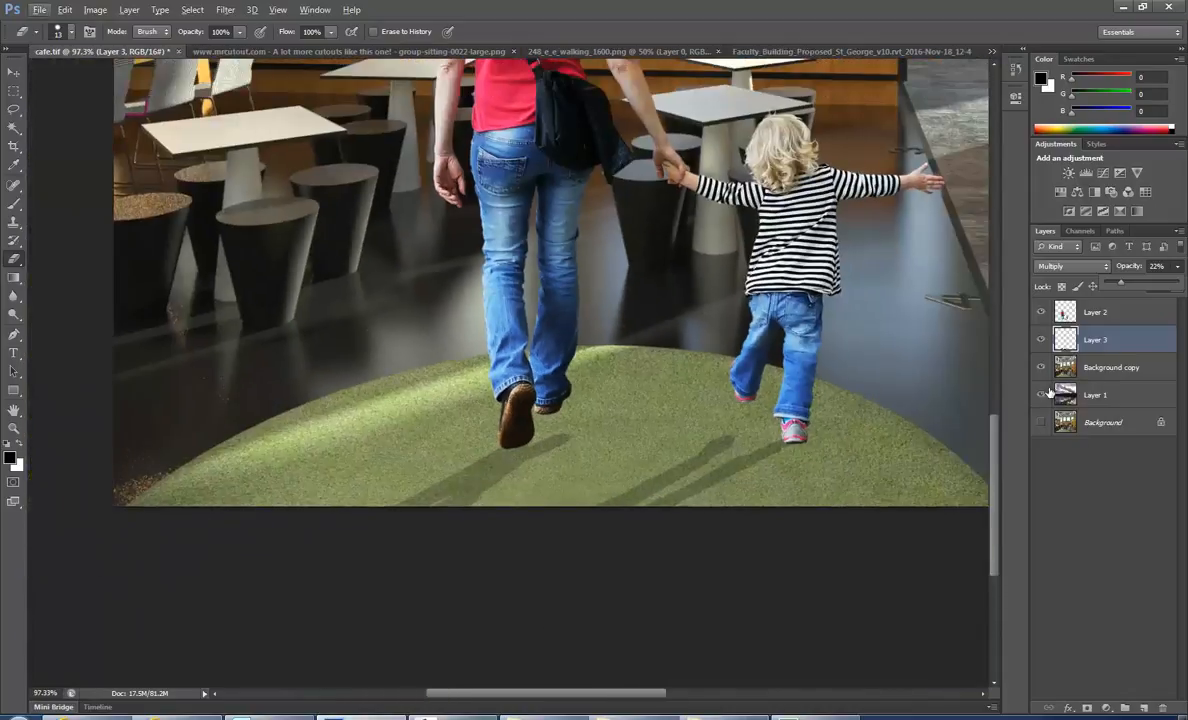
{"action": "key", "text": "ctrl+shift+alt+n"}
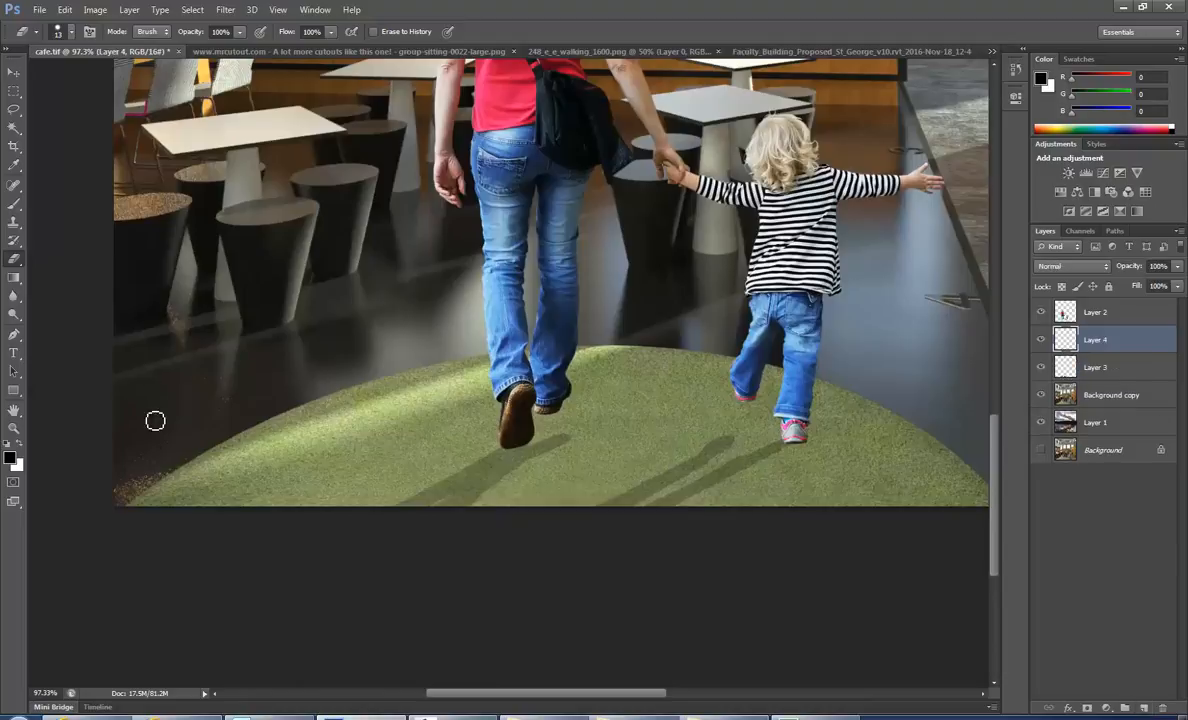
{"action": "left_click", "coordinate": [13, 204]}
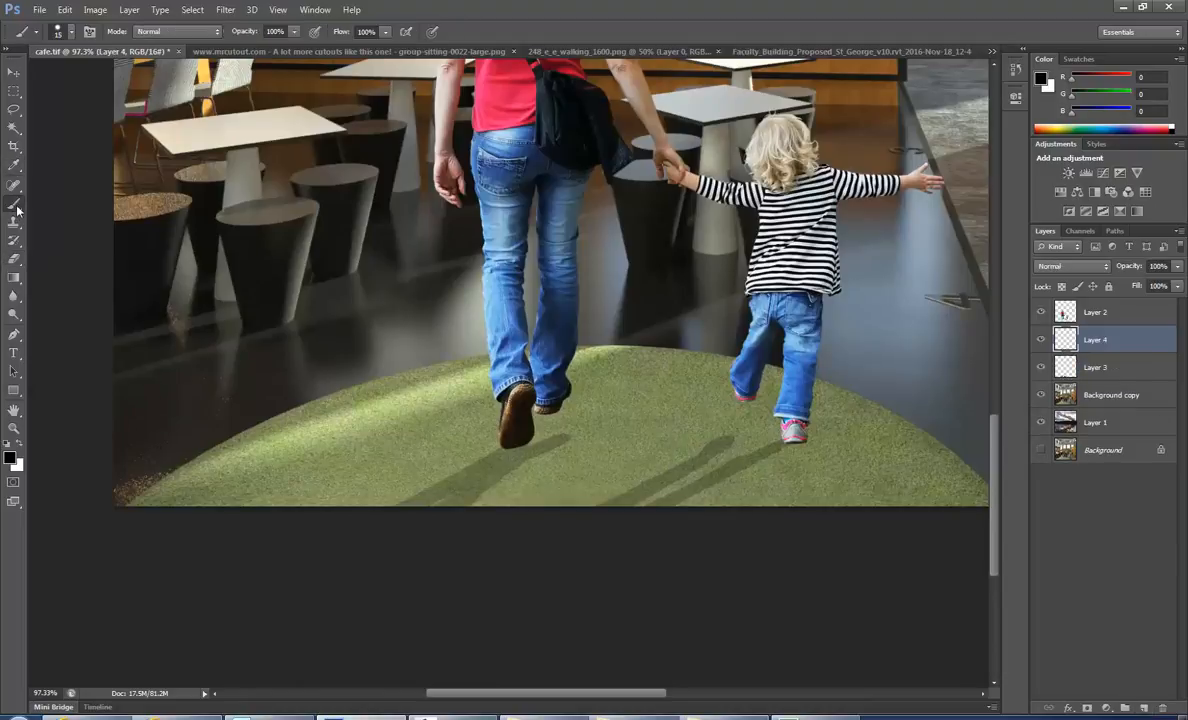
{"action": "right_click", "coordinate": [416, 362]}
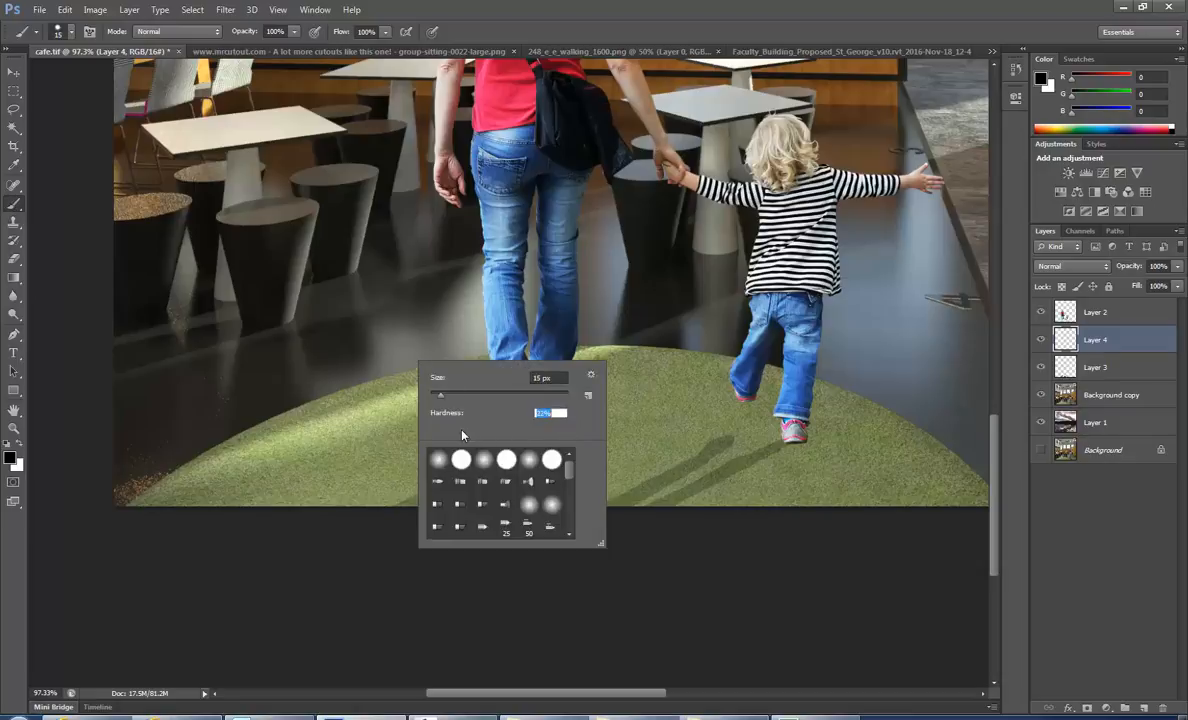
{"action": "left_click_drag", "start_coordinate": [443, 399], "coordinate": [452, 397]}
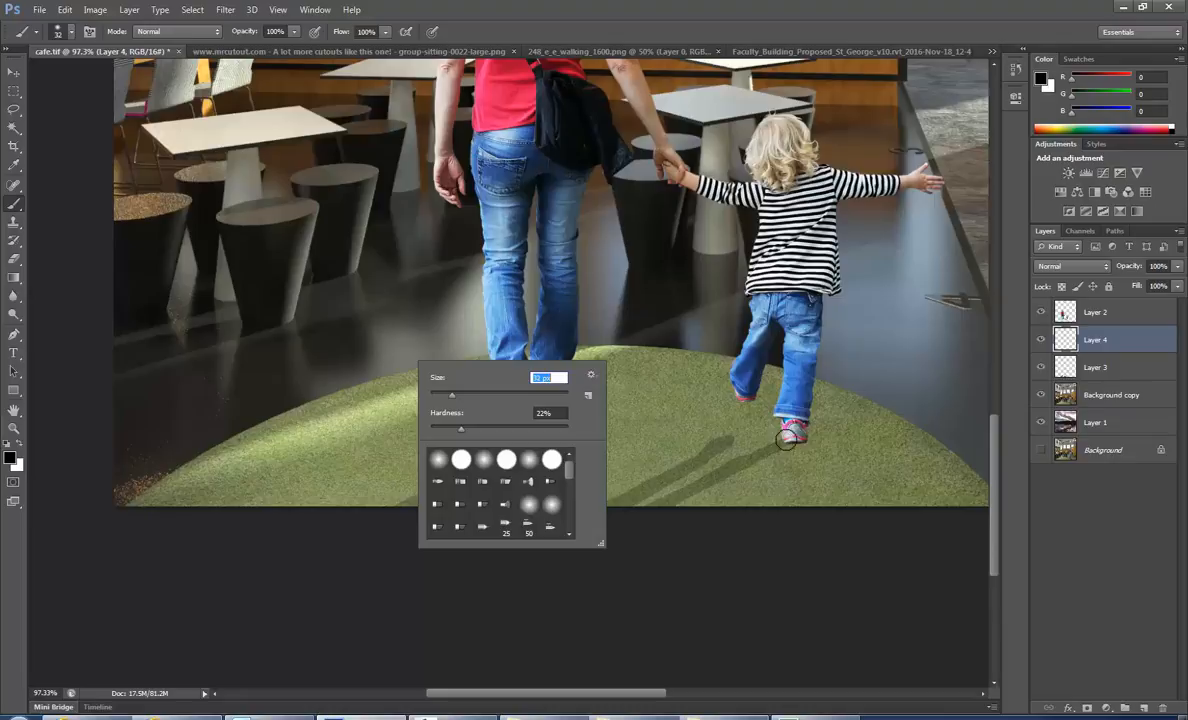
{"action": "key", "text": "Return"}
{"action": "left_click_drag", "start_coordinate": [785, 442], "coordinate": [800, 441]}
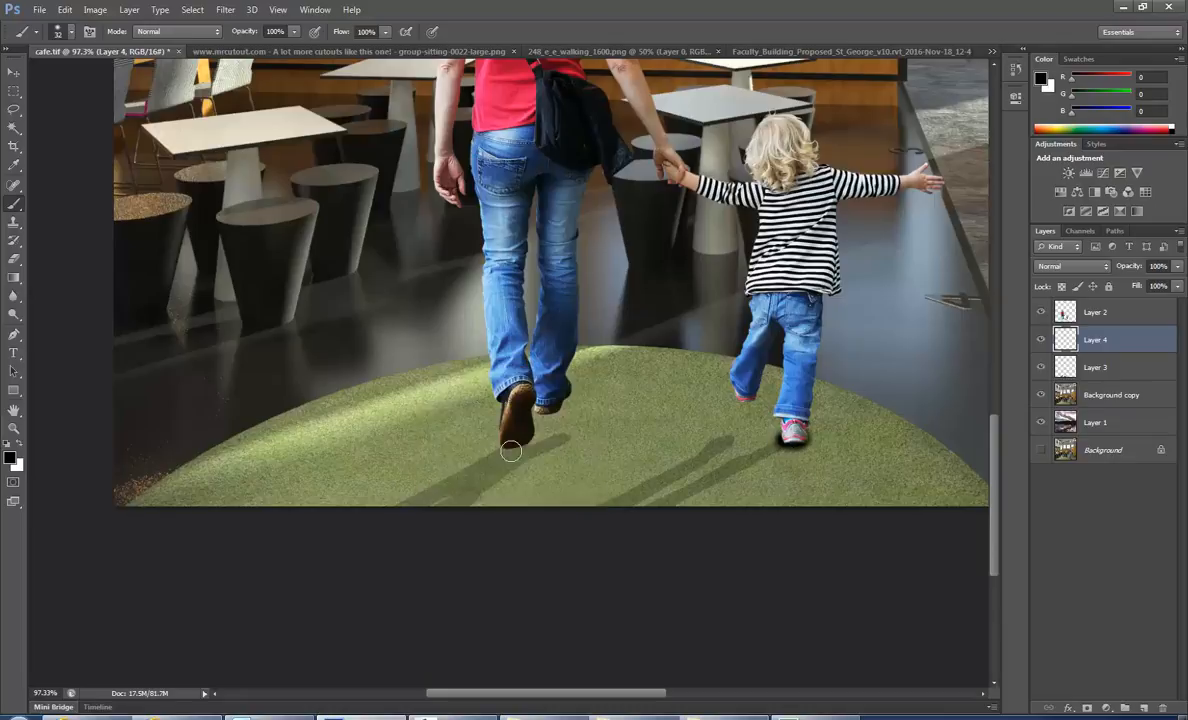
{"action": "left_click_drag", "start_coordinate": [502, 444], "coordinate": [529, 440]}
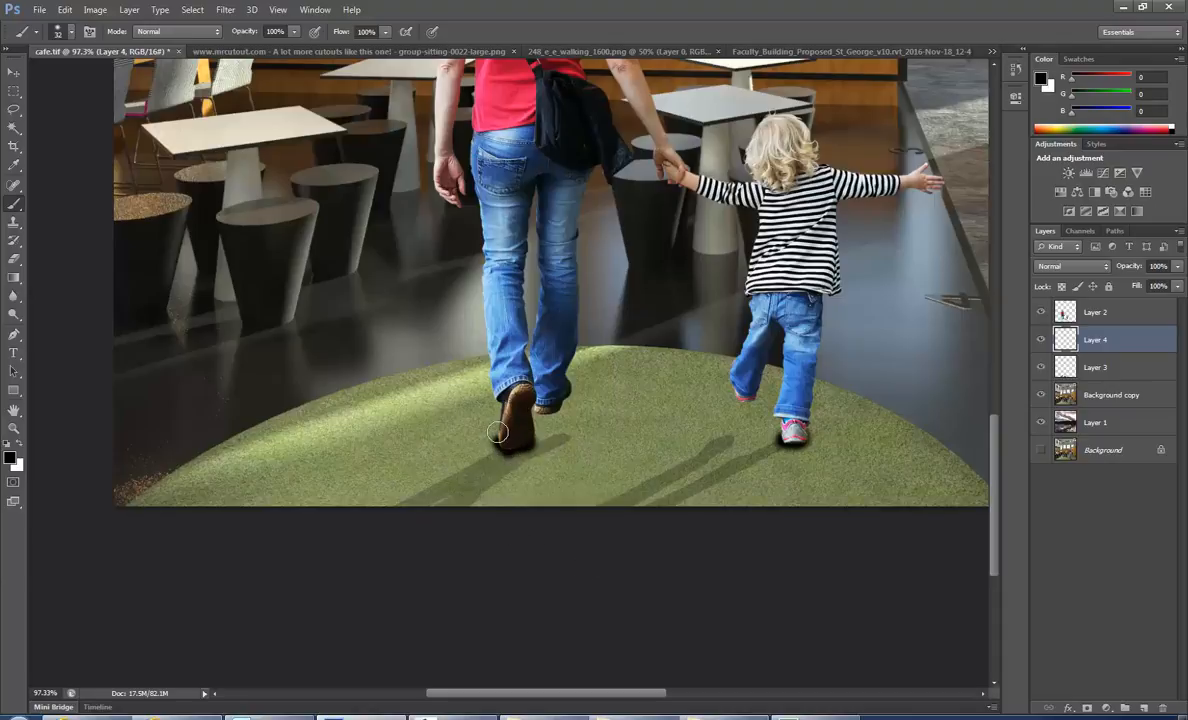
- Try the Screen blend mode on the new shoe shadow layer
{"action": "left_click", "coordinate": [1106, 267]}
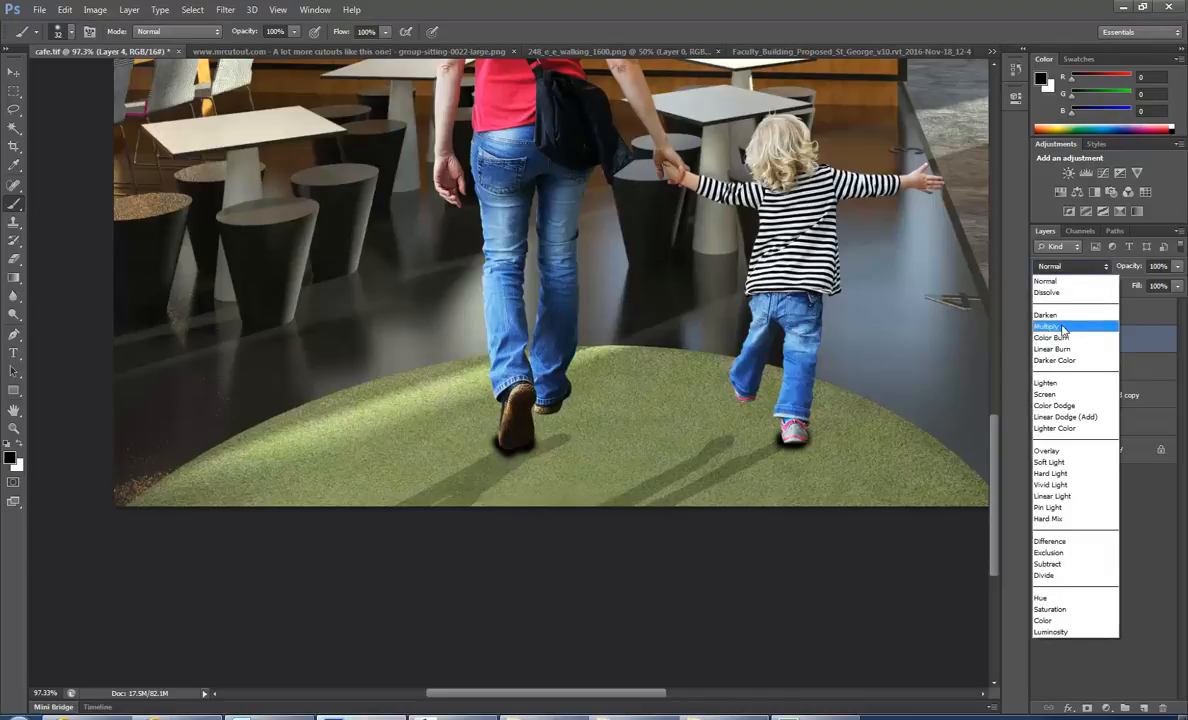
{"action": "left_click", "coordinate": [1045, 394]}
{"action": "key", "text": "alt"}
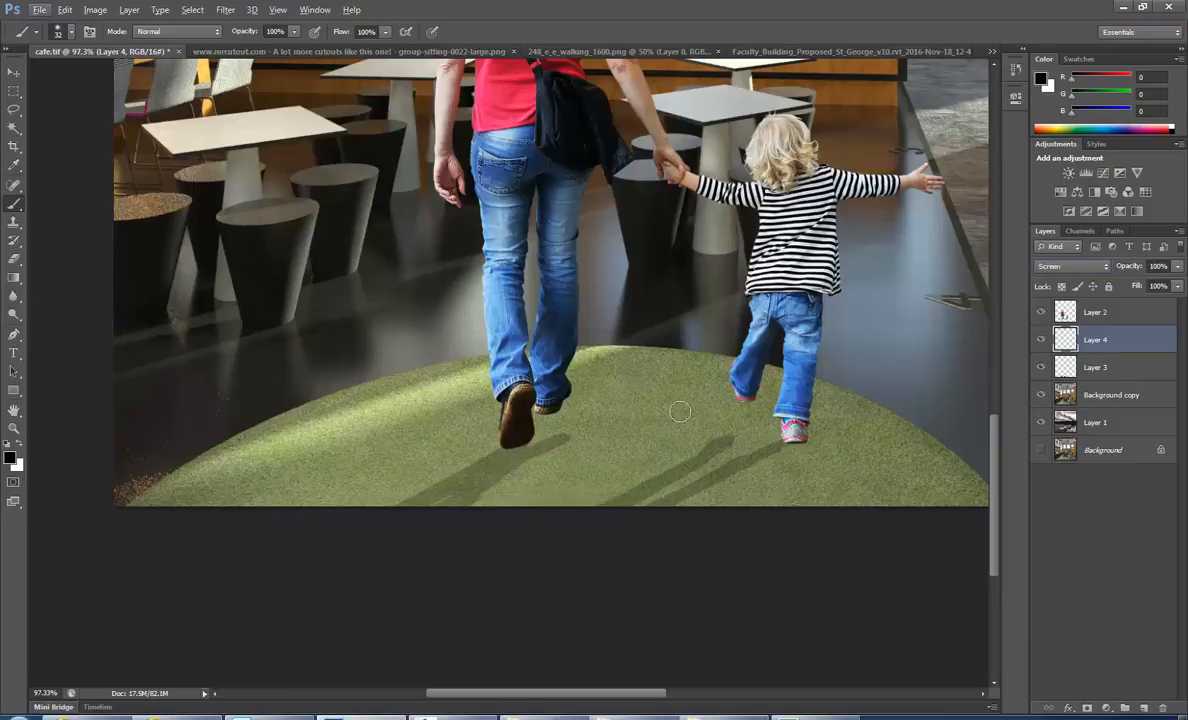
- Set the shoe shadow layer's blend mode to Multiply and lower its opacity to 30%
{"action": "left_click", "coordinate": [1107, 266]}
{"action": "left_click", "coordinate": [1080, 313]}
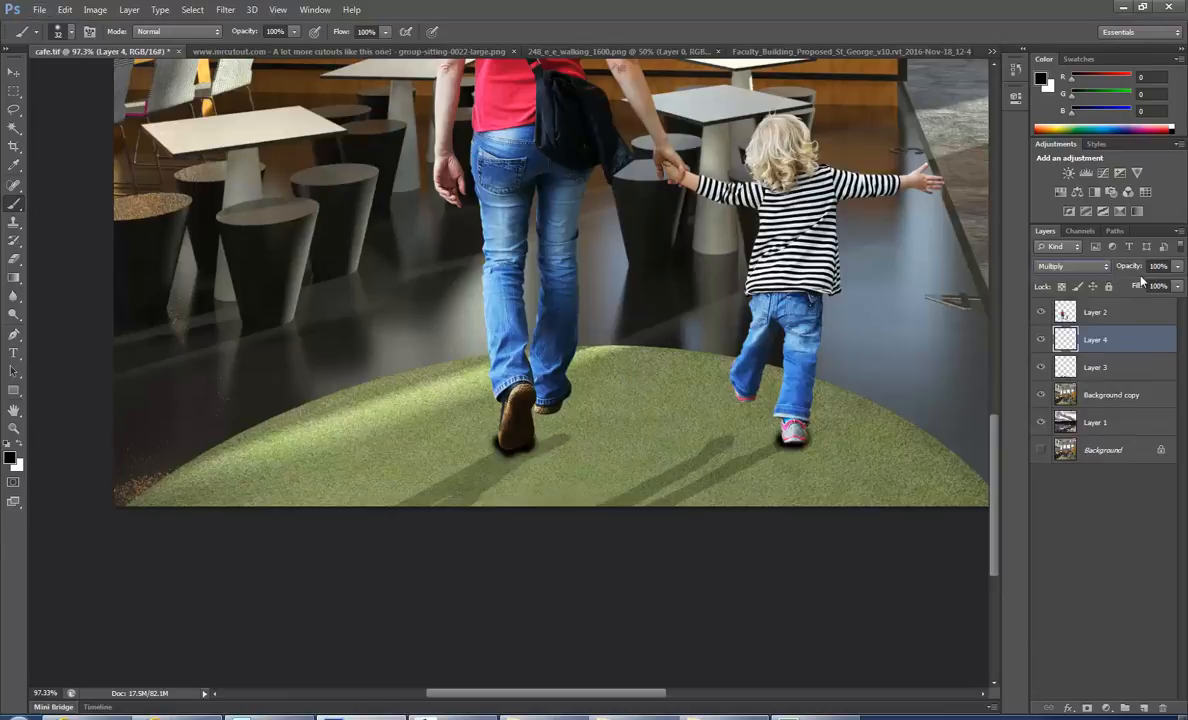
{"action": "left_click_drag", "start_coordinate": [1177, 266], "coordinate": [1122, 291]}
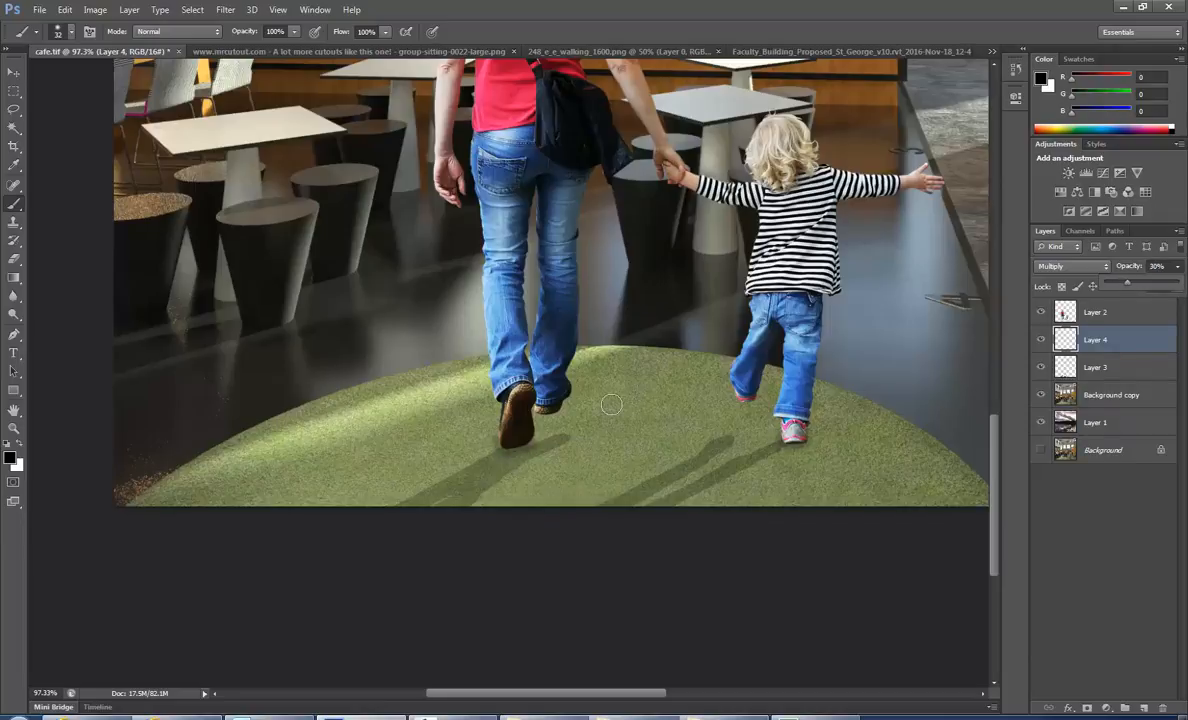
{"action": "left_click", "coordinate": [13, 72]}
{"action": "scroll", "coordinate": [418, 508], "scroll_direction": "down", "scroll_amount": 4}
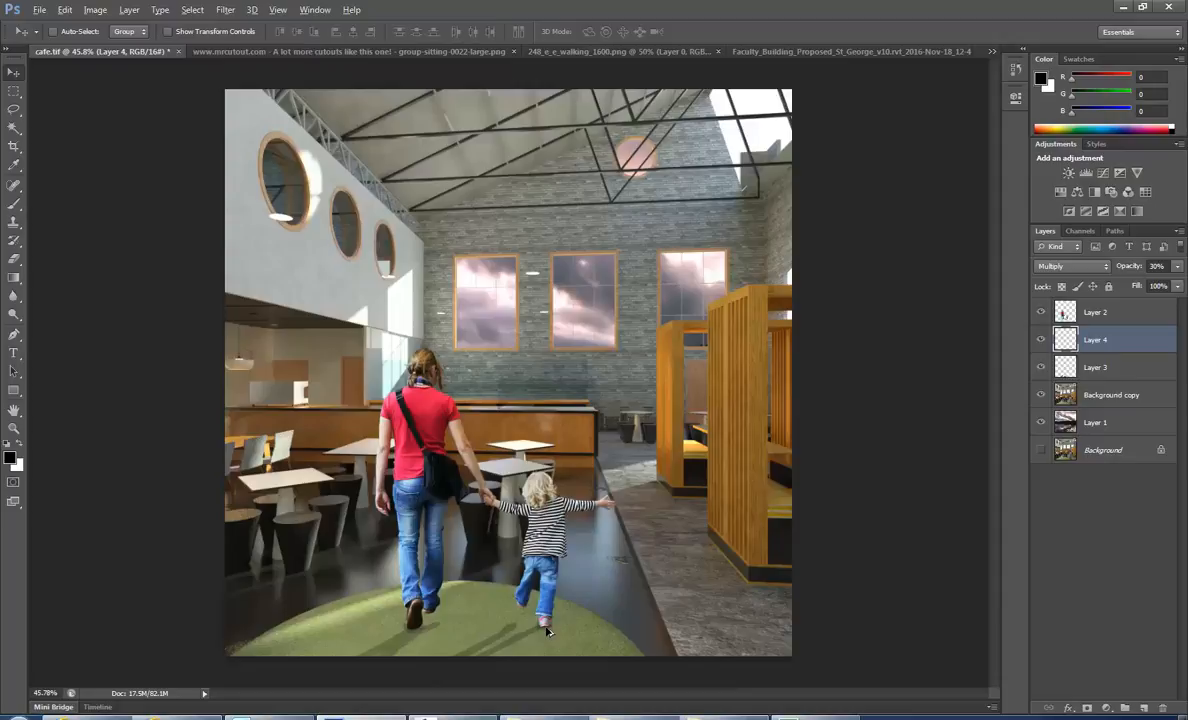
{"action": "key", "text": "alt"}
{"action": "left_click", "coordinate": [1093, 271]}
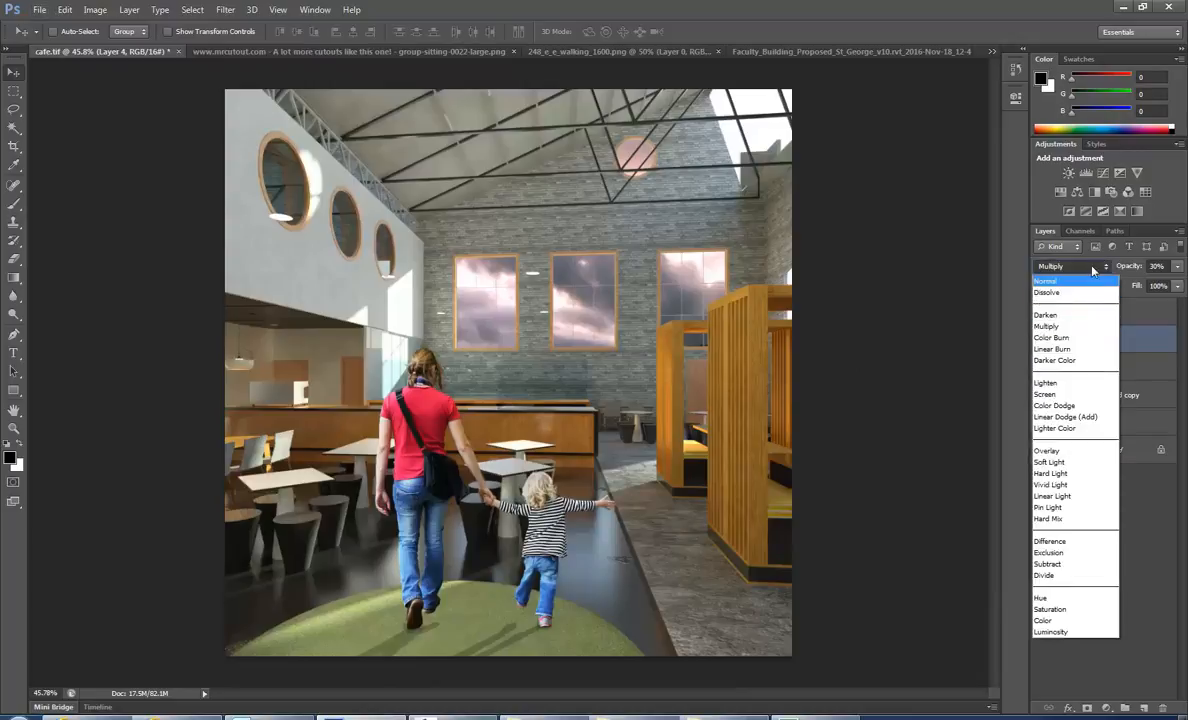
{"action": "left_click", "coordinate": [897, 451]}
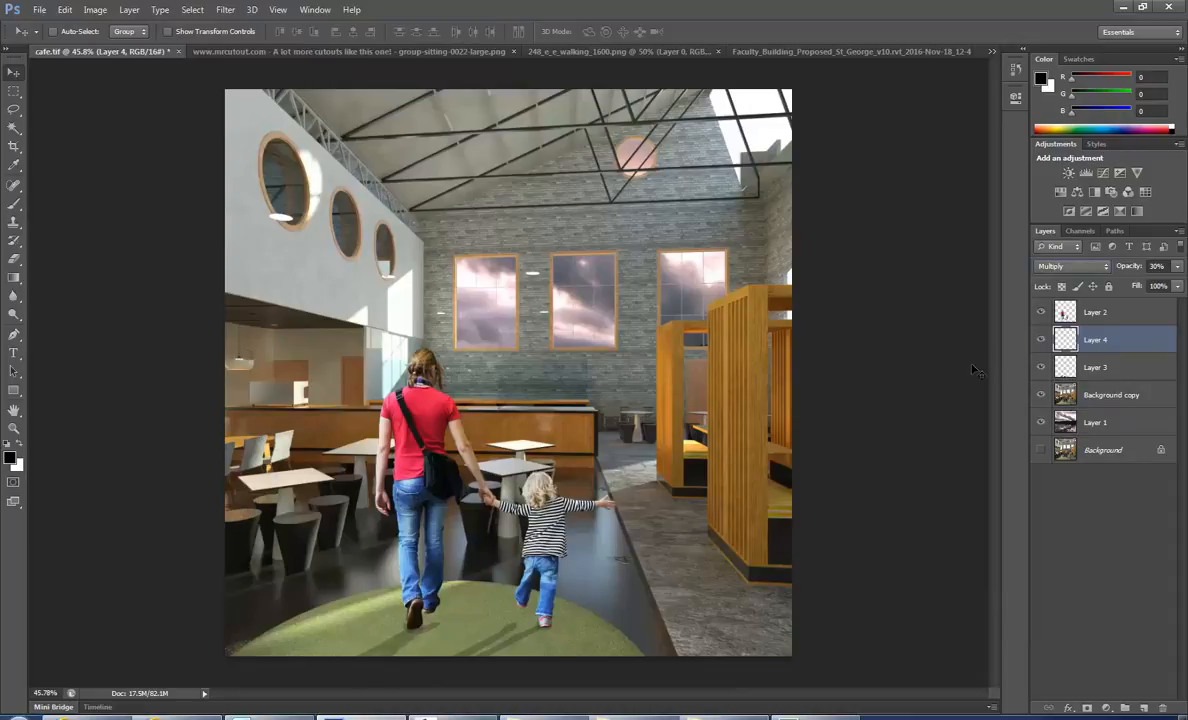
- Select the cast shadow layer, compare the image with it hidden and shown, and soften it by applying Blur More twice
{"action": "left_click", "coordinate": [1070, 369]}
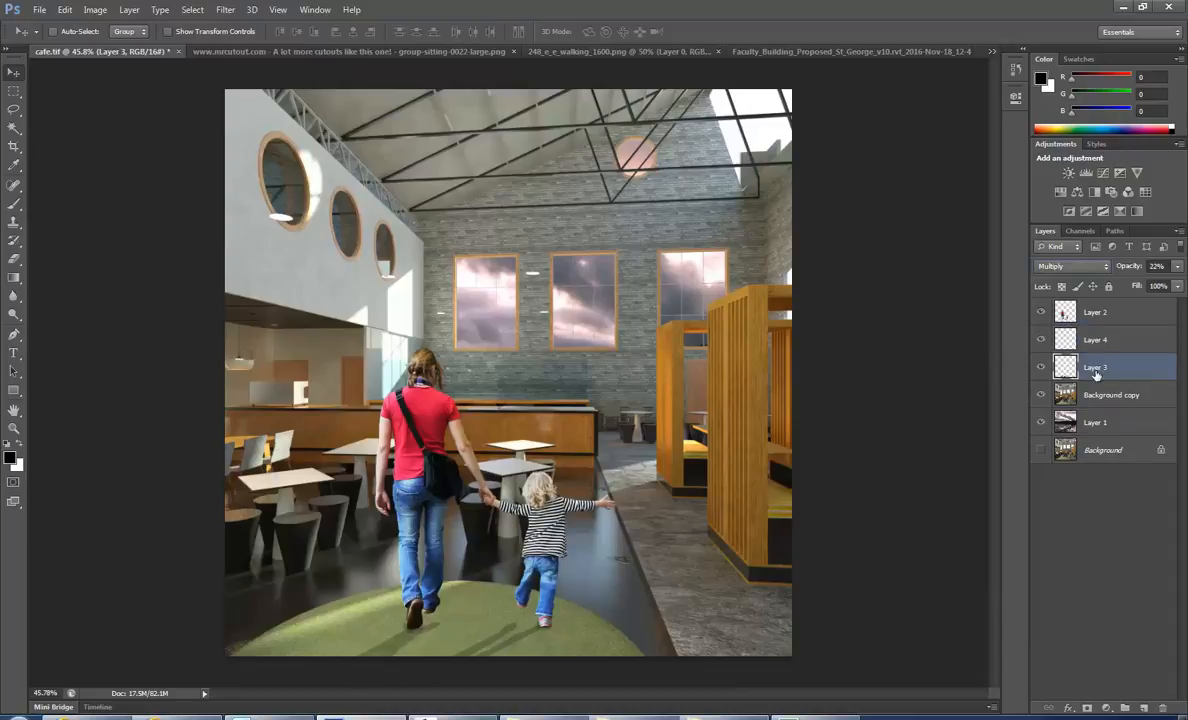
{"action": "left_click", "coordinate": [1042, 368]}
{"action": "left_click", "coordinate": [1042, 368]}
{"action": "scroll", "coordinate": [420, 632], "scroll_direction": "up", "scroll_amount": 5}
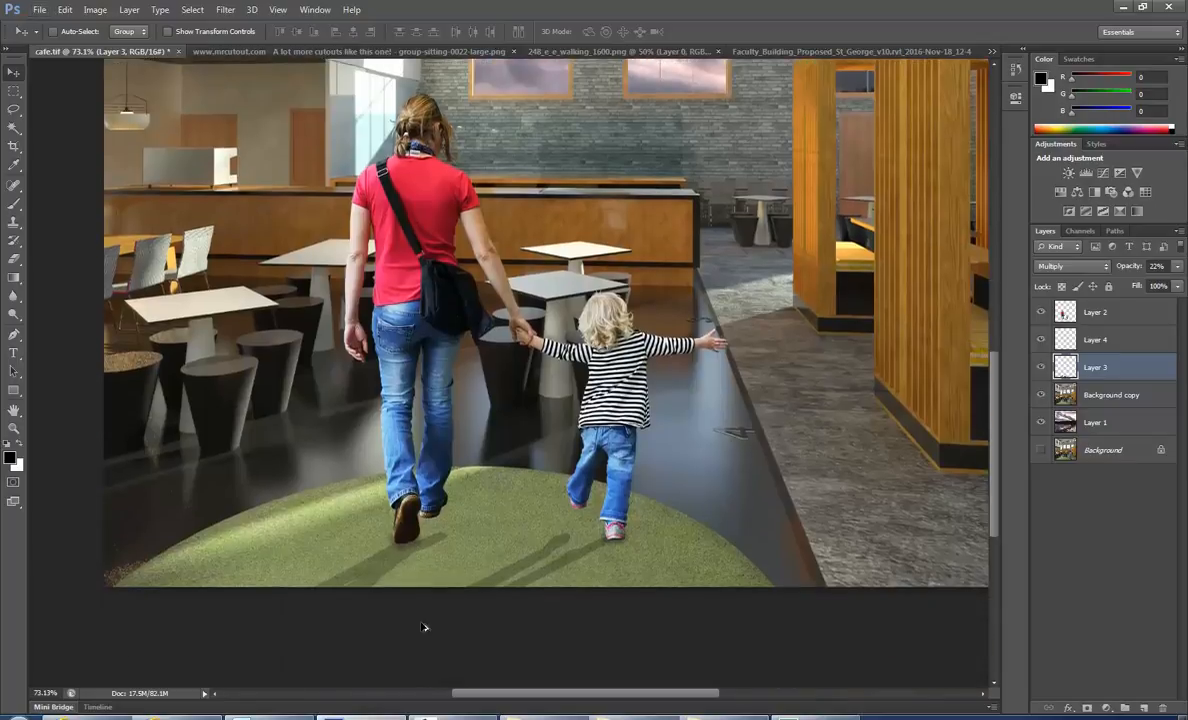
{"action": "scroll", "coordinate": [420, 632], "scroll_direction": "up", "scroll_amount": 5}
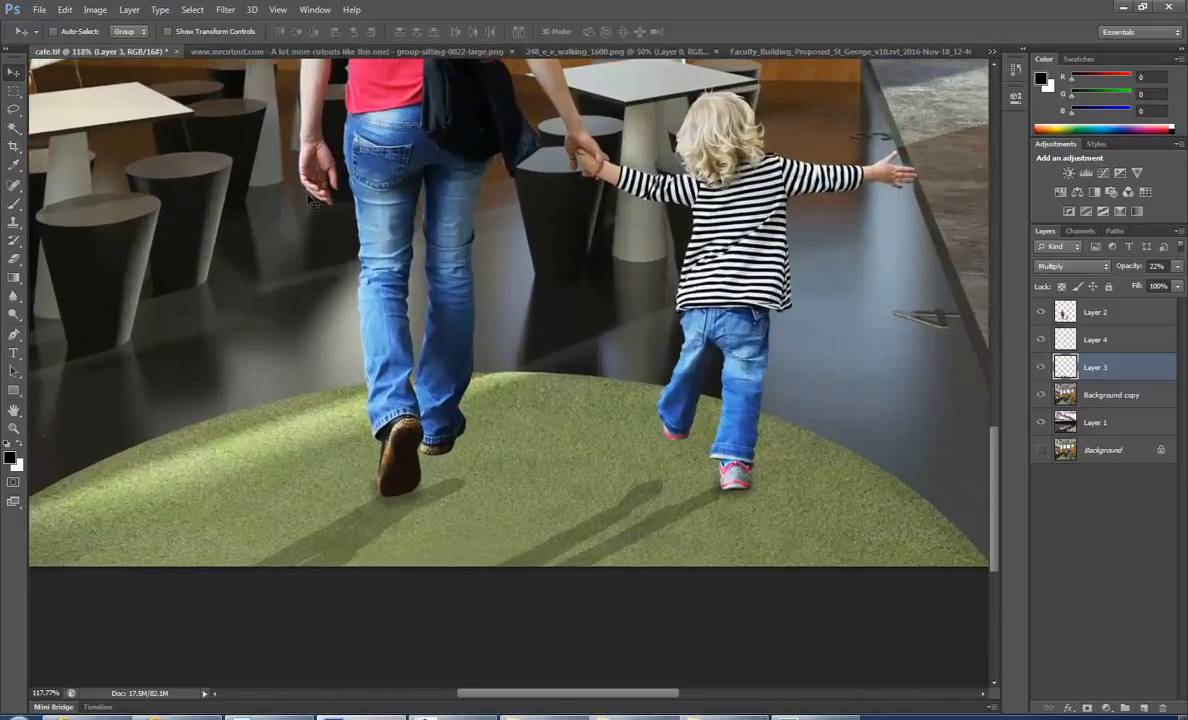
{"action": "left_click", "coordinate": [228, 10]}
{"action": "mouse_move", "coordinate": [248, 161]}
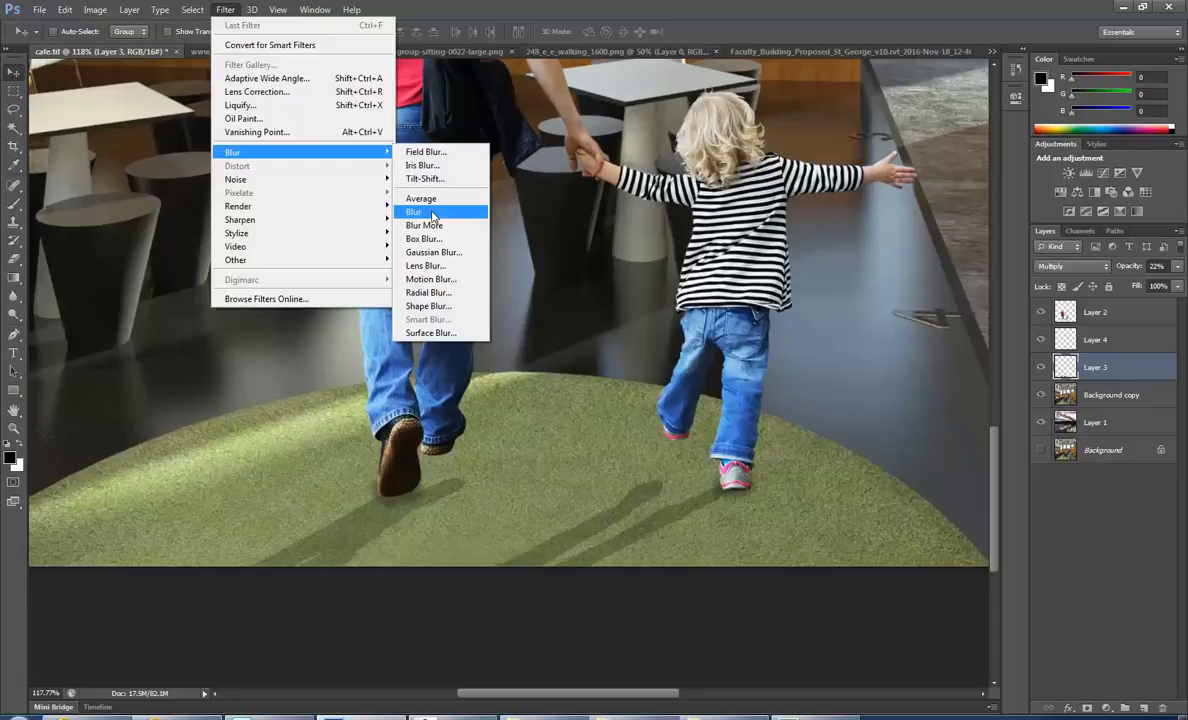
{"action": "left_click", "coordinate": [430, 226]}
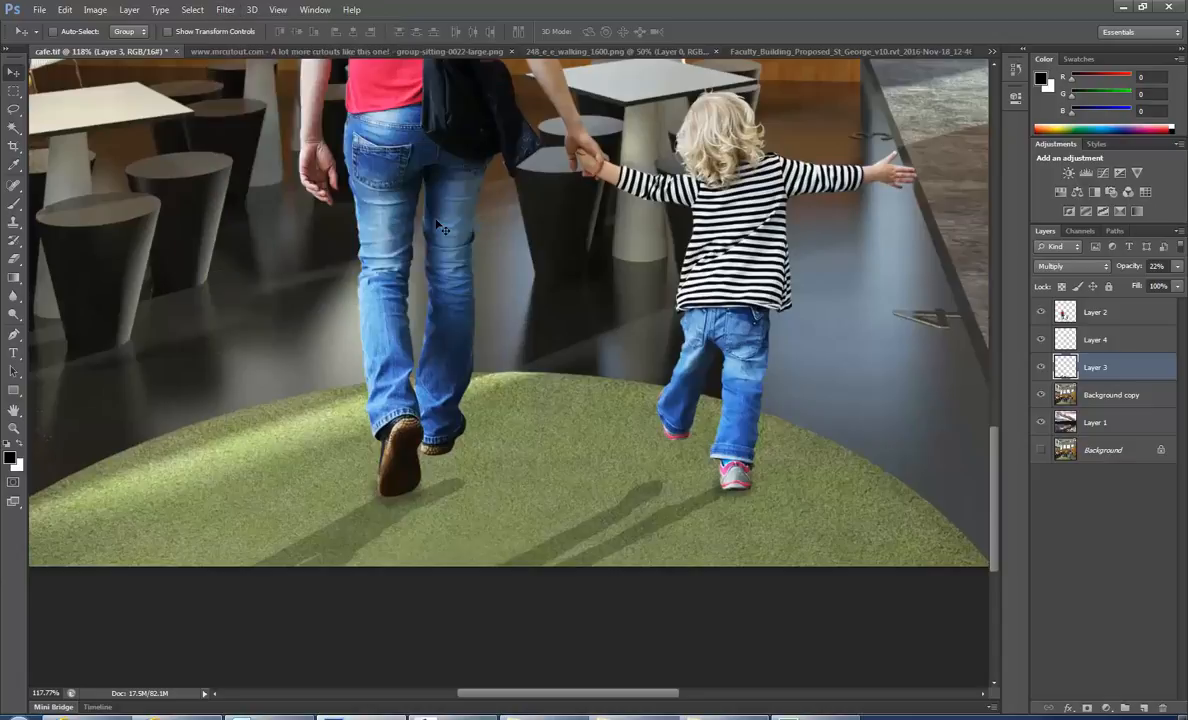
{"action": "left_click", "coordinate": [225, 9]}
{"action": "mouse_move", "coordinate": [240, 152]}
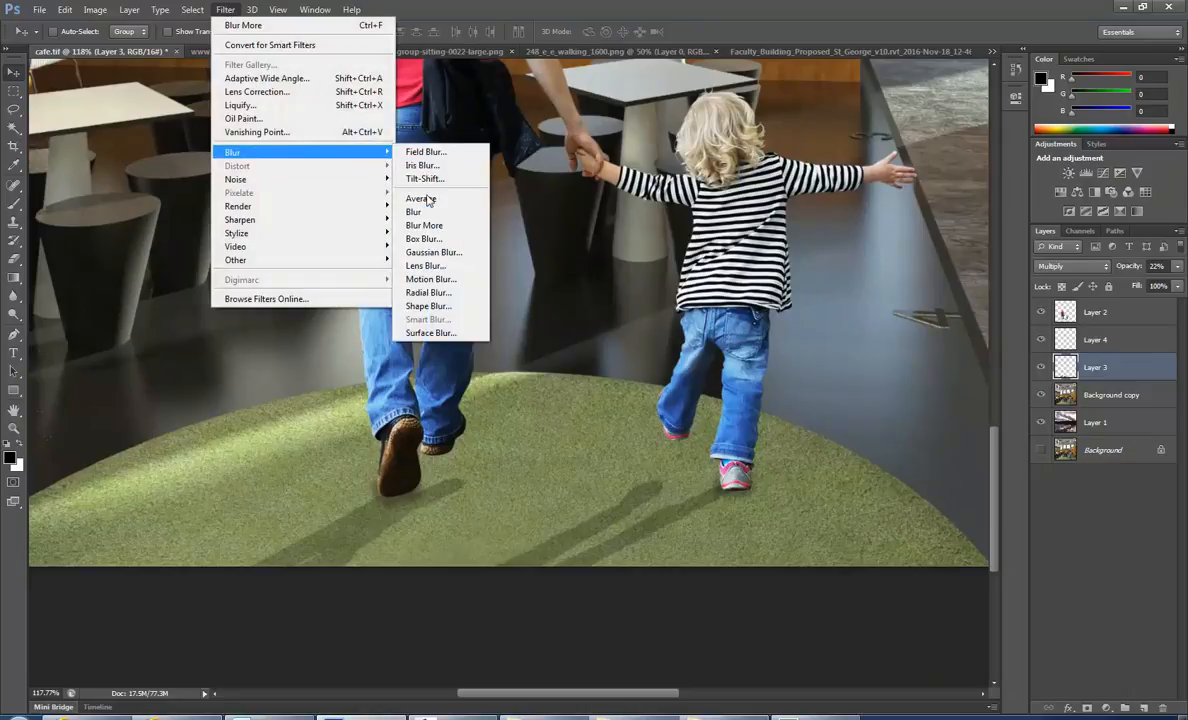
{"action": "left_click", "coordinate": [424, 225]}
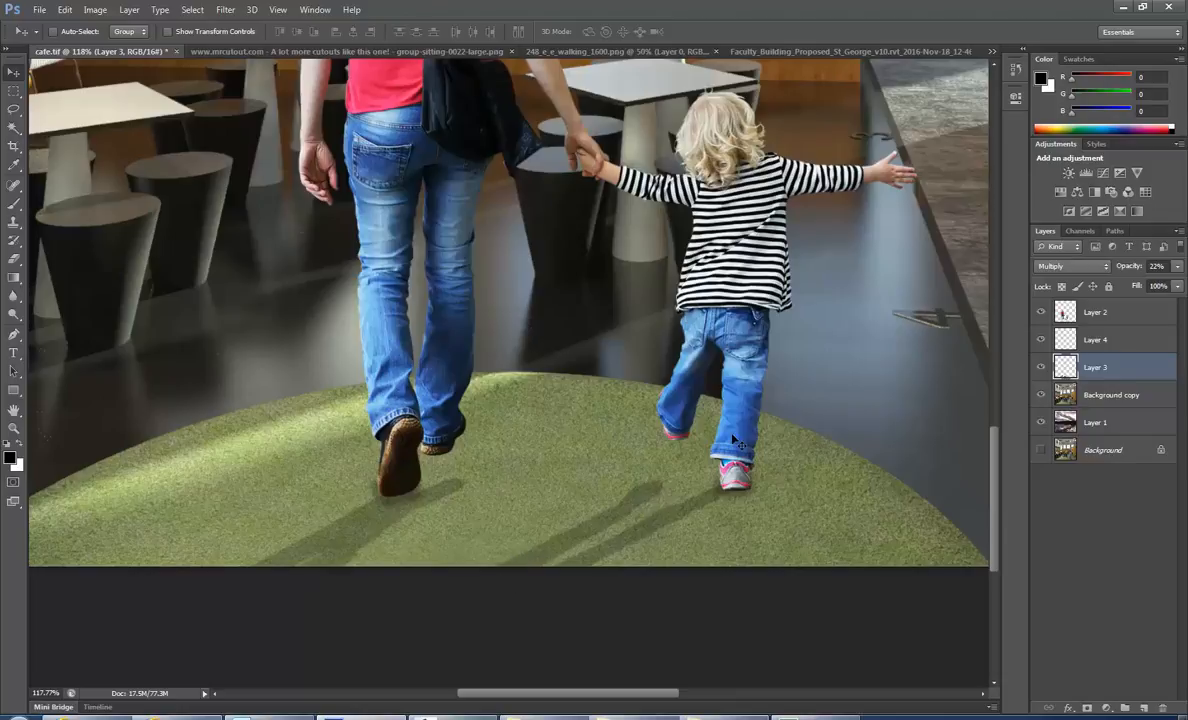
- Reduce the blurred cast shadow layer's opacity to 13%
{"action": "left_click", "coordinate": [1178, 266]}
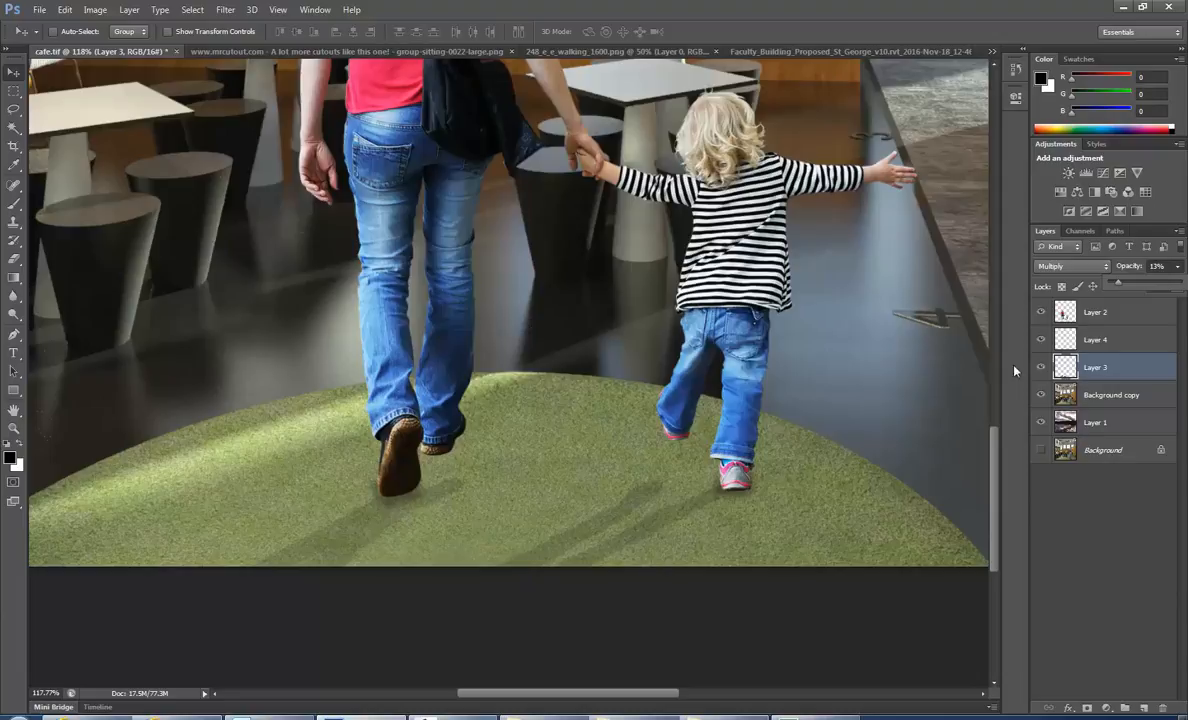
{"action": "left_click", "coordinate": [1180, 265]}
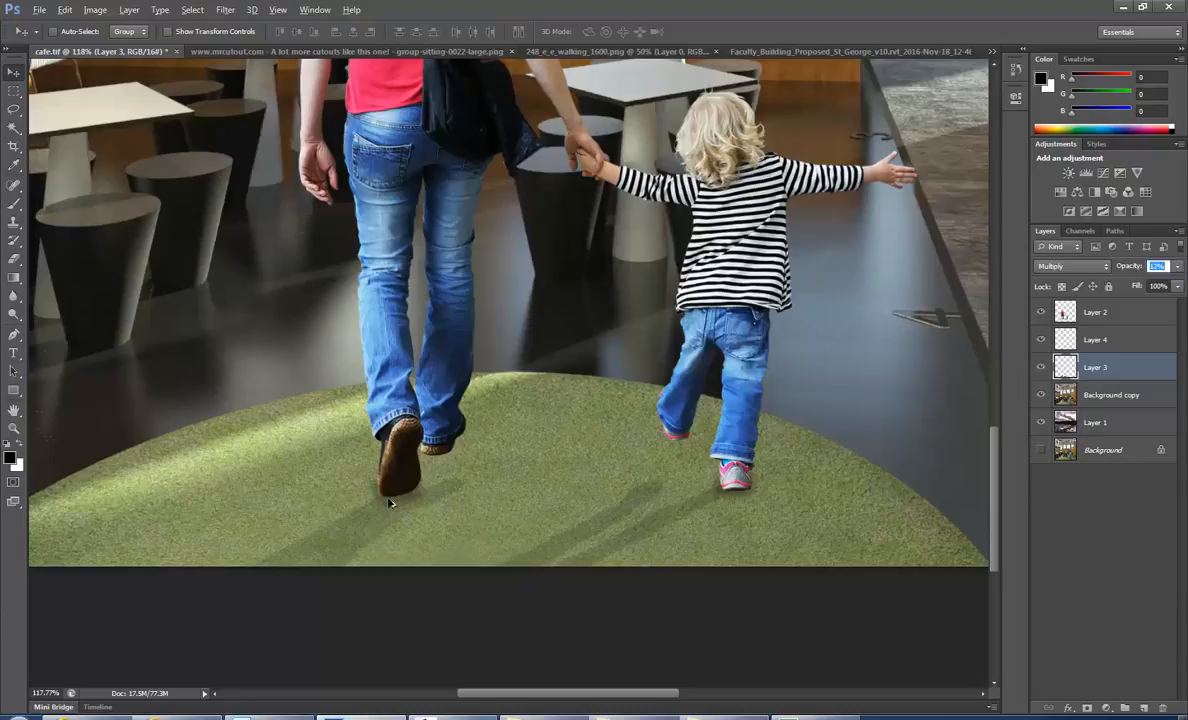
{"action": "key", "text": "alt"}
{"action": "scroll", "coordinate": [292, 325], "scroll_direction": "down", "scroll_amount": 1}
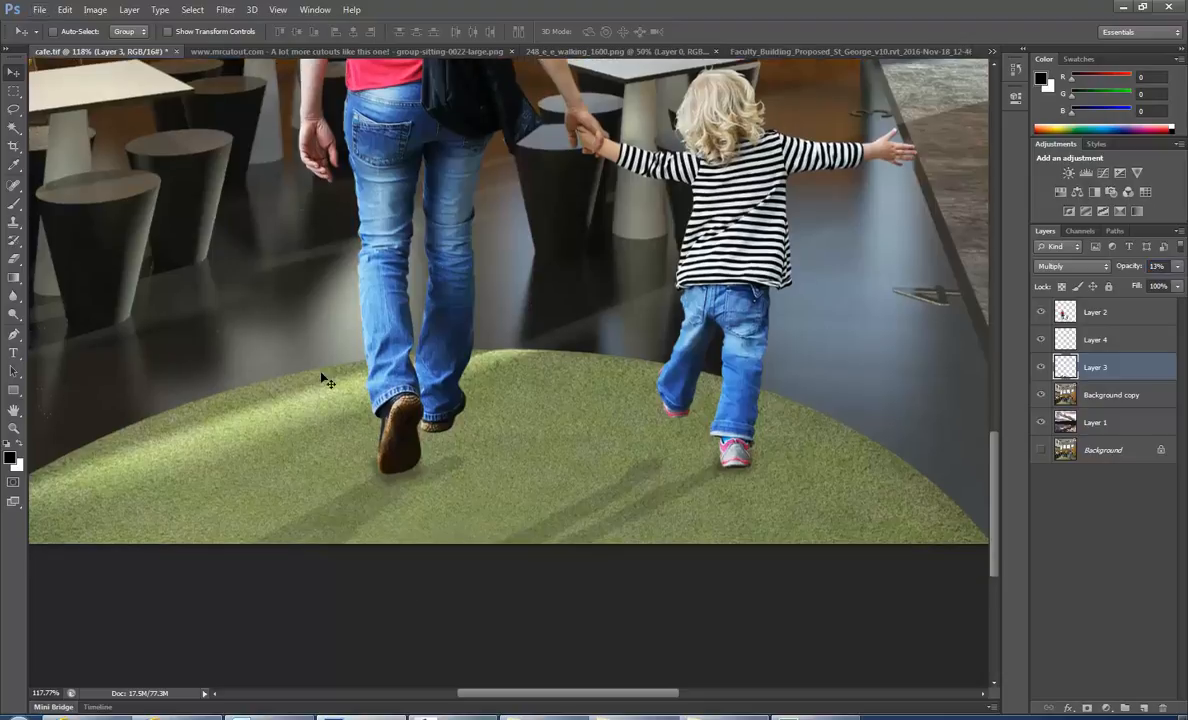
{"action": "scroll", "coordinate": [321, 368], "scroll_direction": "down", "scroll_amount": 2}
{"action": "scroll", "coordinate": [355, 421], "scroll_direction": "down", "scroll_amount": 3}
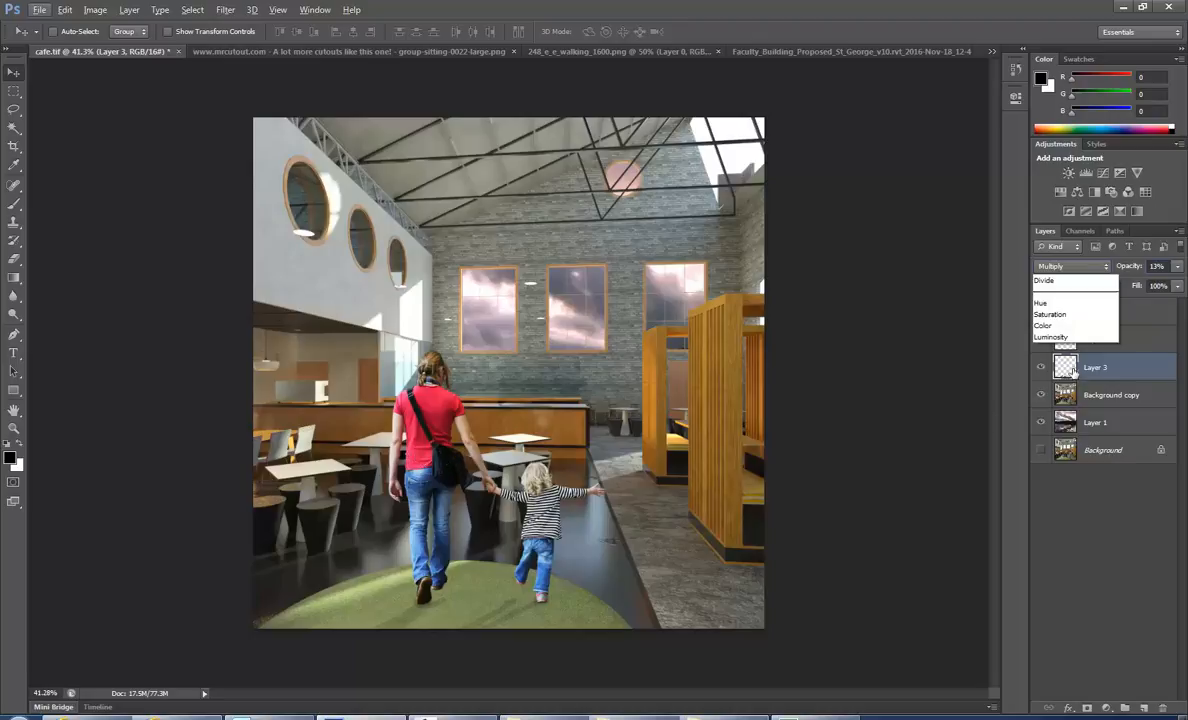
{"action": "left_click", "coordinate": [1105, 271]}
{"action": "left_click", "coordinate": [1105, 271]}
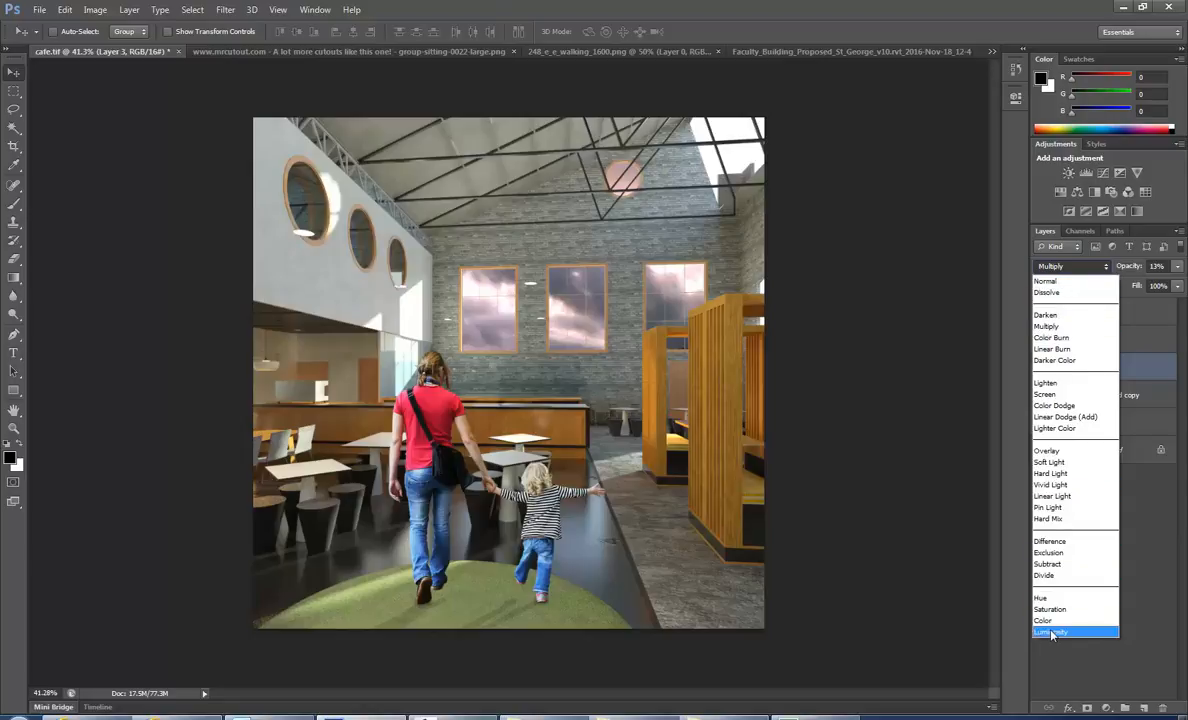
{"action": "left_click", "coordinate": [1086, 268]}
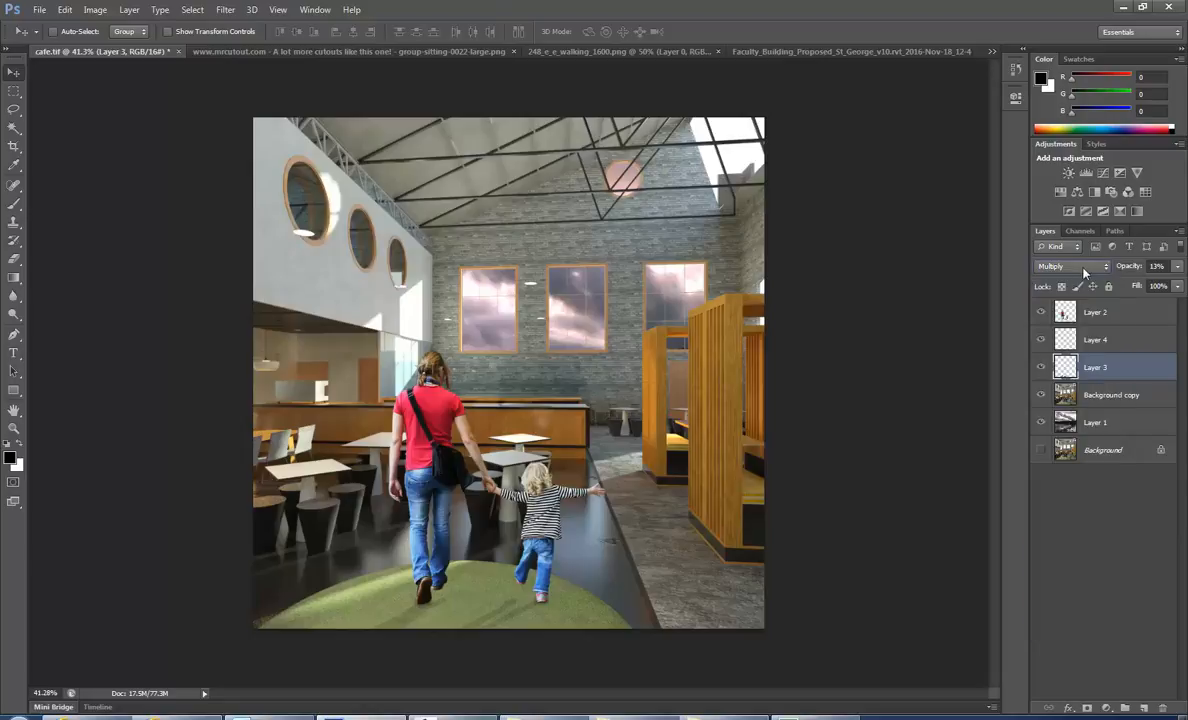
{"action": "left_click", "coordinate": [1085, 268]}
{"action": "left_click", "coordinate": [1085, 268]}
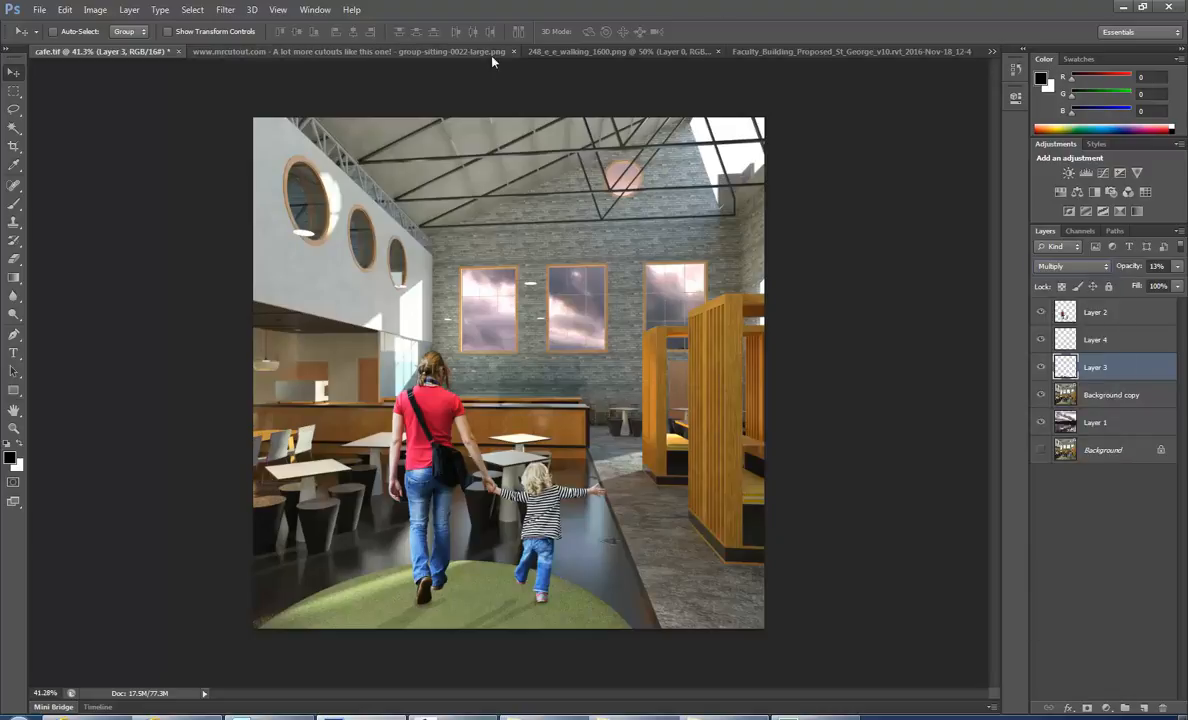
- Look over the mother-and-child walking cutout and the office interior perspective among the open documents
{"action": "left_click", "coordinate": [600, 51]}
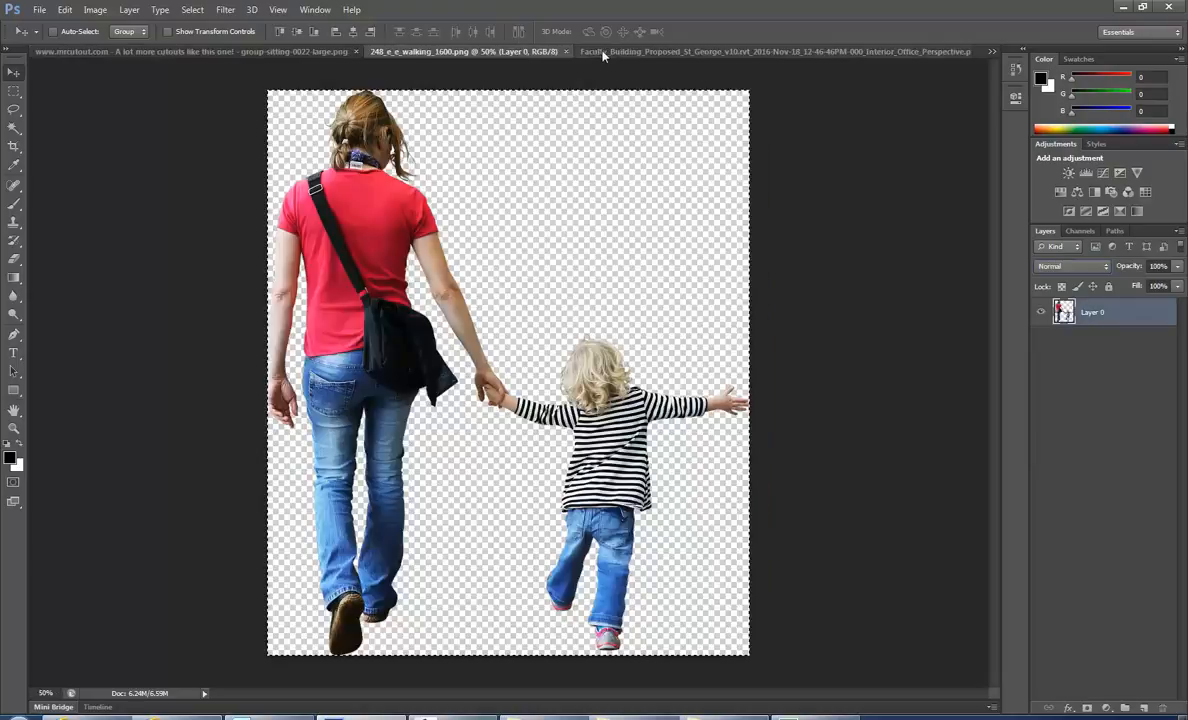
{"action": "left_click", "coordinate": [810, 52]}
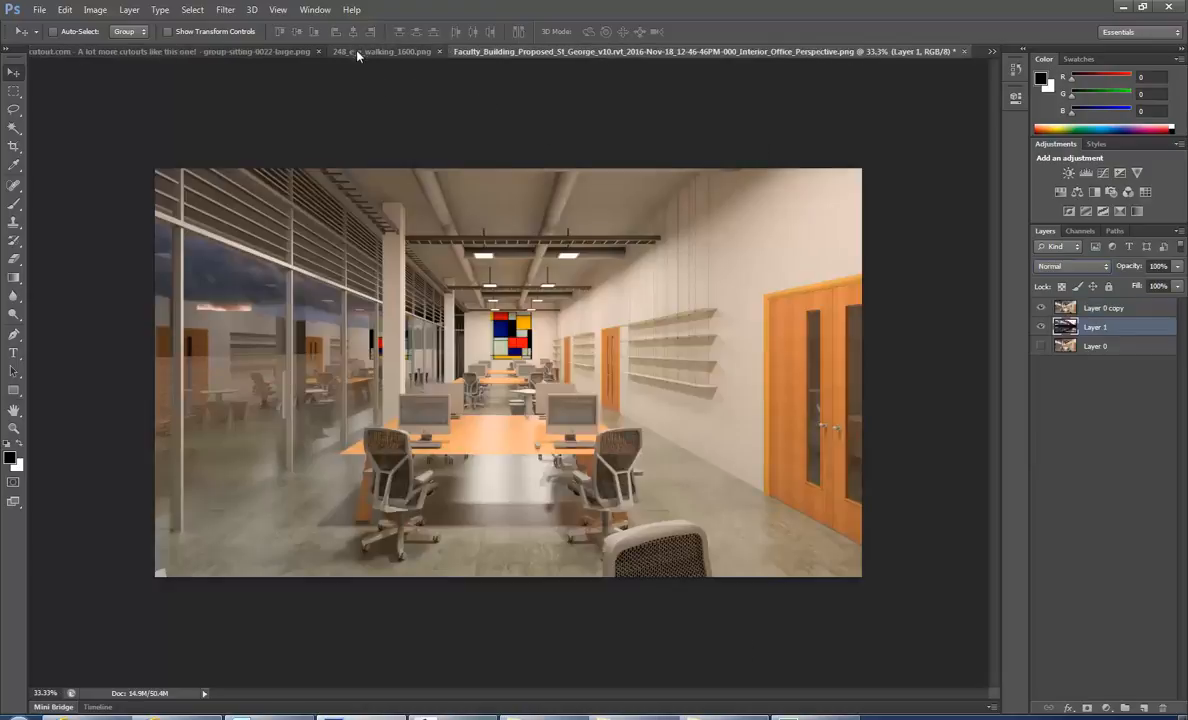
{"action": "left_click", "coordinate": [362, 53]}
{"action": "left_click", "coordinate": [706, 52]}
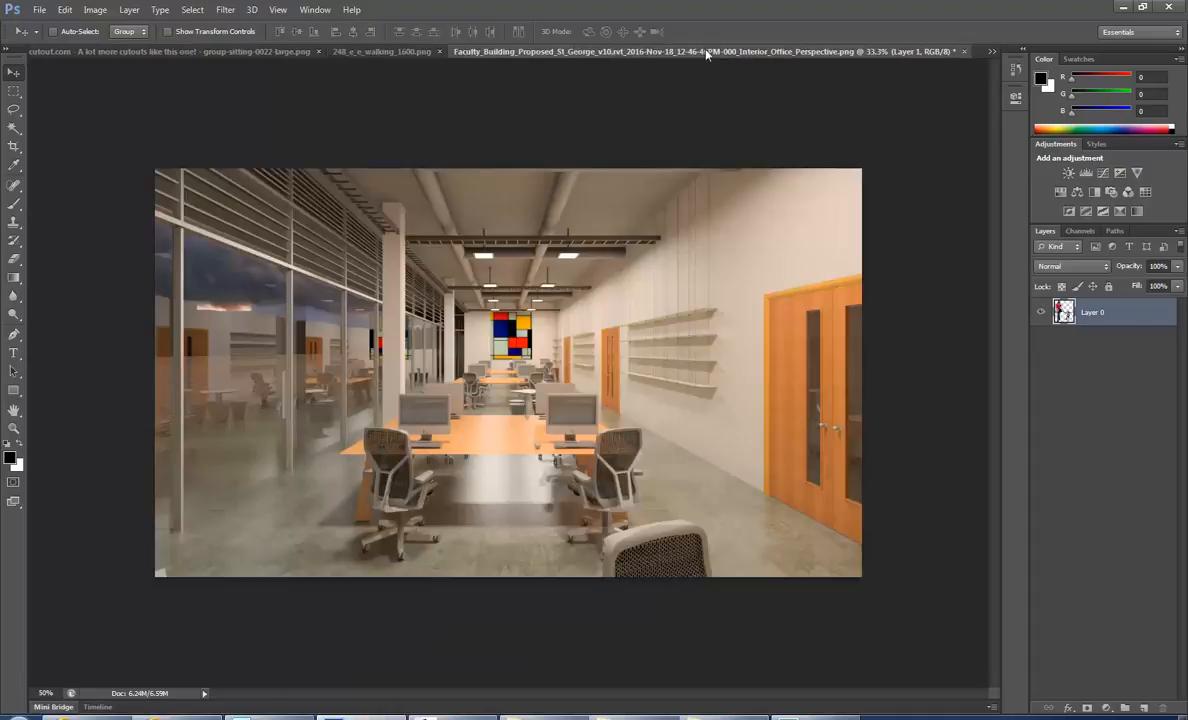
- Start opening an image and browse to the good stuff folder inside Demo on the home drive (U:)
{"action": "left_click", "coordinate": [39, 10]}
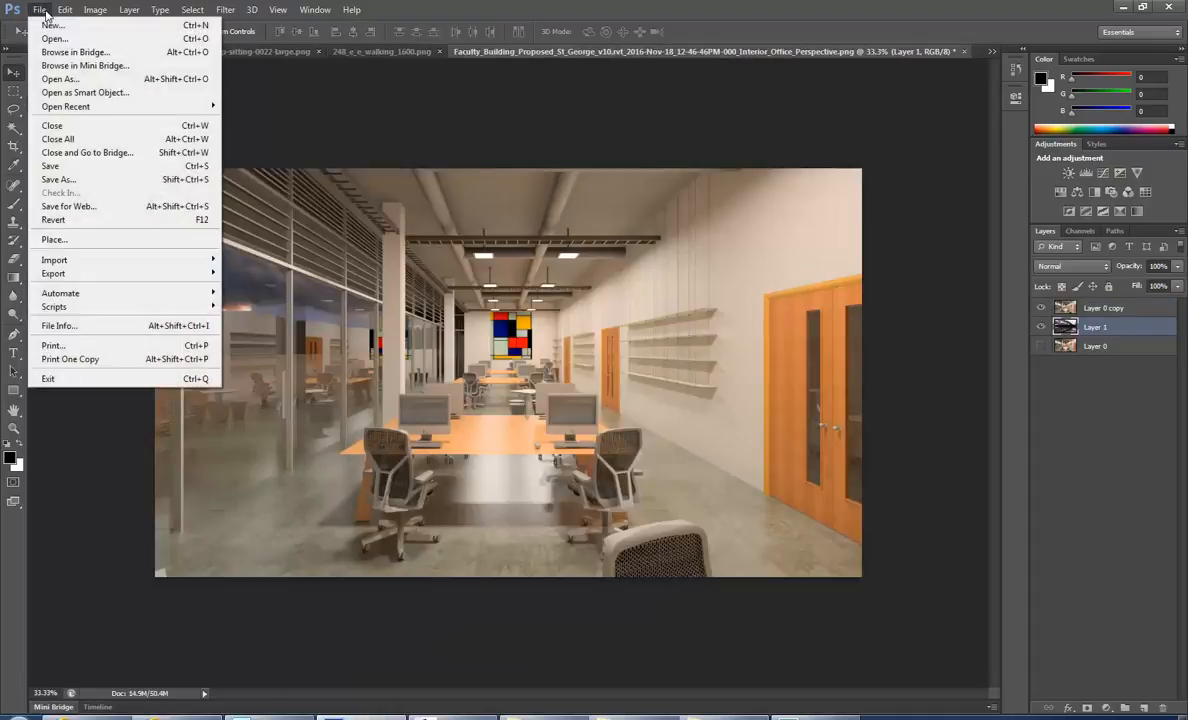
{"action": "left_click", "coordinate": [50, 40]}
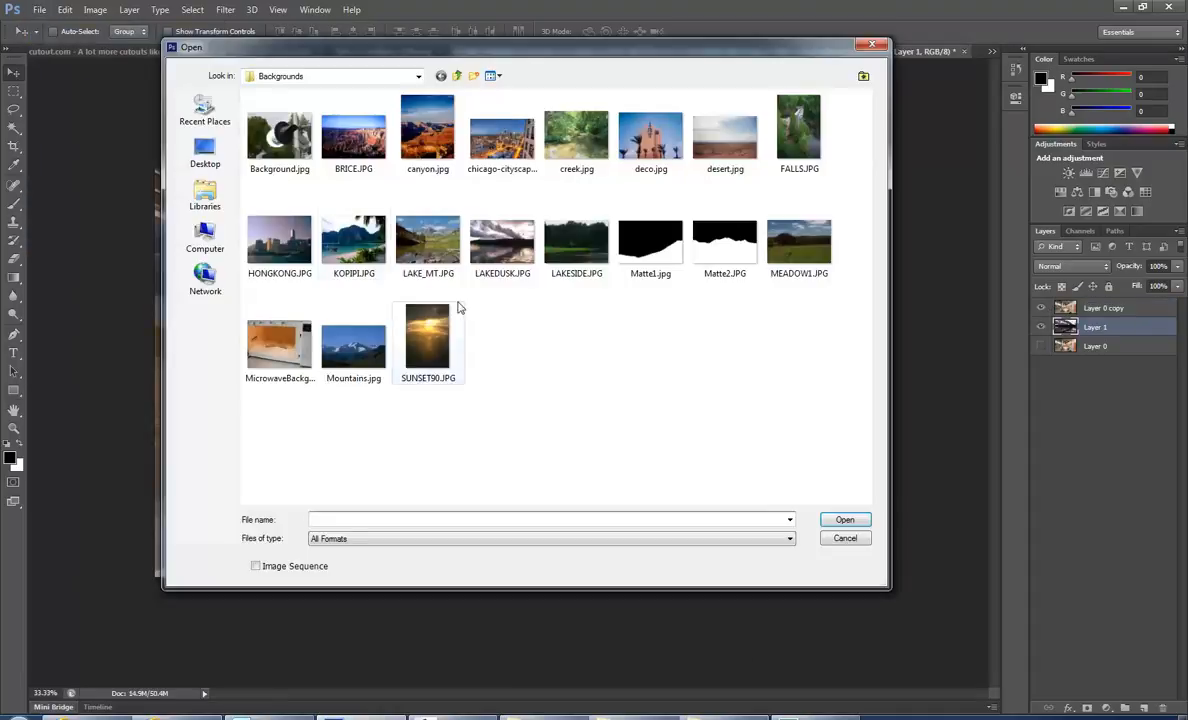
{"action": "left_click", "coordinate": [457, 76]}
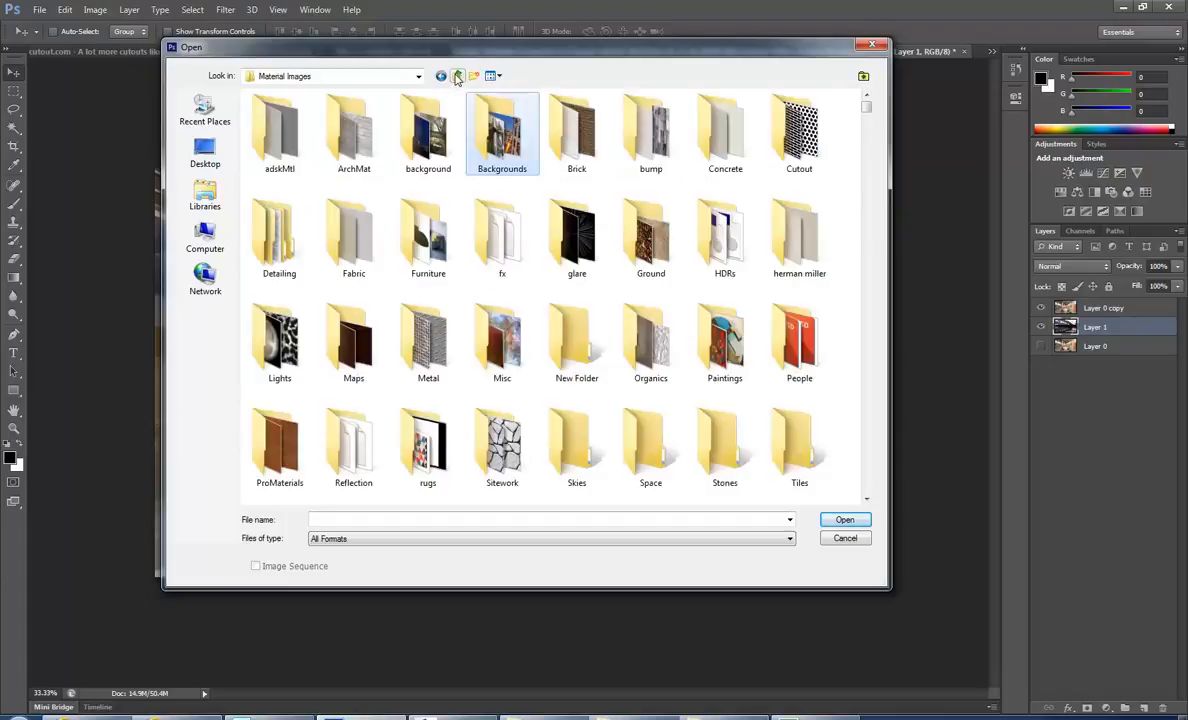
{"action": "left_click", "coordinate": [457, 76]}
{"action": "left_click", "coordinate": [457, 76]}
{"action": "left_click", "coordinate": [457, 76]}
{"action": "left_click", "coordinate": [457, 76]}
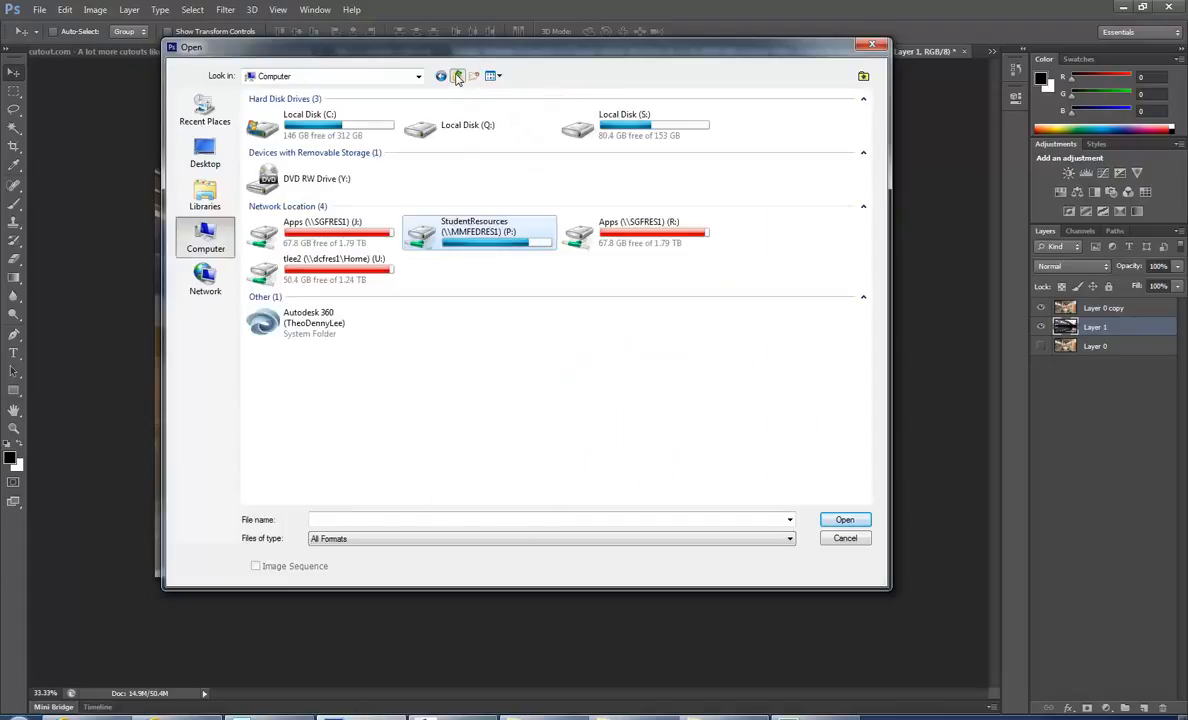
{"action": "double_click", "coordinate": [322, 260]}
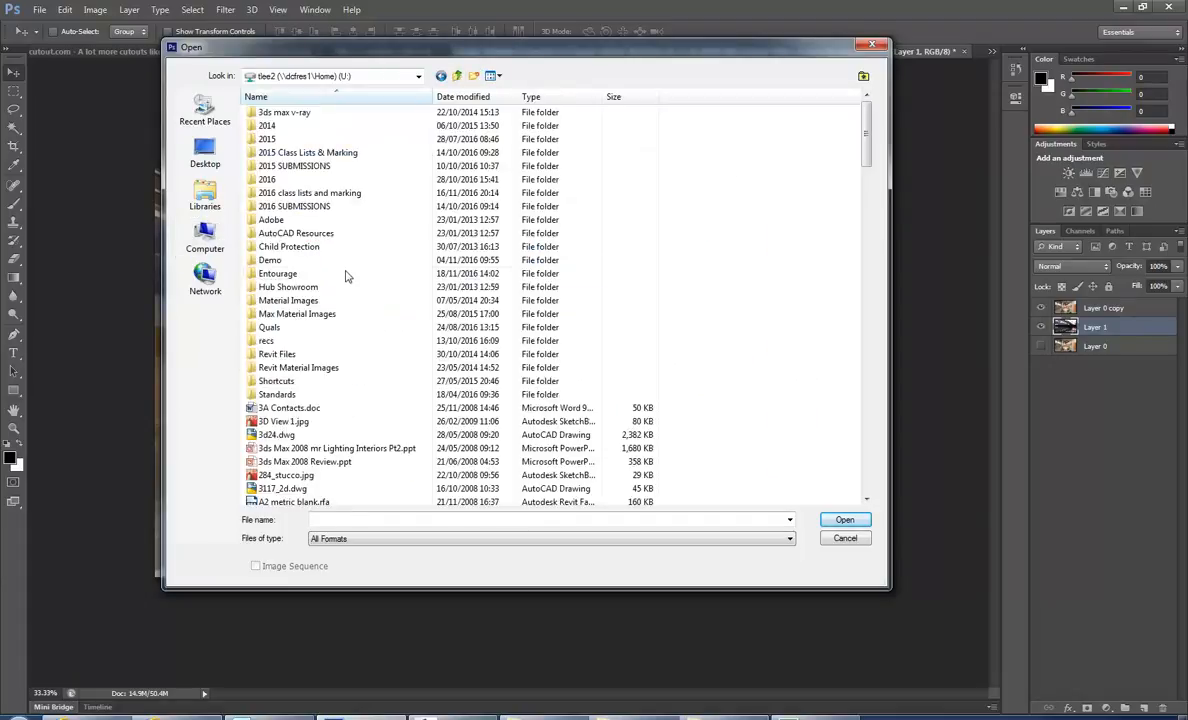
{"action": "double_click", "coordinate": [299, 262]}
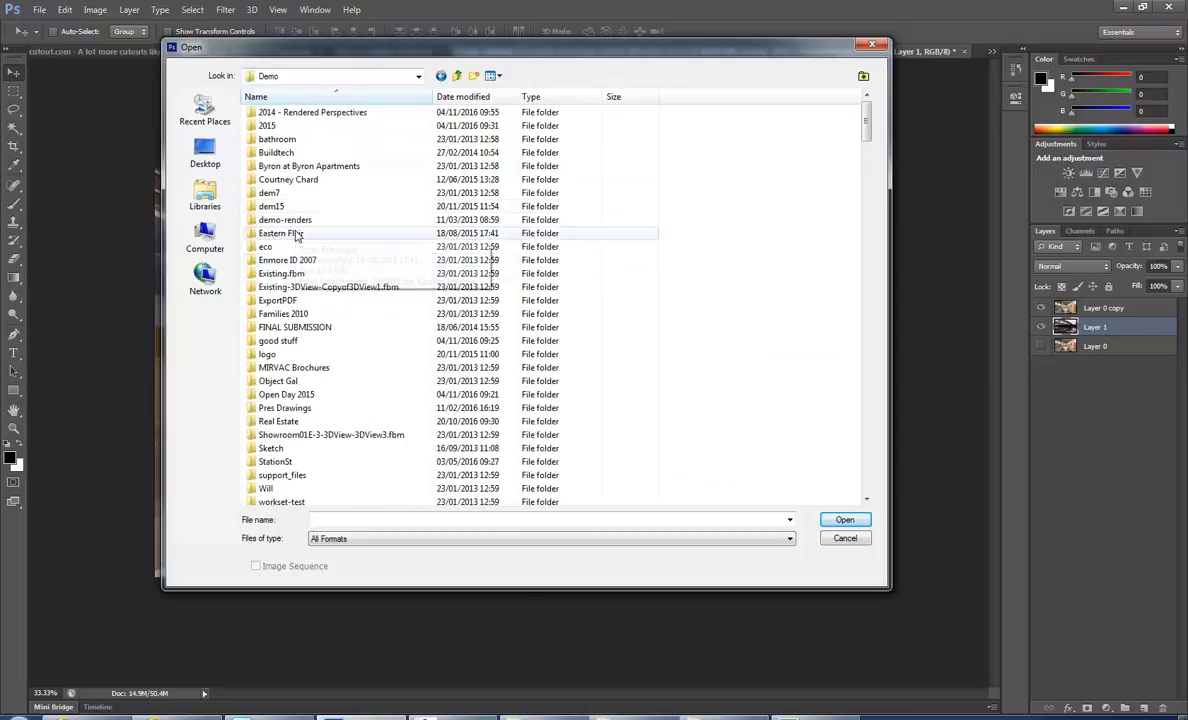
{"action": "double_click", "coordinate": [290, 341]}
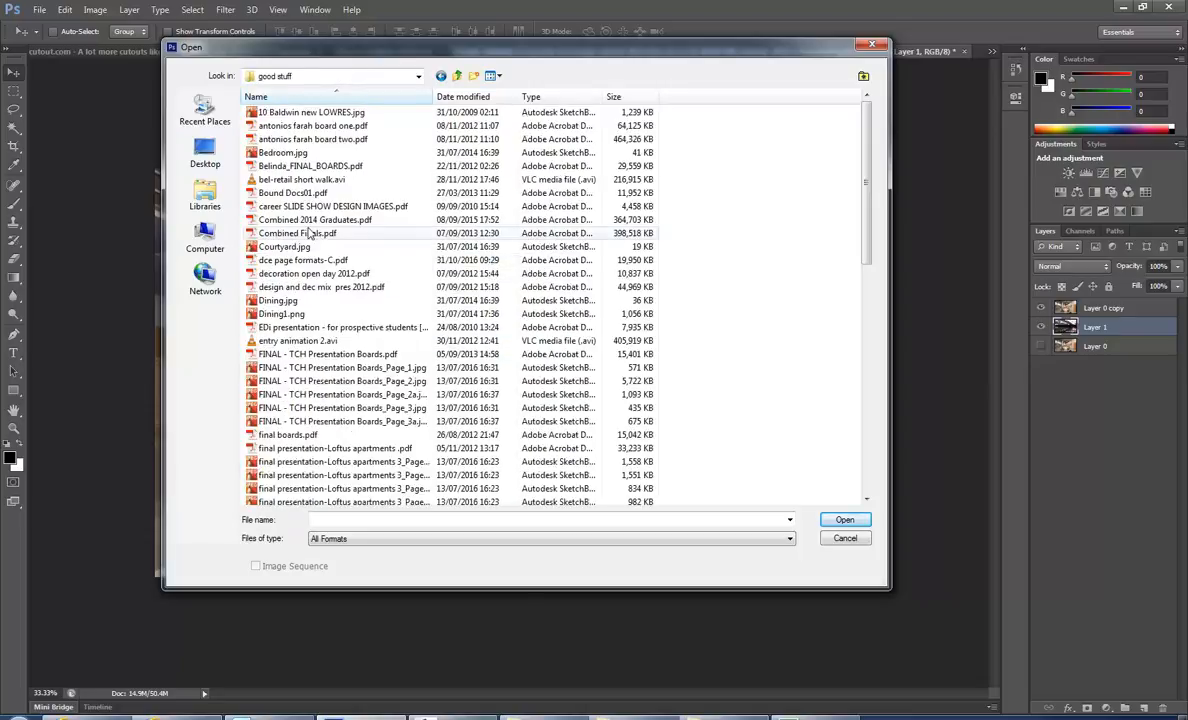
- Show the folder's files as large icons and open 10 Baldwin new LOWRES.jpg
{"action": "left_click", "coordinate": [494, 79]}
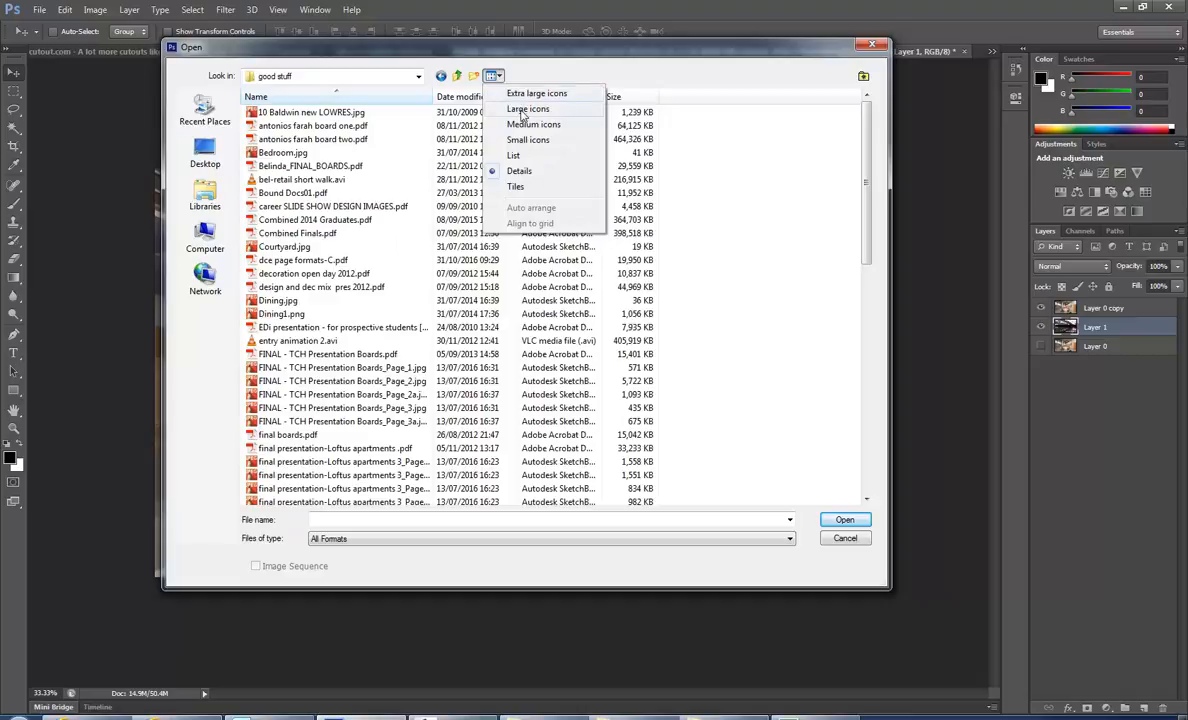
{"action": "left_click", "coordinate": [510, 112]}
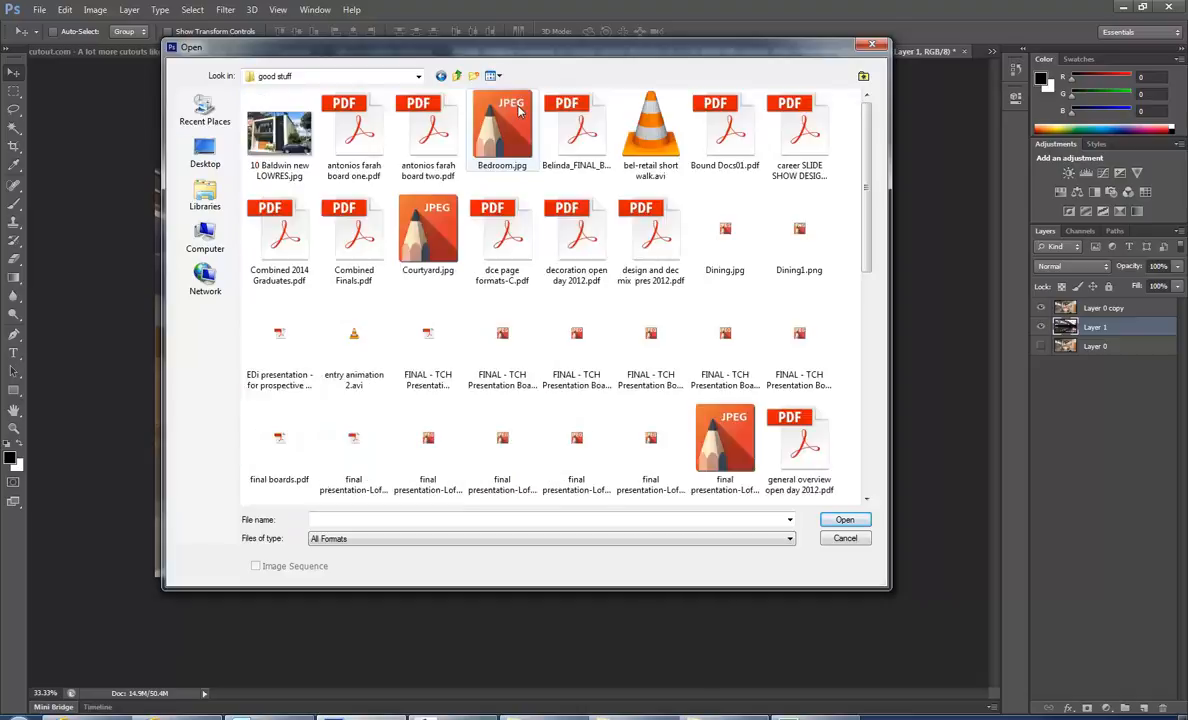
{"action": "left_click", "coordinate": [263, 148]}
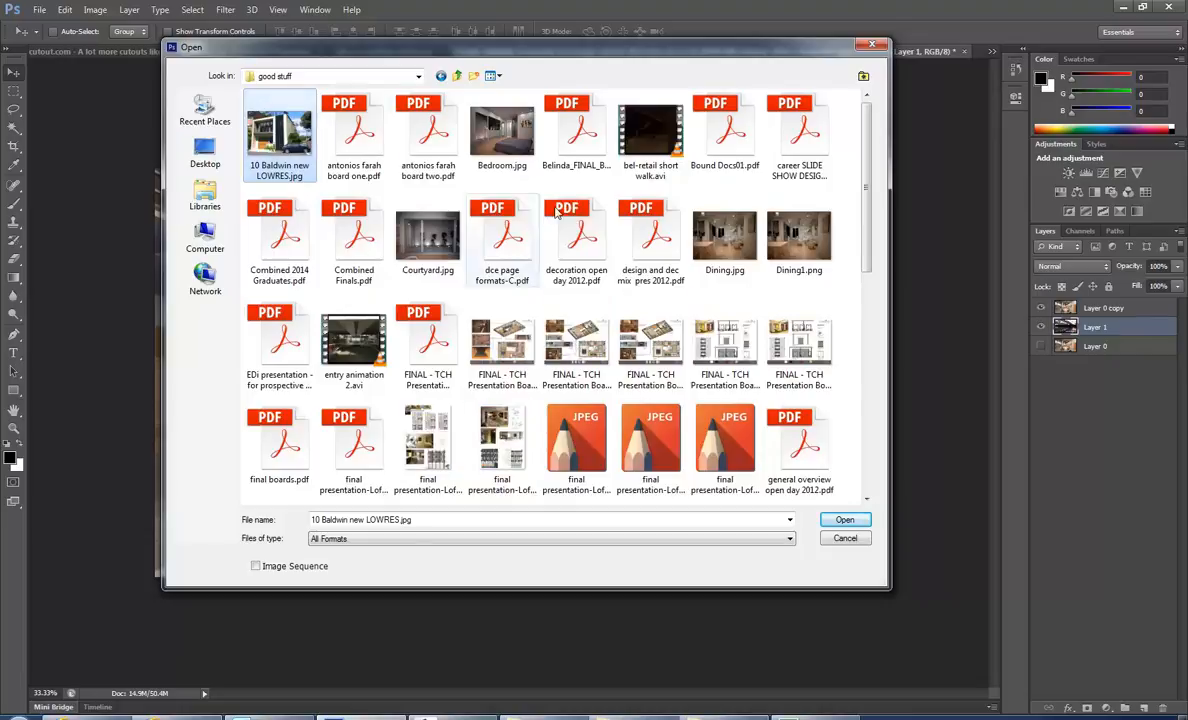
{"action": "mouse_move", "coordinate": [868, 150]}
{"action": "left_mouse_down"}
{"action": "mouse_move", "coordinate": [849, 334]}
{"action": "mouse_move", "coordinate": [866, 398]}
{"action": "mouse_move", "coordinate": [868, 142]}
{"action": "left_mouse_up"}
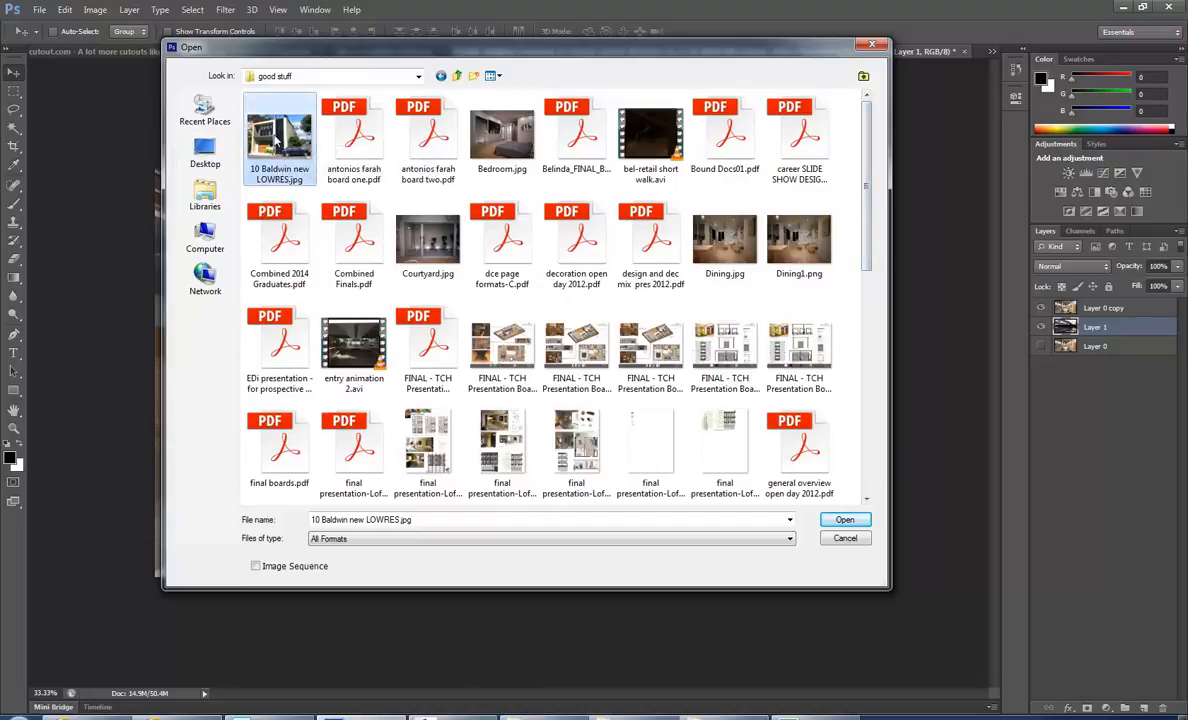
{"action": "double_click", "coordinate": [278, 143]}
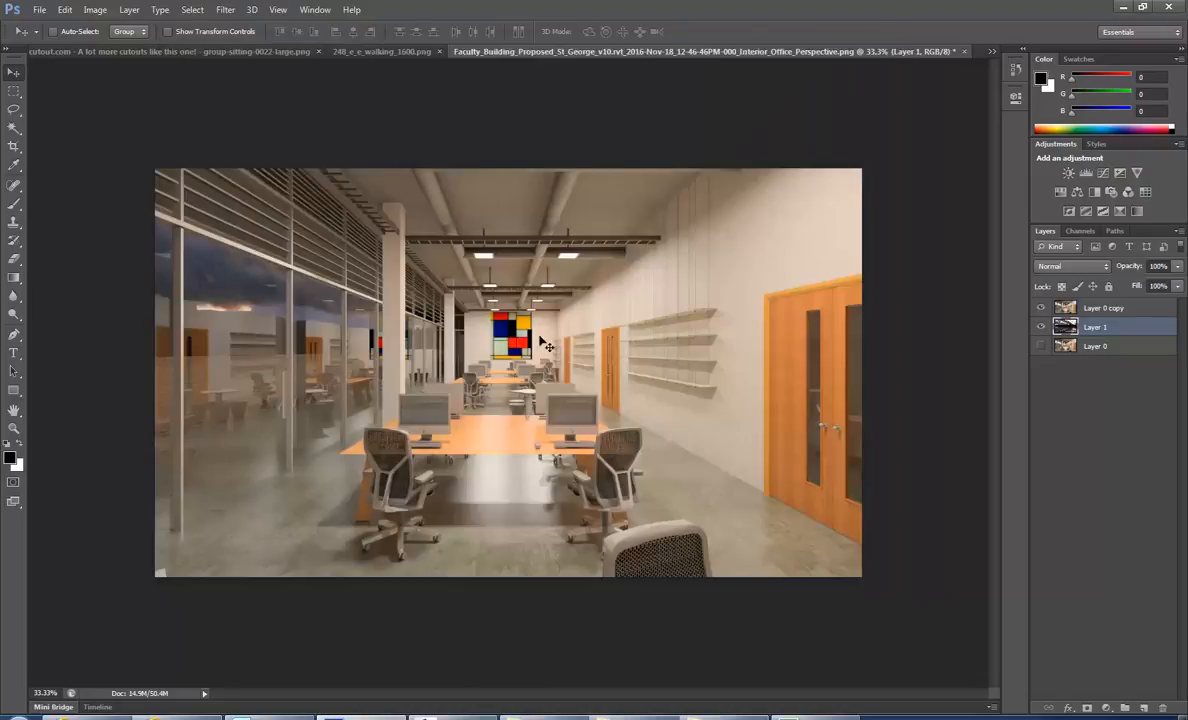
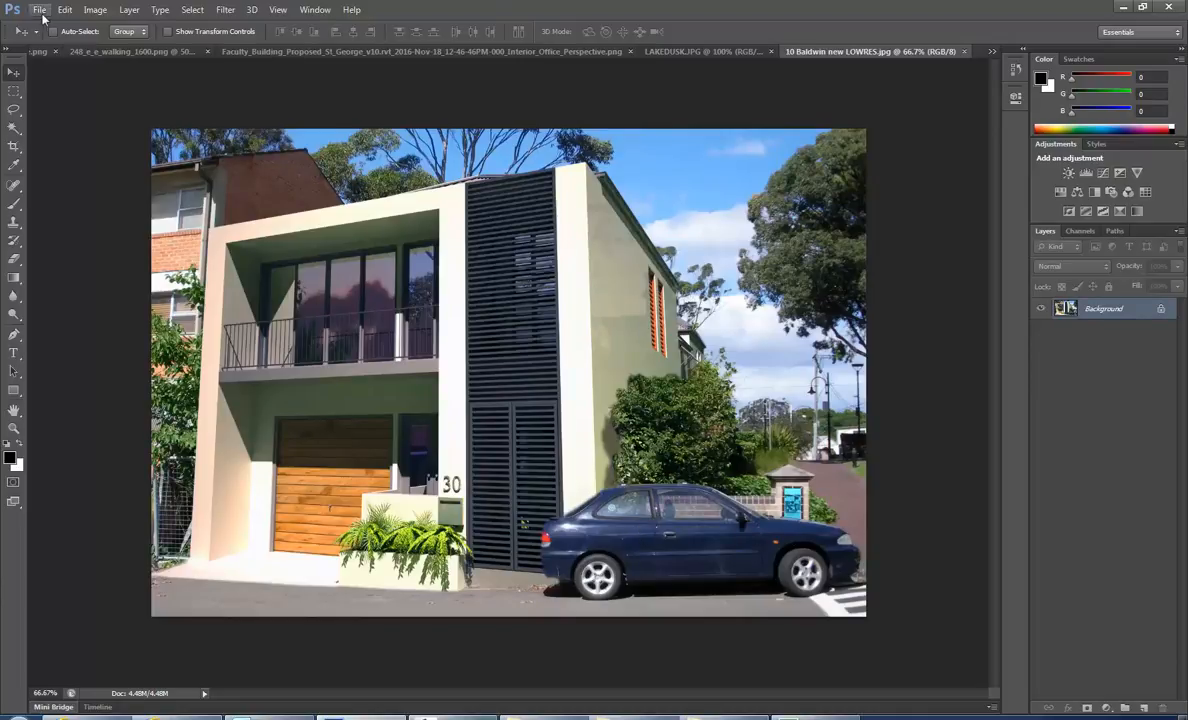
- Switch to Internet Explorer and view the people cutouts on skalgubbar.se and mrcutout.com
{"action": "left_click", "coordinate": [172, 717]}
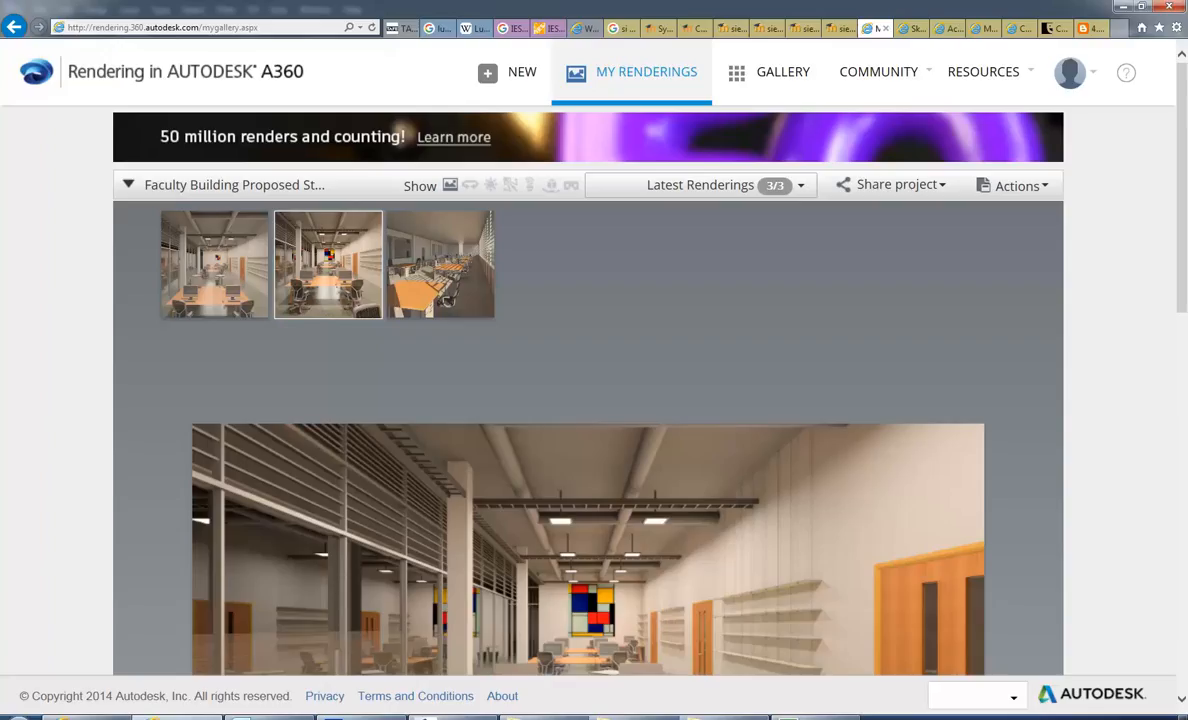
{"action": "left_click", "coordinate": [903, 29]}
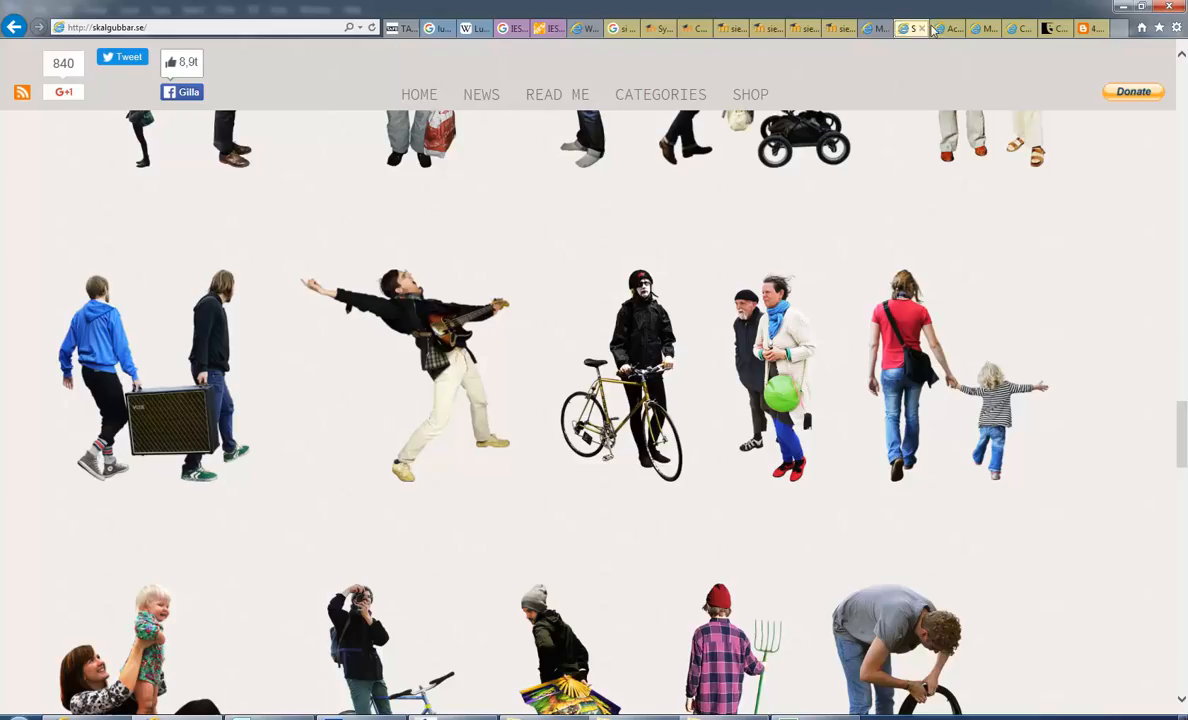
{"action": "left_click", "coordinate": [942, 29]}
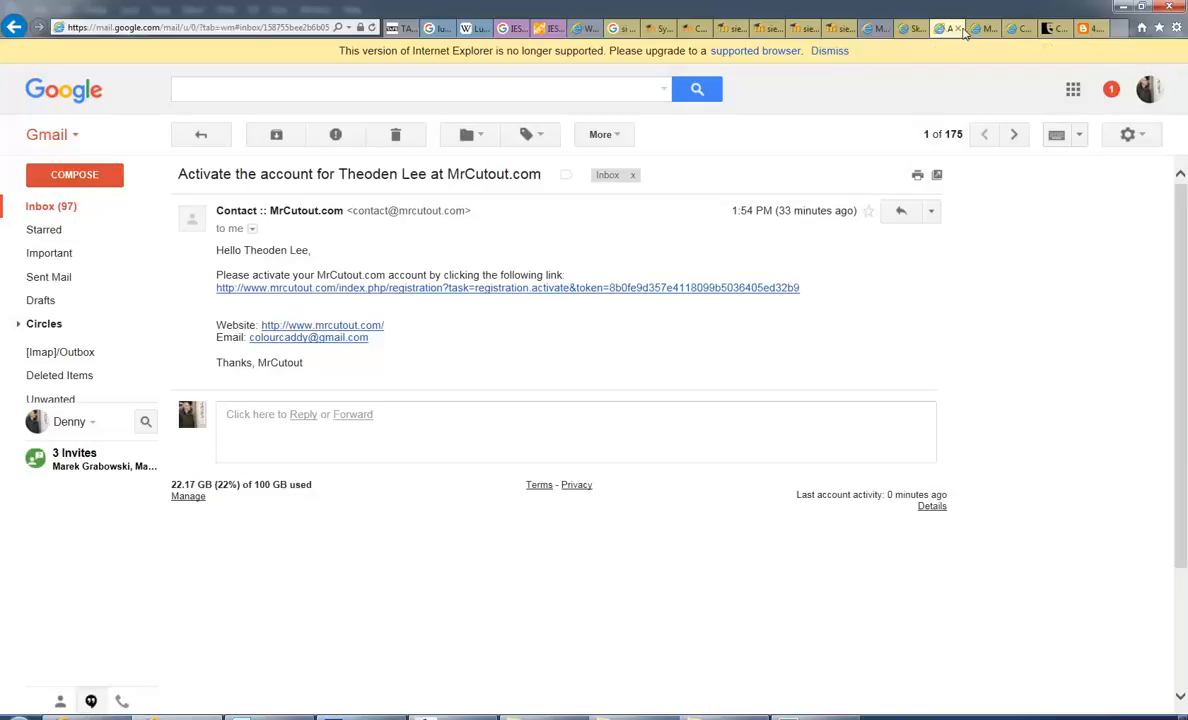
{"action": "left_click", "coordinate": [983, 28]}
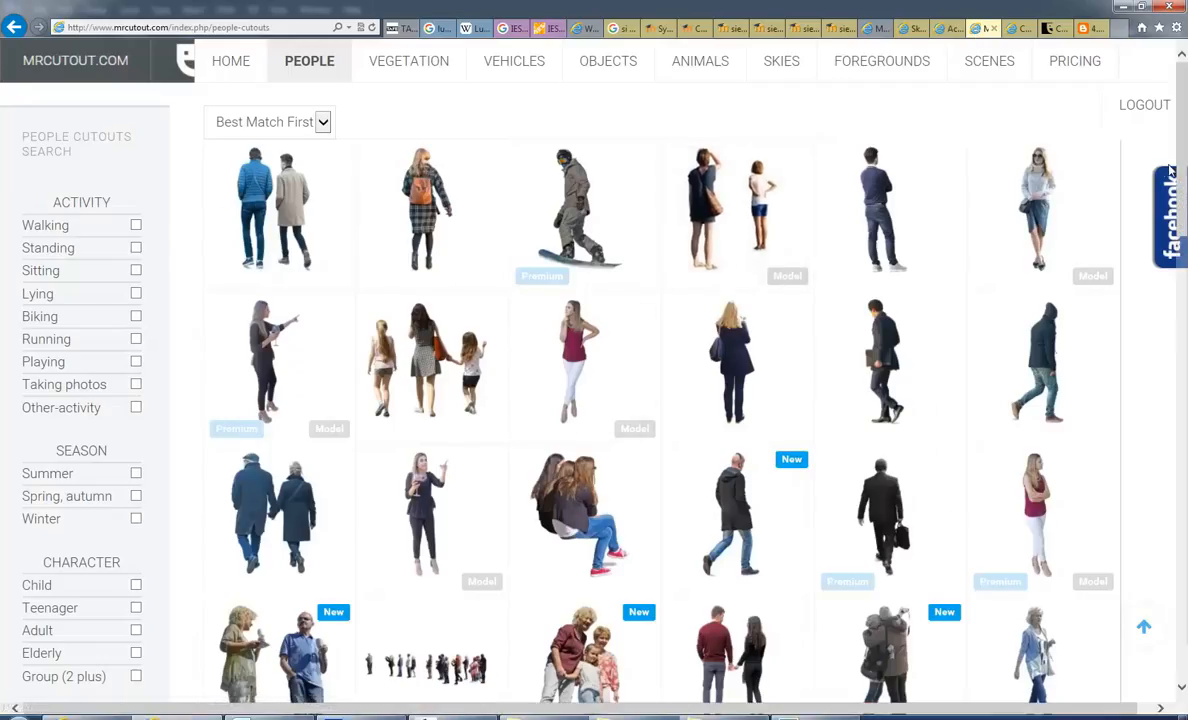
- Switch to Windows Explorer and open the StudentResources (P:) folder -- ARCHITECTURAL DRAFTING > 2nd Year FT Sem 2 > Material Images > People
{"action": "left_click", "coordinate": [545, 716]}
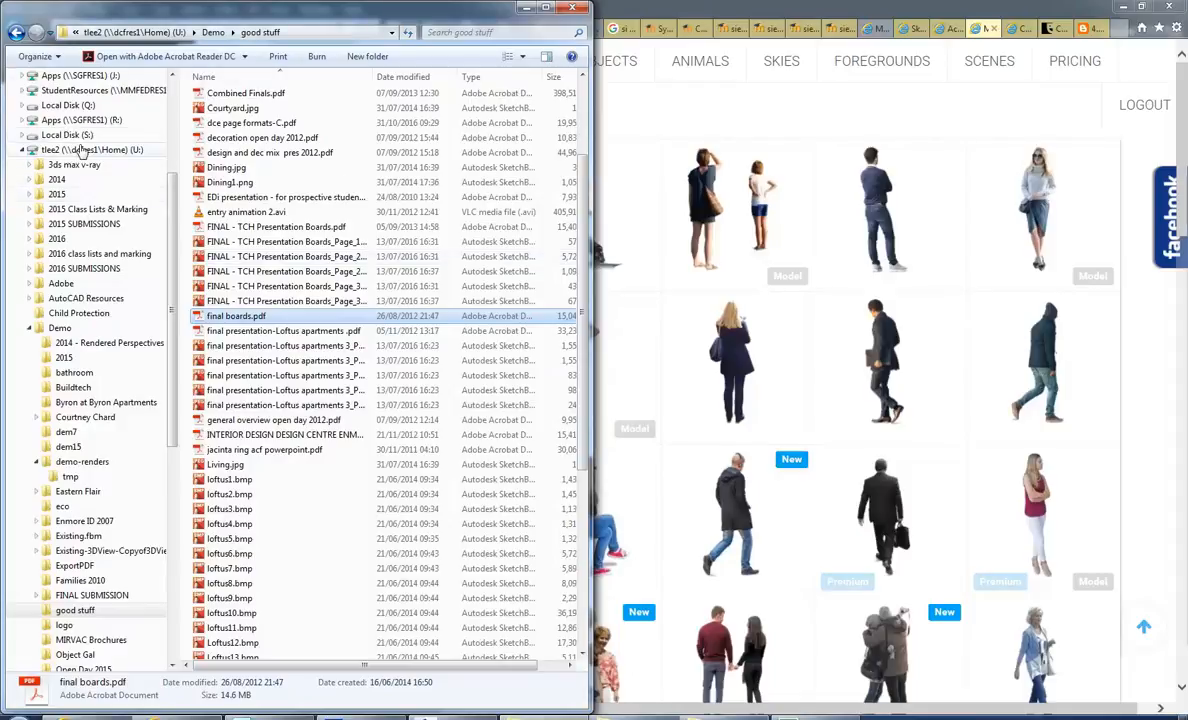
{"action": "left_click", "coordinate": [92, 90]}
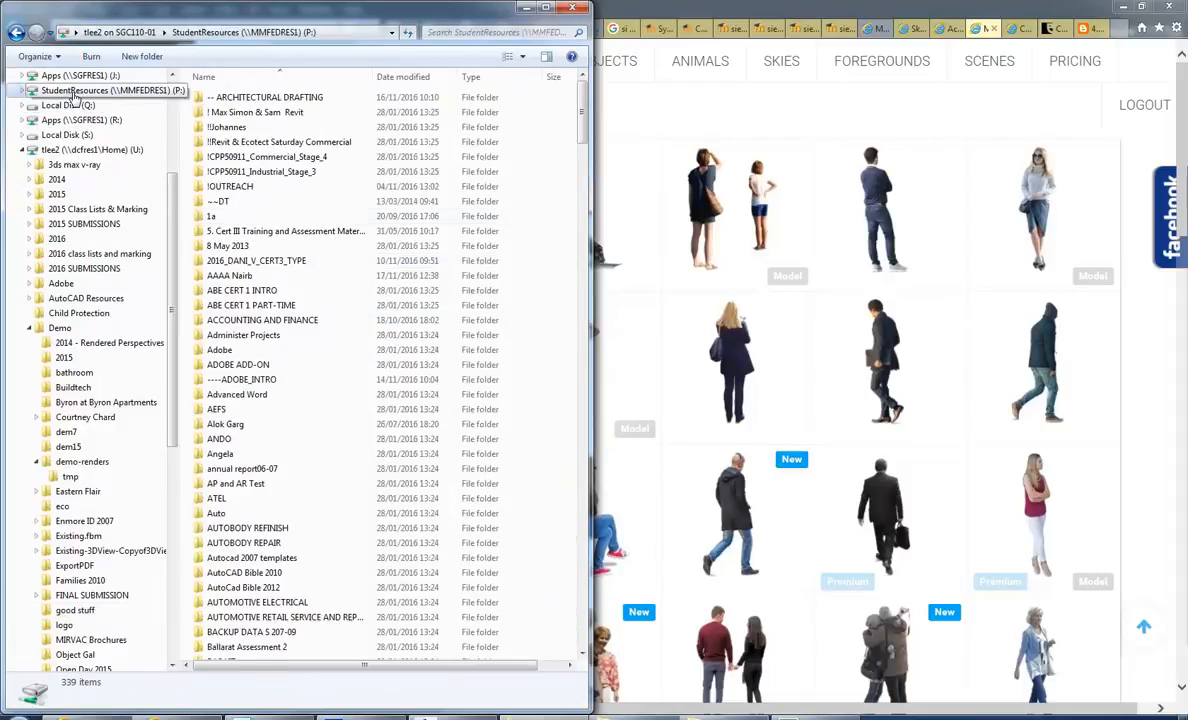
{"action": "double_click", "coordinate": [245, 97]}
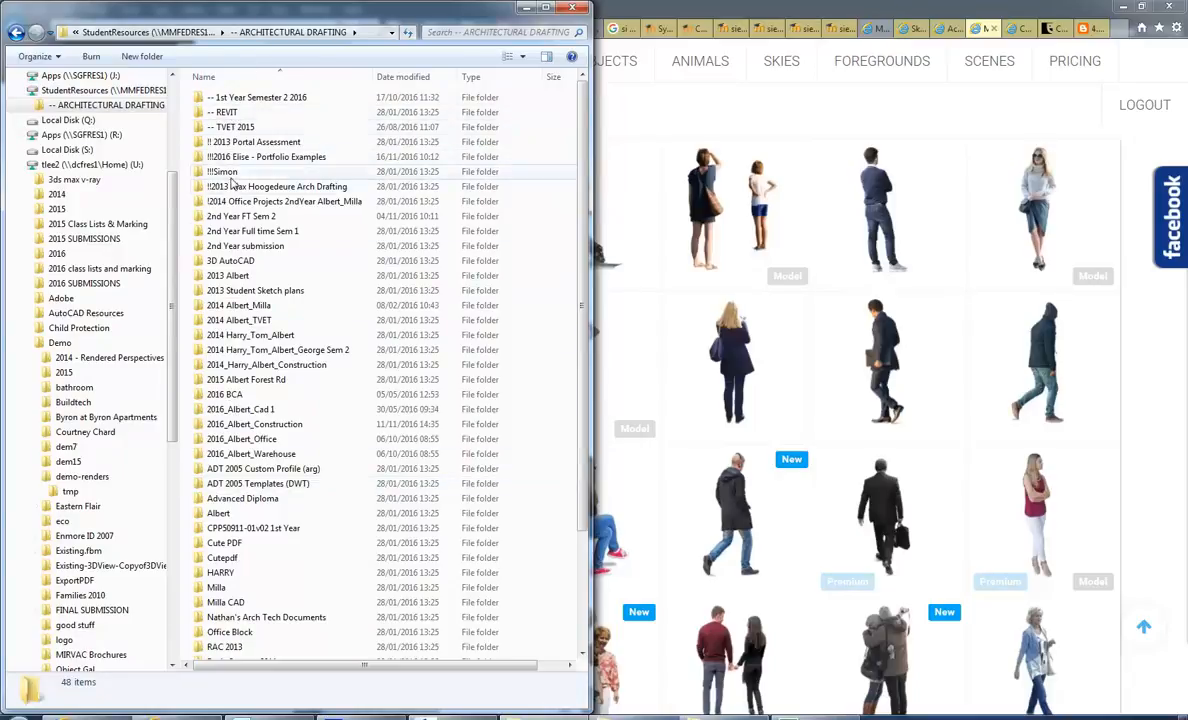
{"action": "left_click", "coordinate": [236, 219]}
{"action": "double_click", "coordinate": [236, 222]}
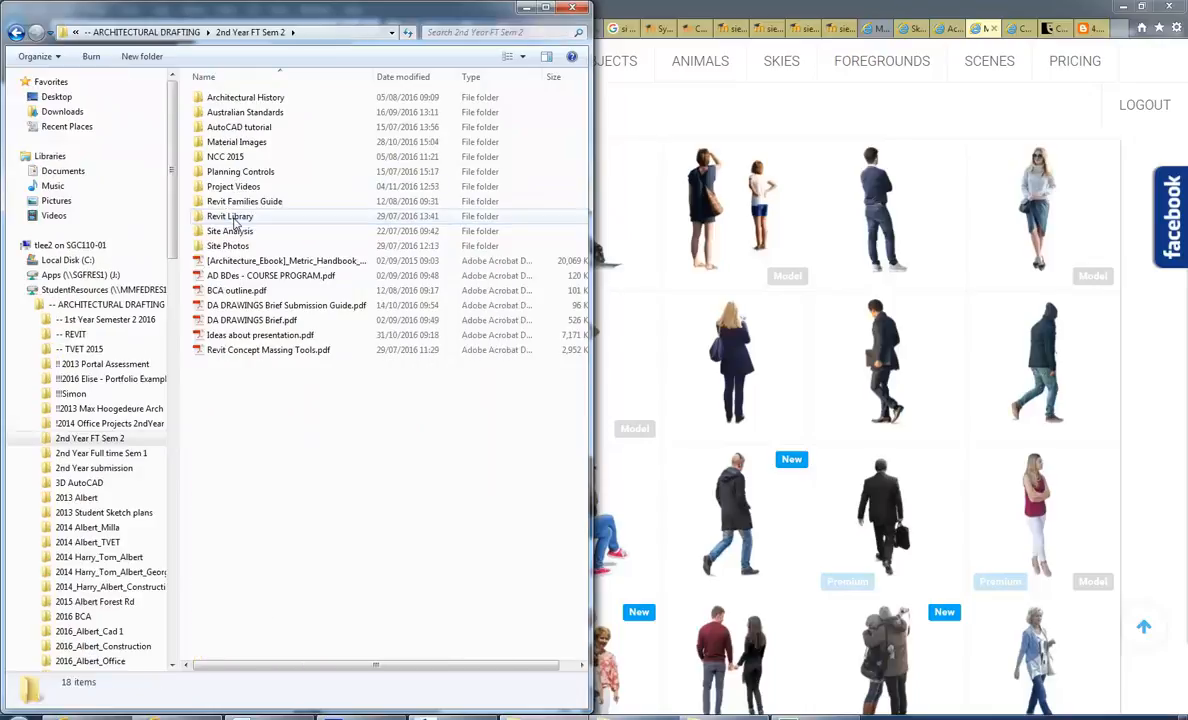
{"action": "double_click", "coordinate": [228, 146]}
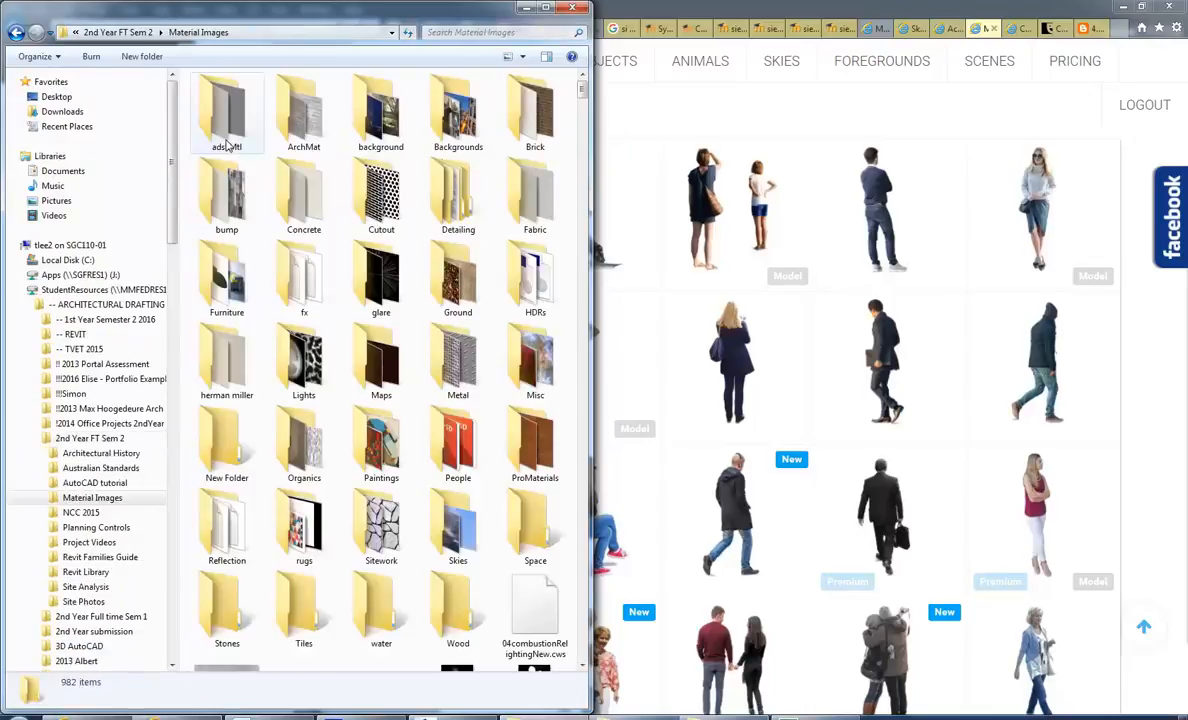
{"action": "double_click", "coordinate": [457, 445]}
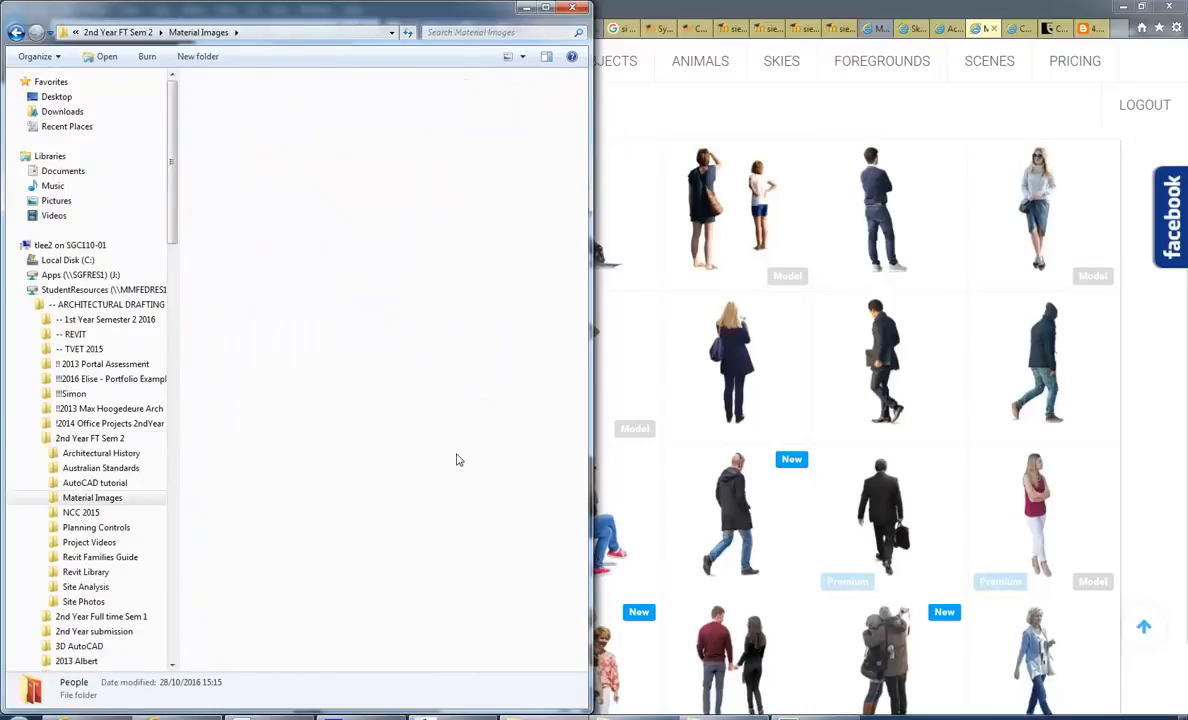
- Maximize the People folder window, display its files as thumbnails, and examine the woman-with-headphones images and their black-and-white cutout mask
{"action": "left_click", "coordinate": [546, 7]}
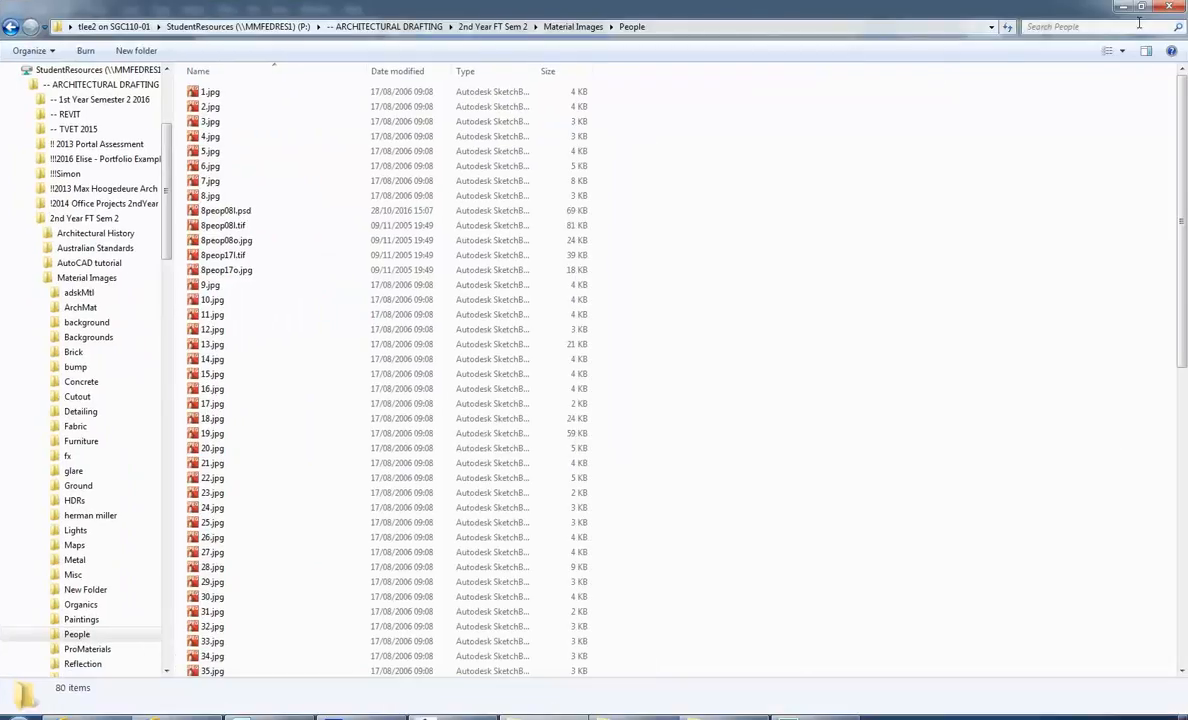
{"action": "left_click", "coordinate": [1122, 50]}
{"action": "left_click", "coordinate": [1133, 41]}
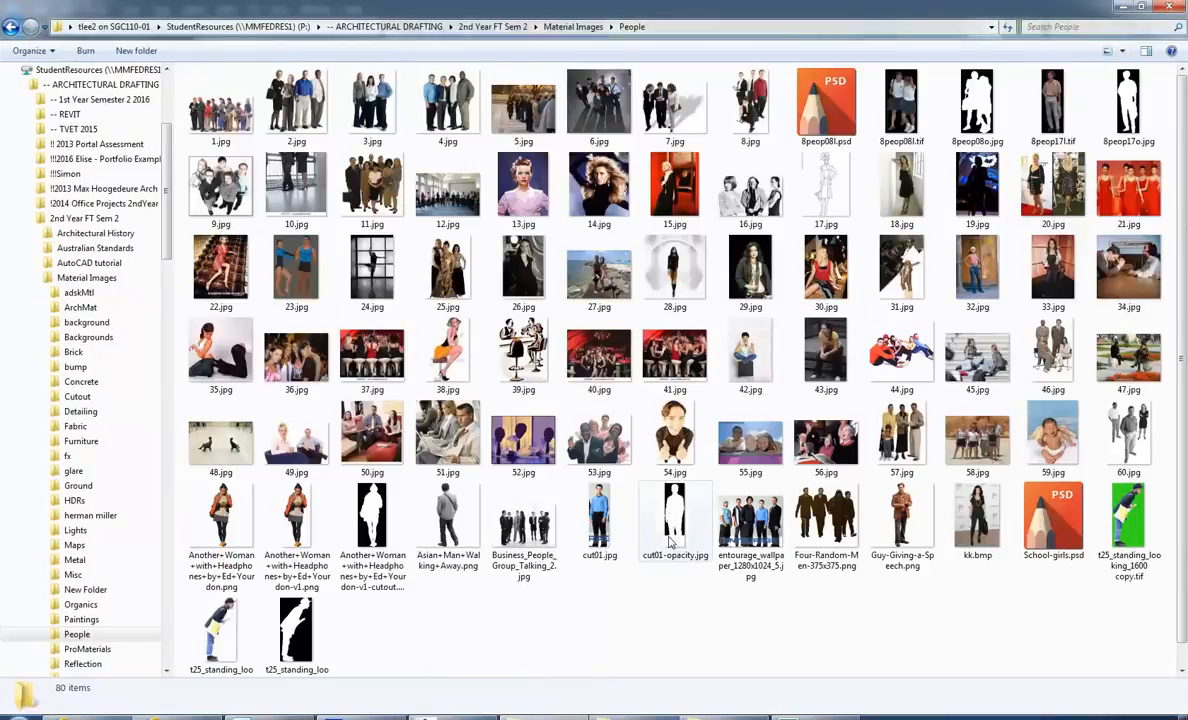
{"action": "left_click", "coordinate": [222, 518]}
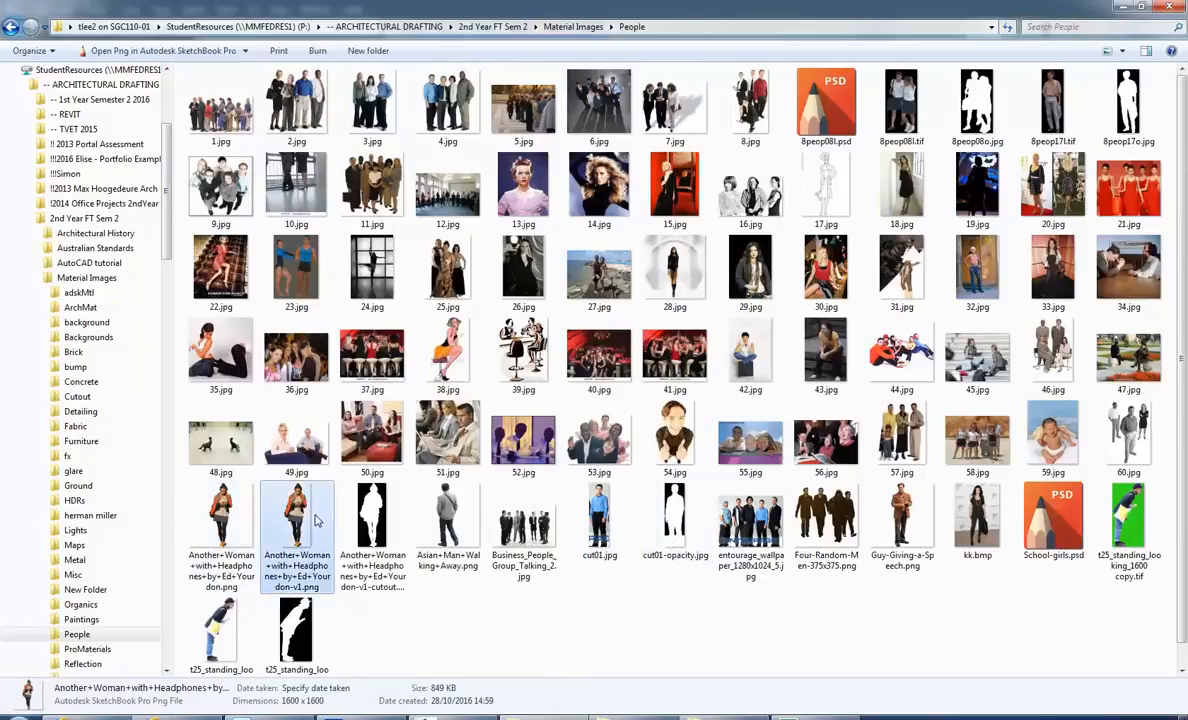
{"action": "left_click", "coordinate": [372, 520]}
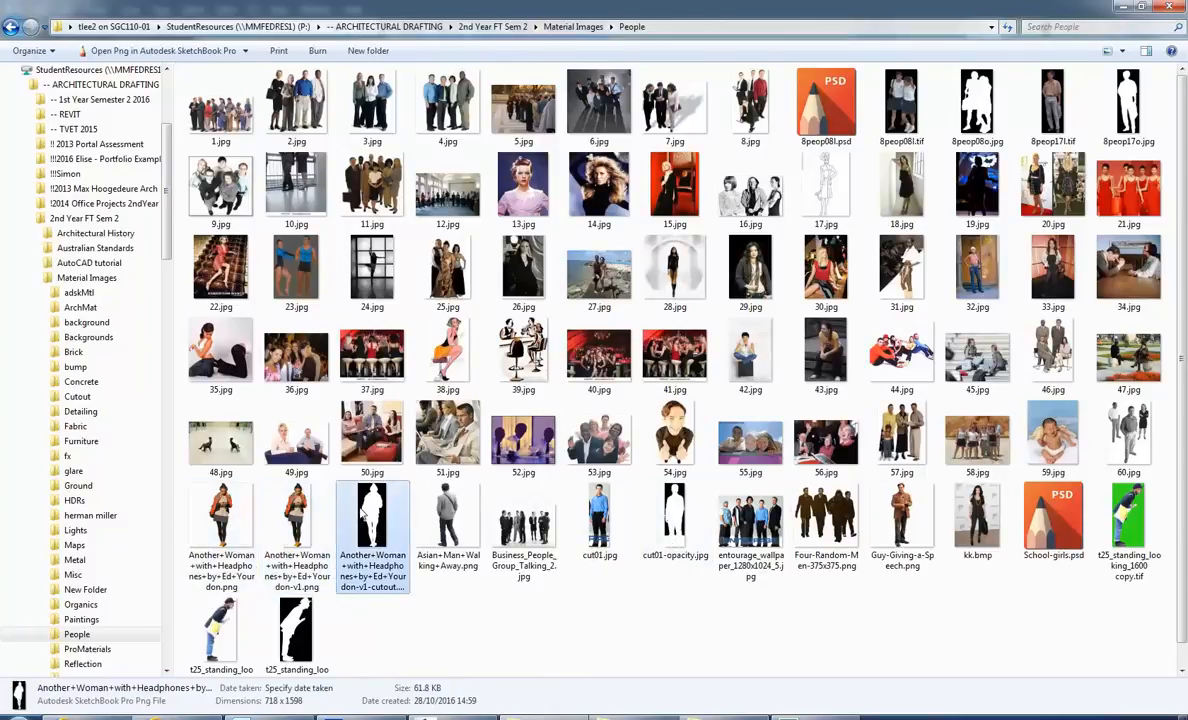
{"action": "left_click", "coordinate": [484, 628]}
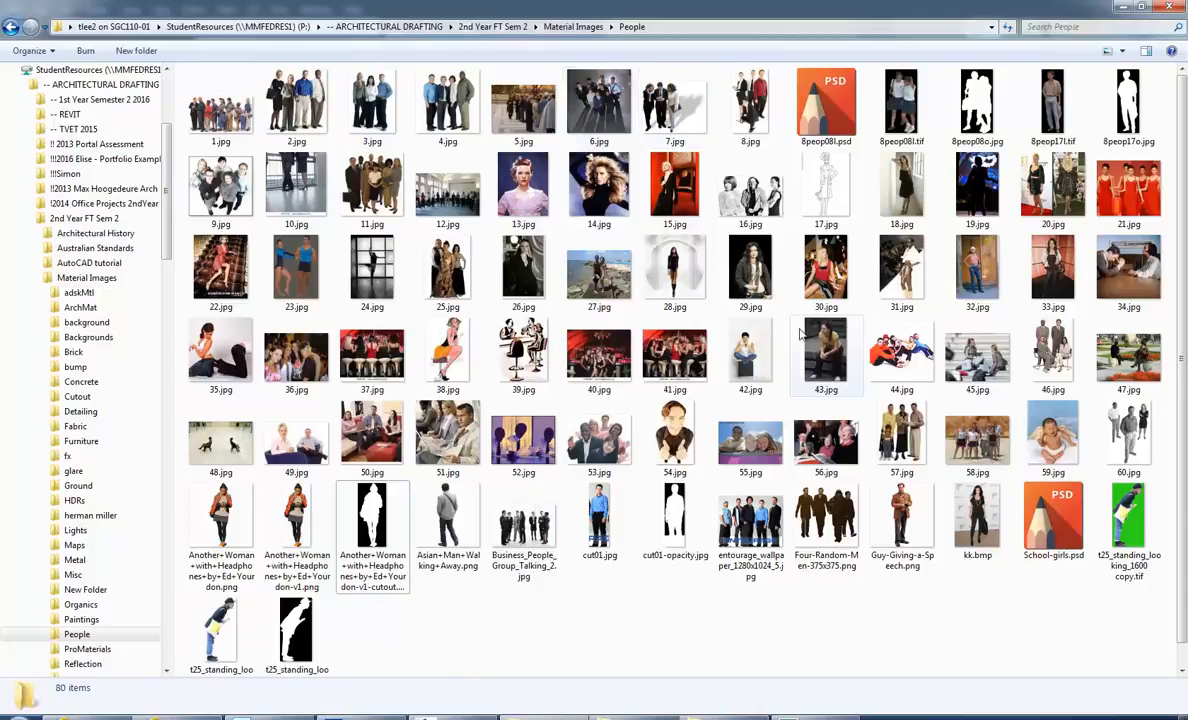
- Minimize the folder window and return to the people cutouts page on mrcutout.com in the browser
{"action": "left_click", "coordinate": [1123, 7]}
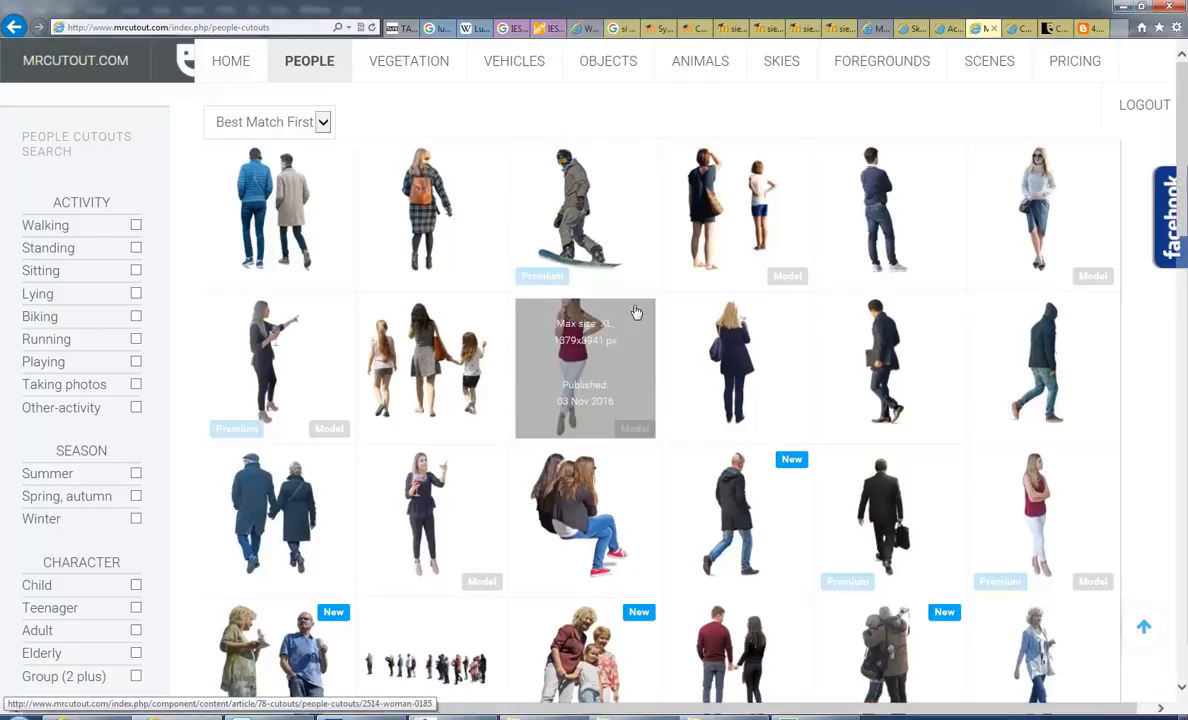
{"action": "left_click", "coordinate": [942, 30]}
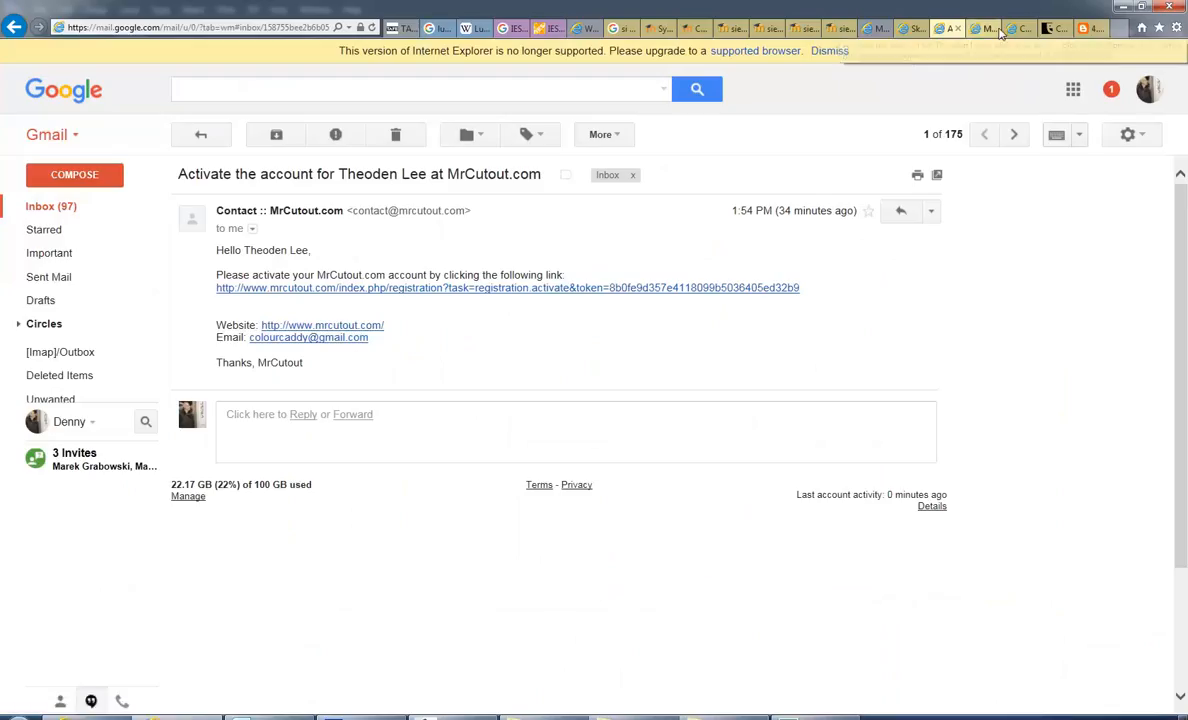
{"action": "left_click", "coordinate": [977, 30]}
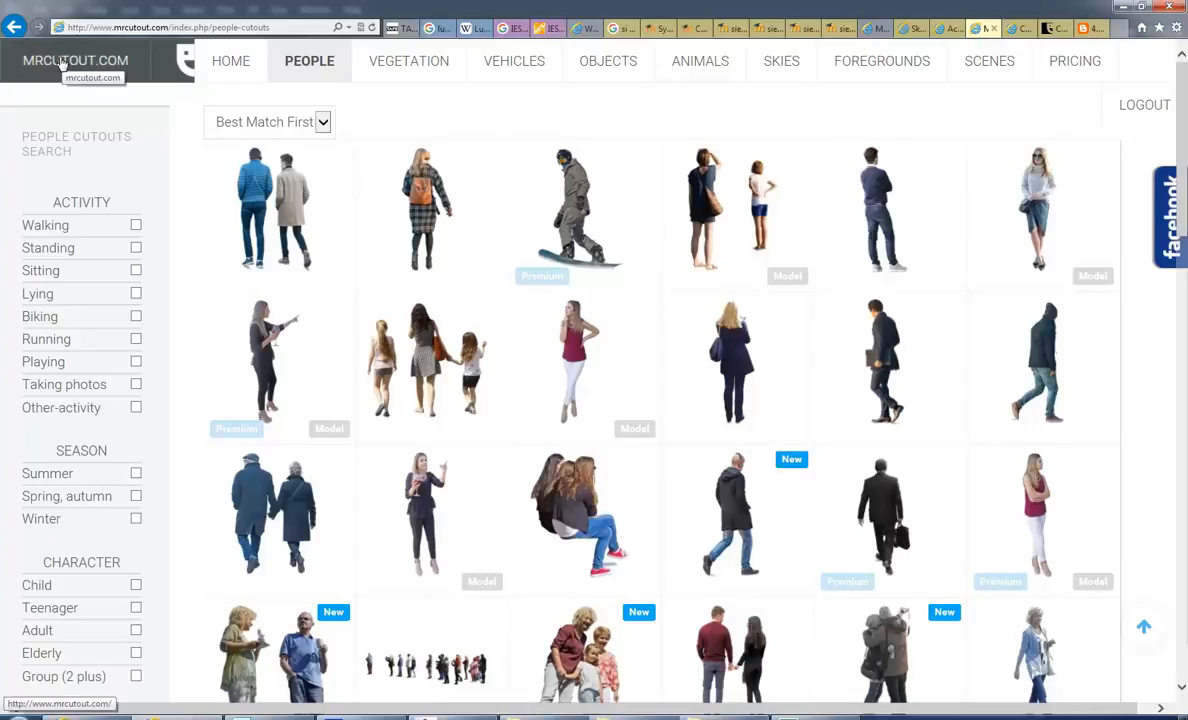
- Look over the MrCutout people gallery and the open cutout pages for the walking family and the sitting group
{"action": "scroll", "coordinate": [1093, 186], "scroll_direction": "down", "scroll_amount": 2}
{"action": "scroll", "coordinate": [1182, 120], "scroll_direction": "up", "scroll_amount": 2}
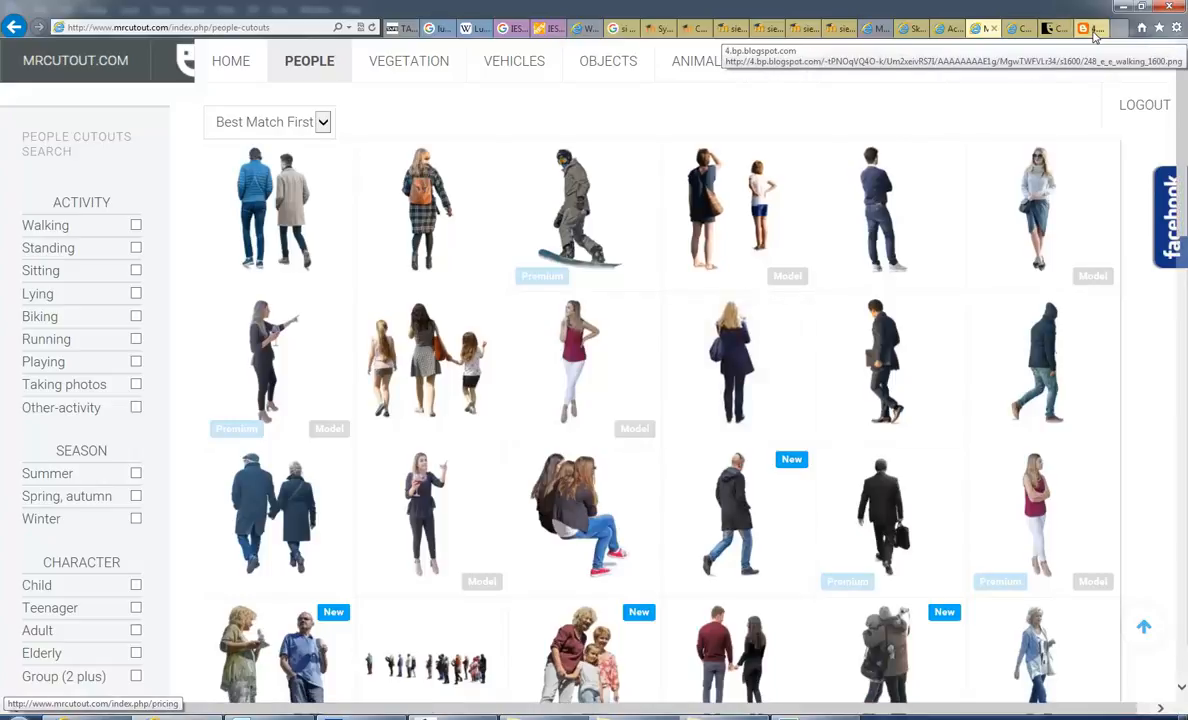
{"action": "left_click", "coordinate": [1052, 33]}
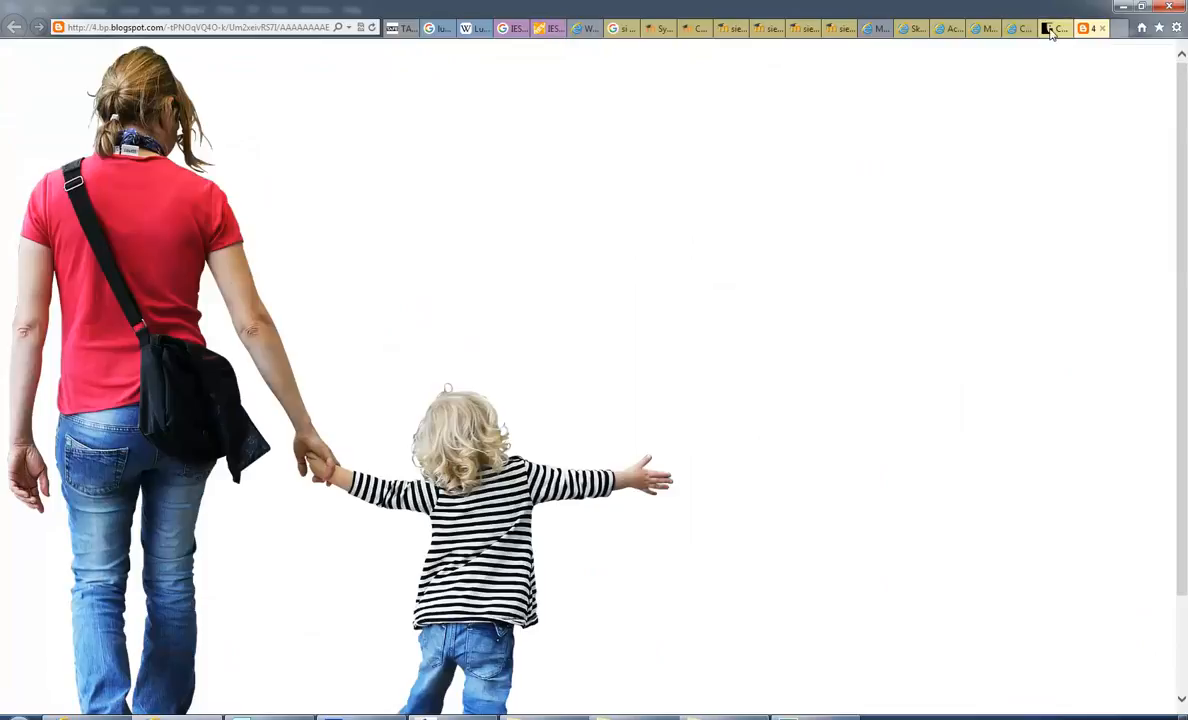
{"action": "left_click", "coordinate": [1052, 30]}
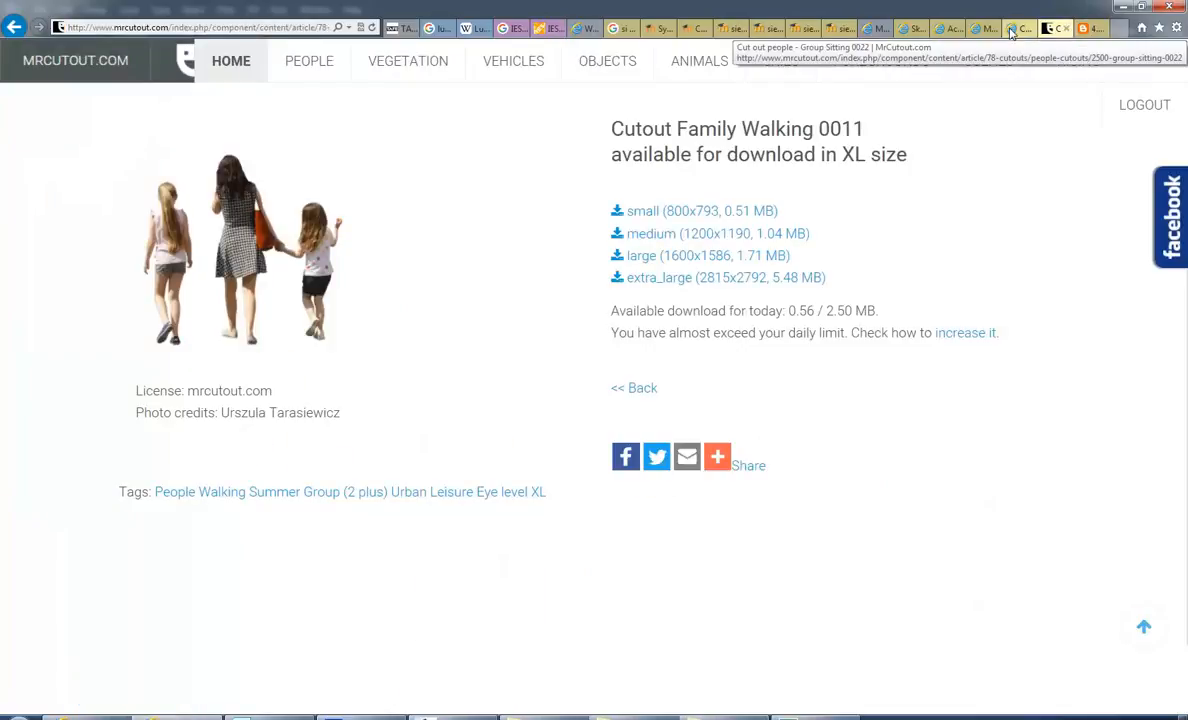
{"action": "left_click", "coordinate": [977, 31]}
{"action": "left_click", "coordinate": [947, 29]}
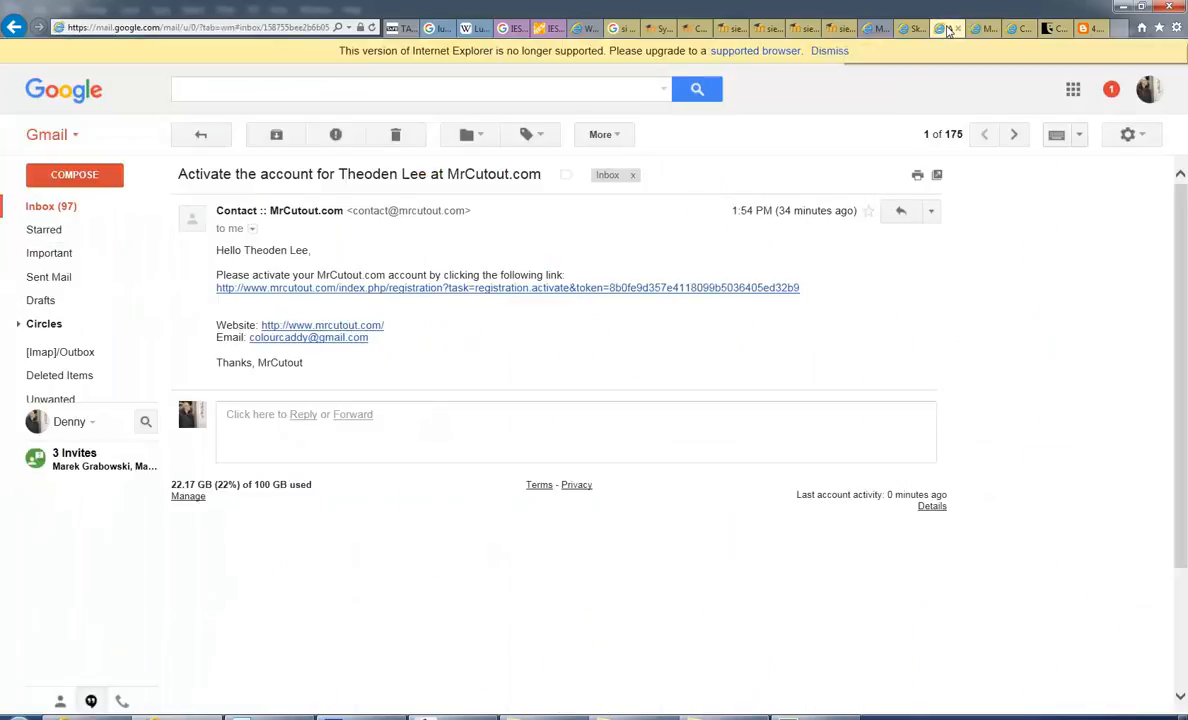
{"action": "left_click", "coordinate": [1008, 31]}
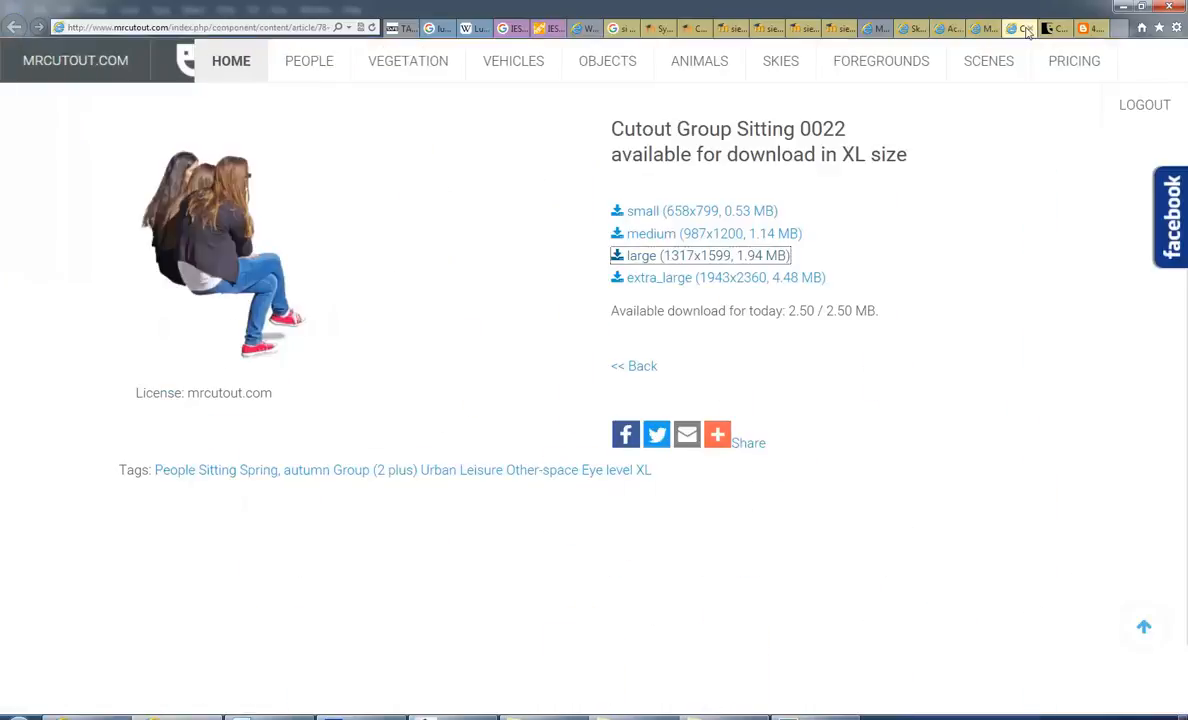
{"action": "left_click", "coordinate": [1045, 31]}
{"action": "left_click", "coordinate": [878, 29]}
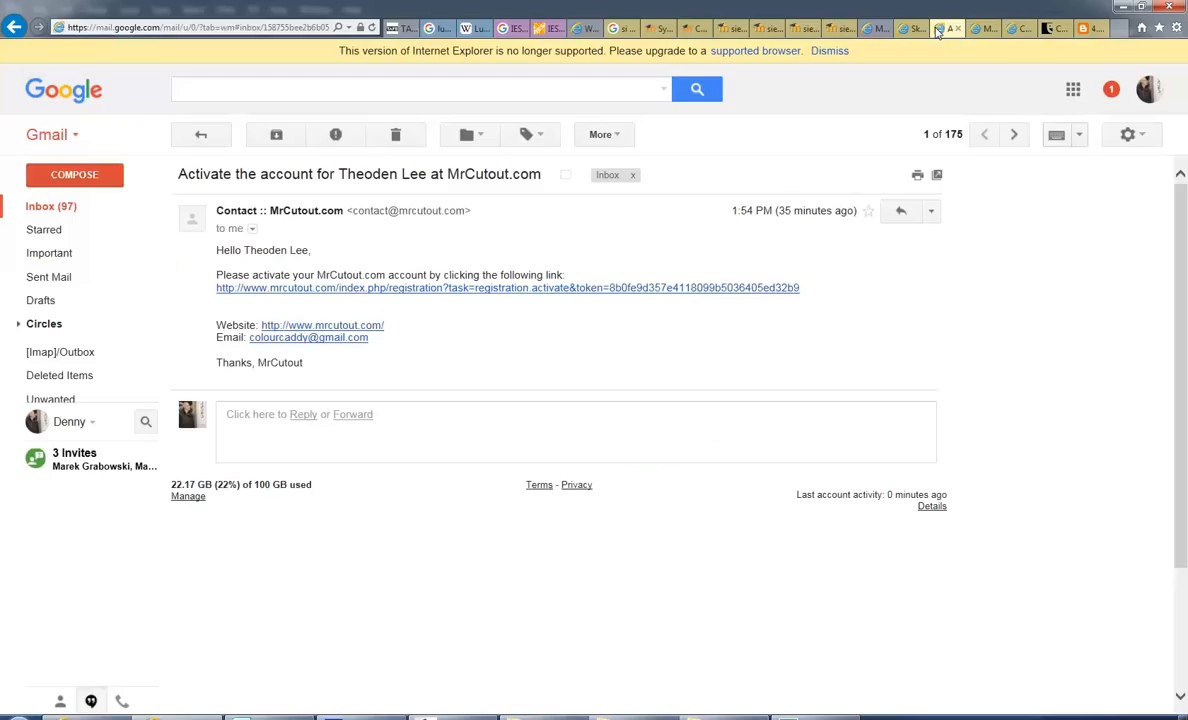
- Browse the Skalgubbar cutout people gallery and view the open image of a woman walking hand in hand with a child
{"action": "left_click", "coordinate": [905, 31]}
{"action": "scroll", "coordinate": [626, 217], "scroll_direction": "up", "scroll_amount": 15}
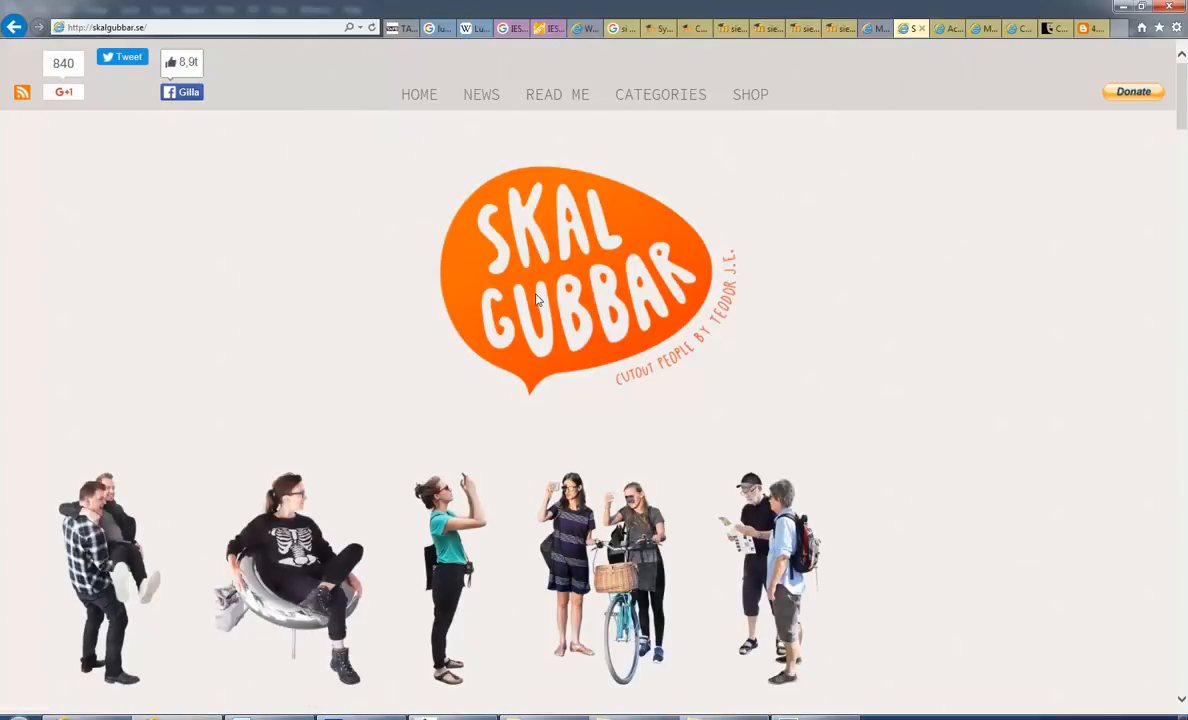
{"action": "scroll", "coordinate": [376, 493], "scroll_direction": "down", "scroll_amount": 3}
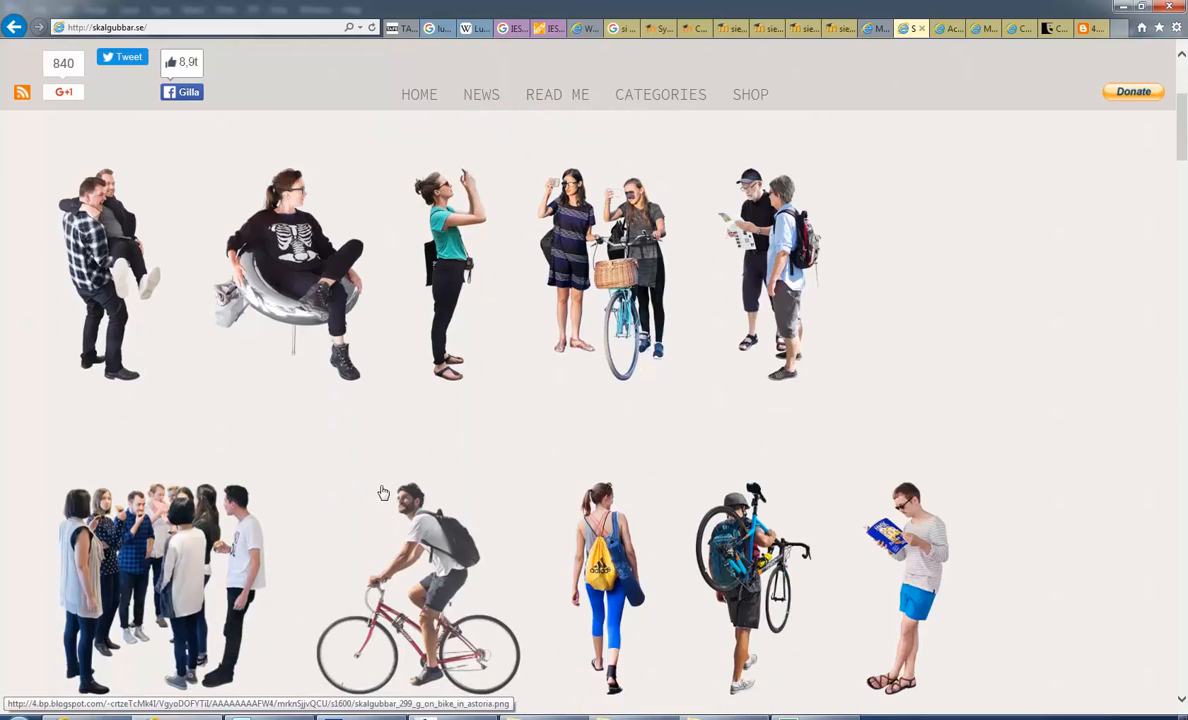
{"action": "scroll", "coordinate": [326, 430], "scroll_direction": "down", "scroll_amount": 3}
{"action": "scroll", "coordinate": [328, 432], "scroll_direction": "down", "scroll_amount": 3}
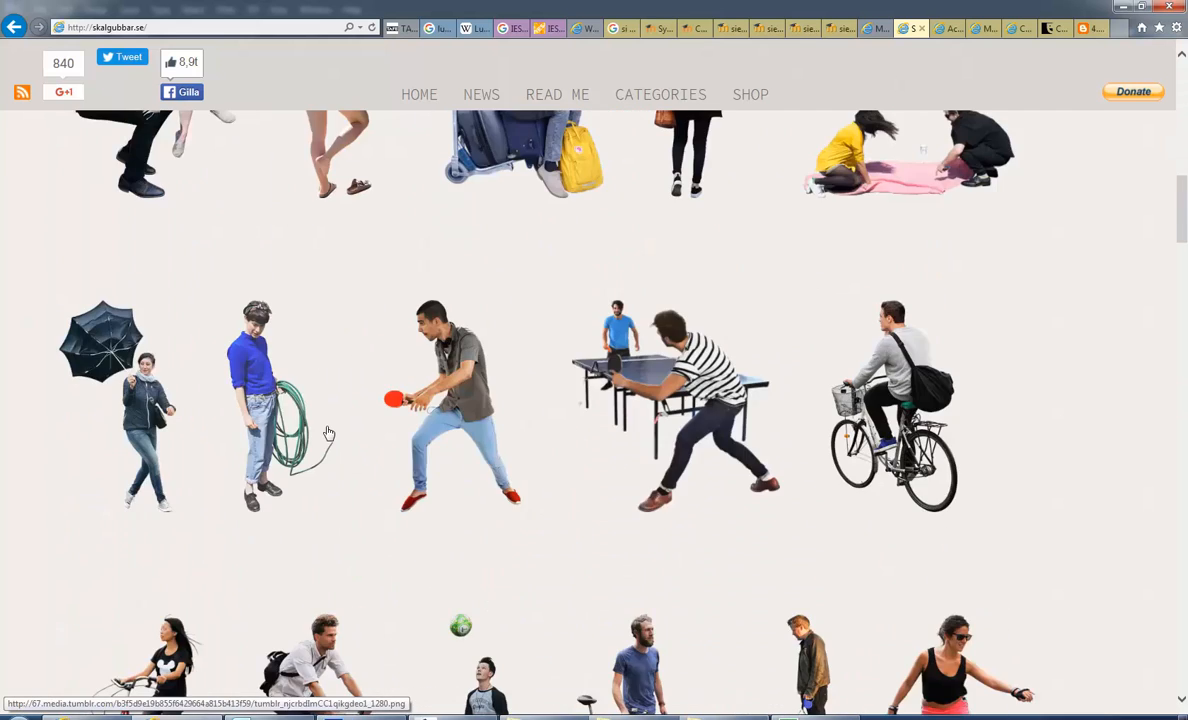
{"action": "scroll", "coordinate": [326, 430], "scroll_direction": "down", "scroll_amount": 5}
{"action": "scroll", "coordinate": [326, 430], "scroll_direction": "up", "scroll_amount": 15}
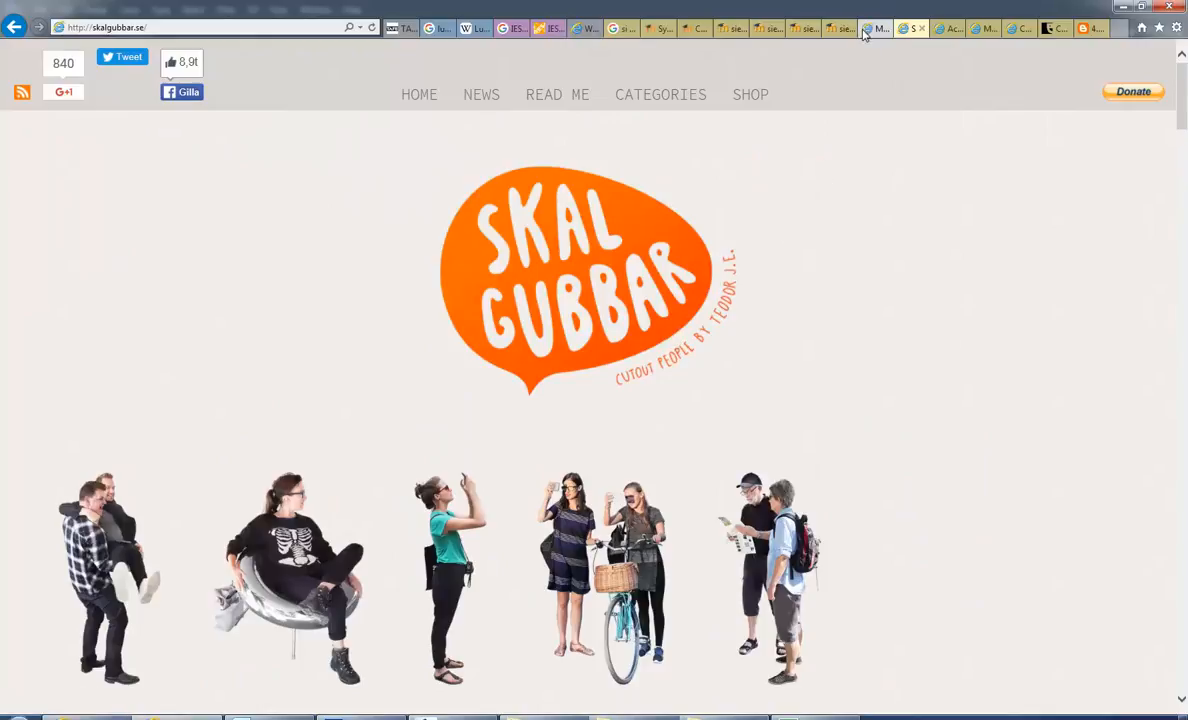
{"action": "left_click", "coordinate": [1088, 28]}
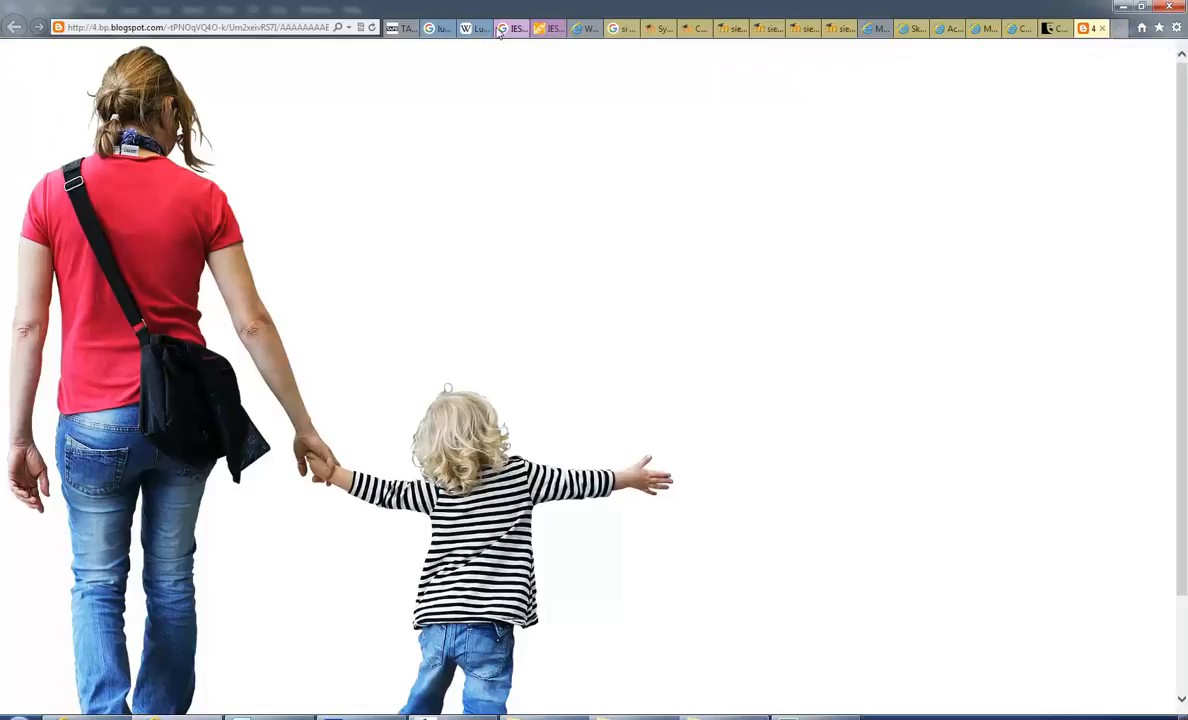
- Close the lumen method search page and run a Google image search for "car elevation" in a new tab
{"action": "left_click", "coordinate": [436, 28]}
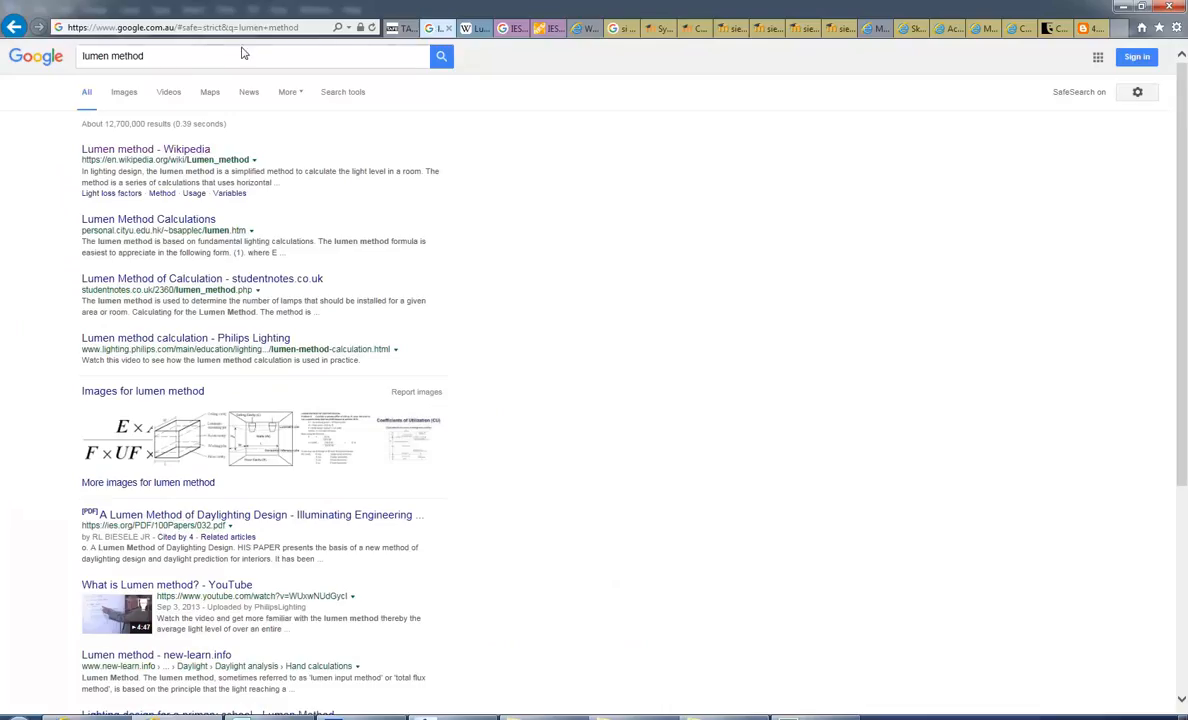
{"action": "left_click", "coordinate": [170, 58]}
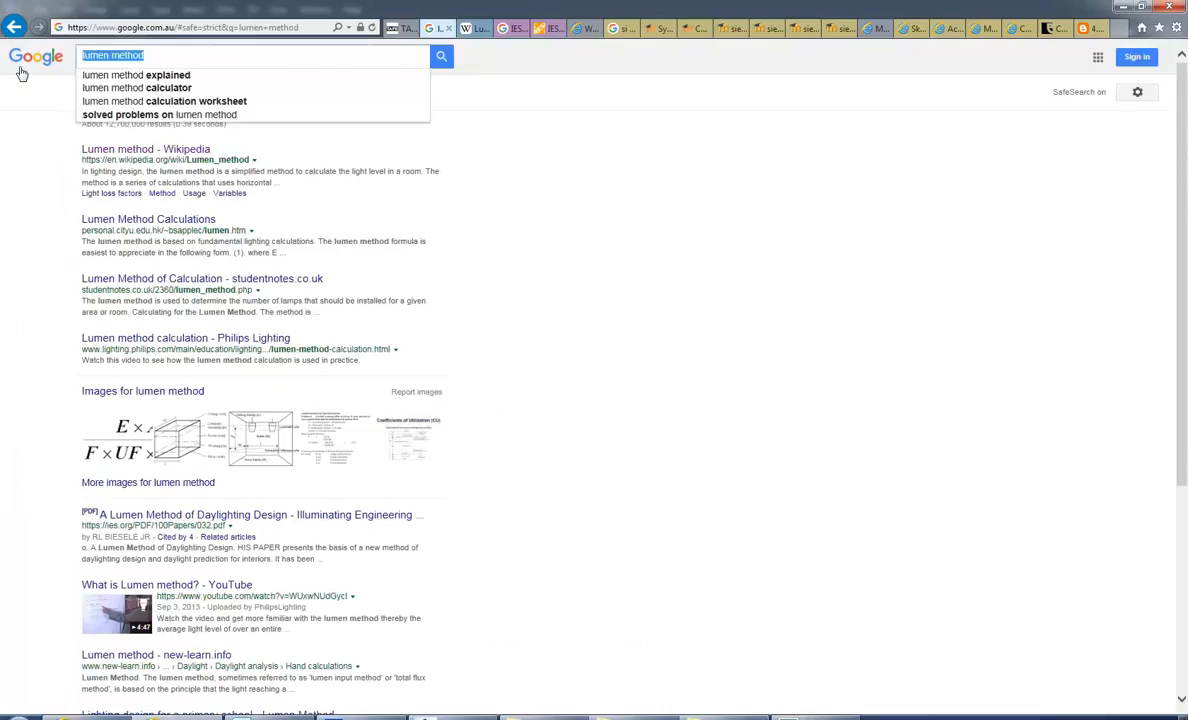
{"action": "left_click", "coordinate": [449, 29]}
{"action": "left_click", "coordinate": [1120, 30]}
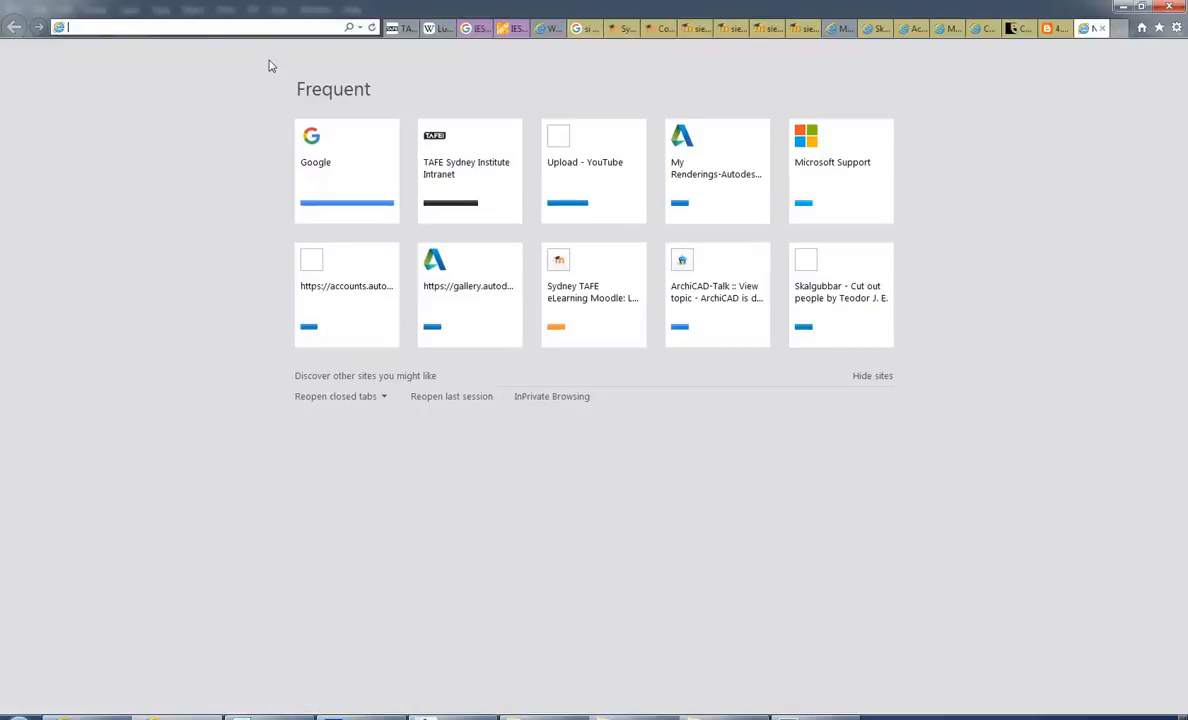
{"action": "left_click", "coordinate": [331, 162]}
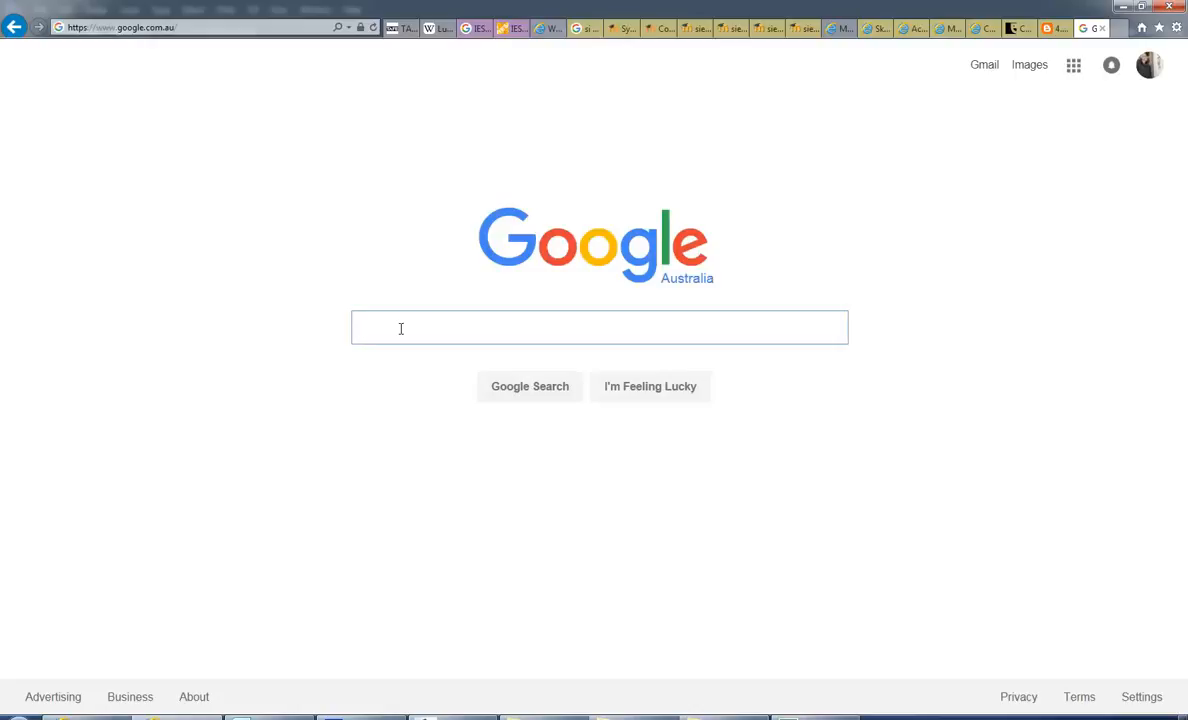
{"action": "type", "text": "car "}
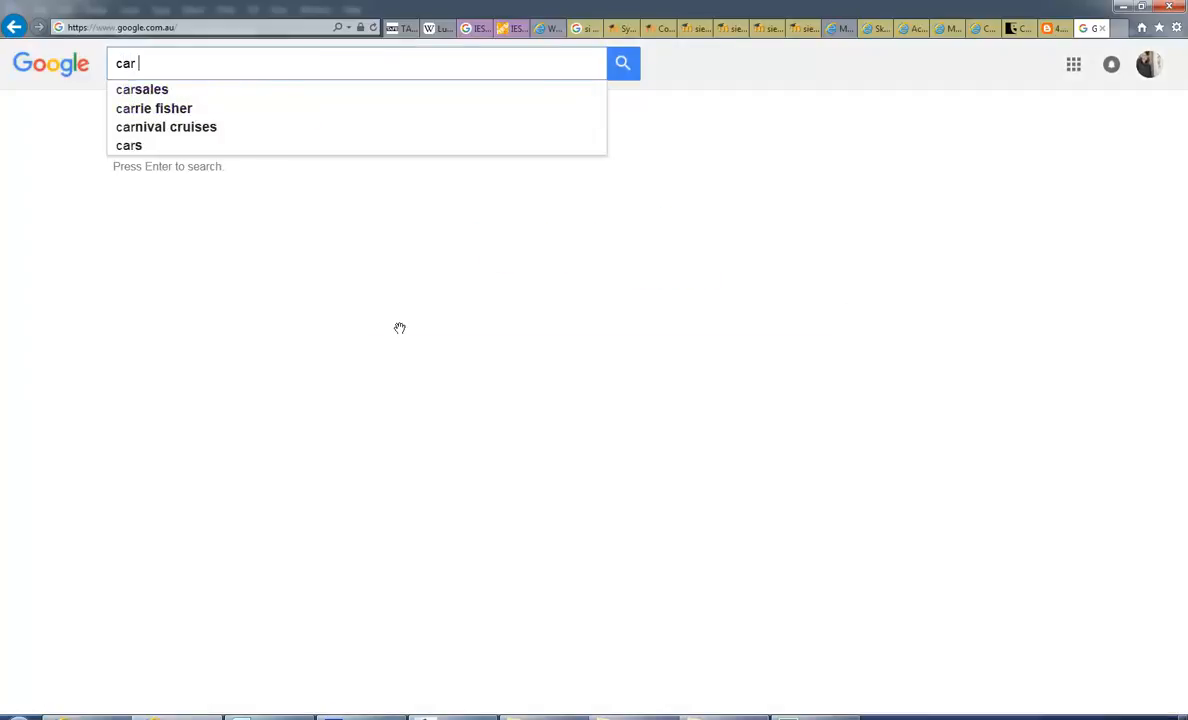
{"action": "type", "text": "elevation"}
{"action": "key", "text": "Return"}
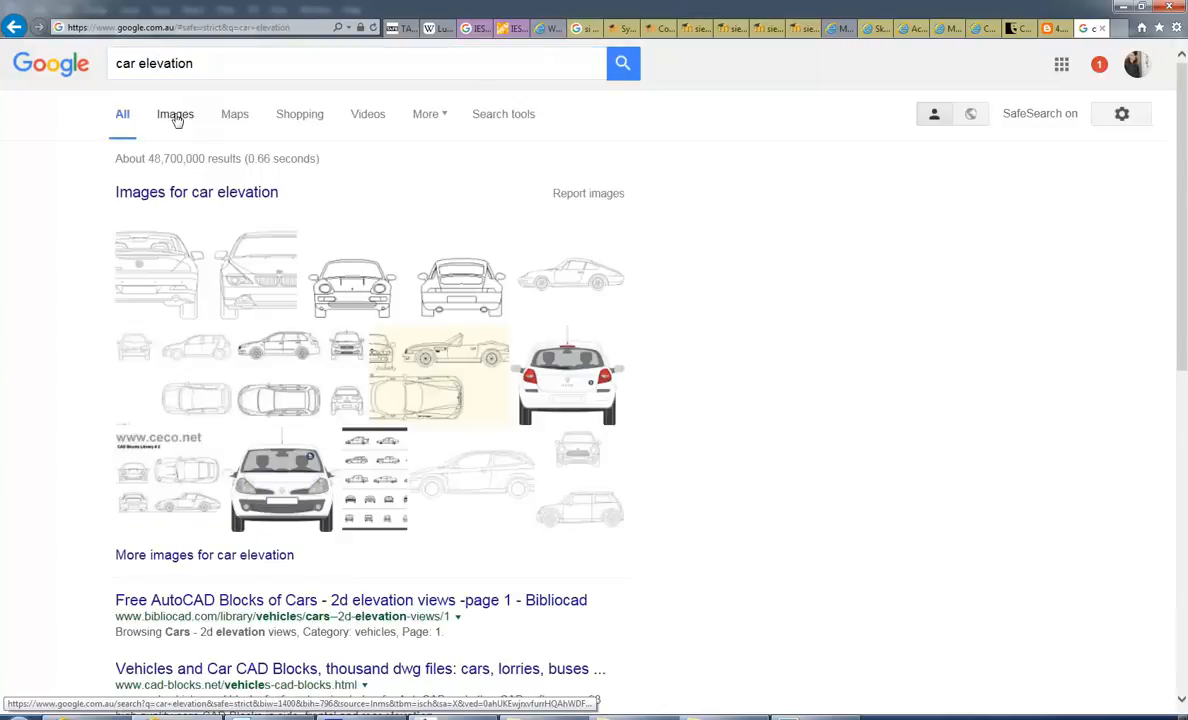
{"action": "left_click", "coordinate": [175, 114]}
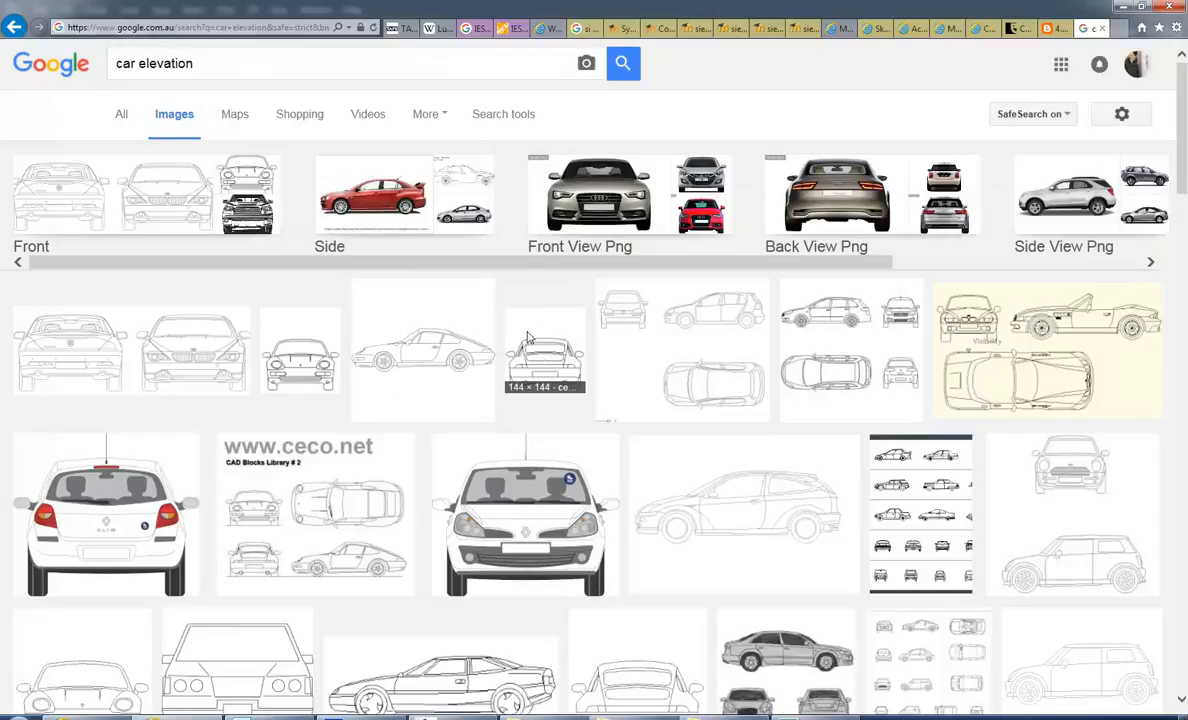
- Filter the car elevation image results to sizes larger than 1024×768
{"action": "scroll", "coordinate": [565, 330], "scroll_direction": "down", "scroll_amount": 5}
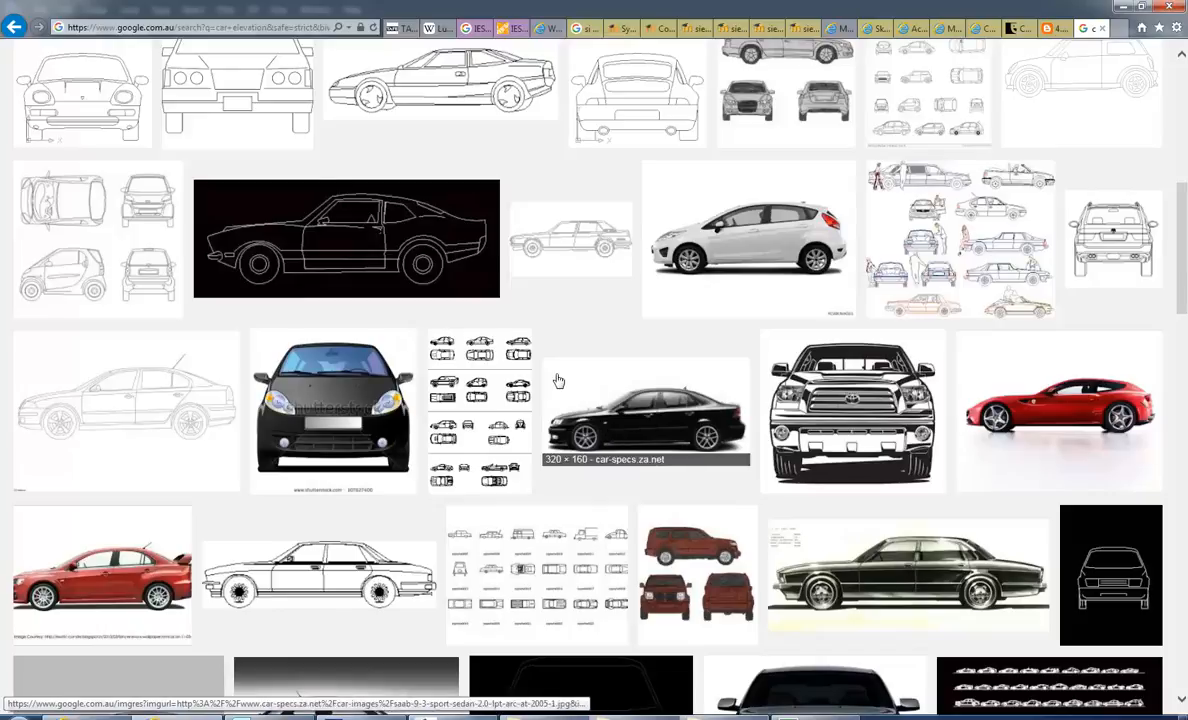
{"action": "scroll", "coordinate": [830, 475], "scroll_direction": "up", "scroll_amount": 5}
{"action": "left_click", "coordinate": [501, 116]}
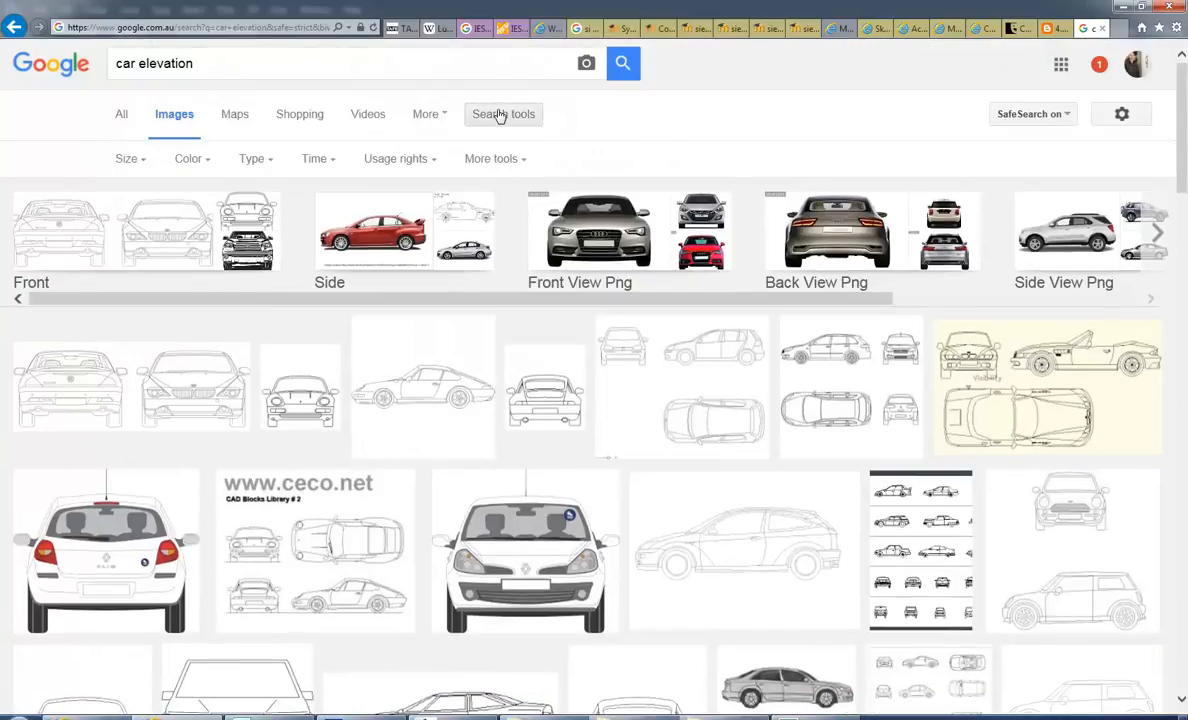
{"action": "left_click", "coordinate": [129, 160]}
{"action": "mouse_move", "coordinate": [172, 283]}
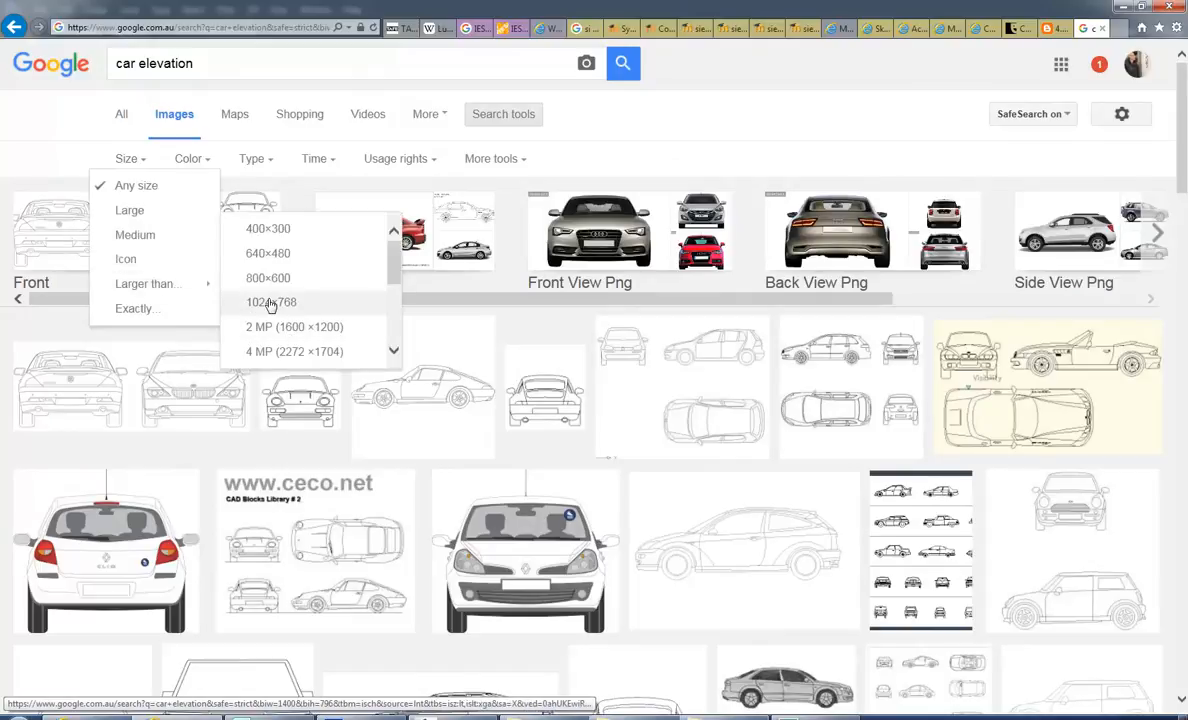
{"action": "left_click", "coordinate": [270, 303]}
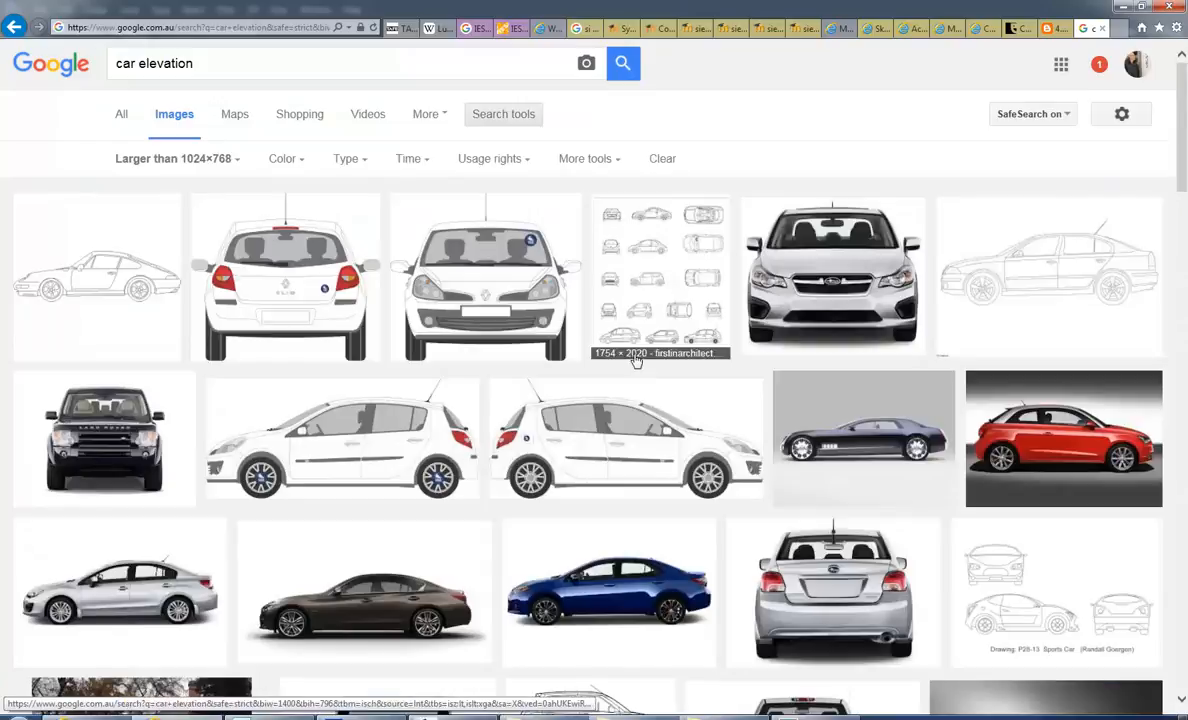
- Open the side view picture of the blue Toyota Corolla sedan at full size
{"action": "scroll", "coordinate": [561, 389], "scroll_direction": "down", "scroll_amount": 2}
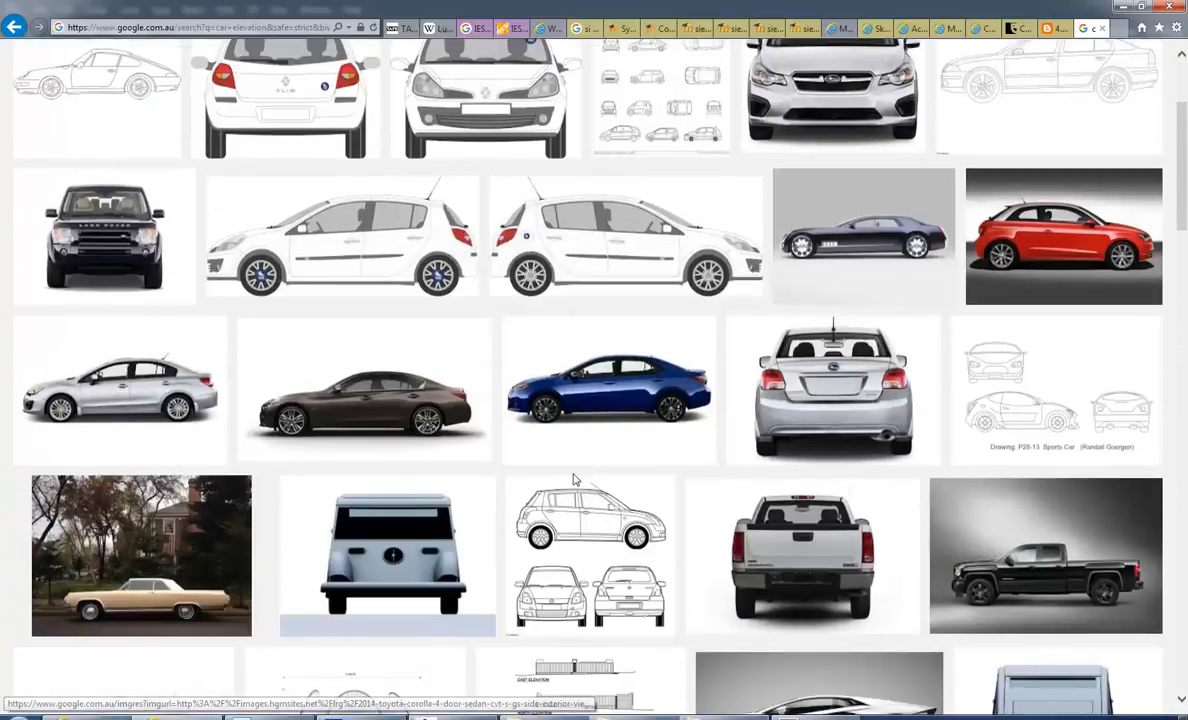
{"action": "left_click", "coordinate": [605, 376]}
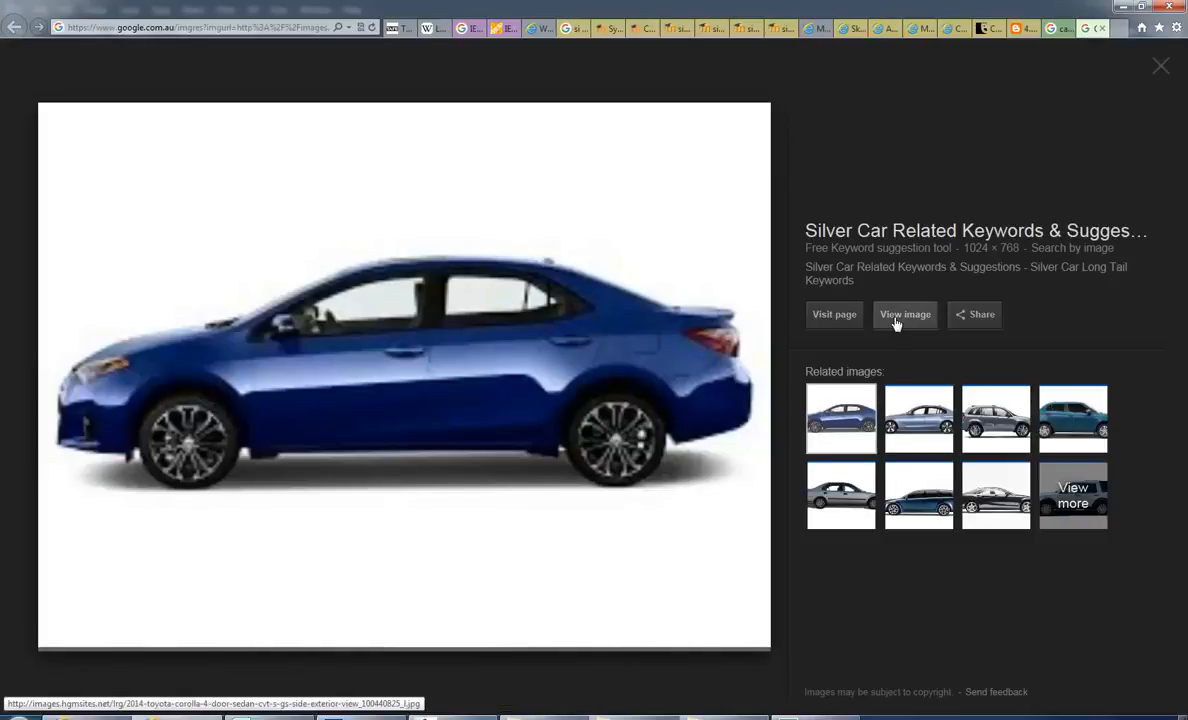
{"action": "left_click", "coordinate": [897, 318]}
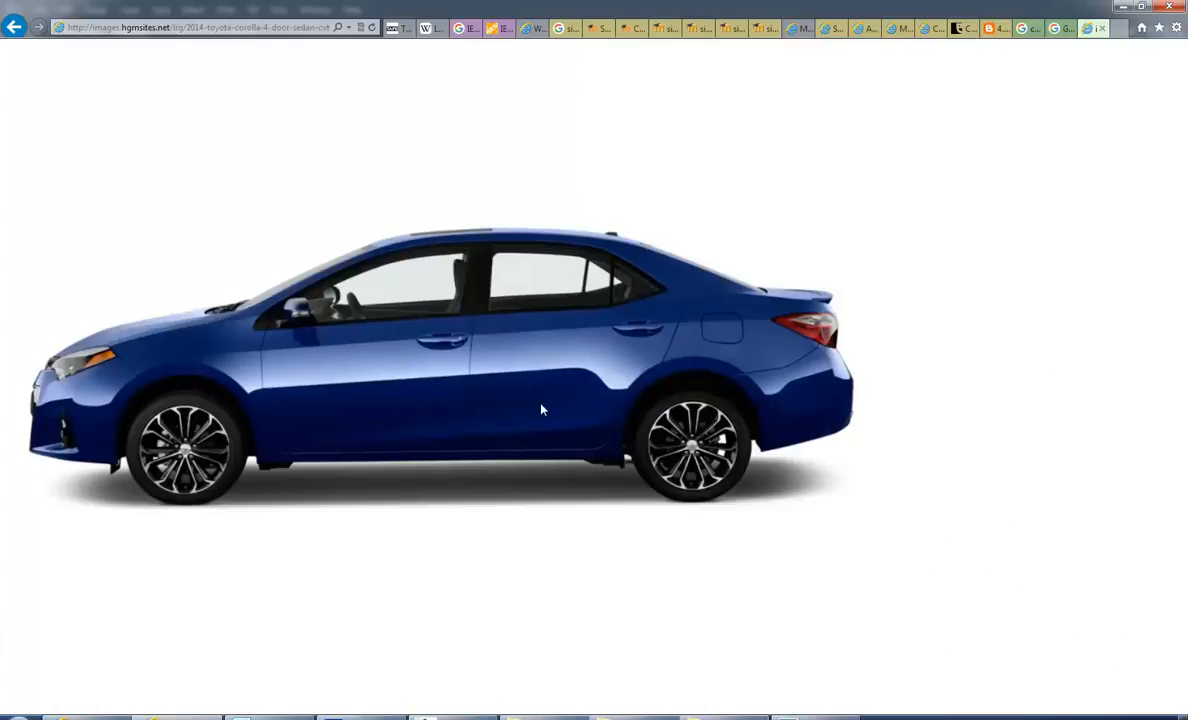
- Save the blue sedan picture as a JPEG in the Entourage folder on the U: drive, keeping the suggested file name
{"action": "right_click", "coordinate": [370, 241]}
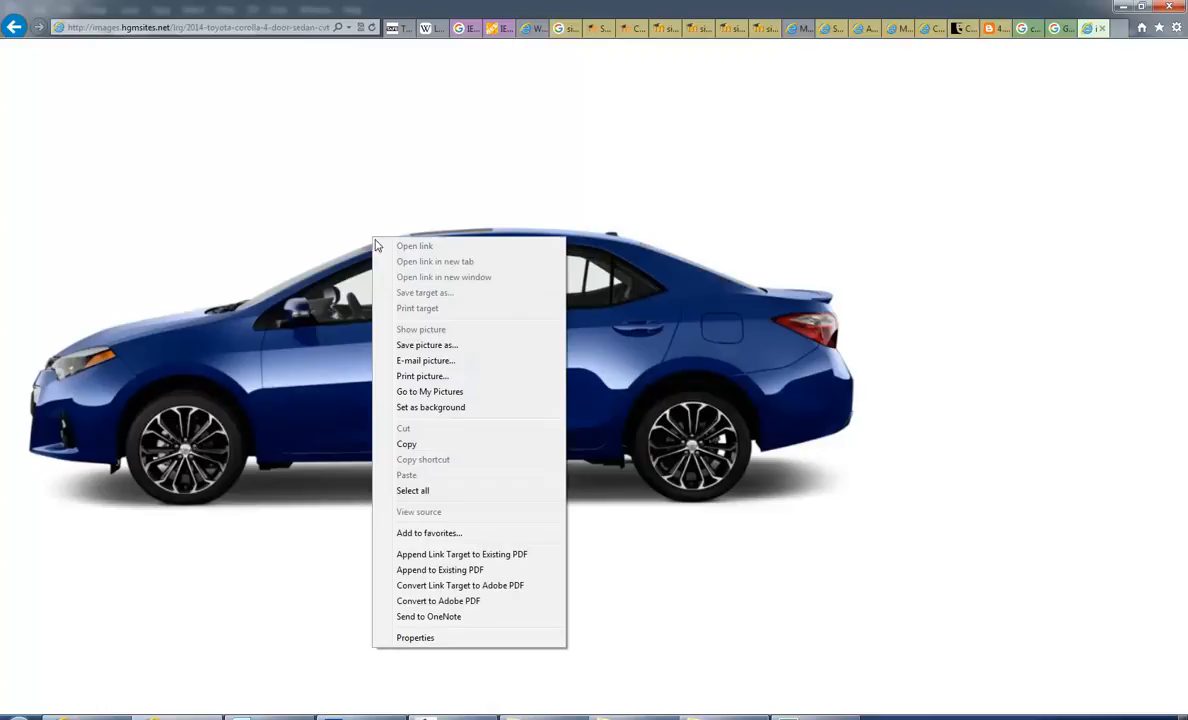
{"action": "left_click", "coordinate": [428, 345]}
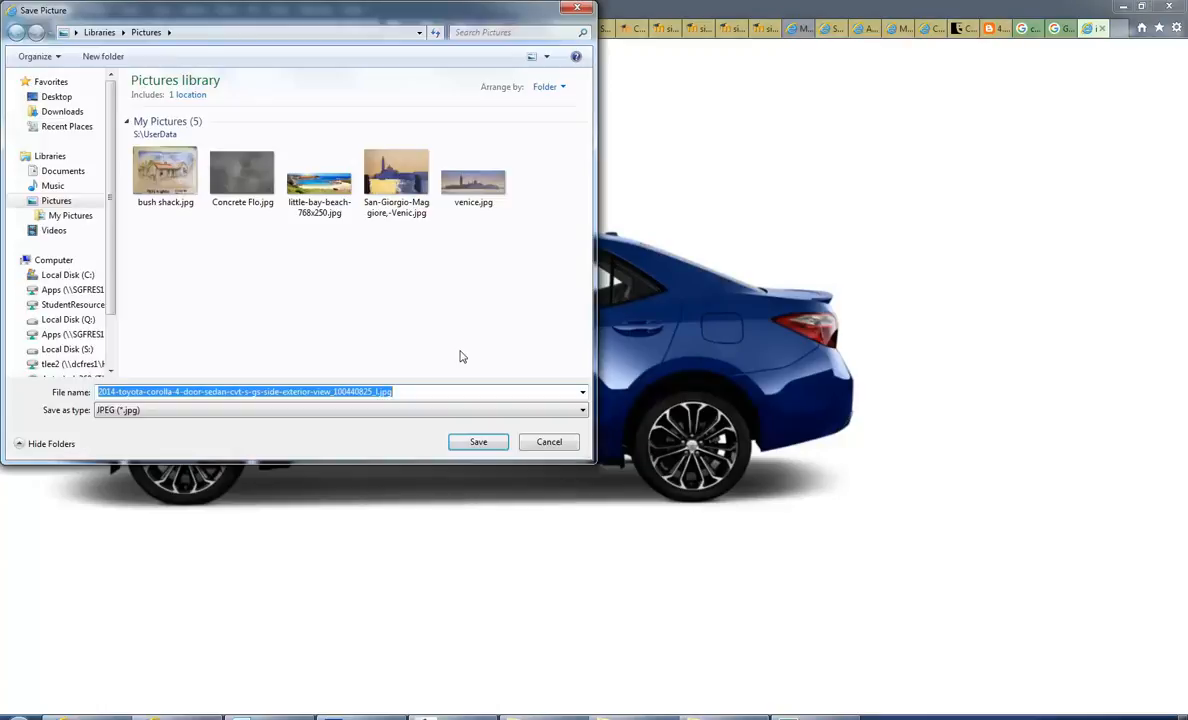
{"action": "scroll", "coordinate": [80, 290], "scroll_direction": "down", "scroll_amount": 1}
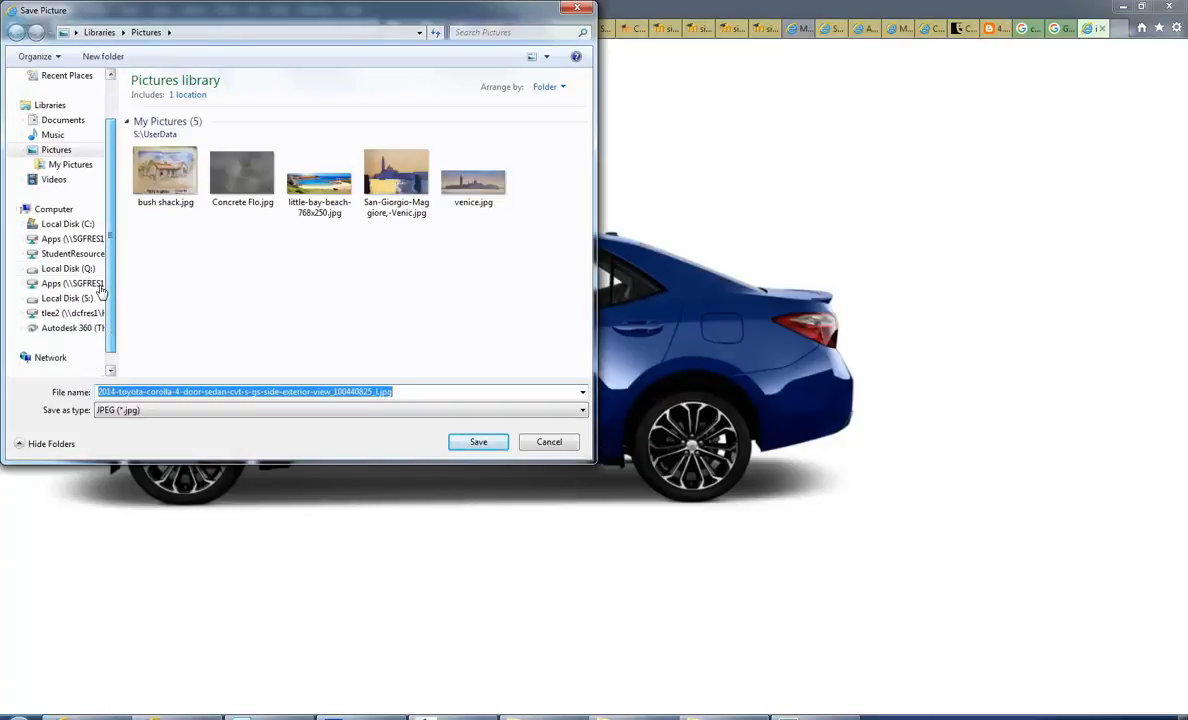
{"action": "left_click", "coordinate": [76, 254]}
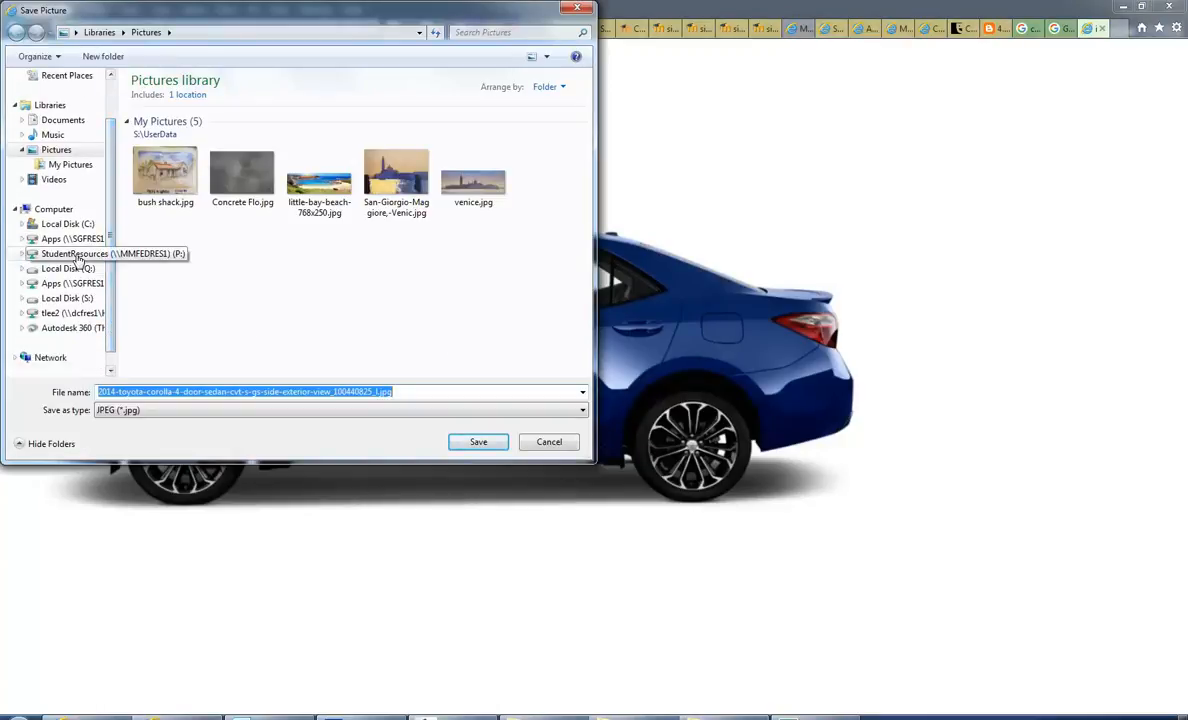
{"action": "left_click", "coordinate": [76, 315]}
{"action": "double_click", "coordinate": [160, 171]}
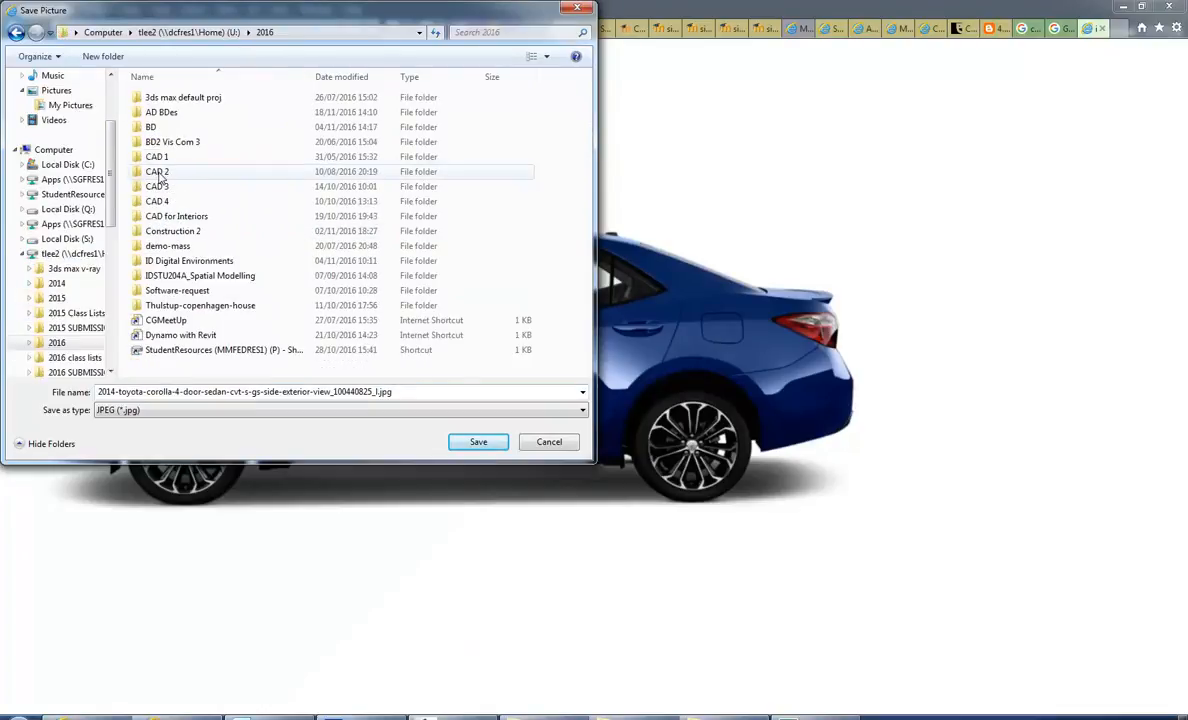
{"action": "left_click", "coordinate": [185, 32]}
{"action": "double_click", "coordinate": [163, 276]}
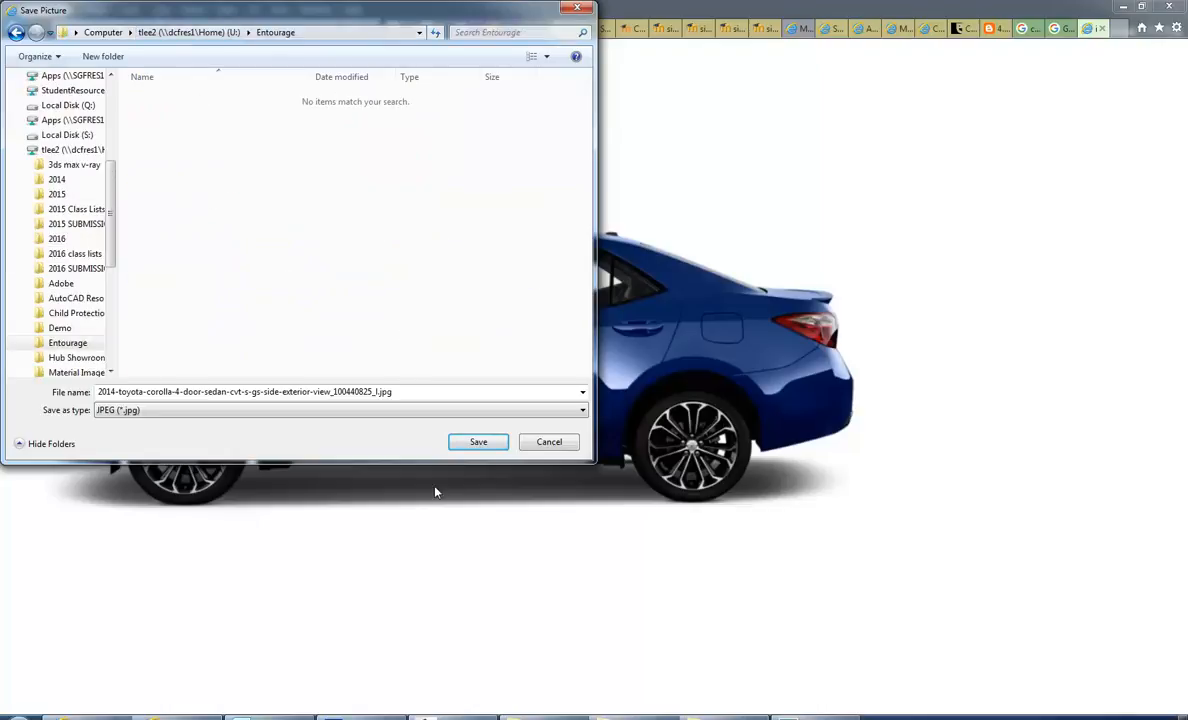
{"action": "left_click", "coordinate": [477, 442]}
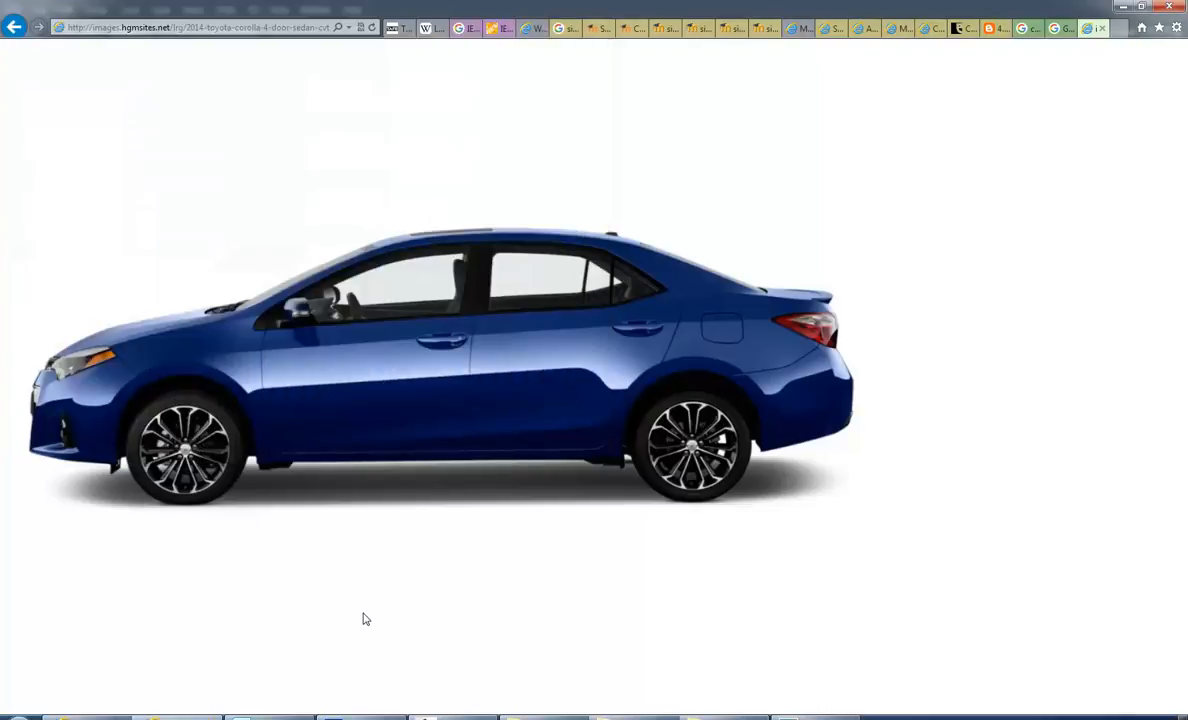
- Switch to Photoshop and open the saved blue Toyota Corolla picture from the Entourage folder on the U: drive
{"action": "left_click", "coordinate": [360, 717]}
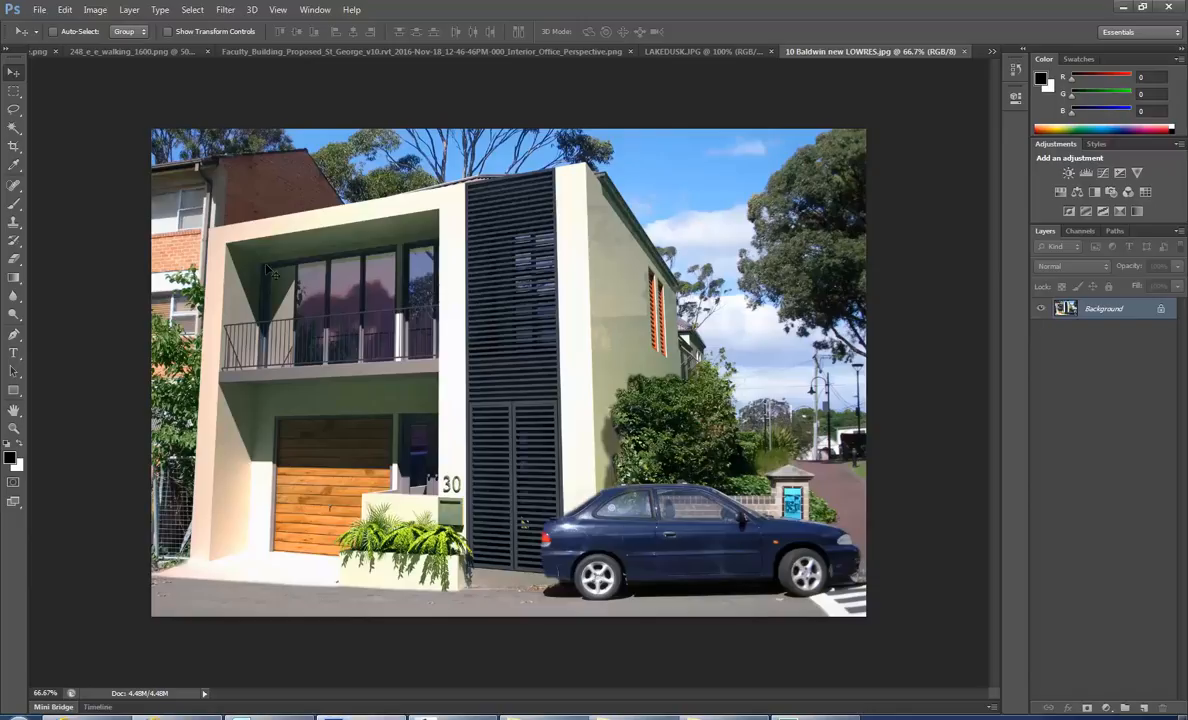
{"action": "left_click", "coordinate": [40, 10]}
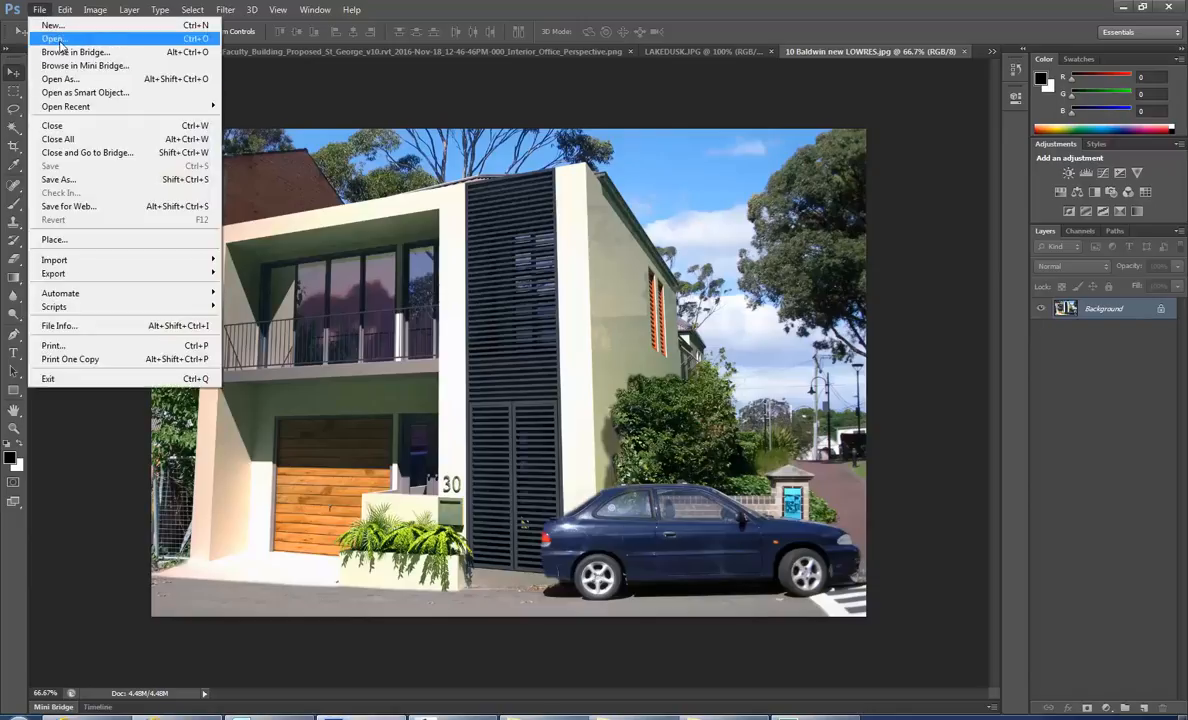
{"action": "left_click", "coordinate": [58, 38]}
{"action": "left_click", "coordinate": [457, 76]}
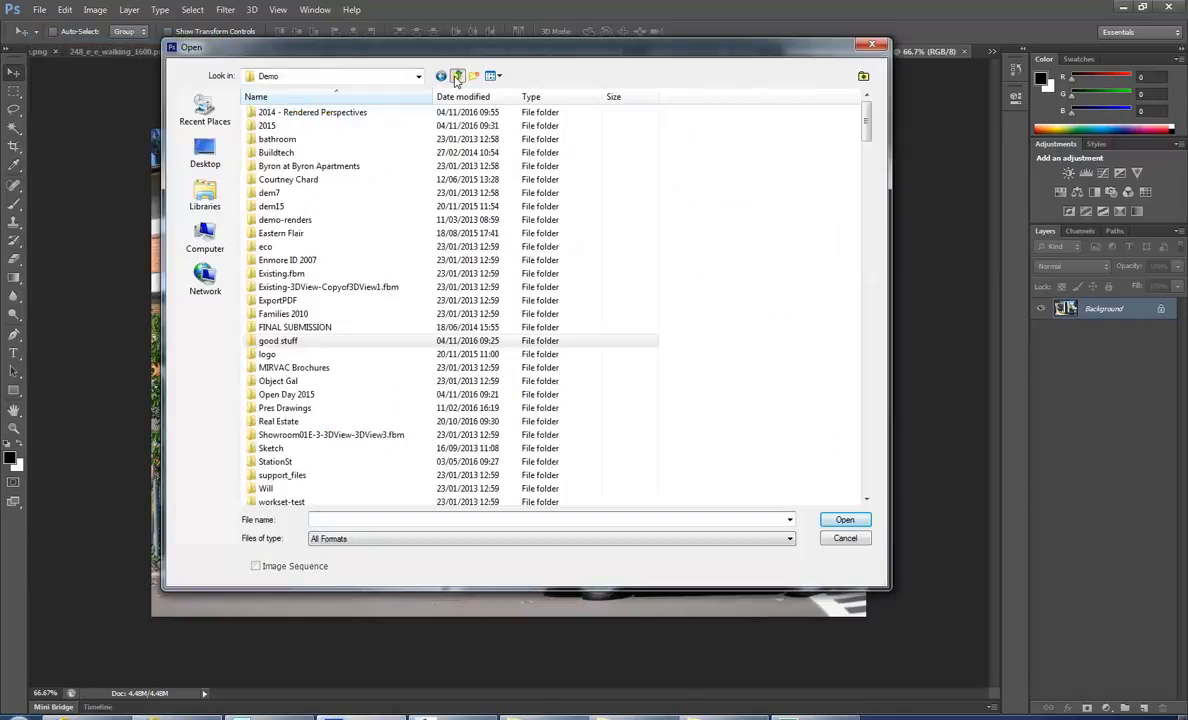
{"action": "left_click", "coordinate": [457, 76]}
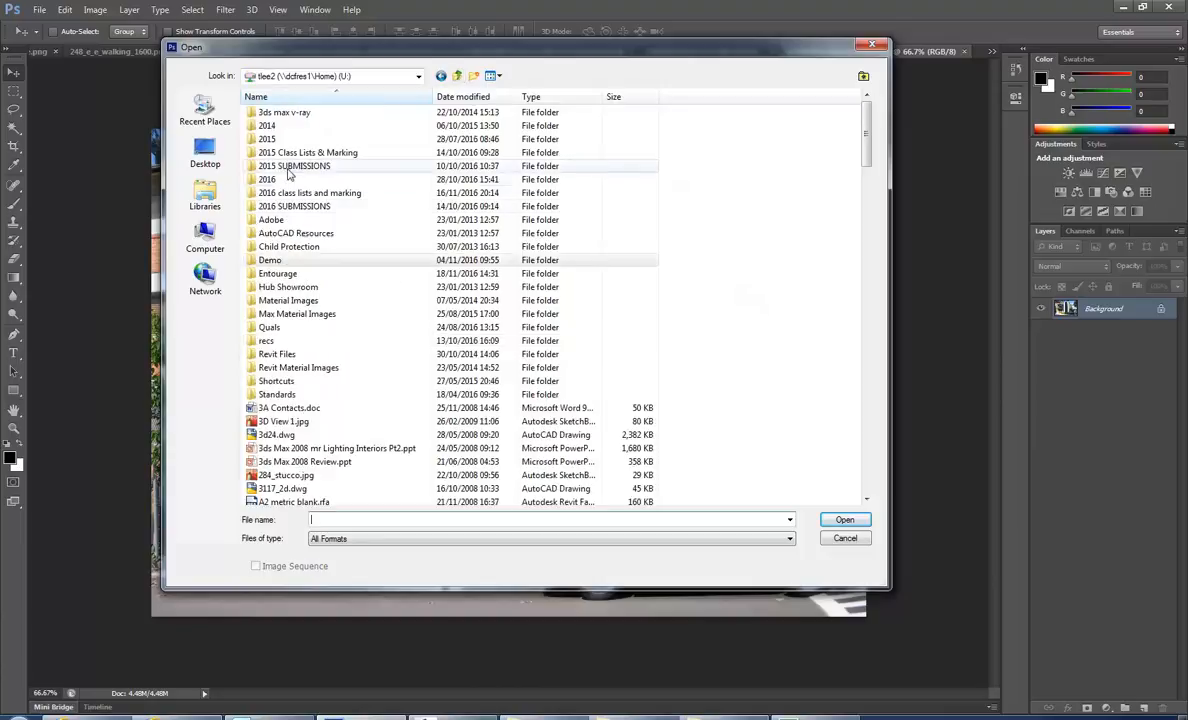
{"action": "double_click", "coordinate": [272, 276]}
{"action": "double_click", "coordinate": [282, 122]}
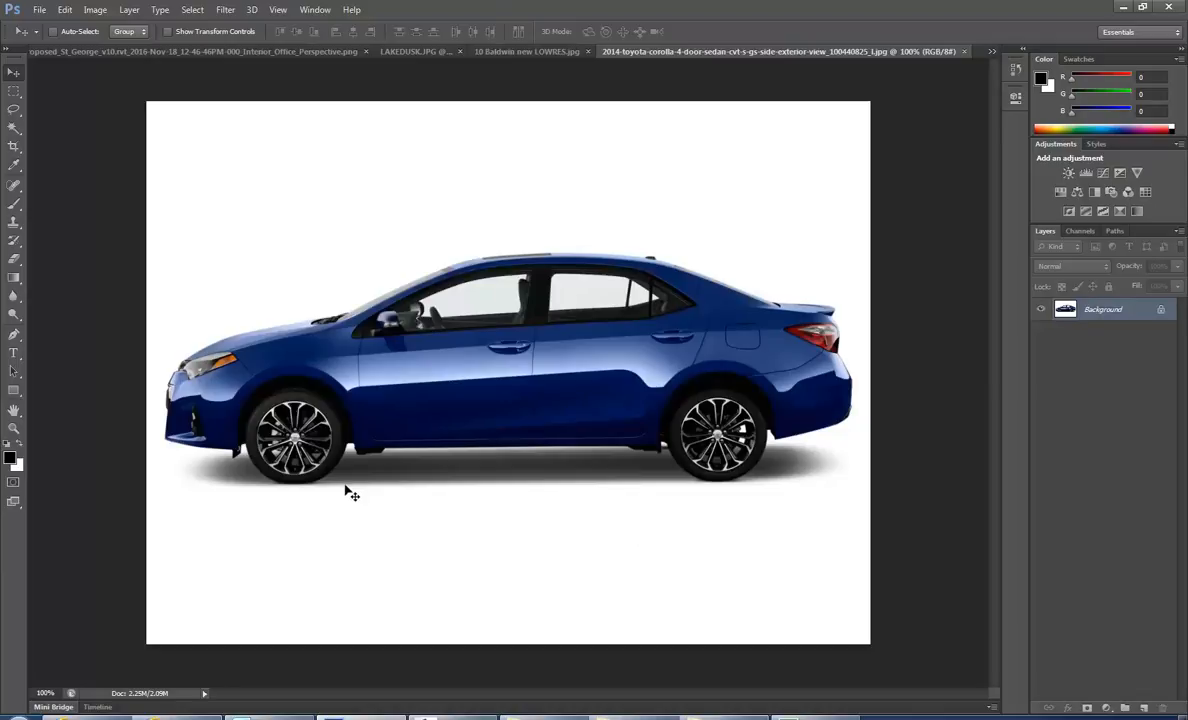
- Delete the Magic Wand-selected white backdrop around the car on a duplicate of the Background layer, with the original layer hidden
{"action": "left_click", "coordinate": [13, 127]}
{"action": "left_click", "coordinate": [314, 215]}
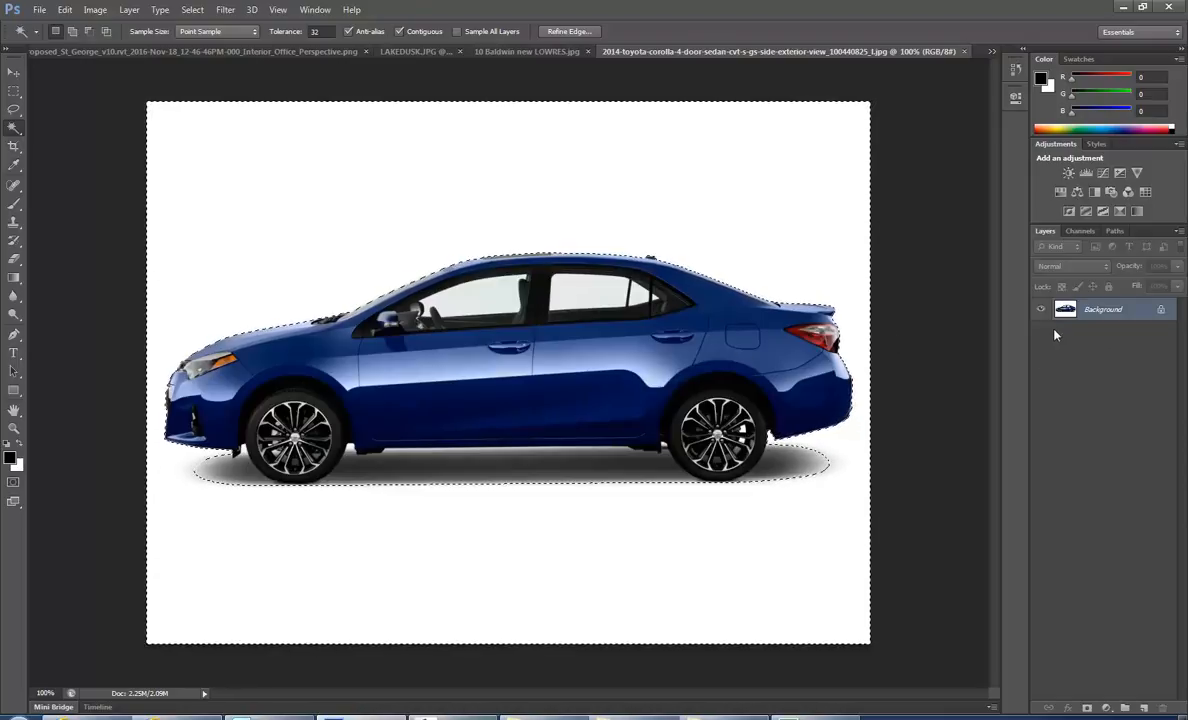
{"action": "left_click_drag", "start_coordinate": [1070, 312], "coordinate": [1142, 705]}
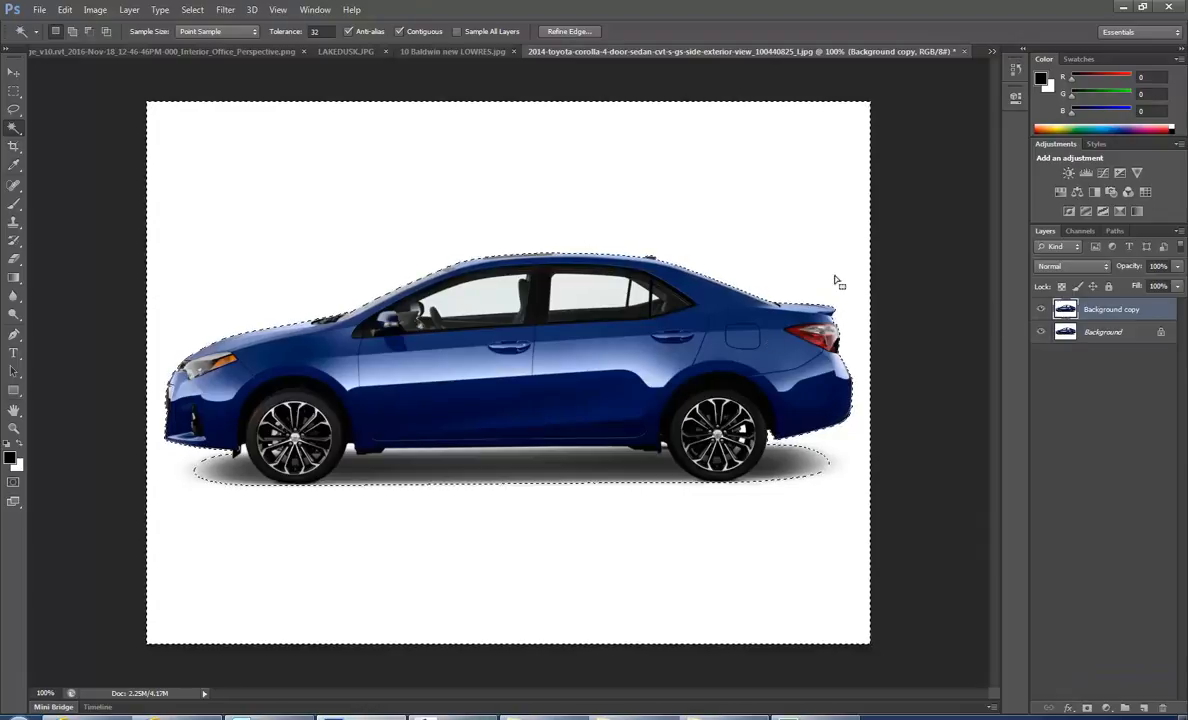
{"action": "left_click", "coordinate": [1040, 331]}
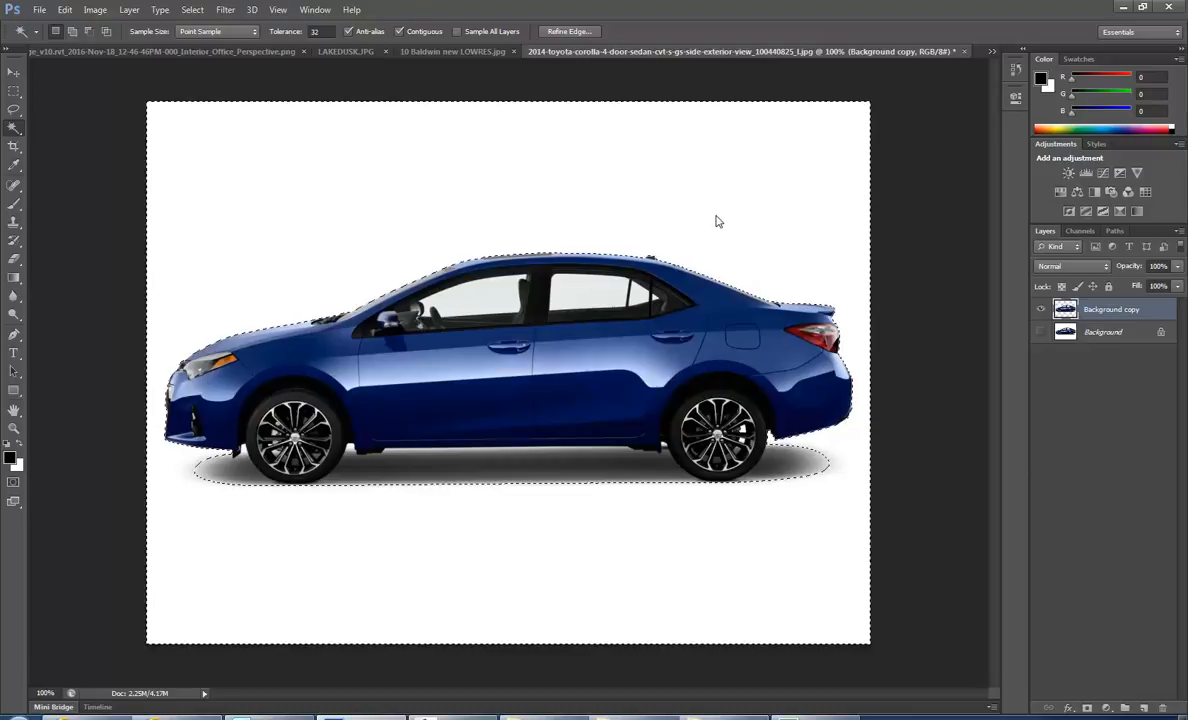
{"action": "key", "text": "Delete"}
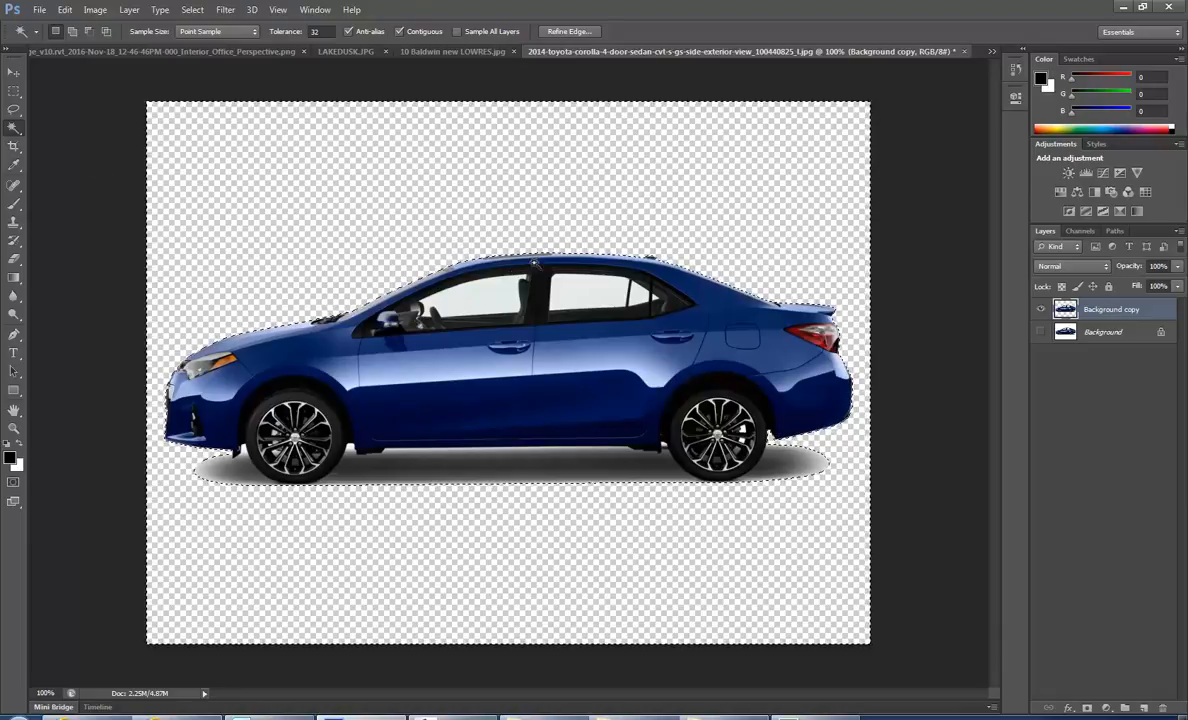
- Invert the selection to the car and its shadow and copy it into the 10 Baldwin new LOWRES.jpg image
{"action": "left_click", "coordinate": [192, 9]}
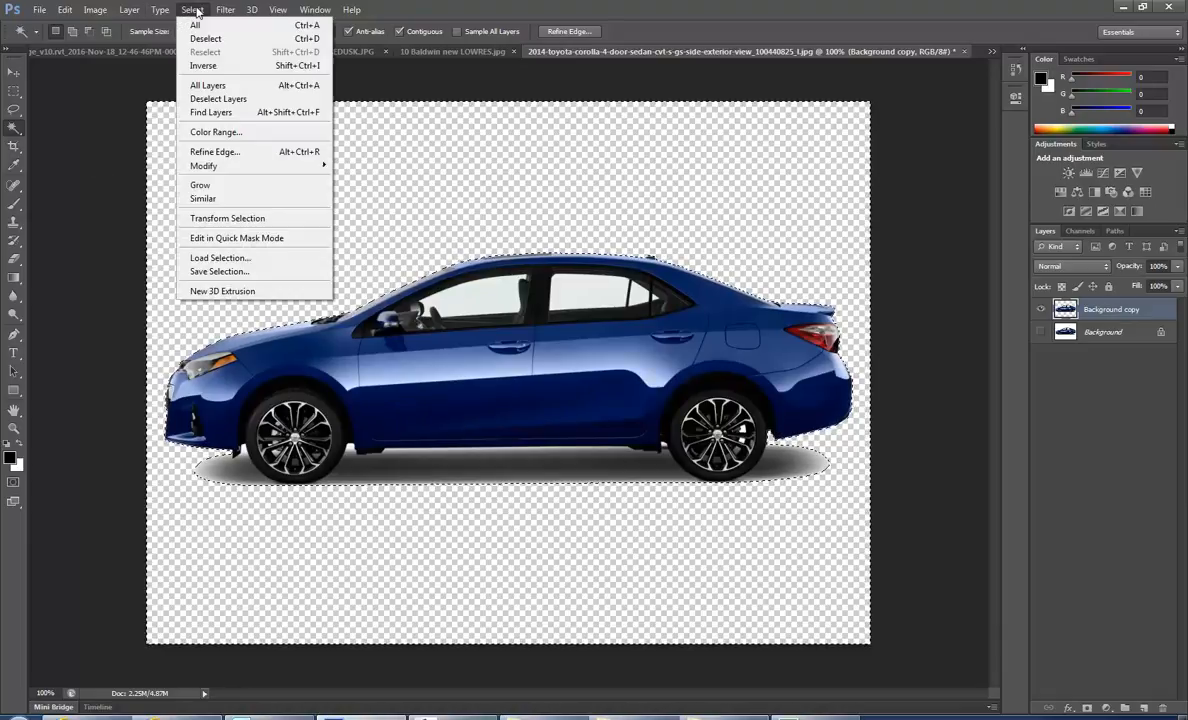
{"action": "left_click", "coordinate": [210, 67]}
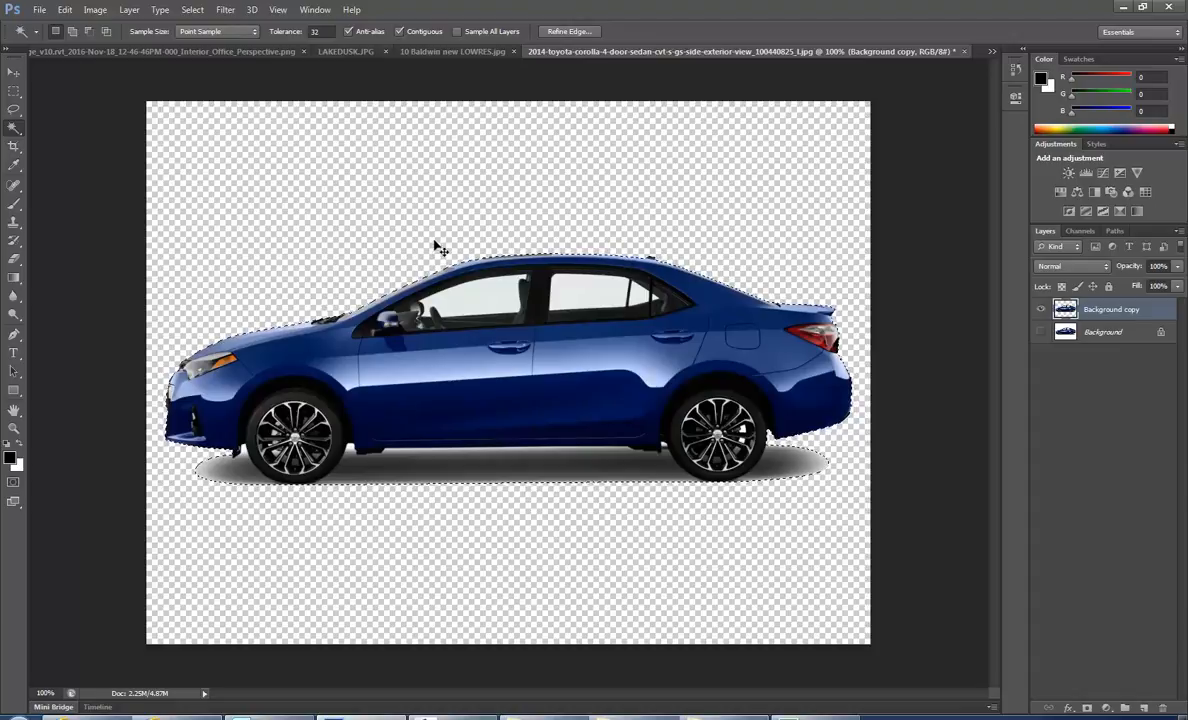
{"action": "left_click", "coordinate": [460, 52]}
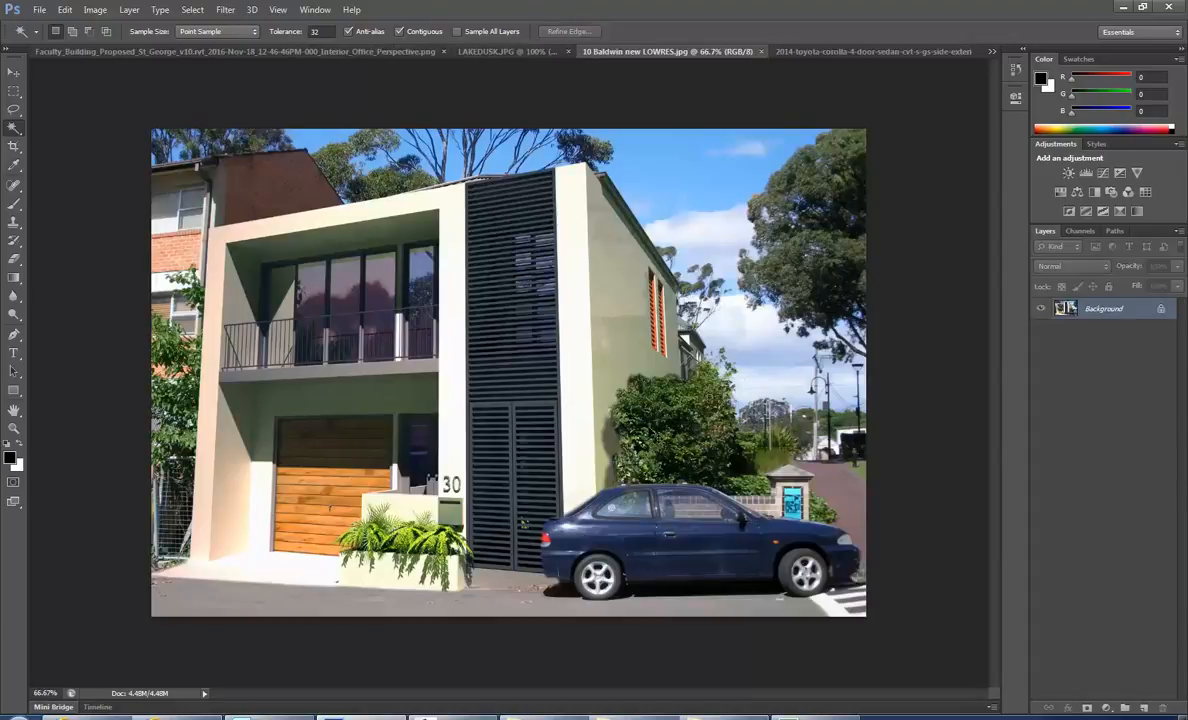
{"action": "key", "text": "ctrl+v"}
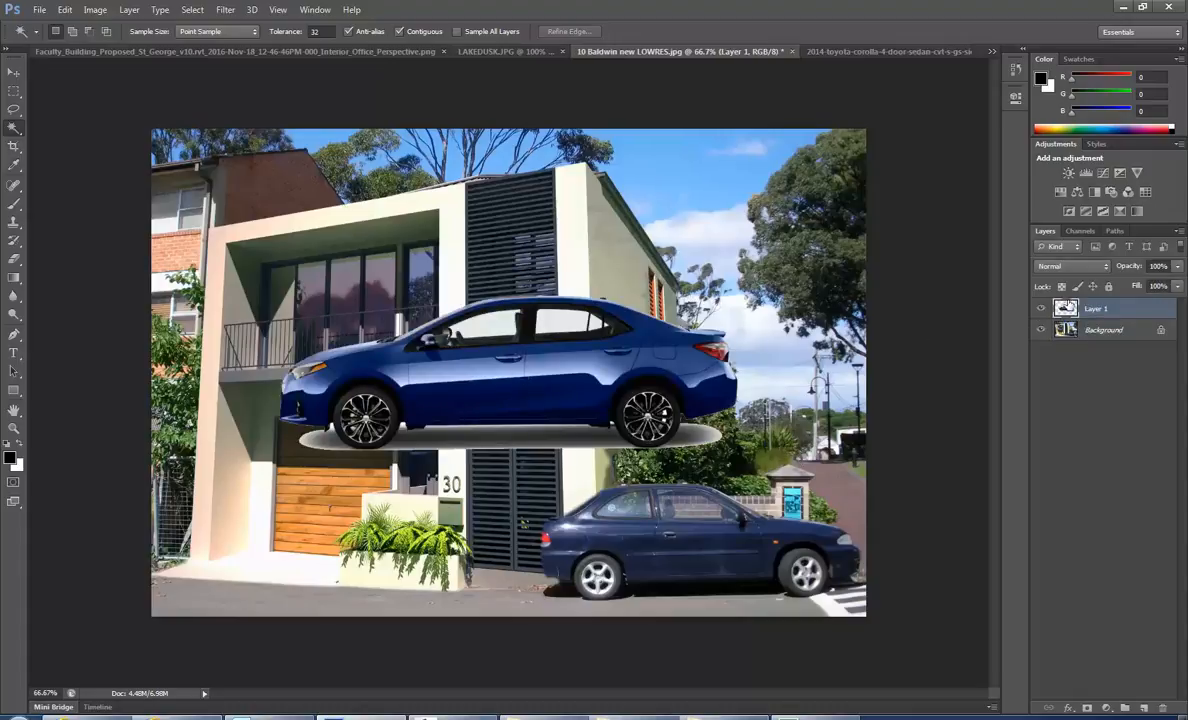
- Select the pixels of the pasted car layer and flip the car horizontally
{"action": "right_click", "coordinate": [1066, 310]}
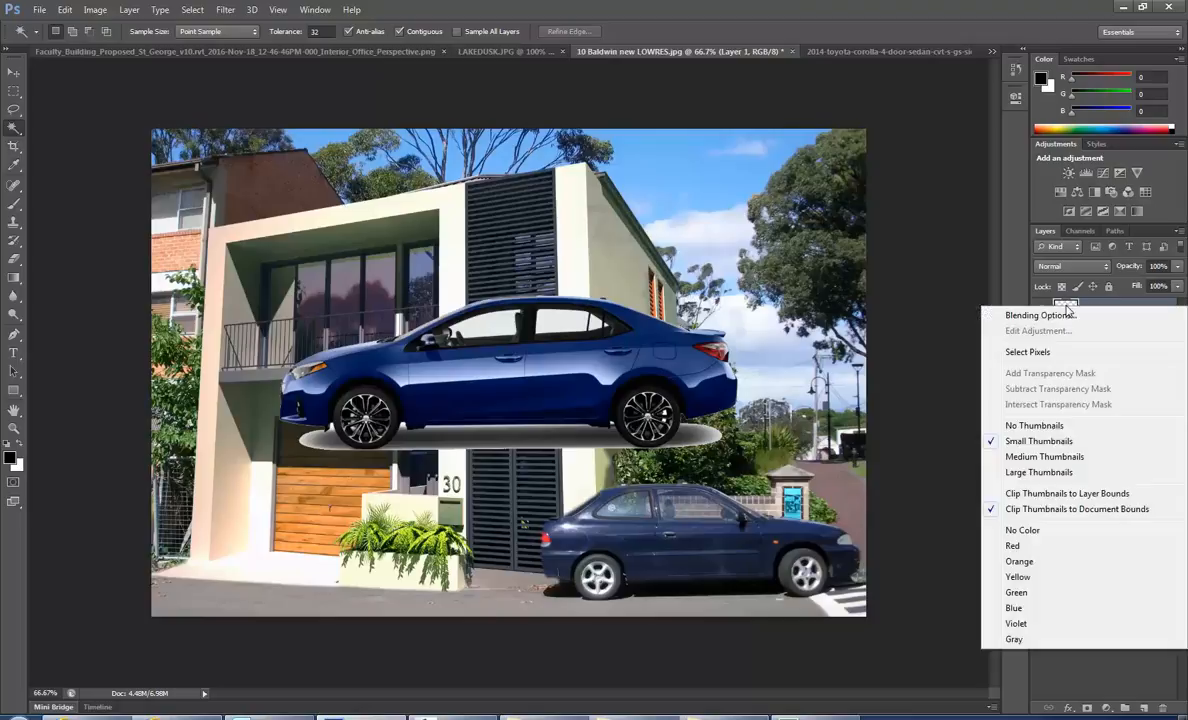
{"action": "left_click", "coordinate": [1044, 357]}
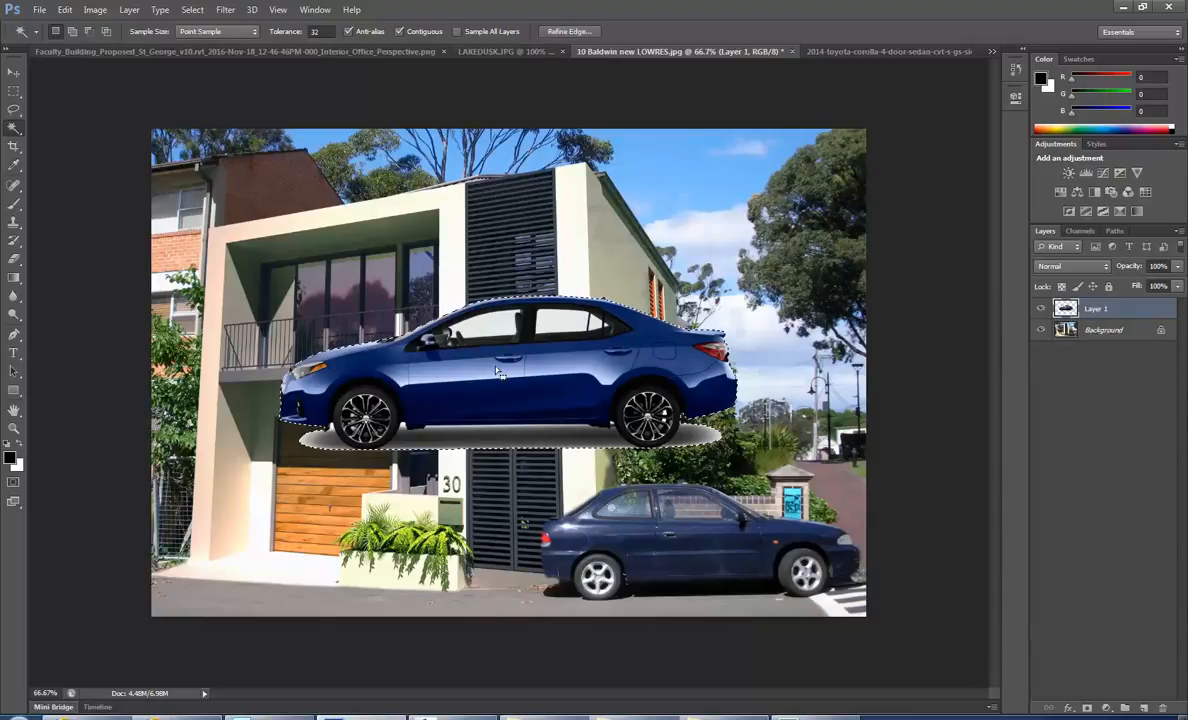
{"action": "left_click", "coordinate": [80, 12]}
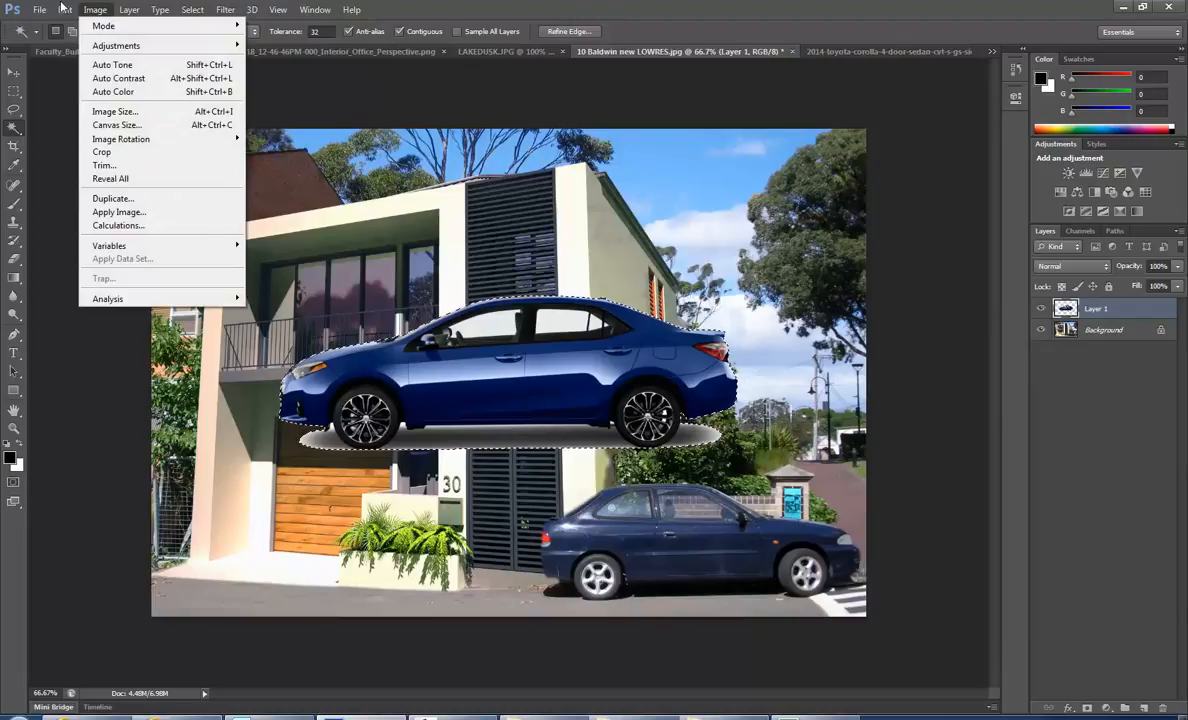
{"action": "mouse_move", "coordinate": [60, 10]}
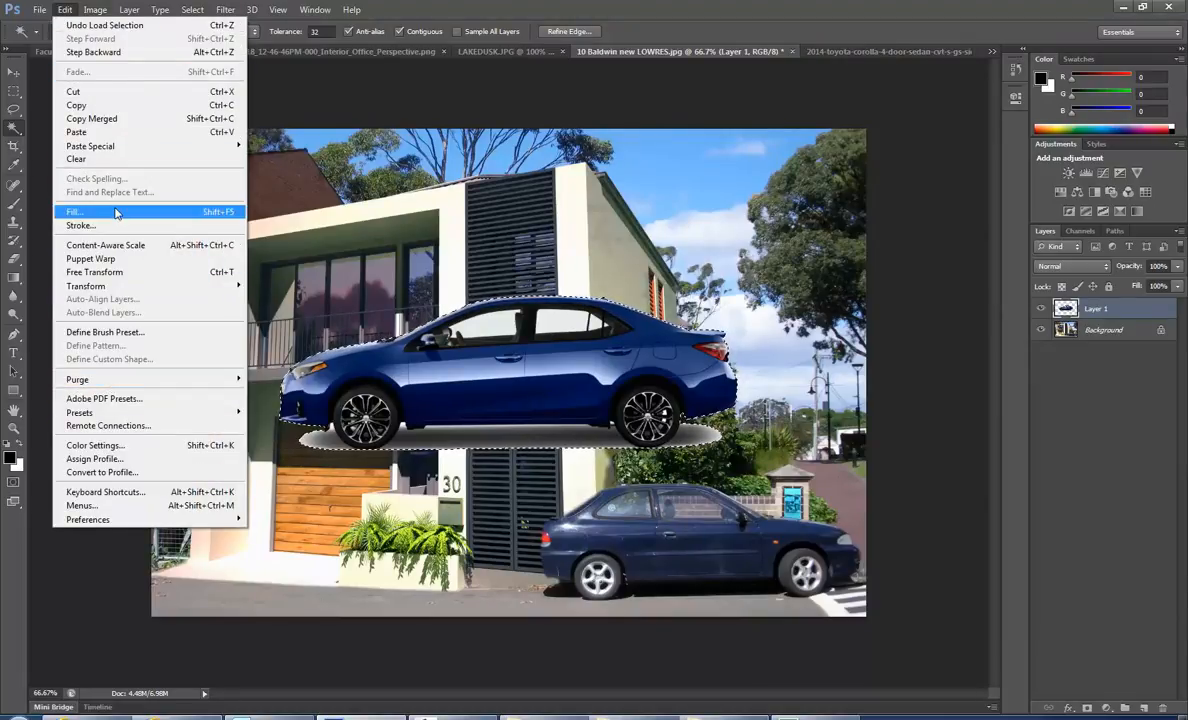
{"action": "mouse_move", "coordinate": [225, 286]}
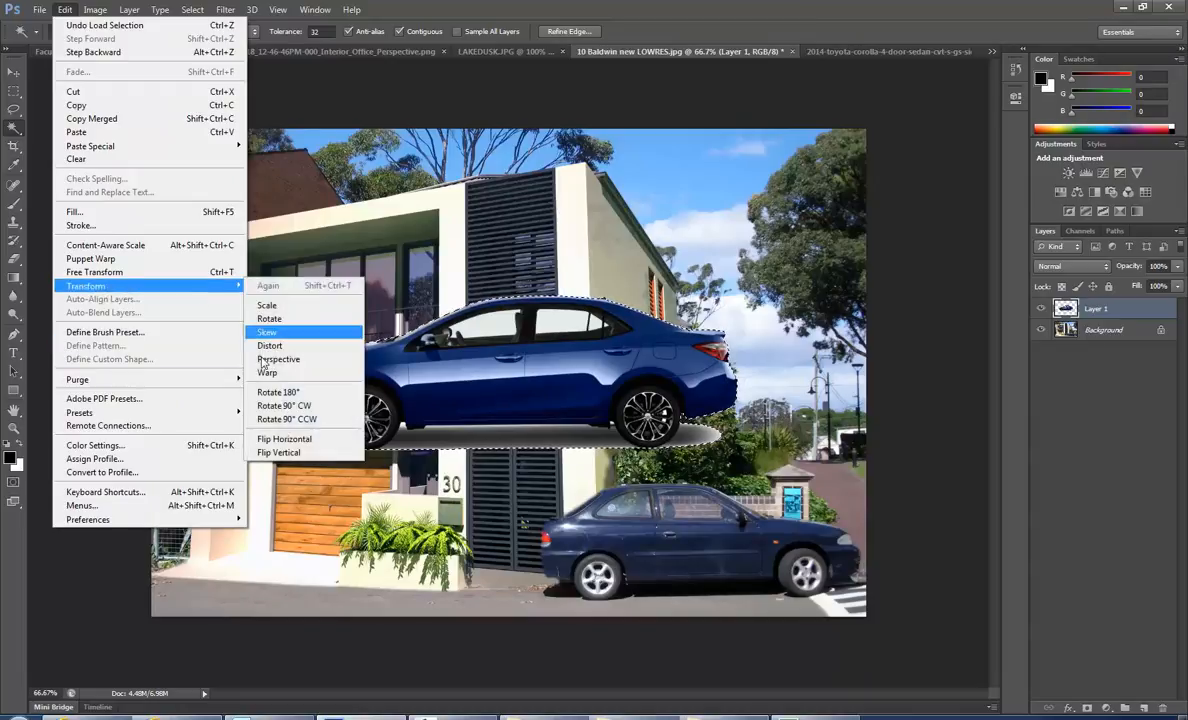
{"action": "left_click", "coordinate": [285, 439]}
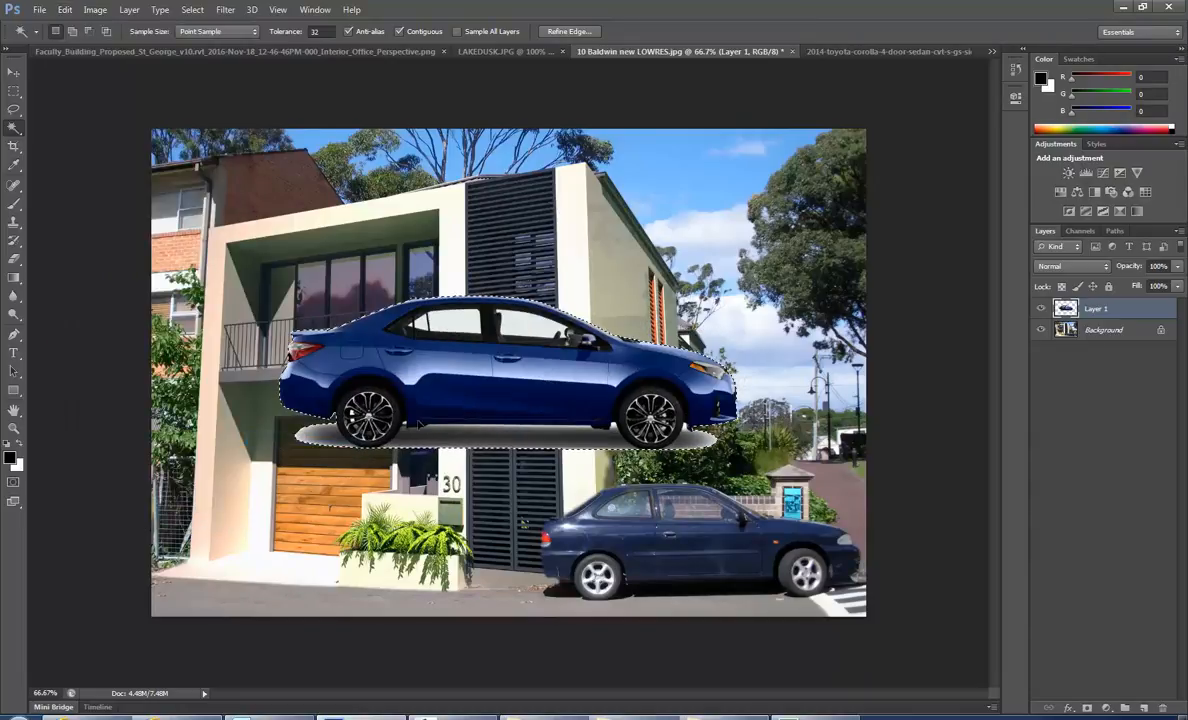
- Move the flipped car over the parked dark blue car and scale it proportionally to about 81% with Free Transform
{"action": "left_click_drag", "start_coordinate": [478, 370], "coordinate": [608, 507]}
{"action": "key", "text": "ctrl+t"}
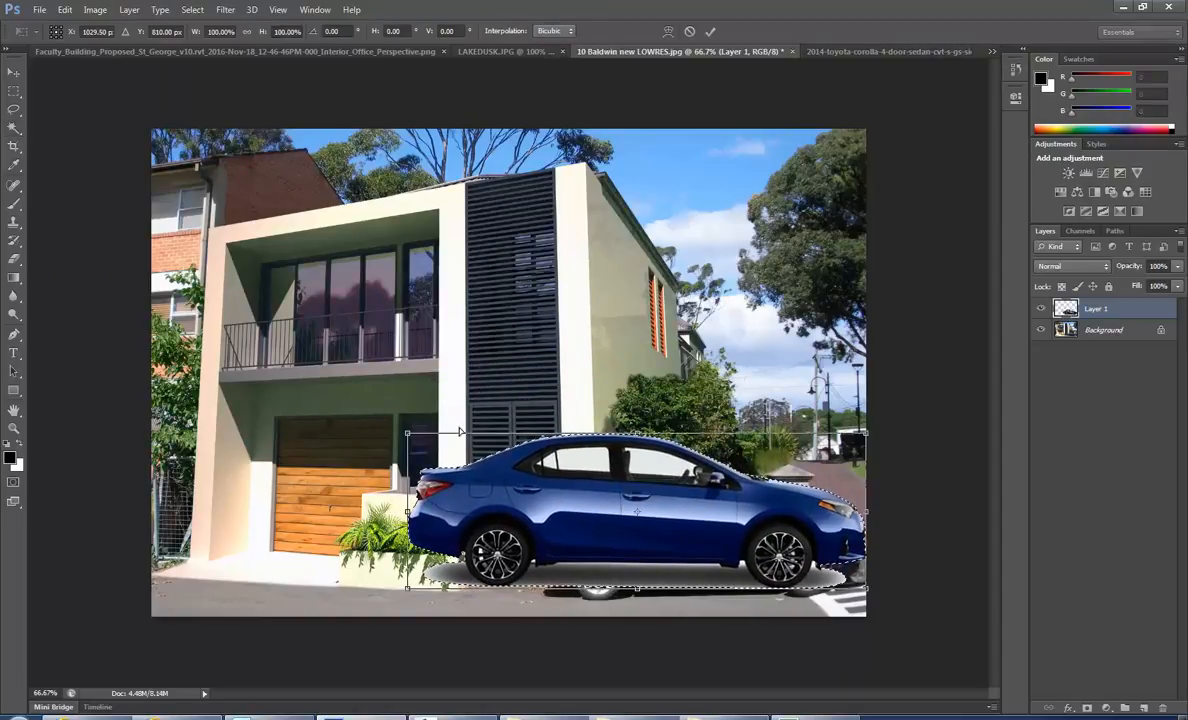
{"action": "left_click_drag", "start_coordinate": [407, 433], "coordinate": [487, 462]}
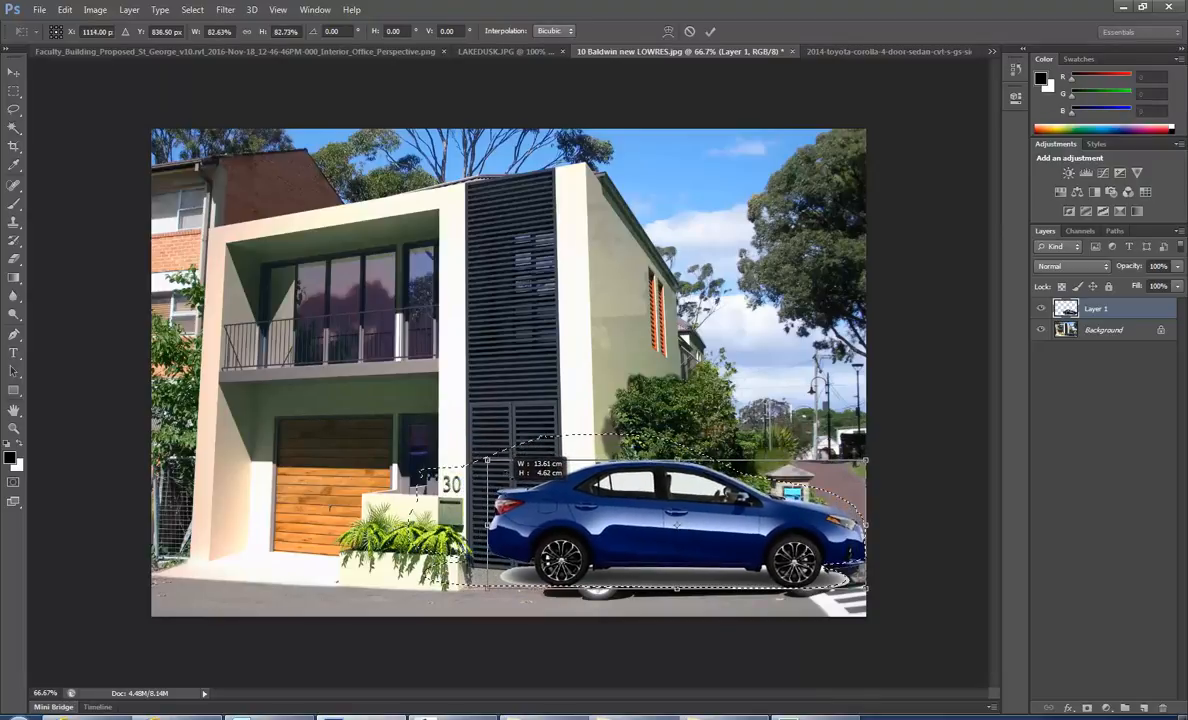
{"action": "left_click_drag", "start_coordinate": [648, 537], "coordinate": [648, 544]}
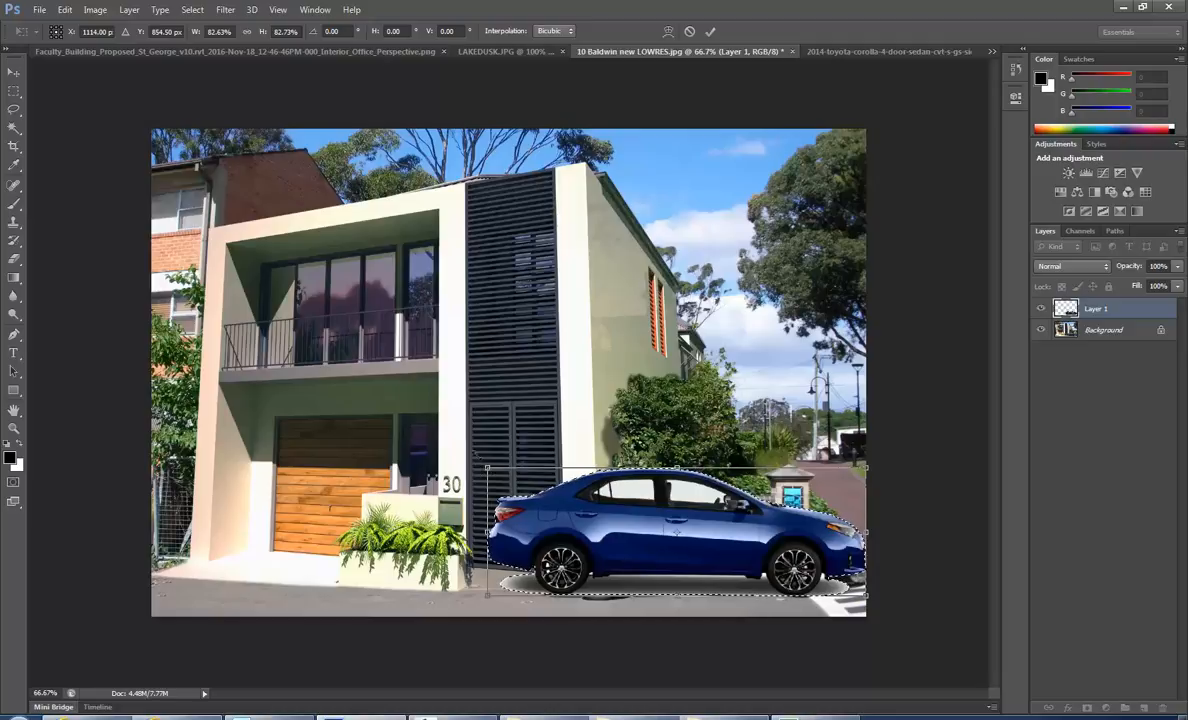
{"action": "mouse_move", "coordinate": [487, 468]}
{"action": "left_mouse_down"}
{"action": "mouse_move", "coordinate": [449, 431]}
{"action": "mouse_move", "coordinate": [496, 472]}
{"action": "left_mouse_up"}
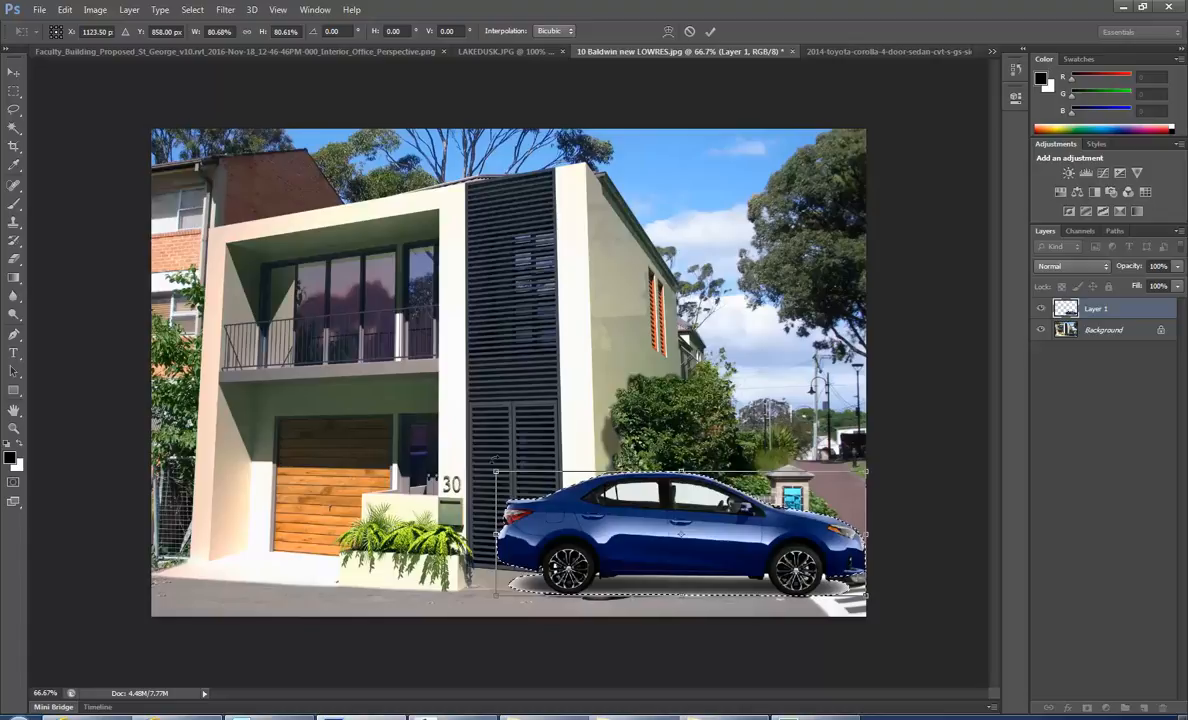
- Rotate the car about -1.2 degrees and nudge it down so its wheels sit on the road, then apply the transform
{"action": "left_click_drag", "start_coordinate": [496, 472], "coordinate": [486, 451]}
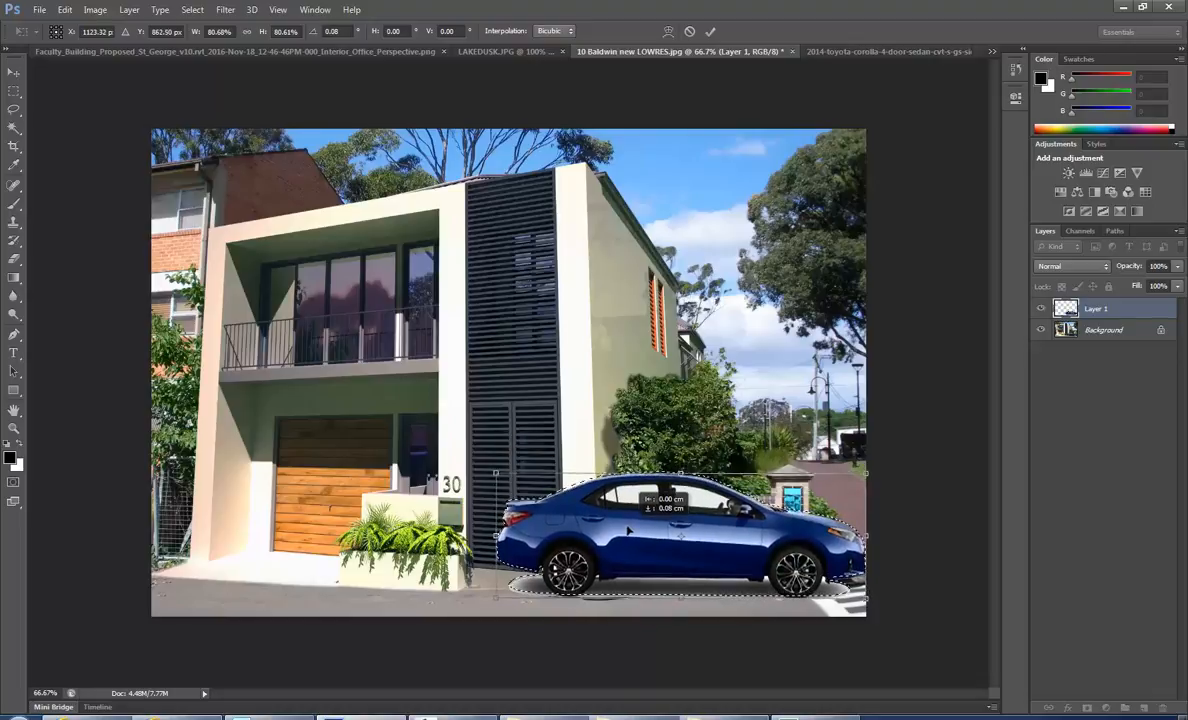
{"action": "left_click_drag", "start_coordinate": [628, 532], "coordinate": [628, 535]}
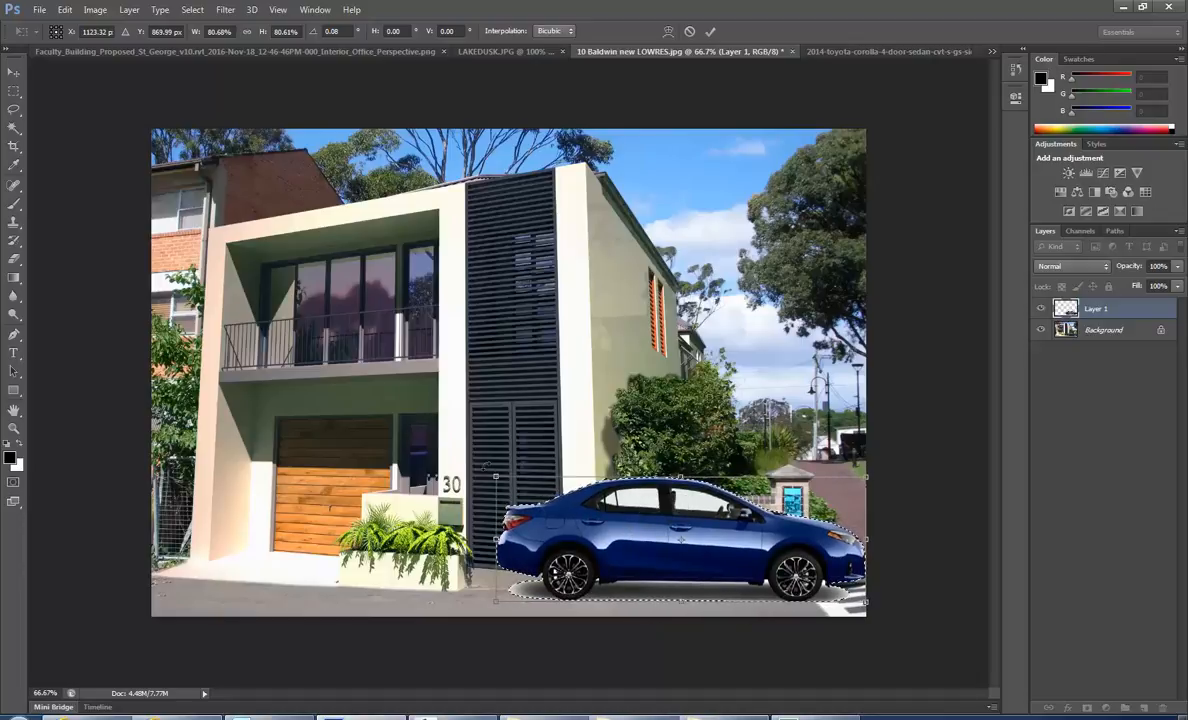
{"action": "left_click_drag", "start_coordinate": [484, 467], "coordinate": [490, 470]}
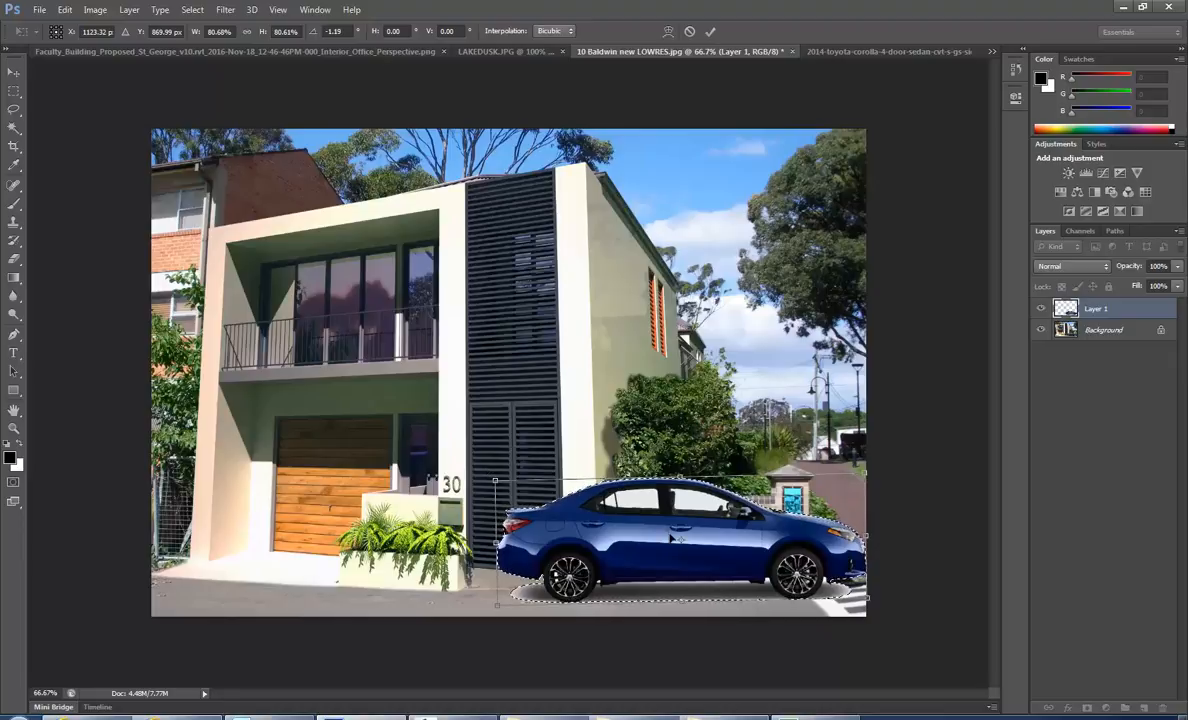
{"action": "key", "text": "Return"}
{"action": "key", "text": "w"}
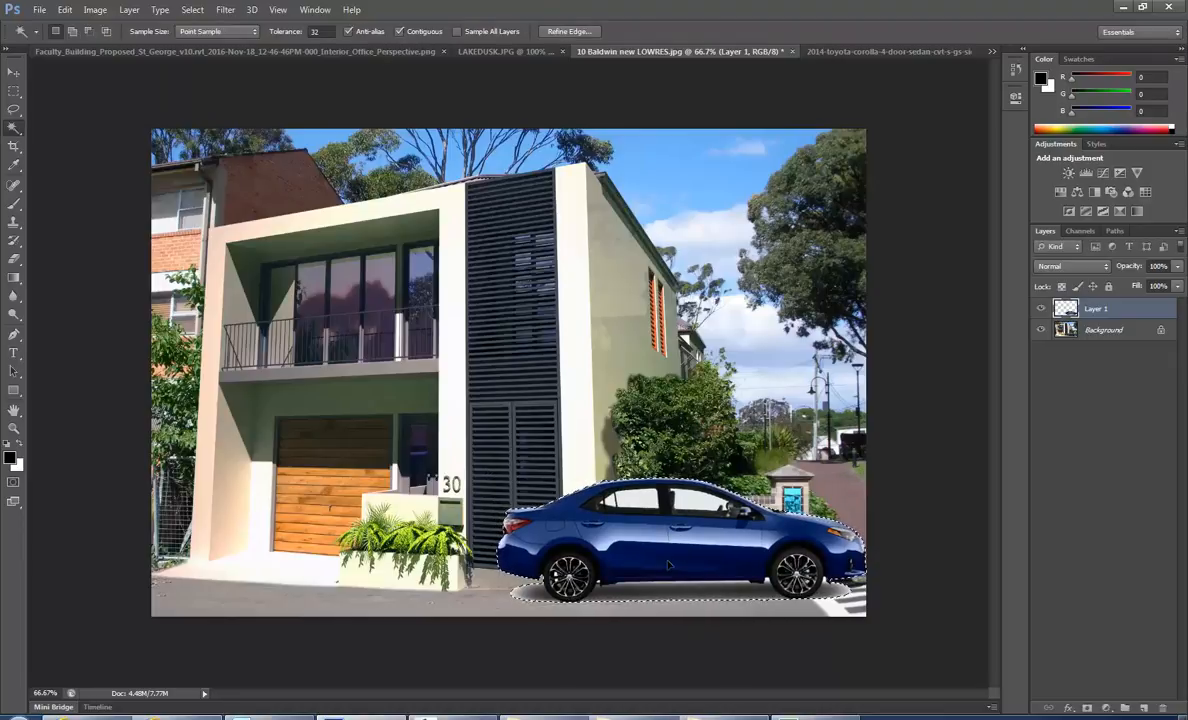
- Scale the blue sedan down slightly to about 97.7% with another Free Transform, keeping its front end in place
{"action": "key", "text": "ctrl+t"}
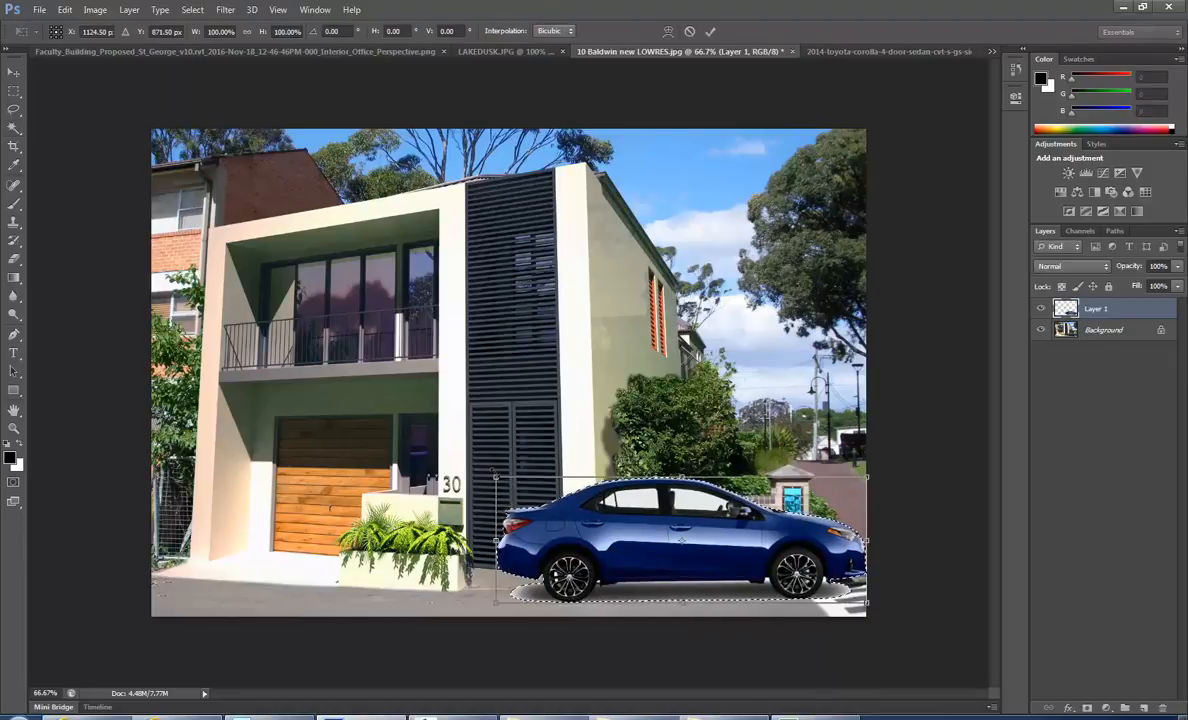
{"action": "left_click_drag", "start_coordinate": [495, 478], "coordinate": [505, 480]}
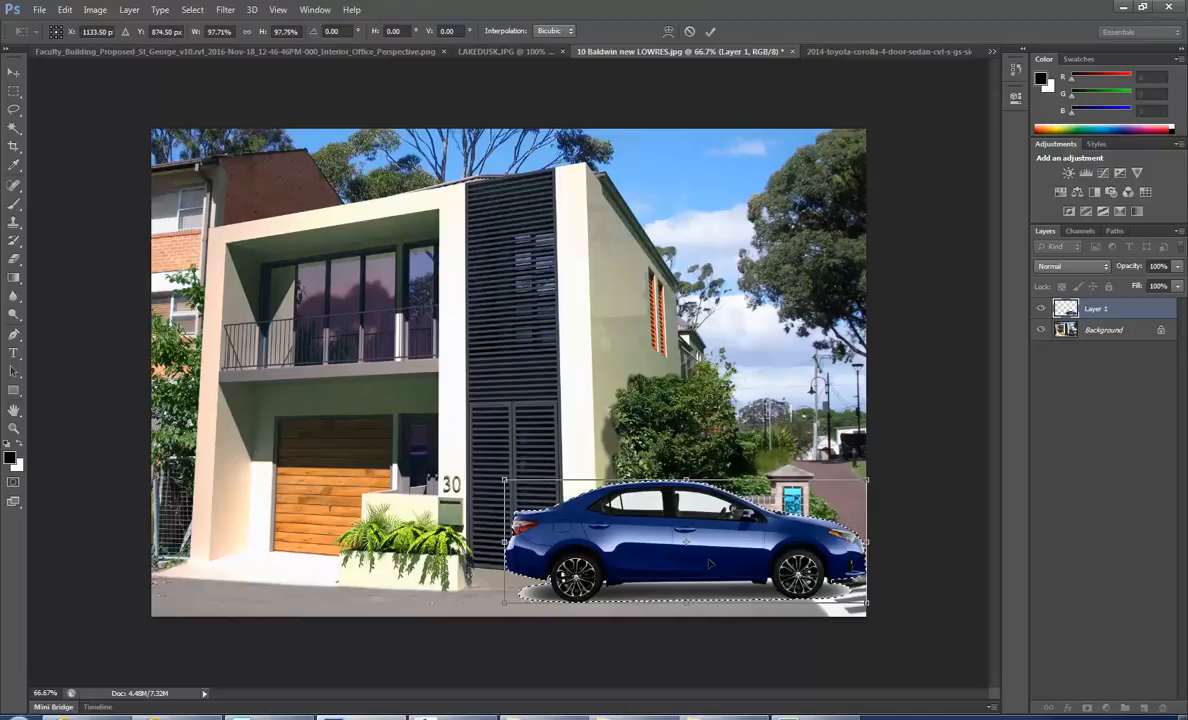
{"action": "key", "text": "Return"}
{"action": "key", "text": "w"}
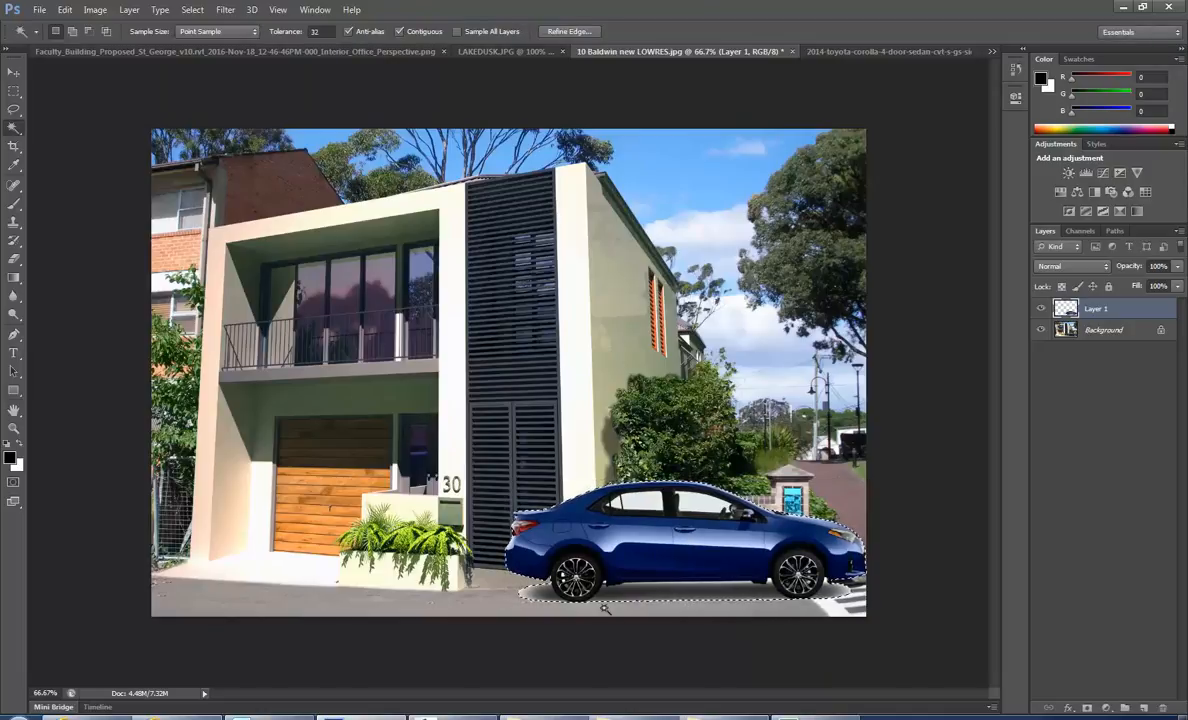
- Deselect the blue sedan and examine its cutout edges and the shadow around its rear wheel up close
{"action": "scroll", "coordinate": [611, 557], "scroll_direction": "up", "scroll_amount": 4}
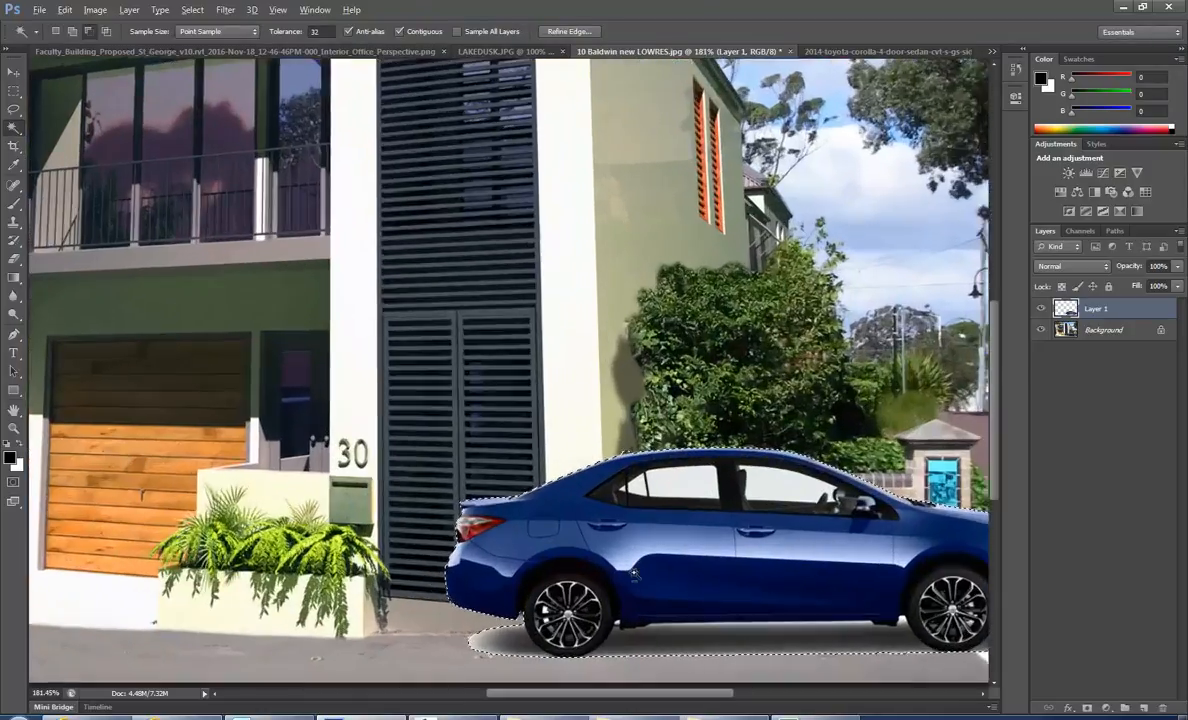
{"action": "key", "text": "alt"}
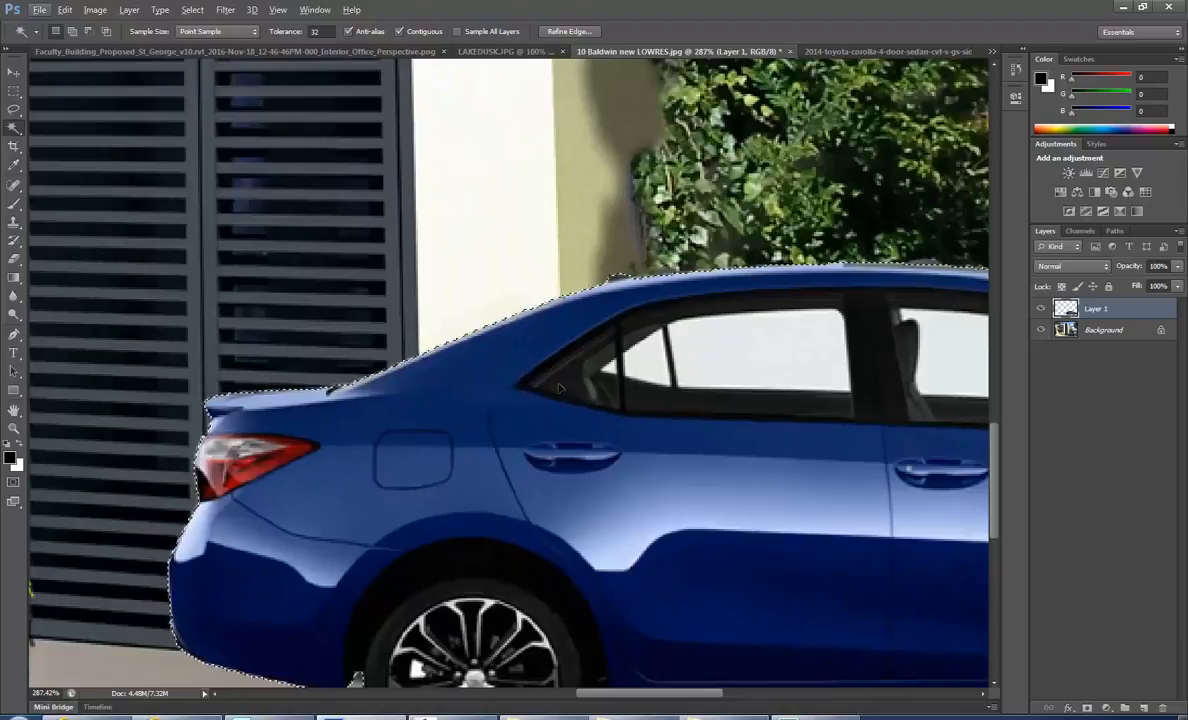
{"action": "key", "text": "ctrl+d"}
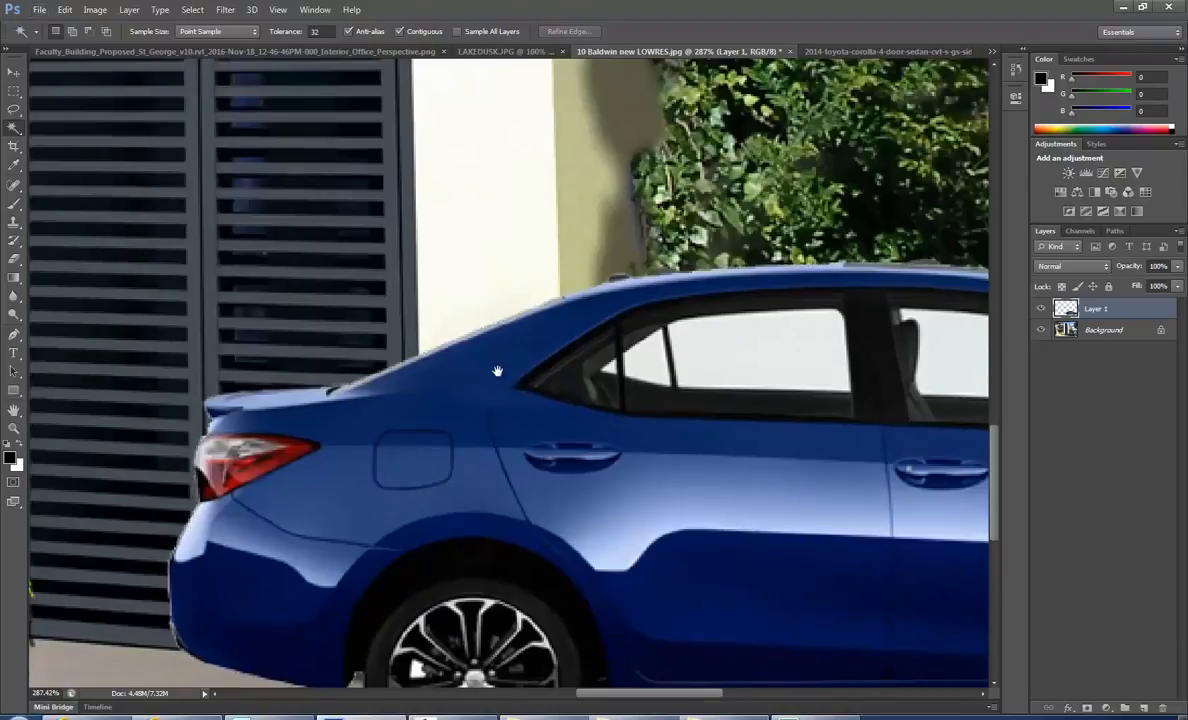
{"action": "scroll", "coordinate": [464, 347], "scroll_direction": "down", "scroll_amount": 1}
{"action": "scroll", "coordinate": [419, 476], "scroll_direction": "down", "scroll_amount": 2}
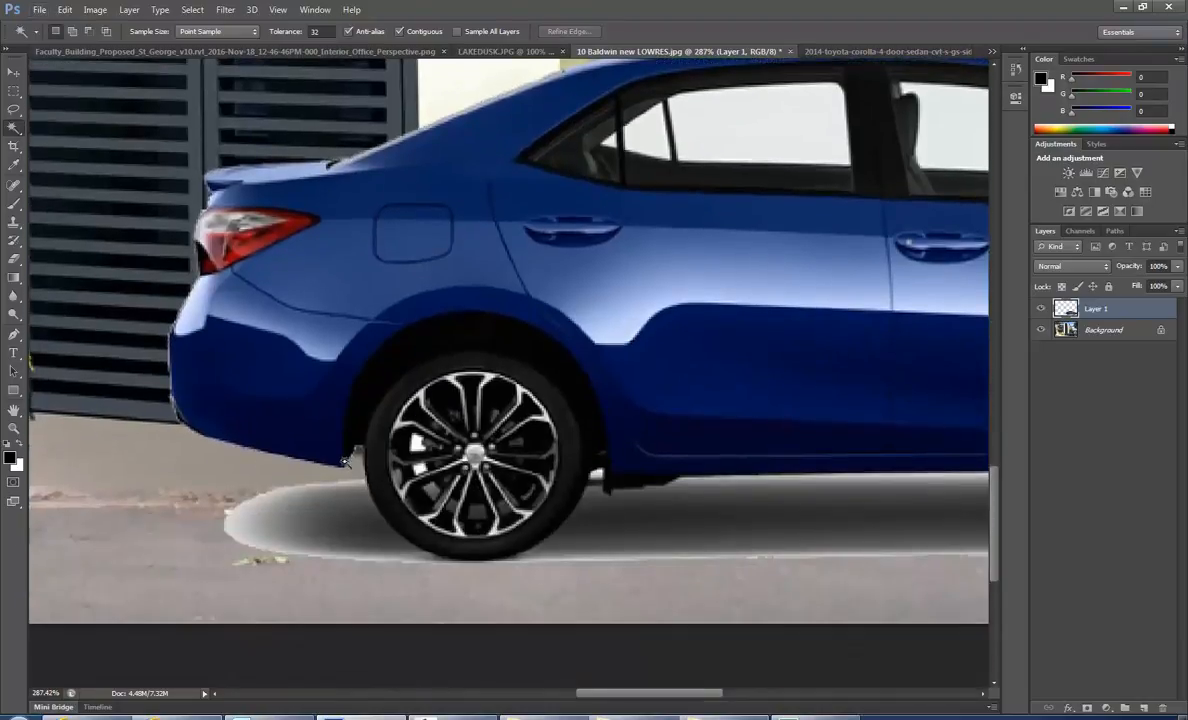
{"action": "scroll", "coordinate": [316, 522], "scroll_direction": "down", "scroll_amount": 1}
{"action": "scroll", "coordinate": [316, 522], "scroll_direction": "down", "scroll_amount": 2}
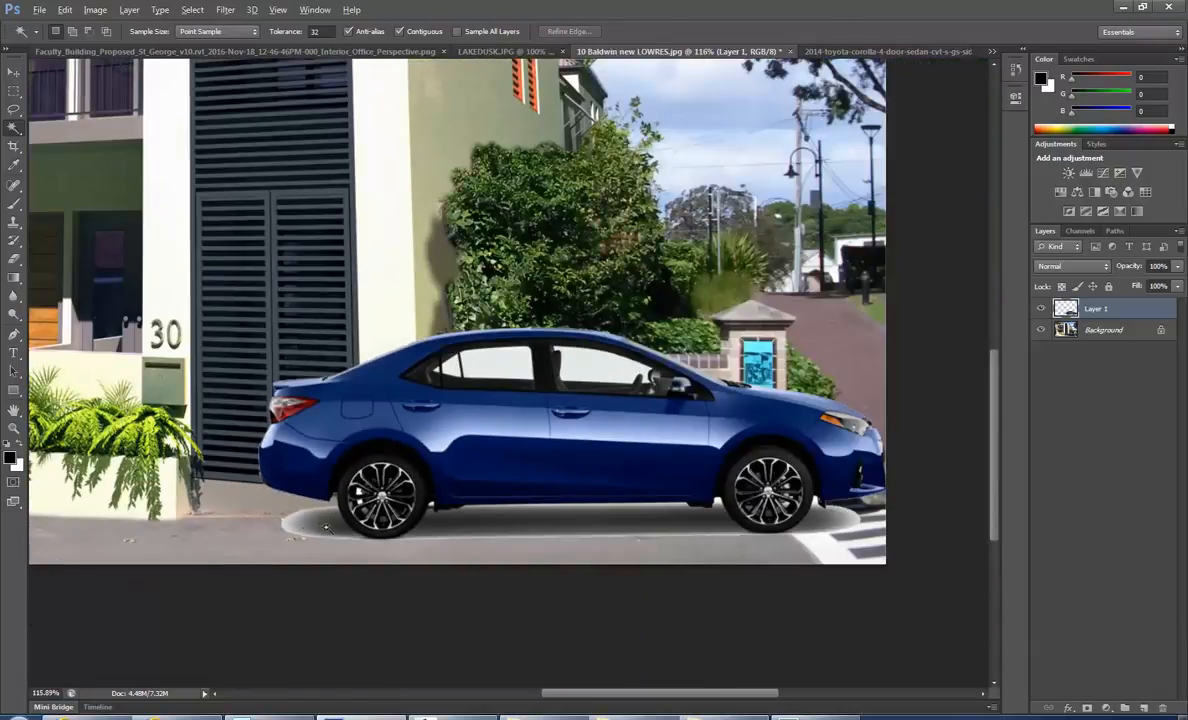
- Duplicate the blue sedan layer and add a Reveal All layer mask to the copy
{"action": "key", "text": "alt"}
{"action": "left_click_drag", "start_coordinate": [1068, 311], "coordinate": [1145, 707]}
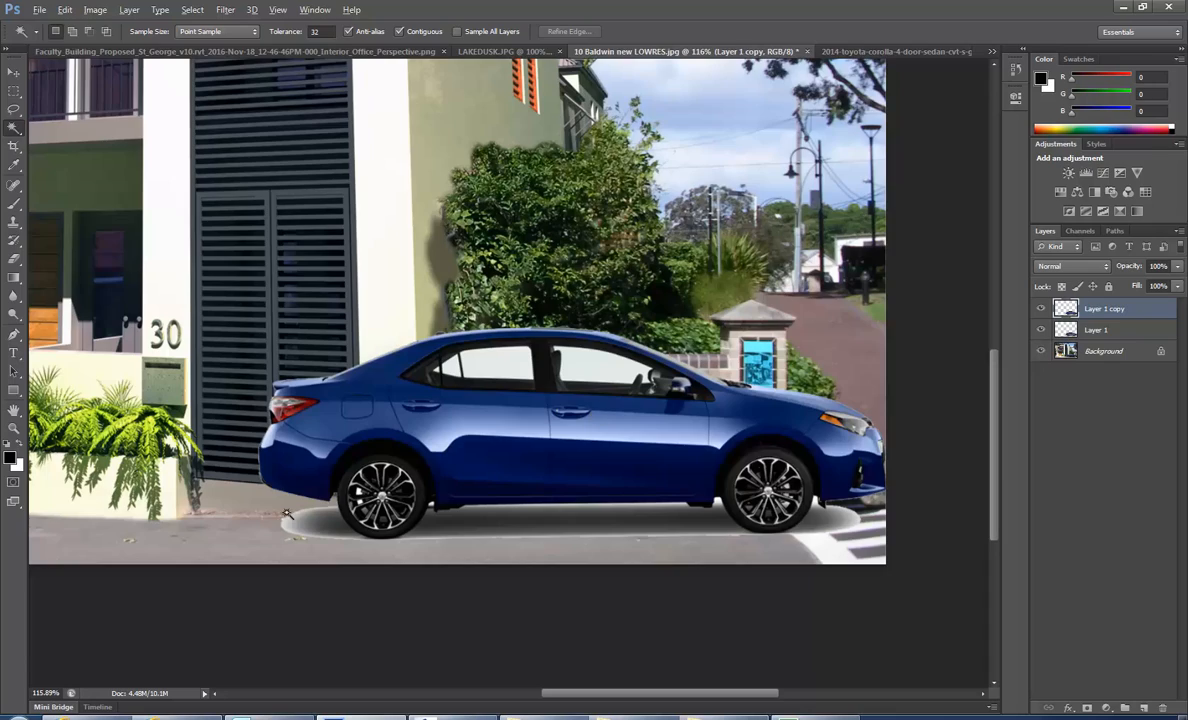
{"action": "scroll", "coordinate": [308, 511], "scroll_direction": "up", "scroll_amount": 6}
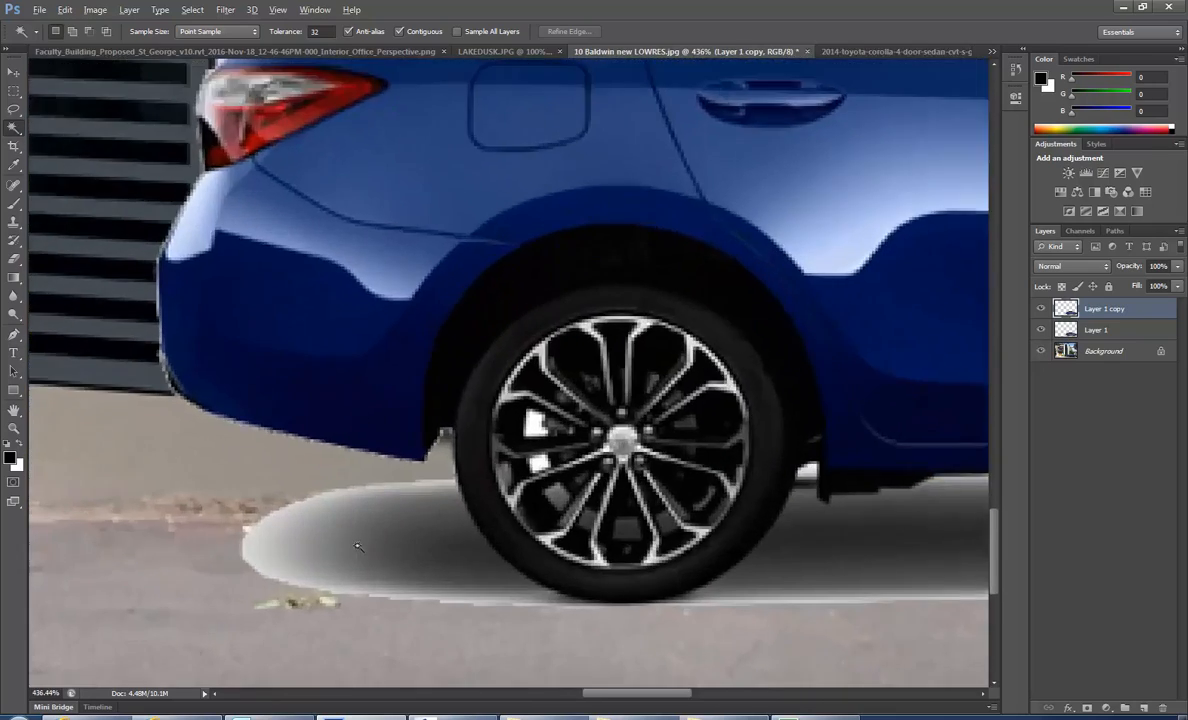
{"action": "scroll", "coordinate": [355, 541], "scroll_direction": "up", "scroll_amount": 2}
{"action": "scroll", "coordinate": [322, 440], "scroll_direction": "down", "scroll_amount": 2}
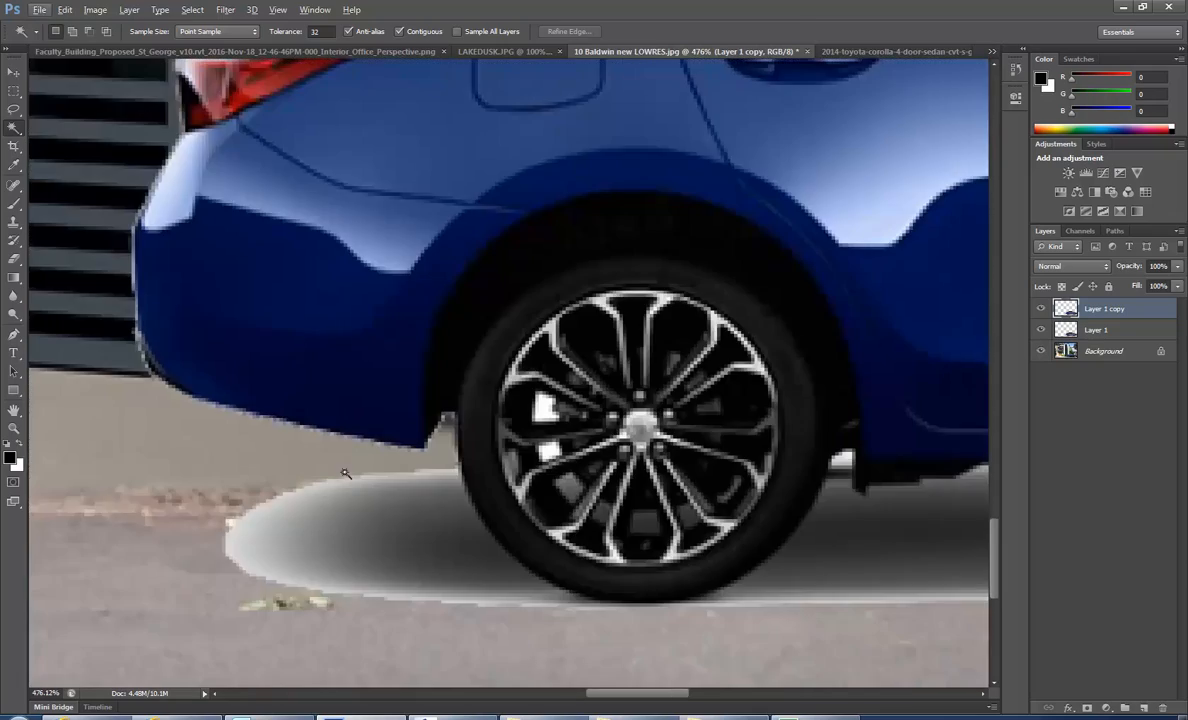
{"action": "left_click", "coordinate": [129, 10]}
{"action": "mouse_move", "coordinate": [152, 166]}
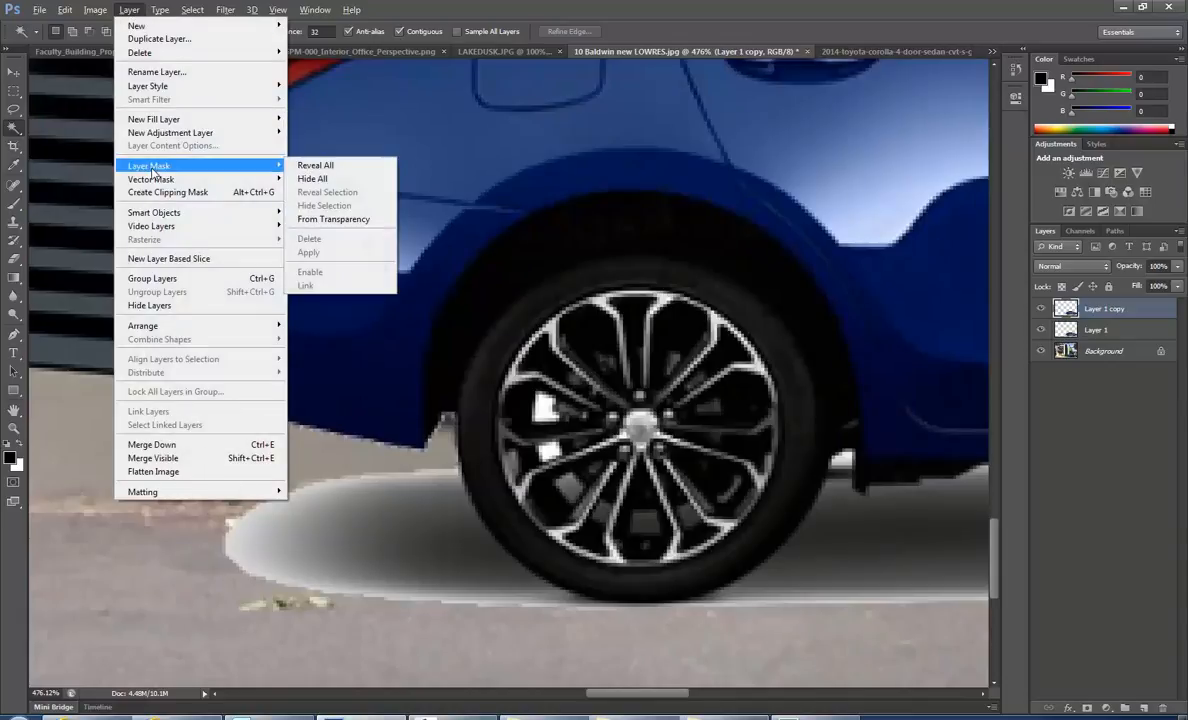
{"action": "left_click", "coordinate": [316, 166]}
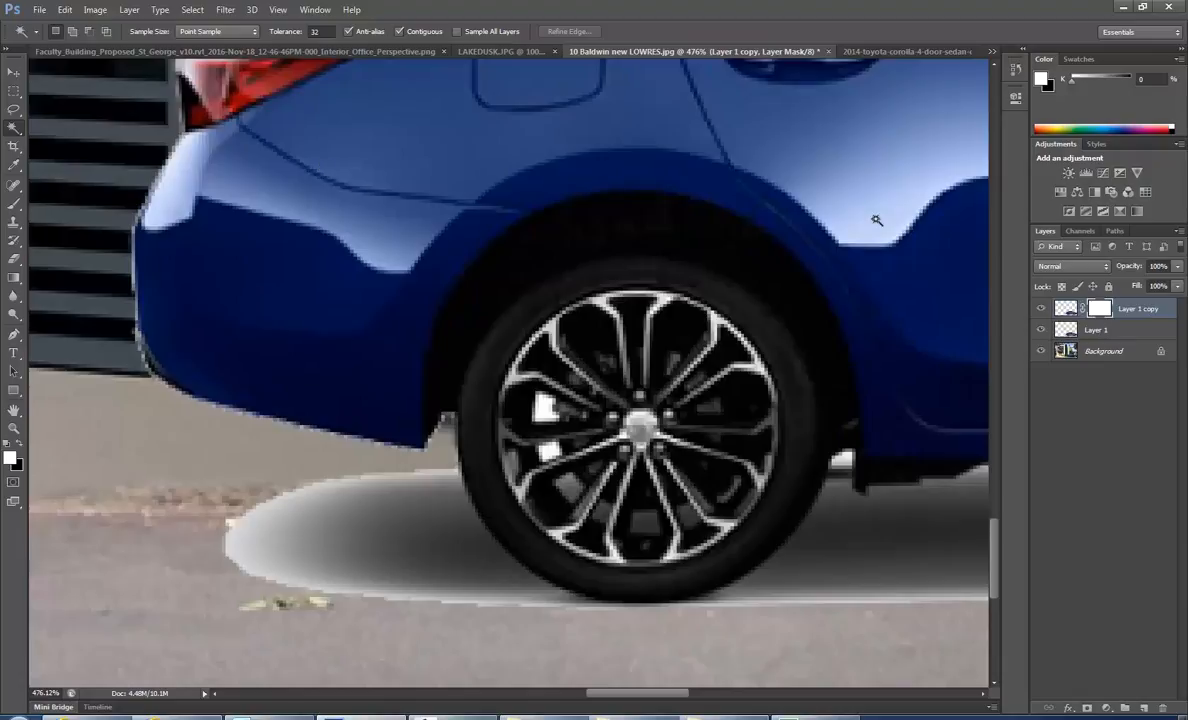
- Hide the original car layer and mask out the shadow behind the copy's rear wheel with a black 52 px brush at 100% hardness
{"action": "left_click", "coordinate": [13, 206]}
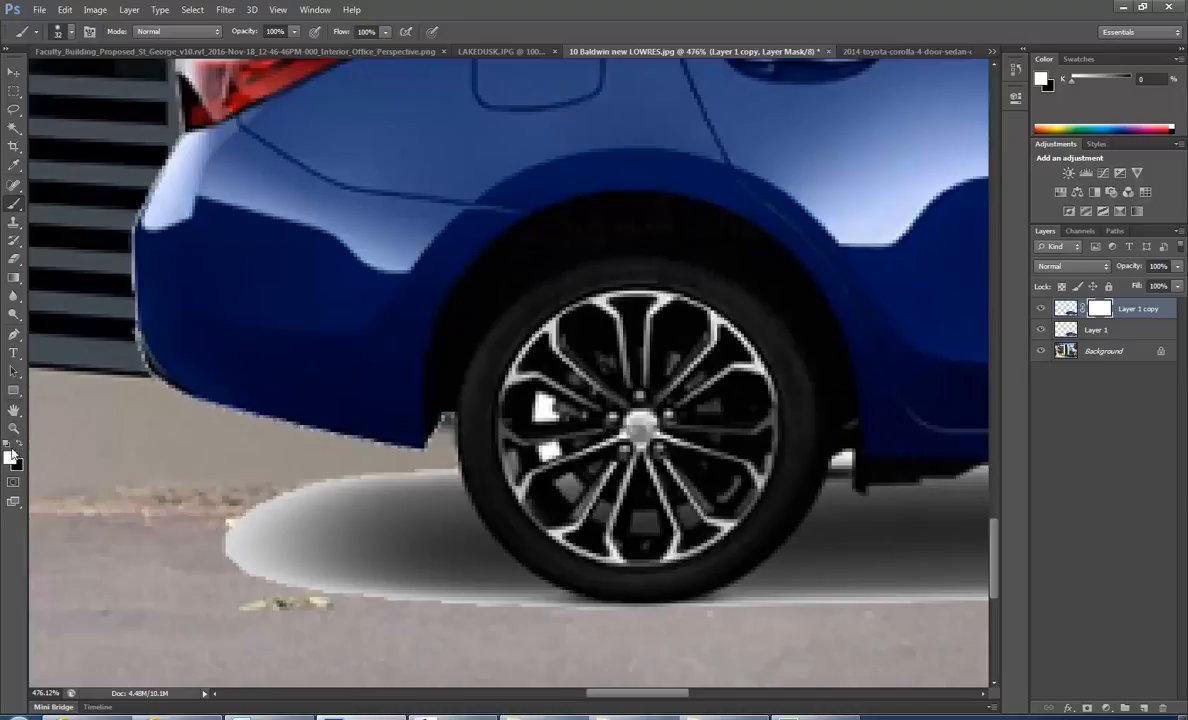
{"action": "left_click", "coordinate": [19, 443]}
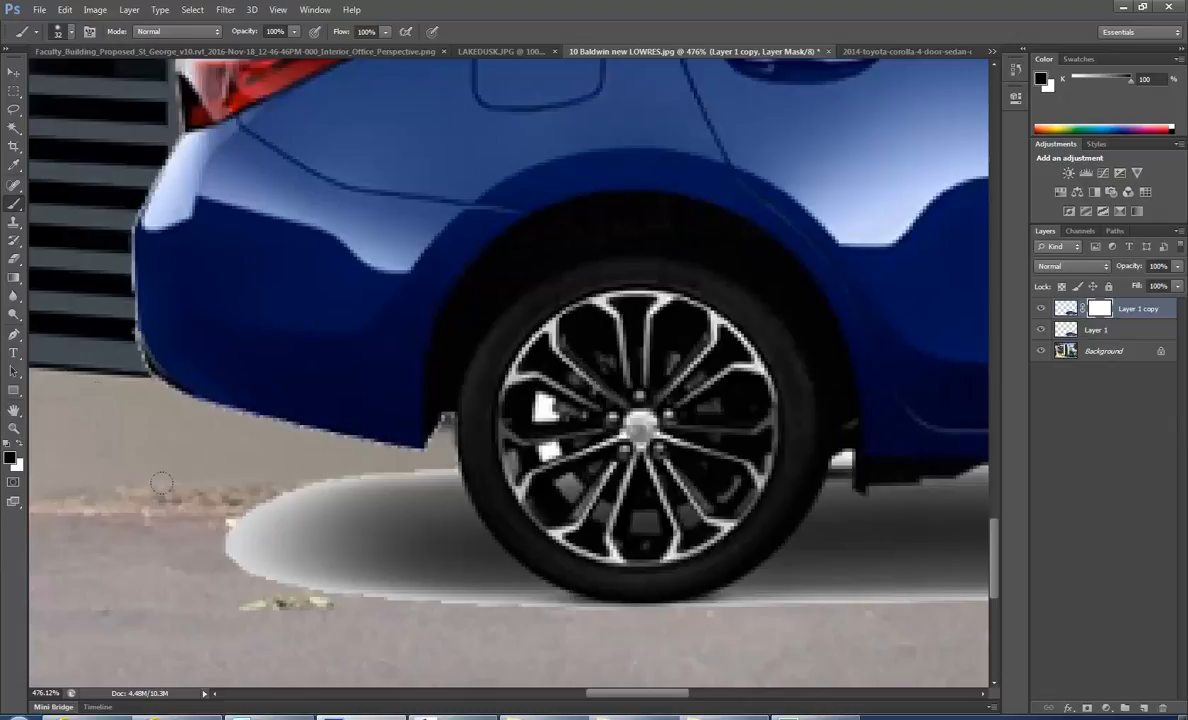
{"action": "right_click", "coordinate": [306, 559]}
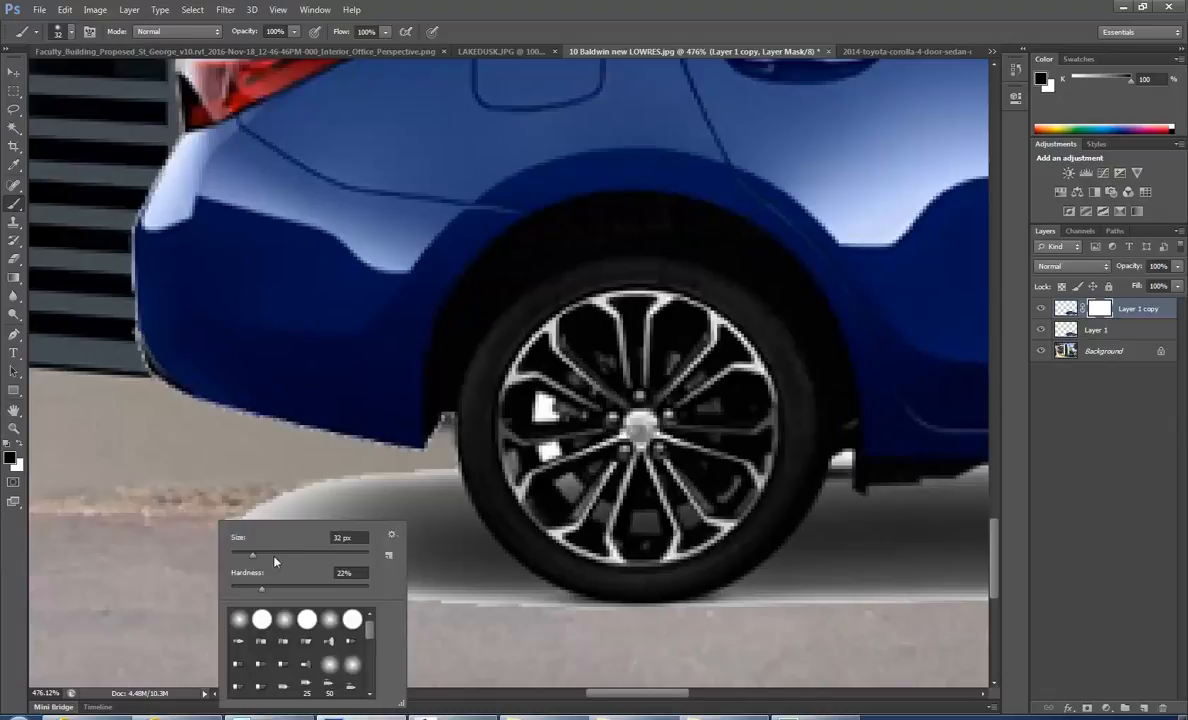
{"action": "left_click_drag", "start_coordinate": [262, 588], "coordinate": [390, 589]}
{"action": "left_click_drag", "start_coordinate": [250, 559], "coordinate": [266, 559]}
{"action": "key", "text": "Return"}
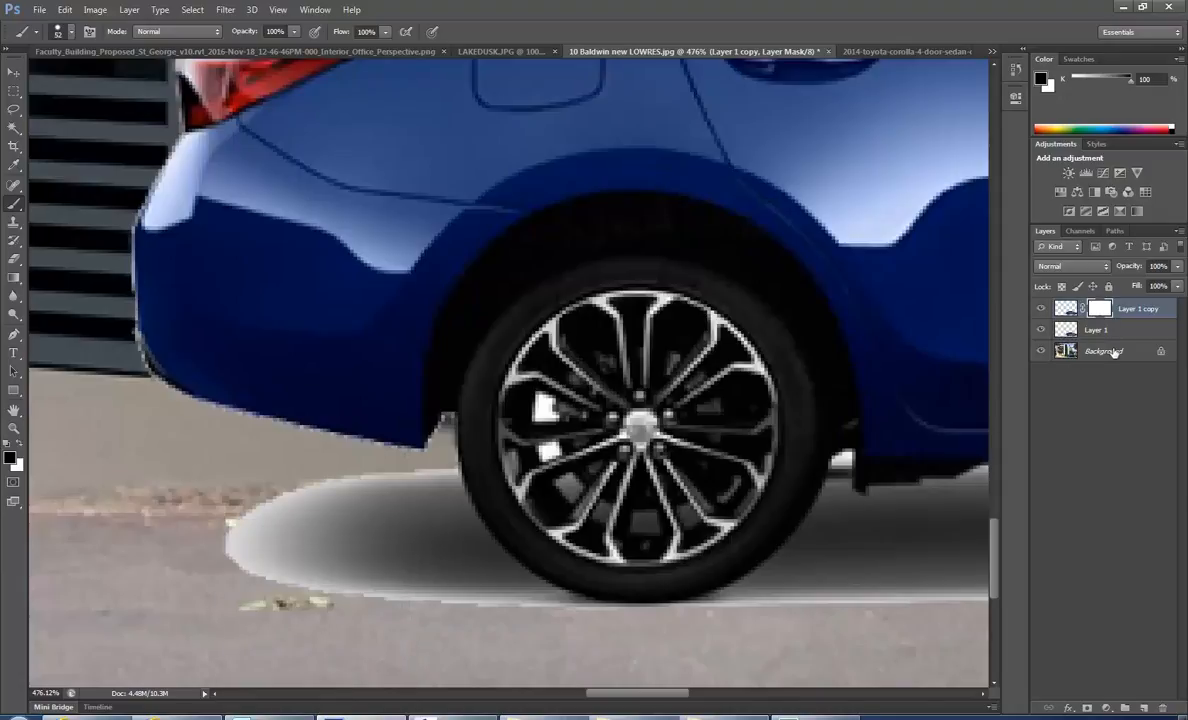
{"action": "left_click", "coordinate": [1041, 330]}
{"action": "mouse_move", "coordinate": [233, 558]}
{"action": "left_mouse_down"}
{"action": "mouse_move", "coordinate": [294, 565]}
{"action": "mouse_move", "coordinate": [409, 621]}
{"action": "mouse_move", "coordinate": [326, 562]}
{"action": "mouse_move", "coordinate": [345, 560]}
{"action": "mouse_move", "coordinate": [368, 510]}
{"action": "mouse_move", "coordinate": [385, 520]}
{"action": "left_mouse_up"}
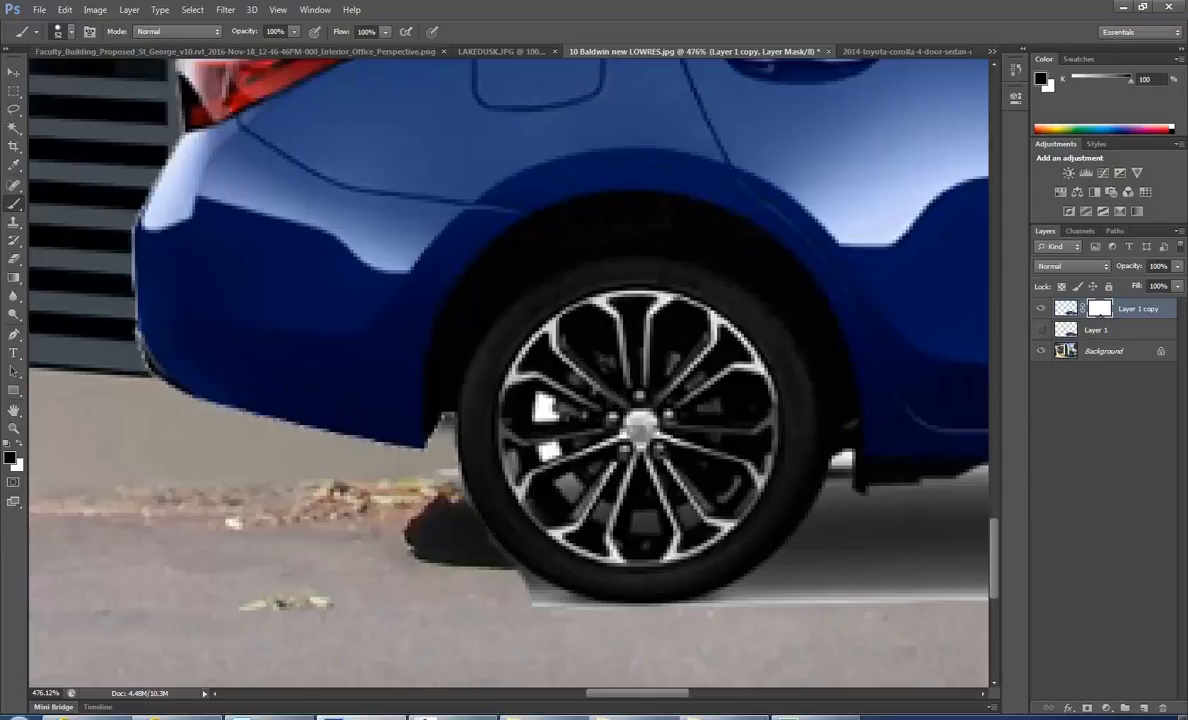
- Reduce the brush to 9 px and mask away the leftover fringe along the rear tyre's back edge
{"action": "right_click", "coordinate": [303, 478]}
{"action": "left_click_drag", "start_coordinate": [345, 512], "coordinate": [335, 510]}
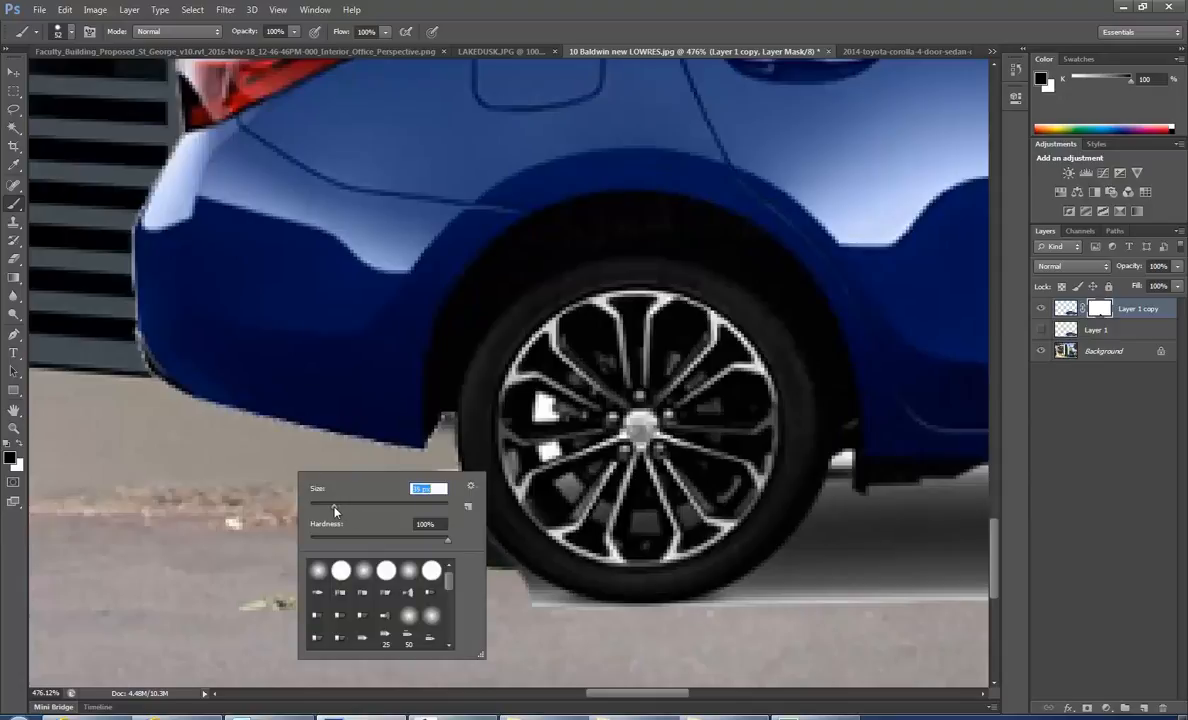
{"action": "left_click", "coordinate": [171, 467]}
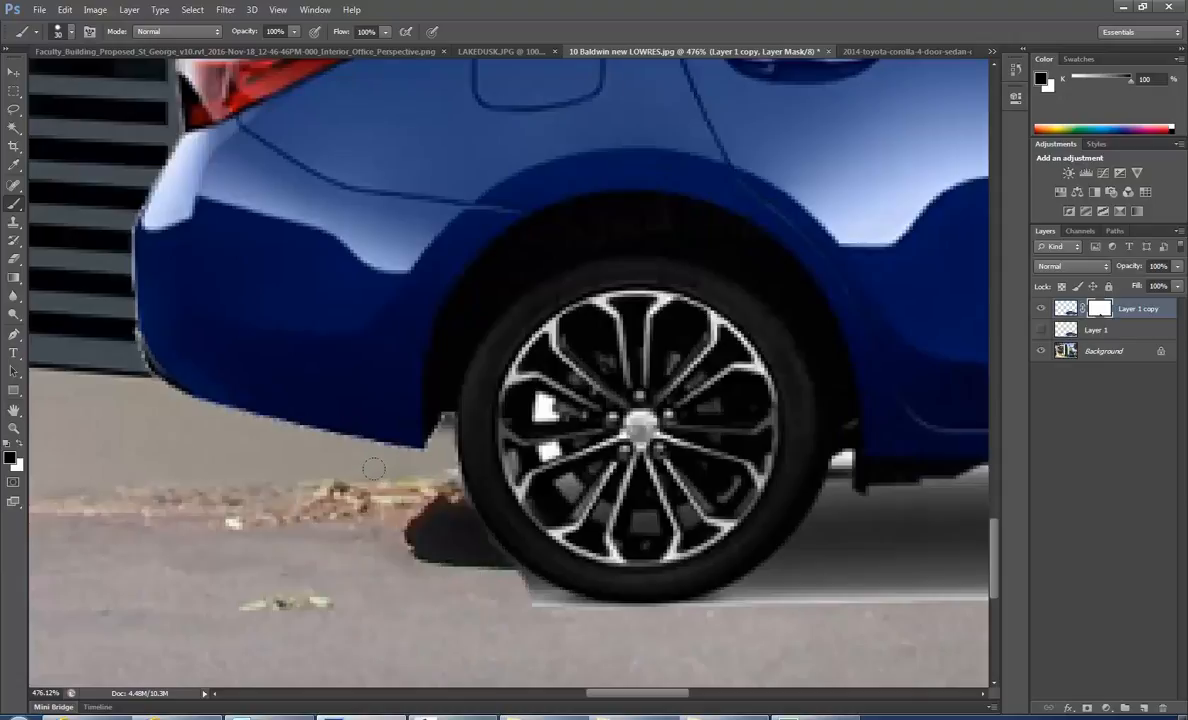
{"action": "scroll", "coordinate": [385, 469], "scroll_direction": "up", "scroll_amount": 3}
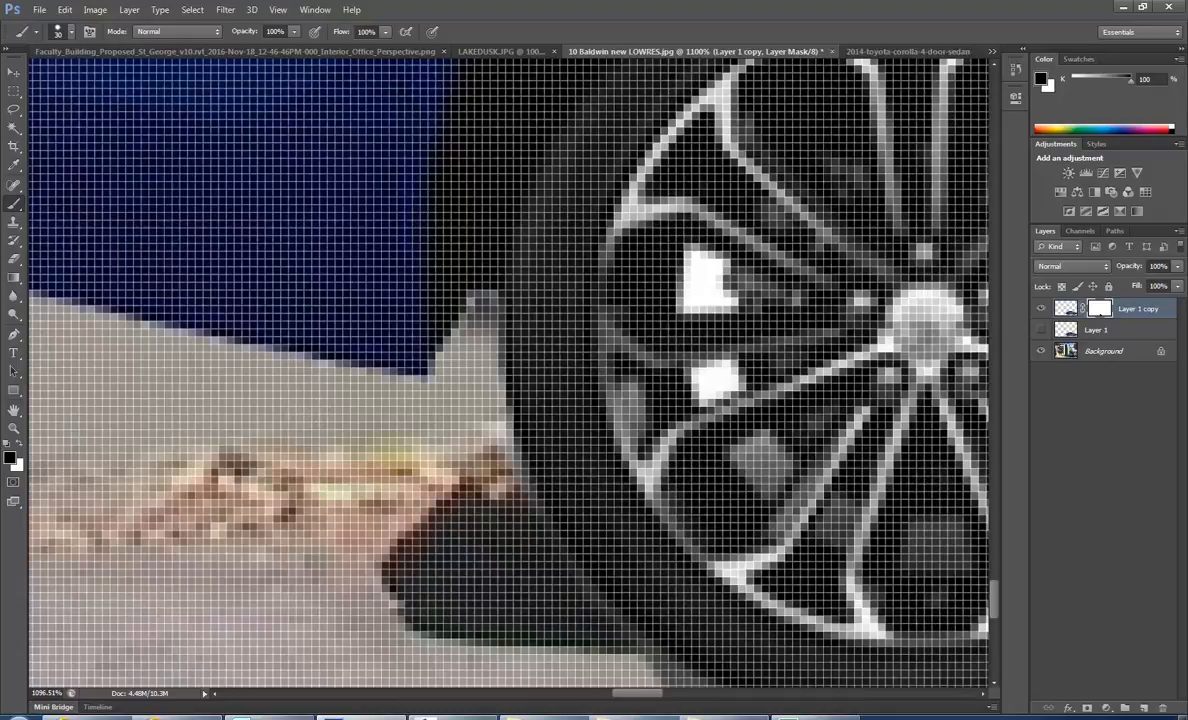
{"action": "right_click", "coordinate": [405, 486]}
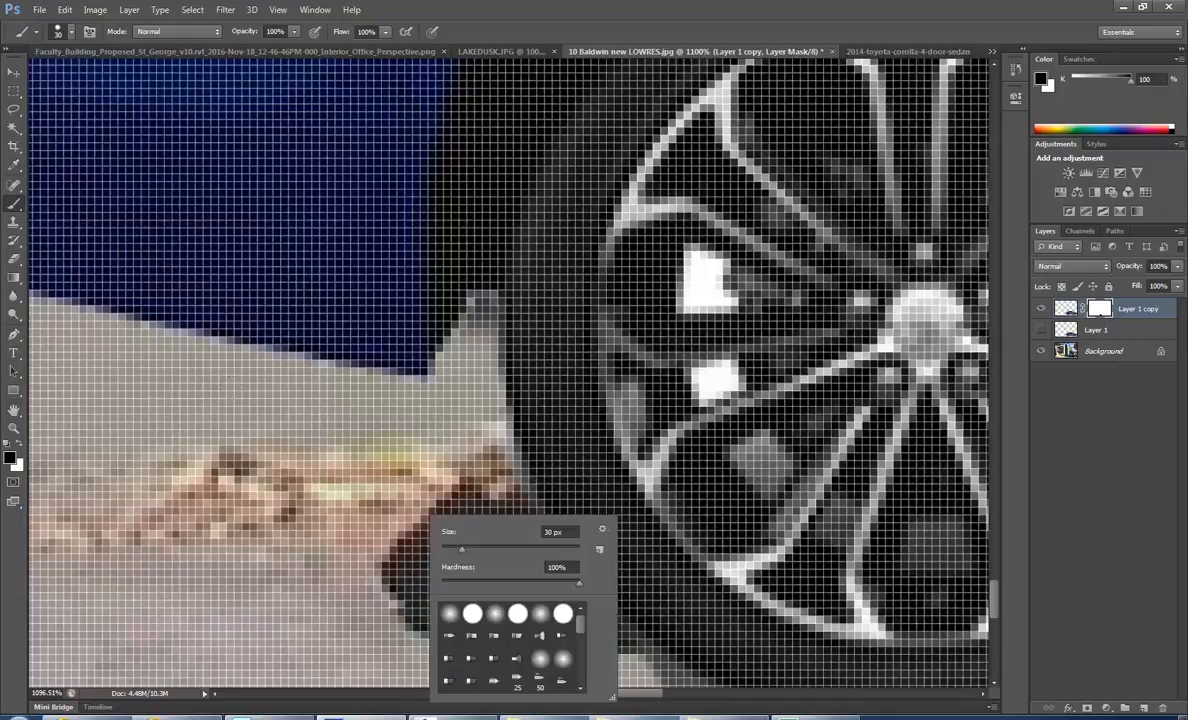
{"action": "key", "text": "Escape"}
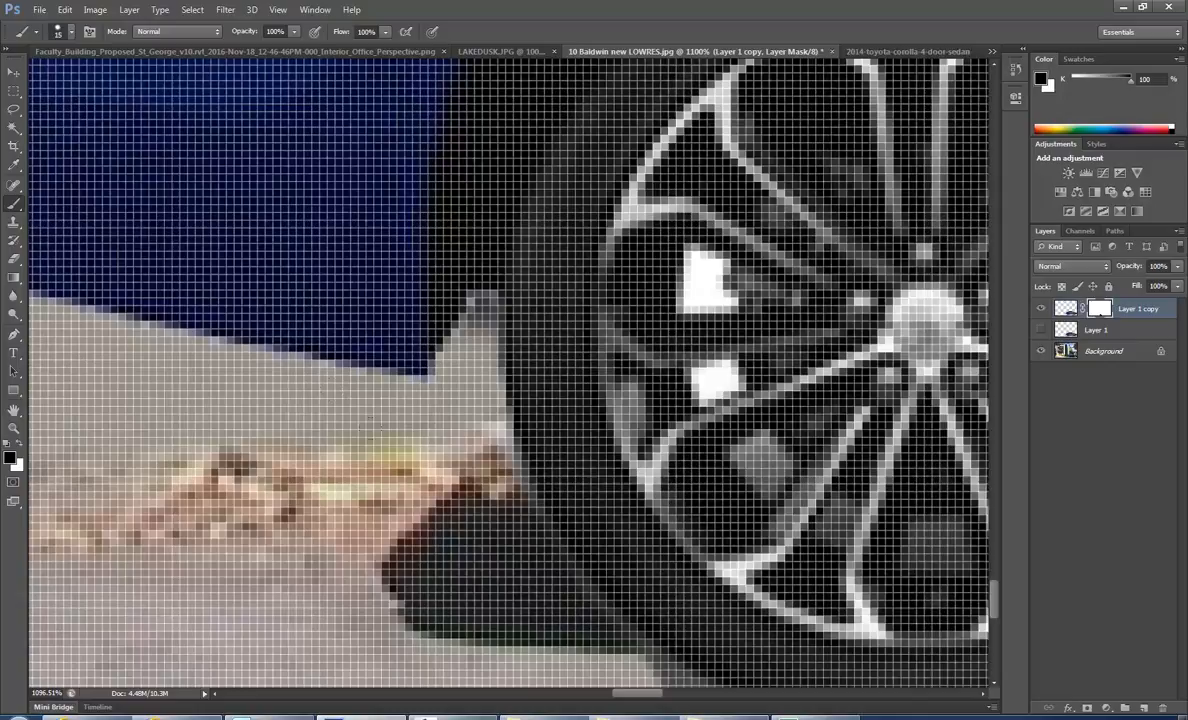
{"action": "key", "text": "]"}
{"action": "key", "text": "]"}
{"action": "key", "text": "["}
{"action": "key", "text": "["}
{"action": "left_click_drag", "start_coordinate": [490, 462], "coordinate": [500, 482]}
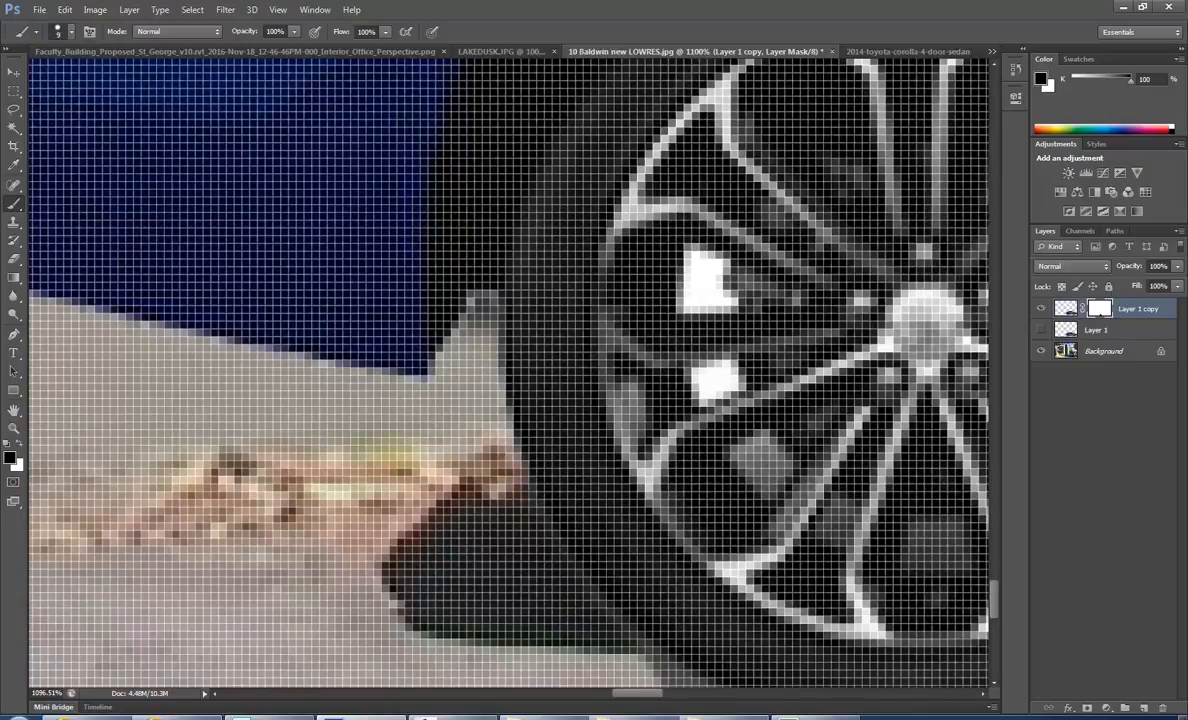
- Mask out the leftover grey shadow along the lower rear curve of the back tyre
{"action": "scroll", "coordinate": [313, 452], "scroll_direction": "down", "scroll_amount": 5}
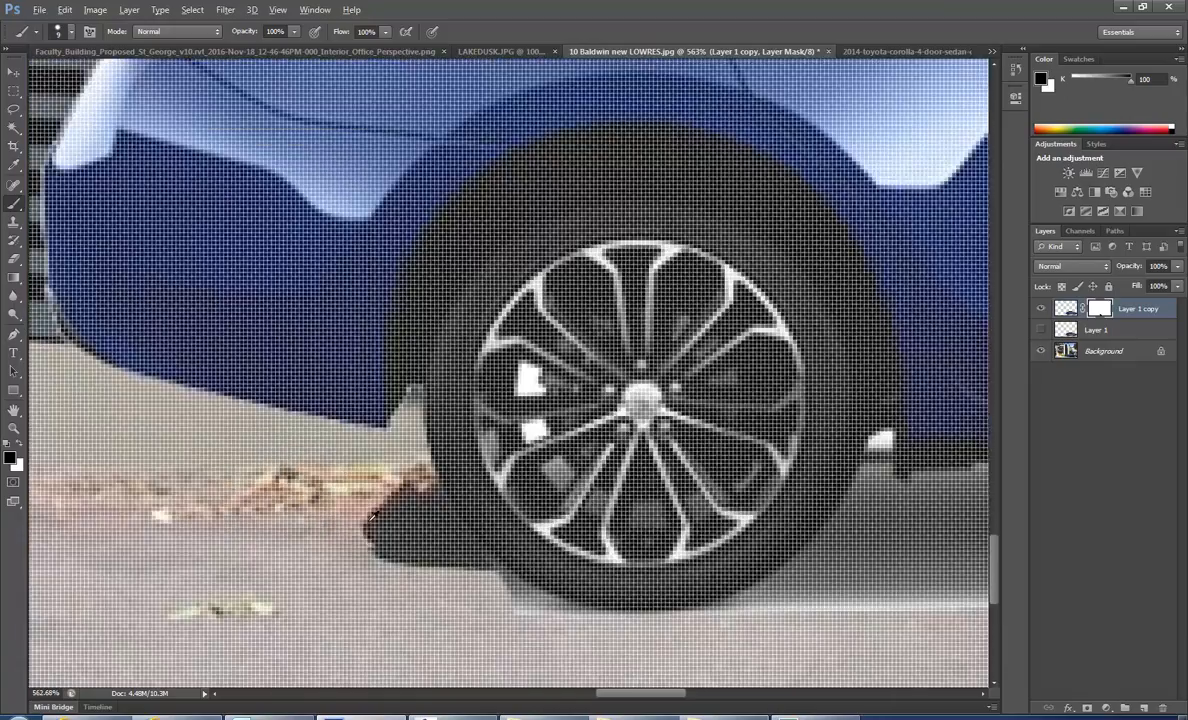
{"action": "scroll", "coordinate": [498, 592], "scroll_direction": "up", "scroll_amount": 5}
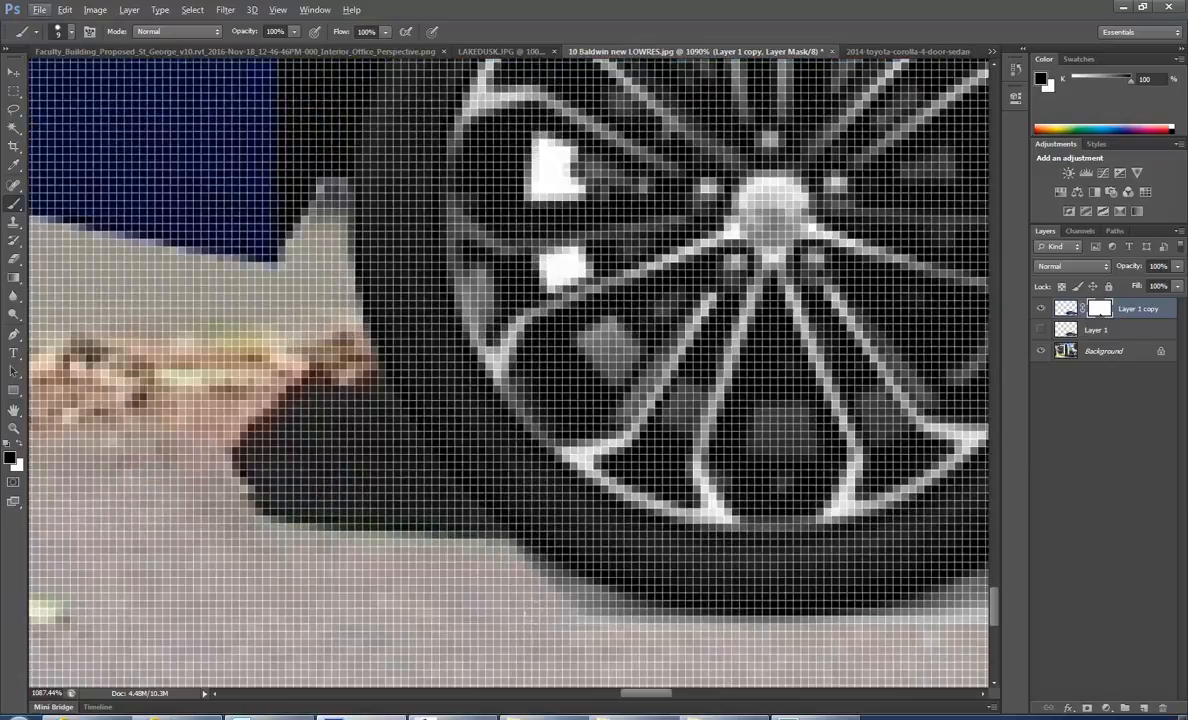
{"action": "scroll", "coordinate": [552, 613], "scroll_direction": "down", "scroll_amount": 5}
{"action": "scroll", "coordinate": [560, 613], "scroll_direction": "up", "scroll_amount": 5}
{"action": "scroll", "coordinate": [567, 613], "scroll_direction": "down", "scroll_amount": 5}
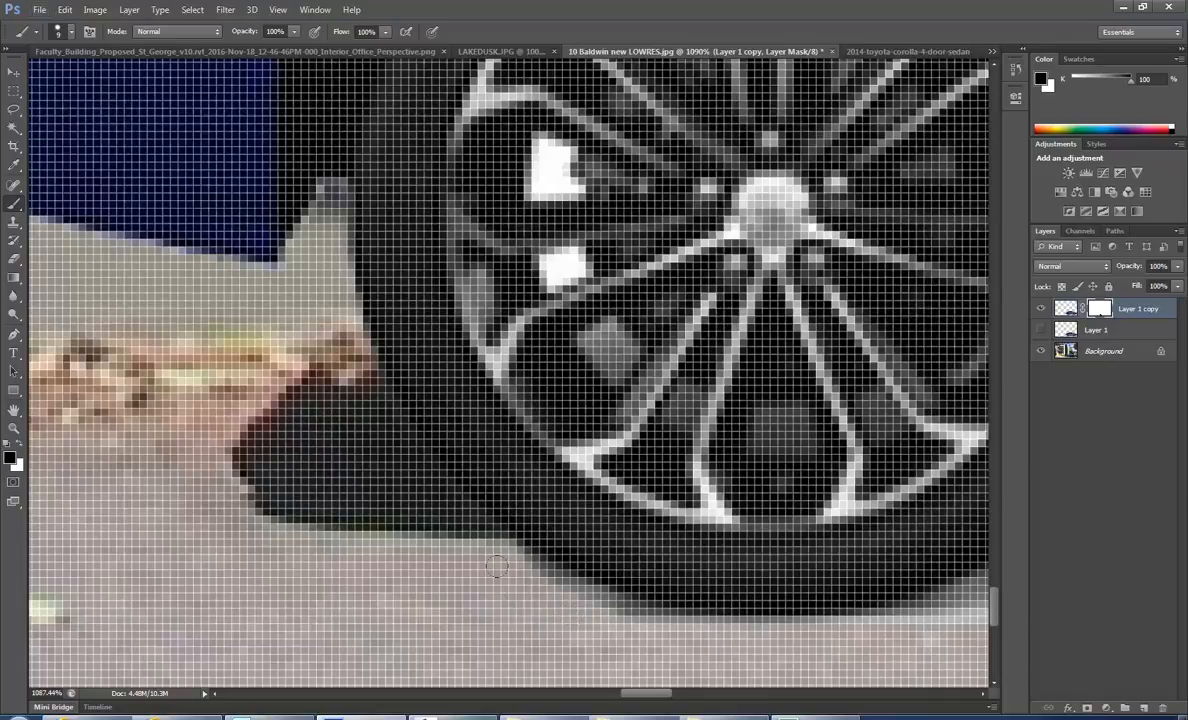
{"action": "scroll", "coordinate": [562, 598], "scroll_direction": "up", "scroll_amount": 5}
{"action": "scroll", "coordinate": [562, 598], "scroll_direction": "down", "scroll_amount": 5}
{"action": "scroll", "coordinate": [605, 614], "scroll_direction": "up", "scroll_amount": 5}
{"action": "scroll", "coordinate": [605, 614], "scroll_direction": "down", "scroll_amount": 5}
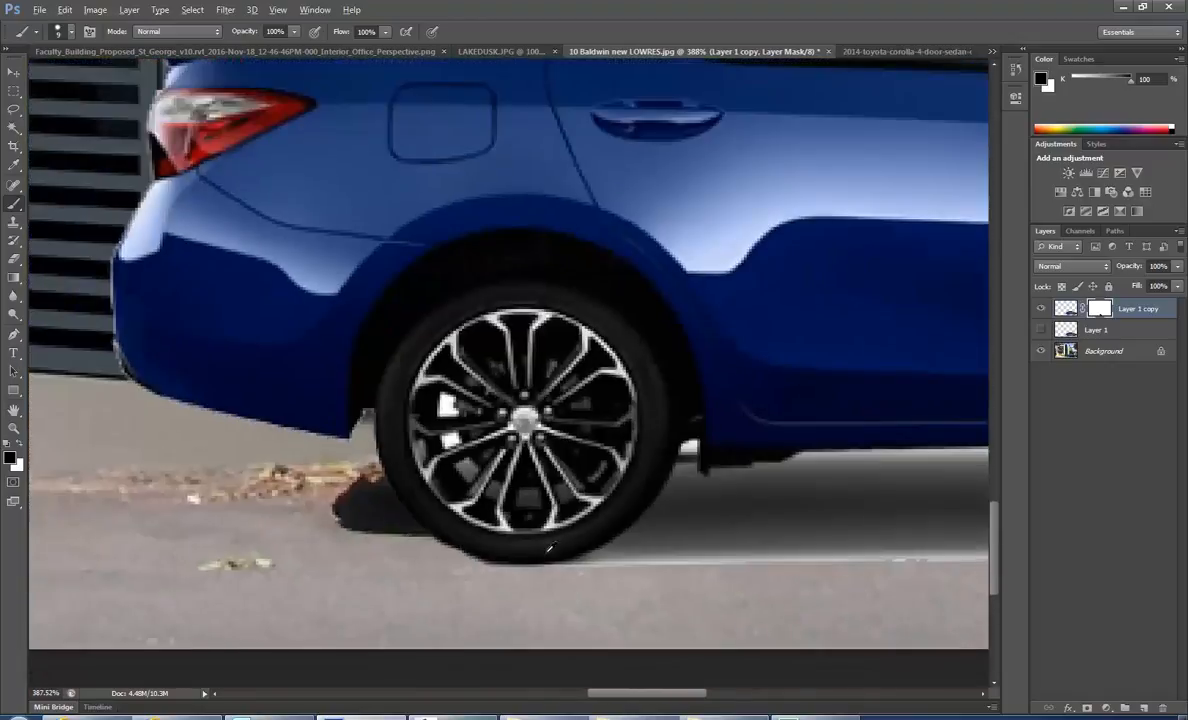
- Mask out the shadow in front of the rear wheel, following the tyre's front edge and the car's underside
{"action": "scroll", "coordinate": [680, 560], "scroll_direction": "up", "scroll_amount": 2}
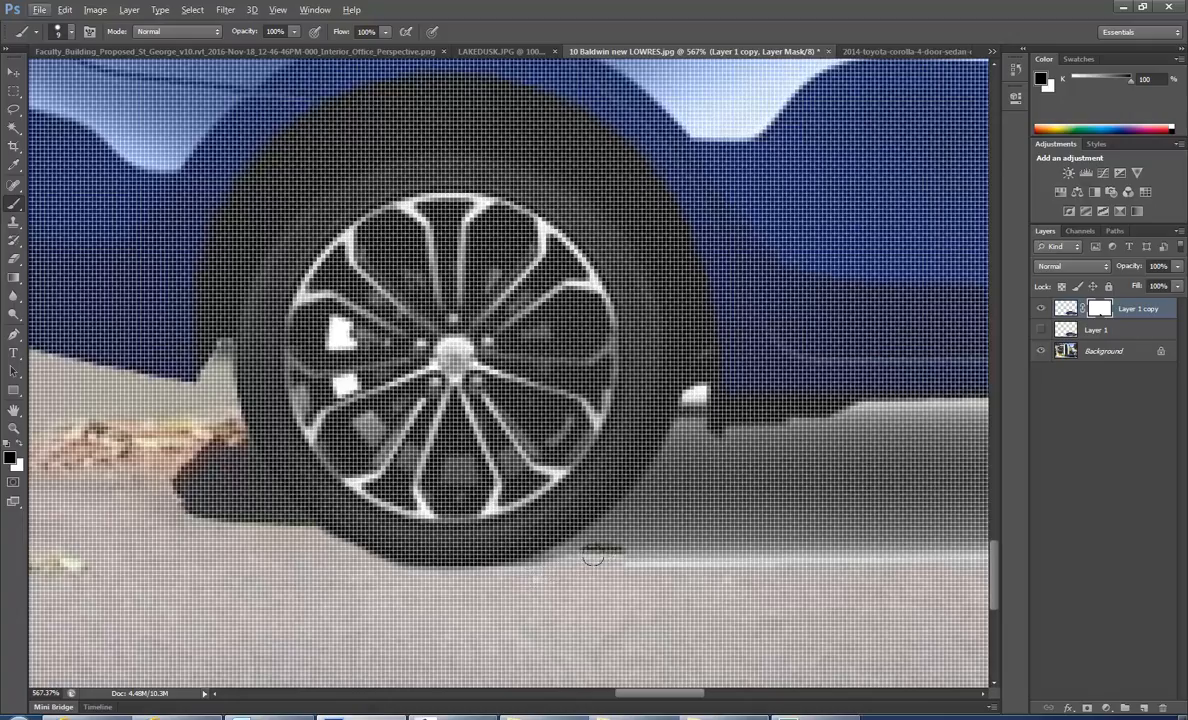
{"action": "mouse_move", "coordinate": [686, 424]}
{"action": "left_mouse_down"}
{"action": "mouse_move", "coordinate": [659, 484]}
{"action": "mouse_move", "coordinate": [557, 559]}
{"action": "left_mouse_up"}
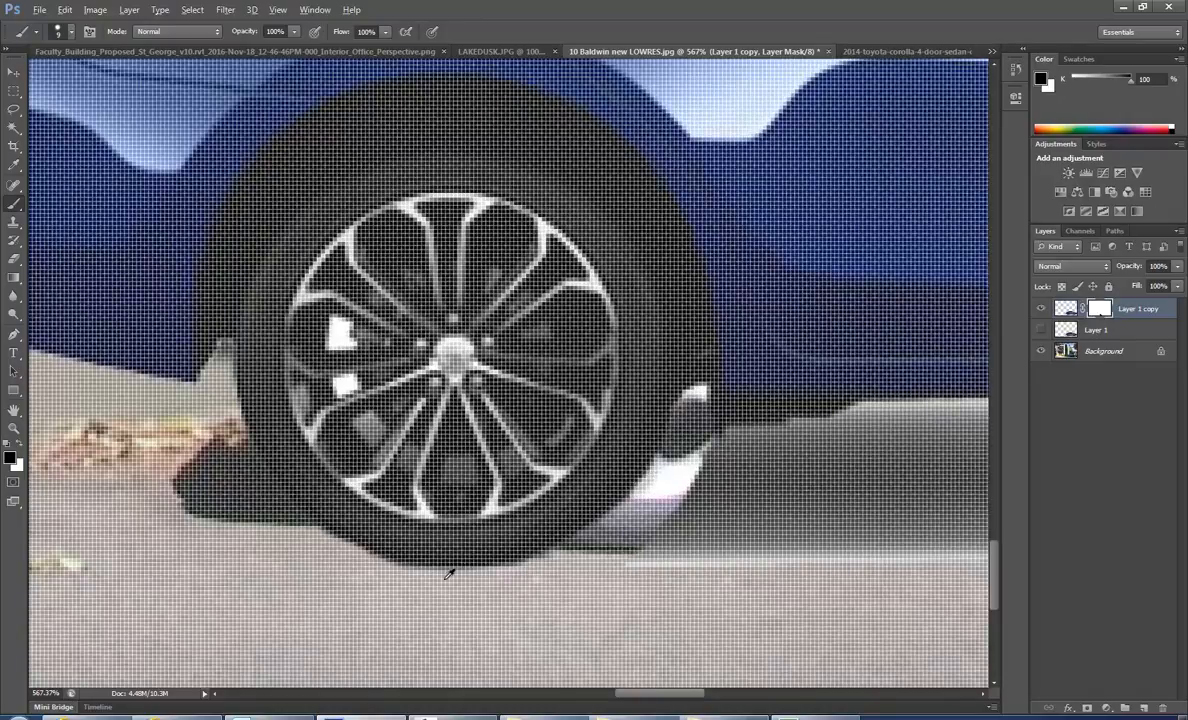
{"action": "scroll", "coordinate": [470, 578], "scroll_direction": "down", "scroll_amount": 5}
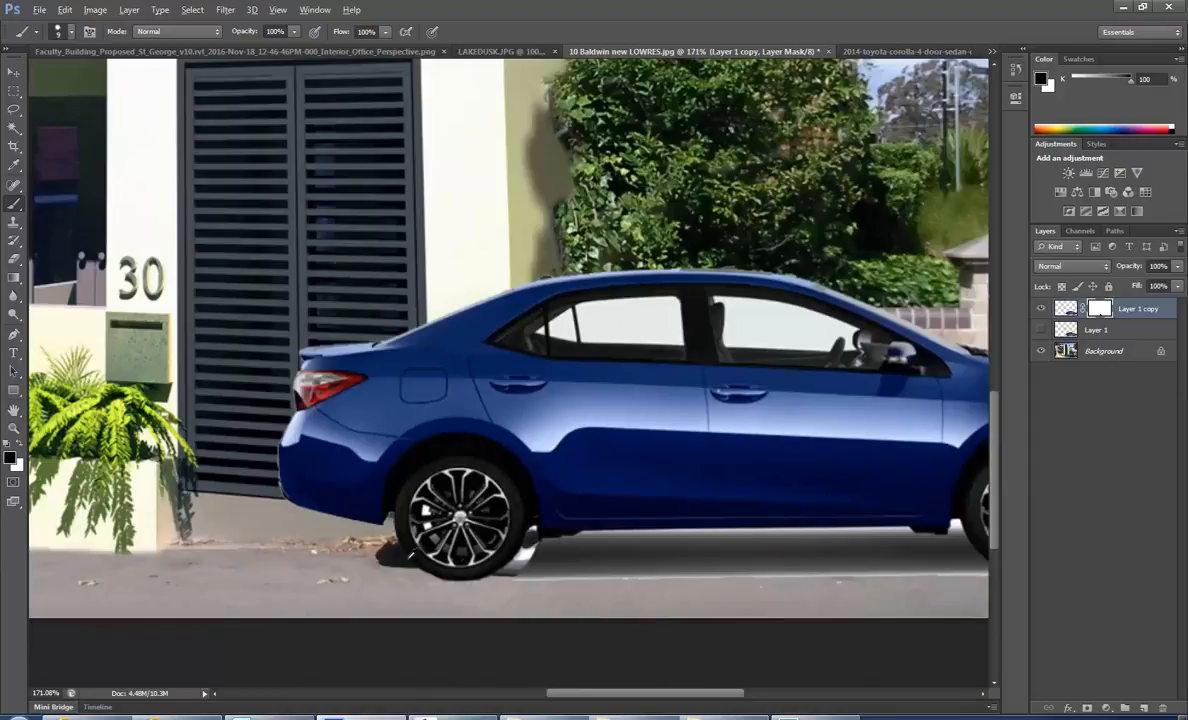
{"action": "scroll", "coordinate": [433, 581], "scroll_direction": "up", "scroll_amount": 5}
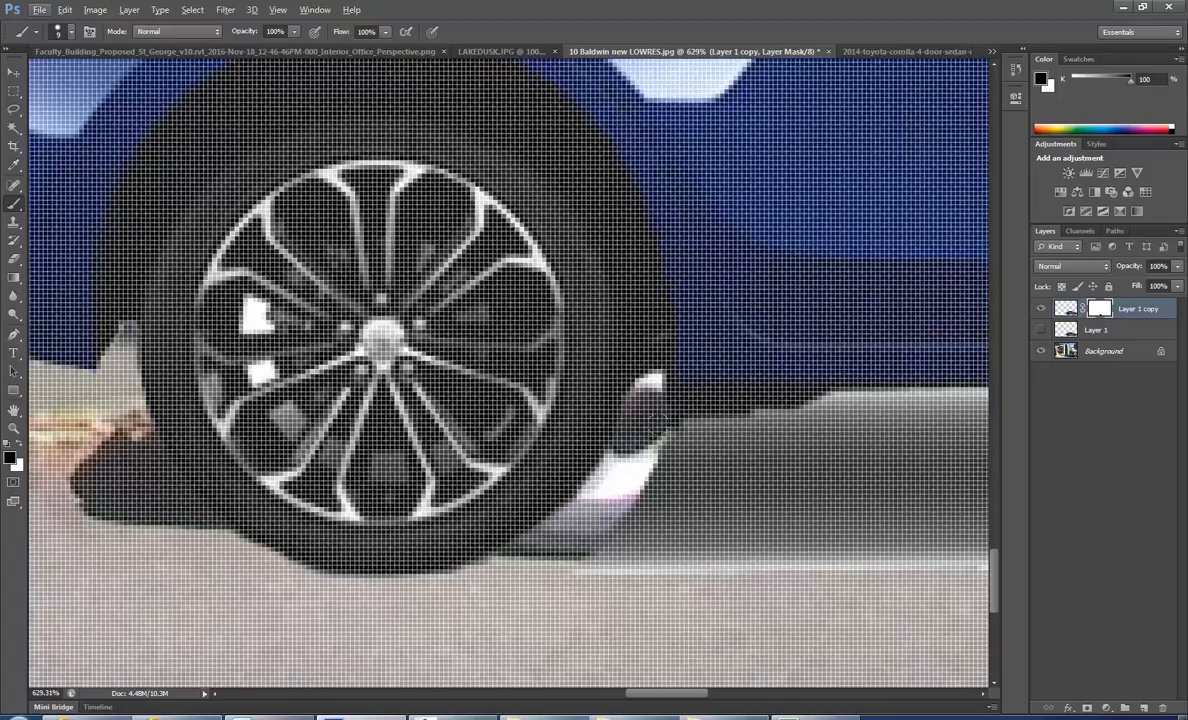
{"action": "mouse_move", "coordinate": [650, 430]}
{"action": "left_mouse_down"}
{"action": "mouse_move", "coordinate": [702, 419]}
{"action": "mouse_move", "coordinate": [675, 411]}
{"action": "mouse_move", "coordinate": [721, 392]}
{"action": "mouse_move", "coordinate": [695, 376]}
{"action": "mouse_move", "coordinate": [672, 382]}
{"action": "mouse_move", "coordinate": [745, 385]}
{"action": "mouse_move", "coordinate": [718, 384]}
{"action": "mouse_move", "coordinate": [788, 550]}
{"action": "mouse_move", "coordinate": [723, 450]}
{"action": "mouse_move", "coordinate": [822, 418]}
{"action": "mouse_move", "coordinate": [766, 423]}
{"action": "left_mouse_up"}
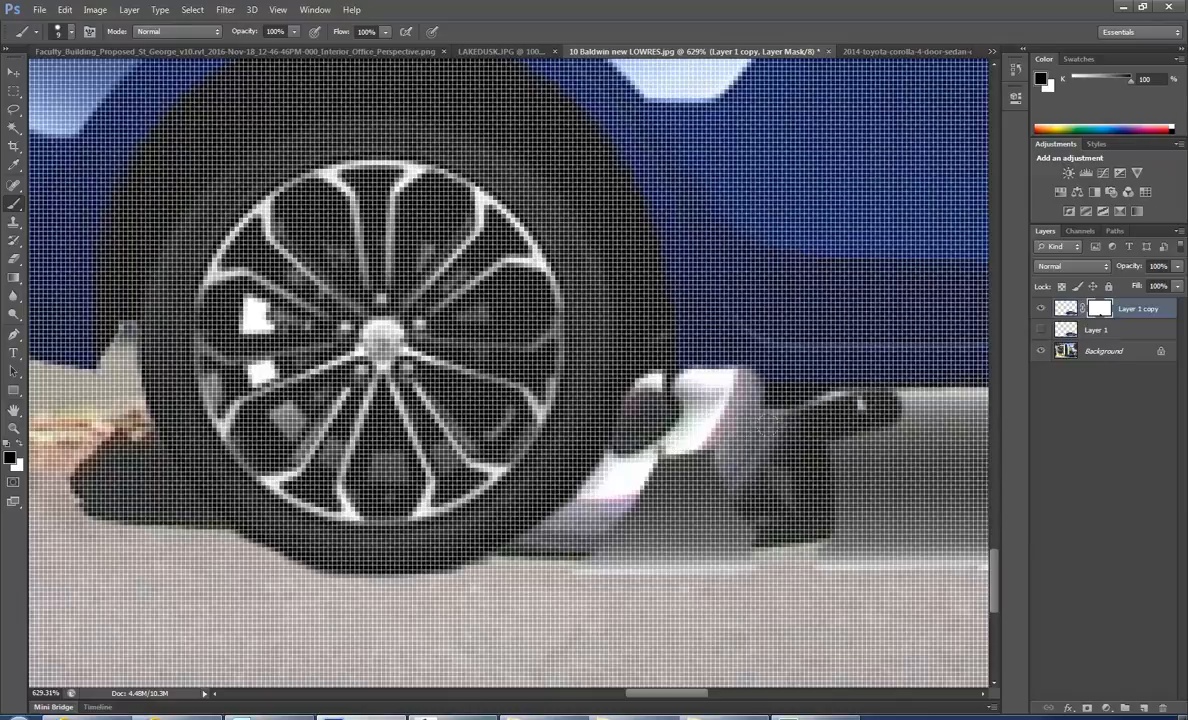
{"action": "left_click_drag", "start_coordinate": [837, 405], "coordinate": [803, 415]}
{"action": "mouse_move", "coordinate": [637, 446]}
{"action": "left_mouse_down"}
{"action": "mouse_move", "coordinate": [668, 455]}
{"action": "mouse_move", "coordinate": [643, 485]}
{"action": "mouse_move", "coordinate": [613, 490]}
{"action": "mouse_move", "coordinate": [715, 495]}
{"action": "mouse_move", "coordinate": [665, 521]}
{"action": "mouse_move", "coordinate": [572, 533]}
{"action": "mouse_move", "coordinate": [613, 531]}
{"action": "mouse_move", "coordinate": [605, 560]}
{"action": "left_mouse_up"}
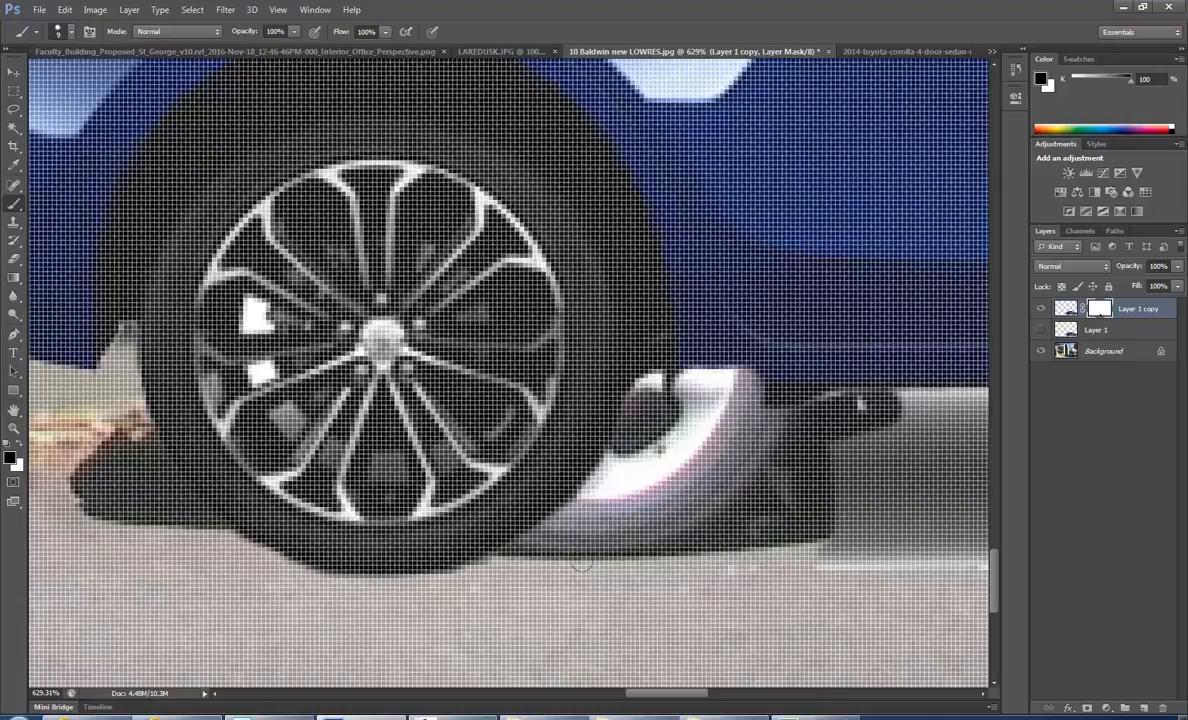
{"action": "mouse_move", "coordinate": [733, 560]}
{"action": "left_mouse_down"}
{"action": "mouse_move", "coordinate": [845, 553]}
{"action": "mouse_move", "coordinate": [797, 517]}
{"action": "left_mouse_up"}
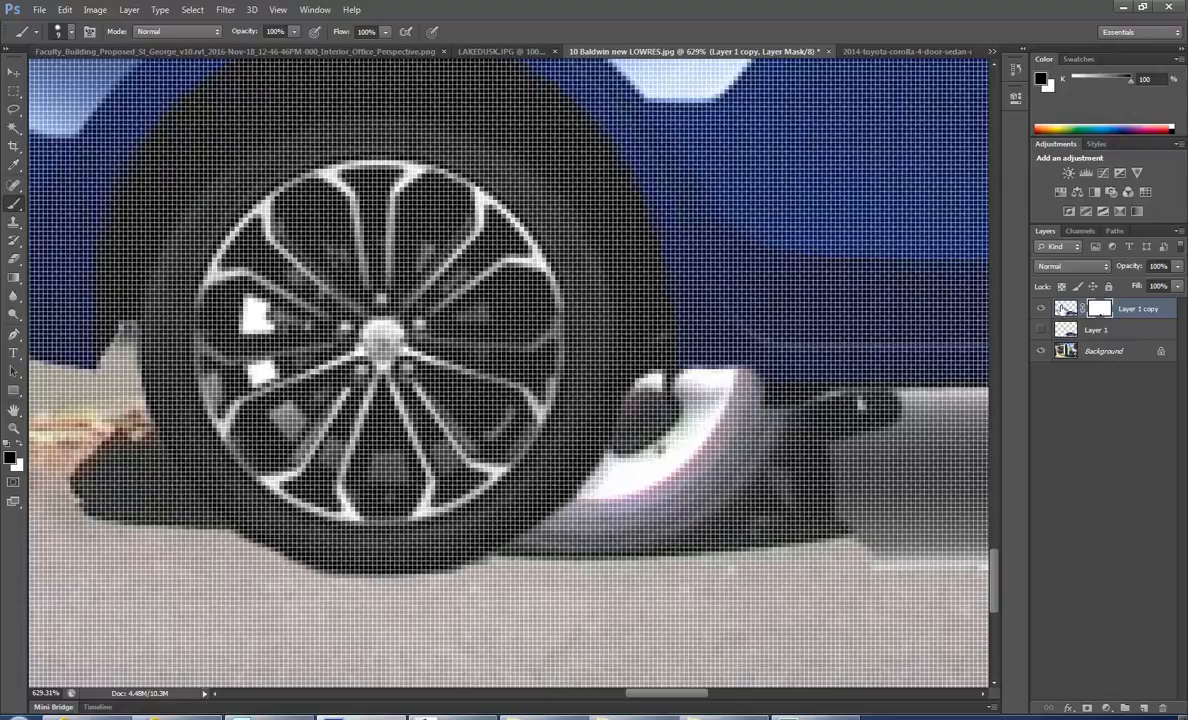
- Restore the overpainted underside in front of the rear wheel by painting white on the mask, and switch back to black
{"action": "left_click", "coordinate": [20, 445]}
{"action": "mouse_move", "coordinate": [768, 364]}
{"action": "left_mouse_down"}
{"action": "mouse_move", "coordinate": [682, 360]}
{"action": "mouse_move", "coordinate": [640, 370]}
{"action": "mouse_move", "coordinate": [635, 386]}
{"action": "mouse_move", "coordinate": [720, 381]}
{"action": "mouse_move", "coordinate": [682, 412]}
{"action": "mouse_move", "coordinate": [698, 421]}
{"action": "mouse_move", "coordinate": [682, 391]}
{"action": "left_mouse_up"}
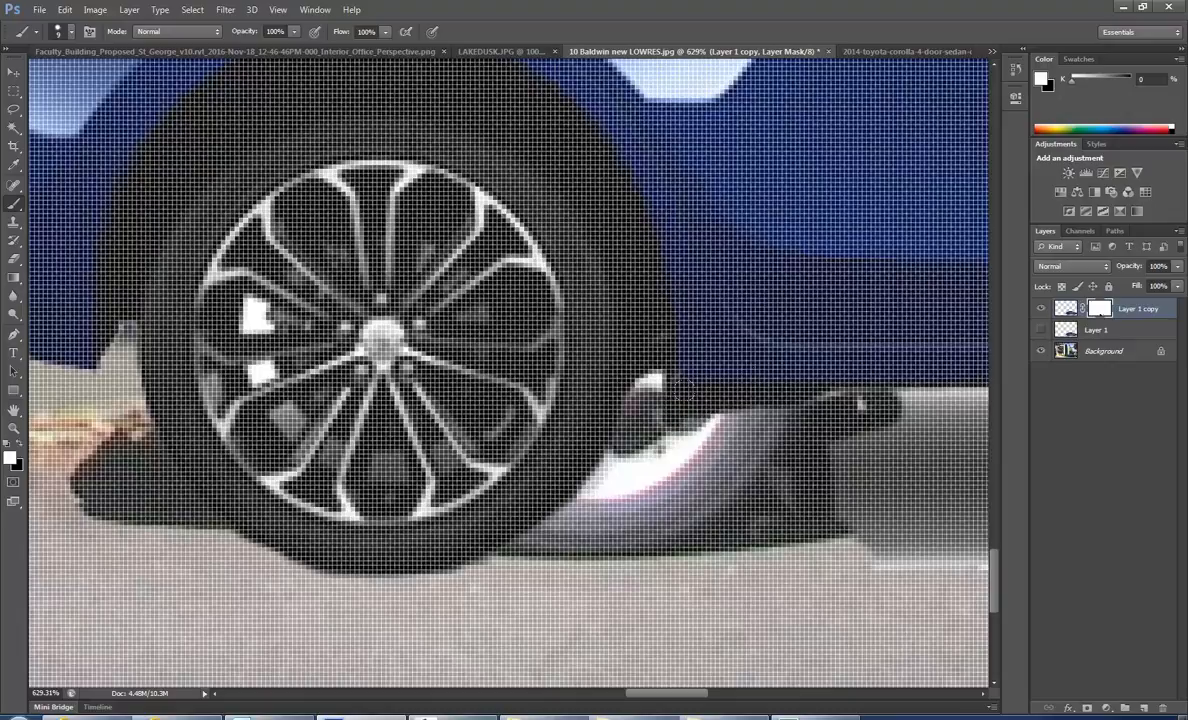
{"action": "scroll", "coordinate": [674, 449], "scroll_direction": "down", "scroll_amount": 2}
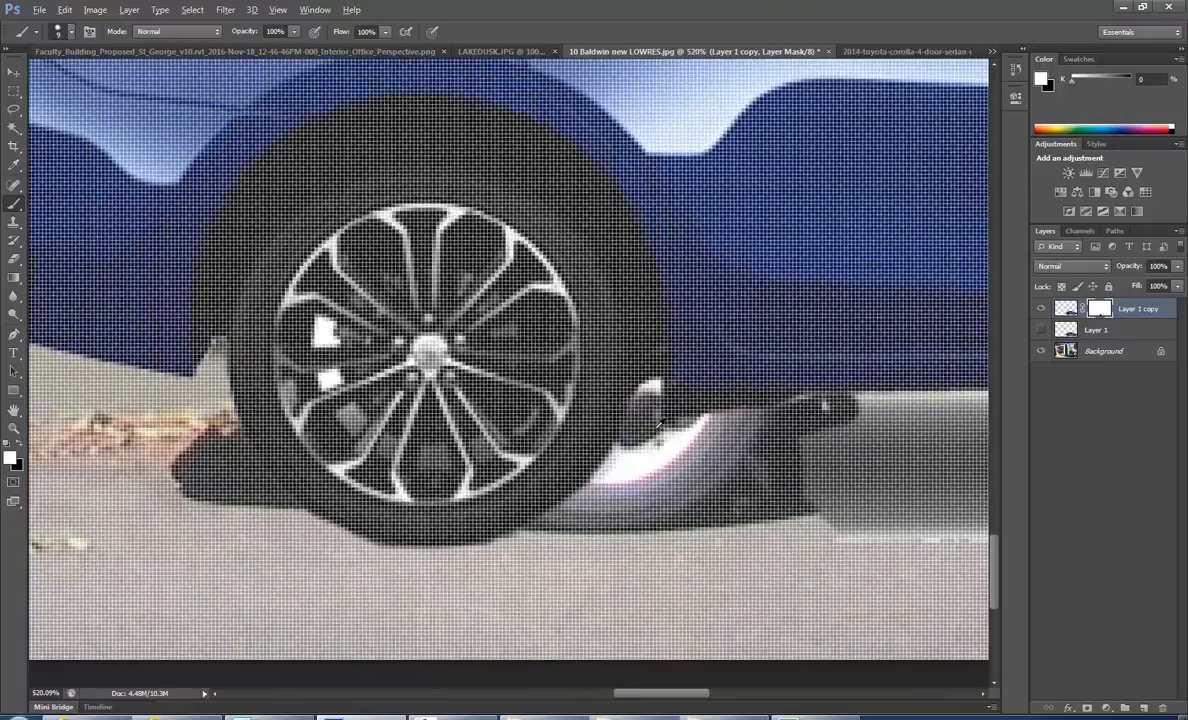
{"action": "scroll", "coordinate": [674, 449], "scroll_direction": "up", "scroll_amount": 7}
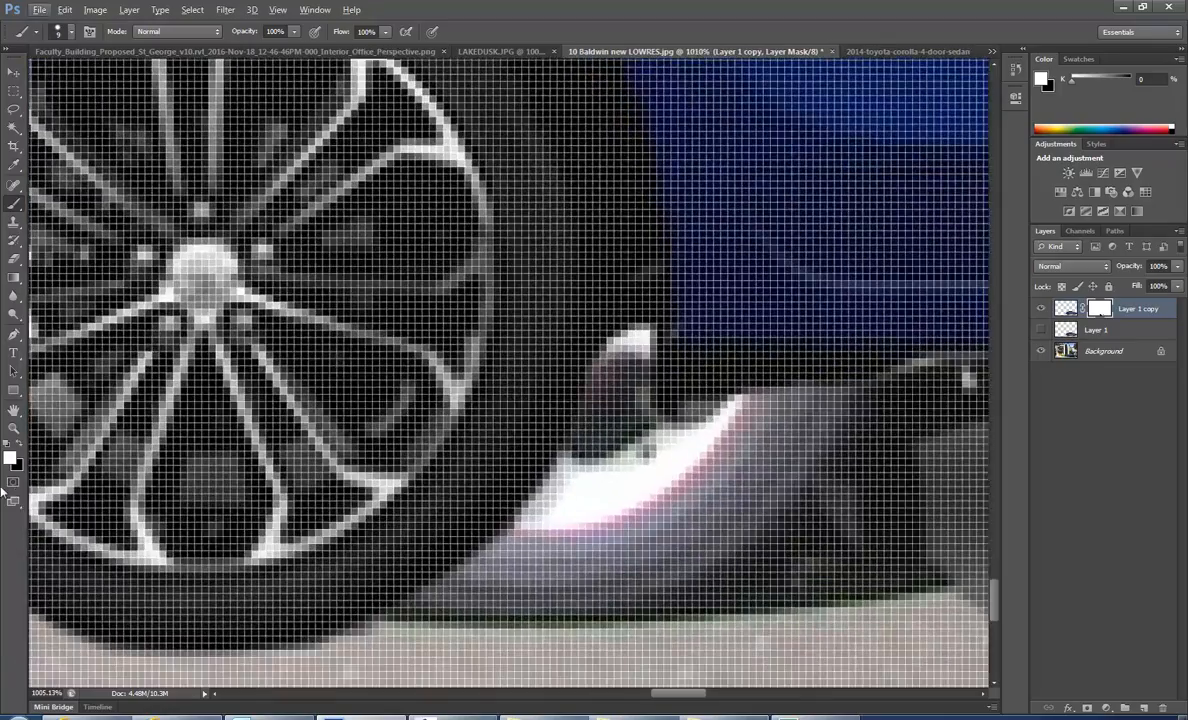
{"action": "left_click", "coordinate": [19, 445]}
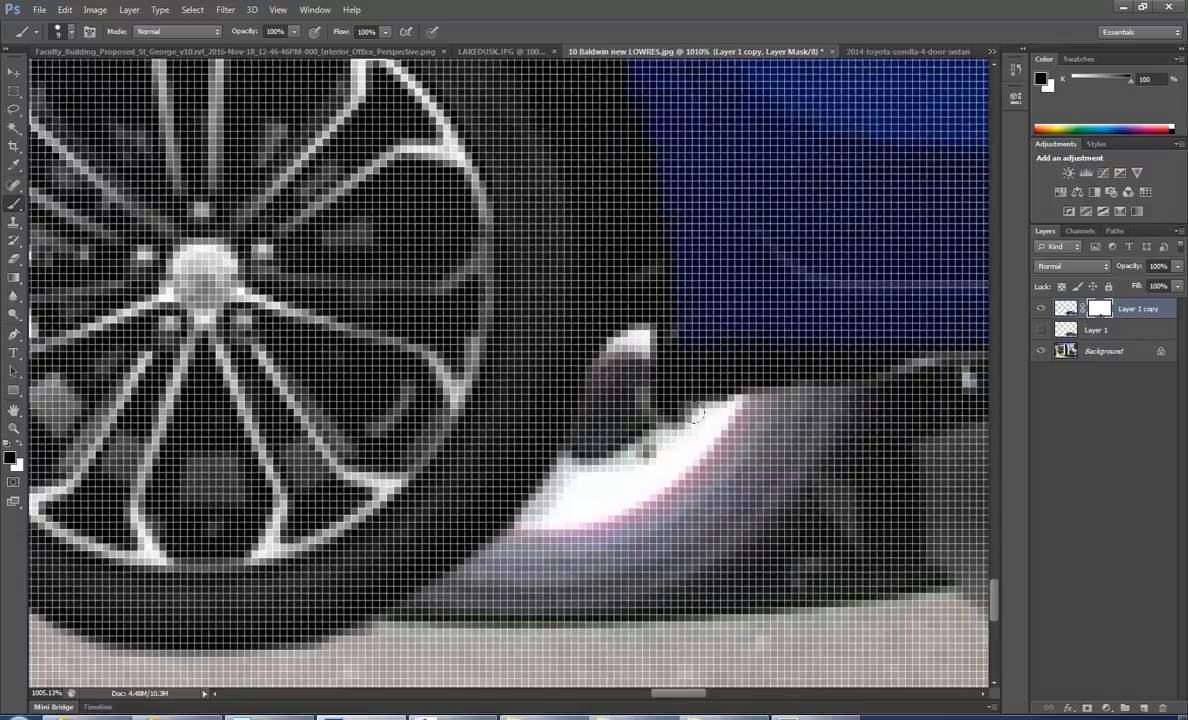
{"action": "scroll", "coordinate": [660, 385], "scroll_direction": "down", "scroll_amount": 5}
{"action": "scroll", "coordinate": [660, 418], "scroll_direction": "down", "scroll_amount": 2}
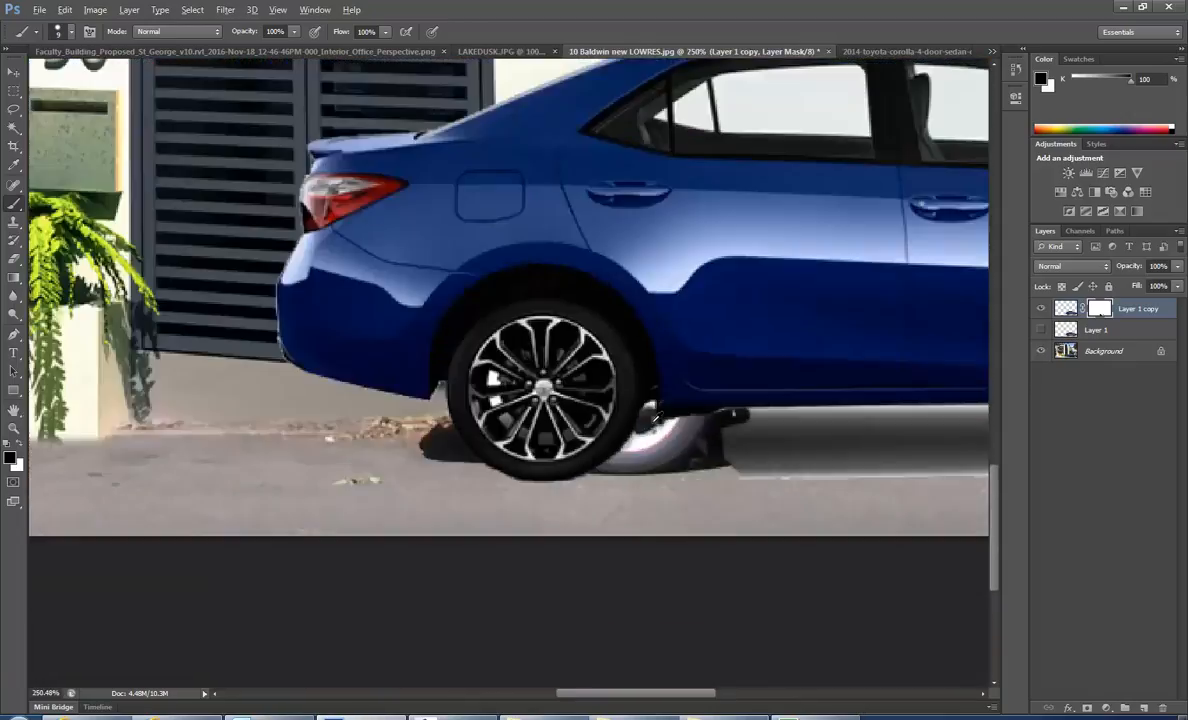
{"action": "scroll", "coordinate": [466, 185], "scroll_direction": "up", "scroll_amount": 5}
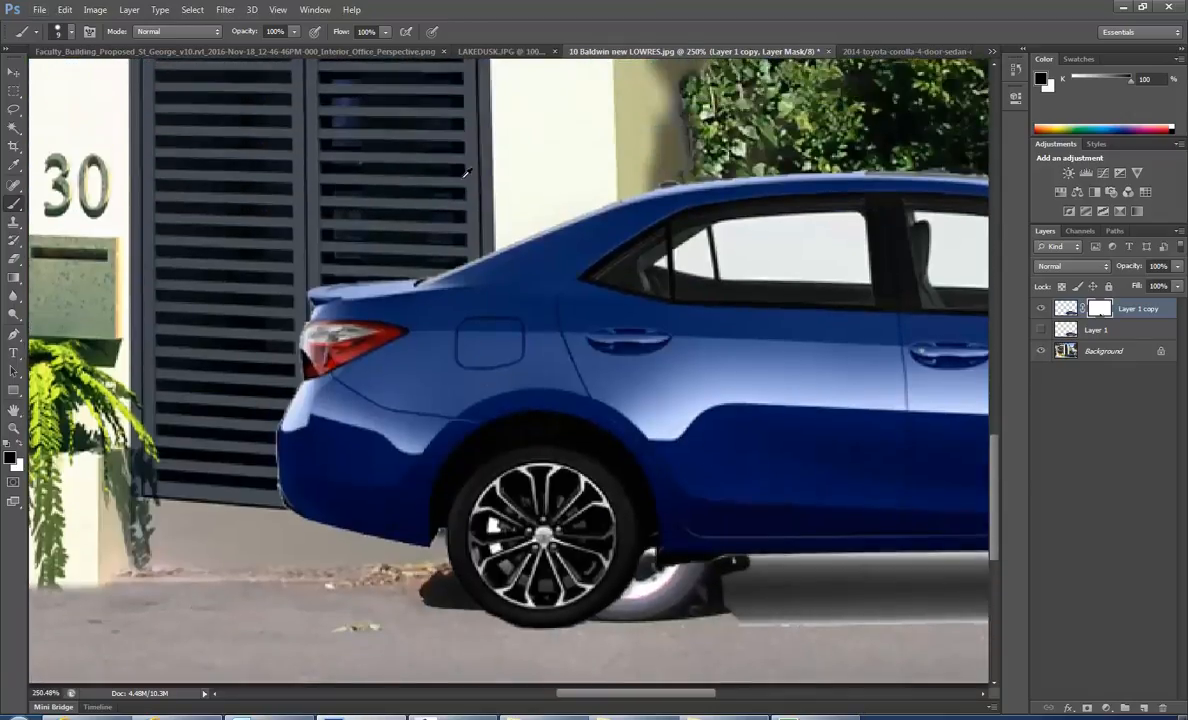
{"action": "scroll", "coordinate": [595, 229], "scroll_direction": "down", "scroll_amount": 3}
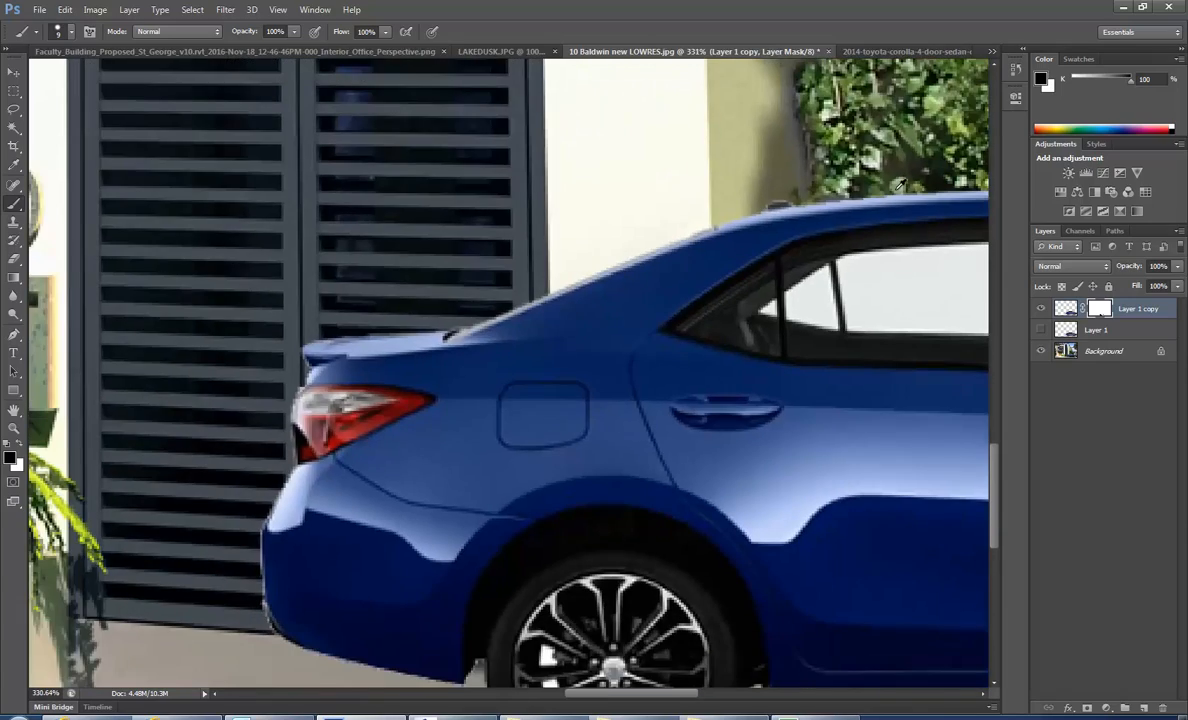
{"action": "scroll", "coordinate": [500, 271], "scroll_direction": "down", "scroll_amount": 2}
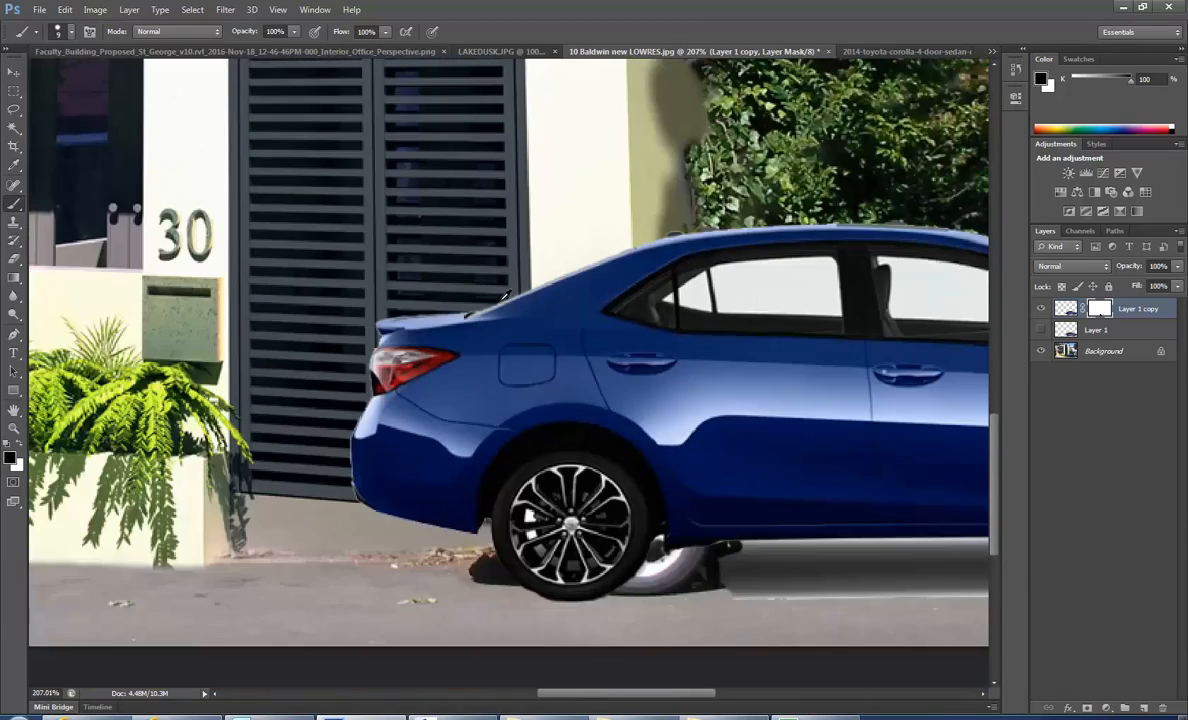
- Mask out the pale fringe along the car's rear roofline and boot edge down to the spoiler
{"action": "scroll", "coordinate": [805, 237], "scroll_direction": "up", "scroll_amount": 5}
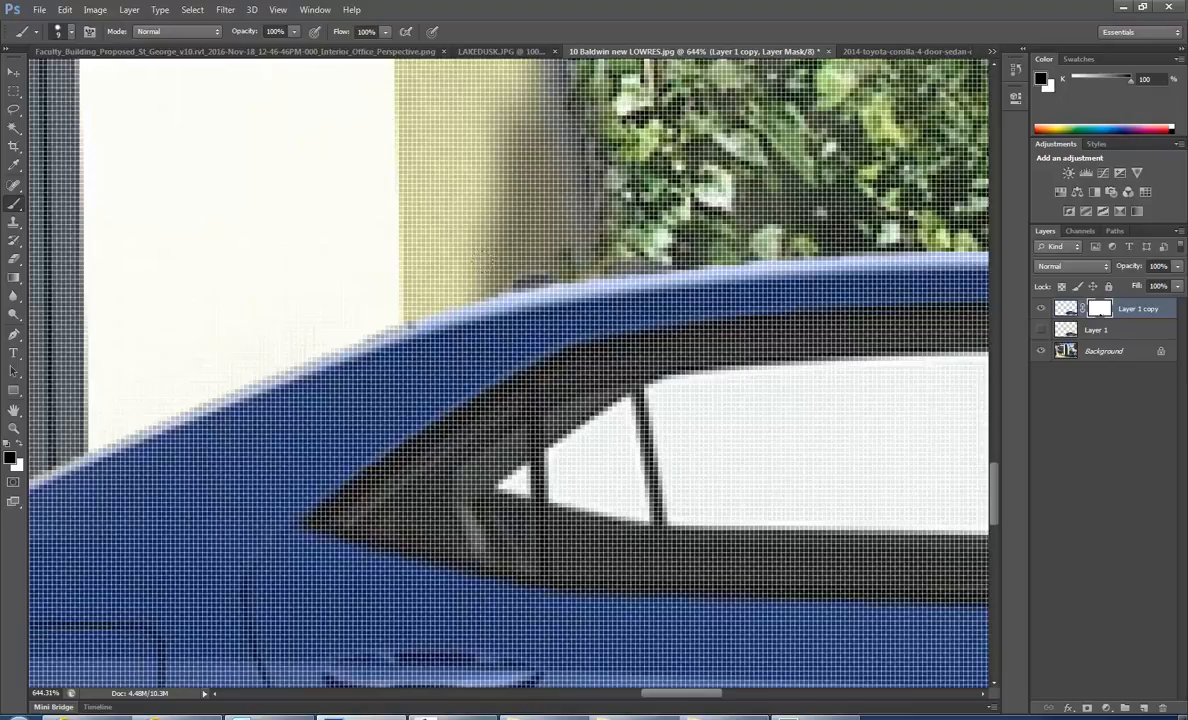
{"action": "scroll", "coordinate": [360, 258], "scroll_direction": "up", "scroll_amount": 2}
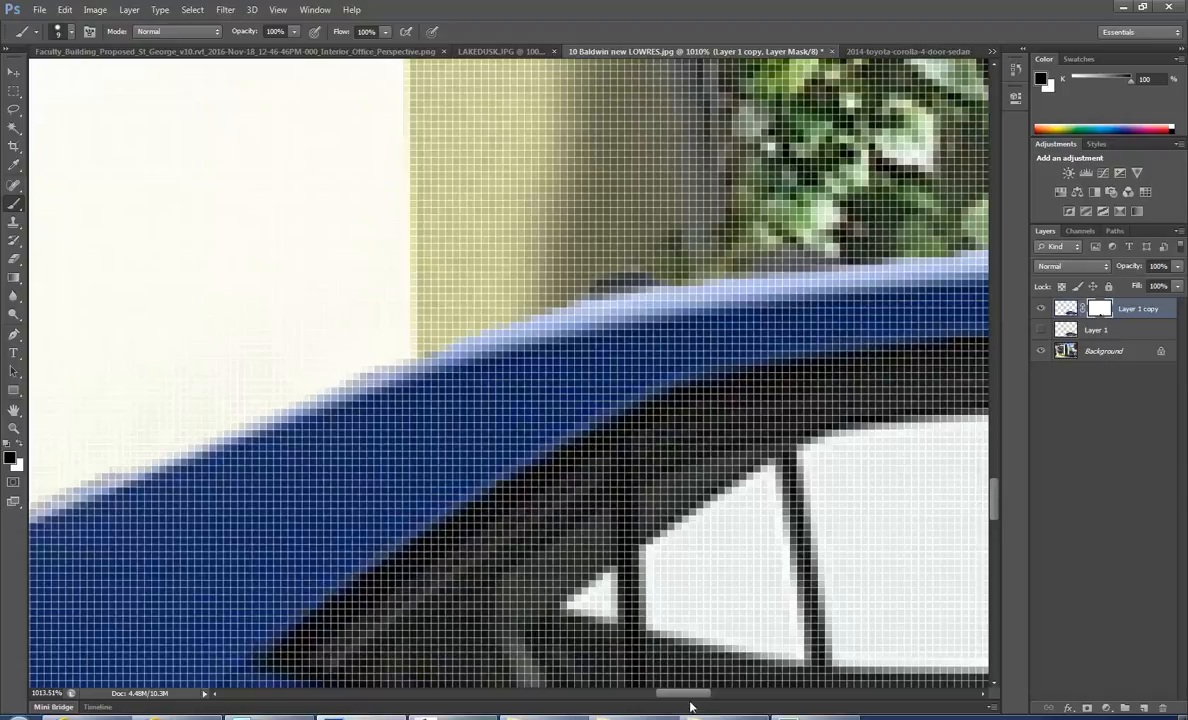
{"action": "mouse_move", "coordinate": [695, 698]}
{"action": "left_mouse_down"}
{"action": "mouse_move", "coordinate": [620, 698]}
{"action": "mouse_move", "coordinate": [643, 698]}
{"action": "left_mouse_up"}
{"action": "scroll", "coordinate": [657, 381], "scroll_direction": "down", "scroll_amount": 1}
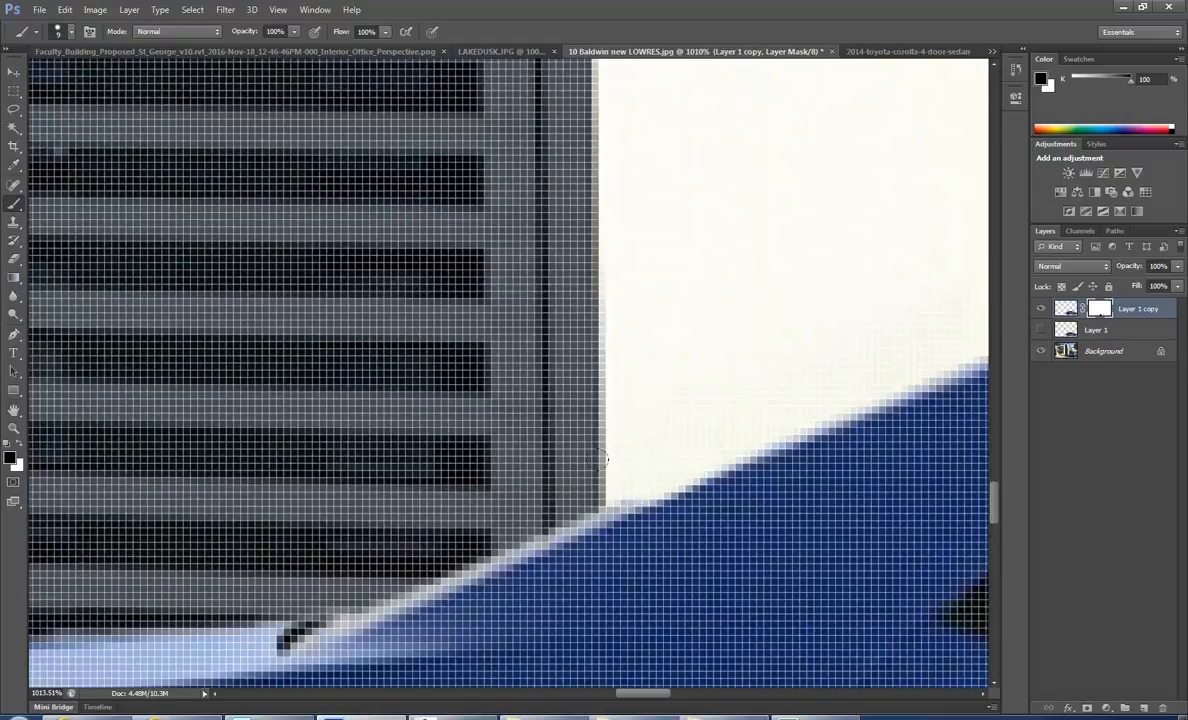
{"action": "left_click_drag", "start_coordinate": [541, 478], "coordinate": [388, 550]}
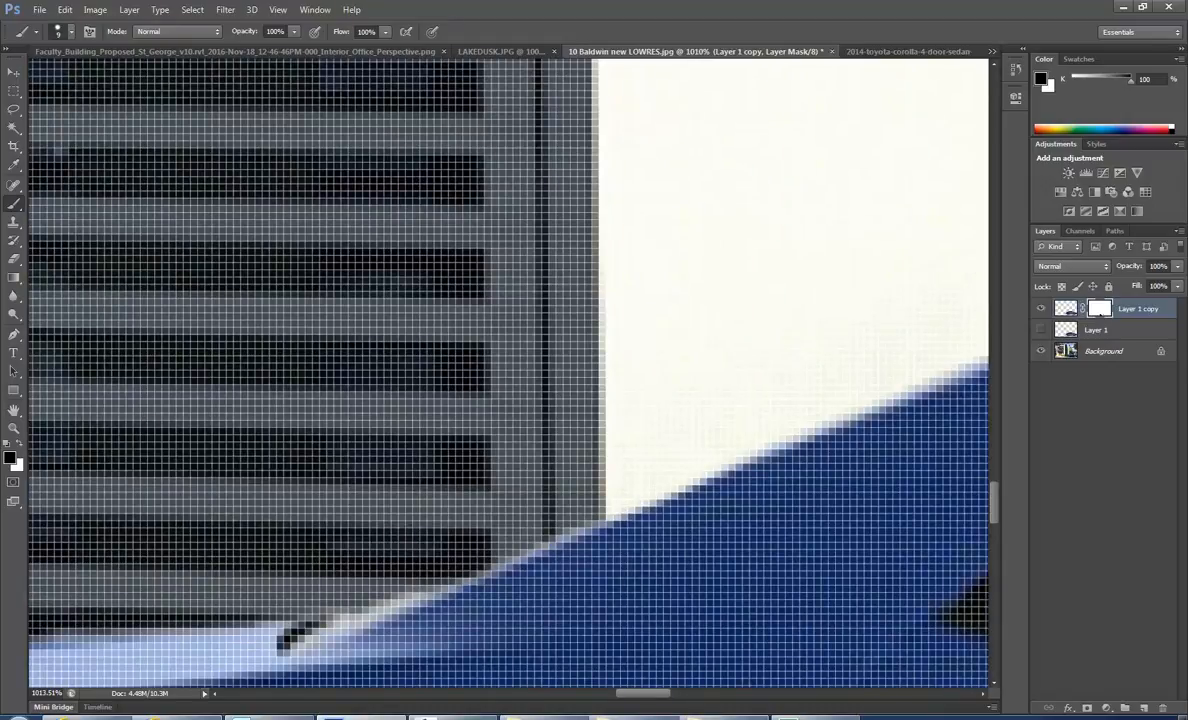
{"action": "left_click_drag", "start_coordinate": [554, 477], "coordinate": [477, 506]}
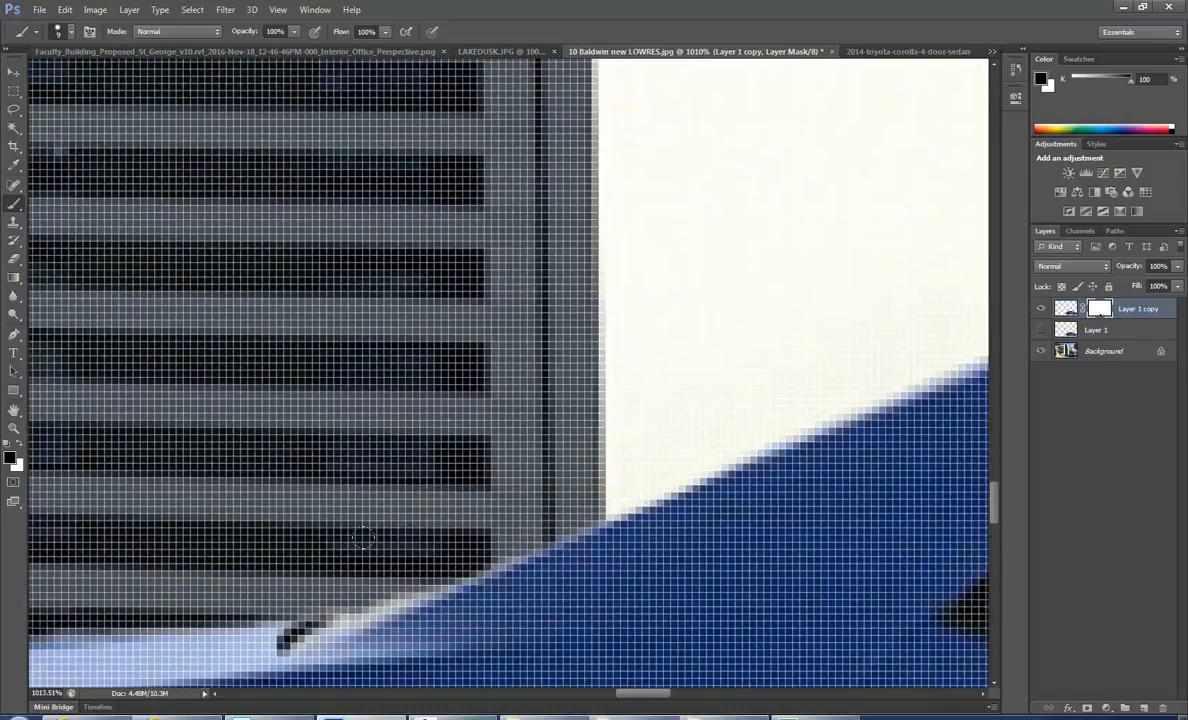
{"action": "mouse_move", "coordinate": [401, 537]}
{"action": "left_mouse_down"}
{"action": "mouse_move", "coordinate": [296, 589]}
{"action": "mouse_move", "coordinate": [232, 600]}
{"action": "left_mouse_up"}
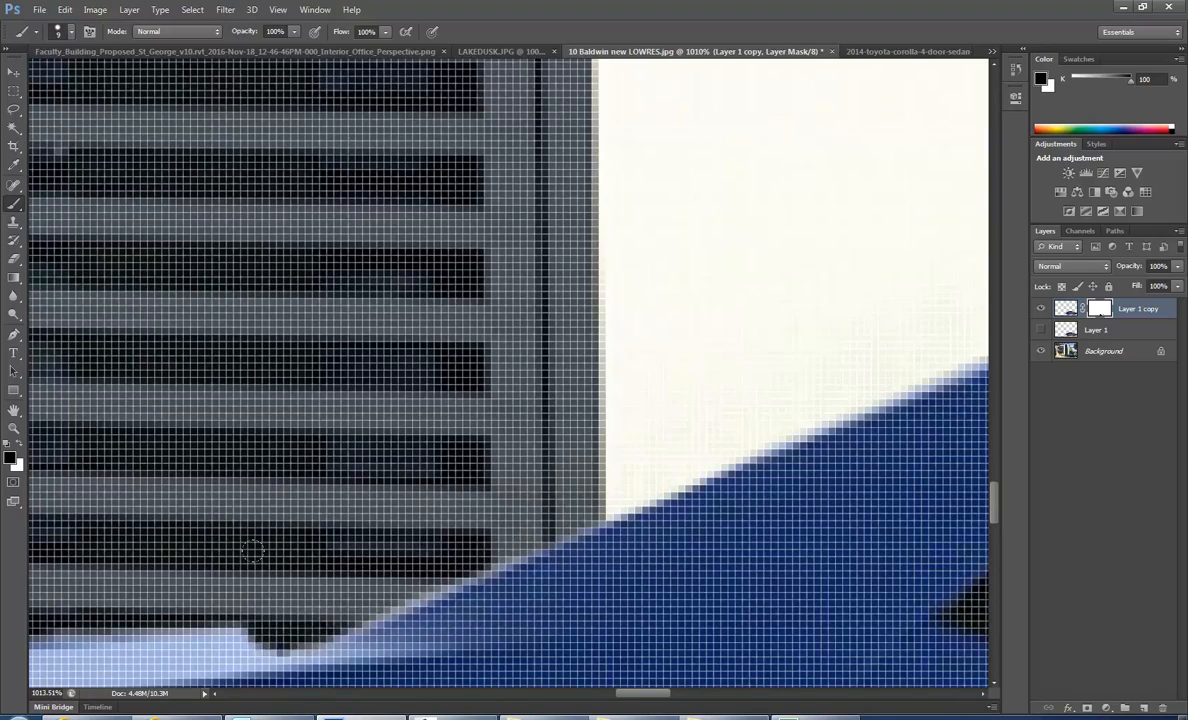
- Mask along the spoiler's top edge, and restore the overpainted notch where it meets the boot by painting white
{"action": "scroll", "coordinate": [277, 569], "scroll_direction": "down", "scroll_amount": 3}
{"action": "scroll", "coordinate": [277, 569], "scroll_direction": "down", "scroll_amount": 6}
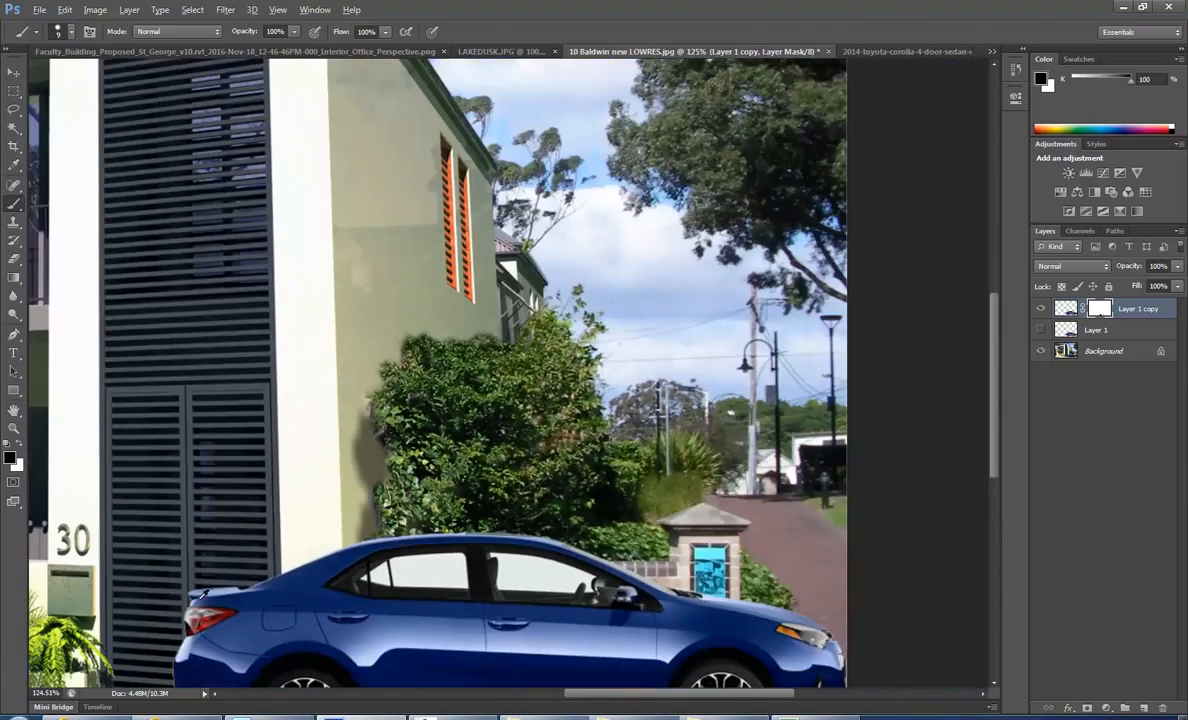
{"action": "scroll", "coordinate": [287, 541], "scroll_direction": "down", "scroll_amount": 2}
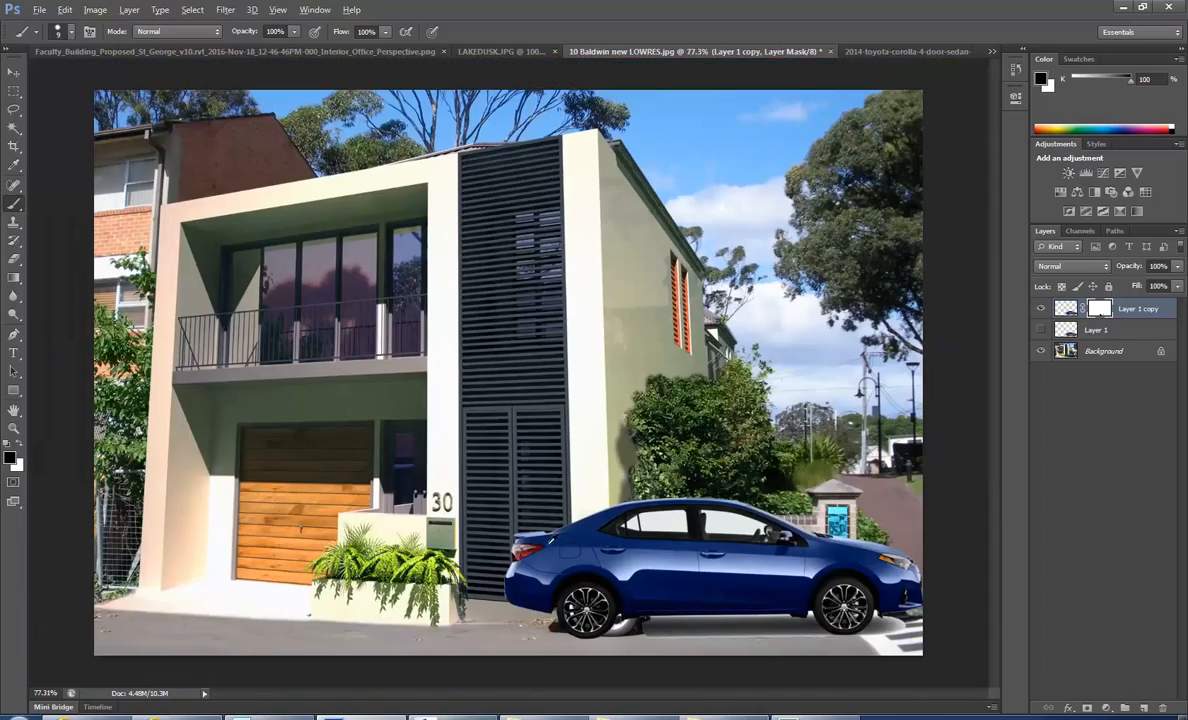
{"action": "scroll", "coordinate": [532, 524], "scroll_direction": "up", "scroll_amount": 8}
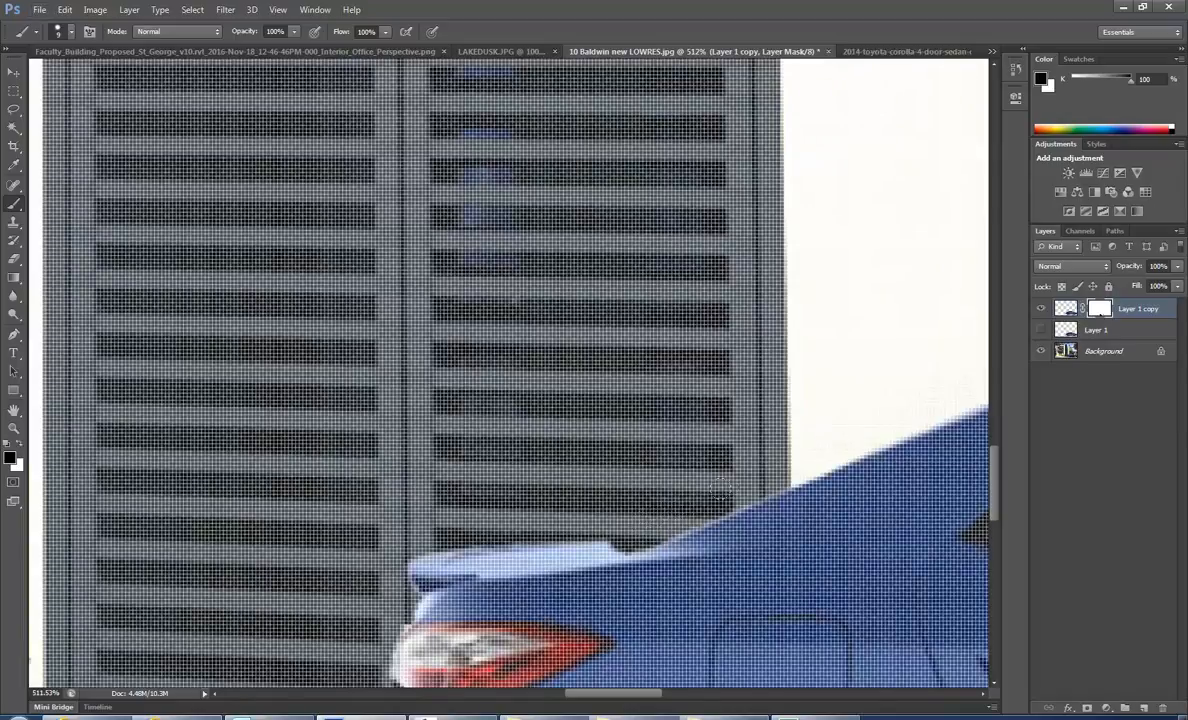
{"action": "left_click_drag", "start_coordinate": [570, 530], "coordinate": [456, 531]}
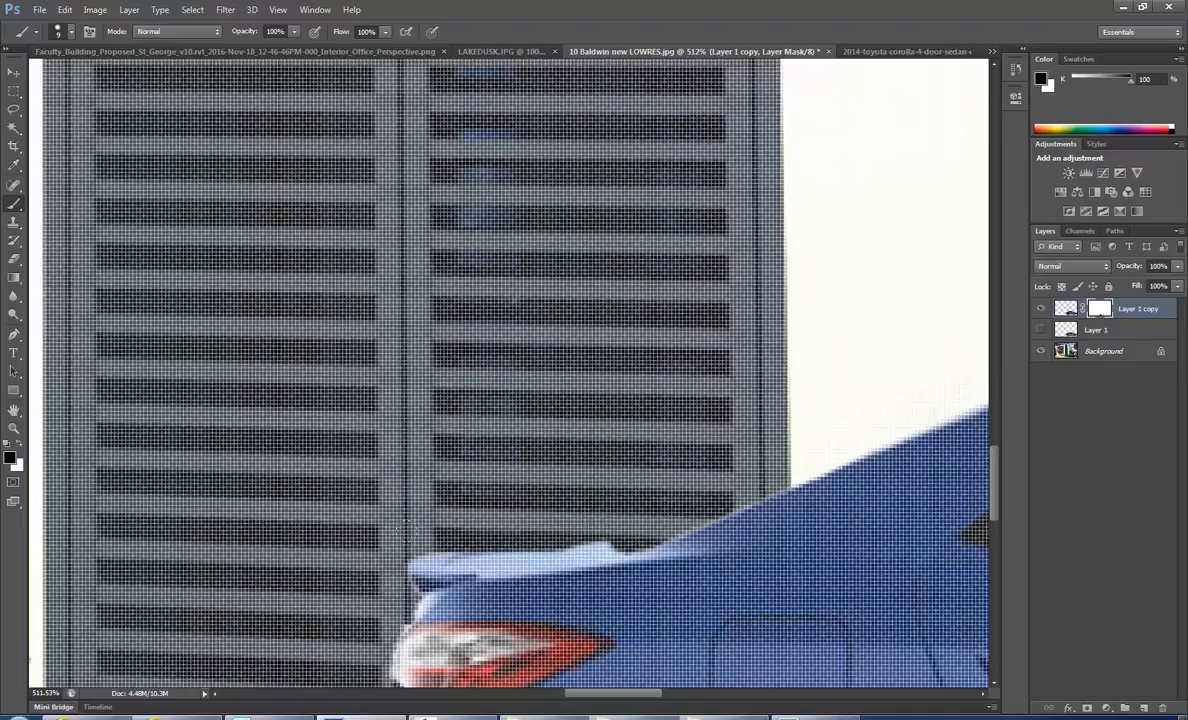
{"action": "left_click_drag", "start_coordinate": [588, 530], "coordinate": [561, 530]}
{"action": "left_click", "coordinate": [19, 446]}
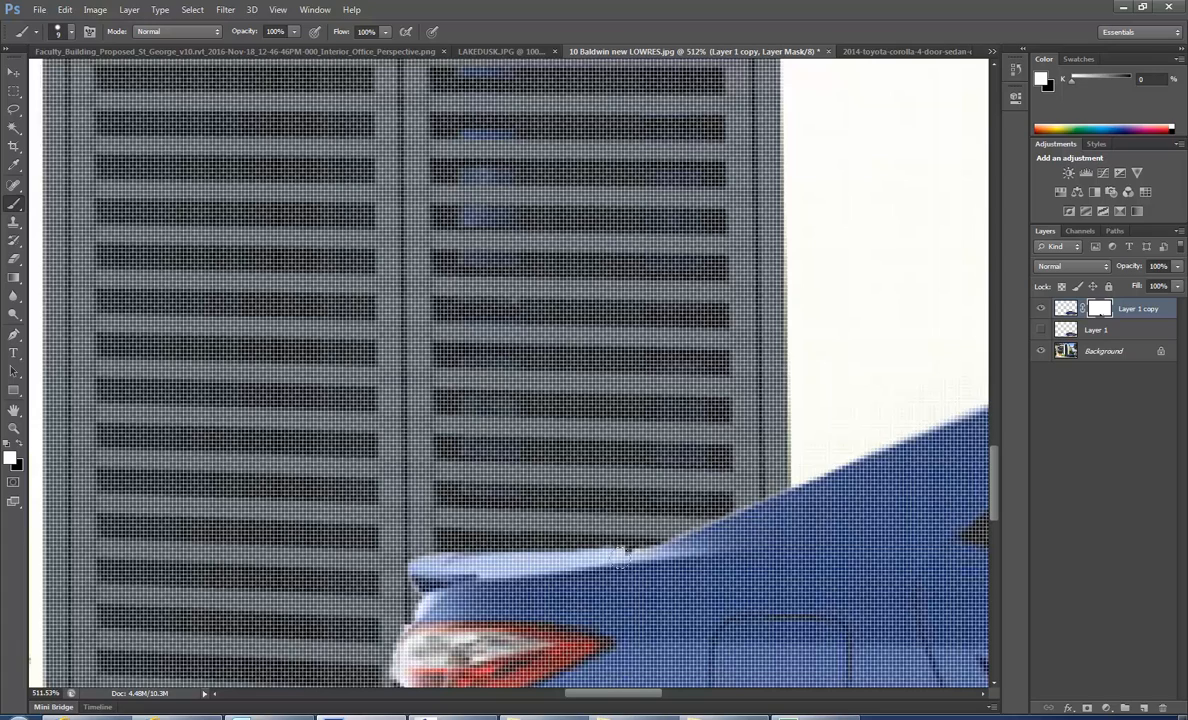
{"action": "key", "text": "ctrl+0"}
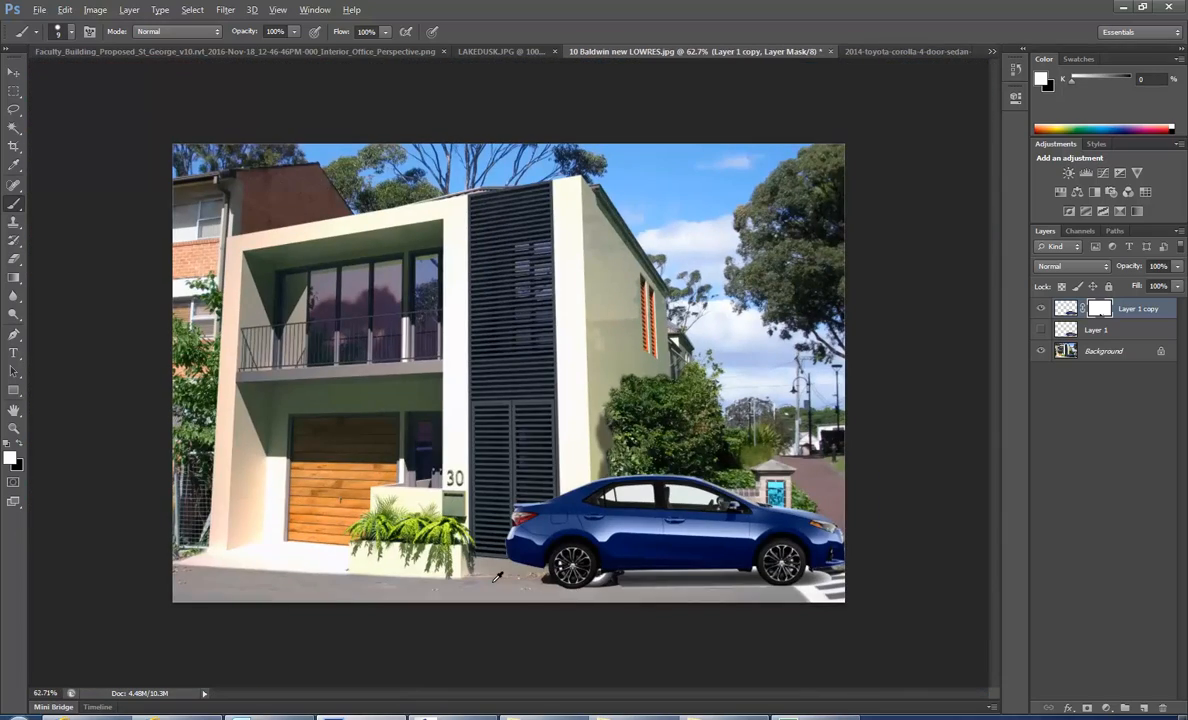
- Set the foreground to 59% grey and paint it on the mask over the rear door window to make the glass semi-transparent
{"action": "scroll", "coordinate": [777, 560], "scroll_direction": "up", "scroll_amount": 15}
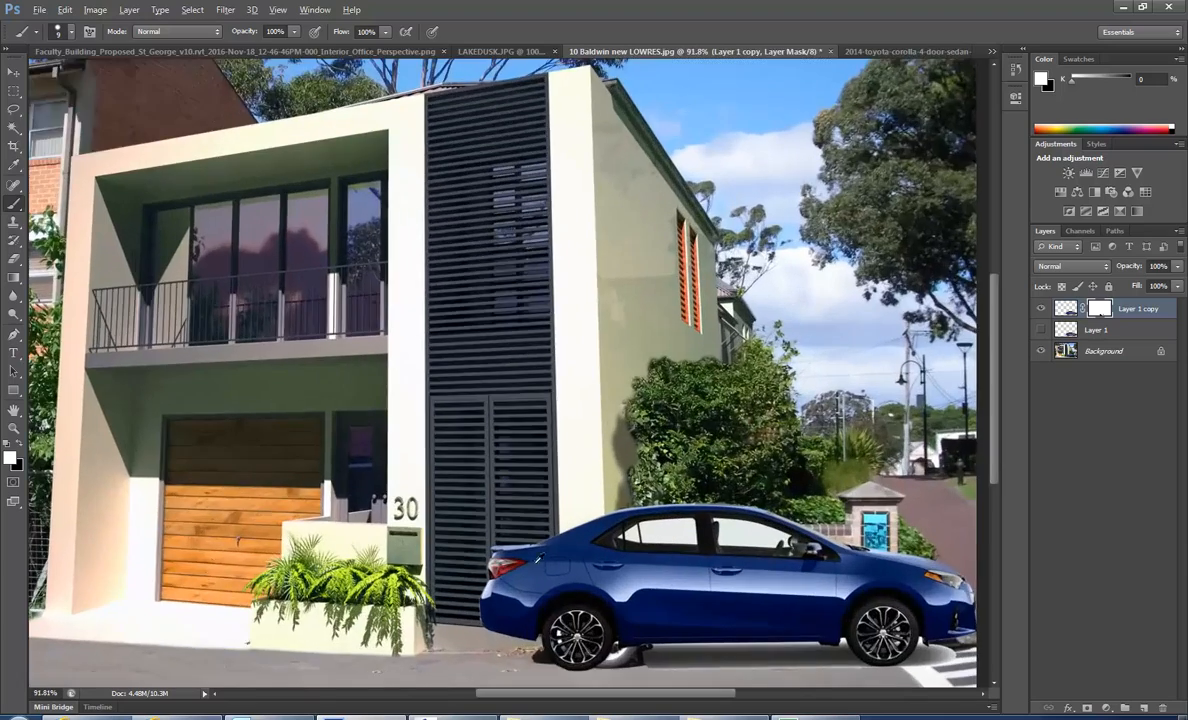
{"action": "scroll", "coordinate": [789, 562], "scroll_direction": "up", "scroll_amount": 2}
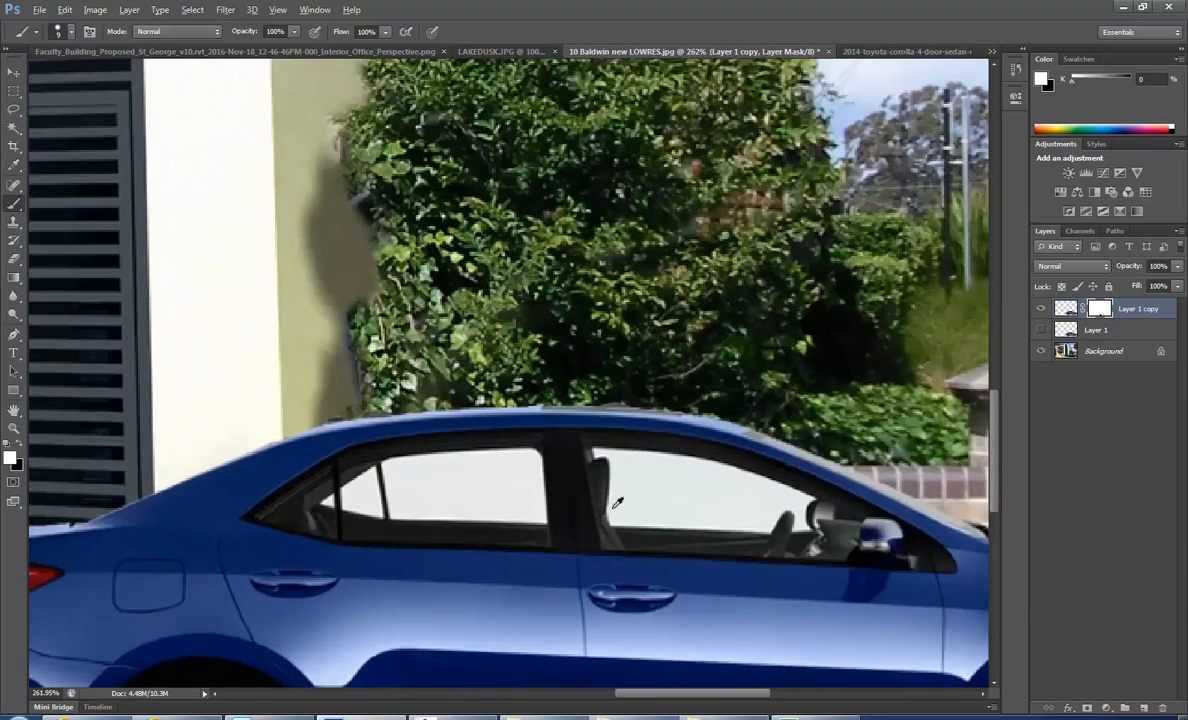
{"action": "scroll", "coordinate": [418, 490], "scroll_direction": "up", "scroll_amount": 6}
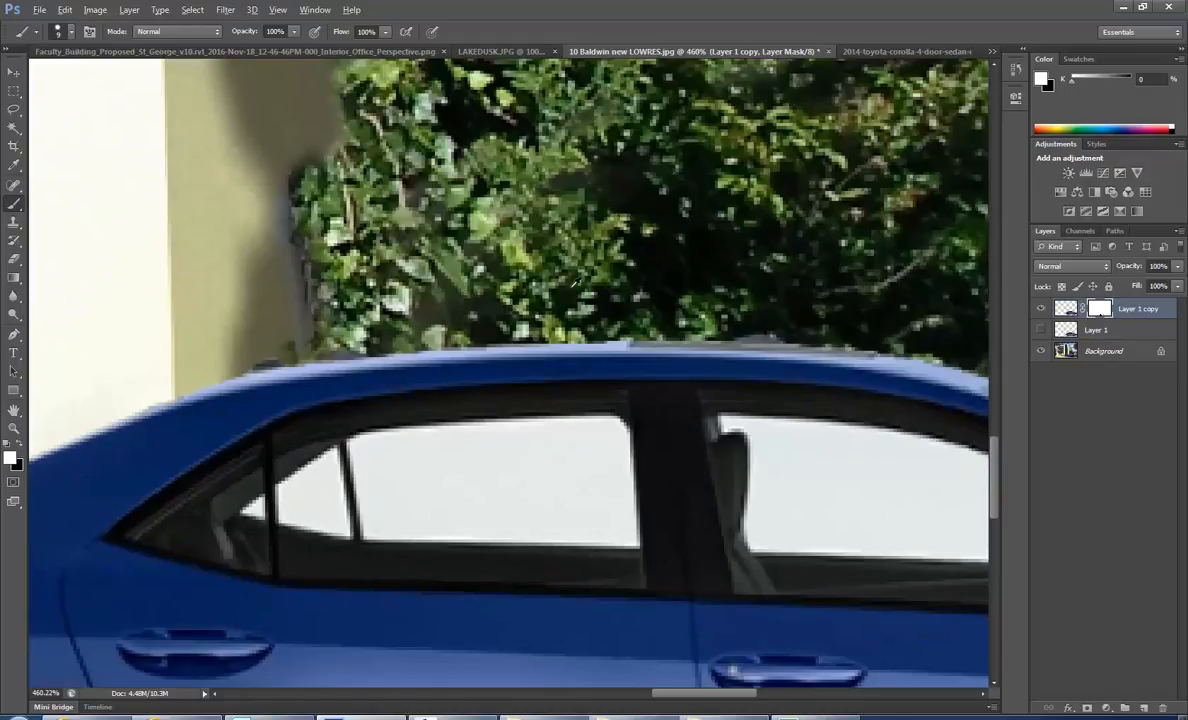
{"action": "key", "text": "alt"}
{"action": "left_click", "coordinate": [12, 459]}
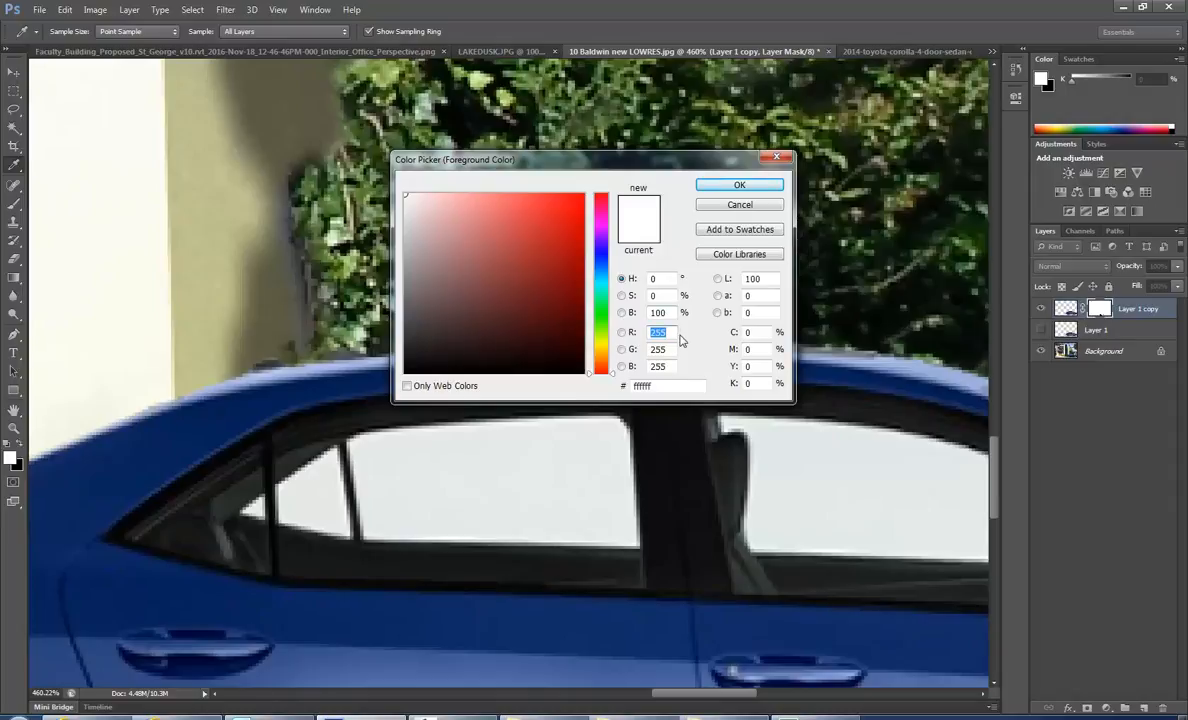
{"action": "left_click", "coordinate": [766, 280]}
{"action": "left_click", "coordinate": [664, 313]}
{"action": "type", "text": "59"}
{"action": "left_click", "coordinate": [739, 185]}
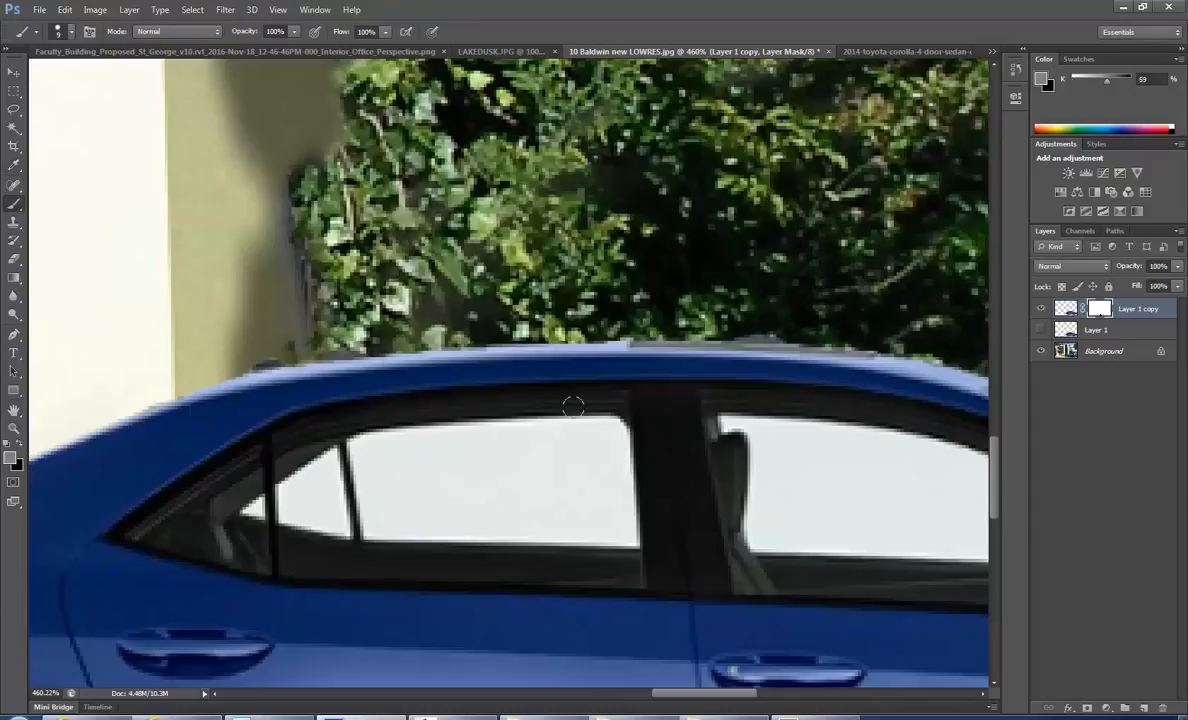
{"action": "mouse_move", "coordinate": [541, 479]}
{"action": "left_mouse_down"}
{"action": "mouse_move", "coordinate": [492, 470]}
{"action": "mouse_move", "coordinate": [568, 434]}
{"action": "mouse_move", "coordinate": [360, 446]}
{"action": "mouse_move", "coordinate": [371, 514]}
{"action": "mouse_move", "coordinate": [402, 493]}
{"action": "mouse_move", "coordinate": [387, 468]}
{"action": "mouse_move", "coordinate": [494, 467]}
{"action": "mouse_move", "coordinate": [452, 478]}
{"action": "mouse_move", "coordinate": [522, 467]}
{"action": "mouse_move", "coordinate": [604, 428]}
{"action": "mouse_move", "coordinate": [620, 525]}
{"action": "mouse_move", "coordinate": [467, 518]}
{"action": "mouse_move", "coordinate": [587, 485]}
{"action": "mouse_move", "coordinate": [568, 473]}
{"action": "mouse_move", "coordinate": [578, 465]}
{"action": "mouse_move", "coordinate": [591, 493]}
{"action": "mouse_move", "coordinate": [453, 498]}
{"action": "mouse_move", "coordinate": [495, 496]}
{"action": "mouse_move", "coordinate": [413, 521]}
{"action": "mouse_move", "coordinate": [458, 517]}
{"action": "mouse_move", "coordinate": [410, 512]}
{"action": "mouse_move", "coordinate": [445, 490]}
{"action": "mouse_move", "coordinate": [414, 490]}
{"action": "mouse_move", "coordinate": [433, 454]}
{"action": "mouse_move", "coordinate": [426, 485]}
{"action": "mouse_move", "coordinate": [470, 514]}
{"action": "mouse_move", "coordinate": [385, 519]}
{"action": "left_mouse_up"}
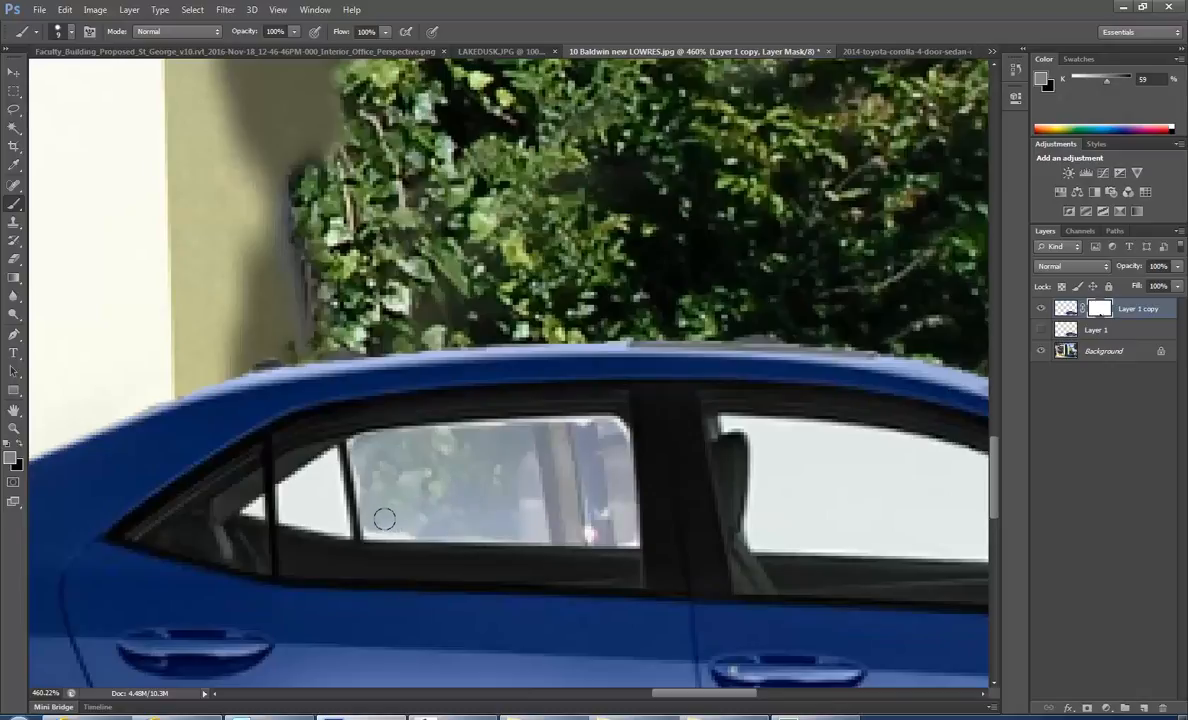
- Examine the see-through rear window and the car's fit against the house and the original car beneath at several magnifications
{"action": "scroll", "coordinate": [438, 460], "scroll_direction": "down", "scroll_amount": 2}
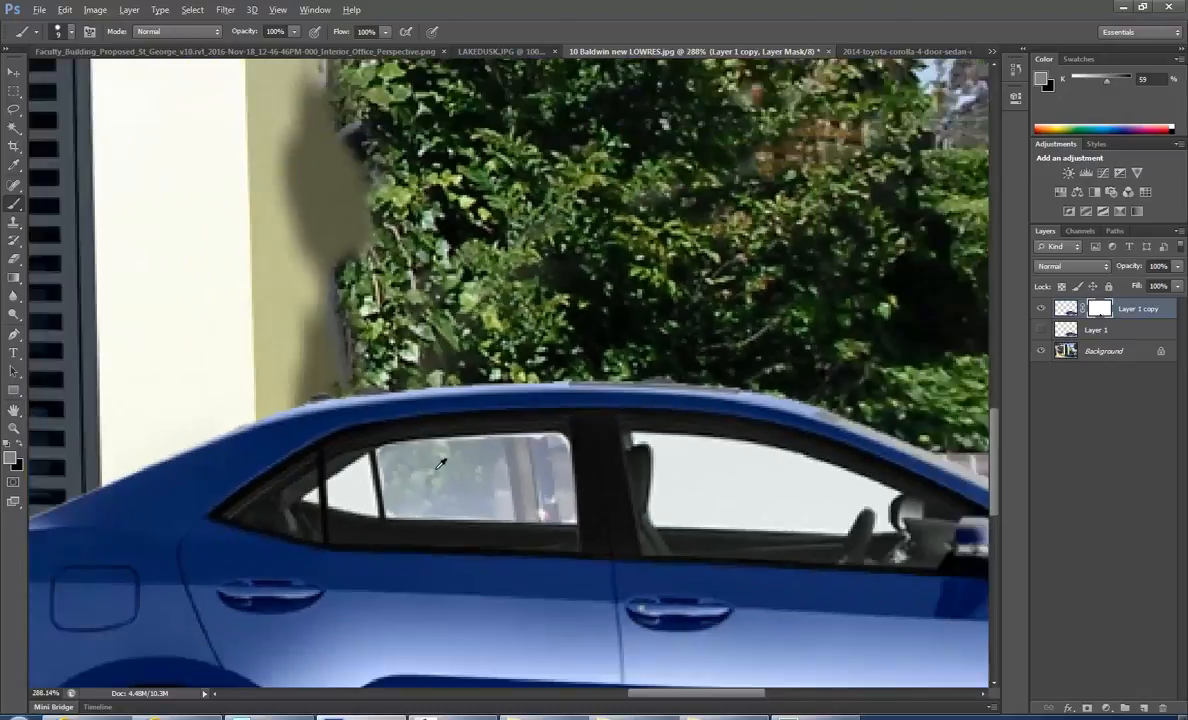
{"action": "scroll", "coordinate": [440, 462], "scroll_direction": "down", "scroll_amount": 4}
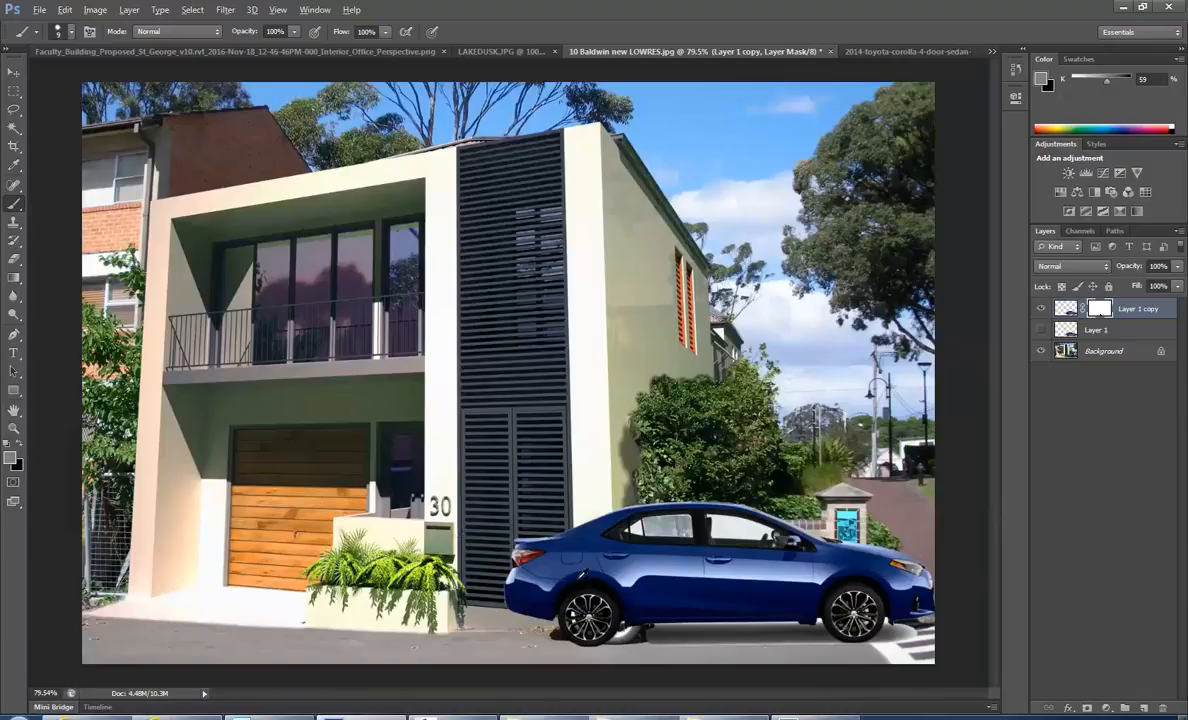
{"action": "scroll", "coordinate": [600, 520], "scroll_direction": "down", "scroll_amount": 1}
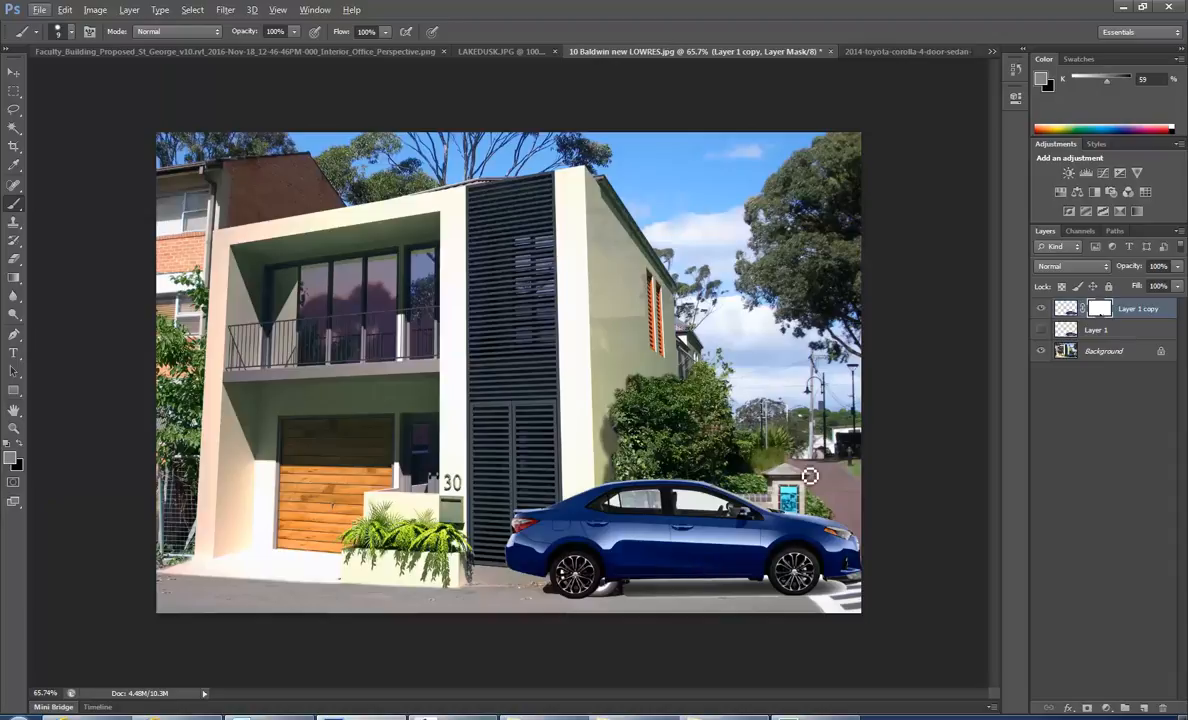
{"action": "scroll", "coordinate": [580, 590], "scroll_direction": "up", "scroll_amount": 3}
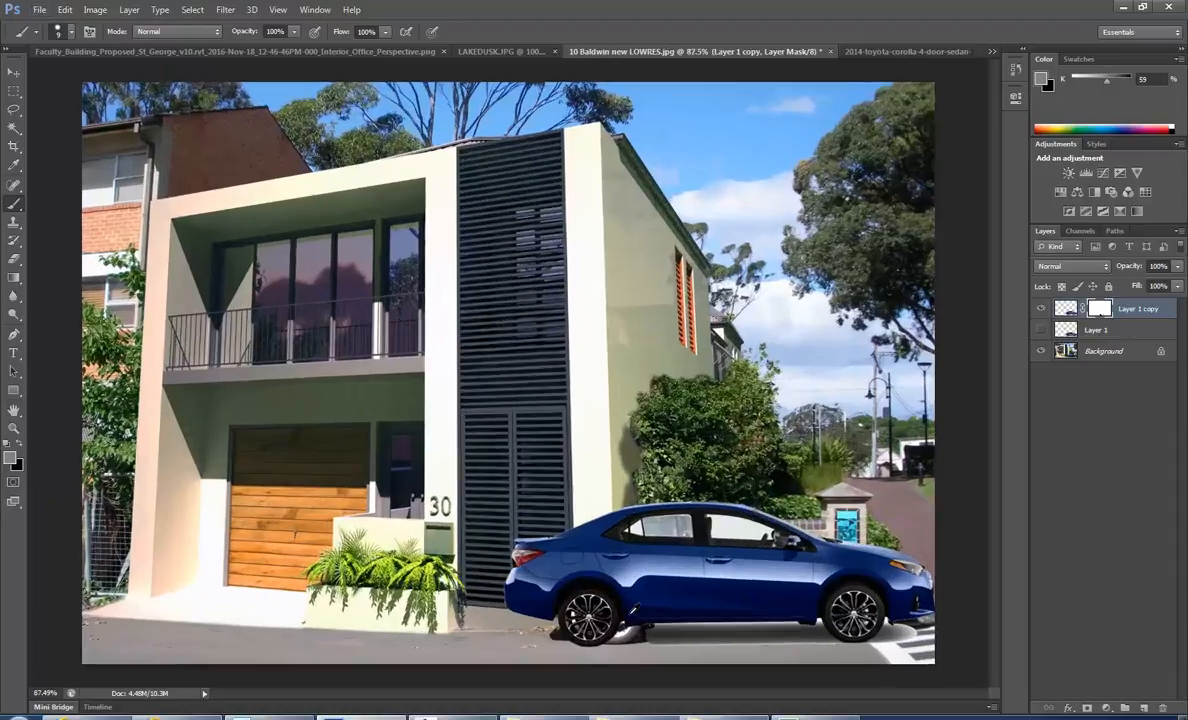
{"action": "scroll", "coordinate": [620, 590], "scroll_direction": "down", "scroll_amount": 3}
{"action": "scroll", "coordinate": [716, 620], "scroll_direction": "up", "scroll_amount": 2}
{"action": "scroll", "coordinate": [553, 652], "scroll_direction": "up", "scroll_amount": 2}
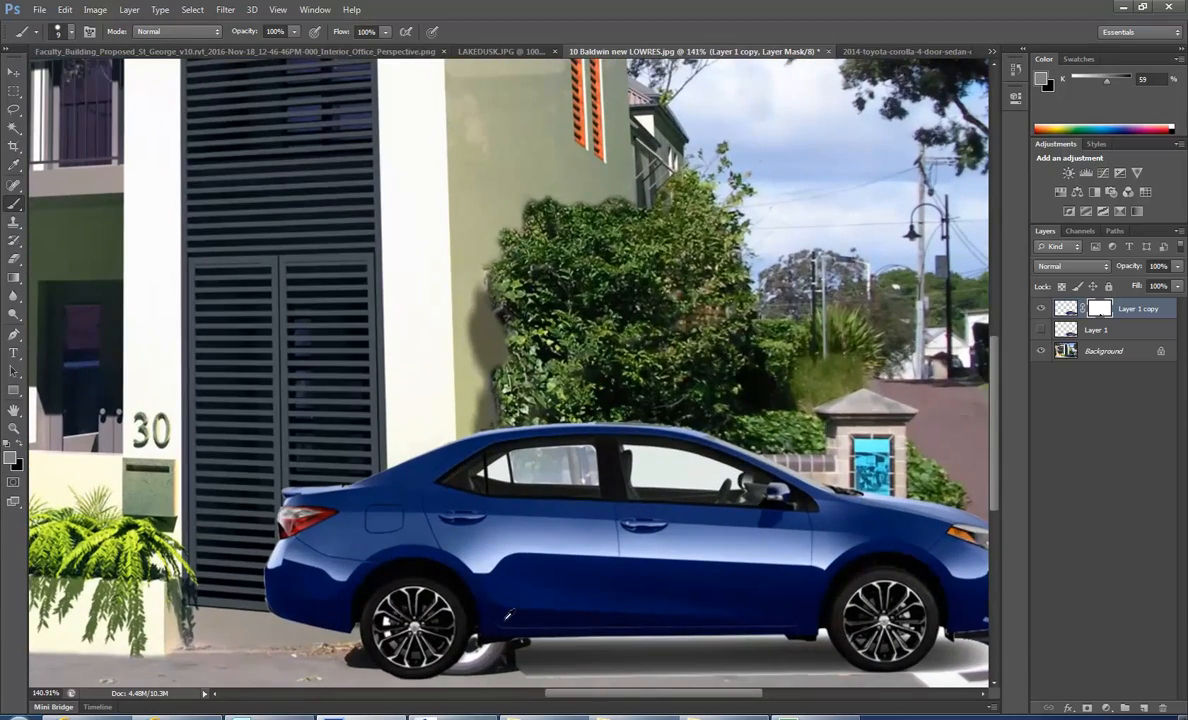
{"action": "scroll", "coordinate": [435, 608], "scroll_direction": "up", "scroll_amount": 3}
{"action": "scroll", "coordinate": [463, 612], "scroll_direction": "down", "scroll_amount": 2}
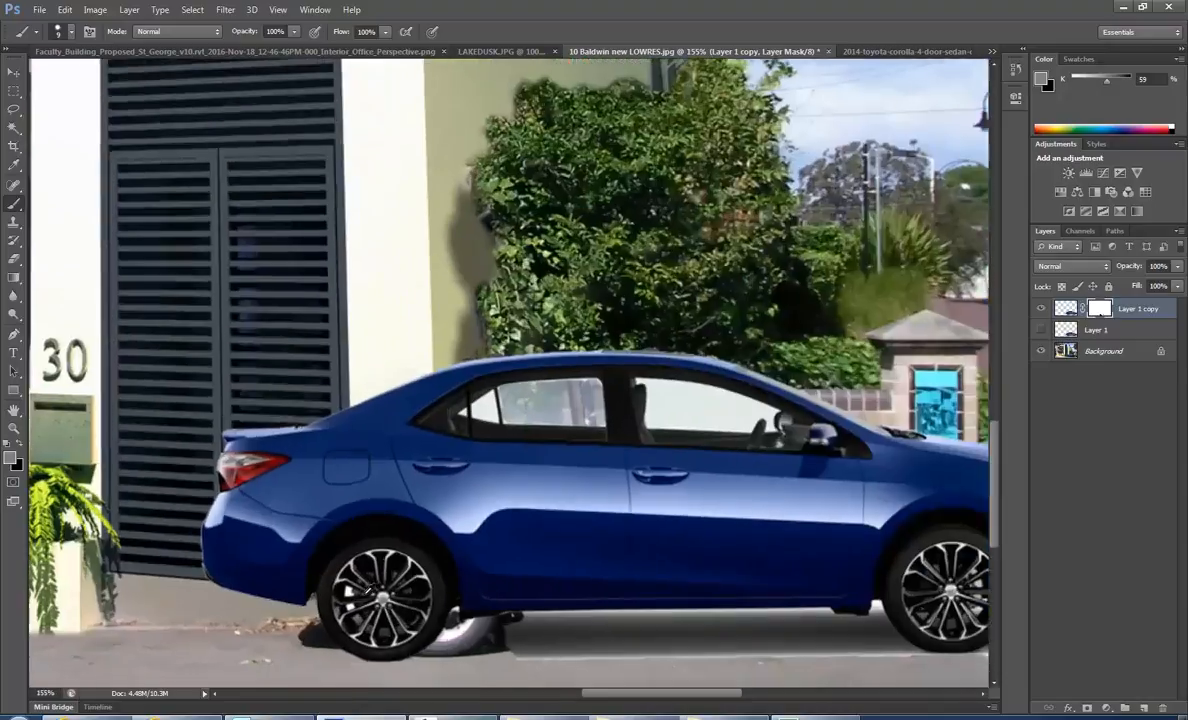
{"action": "scroll", "coordinate": [404, 543], "scroll_direction": "up", "scroll_amount": 1}
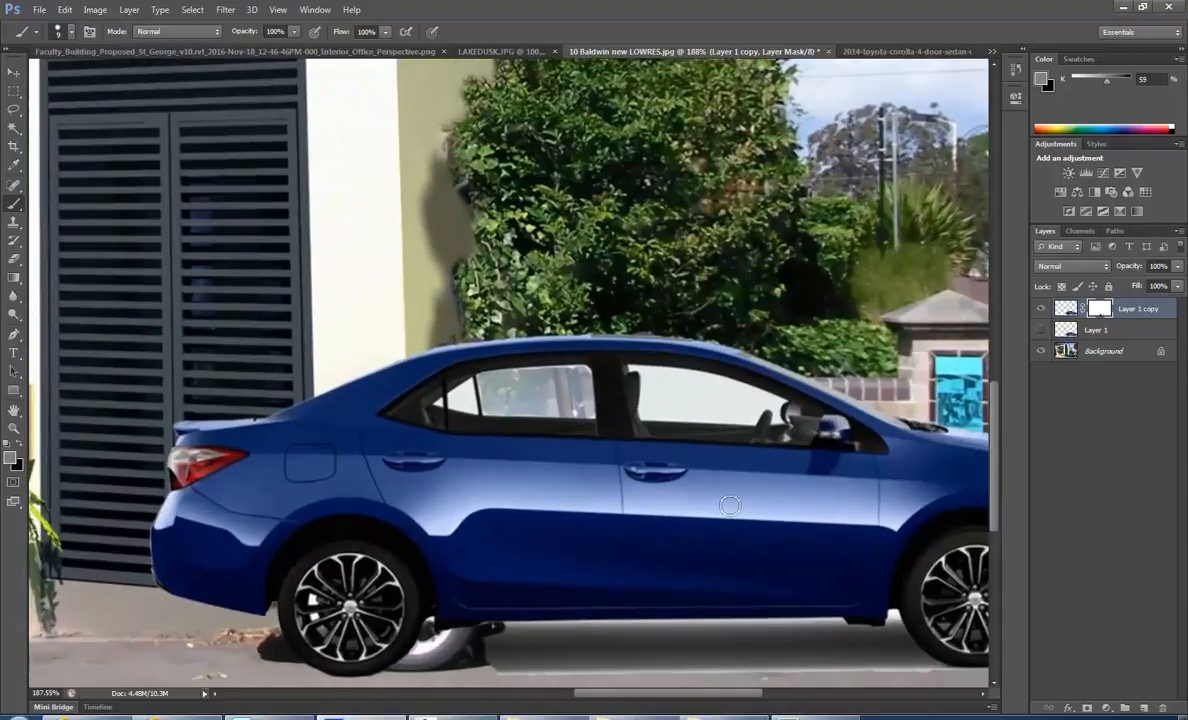
- Move the blue car with its mask slightly right so its rear wheel covers the original car's wheel
{"action": "left_click", "coordinate": [13, 71]}
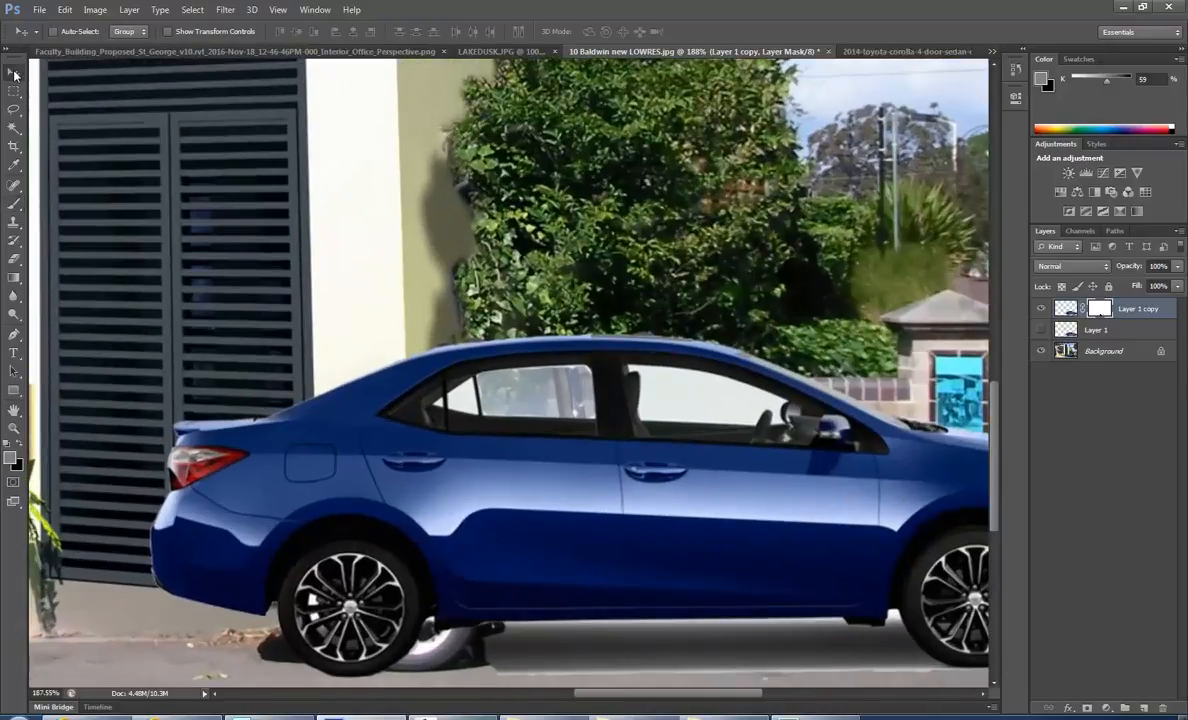
{"action": "left_click_drag", "start_coordinate": [435, 537], "coordinate": [469, 537]}
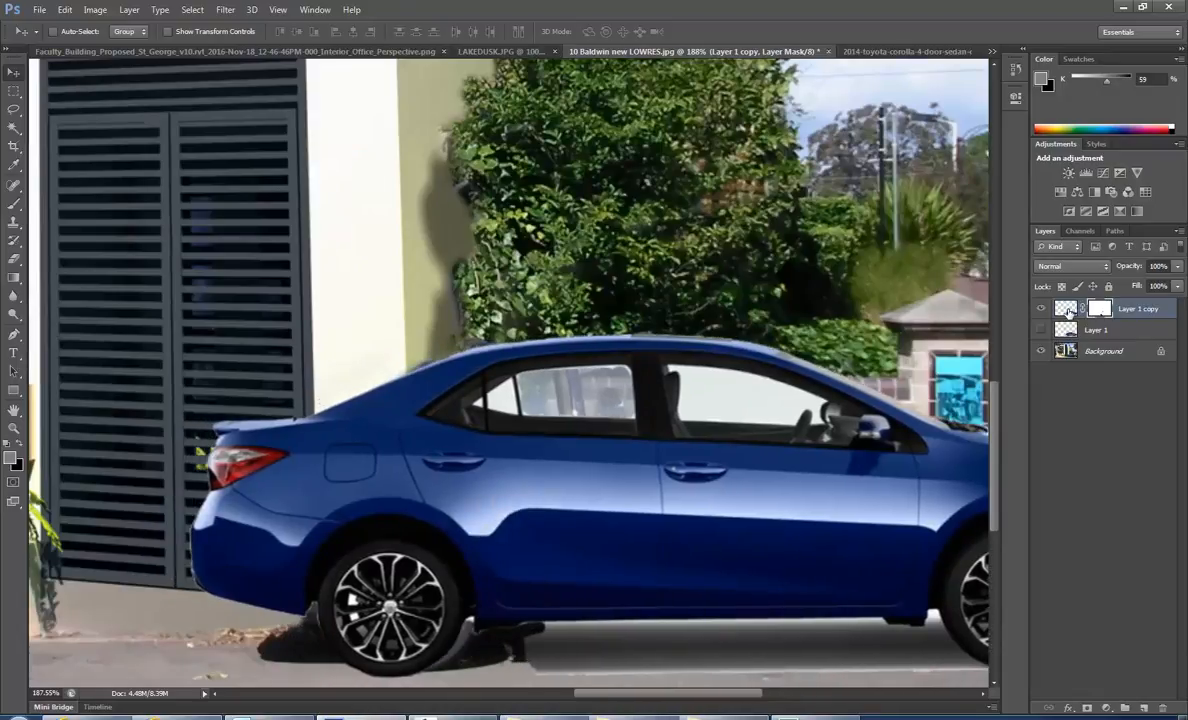
{"action": "left_click", "coordinate": [1067, 310]}
{"action": "left_click", "coordinate": [1098, 311]}
{"action": "mouse_move", "coordinate": [450, 492]}
{"action": "left_mouse_down"}
{"action": "mouse_move", "coordinate": [470, 493]}
{"action": "mouse_move", "coordinate": [436, 494]}
{"action": "mouse_move", "coordinate": [457, 494]}
{"action": "left_mouse_up"}
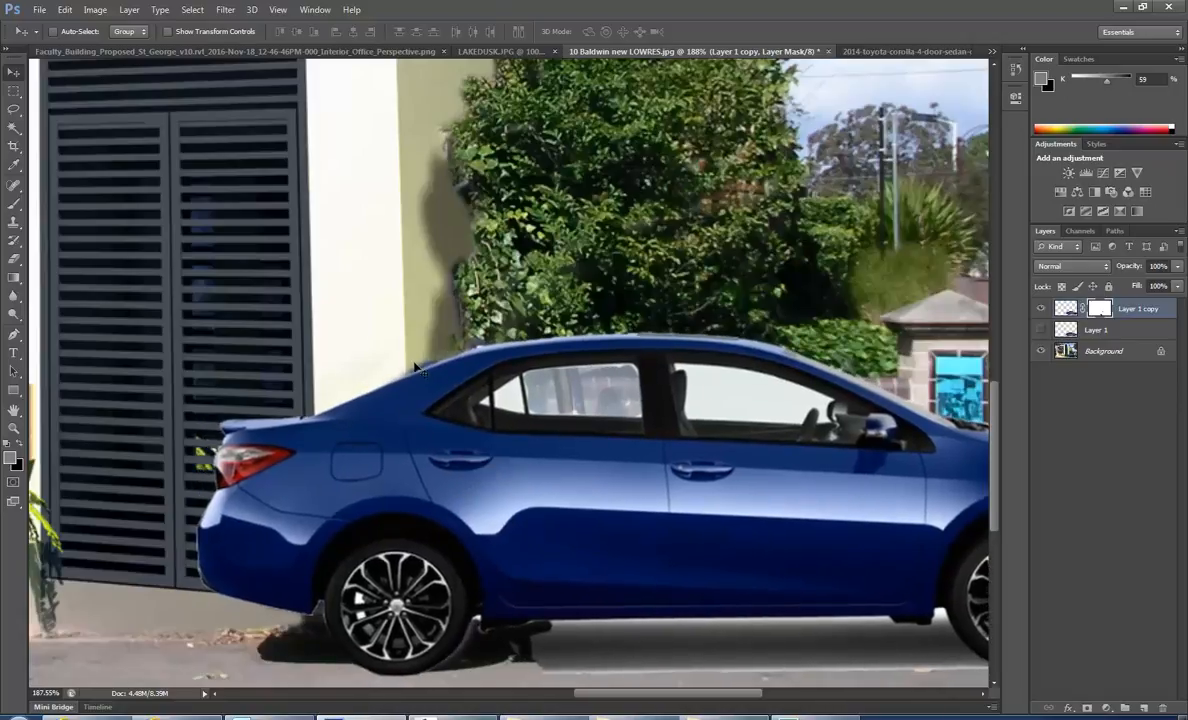
{"action": "left_click_drag", "start_coordinate": [411, 412], "coordinate": [449, 454]}
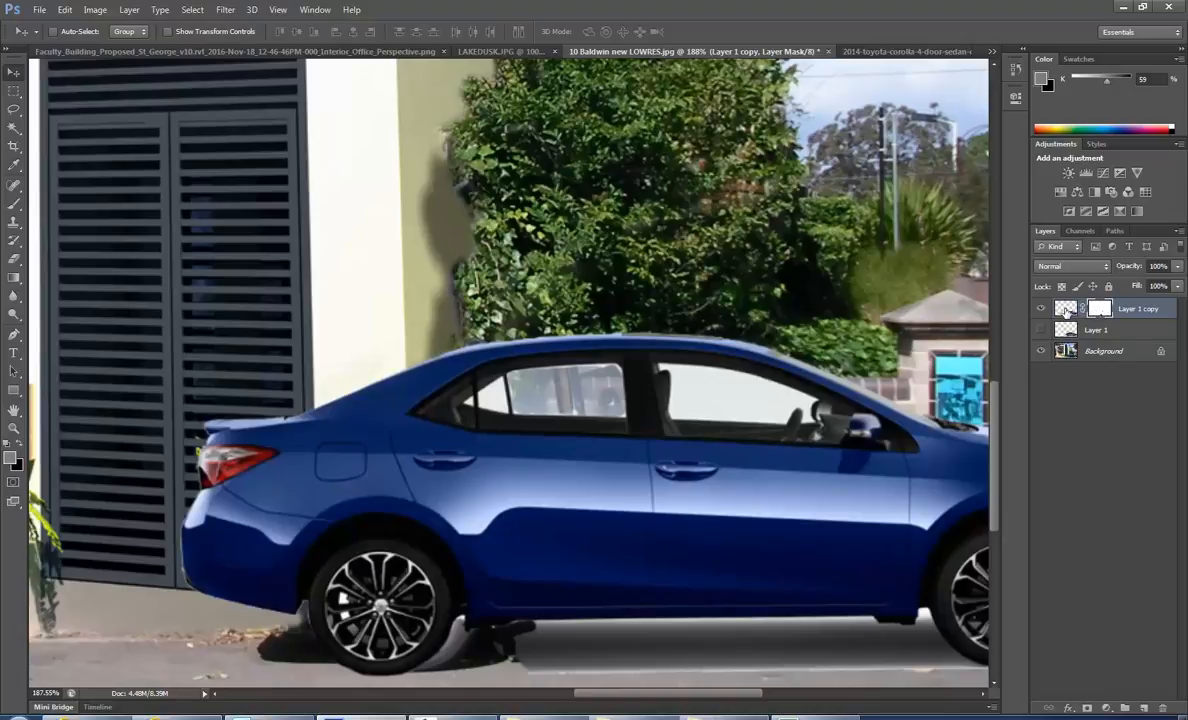
- Make the car image of Layer 1 copy active instead of its mask, and look through the available image adjustments
{"action": "left_click", "coordinate": [1067, 310]}
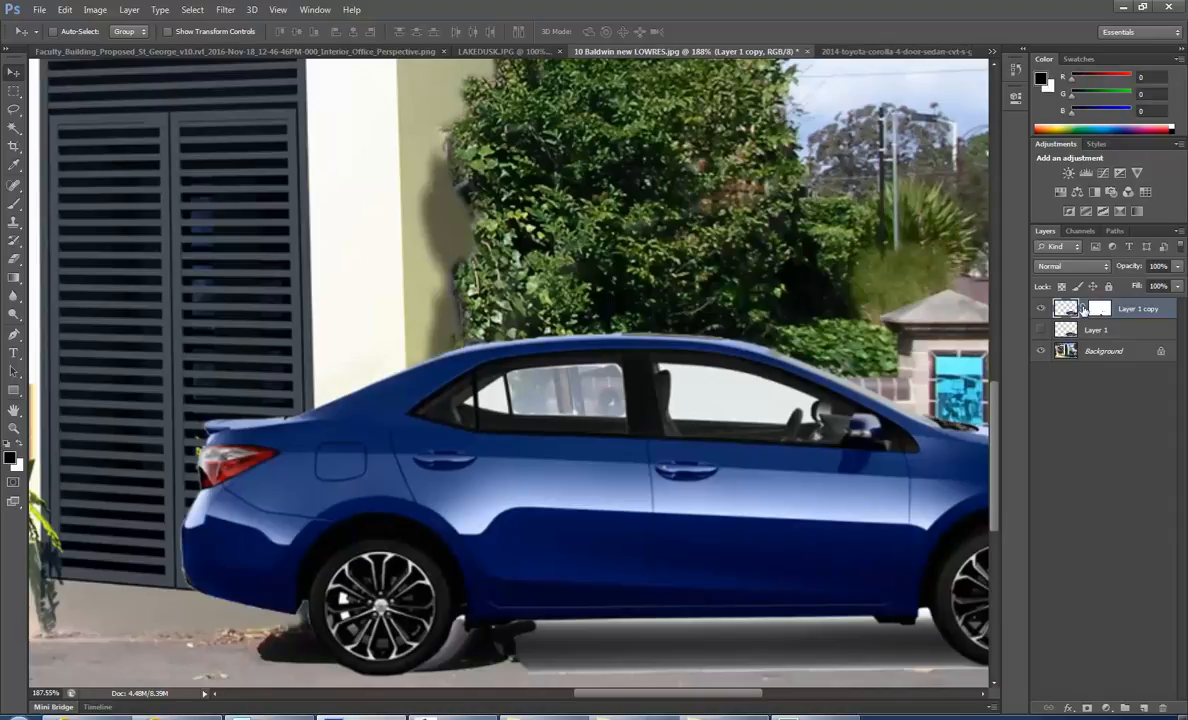
{"action": "scroll", "coordinate": [394, 399], "scroll_direction": "down", "scroll_amount": 5}
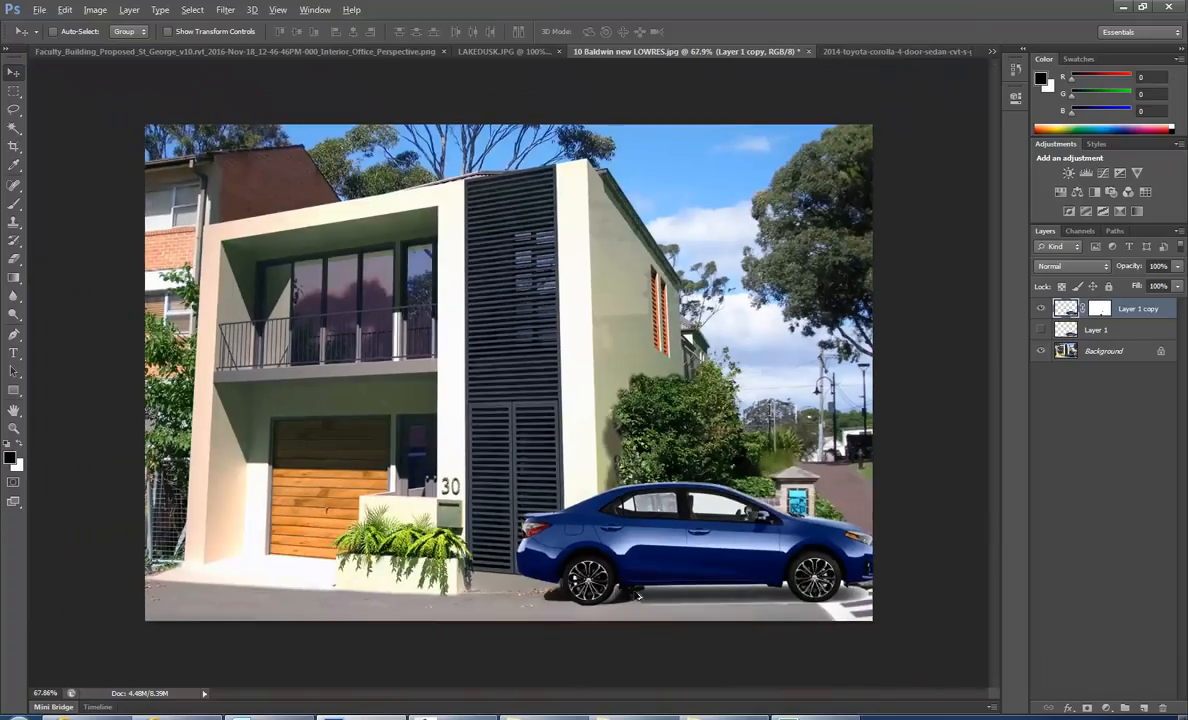
{"action": "left_click", "coordinate": [92, 10]}
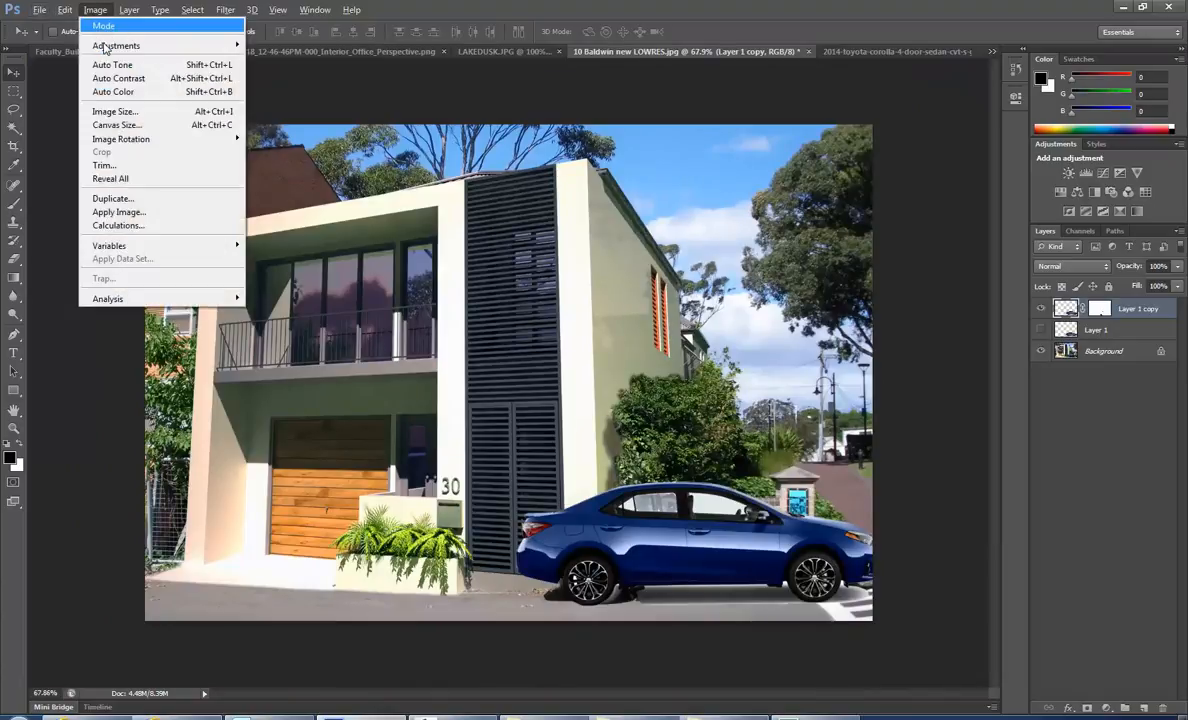
{"action": "mouse_move", "coordinate": [106, 47]}
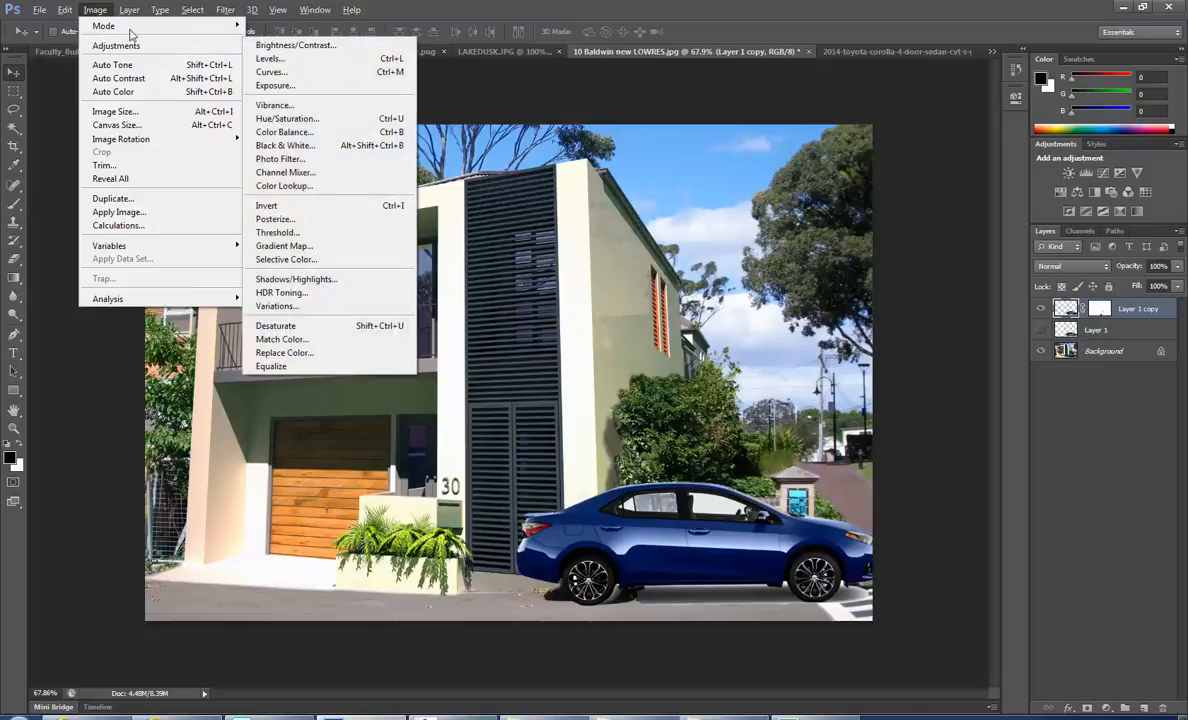
{"action": "left_click", "coordinate": [100, 13]}
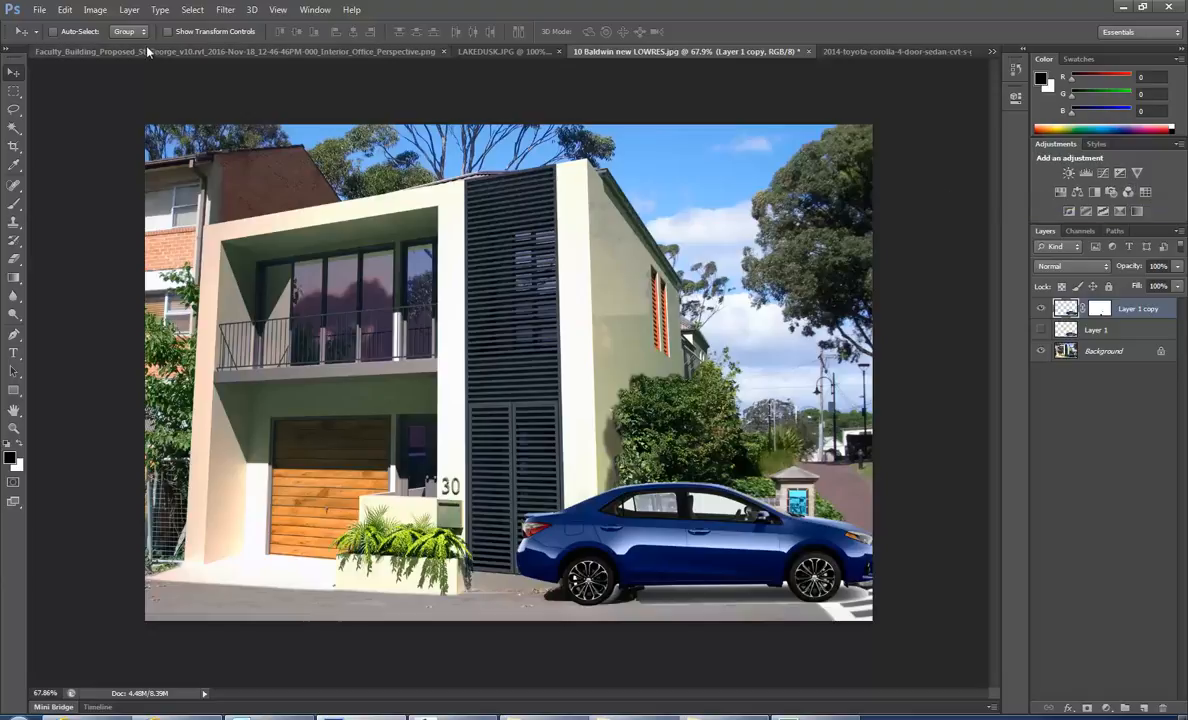
{"action": "left_click", "coordinate": [94, 10]}
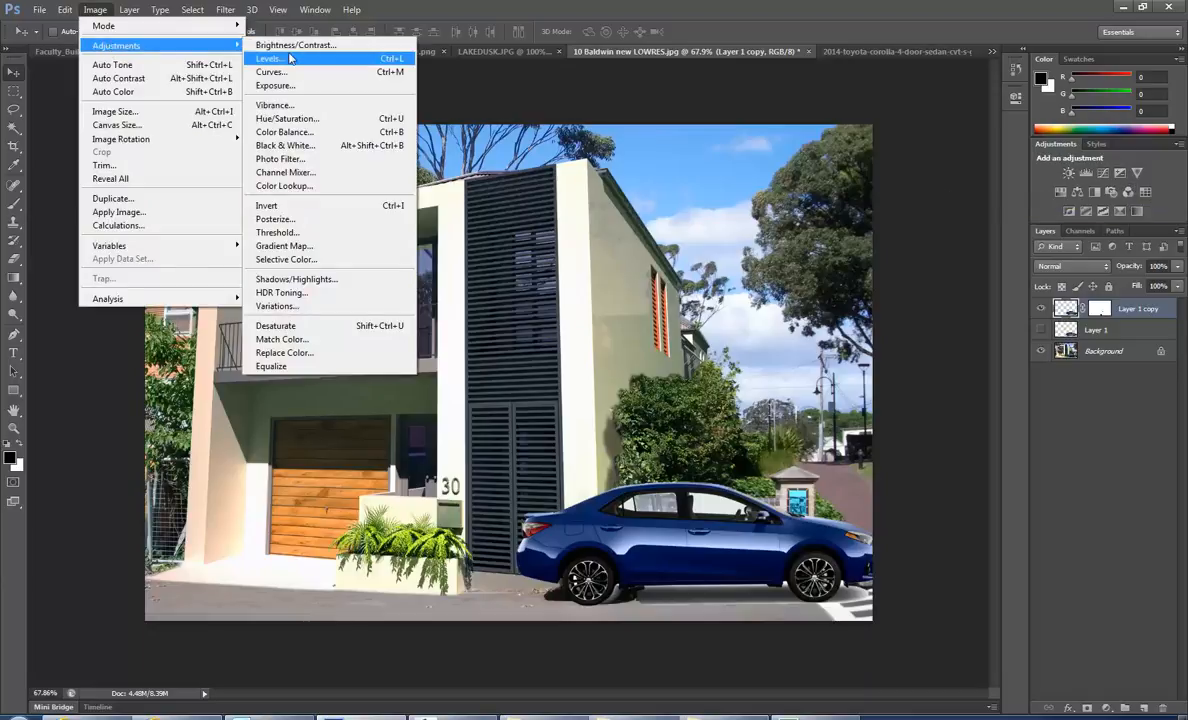
{"action": "left_click", "coordinate": [96, 9]}
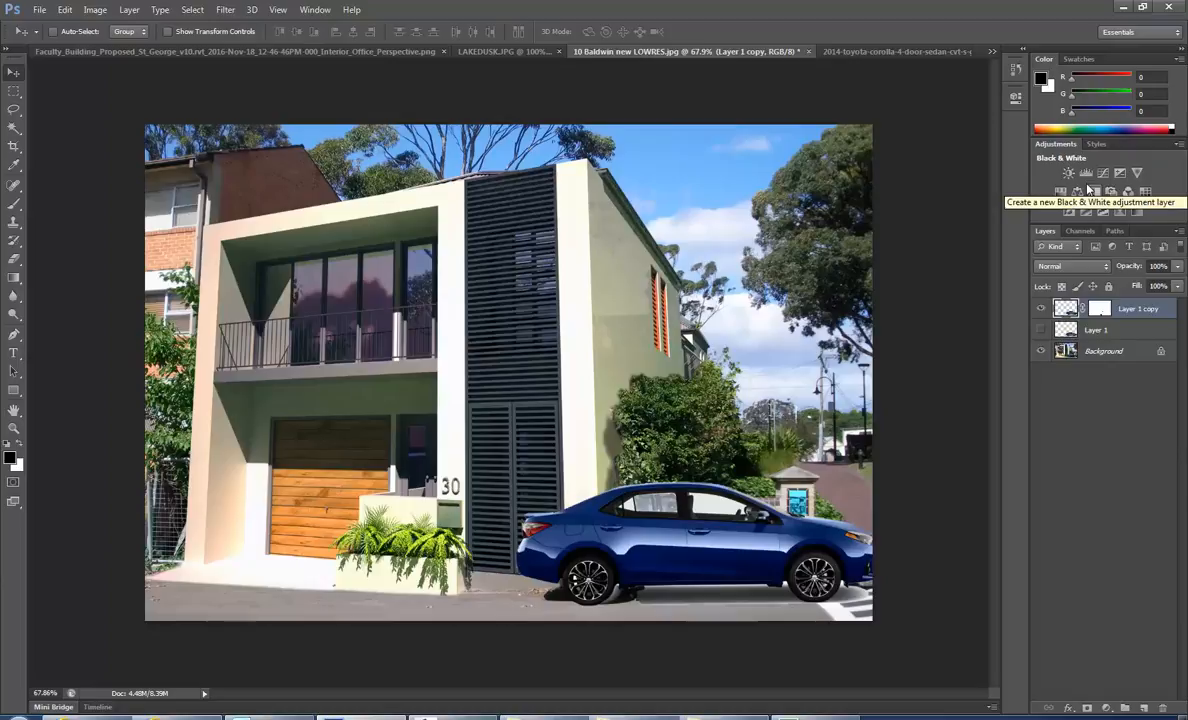
- Apply an Exposure adjustment to the blue car with exposure 0.00, offset 0.0000 and gamma correction 1.28
{"action": "left_click", "coordinate": [92, 13]}
{"action": "mouse_move", "coordinate": [116, 48]}
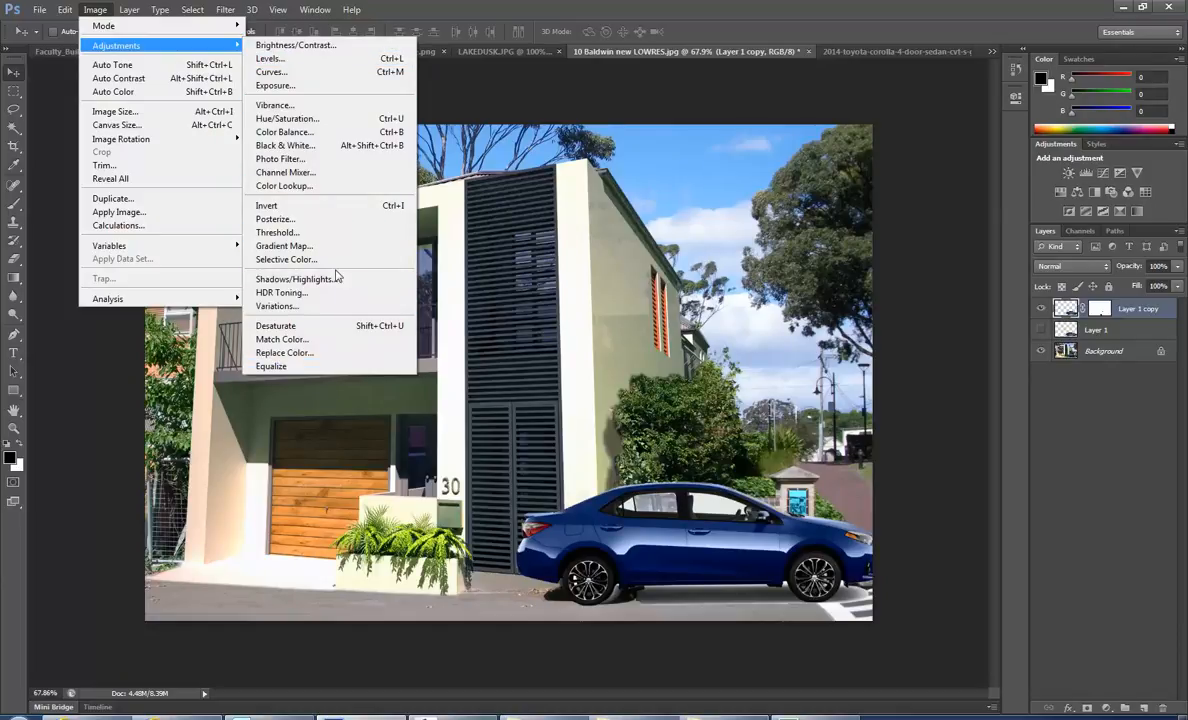
{"action": "left_click", "coordinate": [284, 88]}
{"action": "left_click_drag", "start_coordinate": [623, 195], "coordinate": [417, 162]}
{"action": "mouse_move", "coordinate": [356, 221]}
{"action": "left_mouse_down"}
{"action": "mouse_move", "coordinate": [366, 228]}
{"action": "mouse_move", "coordinate": [348, 228]}
{"action": "left_mouse_up"}
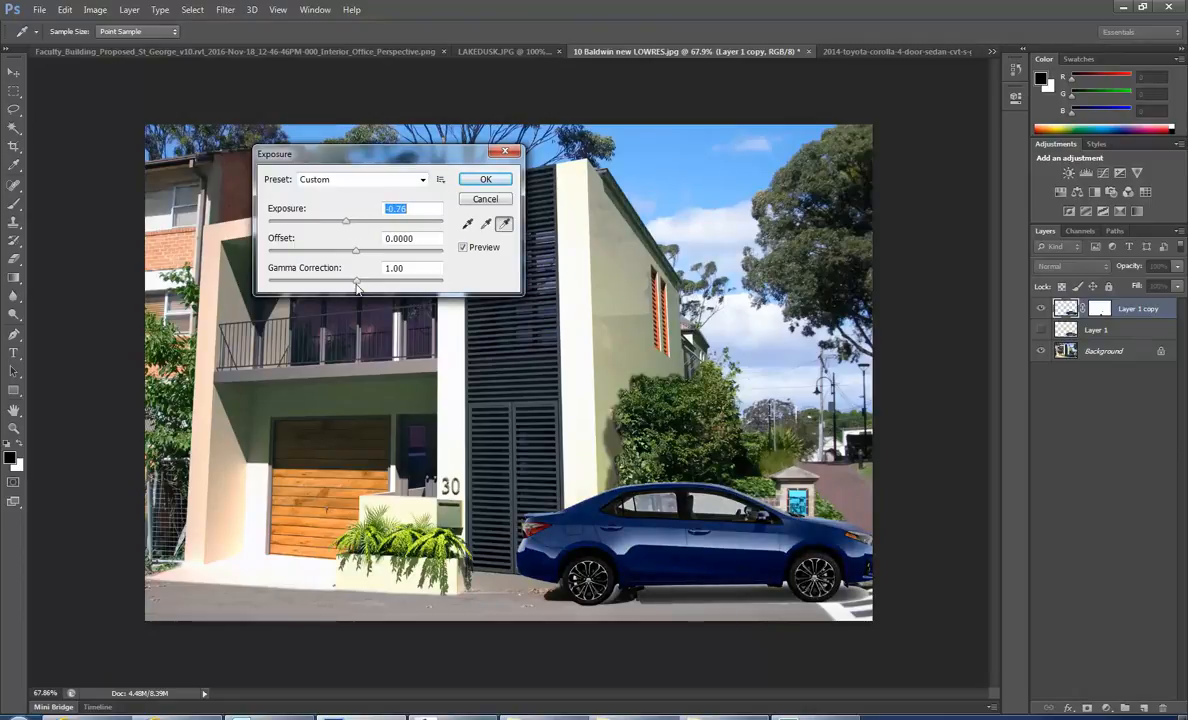
{"action": "left_click_drag", "start_coordinate": [360, 287], "coordinate": [340, 284]}
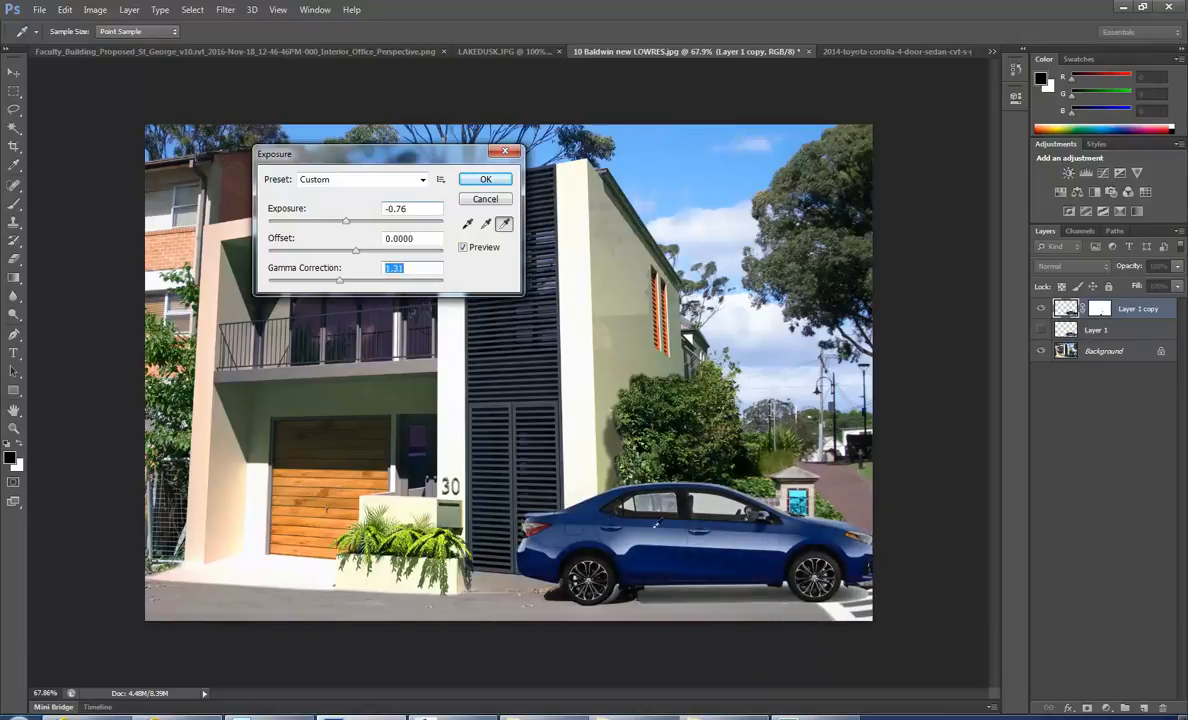
{"action": "left_click_drag", "start_coordinate": [346, 221], "coordinate": [363, 228]}
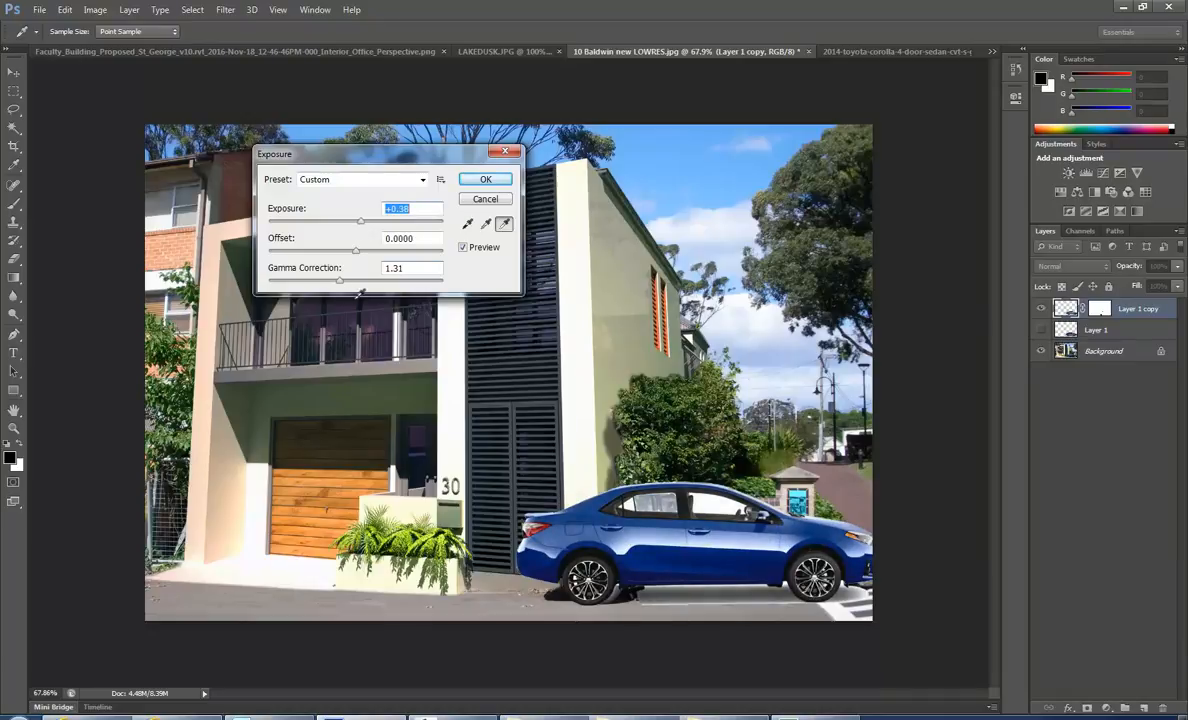
{"action": "left_click_drag", "start_coordinate": [361, 228], "coordinate": [357, 227]}
{"action": "left_click_drag", "start_coordinate": [341, 283], "coordinate": [342, 283]}
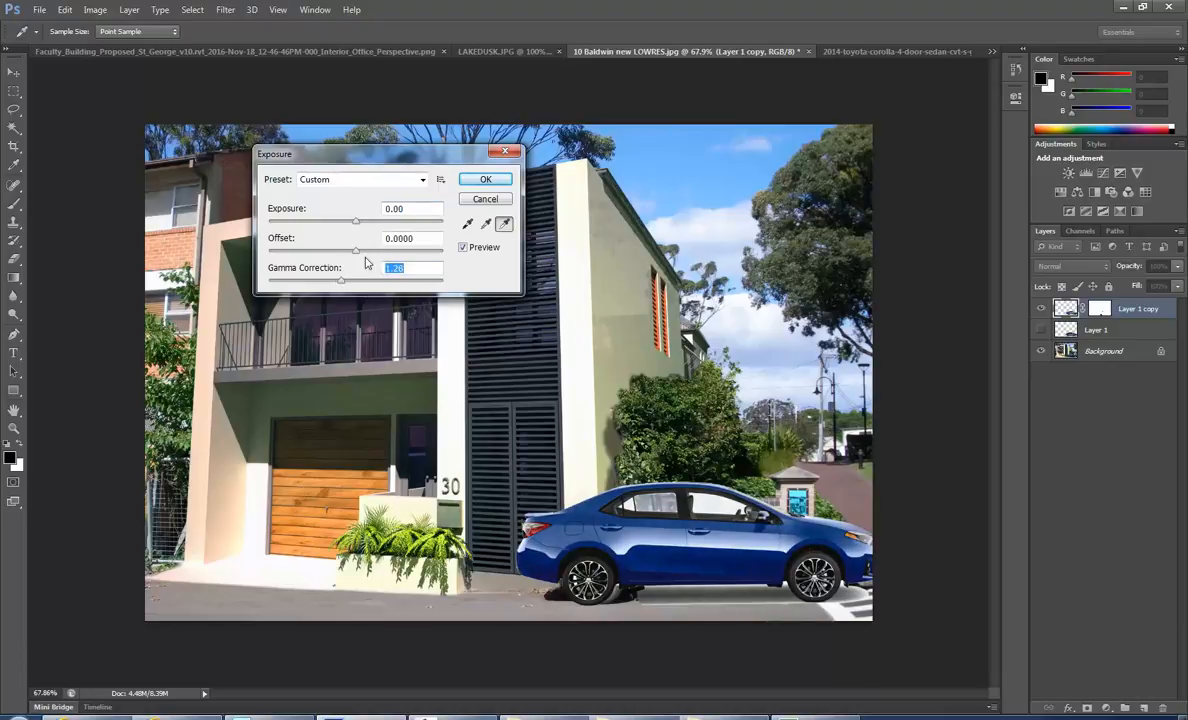
{"action": "left_click", "coordinate": [487, 181]}
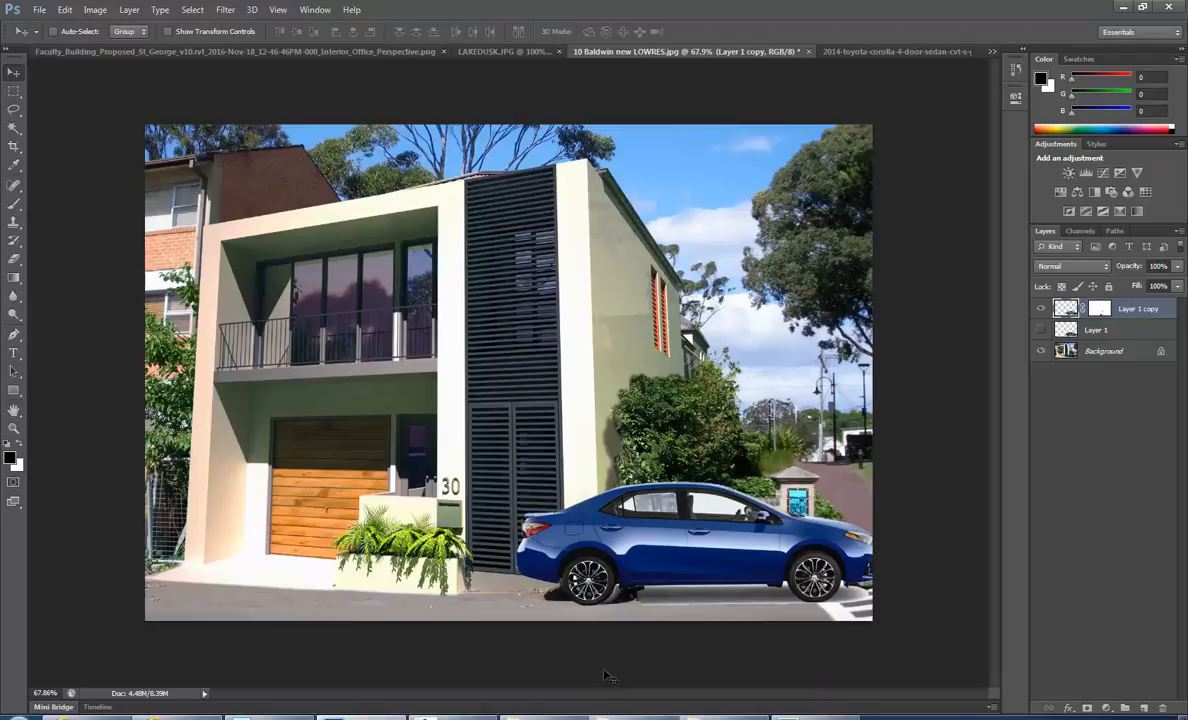
- Sample a light grey (RGB 164, 155, 156) from the Background near the rear wheel, and reactivate the image of Layer 1 copy
{"action": "scroll", "coordinate": [617, 633], "scroll_direction": "up", "scroll_amount": 10}
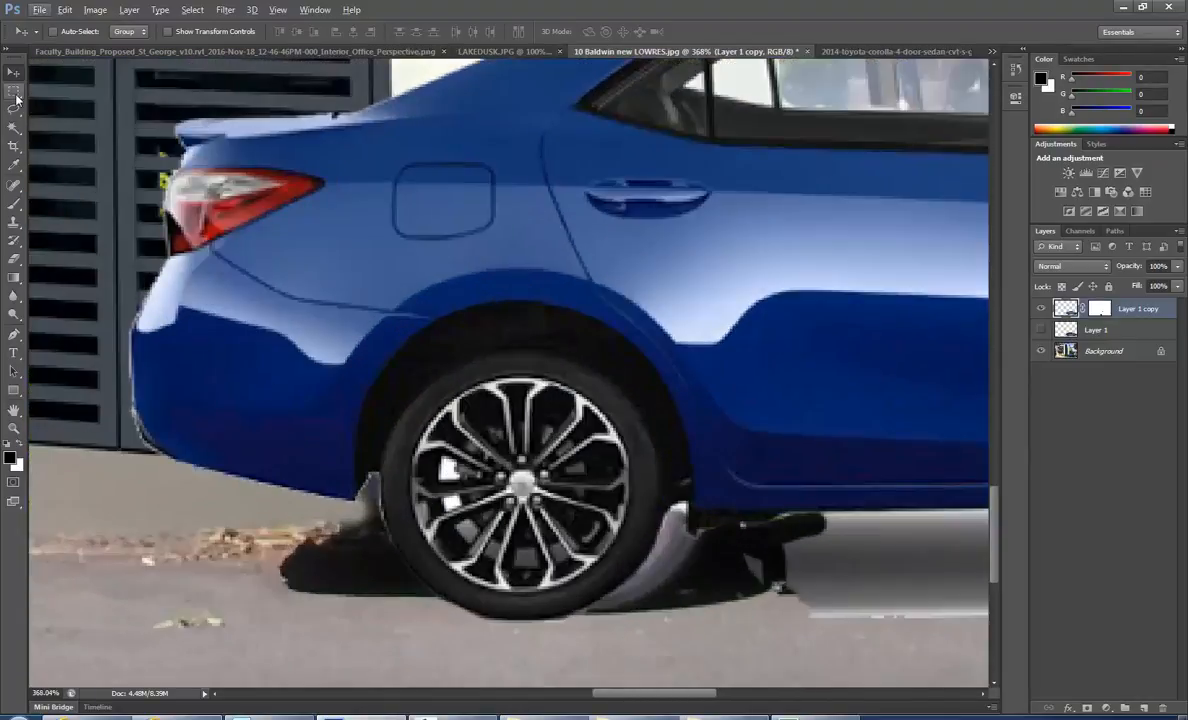
{"action": "left_click", "coordinate": [14, 203]}
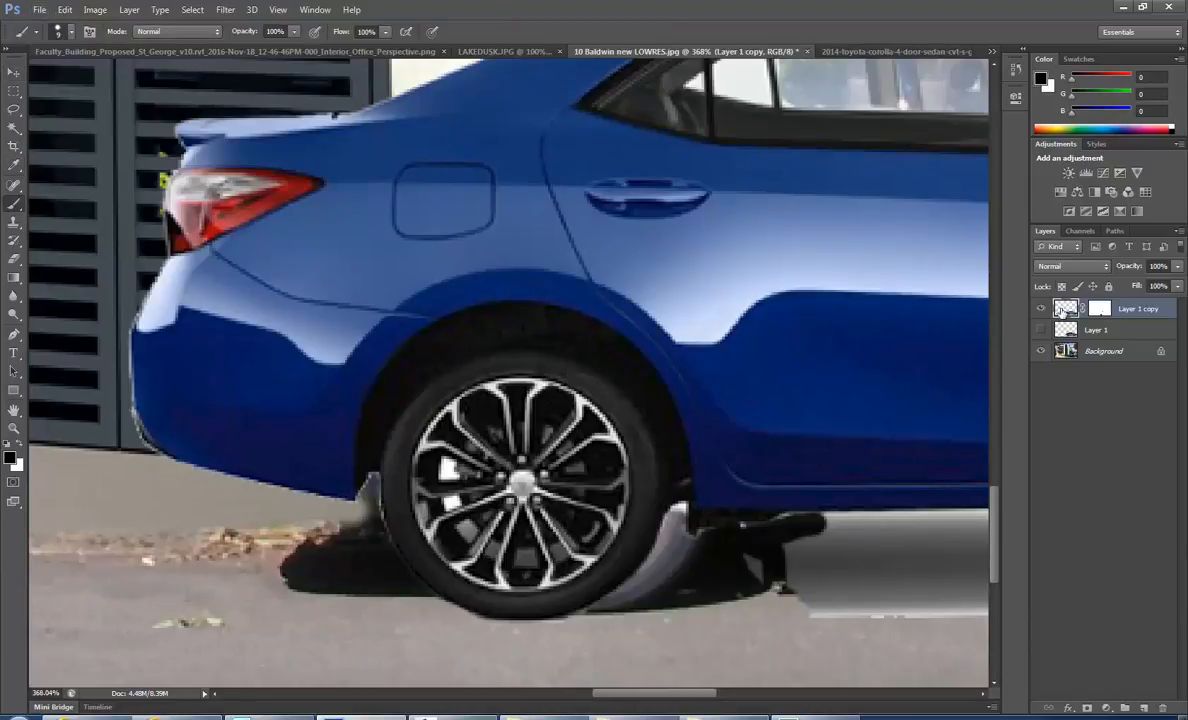
{"action": "left_click", "coordinate": [1100, 309]}
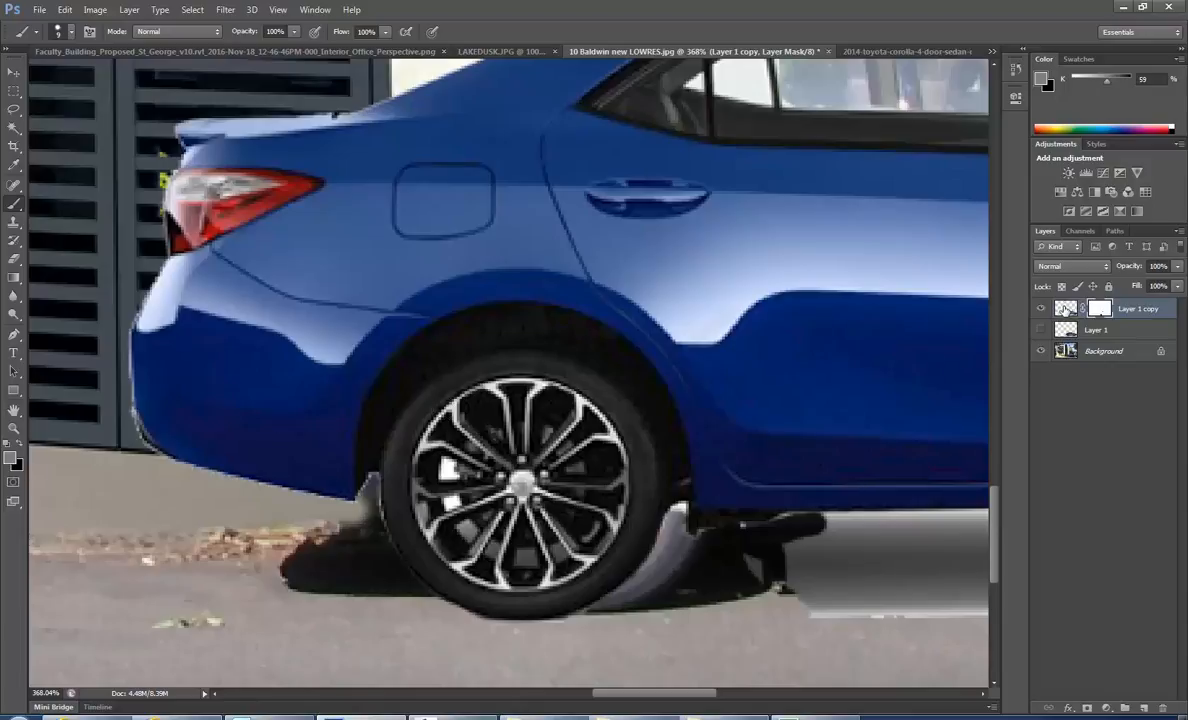
{"action": "left_click", "coordinate": [1066, 310]}
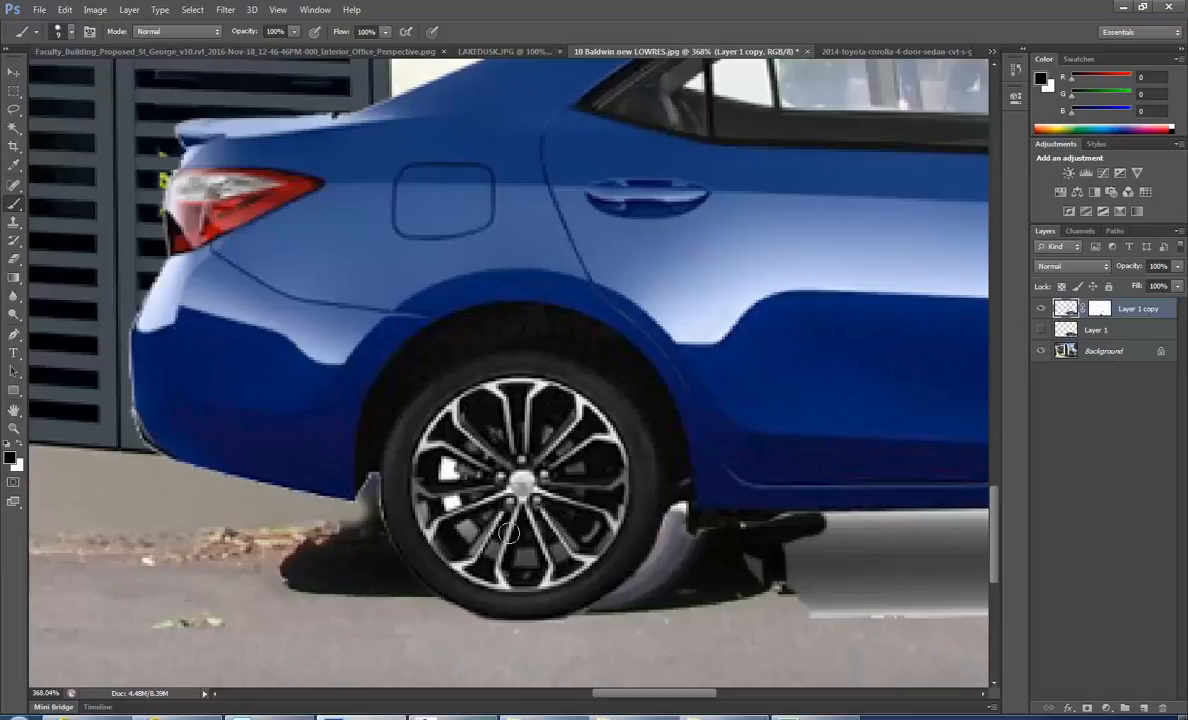
{"action": "left_click", "coordinate": [15, 166]}
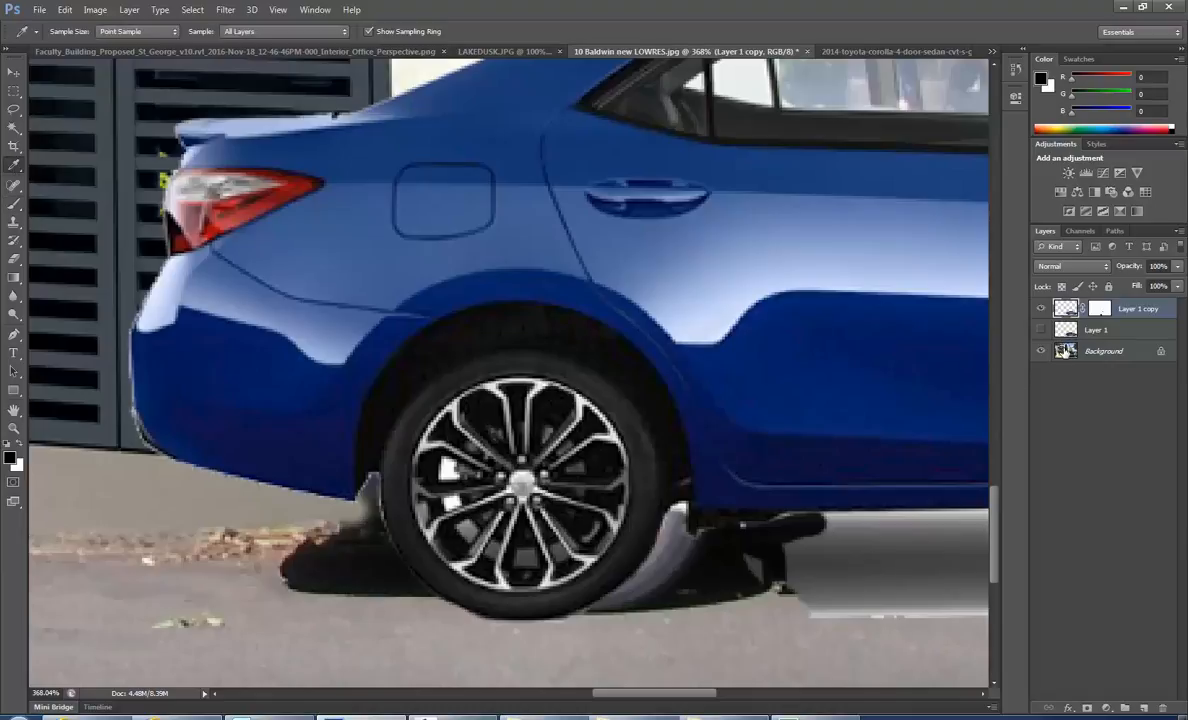
{"action": "left_click", "coordinate": [1104, 351]}
{"action": "left_click", "coordinate": [700, 645]}
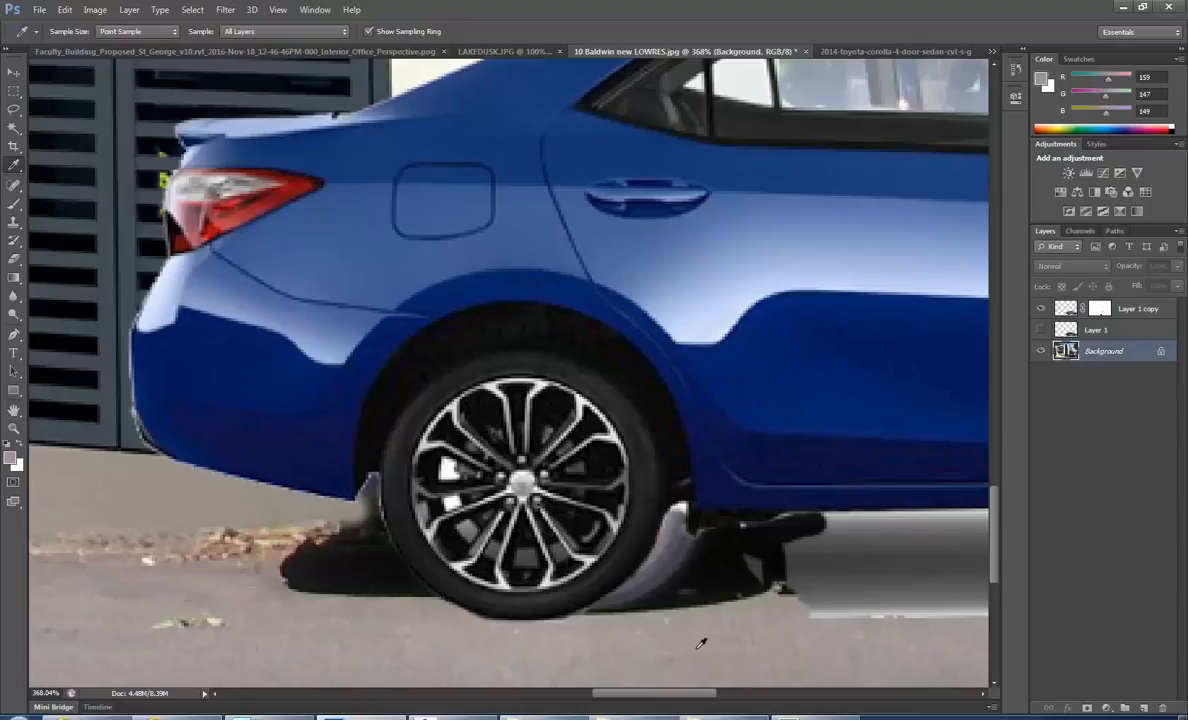
{"action": "left_click", "coordinate": [646, 583]}
{"action": "left_click", "coordinate": [1058, 311]}
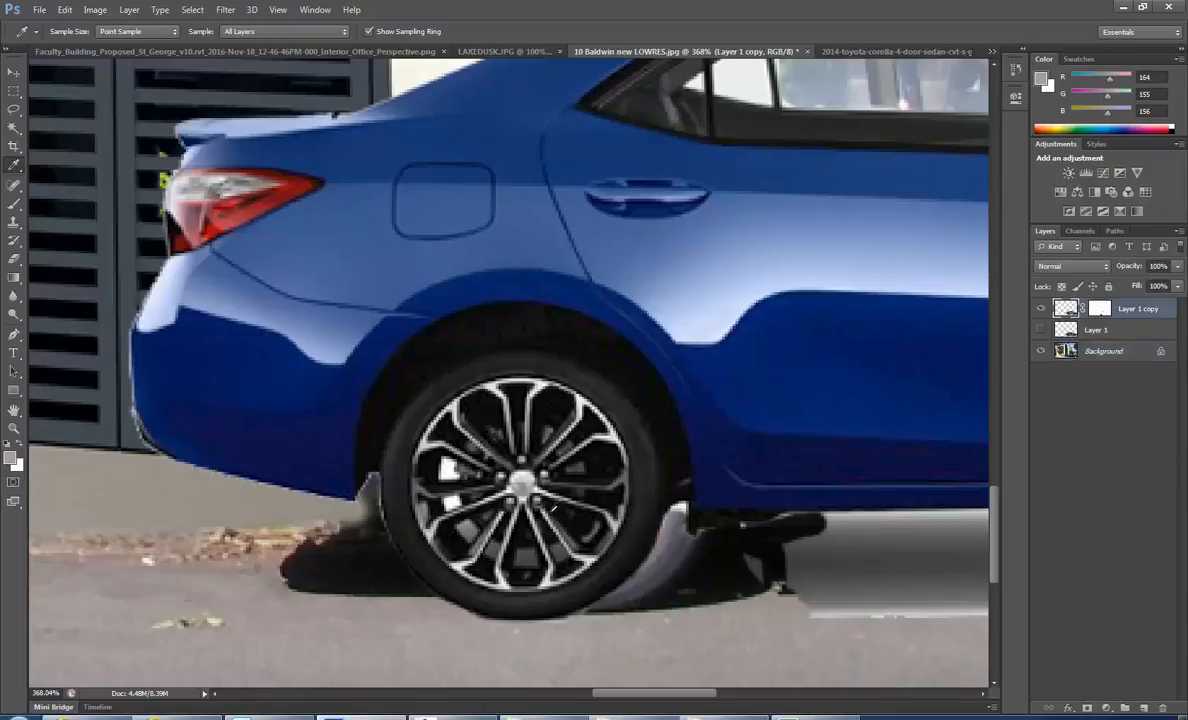
- Set up the Brush tool with a size of 27 px for painting on the image of Layer 1 copy
{"action": "left_click", "coordinate": [14, 203]}
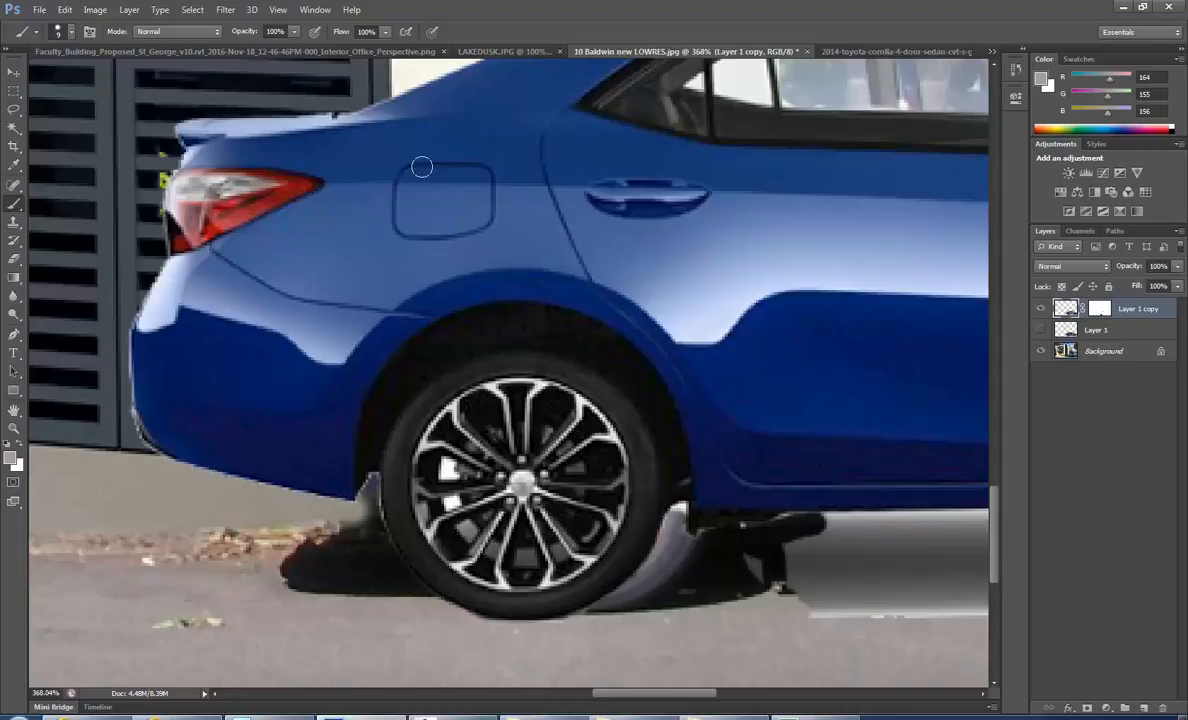
{"action": "left_click", "coordinate": [182, 33]}
{"action": "left_click", "coordinate": [92, 59]}
{"action": "right_click", "coordinate": [448, 481]}
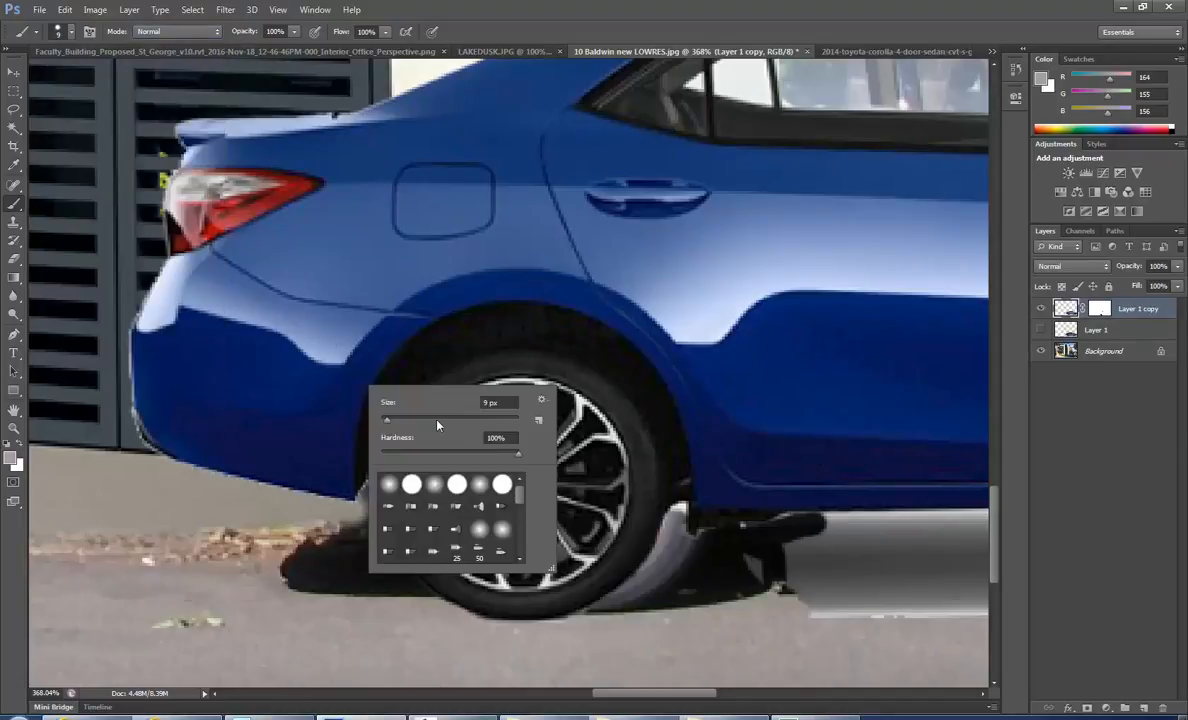
{"action": "left_click_drag", "start_coordinate": [385, 421], "coordinate": [395, 425]}
{"action": "left_click", "coordinate": [1063, 310]}
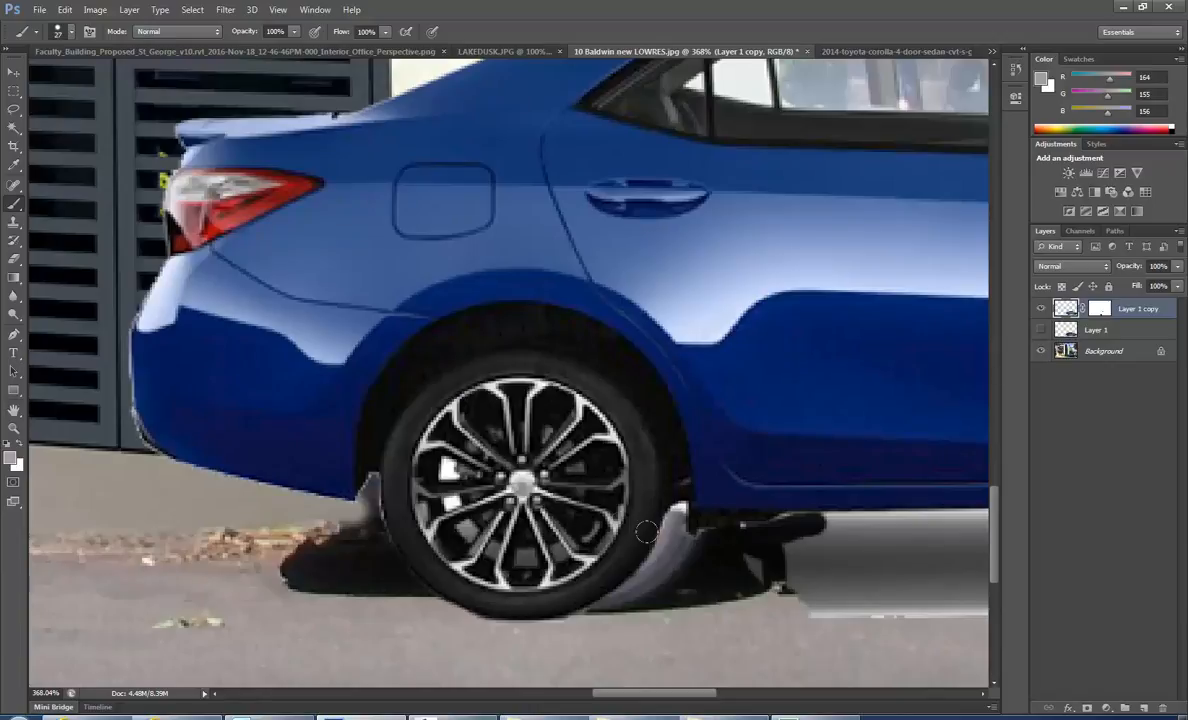
- Try painting the sampled grey over the lower part of the rear wheel, and undo the last stroke
{"action": "left_click_drag", "start_coordinate": [609, 601], "coordinate": [664, 571]}
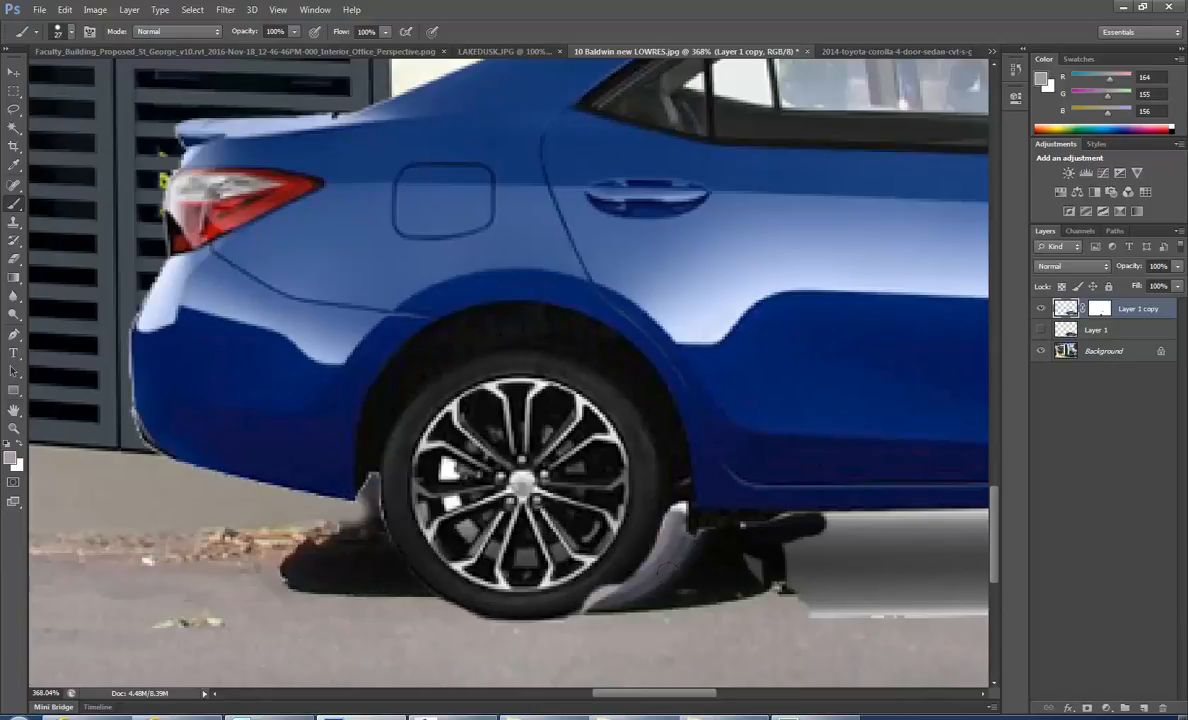
{"action": "mouse_move", "coordinate": [593, 580]}
{"action": "left_mouse_down"}
{"action": "mouse_move", "coordinate": [565, 562]}
{"action": "mouse_move", "coordinate": [540, 565]}
{"action": "left_mouse_up"}
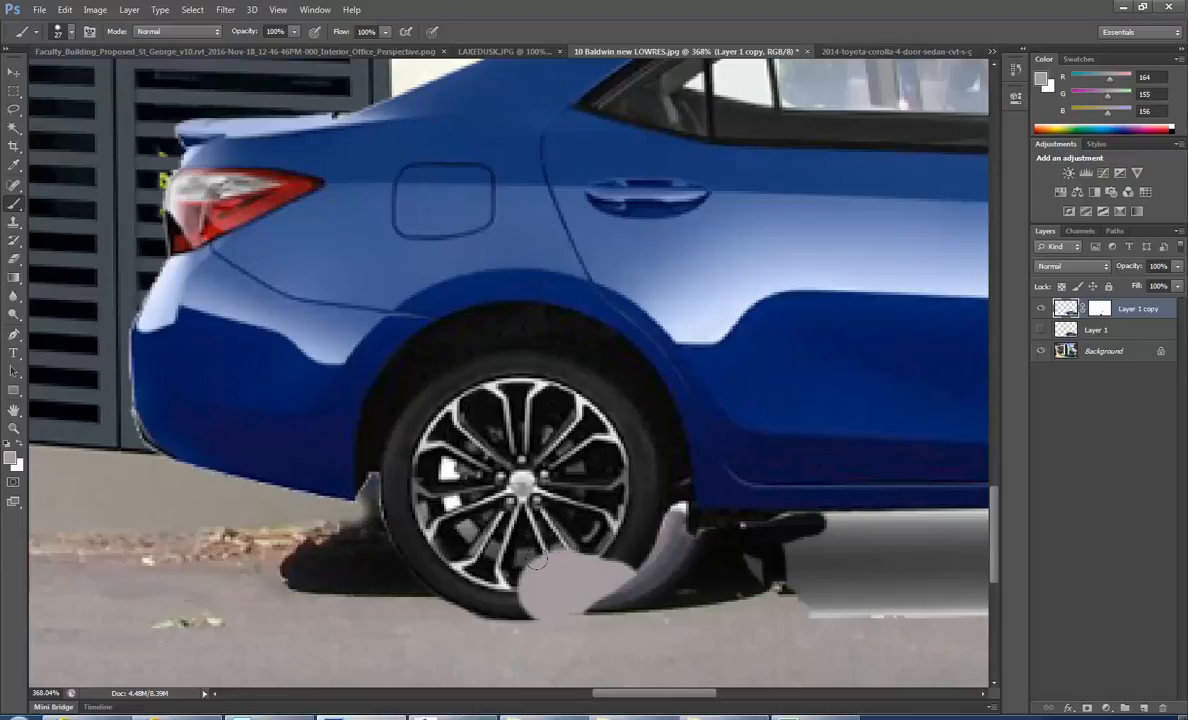
{"action": "key", "text": "ctrl+z"}
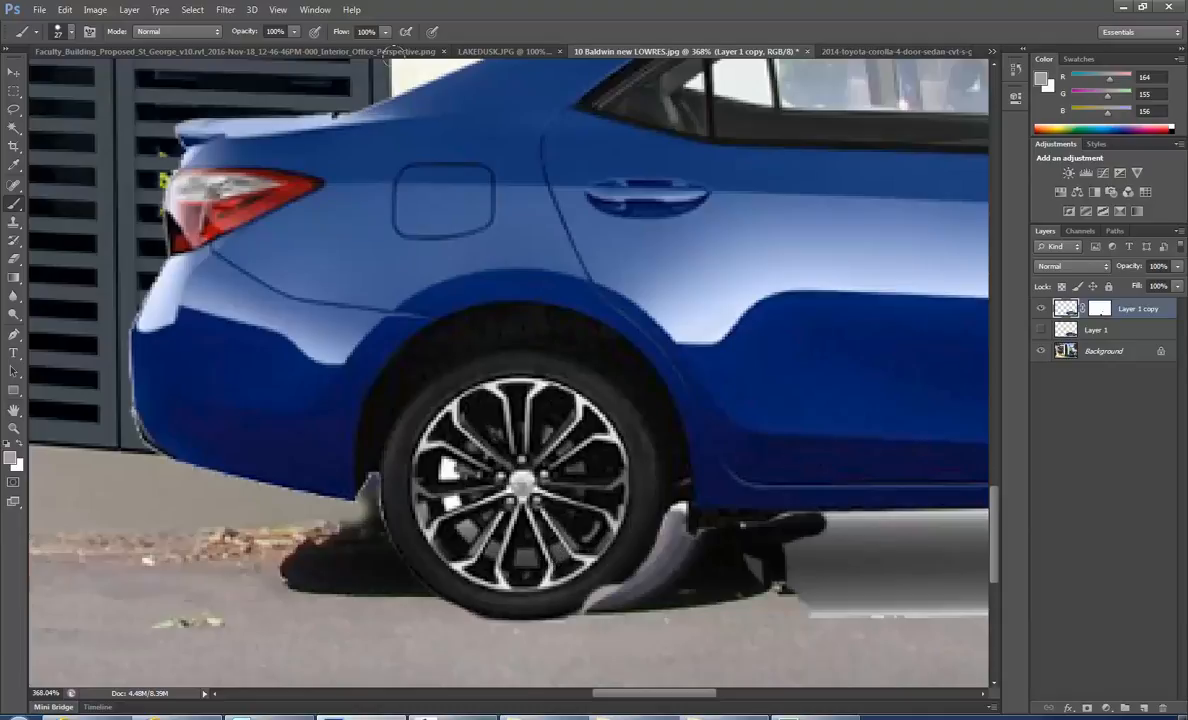
- Redo the grey brush stroke on the rear wheel, and toggle it off and on again
{"action": "left_click", "coordinate": [315, 11]}
{"action": "left_click", "coordinate": [66, 11]}
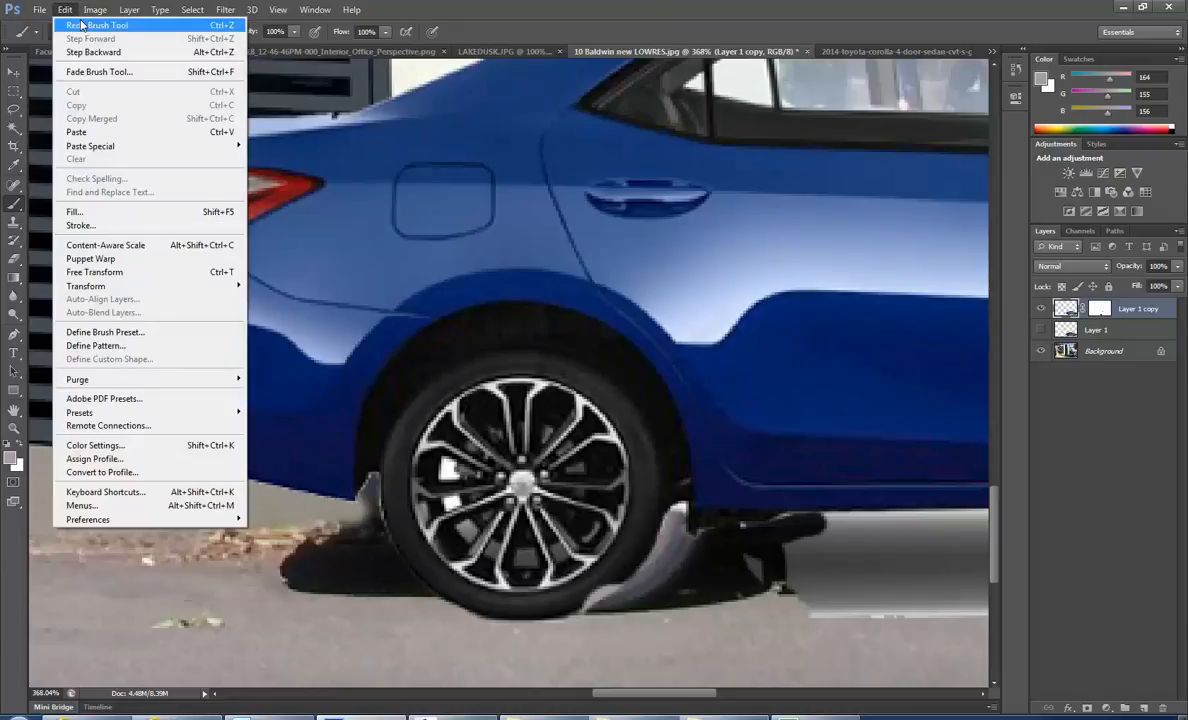
{"action": "left_click", "coordinate": [82, 24]}
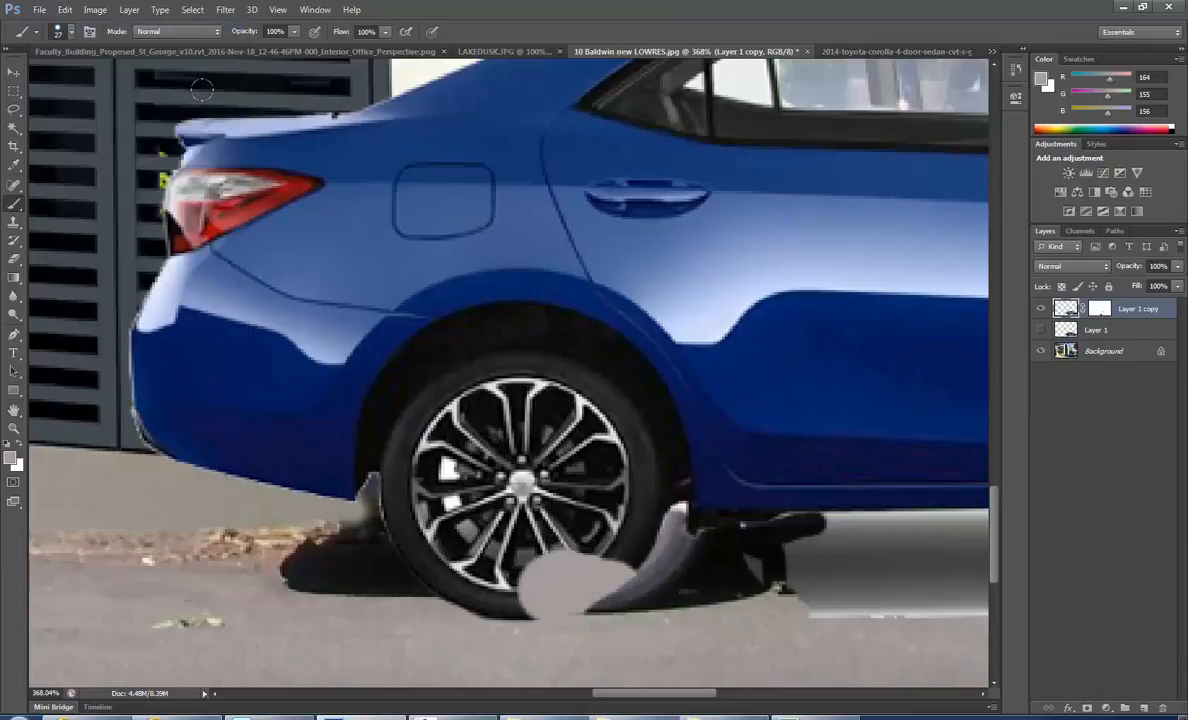
{"action": "left_click", "coordinate": [64, 10]}
{"action": "left_click", "coordinate": [72, 25]}
{"action": "left_click", "coordinate": [64, 10]}
{"action": "left_click", "coordinate": [68, 25]}
- Show the document history and step back through the brush strokes to the first one after the Exposure adjustment
{"action": "left_click", "coordinate": [315, 10]}
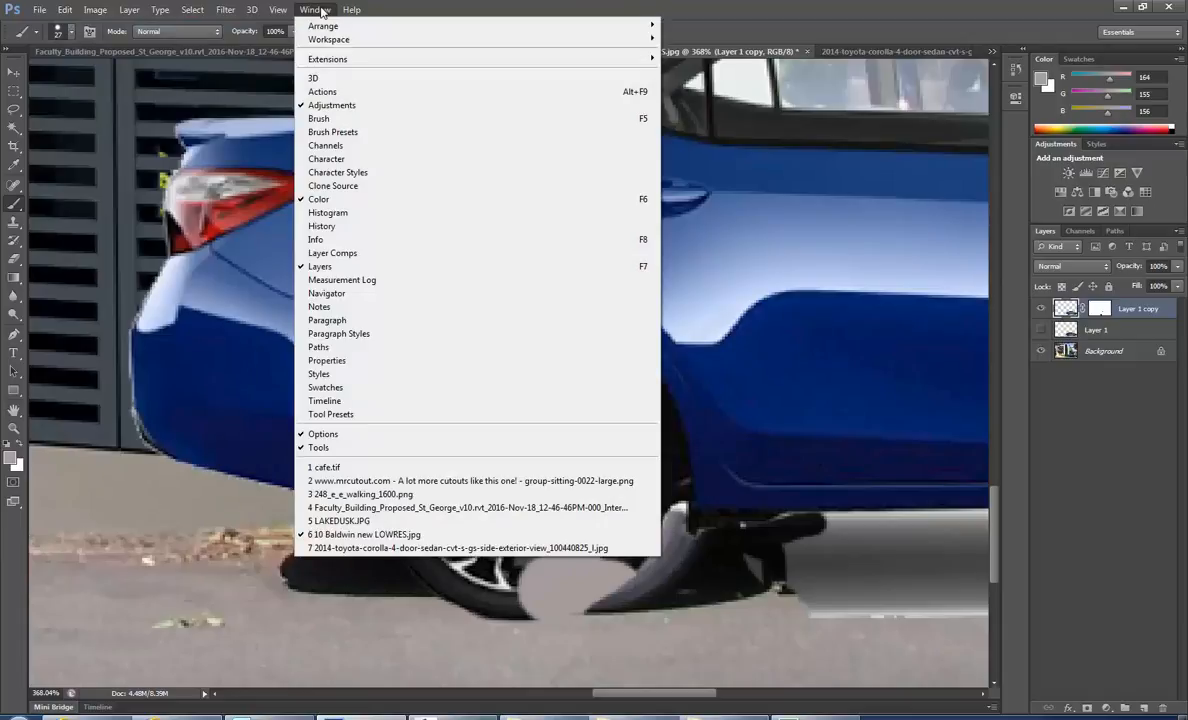
{"action": "left_click", "coordinate": [333, 231]}
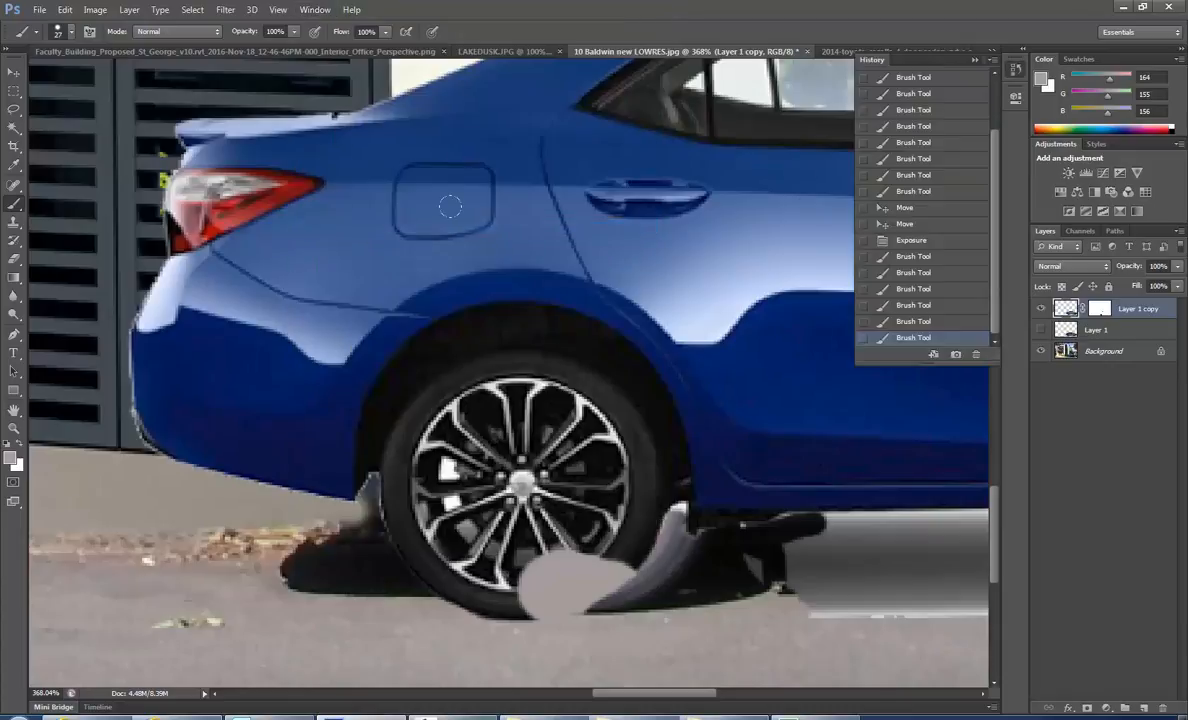
{"action": "left_click", "coordinate": [924, 321]}
{"action": "left_click", "coordinate": [923, 305]}
{"action": "left_click", "coordinate": [922, 288]}
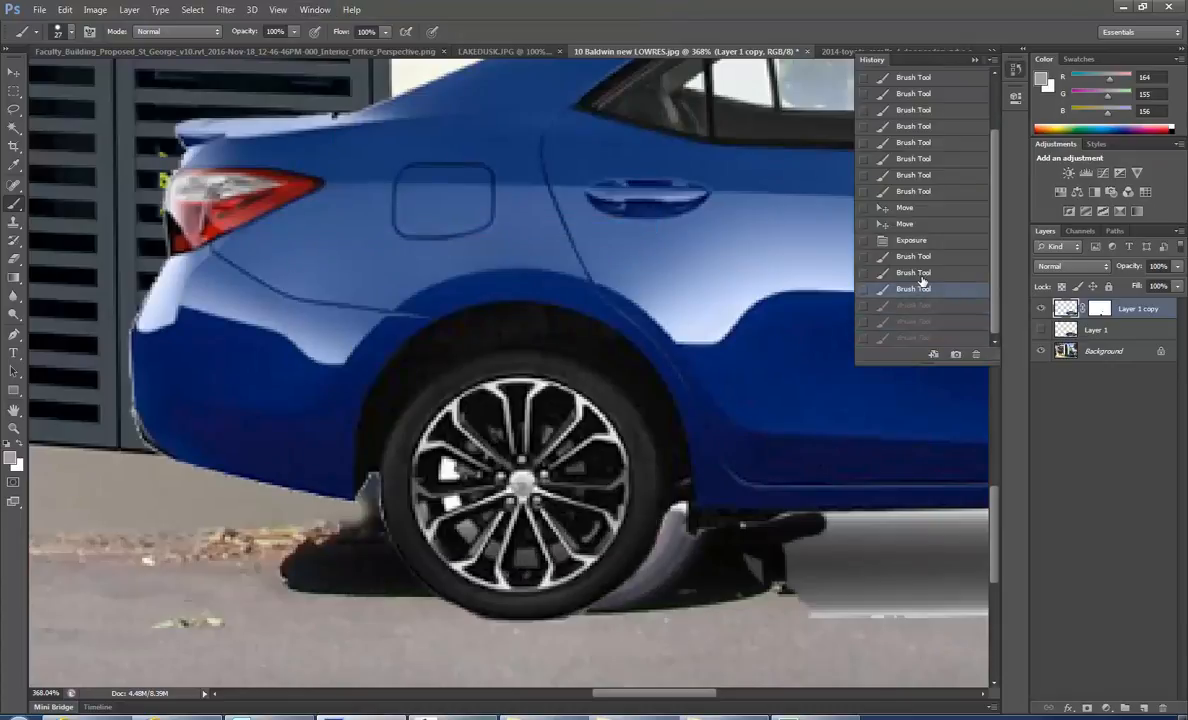
{"action": "left_click", "coordinate": [921, 272]}
{"action": "left_click", "coordinate": [919, 256]}
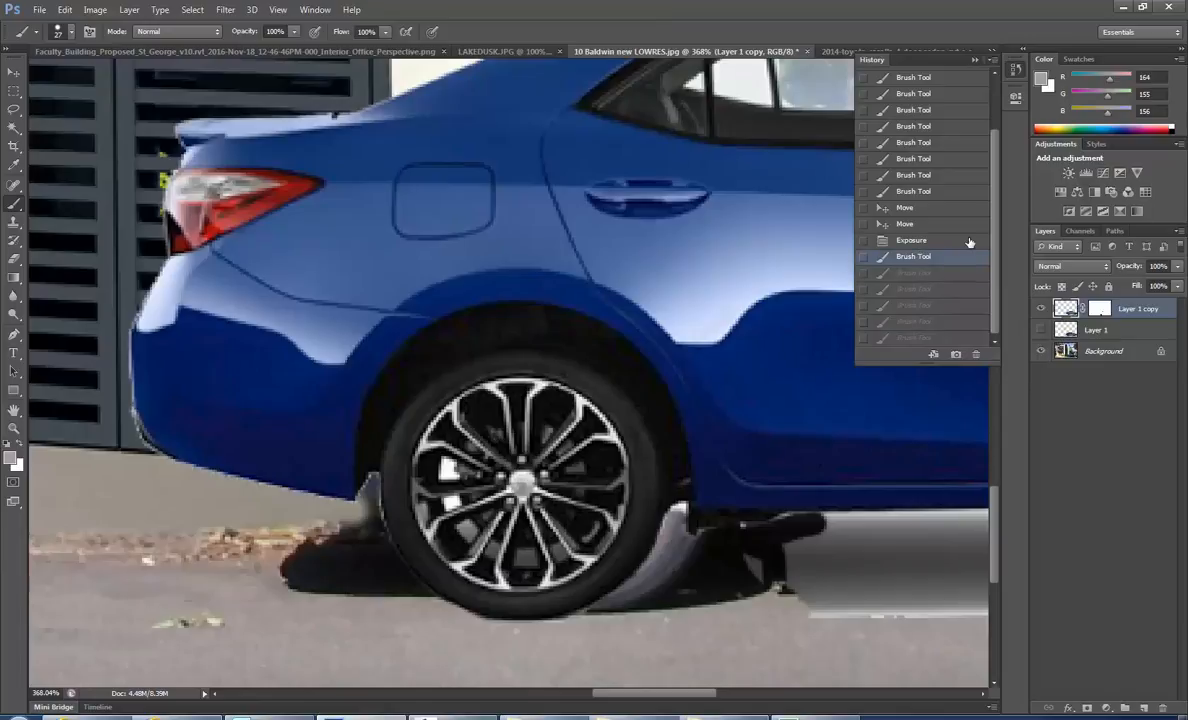
- Duplicate the Background layer and hide the original Background
{"action": "left_click", "coordinate": [1074, 333]}
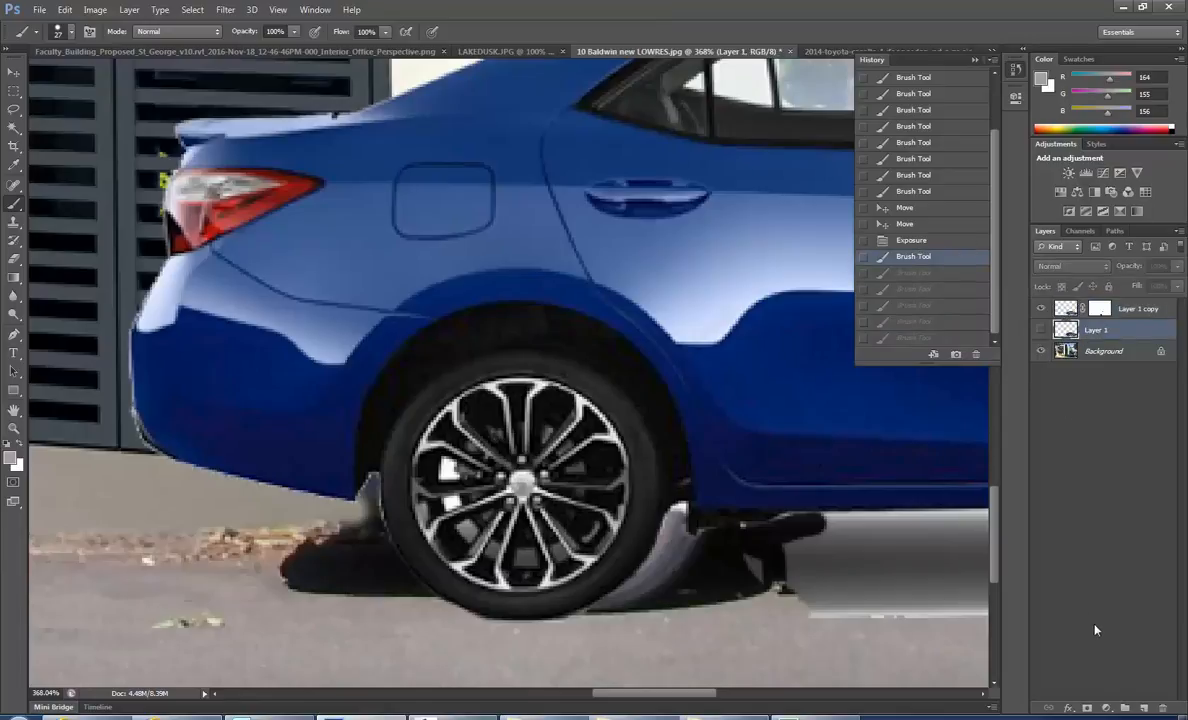
{"action": "left_click", "coordinate": [1144, 708]}
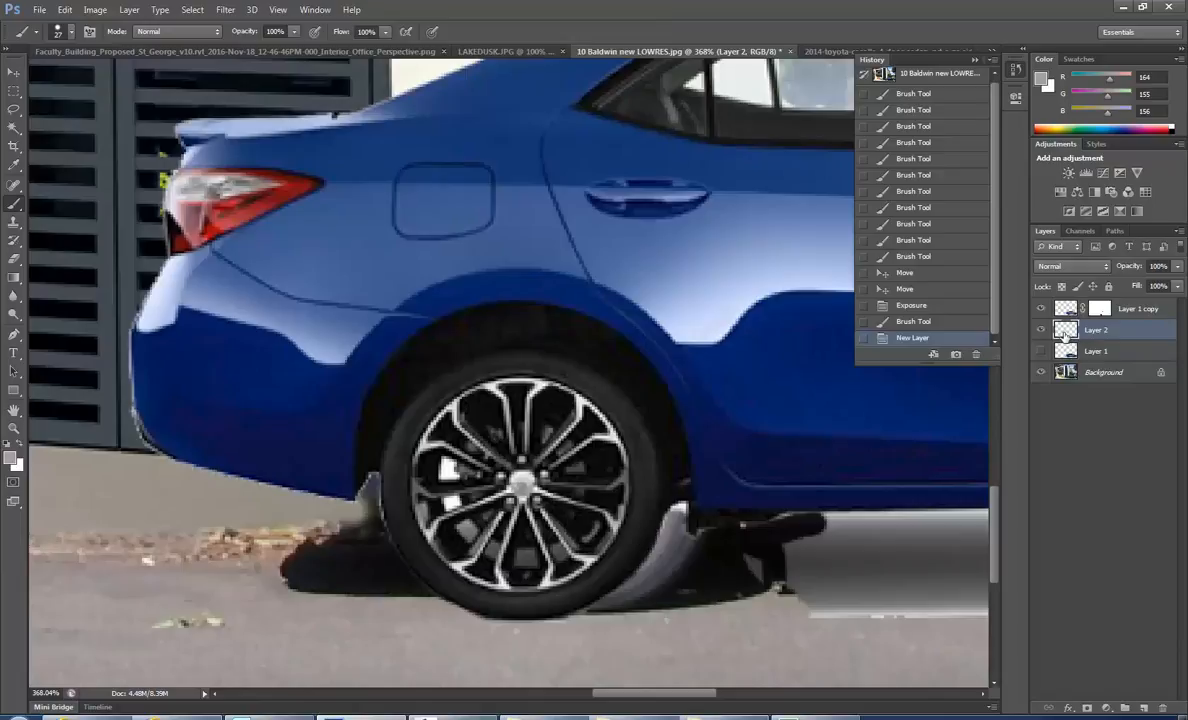
{"action": "left_click_drag", "start_coordinate": [1064, 338], "coordinate": [1143, 705]}
{"action": "left_click", "coordinate": [1041, 372]}
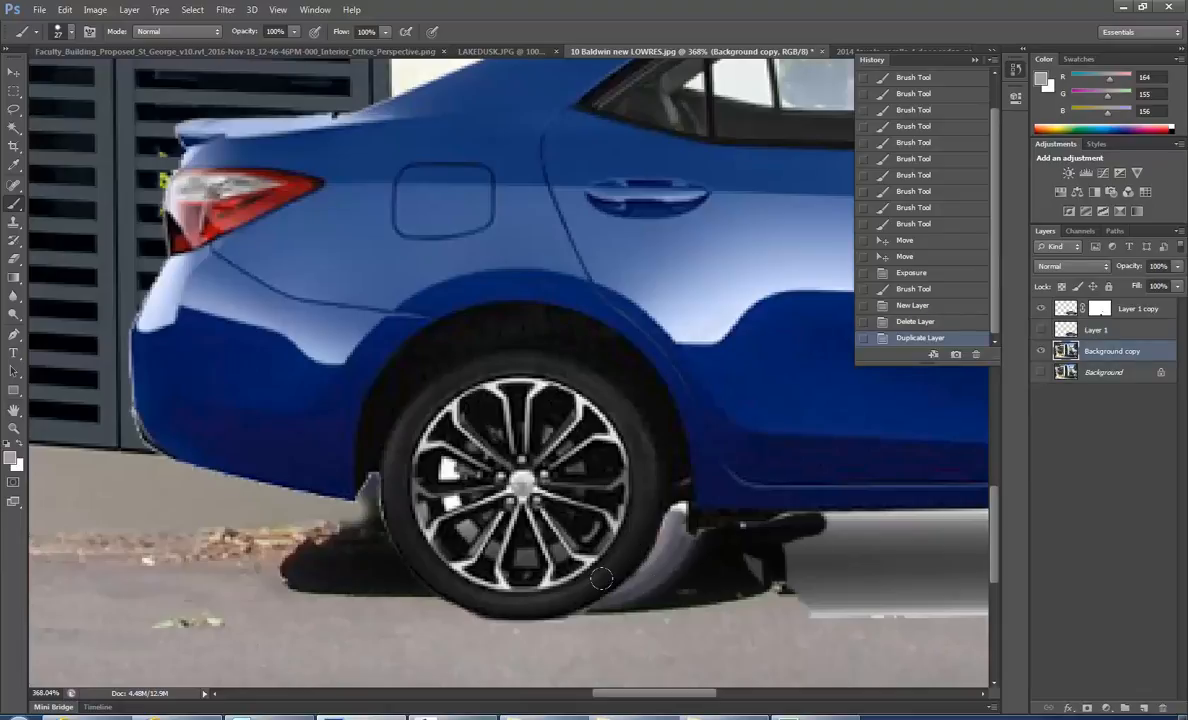
- Try painting the sampled grey over the old wheel's remains beside the sedan's rear wheel, and undo the stroke
{"action": "left_click_drag", "start_coordinate": [602, 589], "coordinate": [678, 530]}
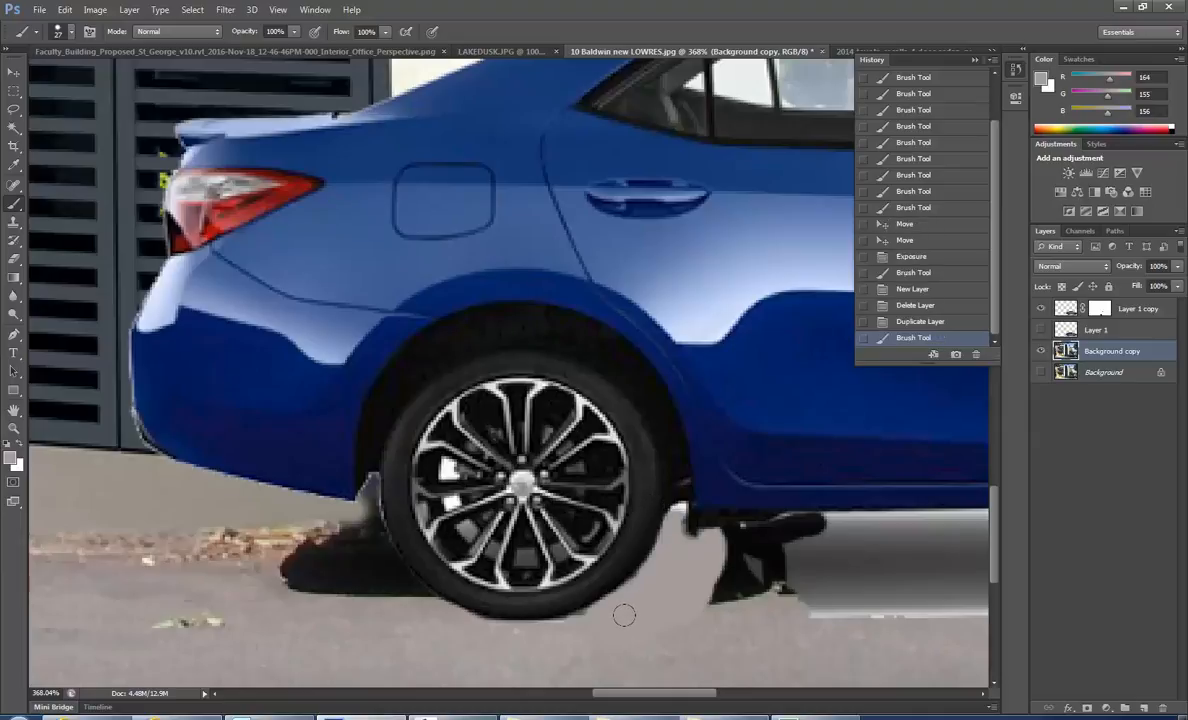
{"action": "key", "text": "ctrl+z"}
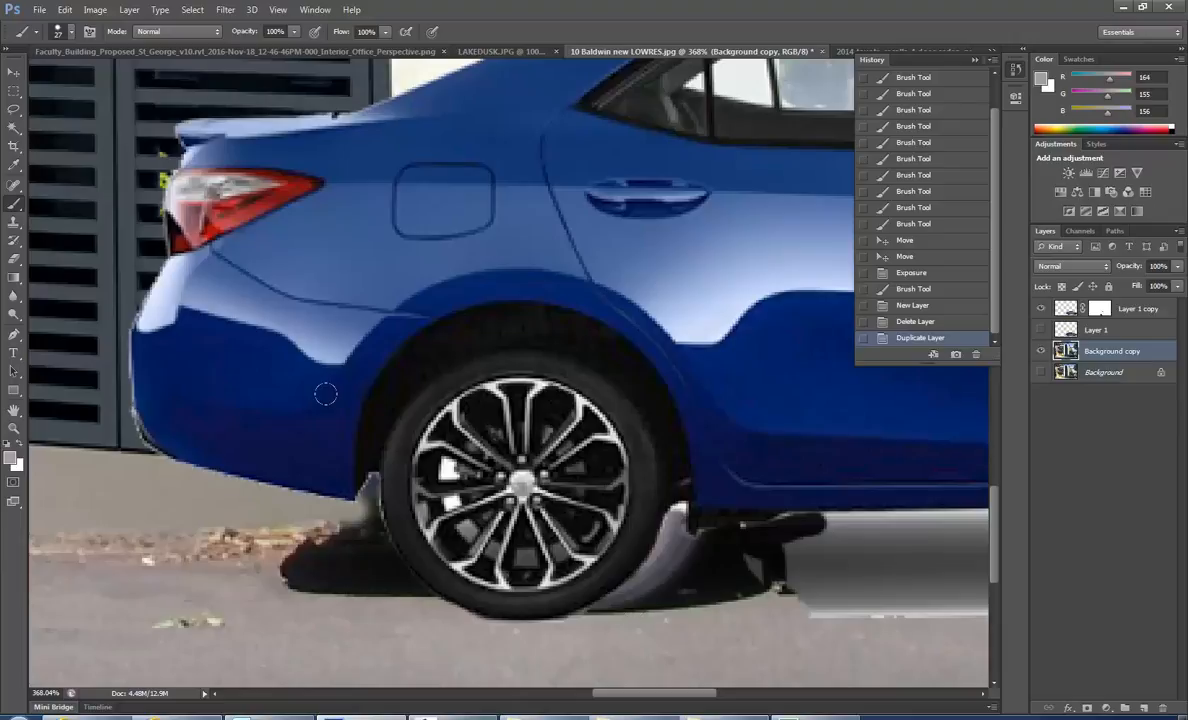
- Clone clean asphalt over the lower part of the old wheel's remains beside the sedan's rear wheel on the Background copy layer
{"action": "left_click", "coordinate": [13, 224]}
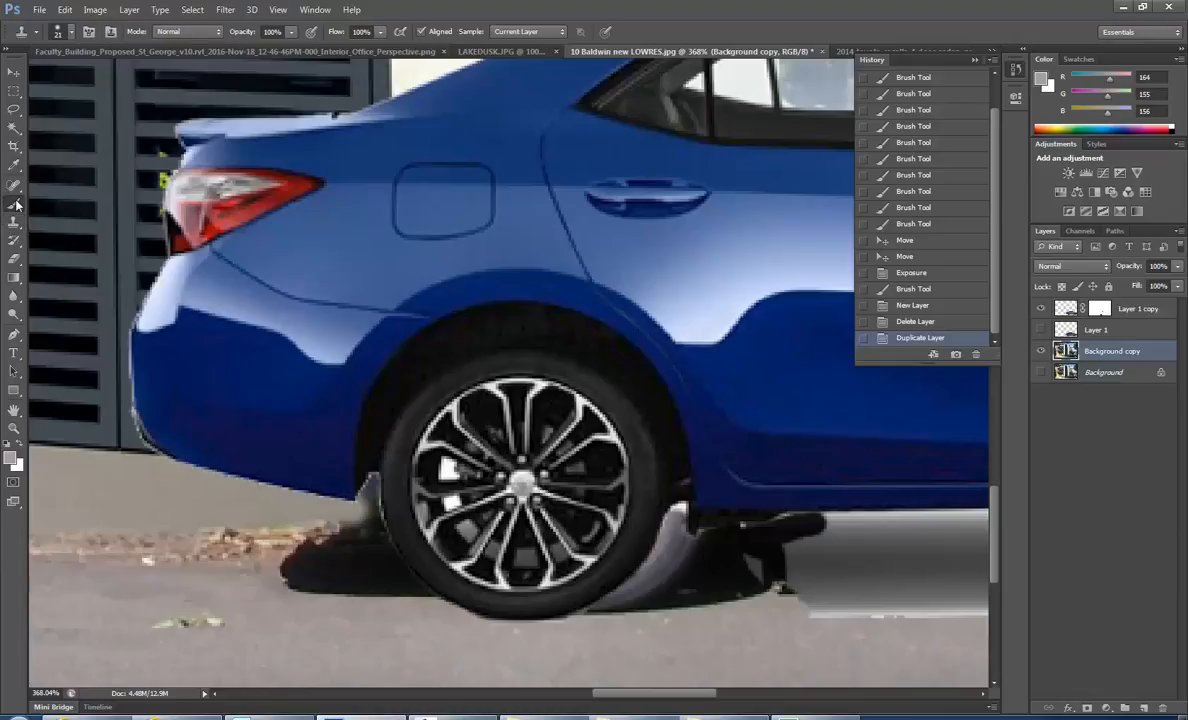
{"action": "left_click", "coordinate": [14, 204]}
{"action": "left_click", "coordinate": [17, 224]}
{"action": "scroll", "coordinate": [520, 488], "scroll_direction": "down", "scroll_amount": 1}
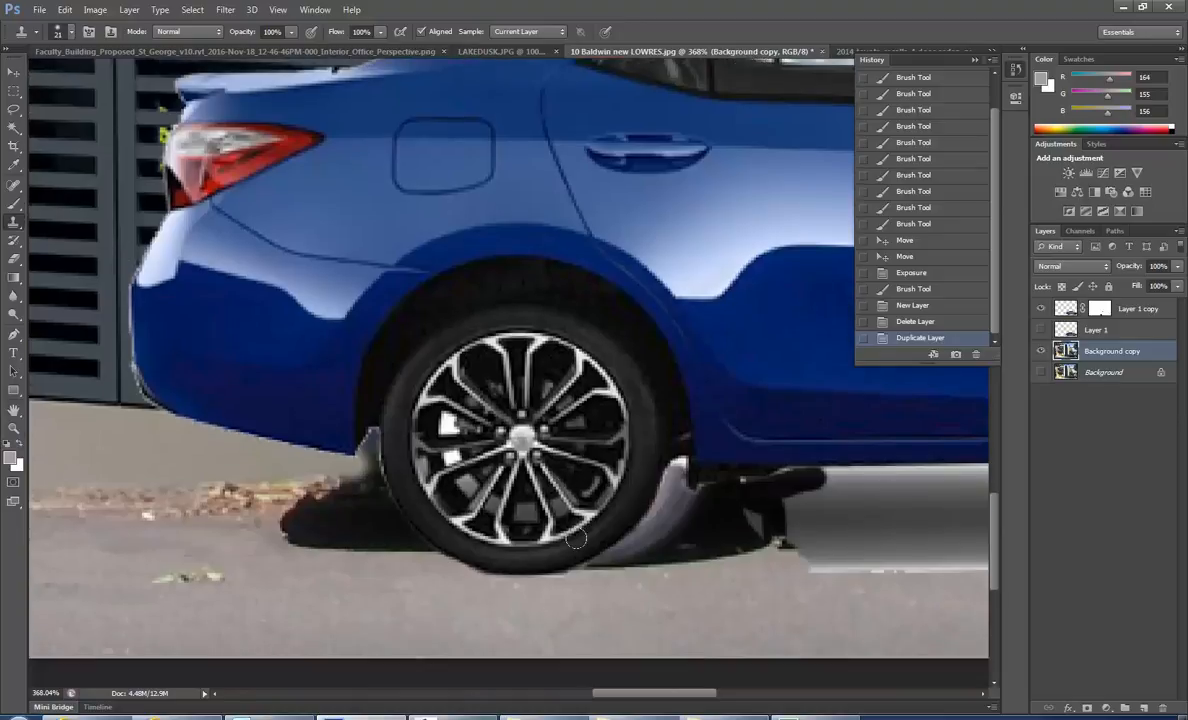
{"action": "left_click", "coordinate": [643, 622], "text": "alt"}
{"action": "mouse_move", "coordinate": [616, 563]}
{"action": "left_mouse_down"}
{"action": "mouse_move", "coordinate": [587, 567]}
{"action": "mouse_move", "coordinate": [600, 556]}
{"action": "mouse_move", "coordinate": [663, 560]}
{"action": "mouse_move", "coordinate": [581, 563]}
{"action": "mouse_move", "coordinate": [724, 562]}
{"action": "mouse_move", "coordinate": [670, 564]}
{"action": "mouse_move", "coordinate": [612, 517]}
{"action": "mouse_move", "coordinate": [670, 525]}
{"action": "mouse_move", "coordinate": [716, 509]}
{"action": "mouse_move", "coordinate": [703, 498]}
{"action": "mouse_move", "coordinate": [728, 548]}
{"action": "mouse_move", "coordinate": [654, 507]}
{"action": "left_mouse_up"}
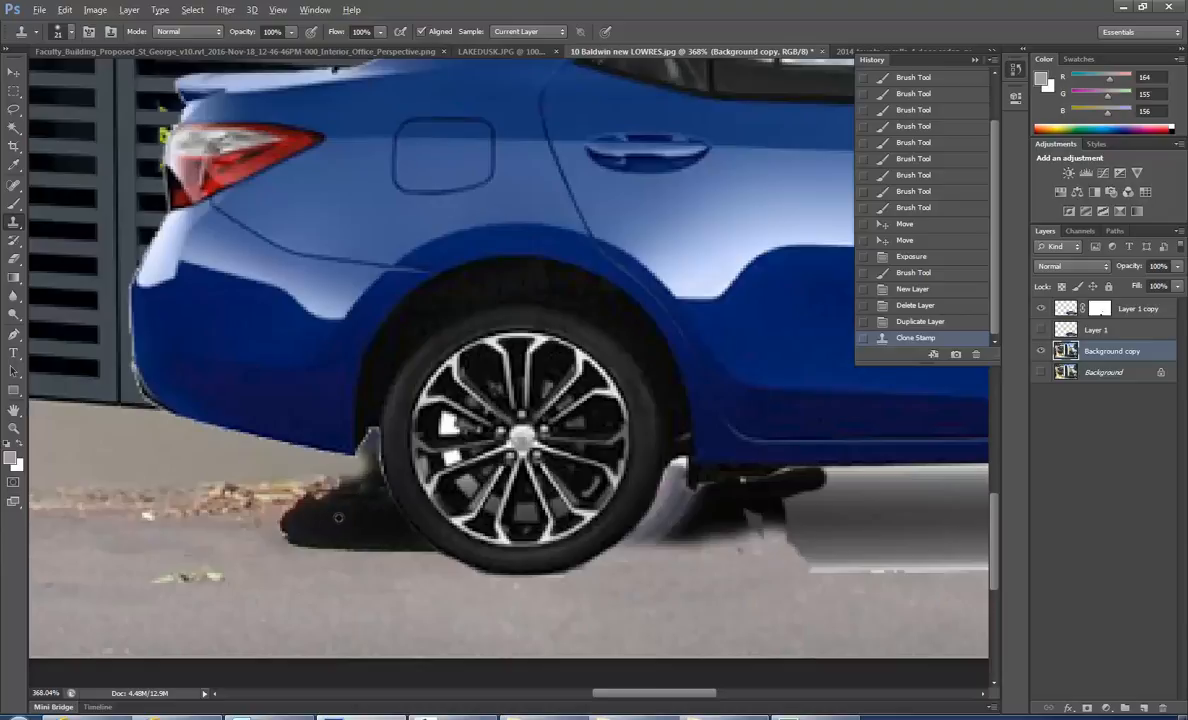
- Clone the dark ground shadow over the rest of the old wheel, and retouch the ground along the base of the rear tyre
{"action": "left_click", "coordinate": [338, 517], "text": "alt"}
{"action": "mouse_move", "coordinate": [632, 518]}
{"action": "left_mouse_down"}
{"action": "mouse_move", "coordinate": [722, 513]}
{"action": "mouse_move", "coordinate": [662, 455]}
{"action": "mouse_move", "coordinate": [695, 463]}
{"action": "mouse_move", "coordinate": [715, 500]}
{"action": "mouse_move", "coordinate": [745, 510]}
{"action": "mouse_move", "coordinate": [730, 462]}
{"action": "mouse_move", "coordinate": [645, 471]}
{"action": "left_mouse_up"}
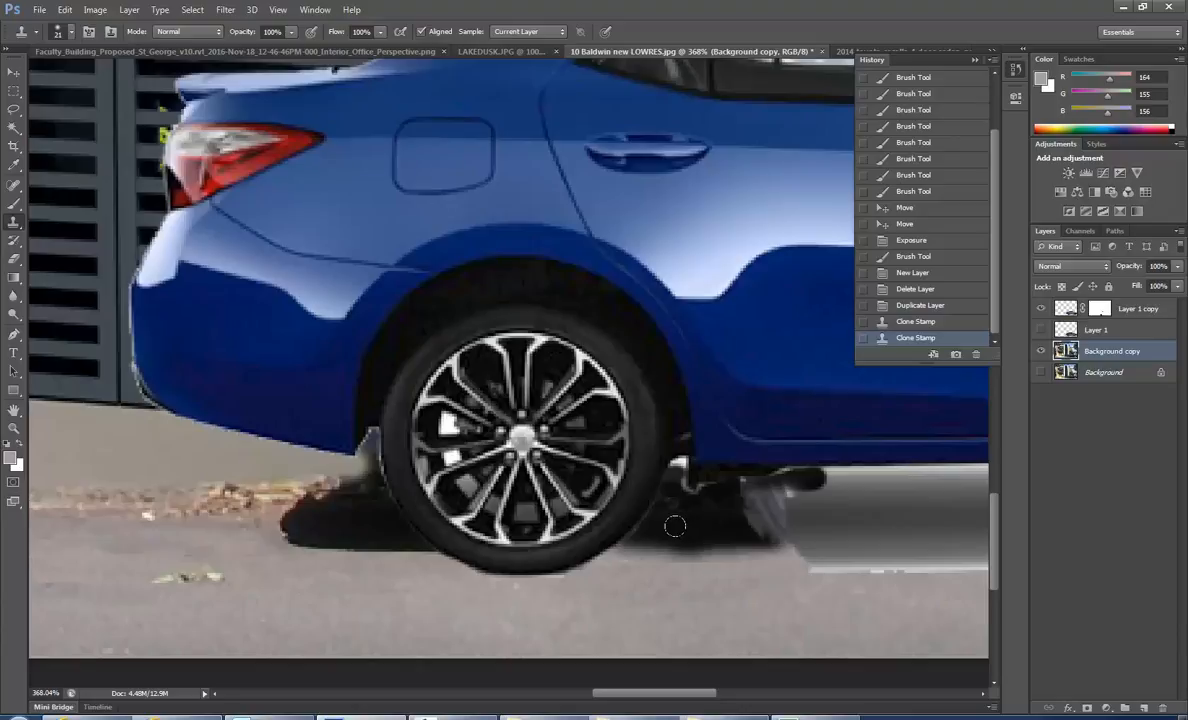
{"action": "scroll", "coordinate": [650, 532], "scroll_direction": "down", "scroll_amount": 5}
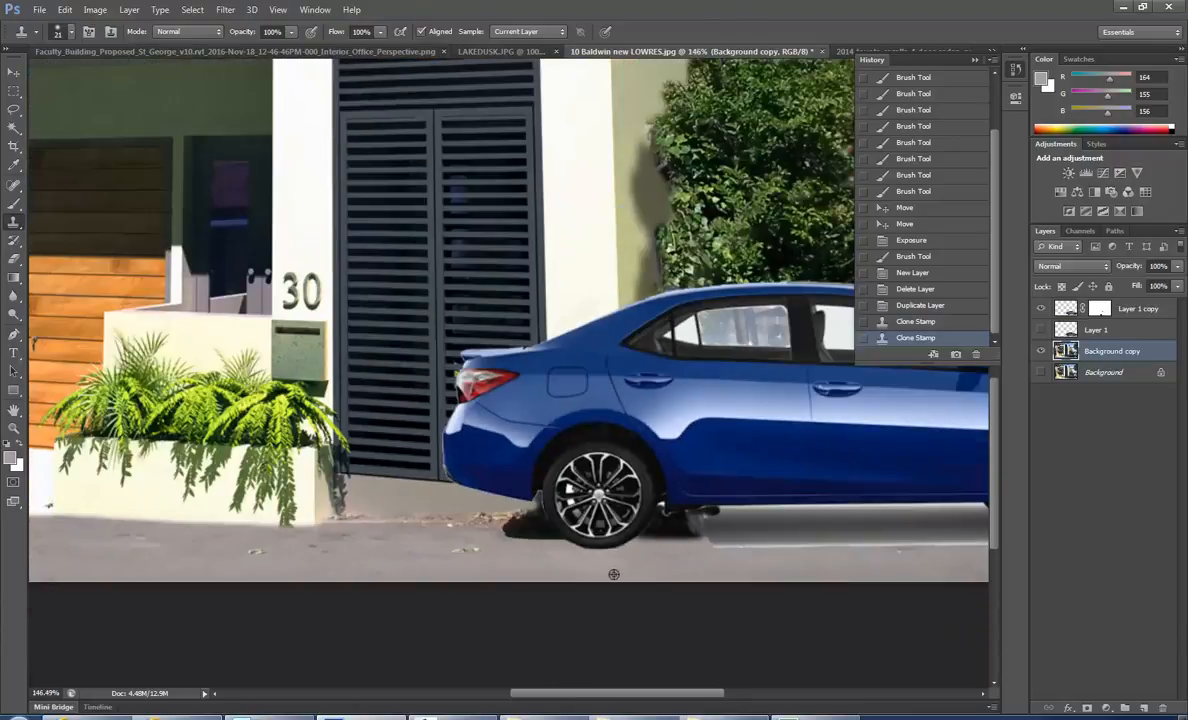
{"action": "scroll", "coordinate": [611, 577], "scroll_direction": "up", "scroll_amount": 5}
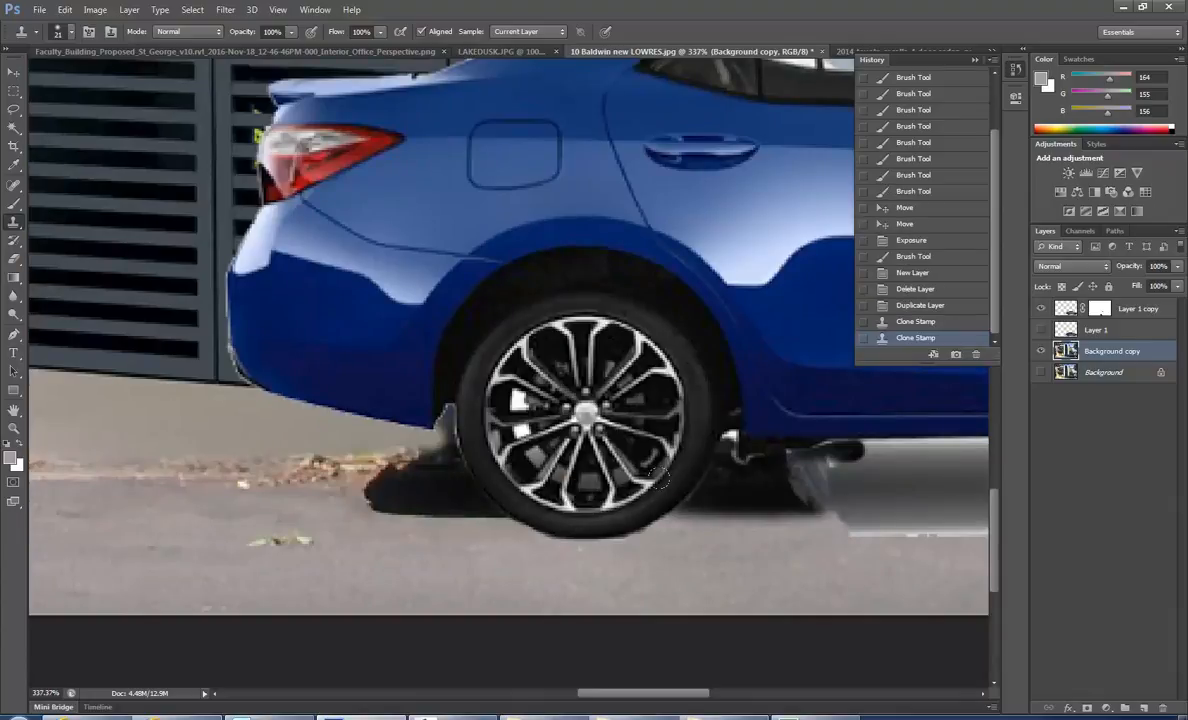
{"action": "left_click_drag", "start_coordinate": [580, 450], "coordinate": [601, 473]}
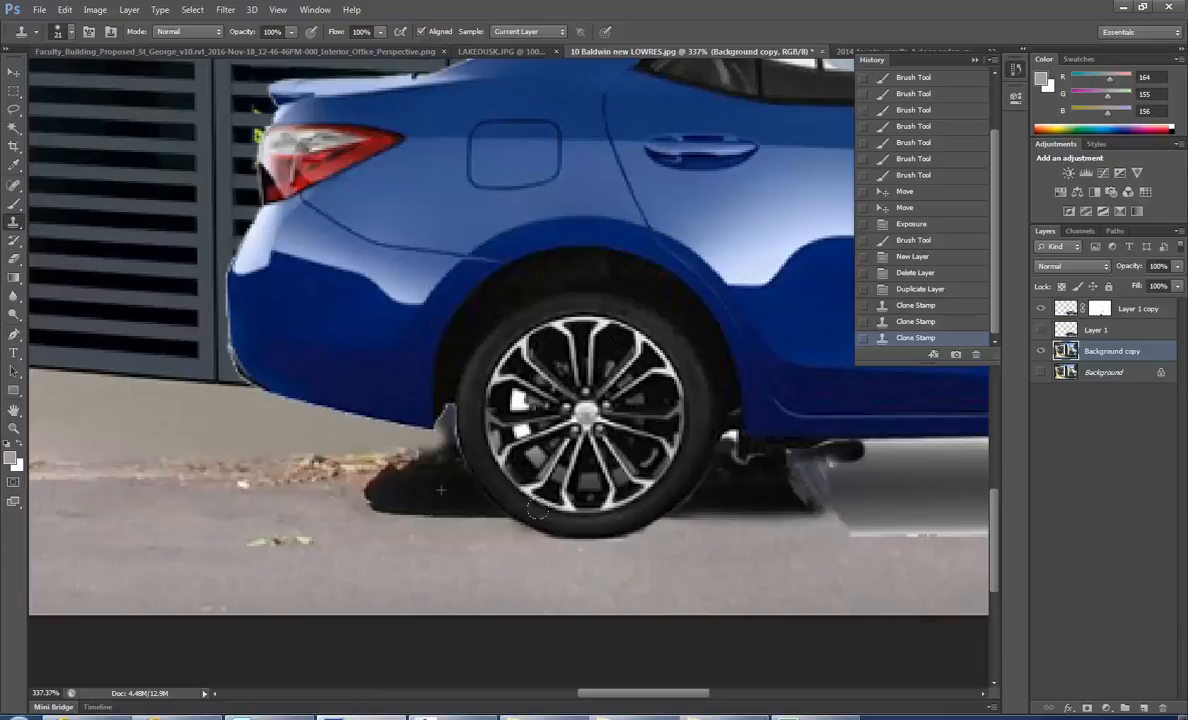
{"action": "mouse_move", "coordinate": [620, 516]}
{"action": "left_mouse_down"}
{"action": "mouse_move", "coordinate": [650, 524]}
{"action": "mouse_move", "coordinate": [643, 501]}
{"action": "mouse_move", "coordinate": [523, 512]}
{"action": "mouse_move", "coordinate": [495, 492]}
{"action": "mouse_move", "coordinate": [485, 501]}
{"action": "mouse_move", "coordinate": [518, 504]}
{"action": "left_mouse_up"}
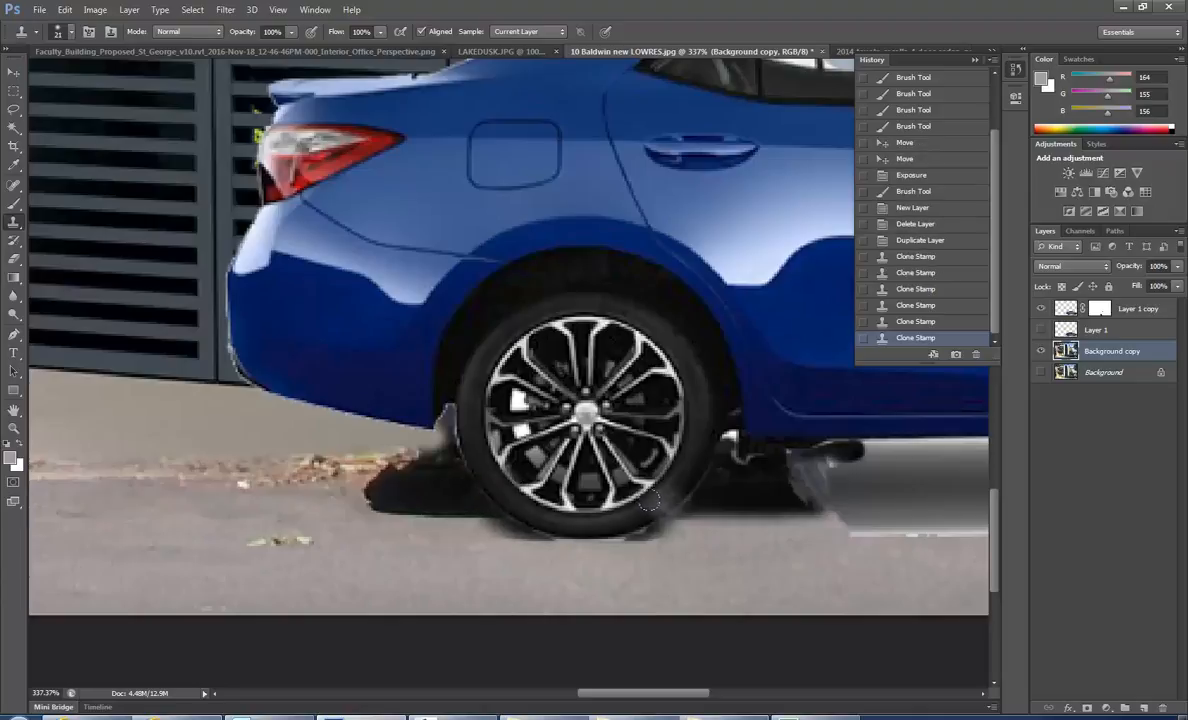
- Examine the retouched car against the building and hedge, and view the whole composite
{"action": "scroll", "coordinate": [465, 494], "scroll_direction": "down", "scroll_amount": 4}
{"action": "scroll", "coordinate": [465, 494], "scroll_direction": "down", "scroll_amount": 2}
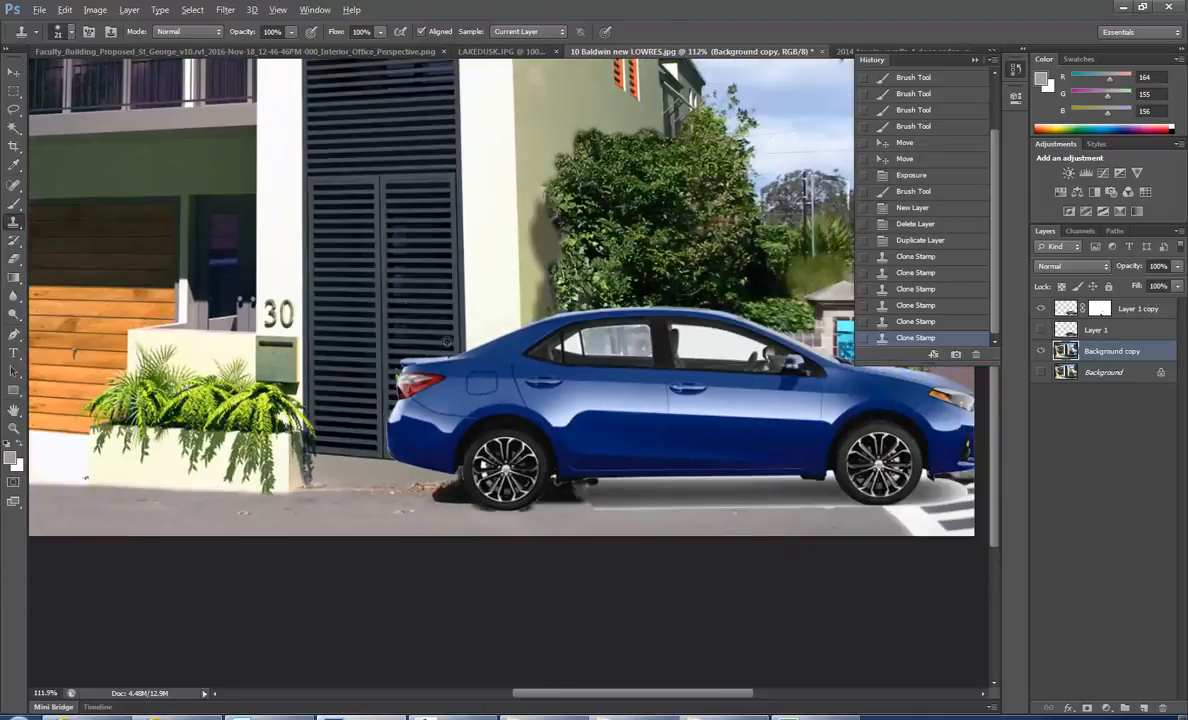
{"action": "scroll", "coordinate": [465, 494], "scroll_direction": "down", "scroll_amount": 3}
{"action": "scroll", "coordinate": [638, 410], "scroll_direction": "up", "scroll_amount": 5}
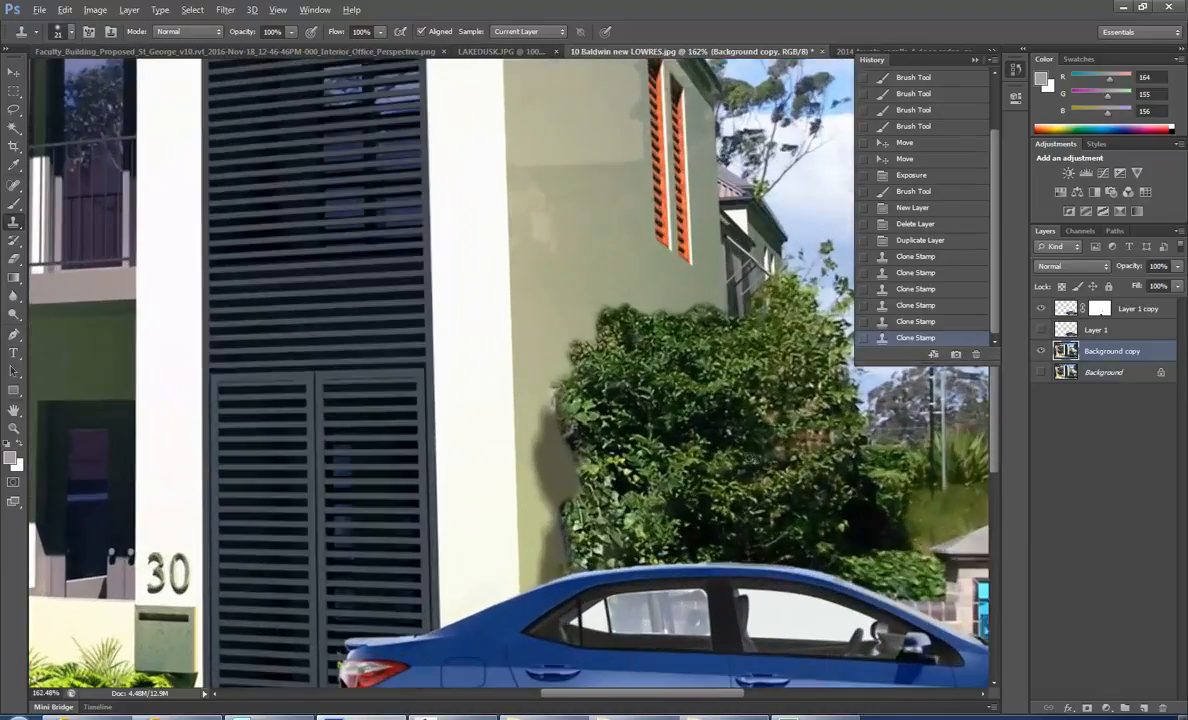
{"action": "scroll", "coordinate": [564, 384], "scroll_direction": "down", "scroll_amount": 2}
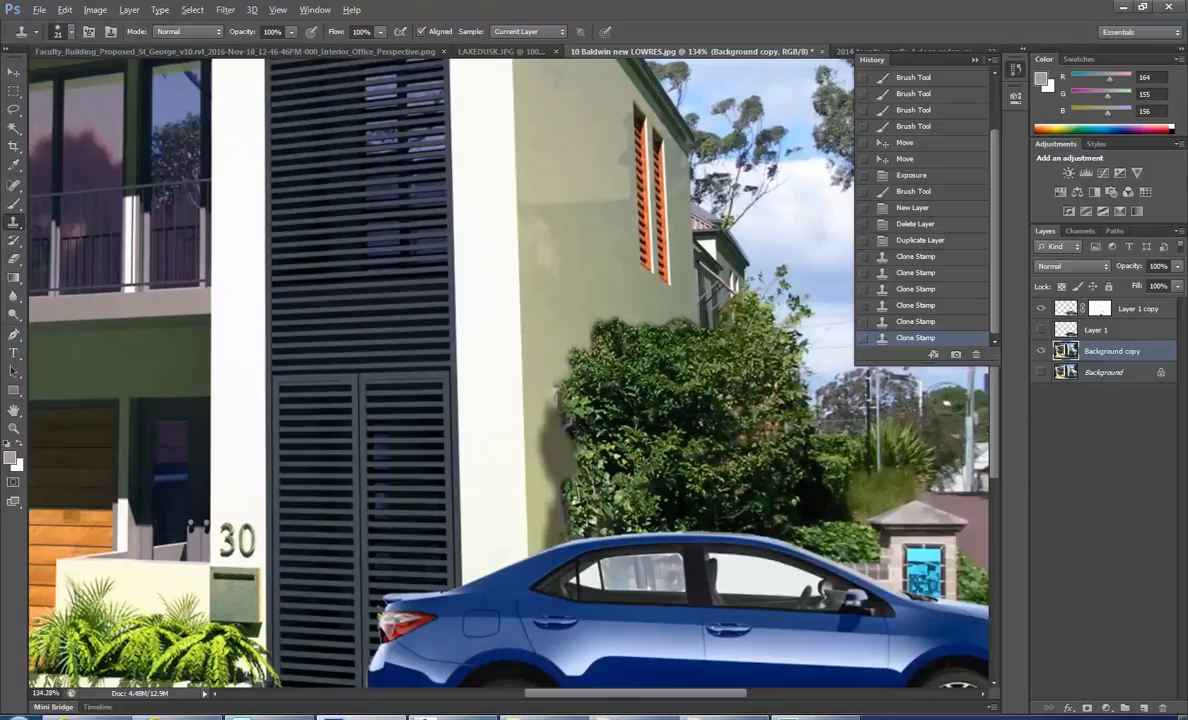
{"action": "left_click", "coordinate": [695, 387], "text": "alt"}
{"action": "key", "text": "ctrl+0"}
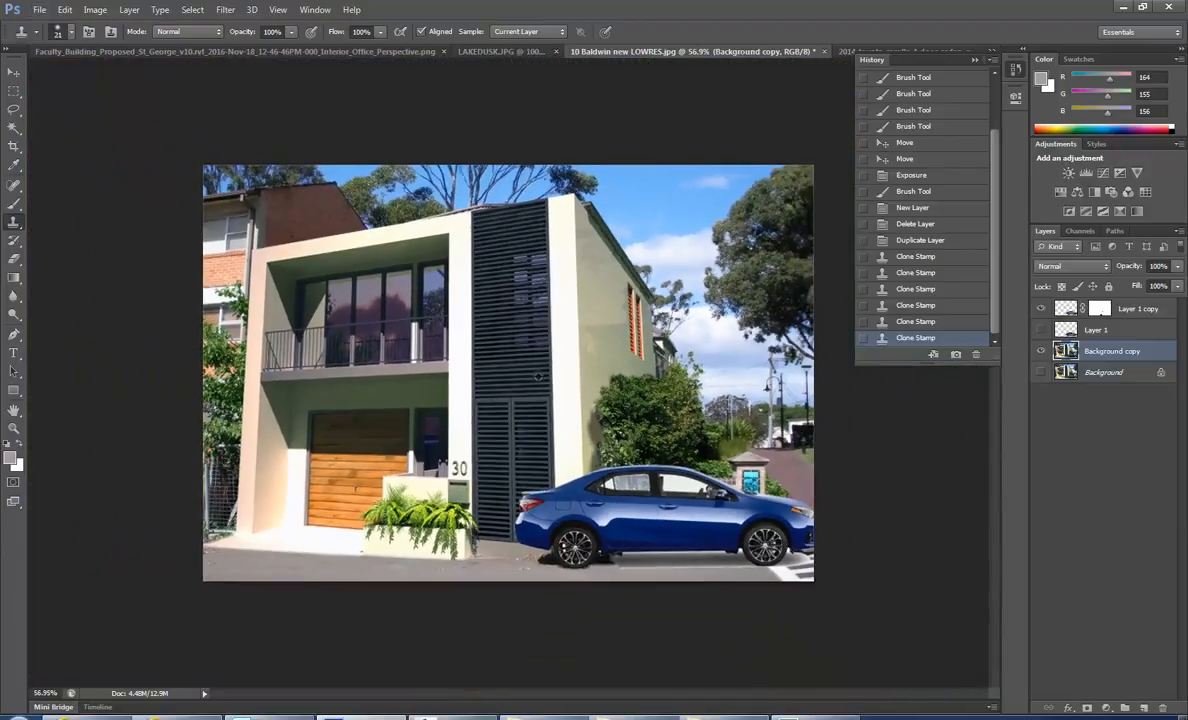
{"action": "scroll", "coordinate": [700, 355], "scroll_direction": "up", "scroll_amount": 1}
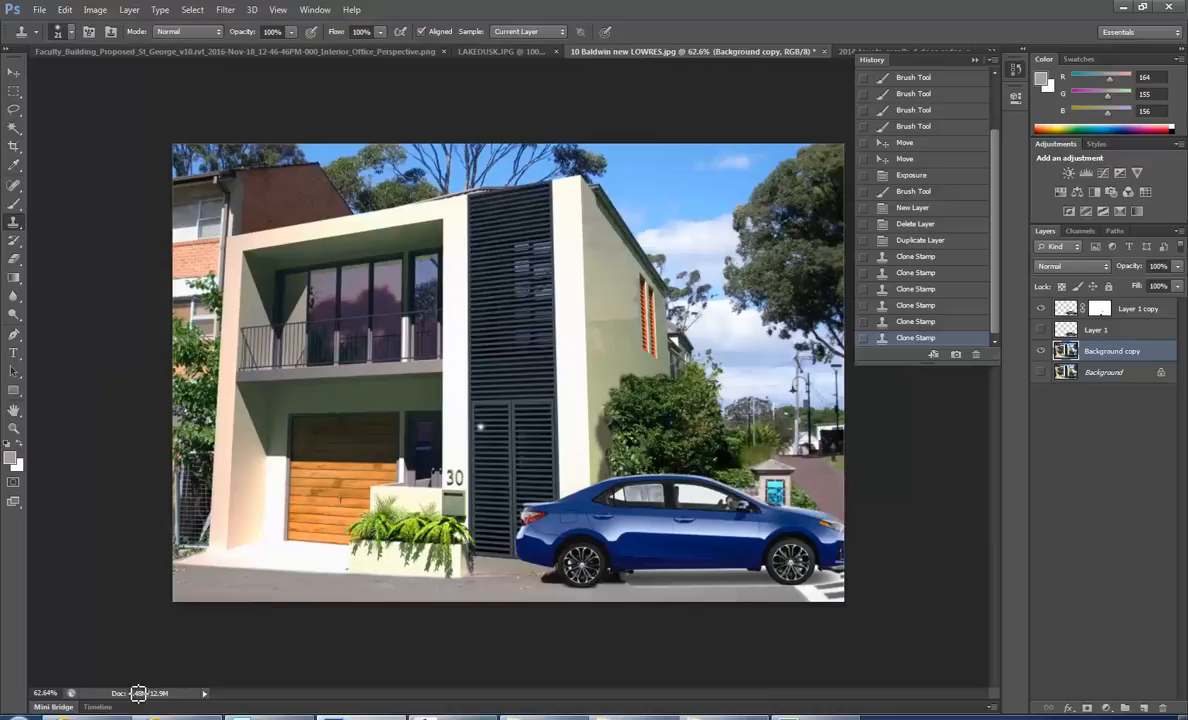
{"action": "left_click", "coordinate": [82, 717]}
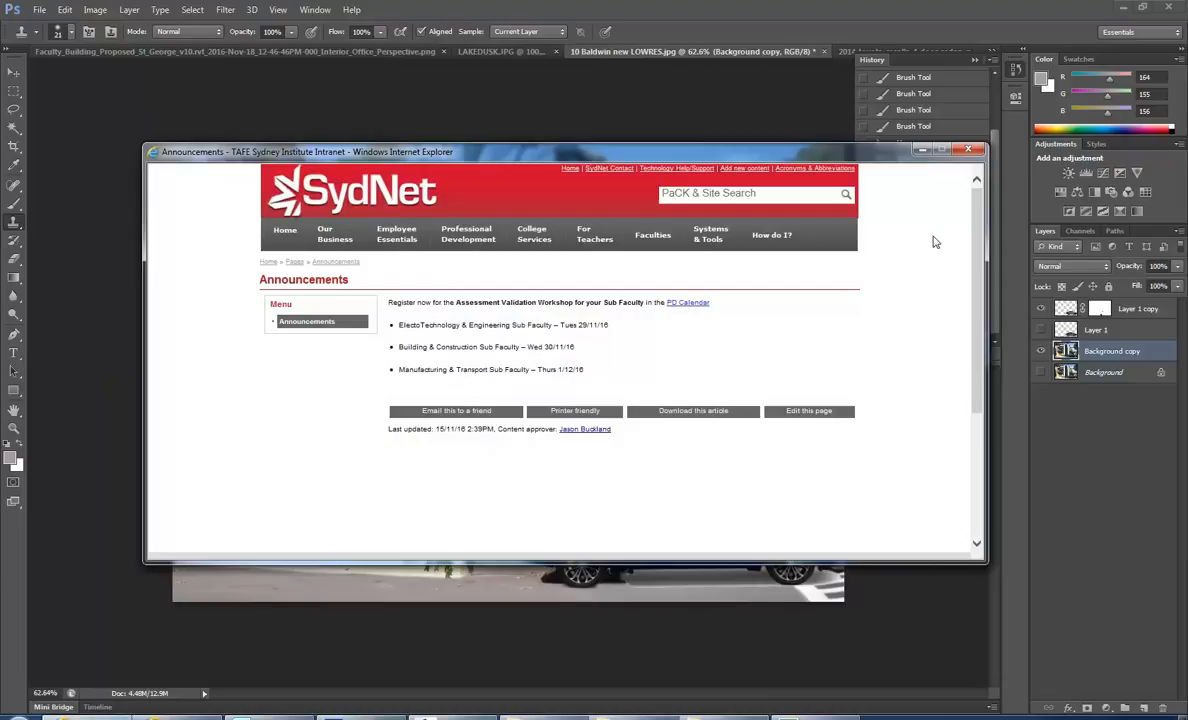
{"action": "left_click", "coordinate": [922, 149]}
{"action": "left_click", "coordinate": [150, 717]}
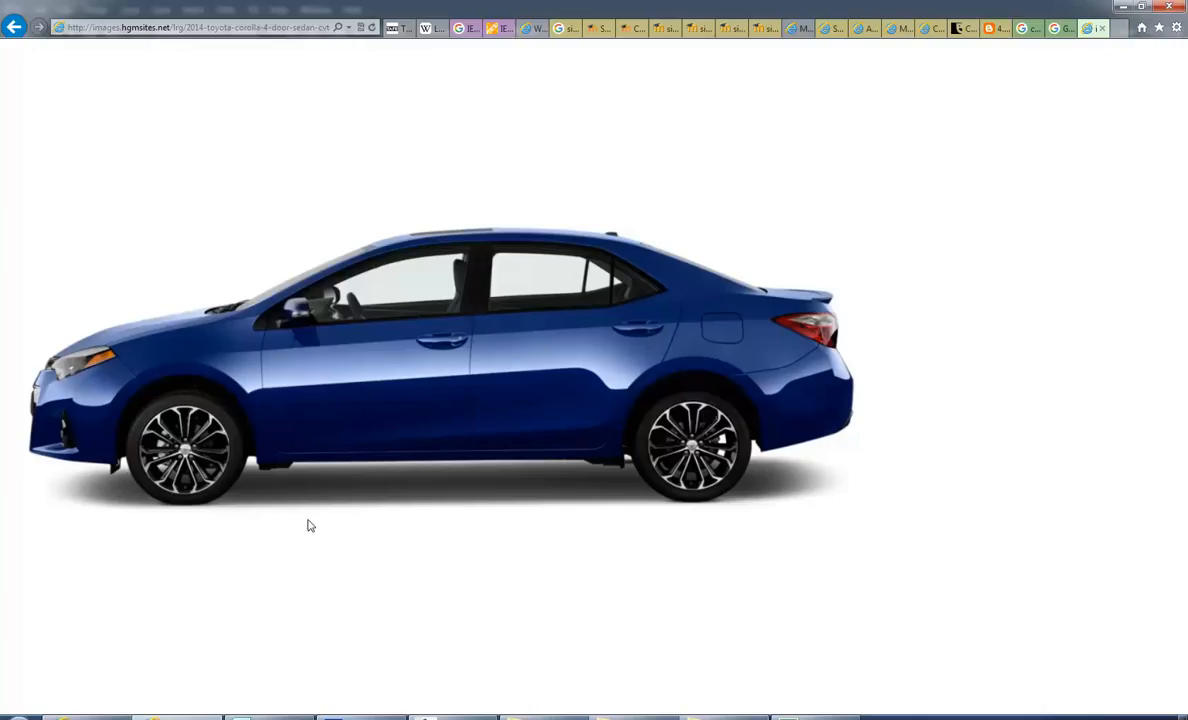
{"action": "left_click", "coordinate": [1058, 28]}
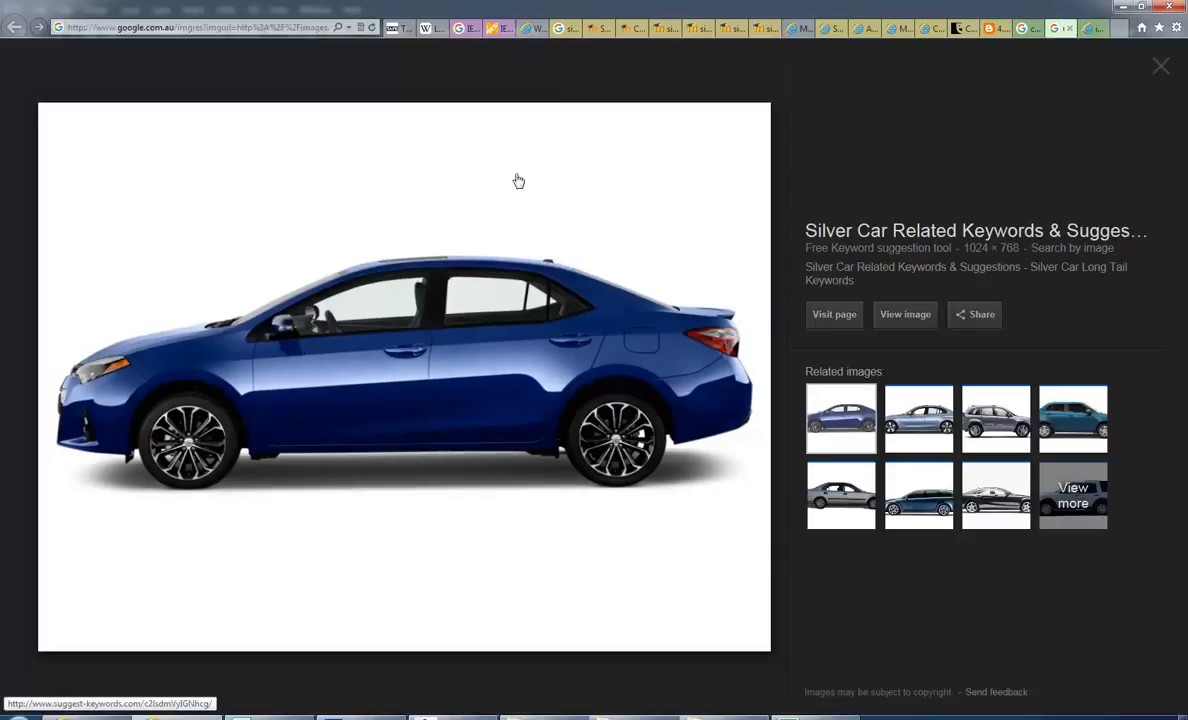
{"action": "left_click", "coordinate": [186, 30]}
{"action": "type", "text": "www.colourcaddy.co"}
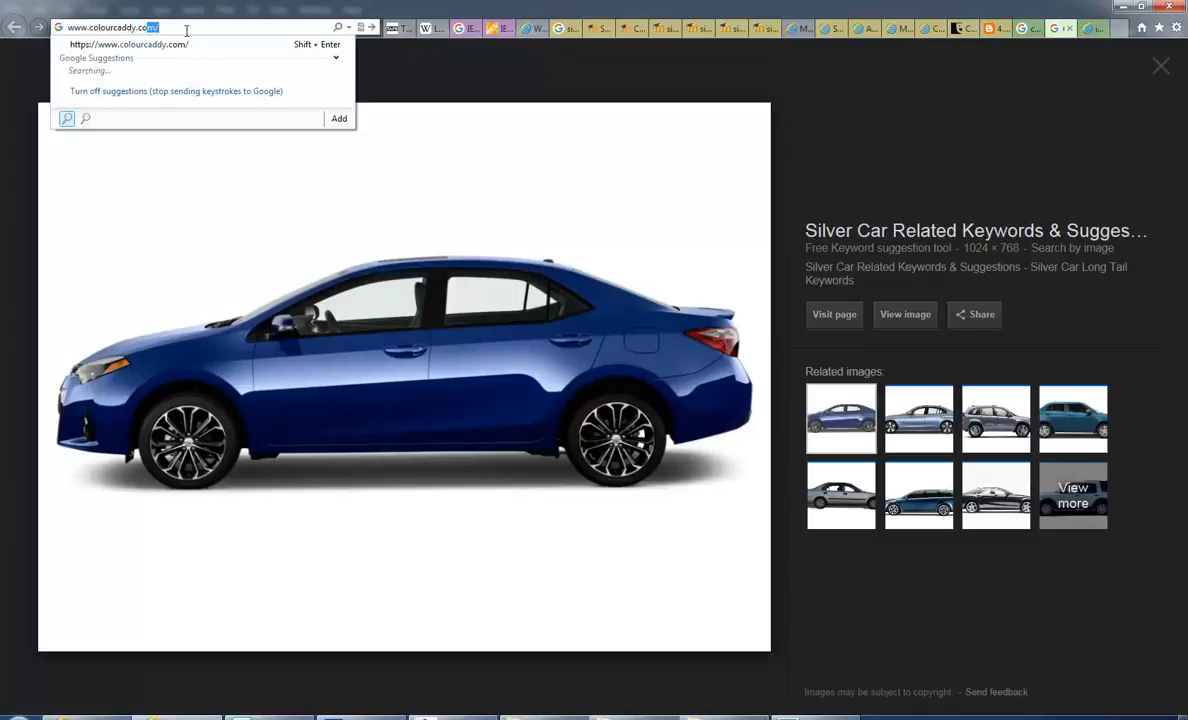
{"action": "key", "text": "Return"}
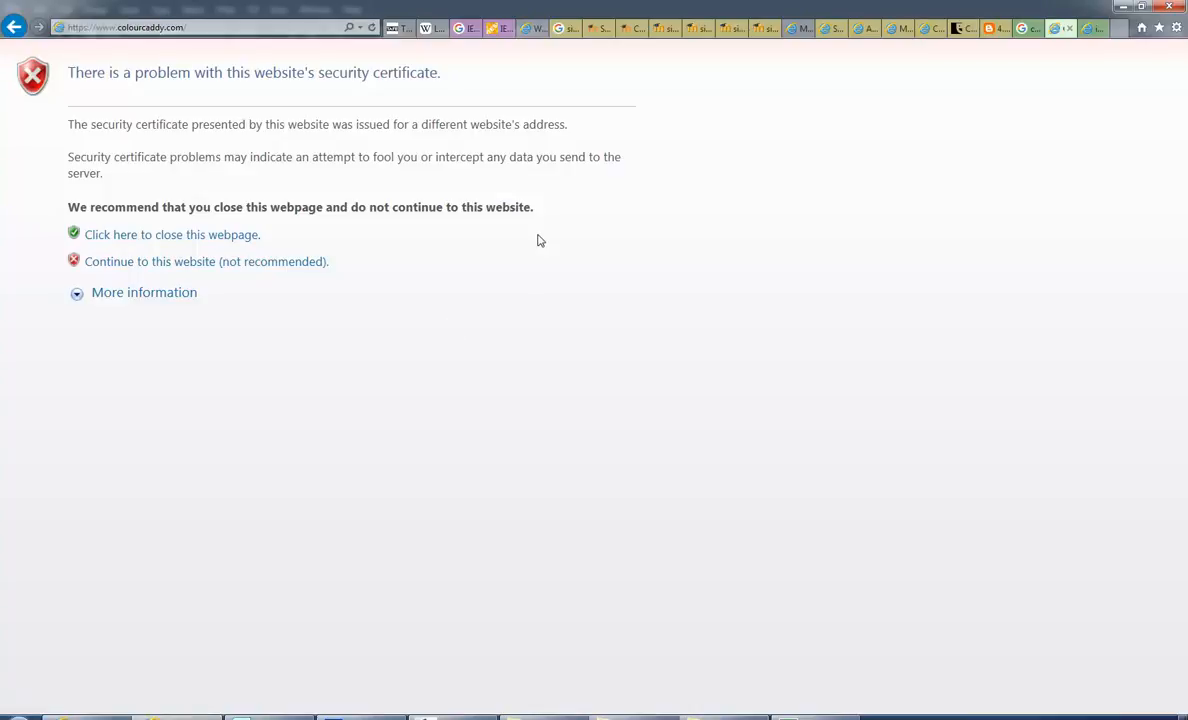
{"action": "left_click", "coordinate": [157, 263]}
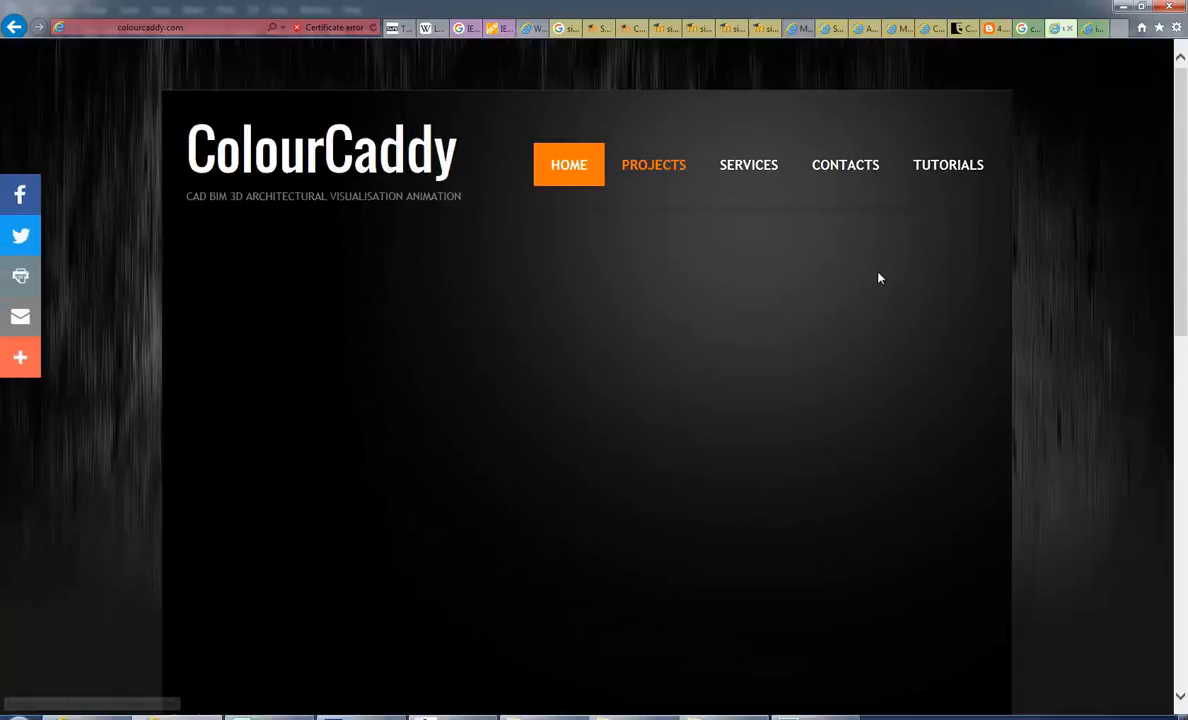
- Open the website's Projects page and look through its residential, commercial and other project images
{"action": "left_click", "coordinate": [656, 172]}
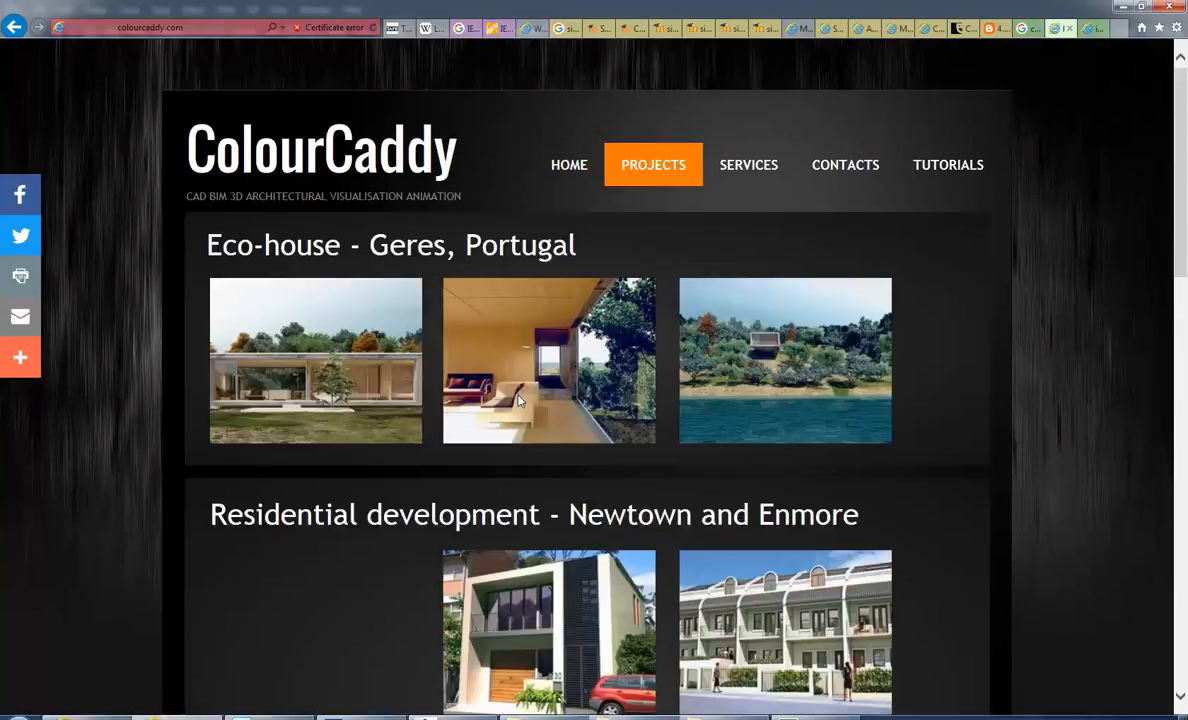
{"action": "scroll", "coordinate": [519, 400], "scroll_direction": "down", "scroll_amount": 3}
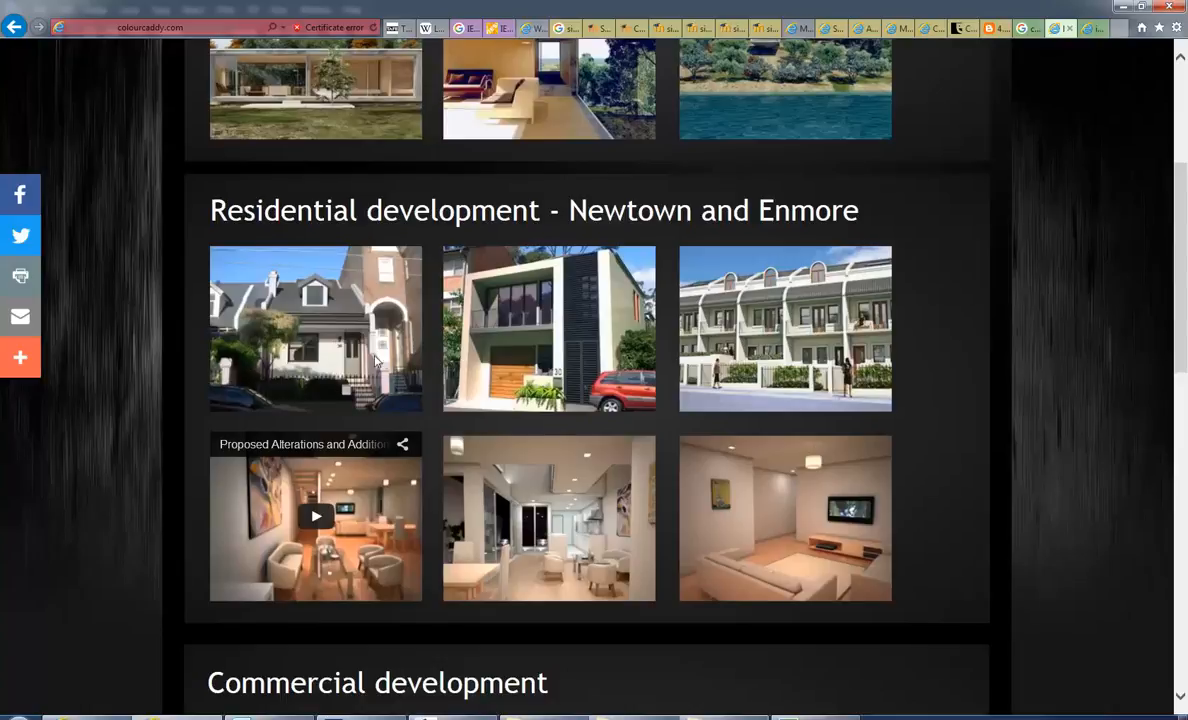
{"action": "scroll", "coordinate": [263, 374], "scroll_direction": "down", "scroll_amount": 2}
{"action": "scroll", "coordinate": [410, 260], "scroll_direction": "up", "scroll_amount": 2}
{"action": "scroll", "coordinate": [565, 347], "scroll_direction": "down", "scroll_amount": 7}
{"action": "scroll", "coordinate": [557, 361], "scroll_direction": "down", "scroll_amount": 3}
{"action": "scroll", "coordinate": [343, 418], "scroll_direction": "up", "scroll_amount": 5}
{"action": "scroll", "coordinate": [343, 418], "scroll_direction": "up", "scroll_amount": 6}
{"action": "scroll", "coordinate": [346, 418], "scroll_direction": "down", "scroll_amount": 3}
{"action": "scroll", "coordinate": [760, 405], "scroll_direction": "up", "scroll_amount": 3}
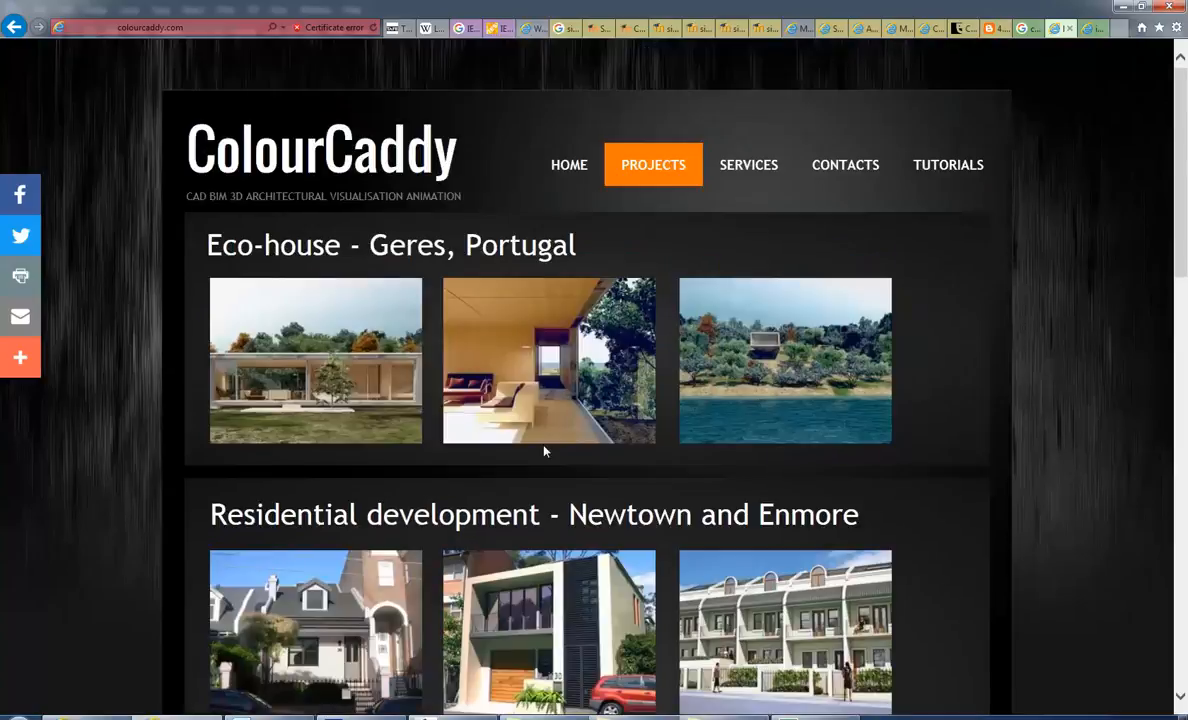
{"action": "scroll", "coordinate": [544, 452], "scroll_direction": "down", "scroll_amount": 9}
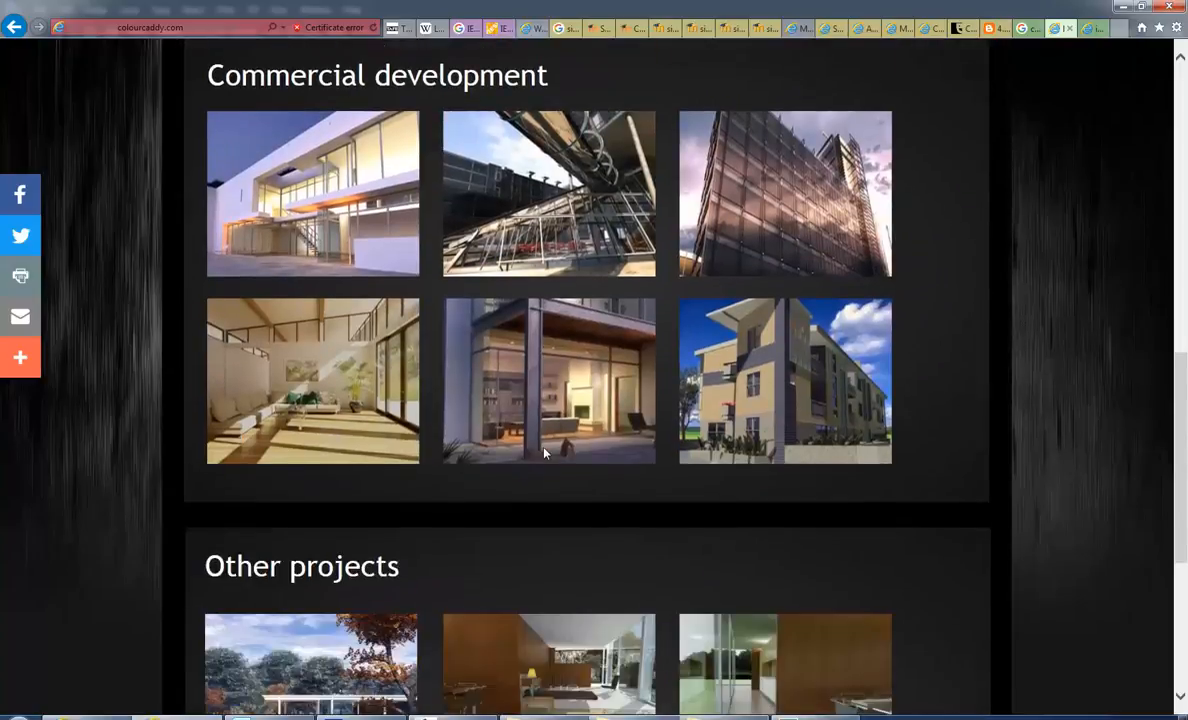
{"action": "scroll", "coordinate": [544, 452], "scroll_direction": "up", "scroll_amount": 2}
{"action": "scroll", "coordinate": [544, 452], "scroll_direction": "down", "scroll_amount": 4}
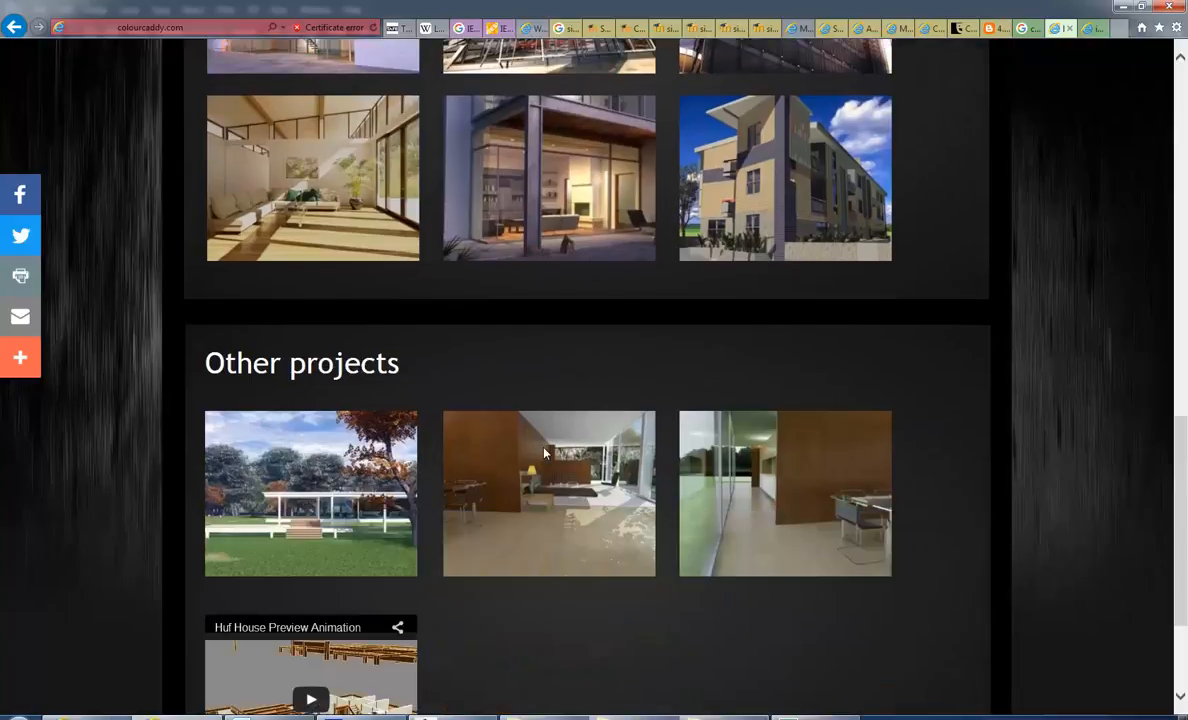
{"action": "scroll", "coordinate": [544, 453], "scroll_direction": "up", "scroll_amount": 1}
{"action": "scroll", "coordinate": [544, 453], "scroll_direction": "down", "scroll_amount": 1}
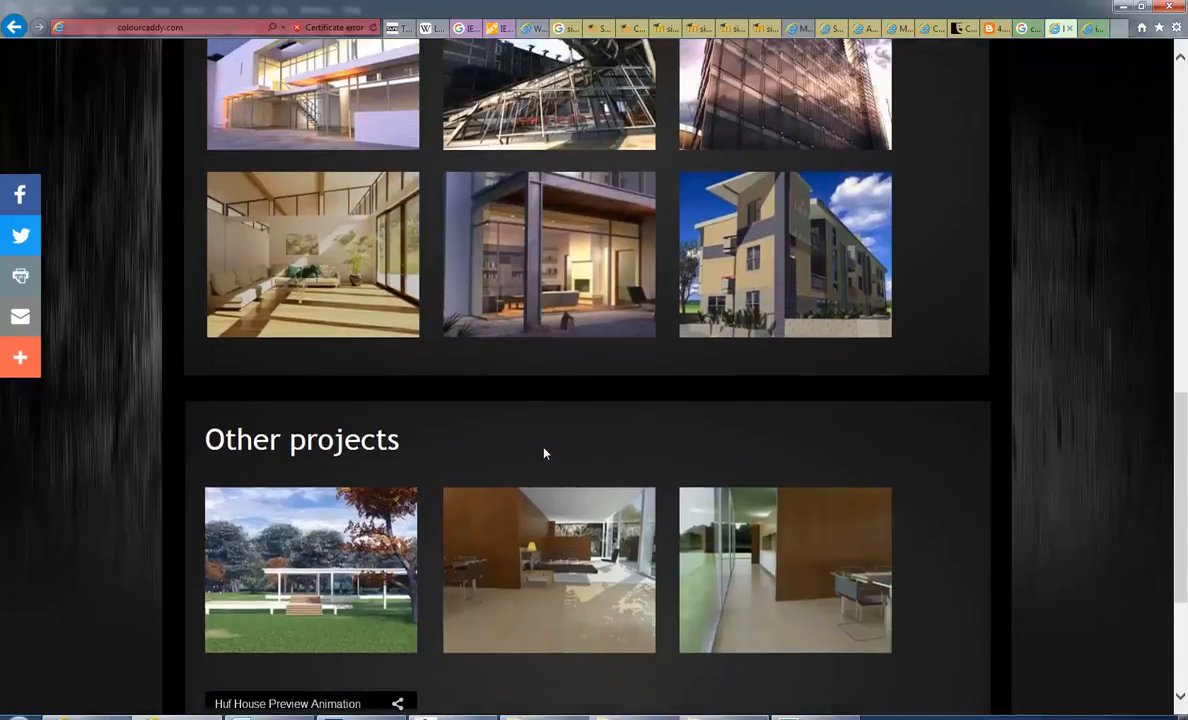
{"action": "scroll", "coordinate": [544, 453], "scroll_direction": "down", "scroll_amount": 2}
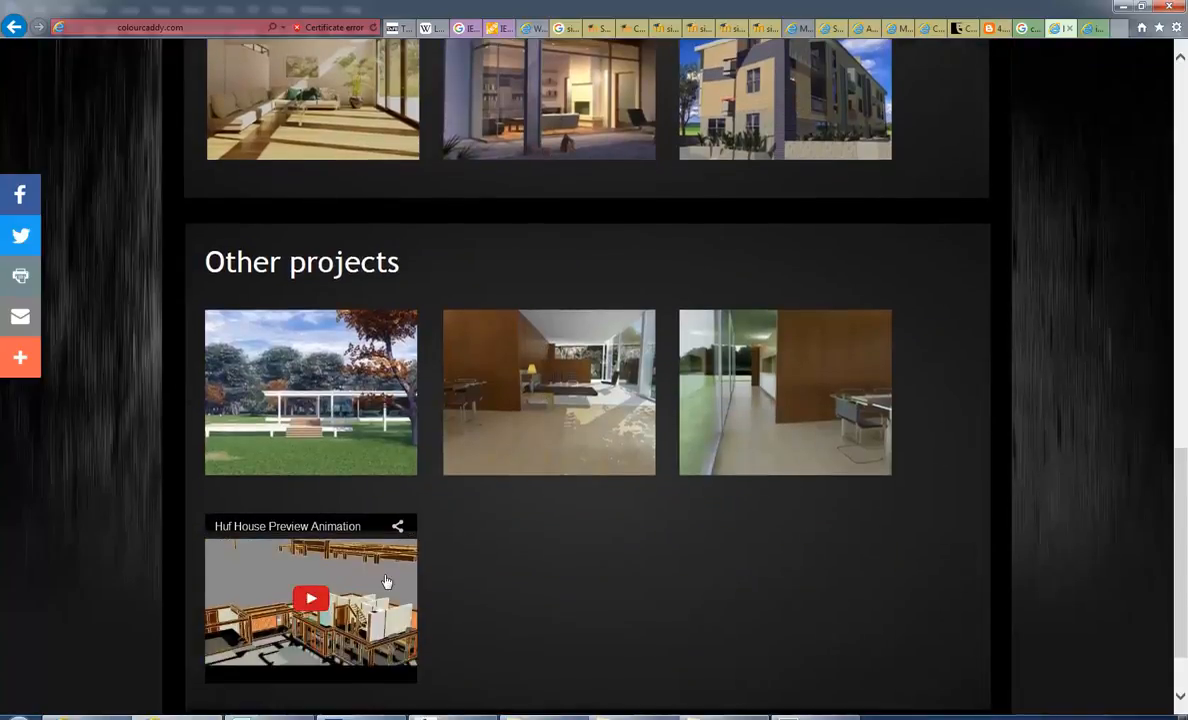
- Switch back to Photoshop and look over the available image adjustments without applying any
{"action": "left_click", "coordinate": [388, 717]}
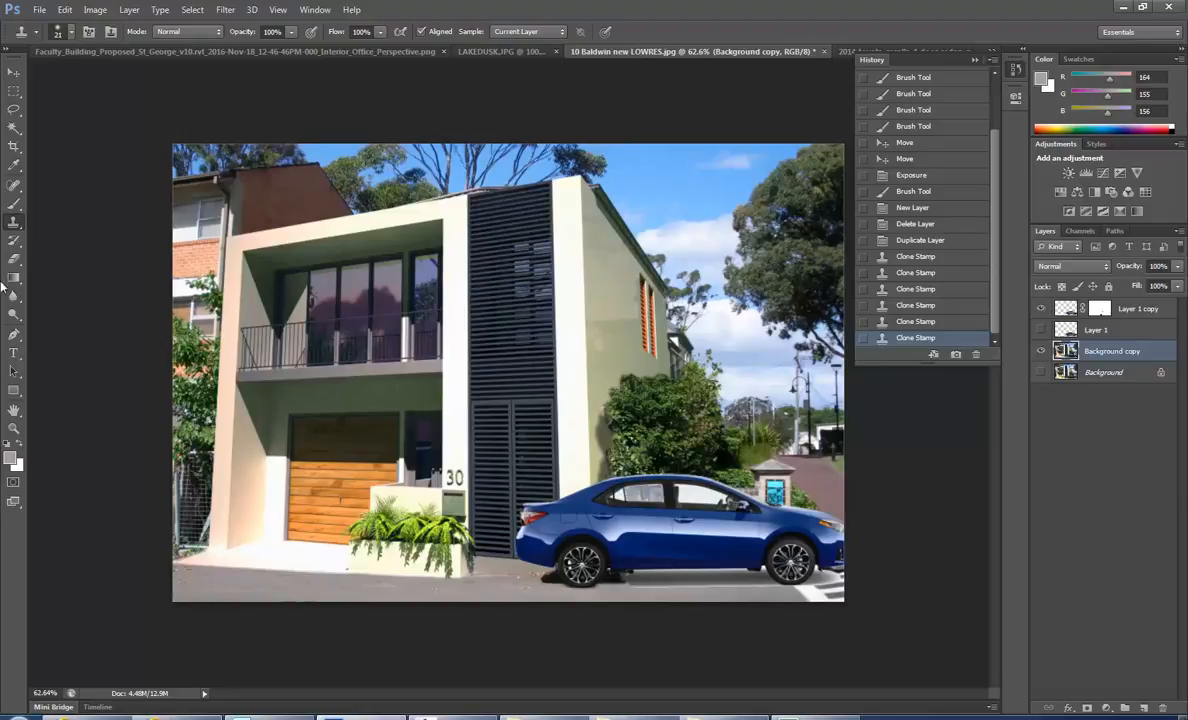
{"action": "left_click", "coordinate": [95, 10]}
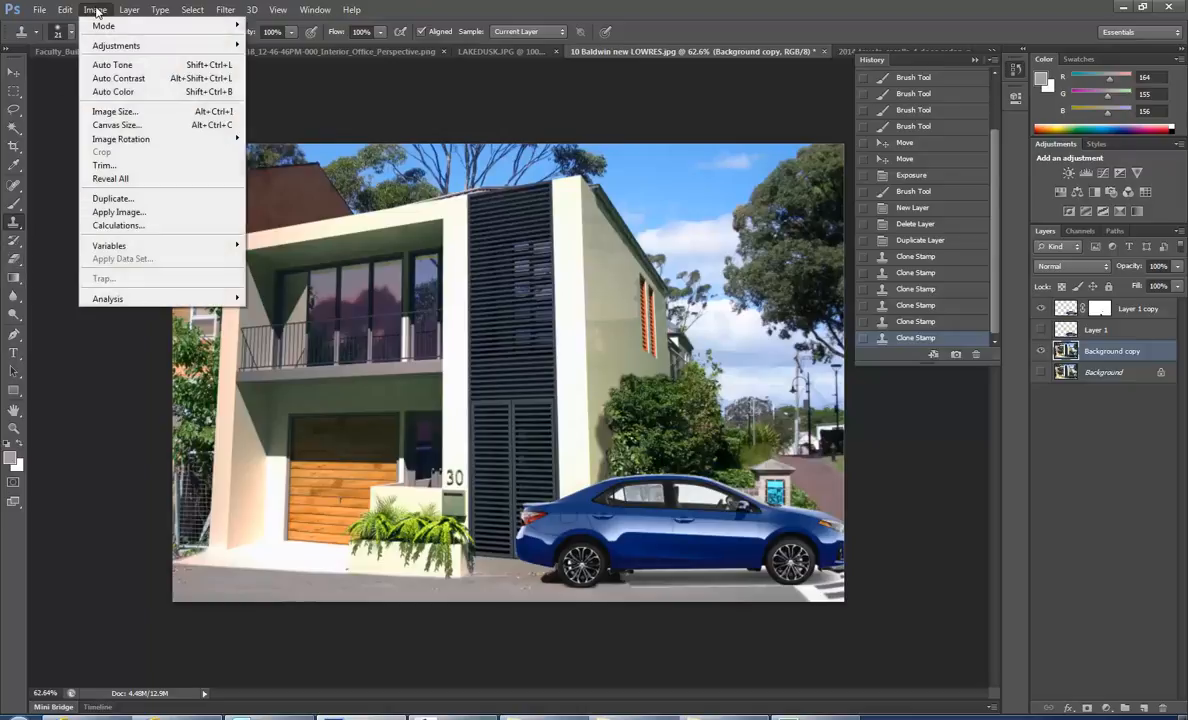
{"action": "mouse_move", "coordinate": [110, 48]}
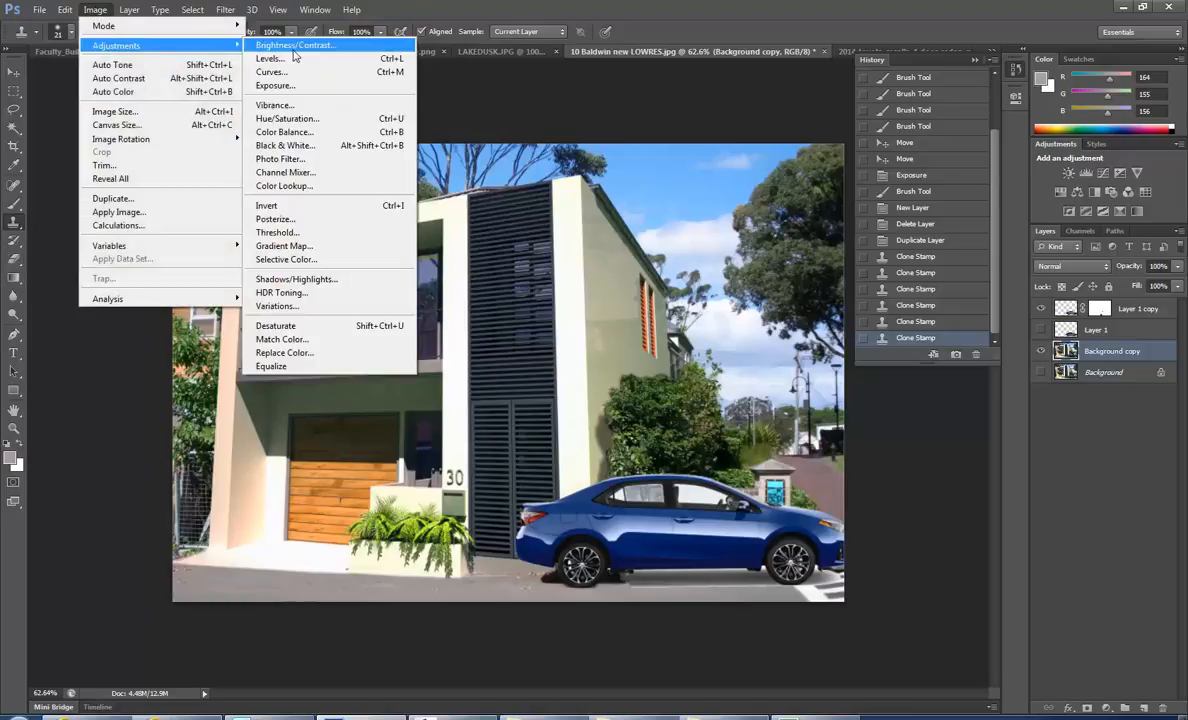
{"action": "left_click", "coordinate": [95, 10]}
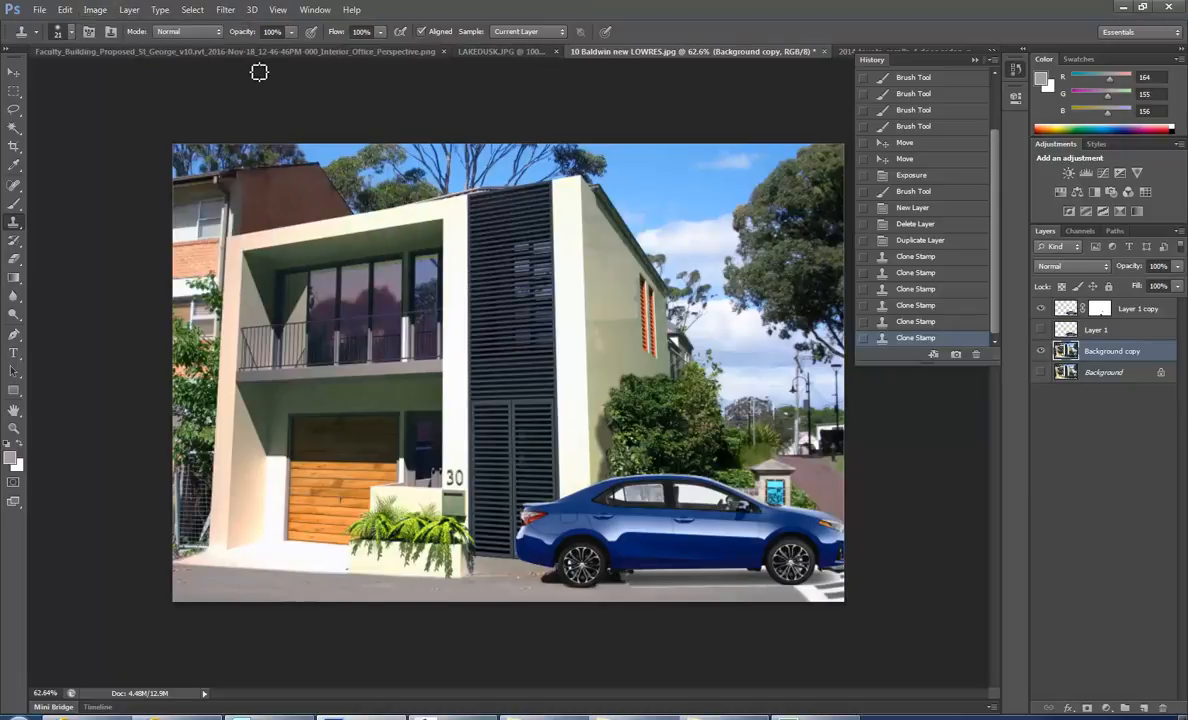
- Collapse the document history, and view the Toyota Corolla cut-out and the cafe.tif document
{"action": "left_click", "coordinate": [975, 60]}
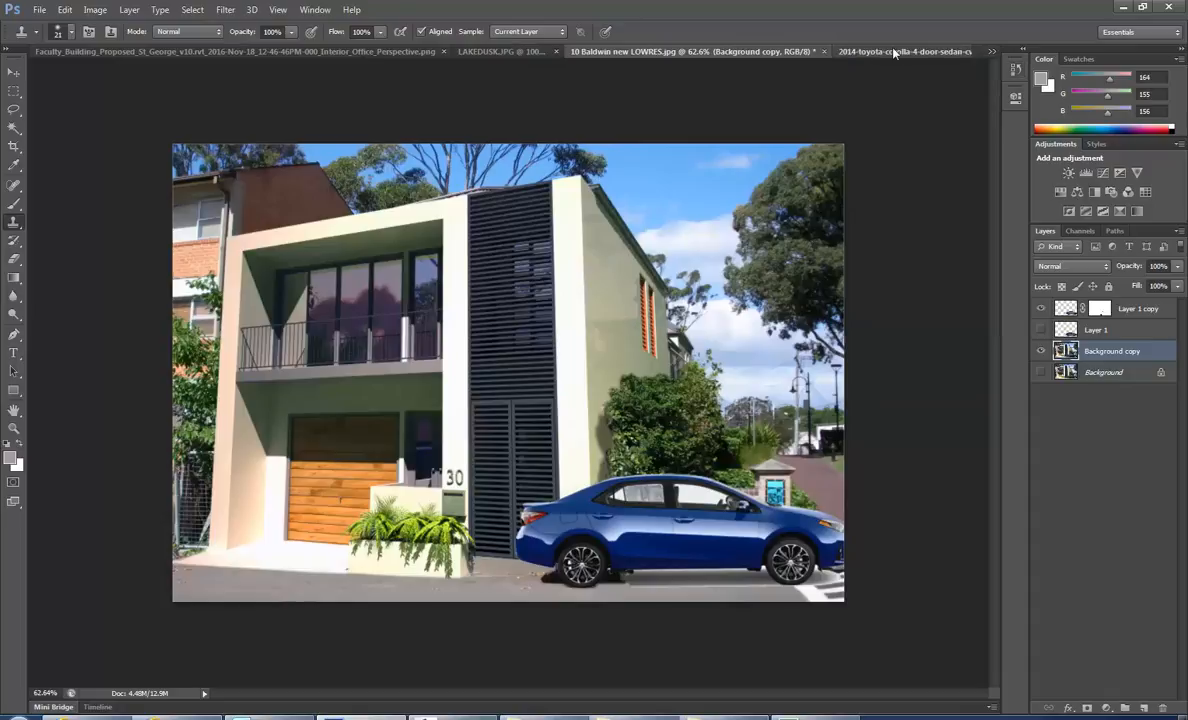
{"action": "left_click", "coordinate": [900, 51]}
{"action": "left_click", "coordinate": [991, 51]}
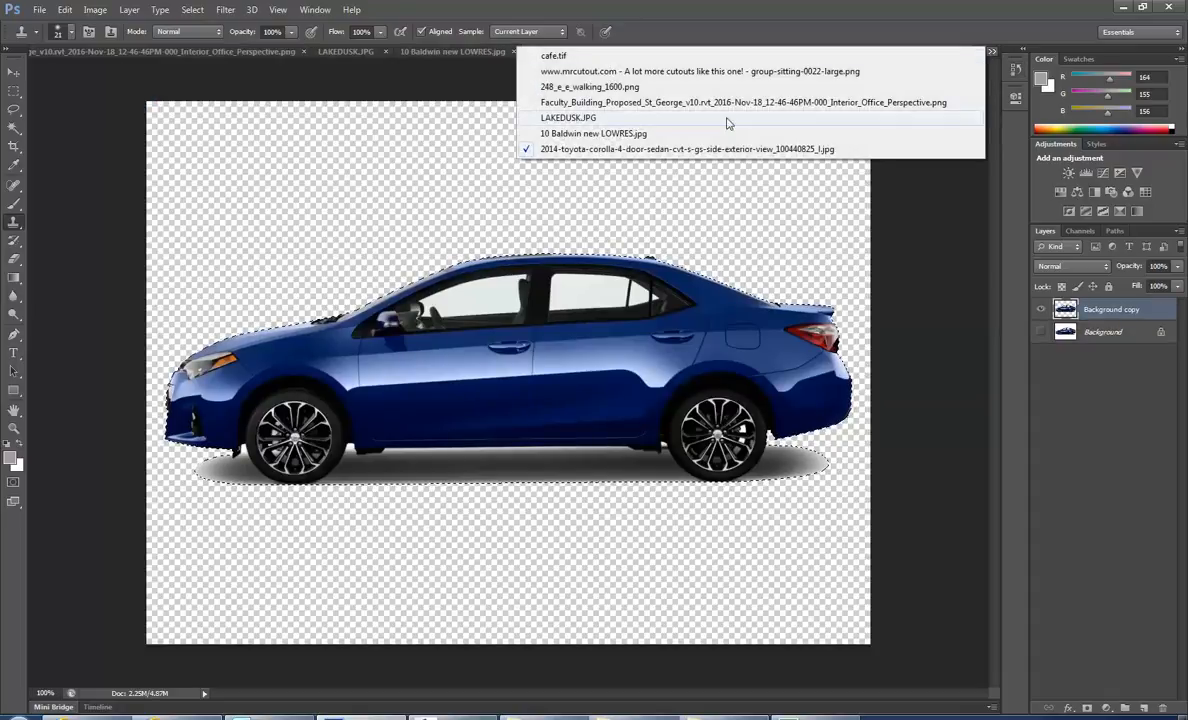
{"action": "left_click", "coordinate": [583, 55]}
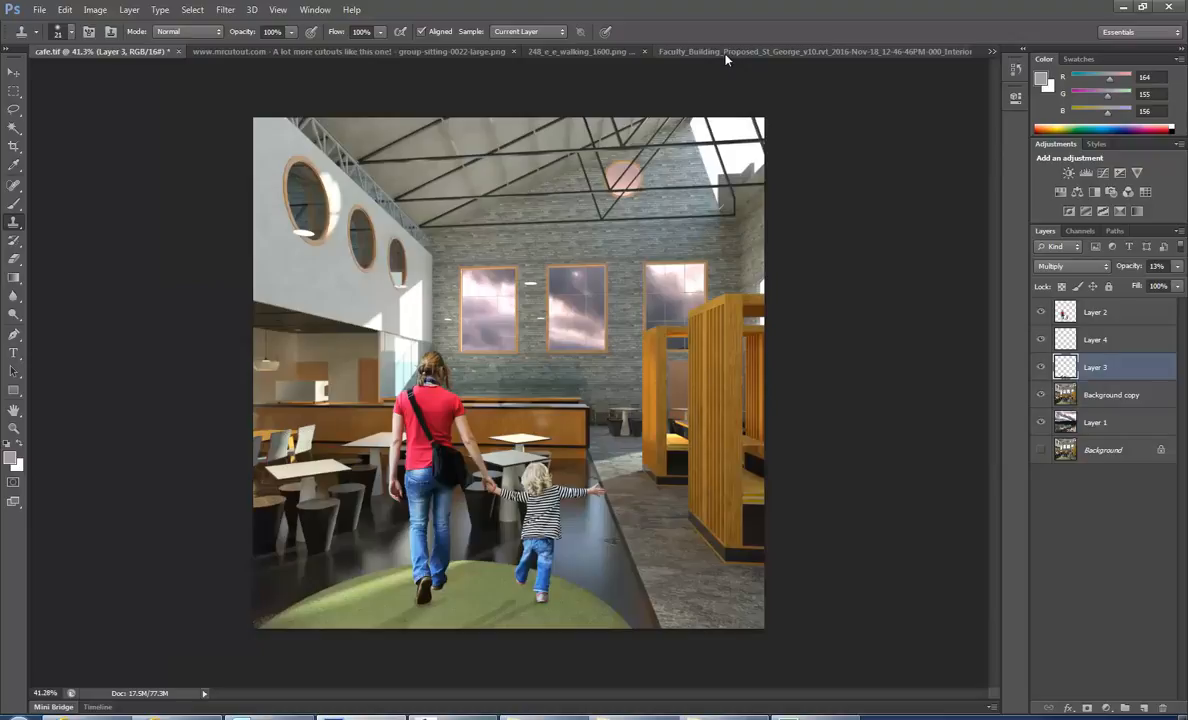
- In the Faculty_Building office perspective document, set Layer 0 copy's Exposure to +0.43 and Gamma Correction to 0.69
{"action": "left_click", "coordinate": [683, 51]}
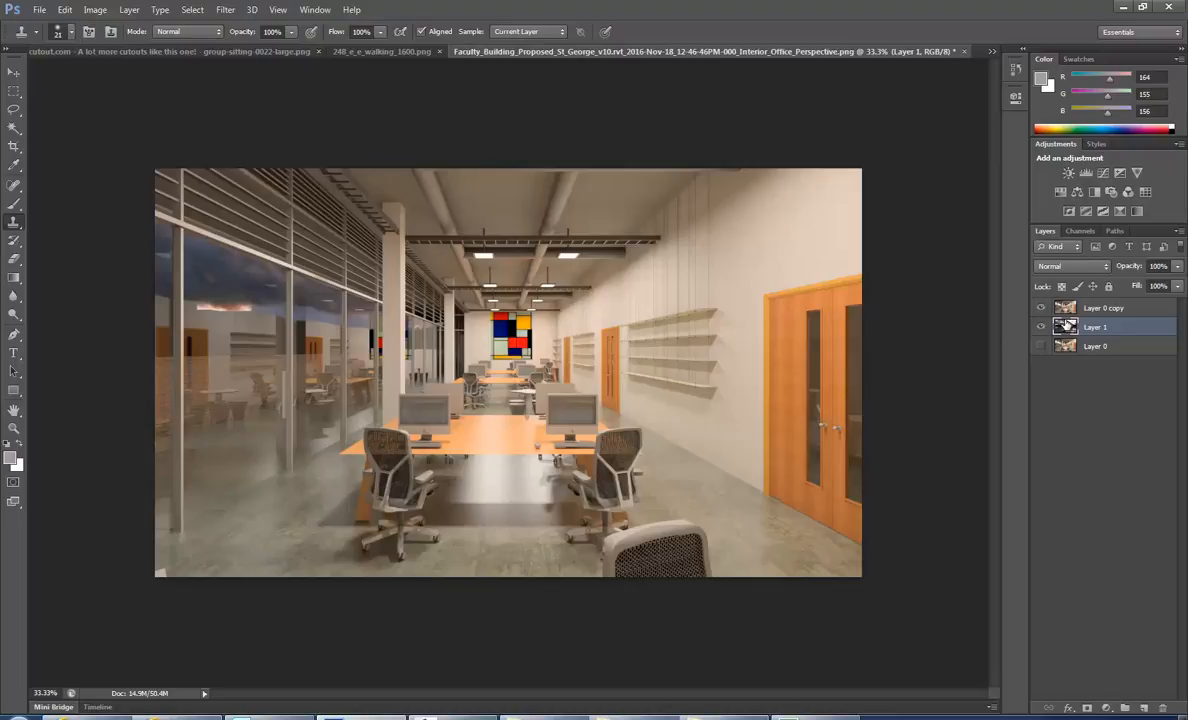
{"action": "key", "text": "alt+bracketright"}
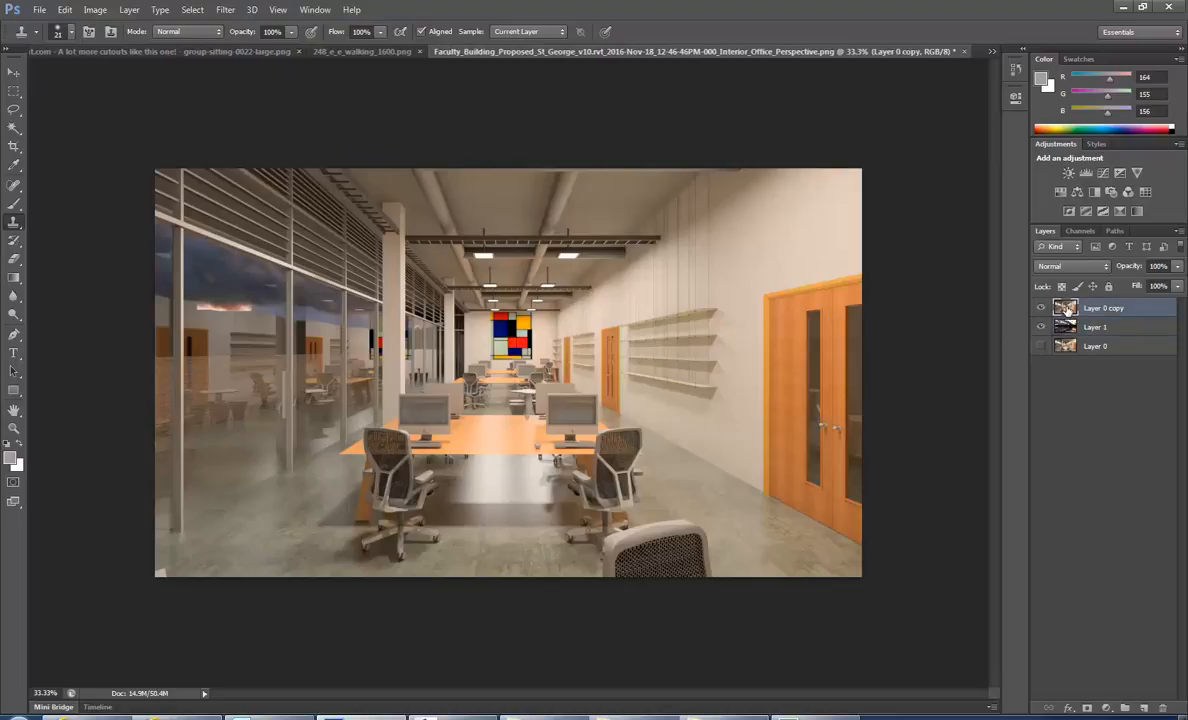
{"action": "left_click", "coordinate": [94, 11]}
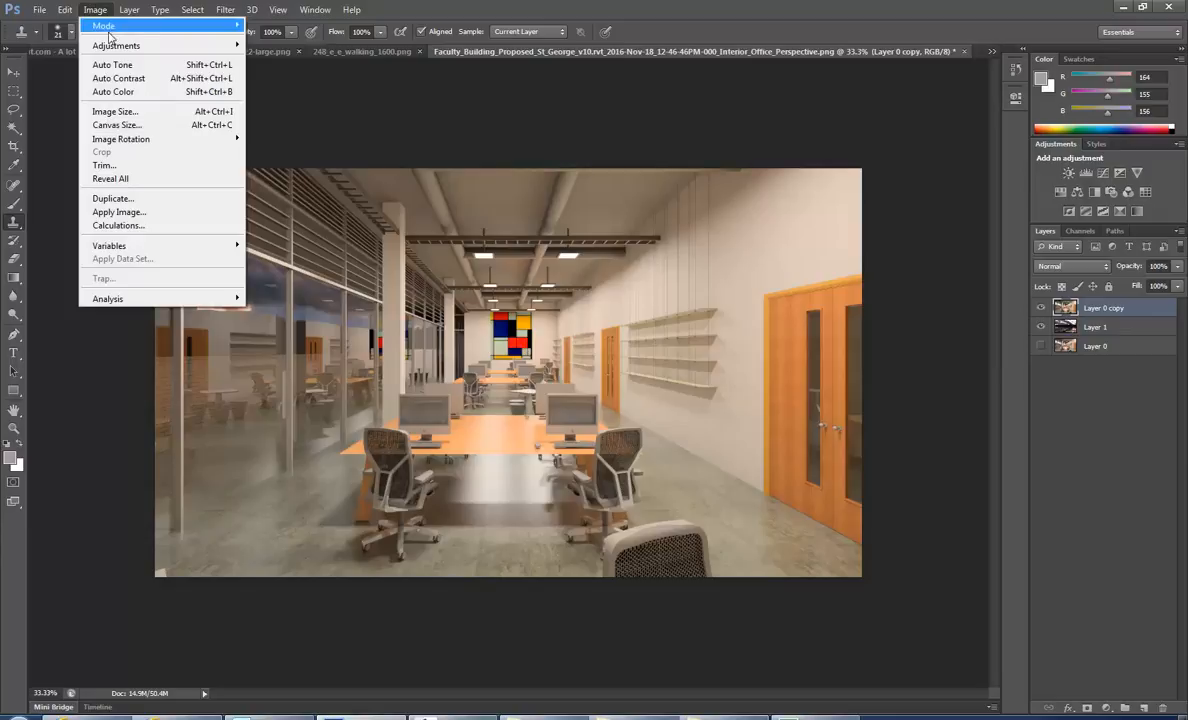
{"action": "mouse_move", "coordinate": [111, 47]}
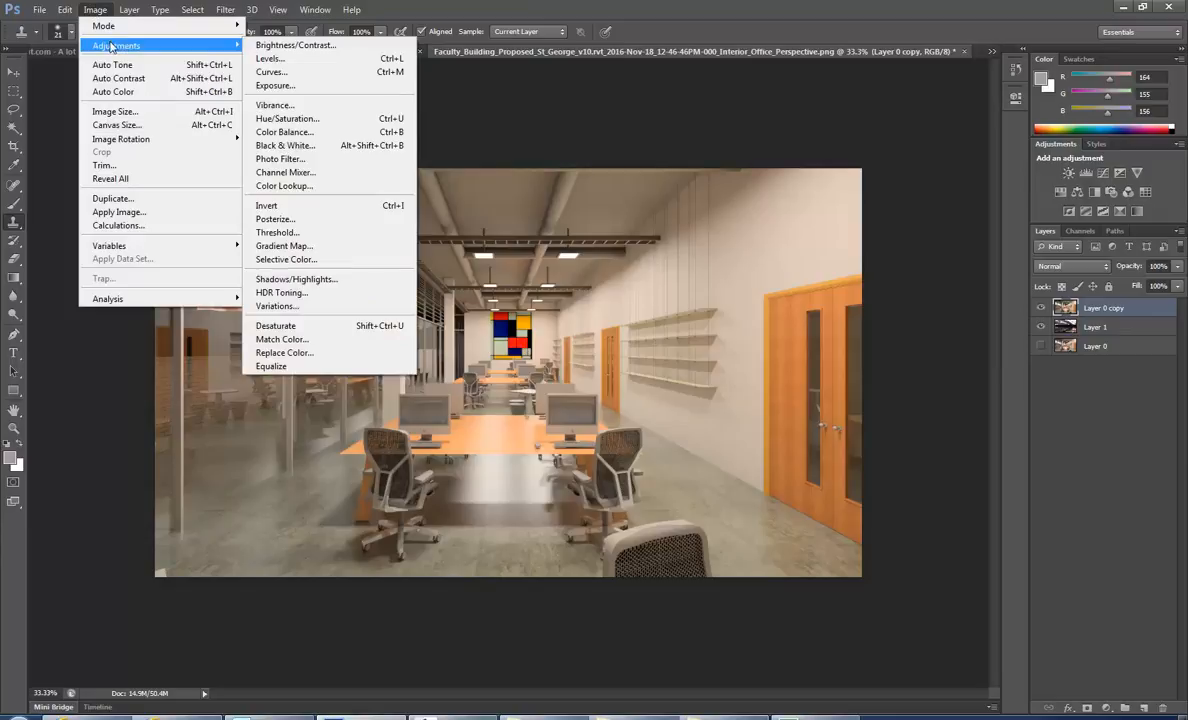
{"action": "left_click", "coordinate": [295, 89]}
{"action": "left_click_drag", "start_coordinate": [379, 156], "coordinate": [977, 94]}
{"action": "left_click_drag", "start_coordinate": [953, 160], "coordinate": [958, 163]}
{"action": "mouse_move", "coordinate": [955, 219]}
{"action": "left_mouse_down"}
{"action": "mouse_move", "coordinate": [944, 220]}
{"action": "mouse_move", "coordinate": [968, 224]}
{"action": "left_mouse_up"}
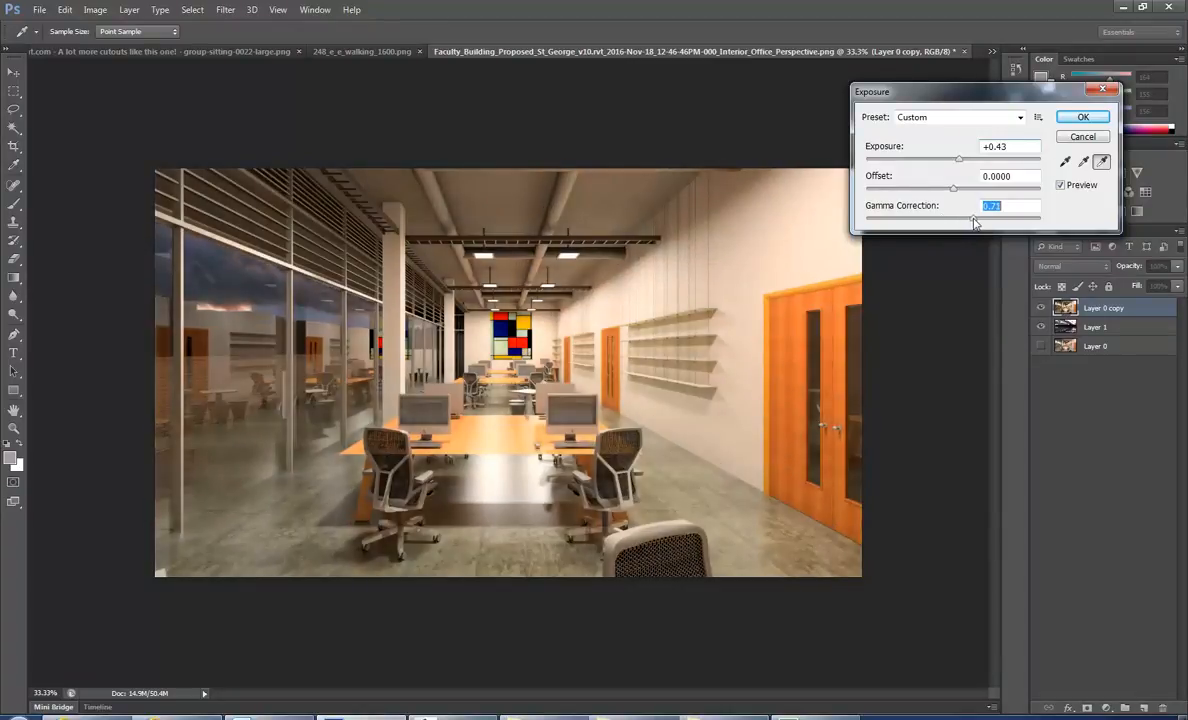
{"action": "left_click_drag", "start_coordinate": [975, 223], "coordinate": [978, 224]}
- Compare the office image with and without the exposure correction, and apply the correction
{"action": "left_click", "coordinate": [1061, 185]}
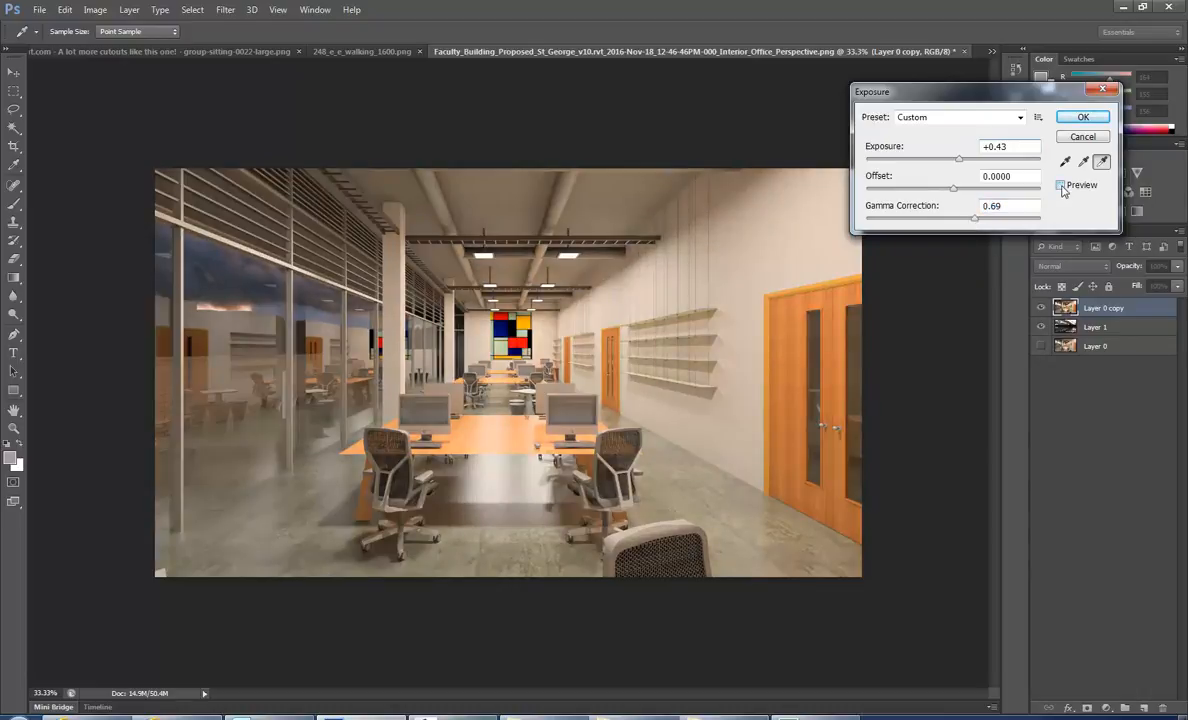
{"action": "left_click", "coordinate": [1061, 185]}
{"action": "left_click", "coordinate": [1061, 185]}
{"action": "left_click", "coordinate": [1061, 185]}
{"action": "left_click", "coordinate": [1061, 185]}
{"action": "left_click", "coordinate": [1061, 185]}
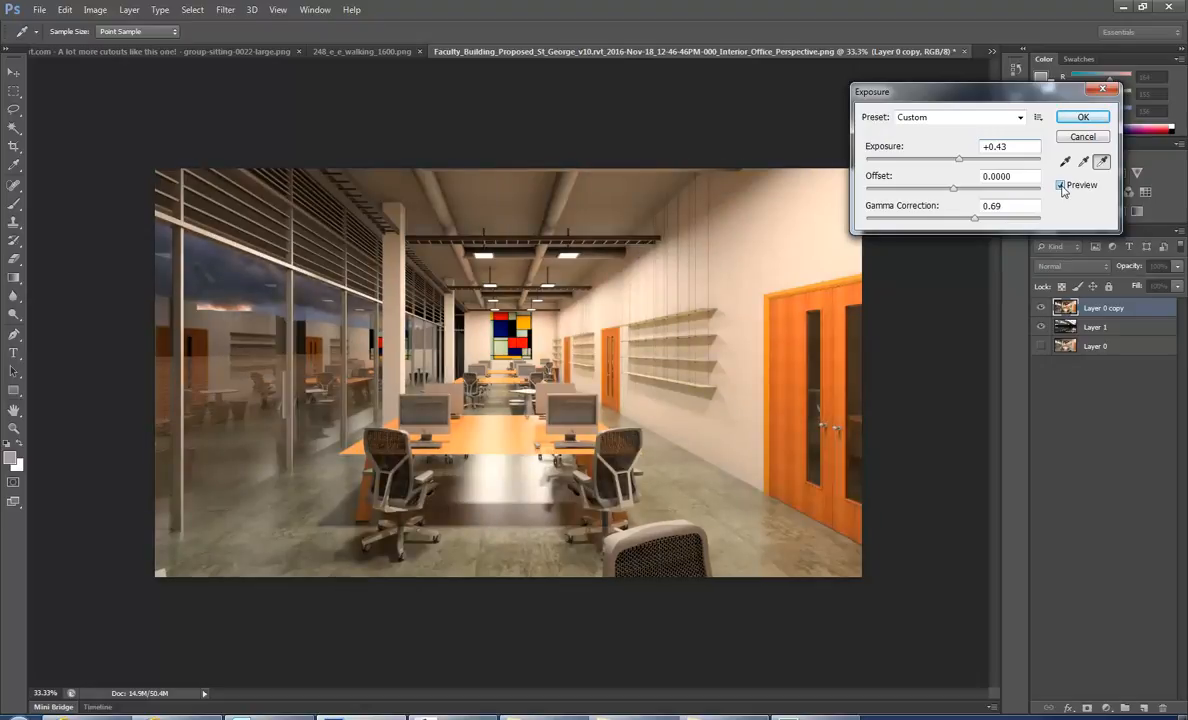
{"action": "left_click", "coordinate": [1082, 117]}
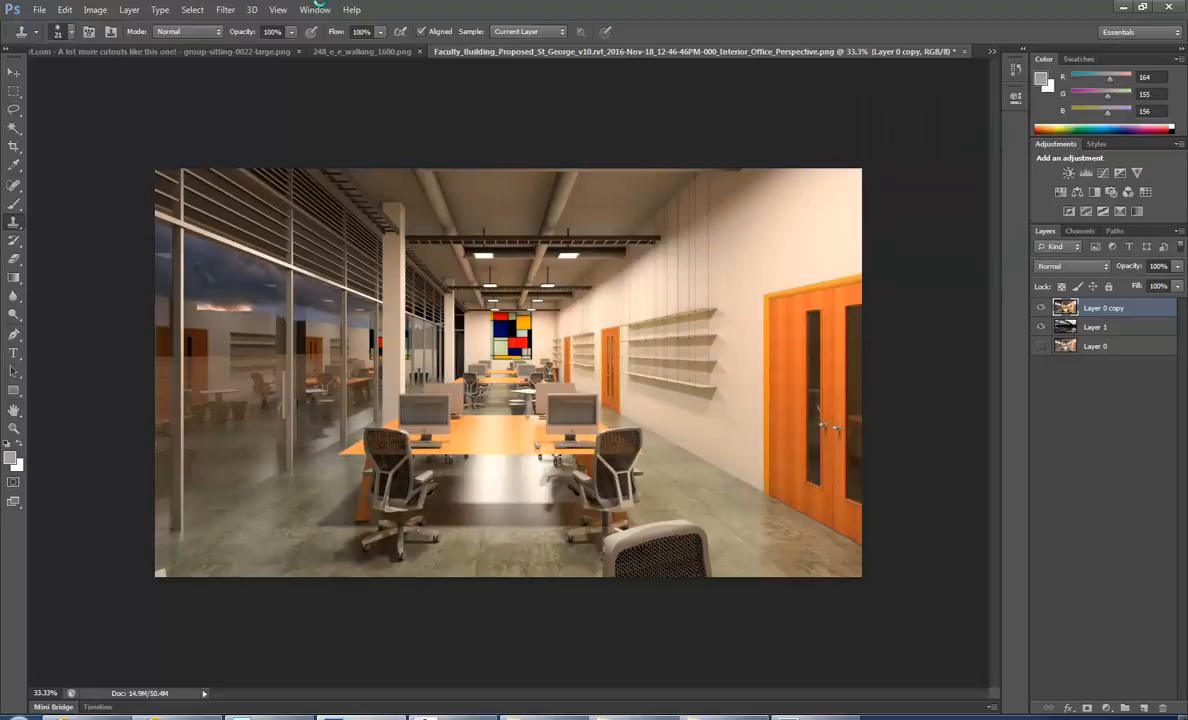
- Start a Photo Filter adjustment on Layer 0 copy and try the Cooling Filter (80) preset
{"action": "left_click", "coordinate": [99, 10]}
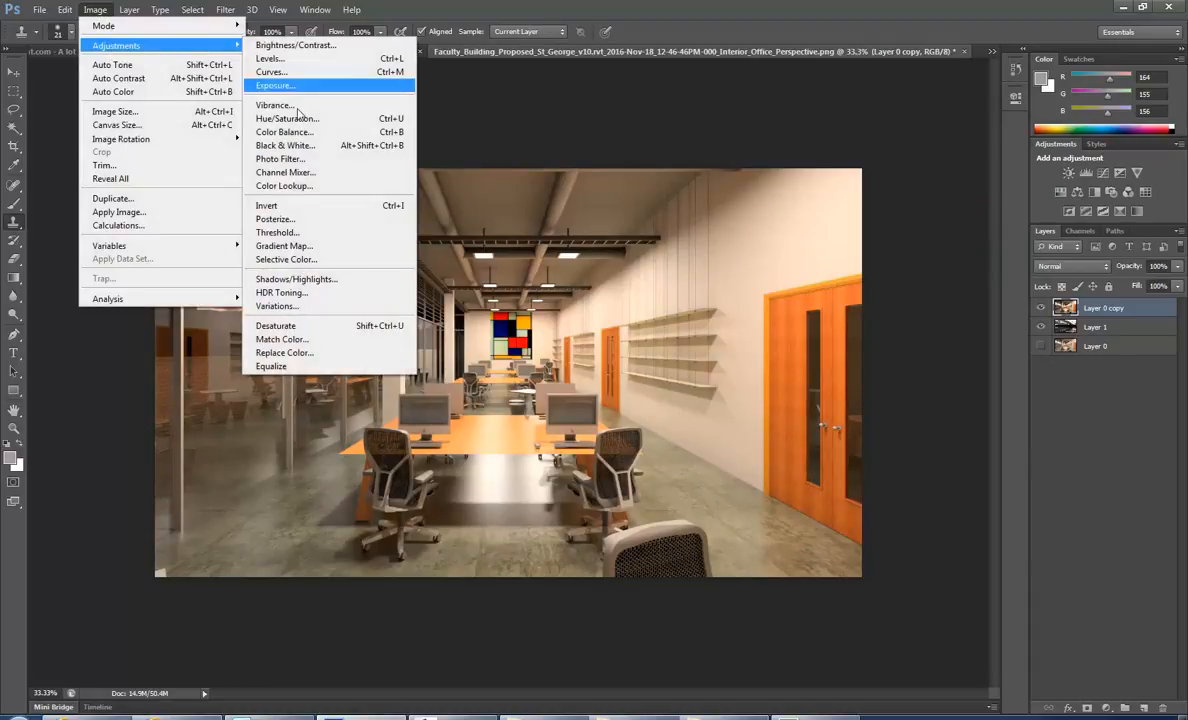
{"action": "left_click", "coordinate": [307, 160]}
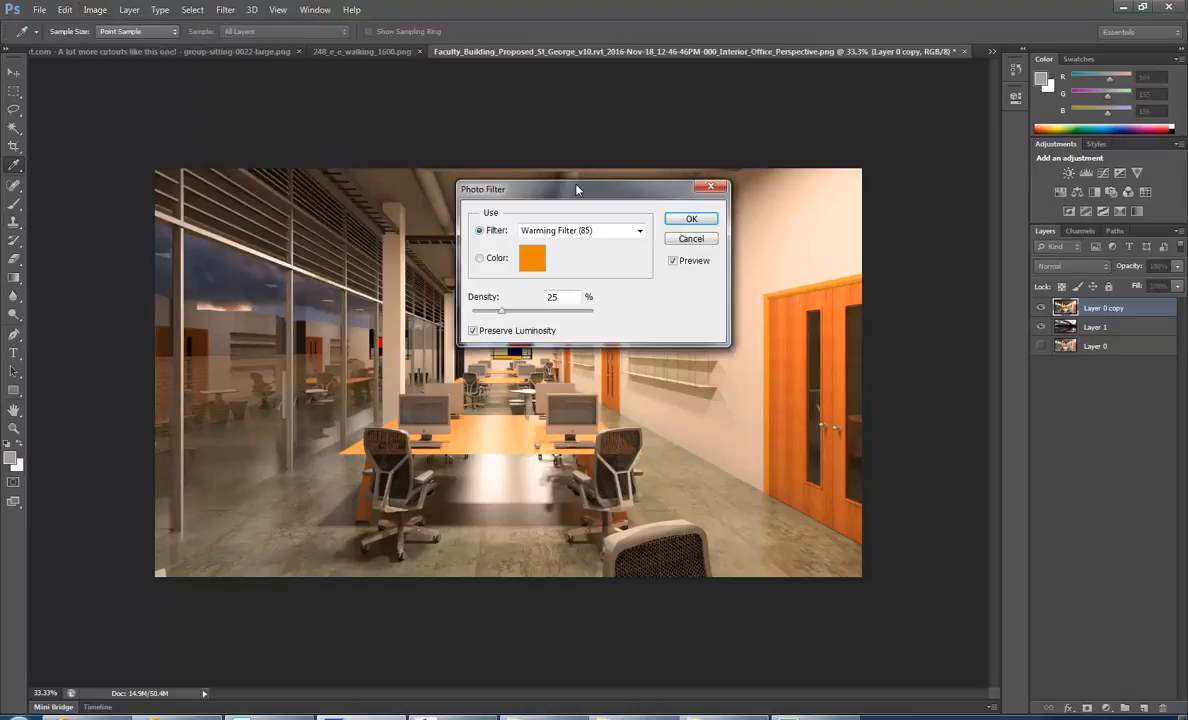
{"action": "left_click_drag", "start_coordinate": [599, 192], "coordinate": [1129, 95]}
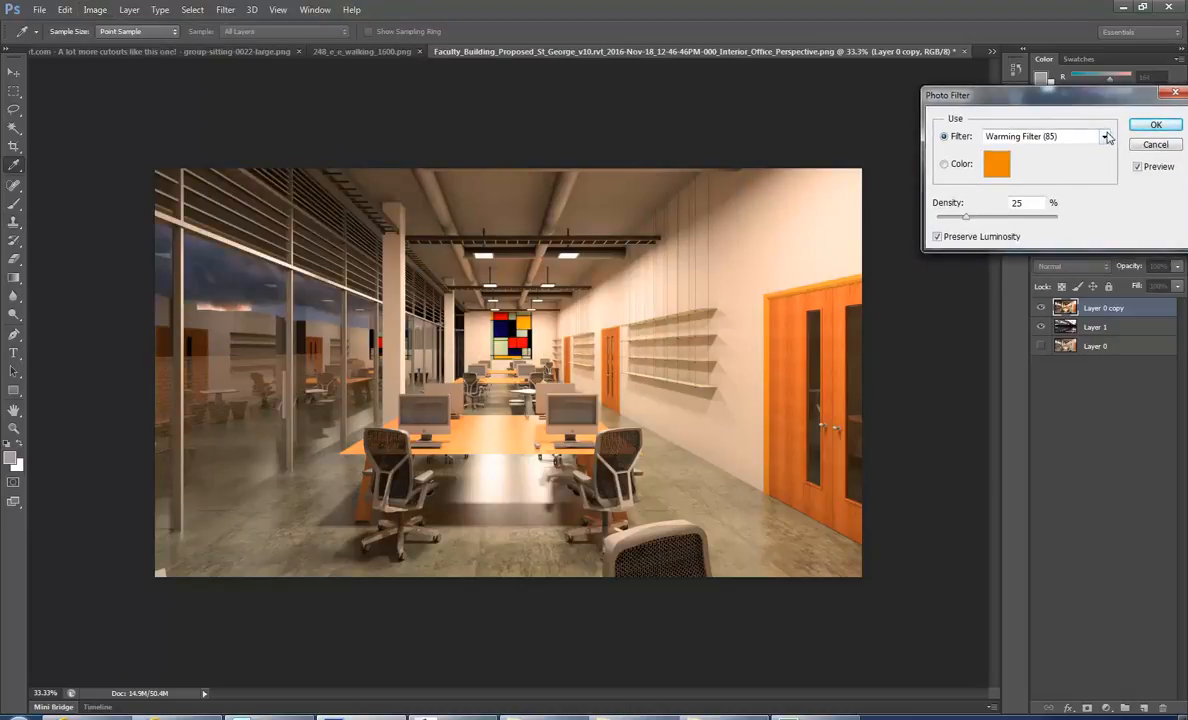
{"action": "left_click", "coordinate": [1030, 136]}
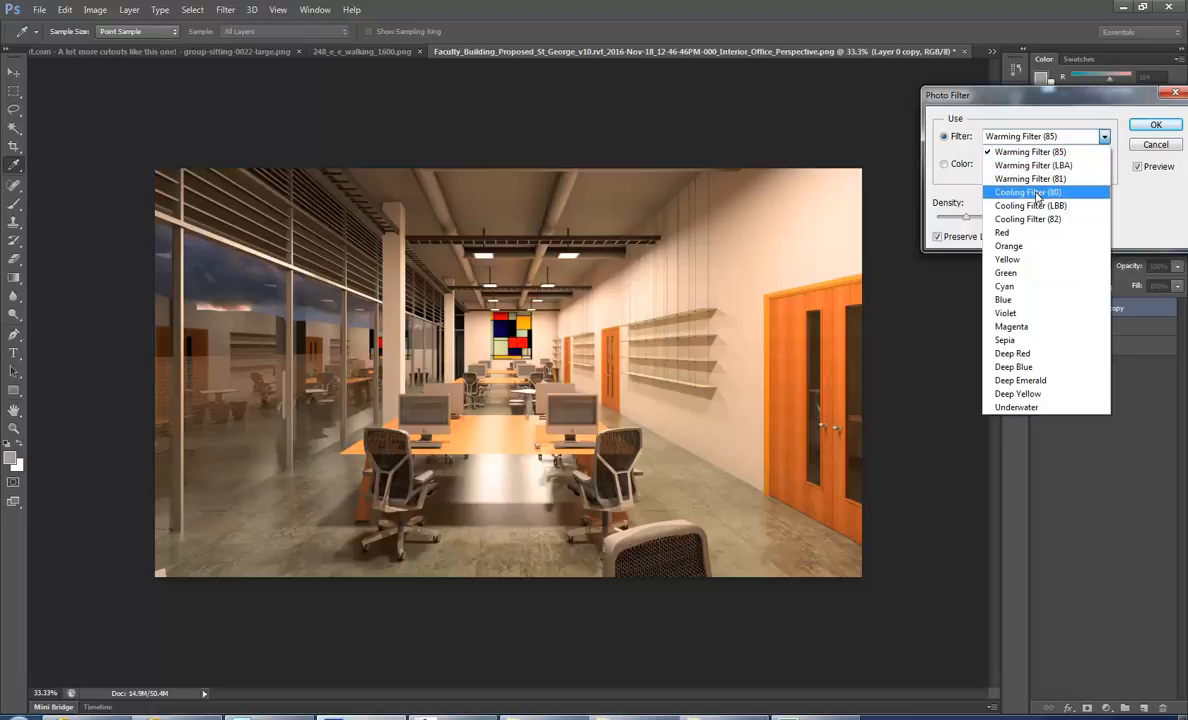
{"action": "left_click", "coordinate": [1036, 193]}
- Go through the other filter presets and apply the Deep Blue photo filter at 25% density
{"action": "key", "text": "Down"}
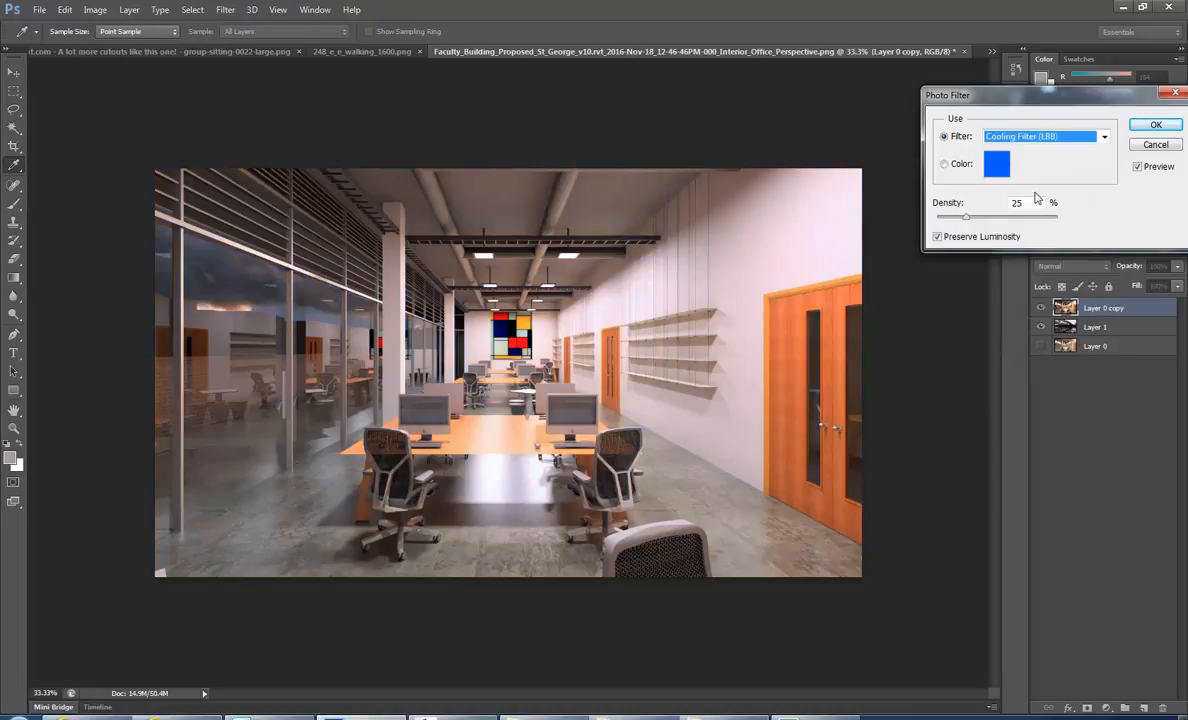
{"action": "key", "text": "Down"}
{"action": "key", "text": "Down"}
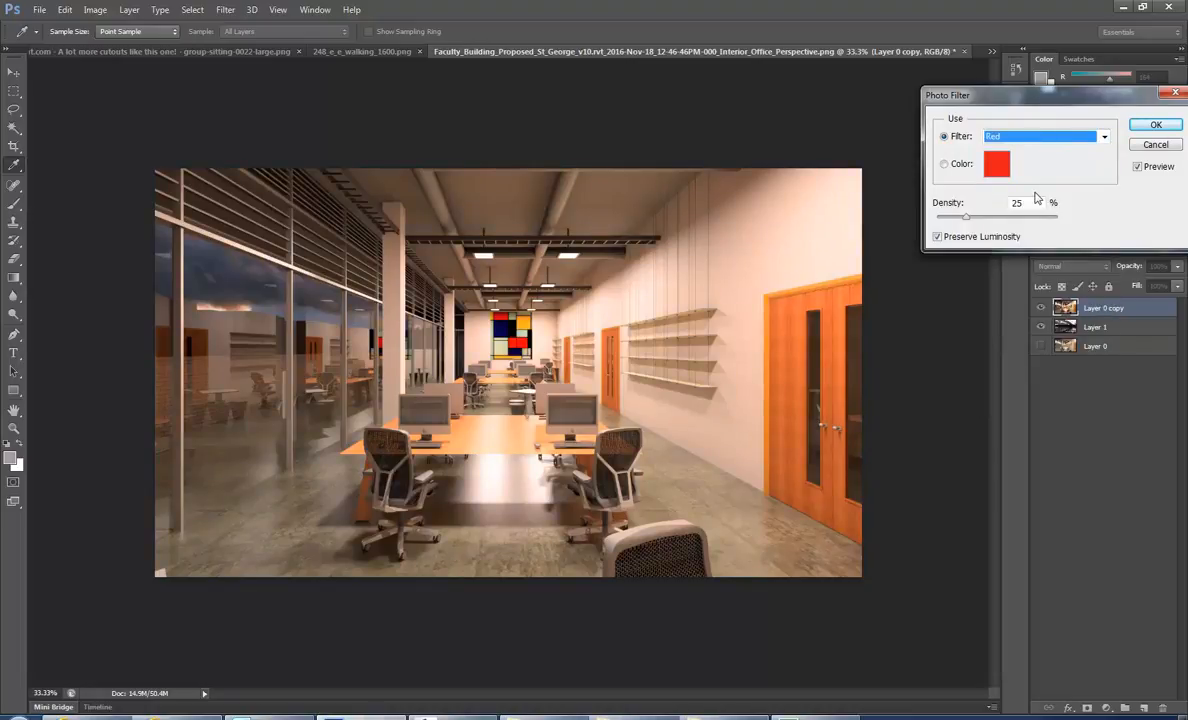
{"action": "key", "text": "Down"}
{"action": "key", "text": "Down"}
{"action": "key", "text": "Down"}
{"action": "key", "text": "Down"}
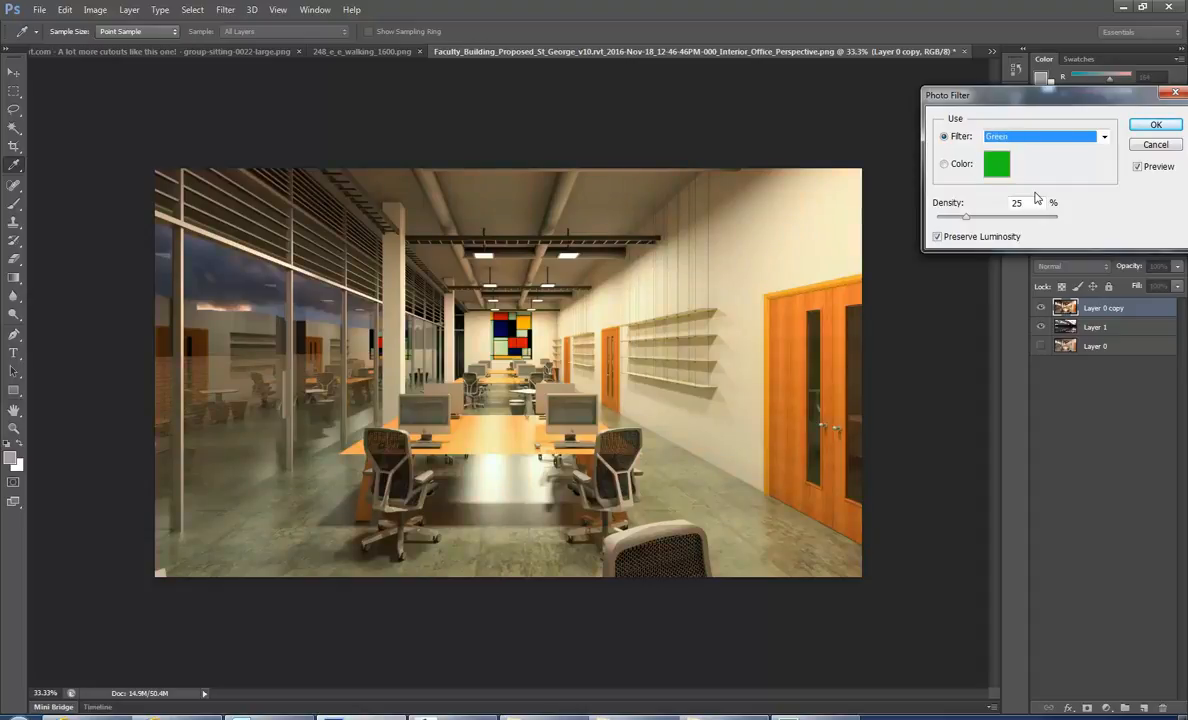
{"action": "key", "text": "Down"}
{"action": "key", "text": "Down"}
{"action": "key", "text": "Down"}
{"action": "key", "text": "Down"}
{"action": "key", "text": "Down"}
{"action": "key", "text": "Down"}
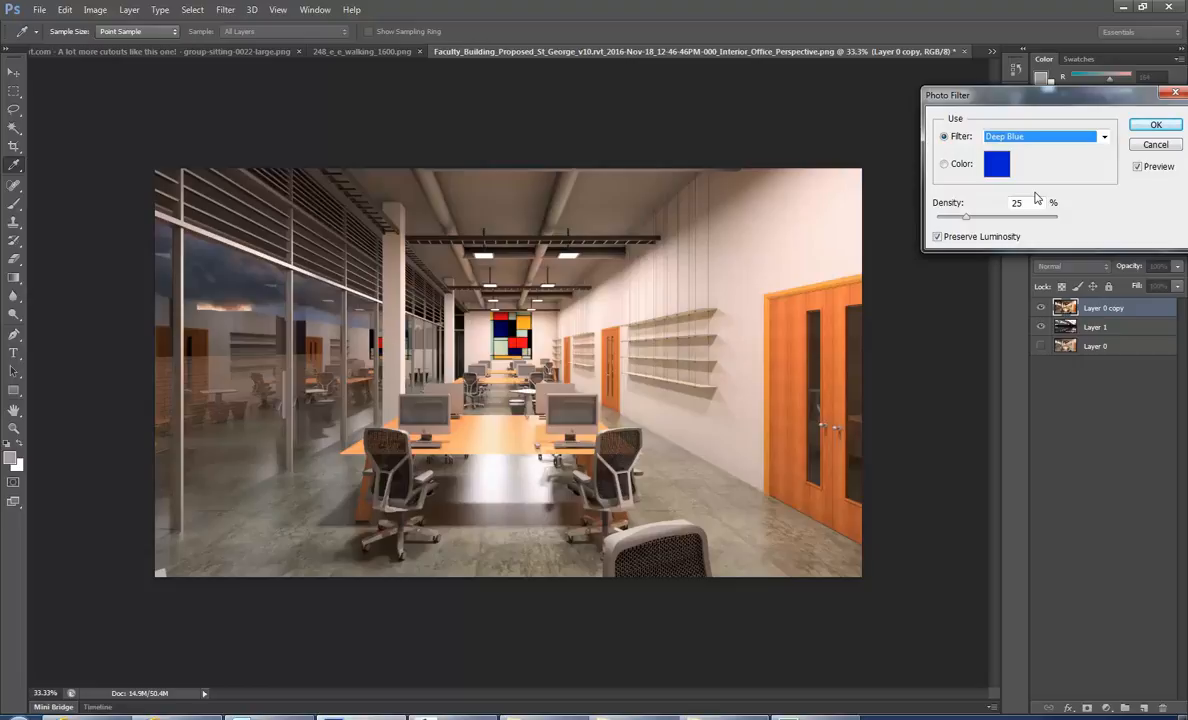
{"action": "left_click", "coordinate": [1138, 167]}
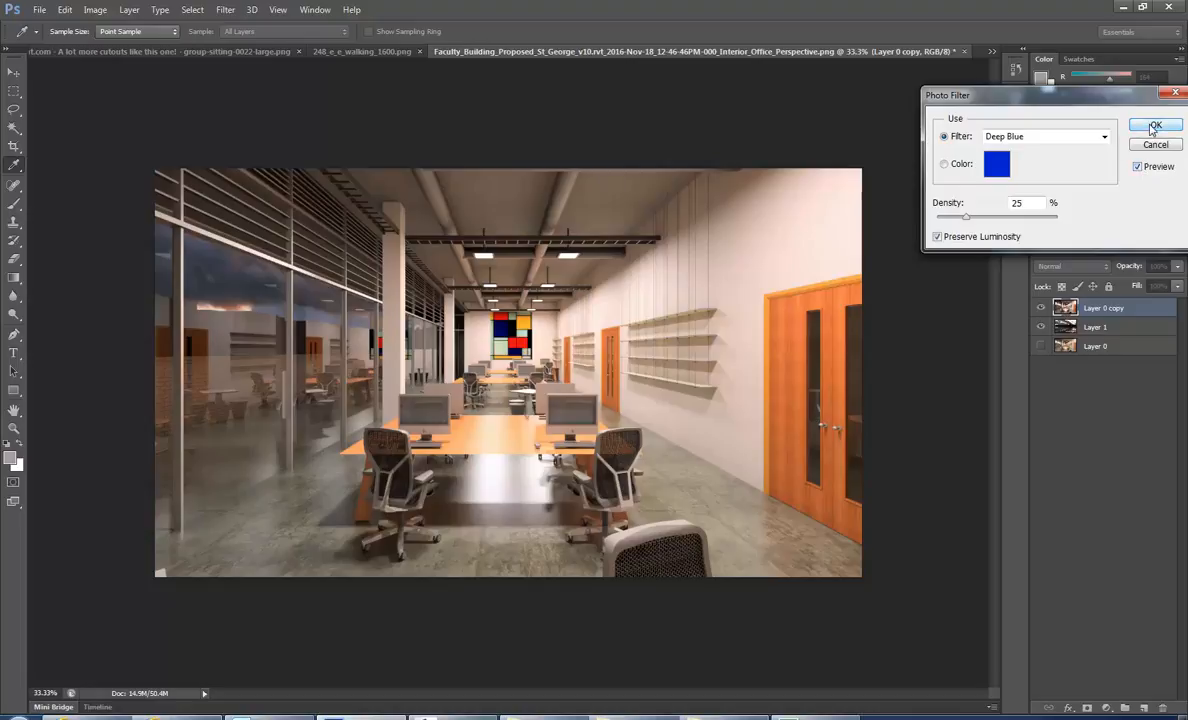
{"action": "left_click", "coordinate": [1156, 124]}
- Adjust Layer 0 copy's RGB input levels to a black point of 19 and a white point of 241
{"action": "left_click", "coordinate": [96, 10]}
{"action": "mouse_move", "coordinate": [160, 45]}
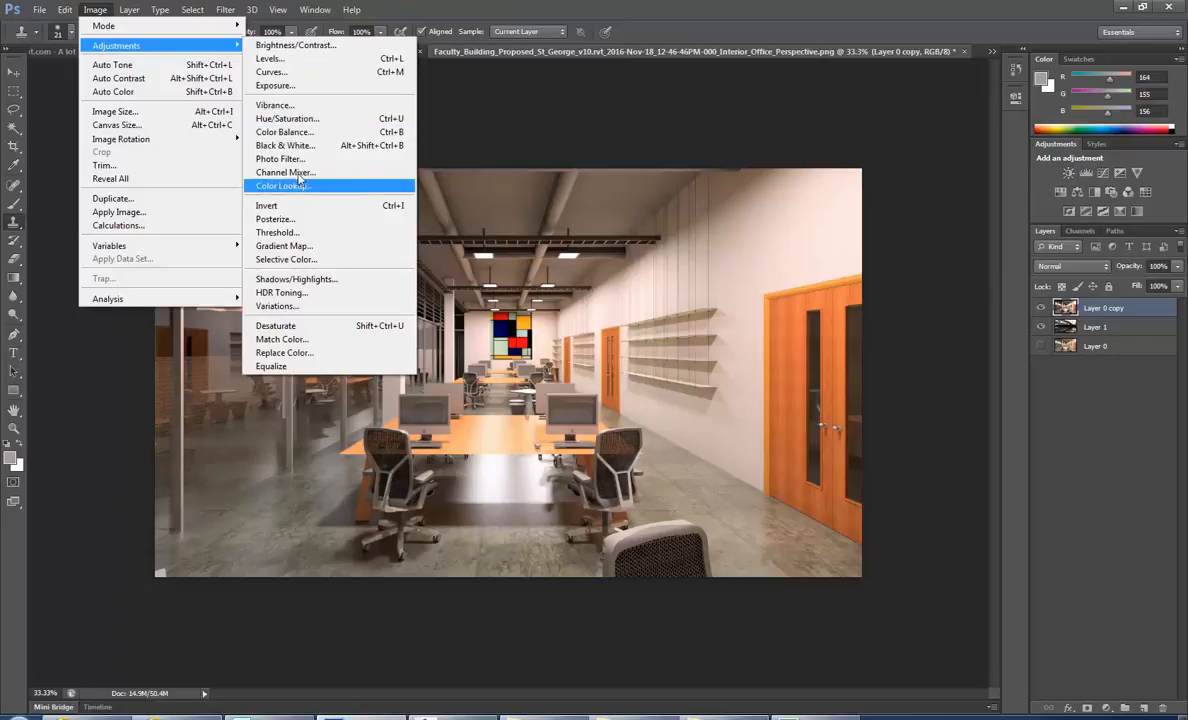
{"action": "left_click", "coordinate": [273, 60]}
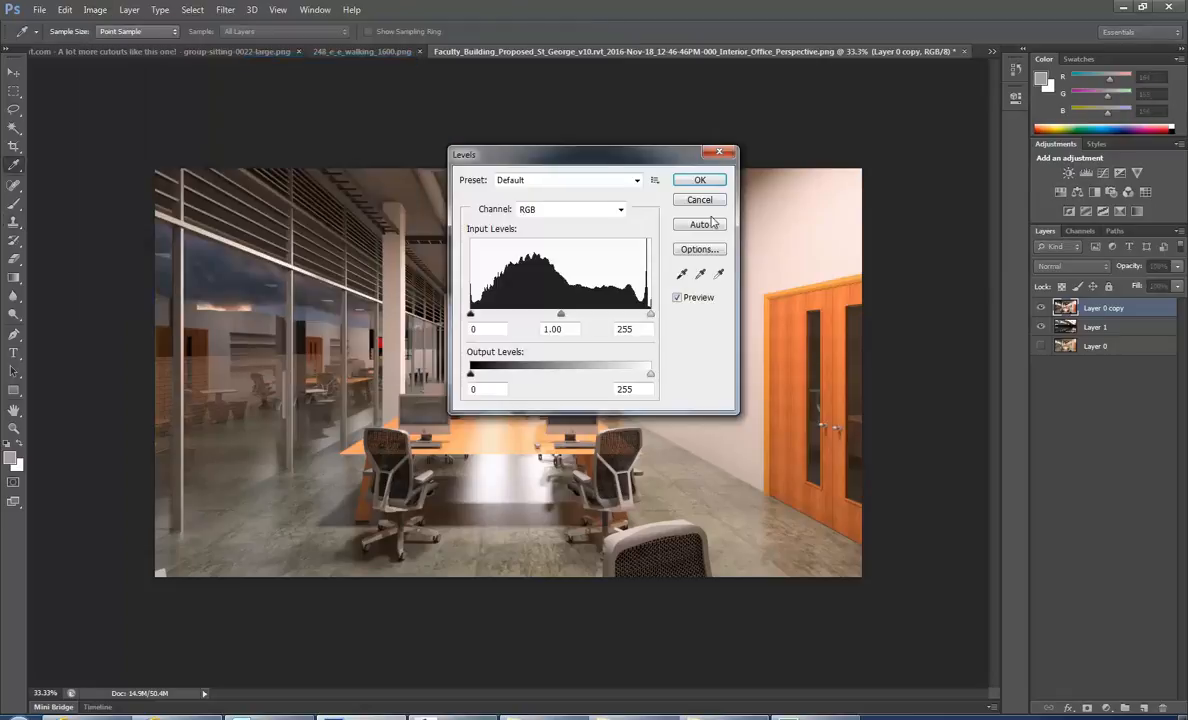
{"action": "left_click_drag", "start_coordinate": [550, 139], "coordinate": [985, 156]}
{"action": "left_click_drag", "start_coordinate": [1045, 317], "coordinate": [1036, 322]}
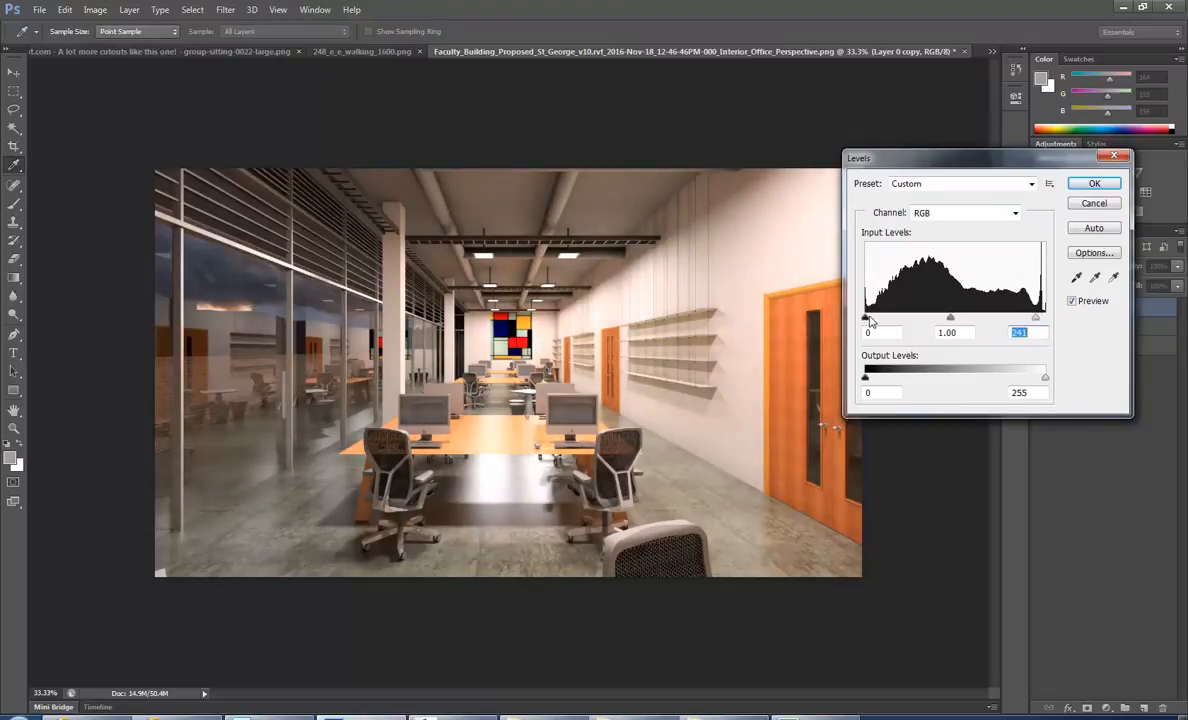
{"action": "left_click_drag", "start_coordinate": [866, 318], "coordinate": [879, 322]}
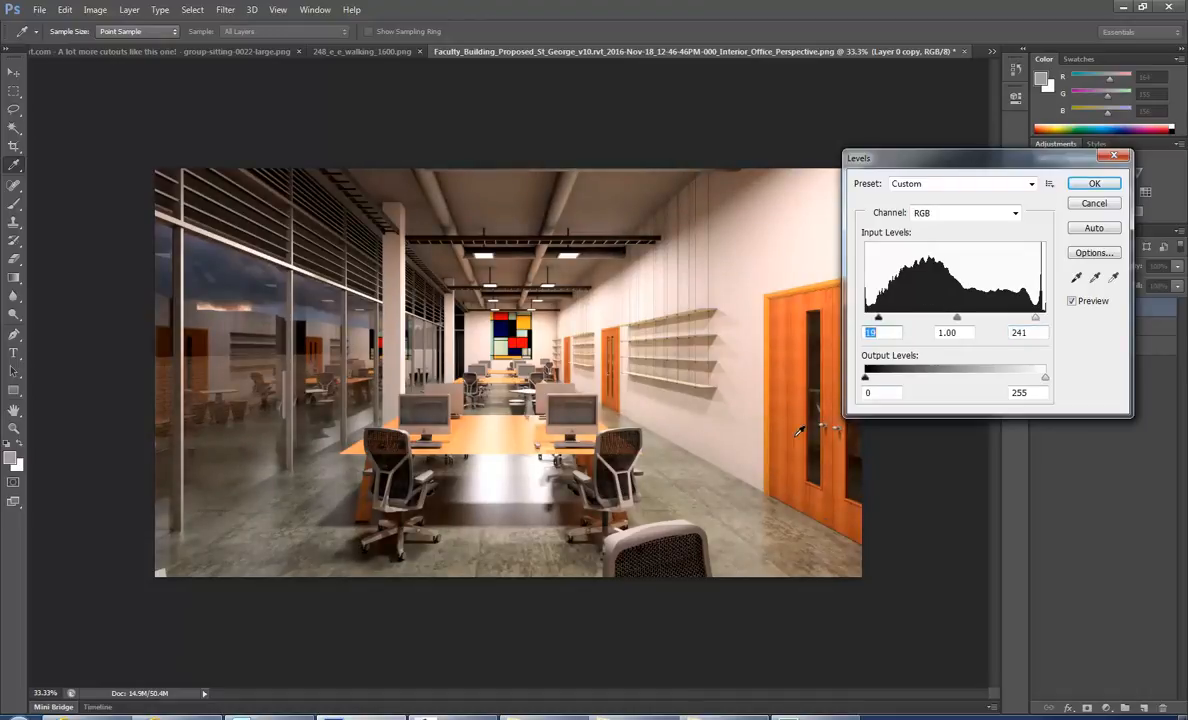
{"action": "left_click", "coordinate": [1094, 183]}
{"action": "key", "text": "s"}
- Apply a Hue/Saturation adjustment to Layer 0 copy with Saturation +41 and Lightness +7
{"action": "left_click", "coordinate": [95, 9]}
{"action": "mouse_move", "coordinate": [160, 45]}
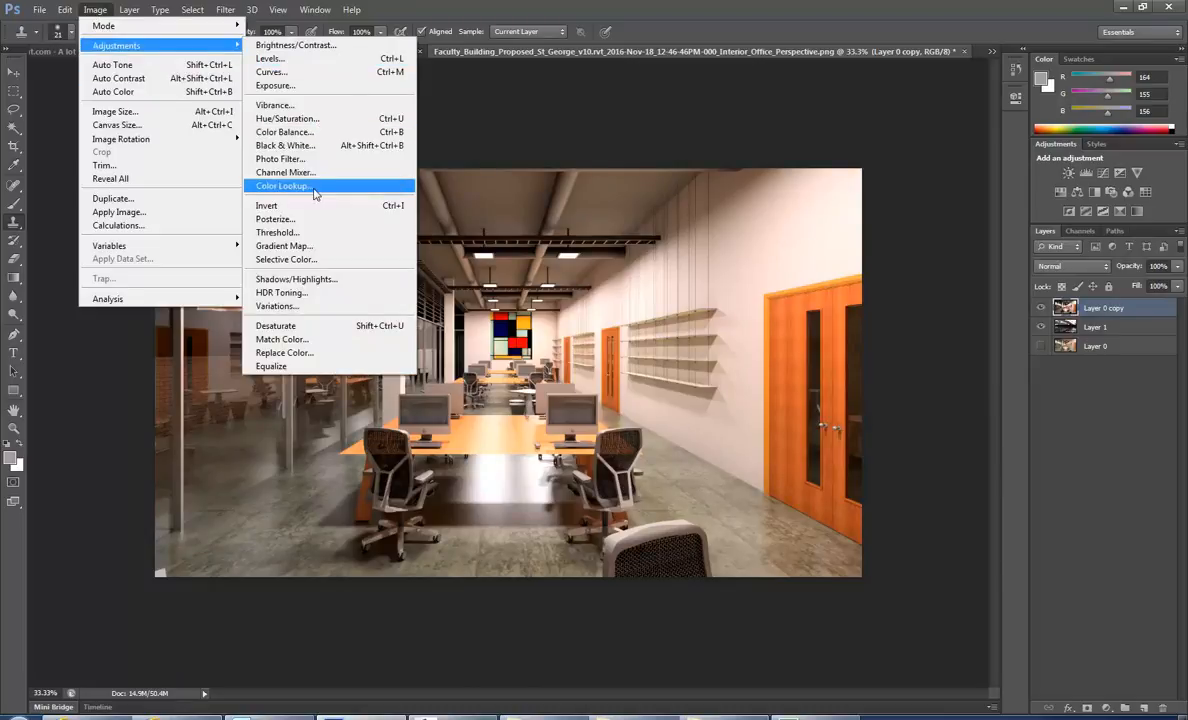
{"action": "left_click", "coordinate": [290, 118]}
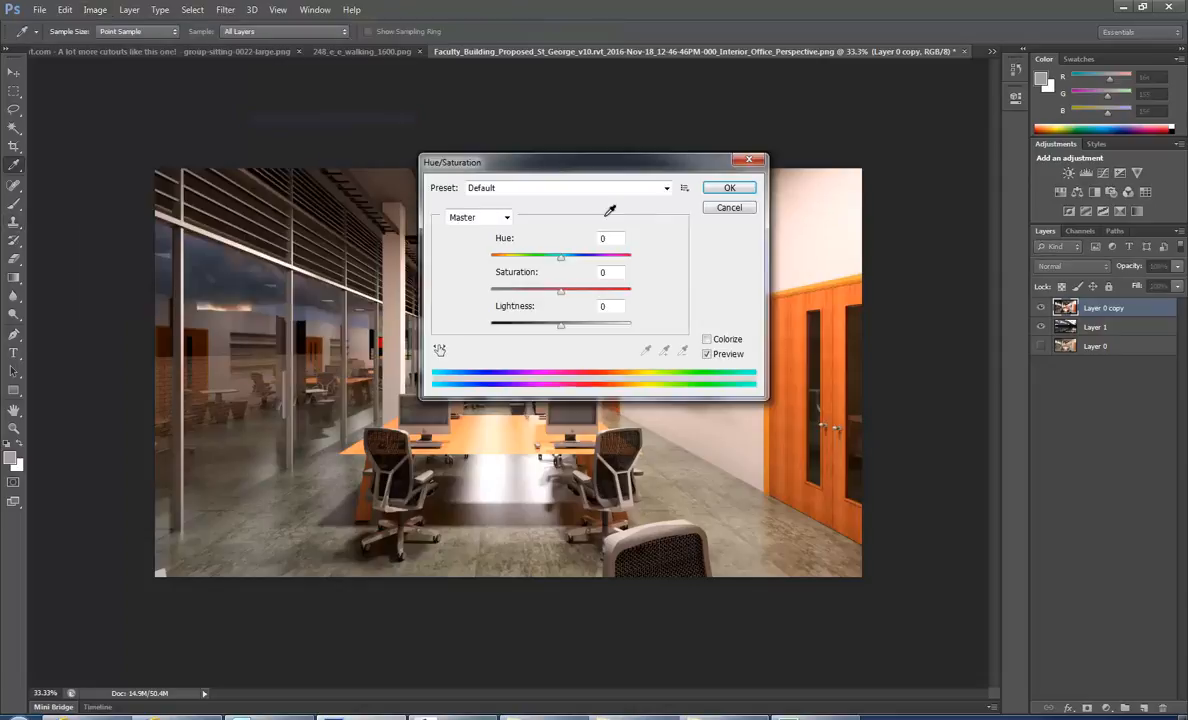
{"action": "left_click_drag", "start_coordinate": [585, 173], "coordinate": [957, 143]}
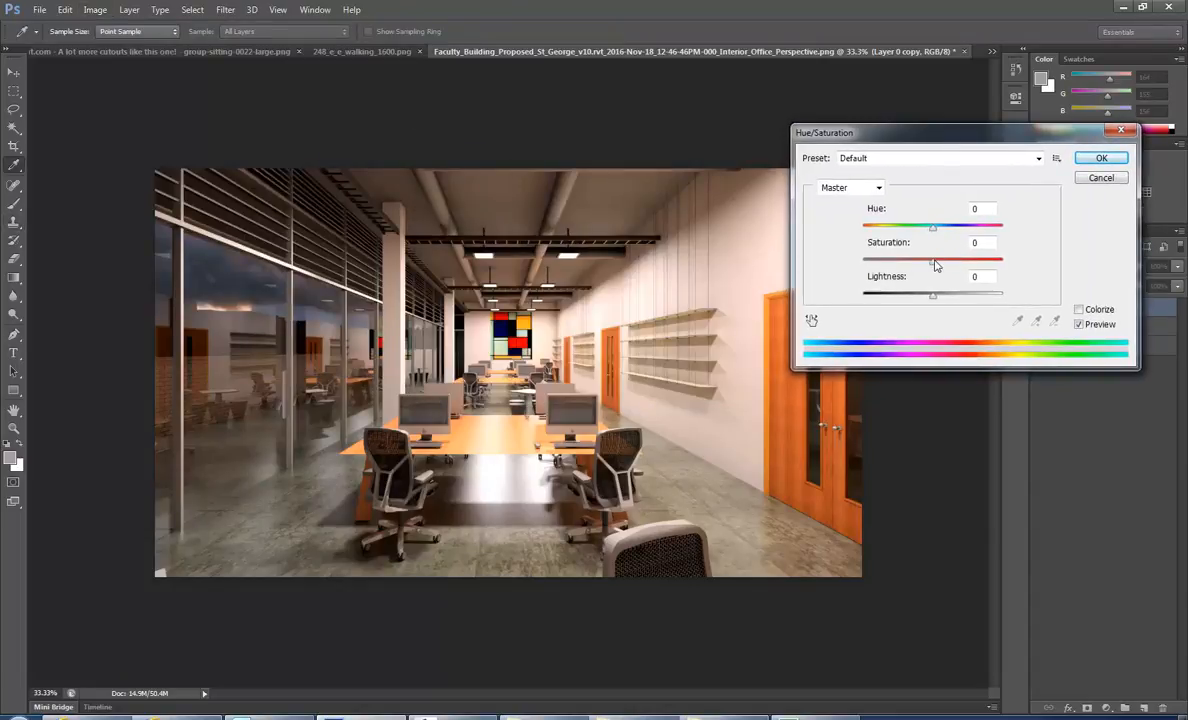
{"action": "left_click_drag", "start_coordinate": [933, 263], "coordinate": [967, 265]}
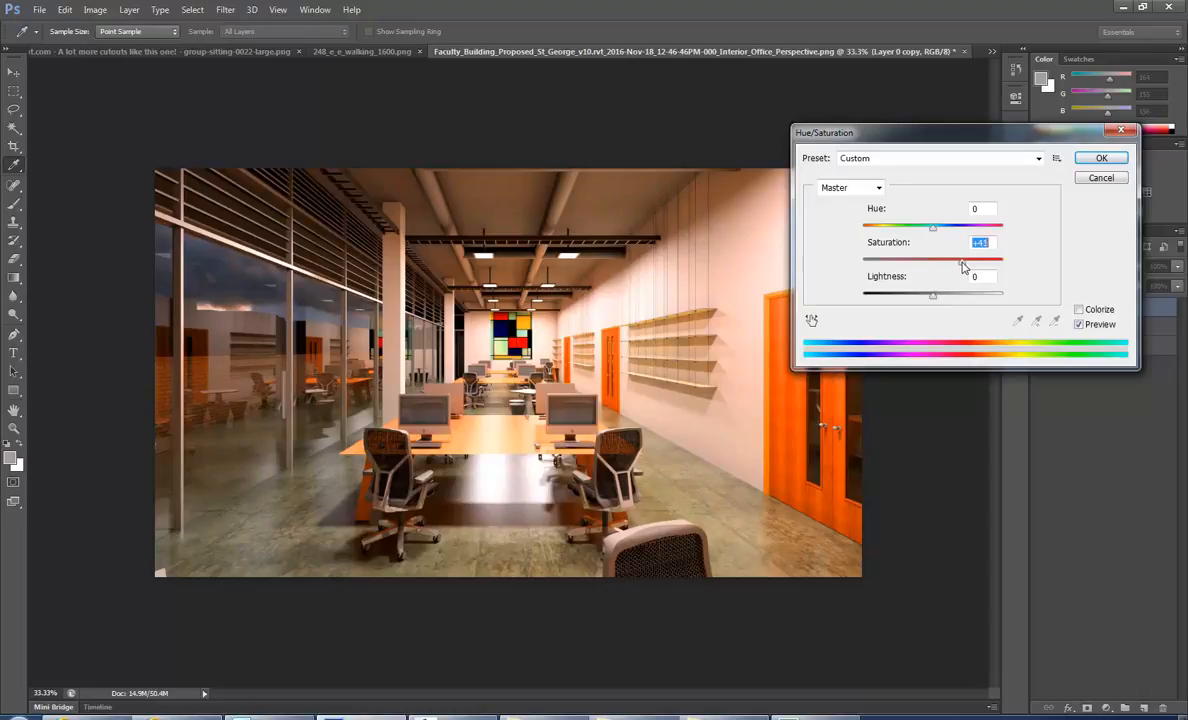
{"action": "left_click_drag", "start_coordinate": [963, 266], "coordinate": [937, 296]}
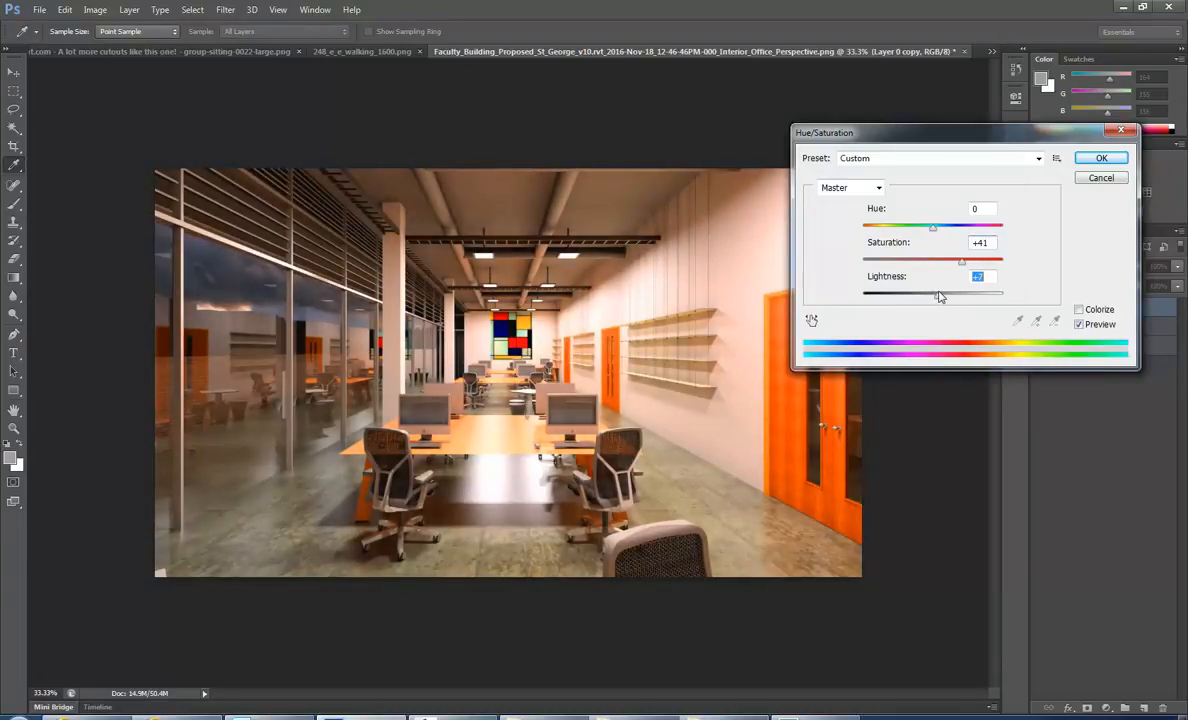
{"action": "left_click", "coordinate": [1096, 163]}
{"action": "key", "text": "s"}
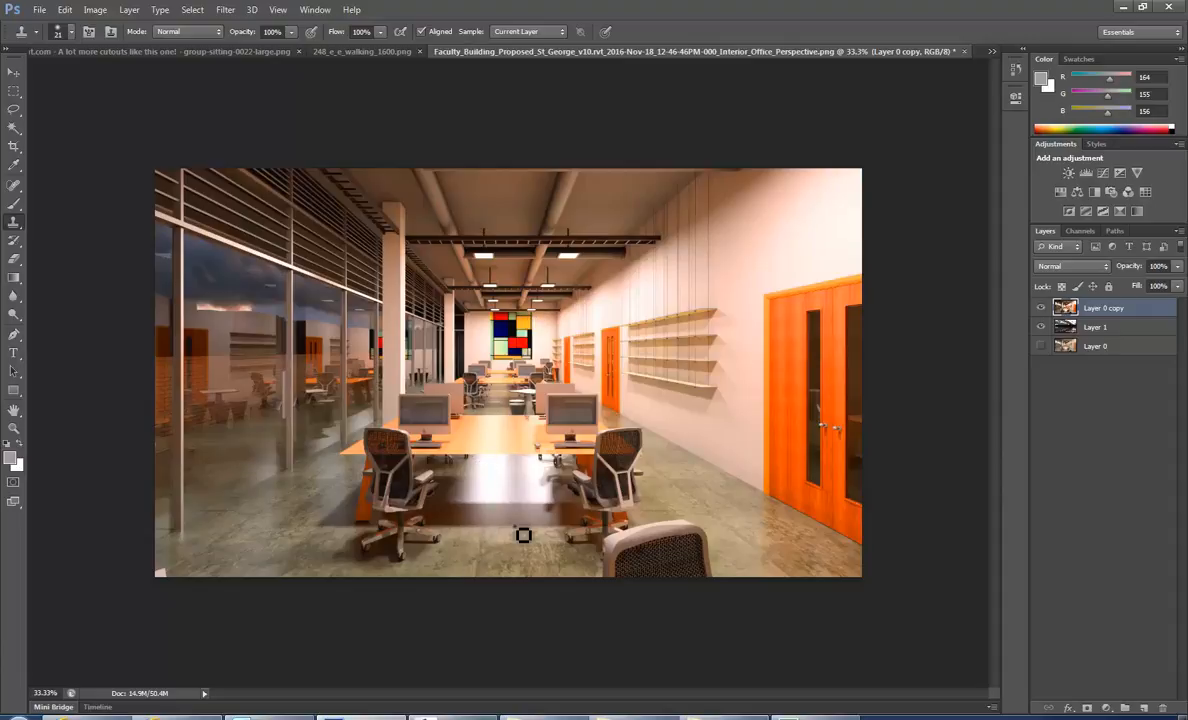
{"action": "scroll", "coordinate": [523, 535], "scroll_direction": "up", "scroll_amount": 1}
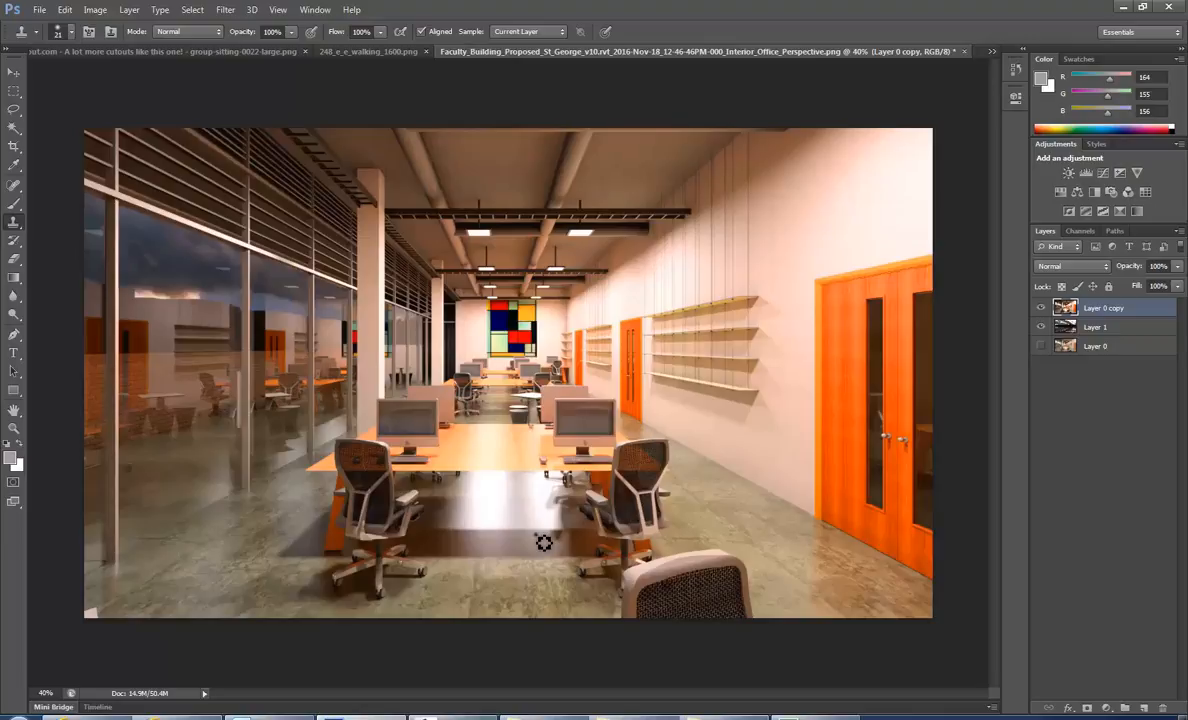
- Switch to Internet Explorer, view the original office rendering on the Autodesk A360 My Renderings page, and return to Photoshop
{"action": "left_click", "coordinate": [92, 717]}
{"action": "left_click", "coordinate": [92, 717]}
{"action": "left_click", "coordinate": [185, 717]}
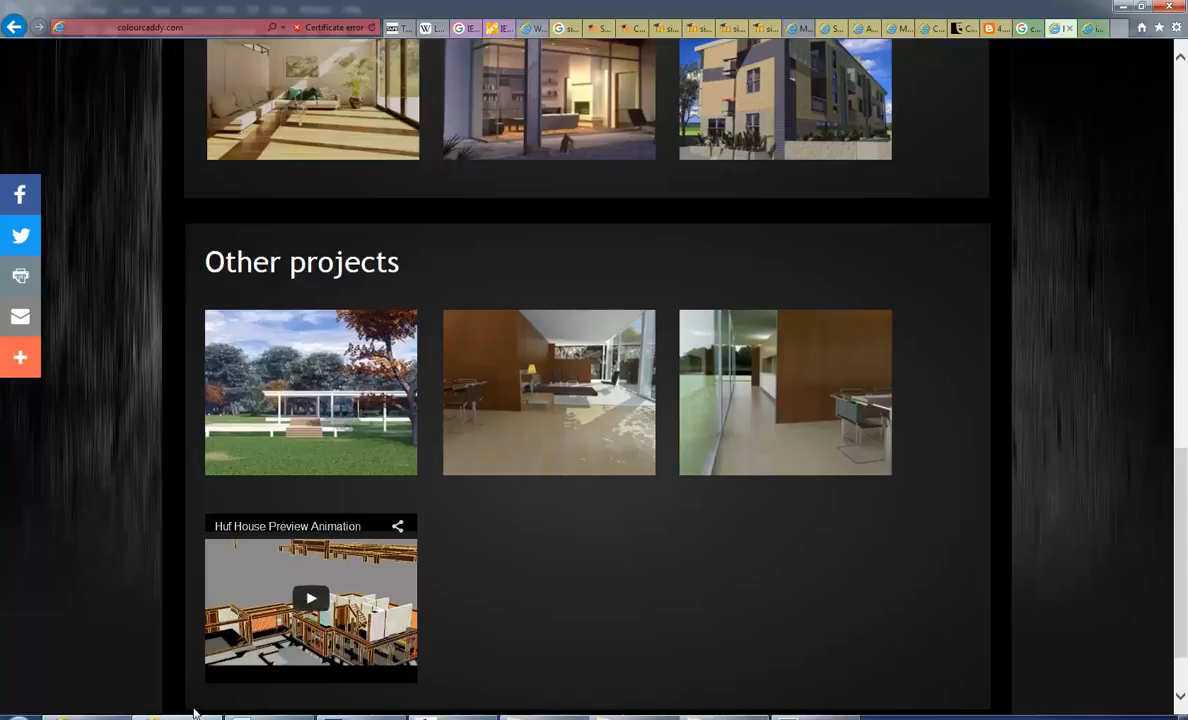
{"action": "left_click", "coordinate": [464, 29]}
{"action": "left_click", "coordinate": [493, 28]}
{"action": "left_click", "coordinate": [530, 28]}
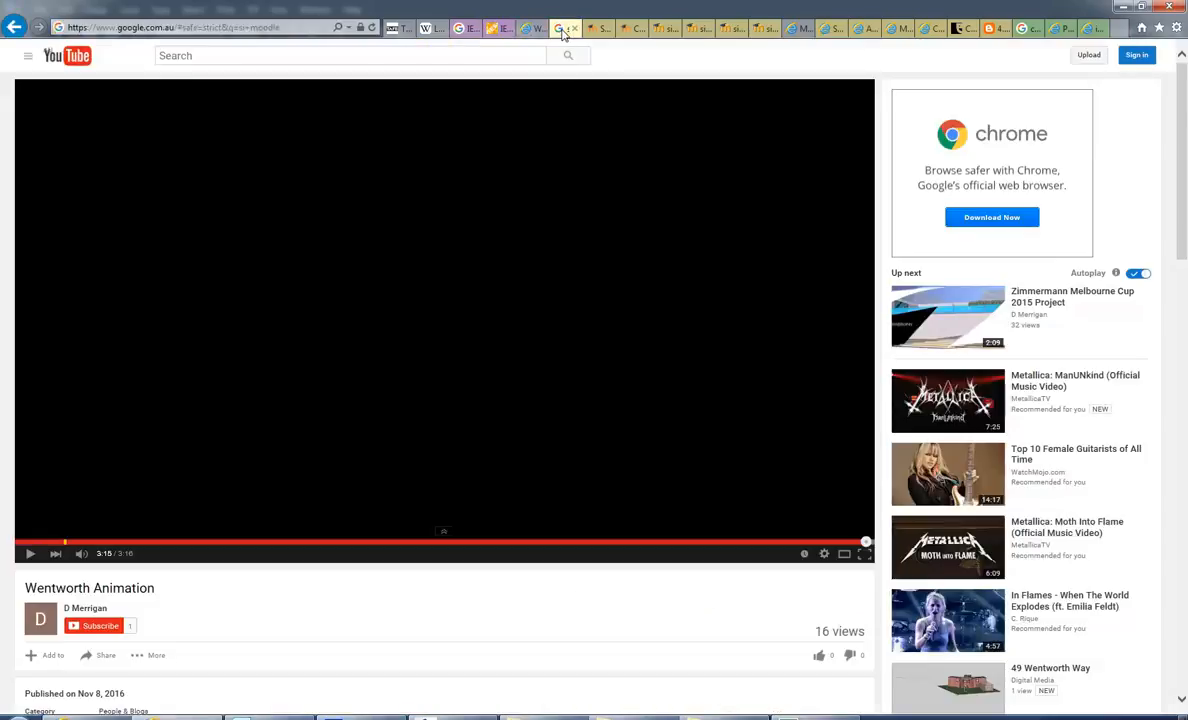
{"action": "left_click", "coordinate": [566, 29]}
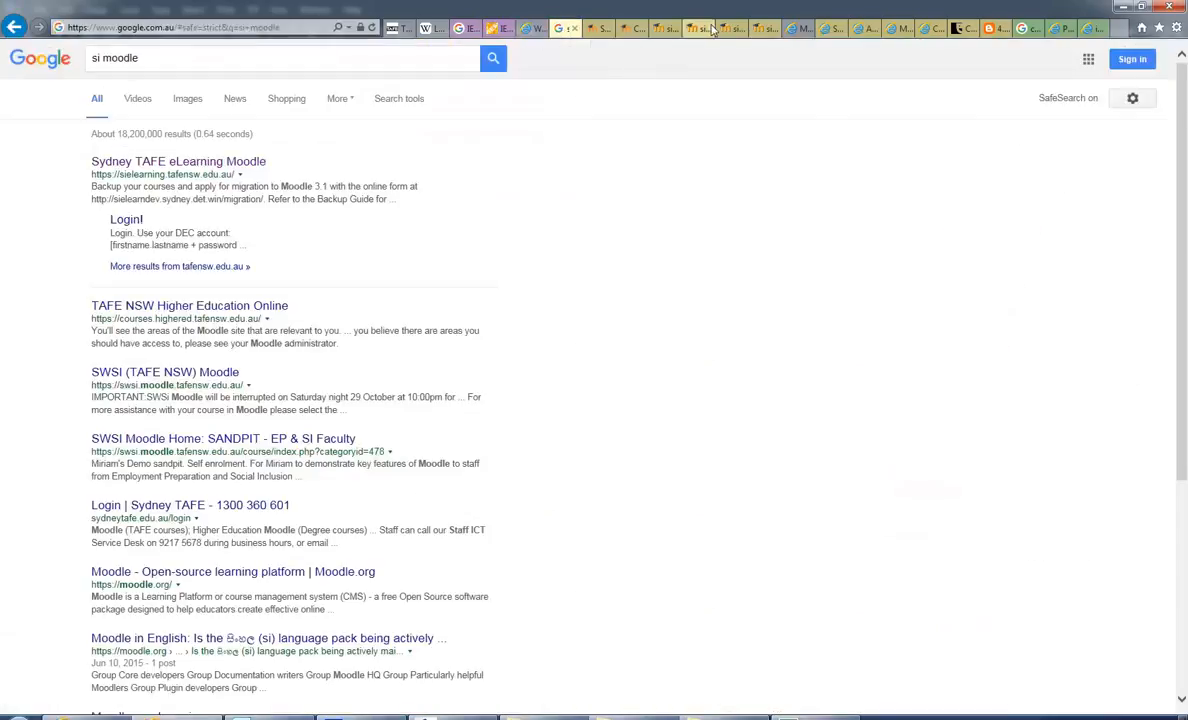
{"action": "left_click", "coordinate": [790, 29]}
{"action": "scroll", "coordinate": [551, 345], "scroll_direction": "down", "scroll_amount": 3}
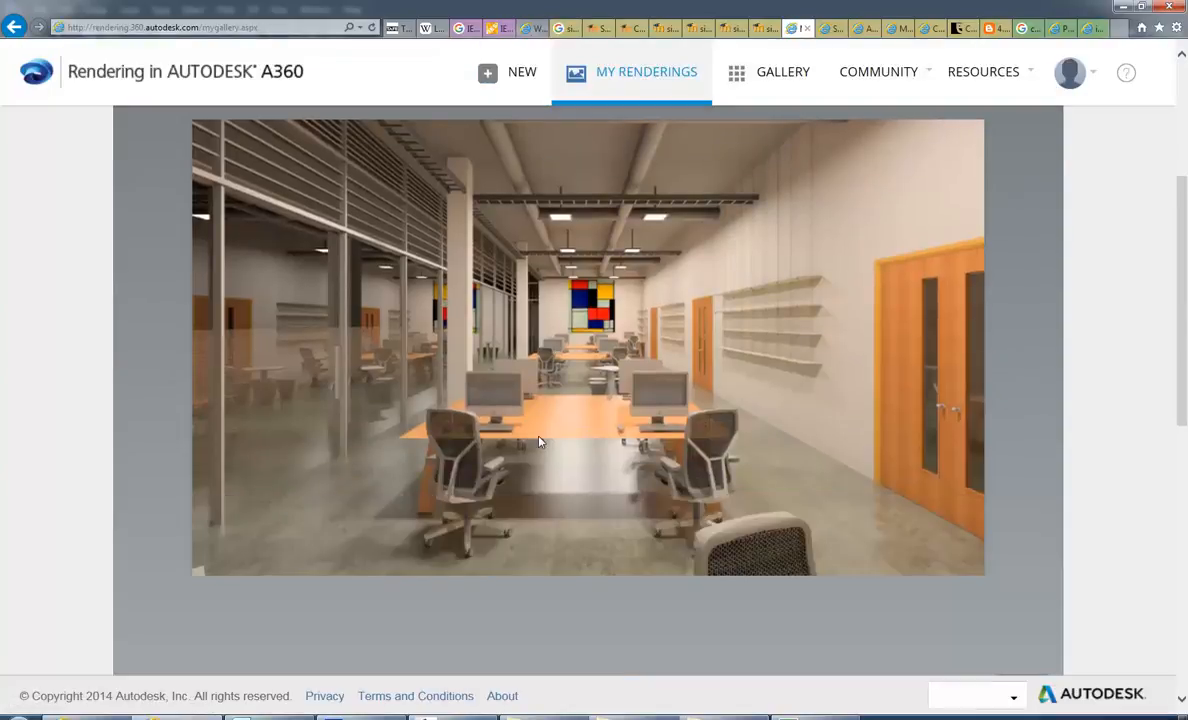
{"action": "scroll", "coordinate": [451, 459], "scroll_direction": "up", "scroll_amount": 1}
{"action": "scroll", "coordinate": [1120, 260], "scroll_direction": "down", "scroll_amount": 1}
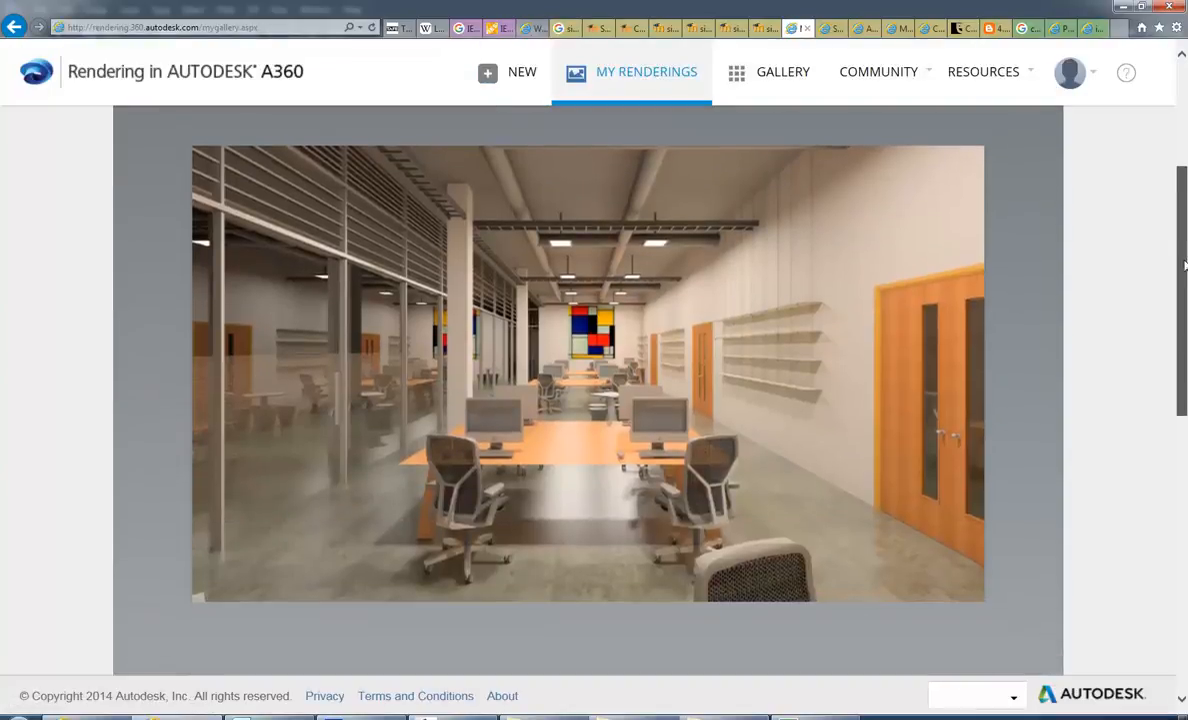
{"action": "left_click", "coordinate": [362, 718]}
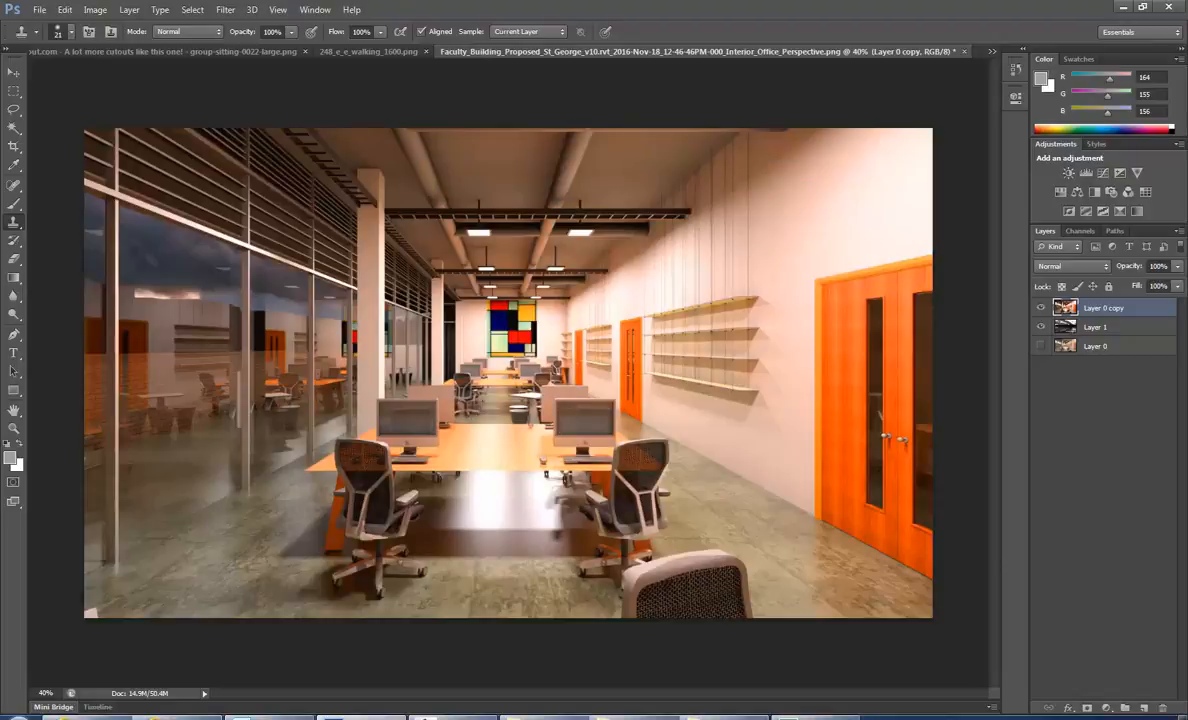